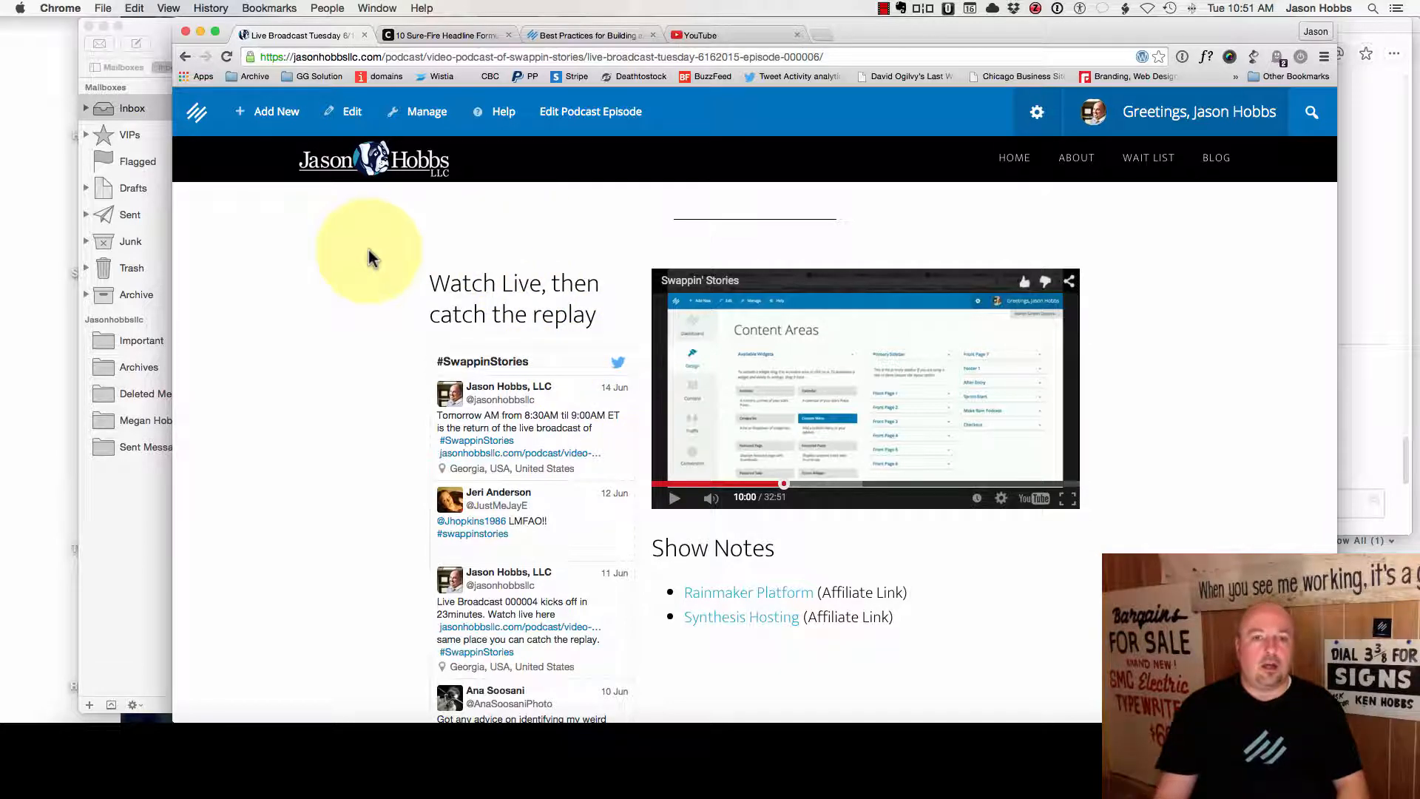
# - Search Google for 'mailchimp' in a new tab and go to the MailChimp home page
pyautogui.scroll(3, 369, 250)
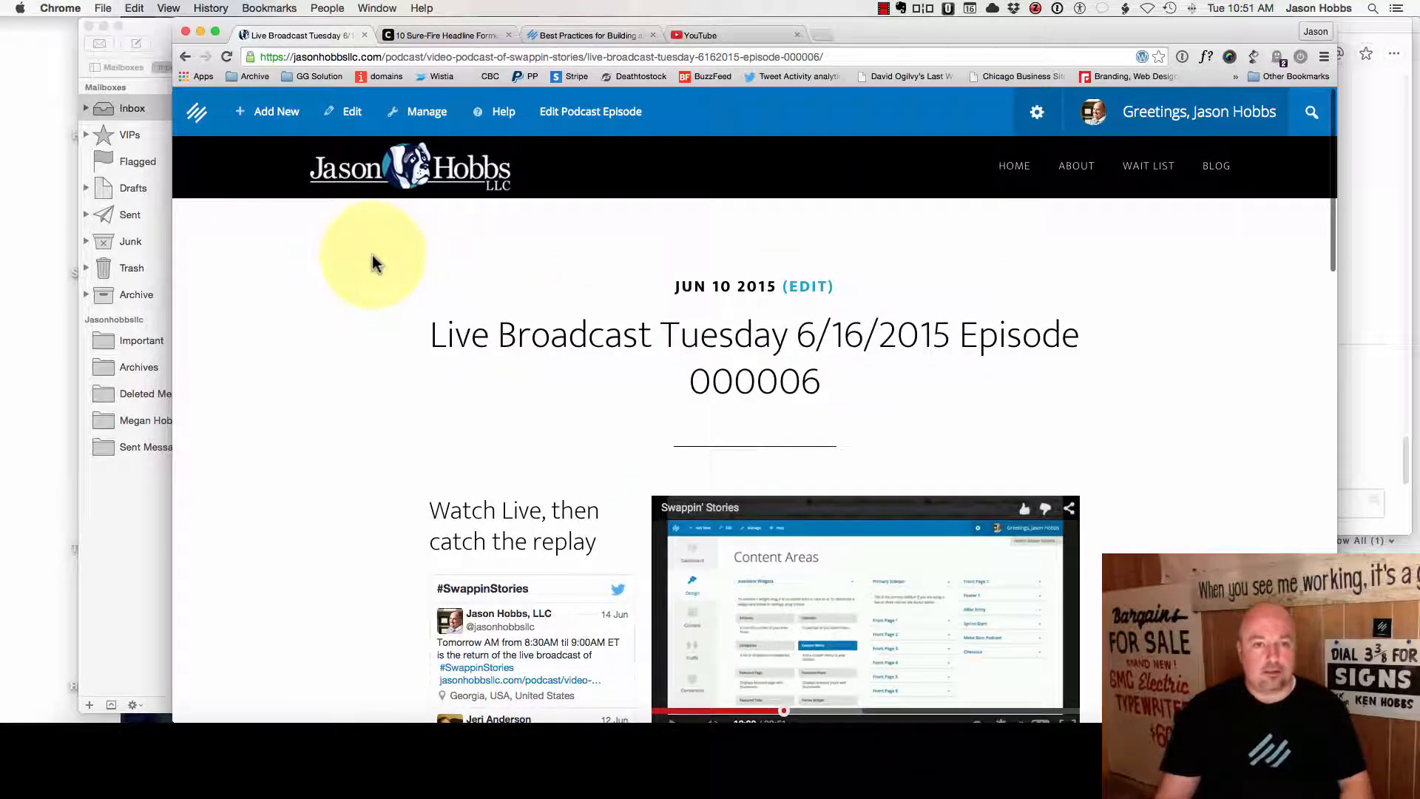
pyautogui.click(824, 35)
pyautogui.write('mail')
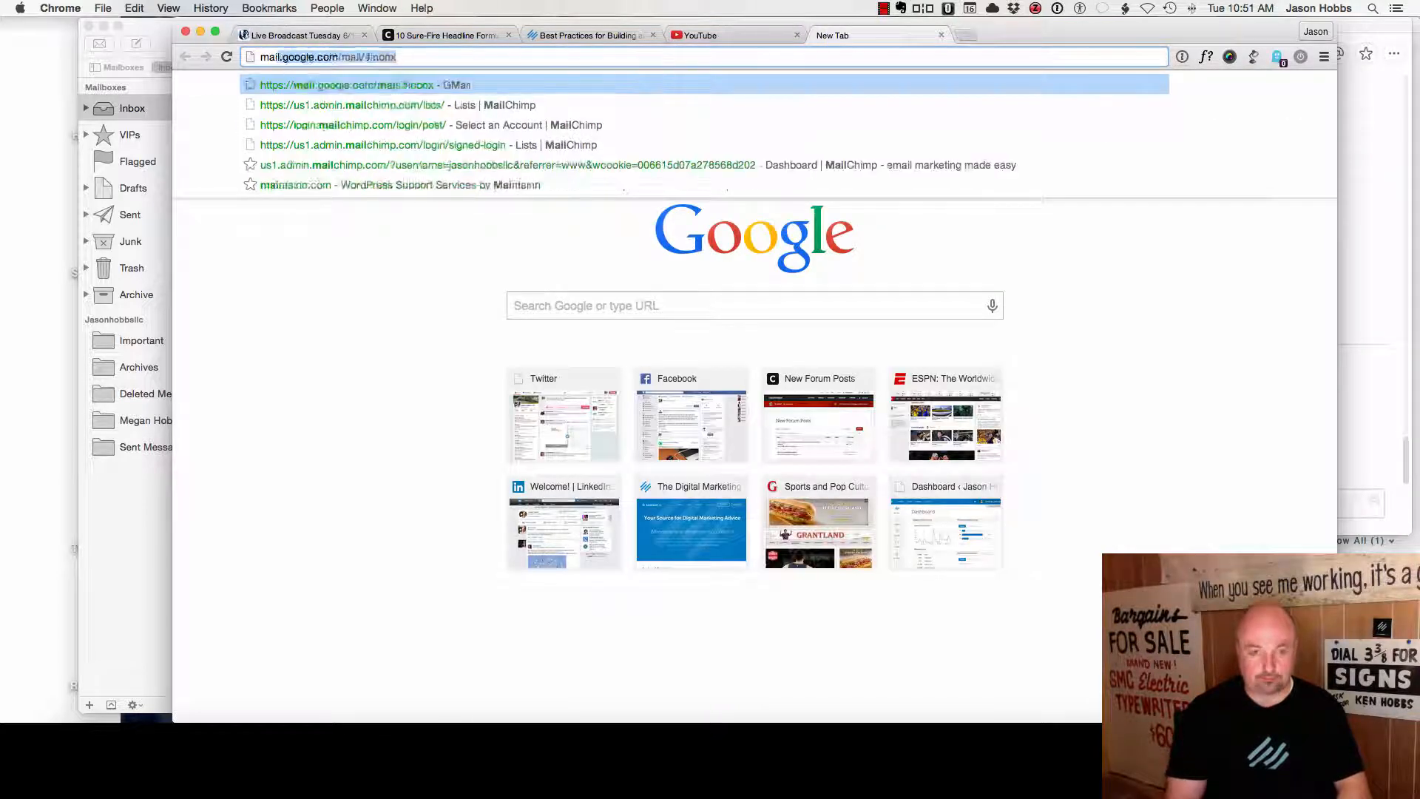
pyautogui.write('chimp')
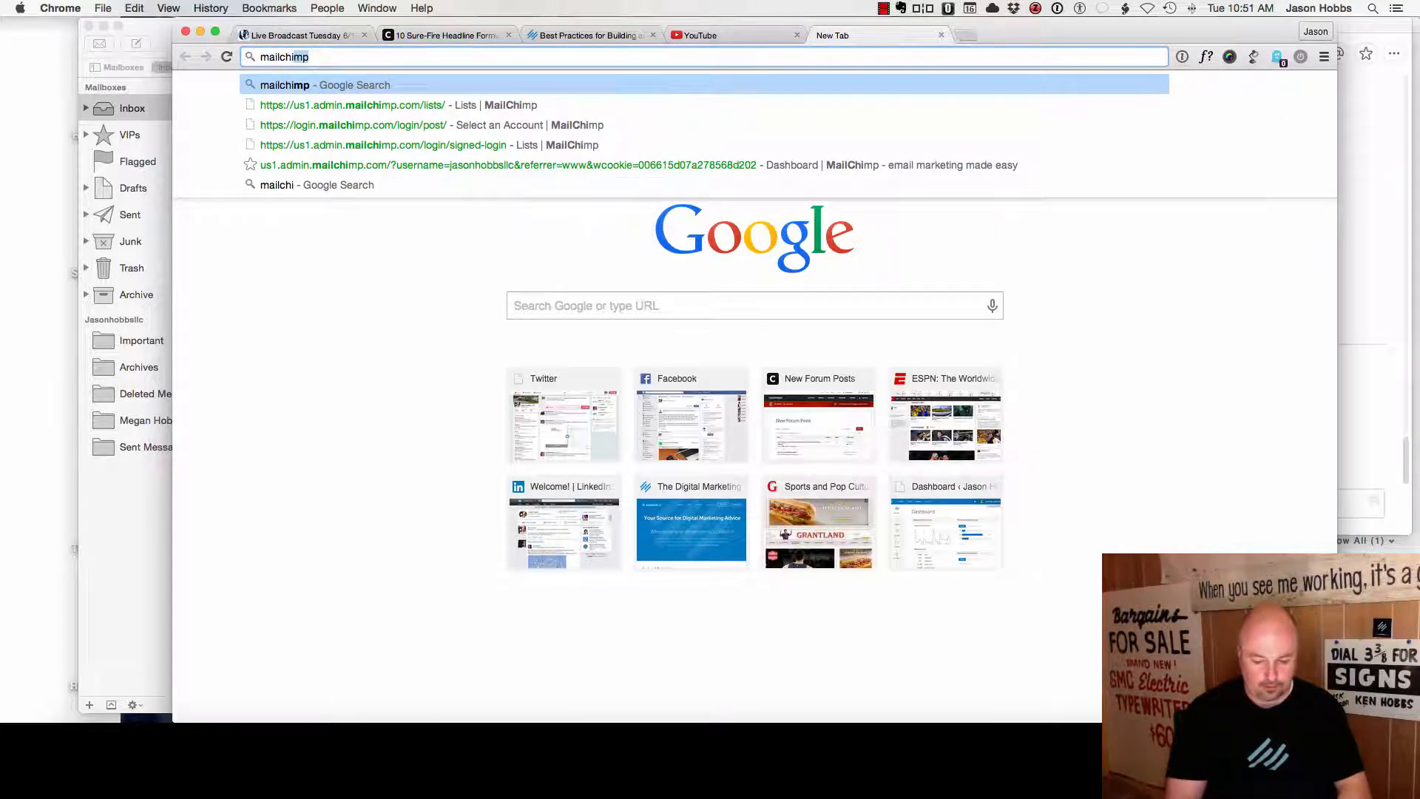
pyautogui.press('Return')
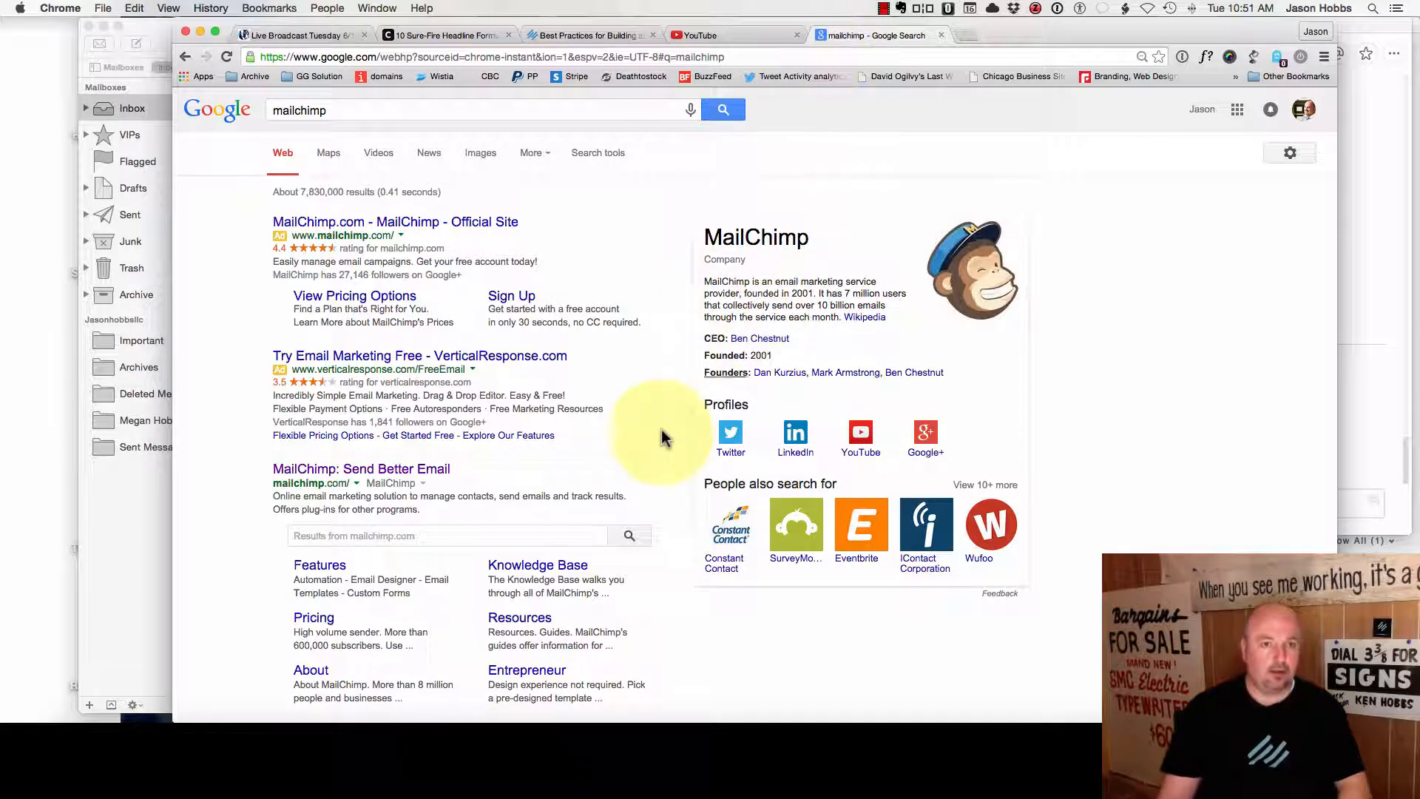
pyautogui.click(382, 469)
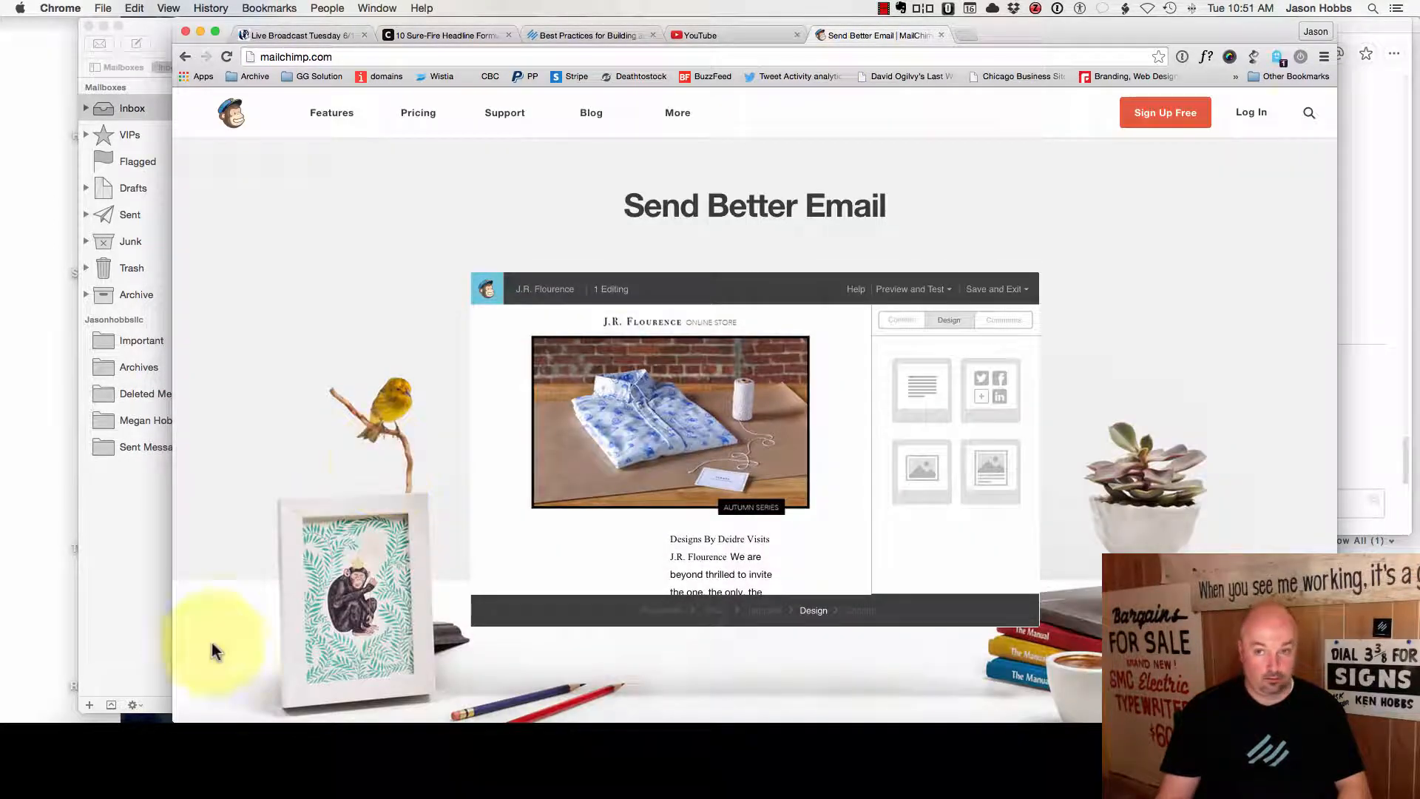
# - Go to Sign Up Free and scroll down until the whole signup form shows
pyautogui.click(1168, 111)
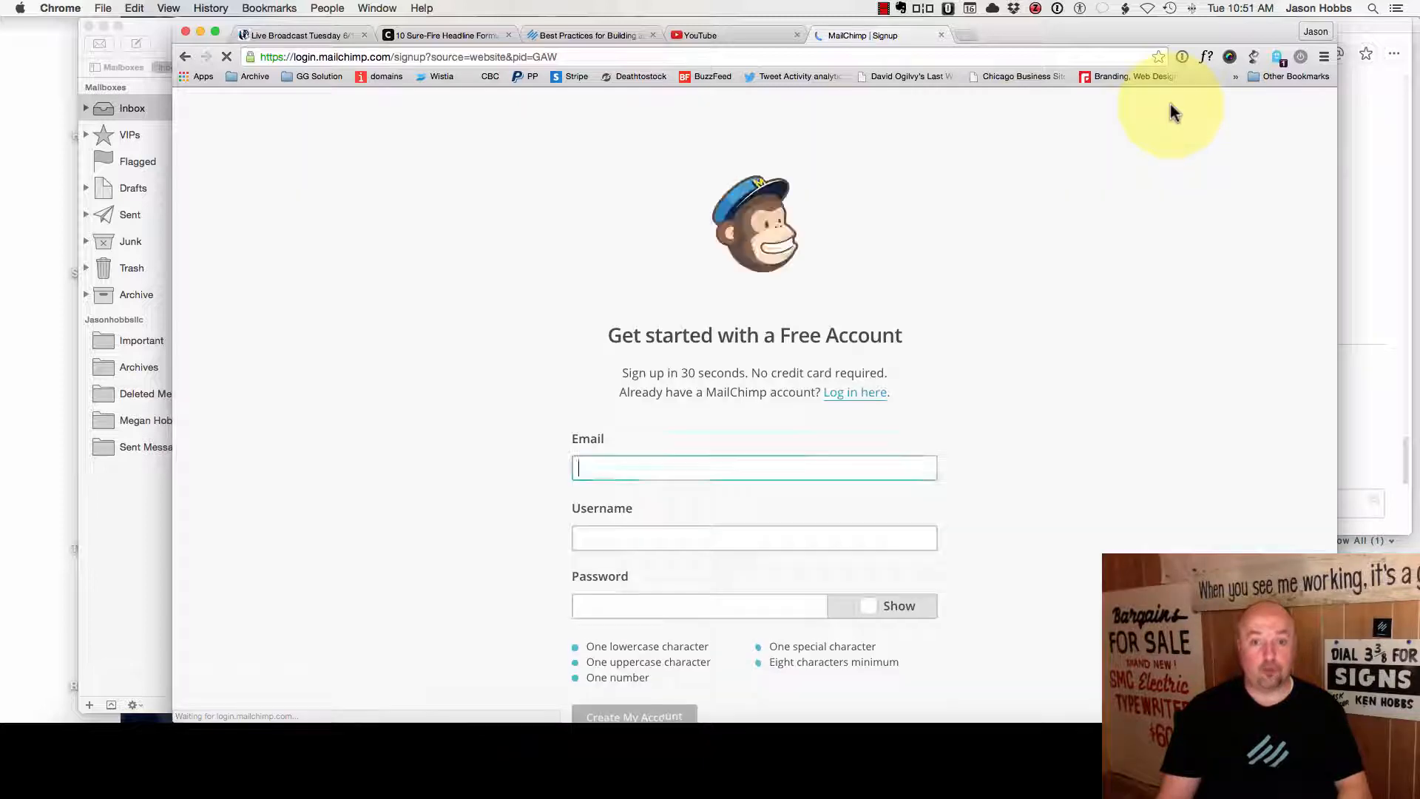
pyautogui.scroll(-2, 518, 396)
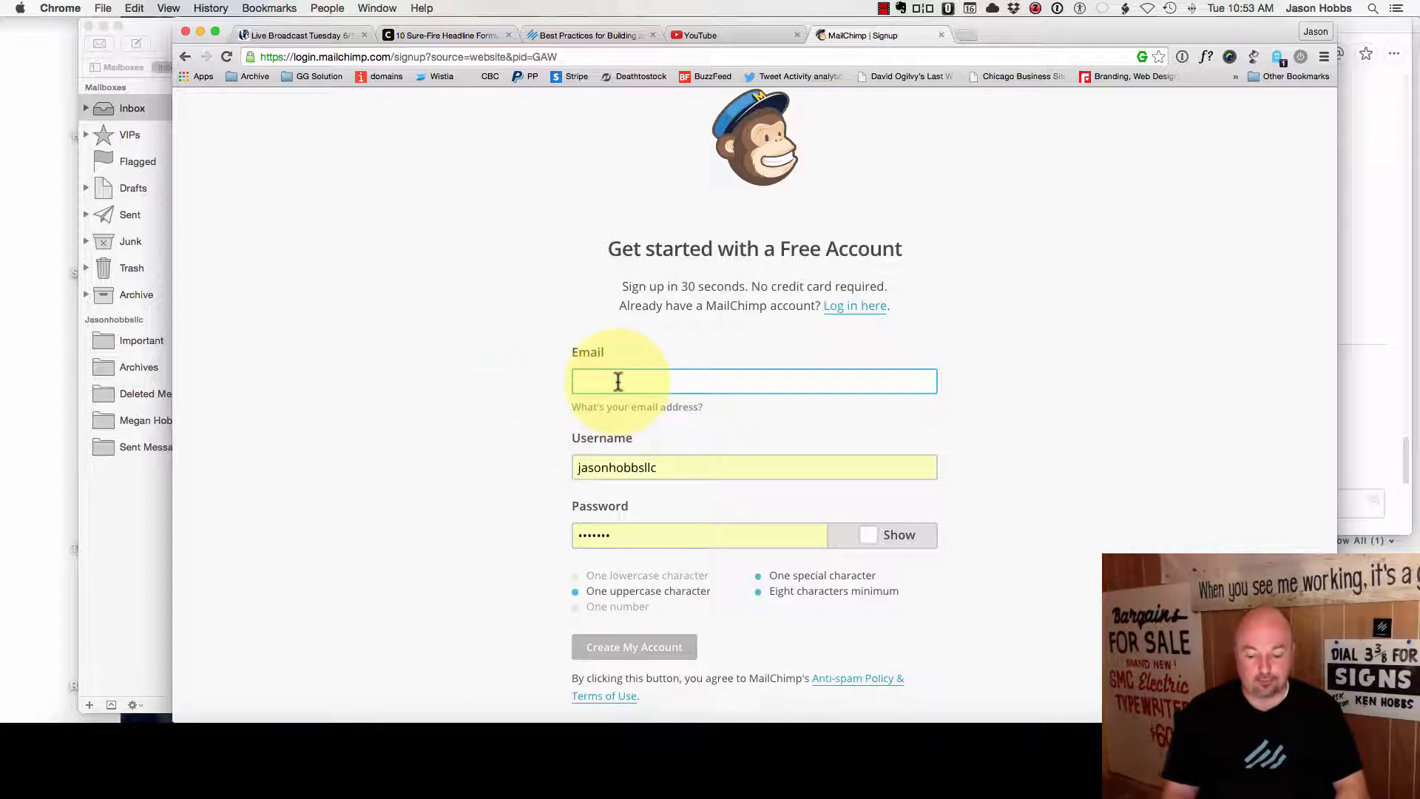
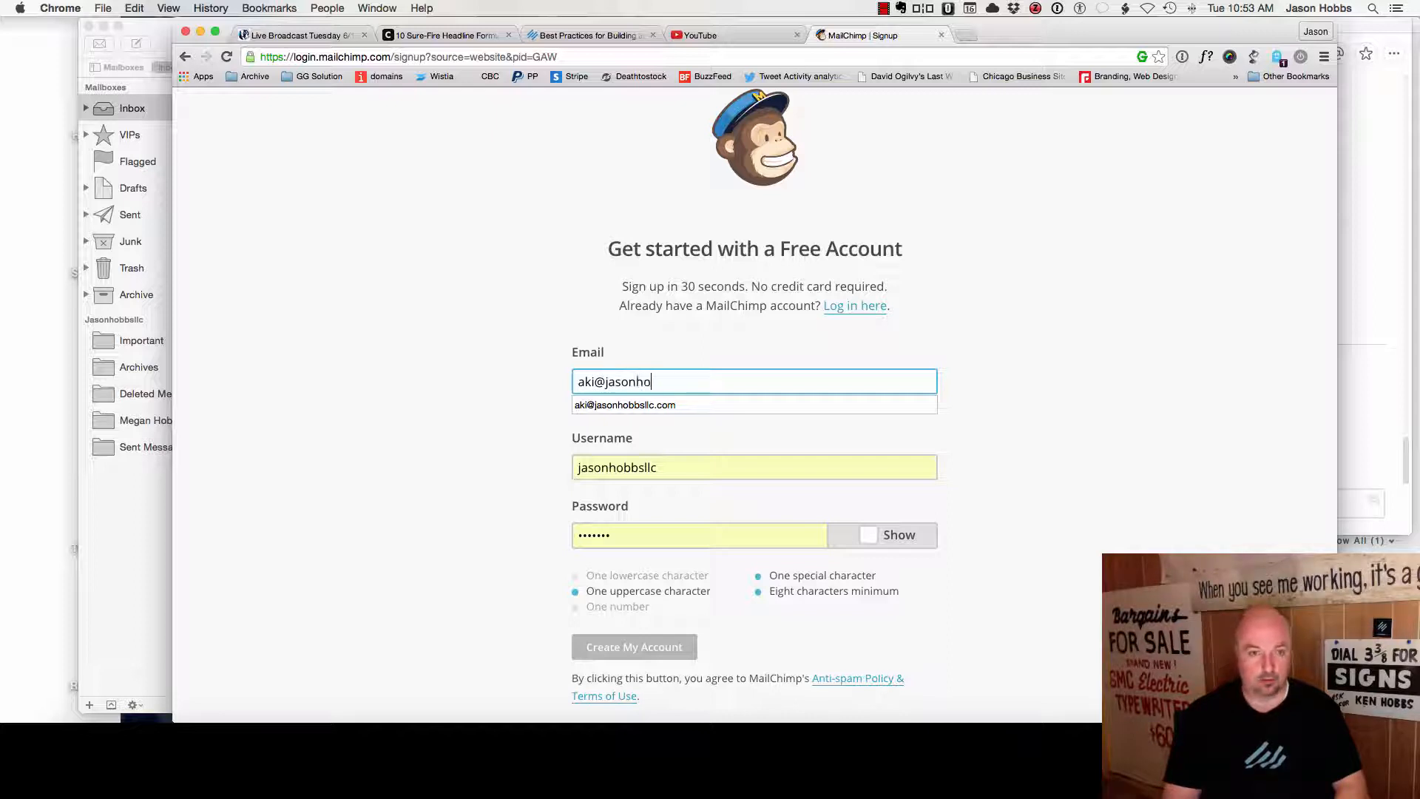
# - Fill in the signup email address, a new username and a secure password
pyautogui.press('Down')
pyautogui.press('Tab')
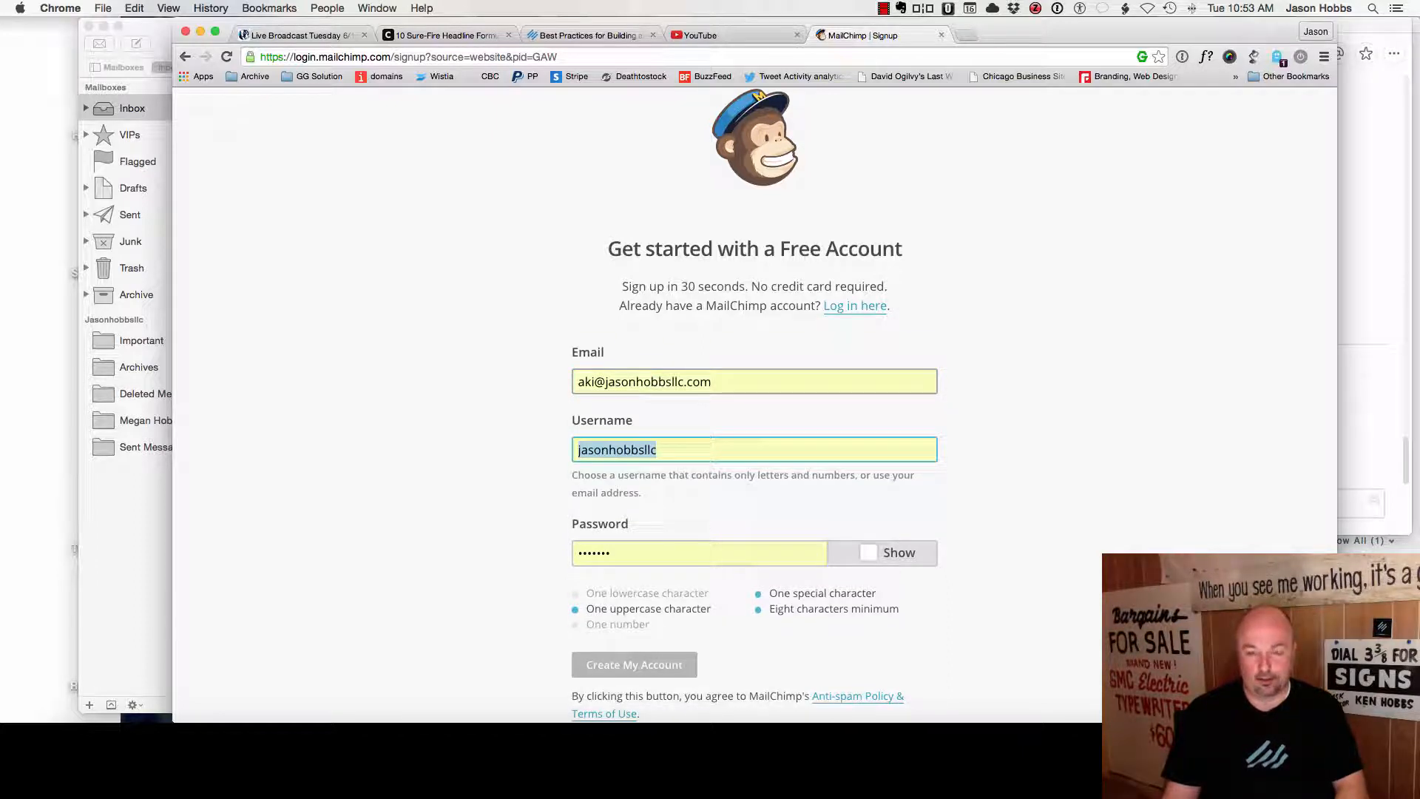
pyautogui.write('testingaki')
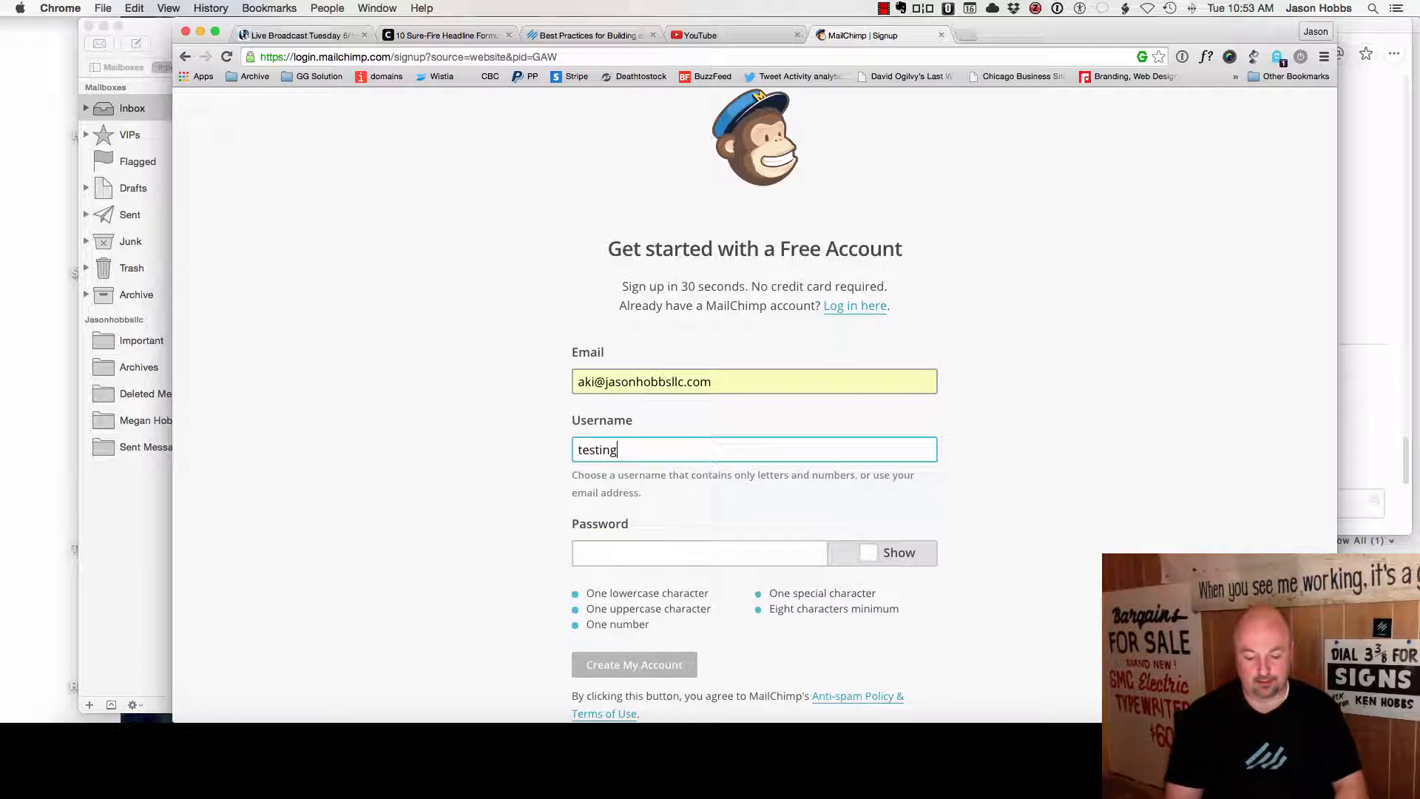
pyautogui.press('Tab')
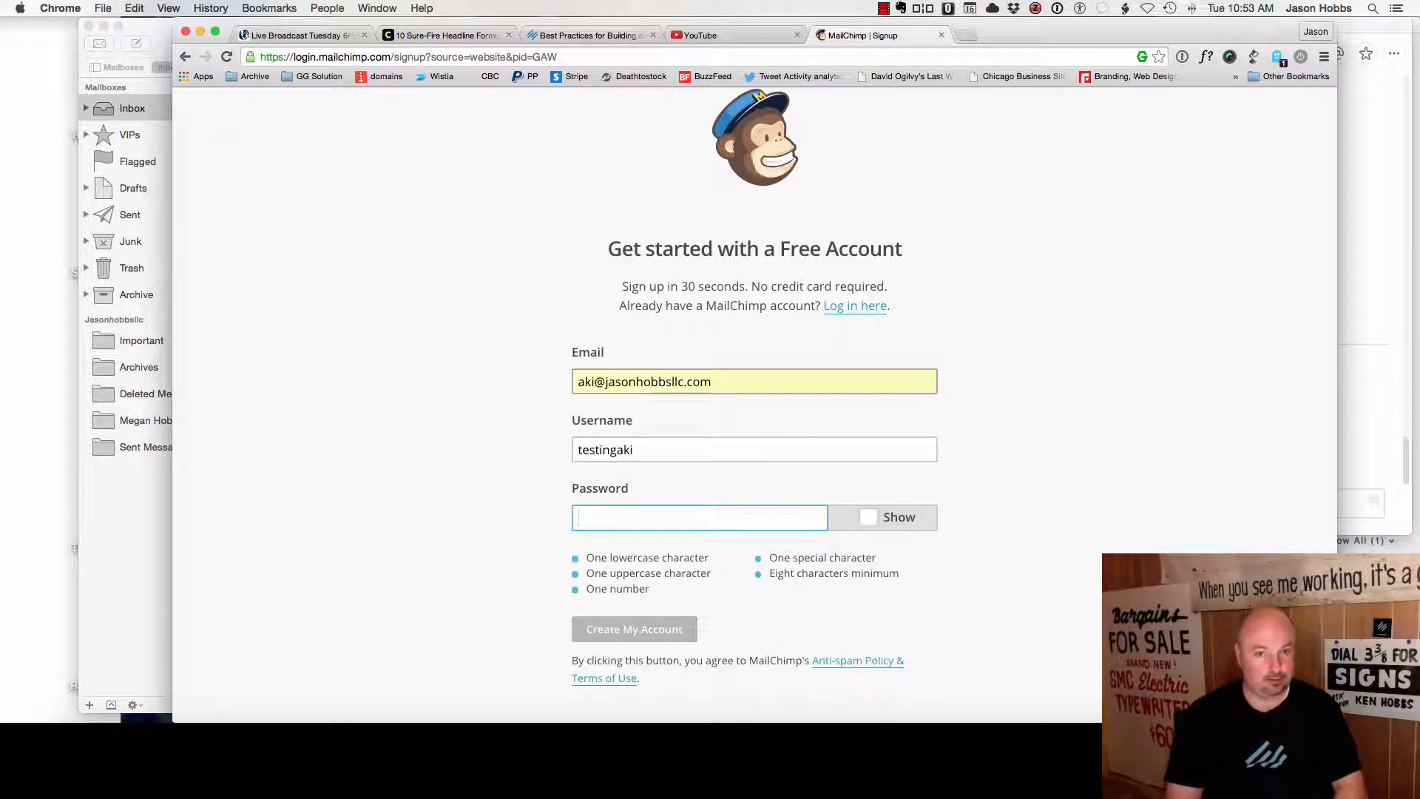
pyautogui.write('•••••••')
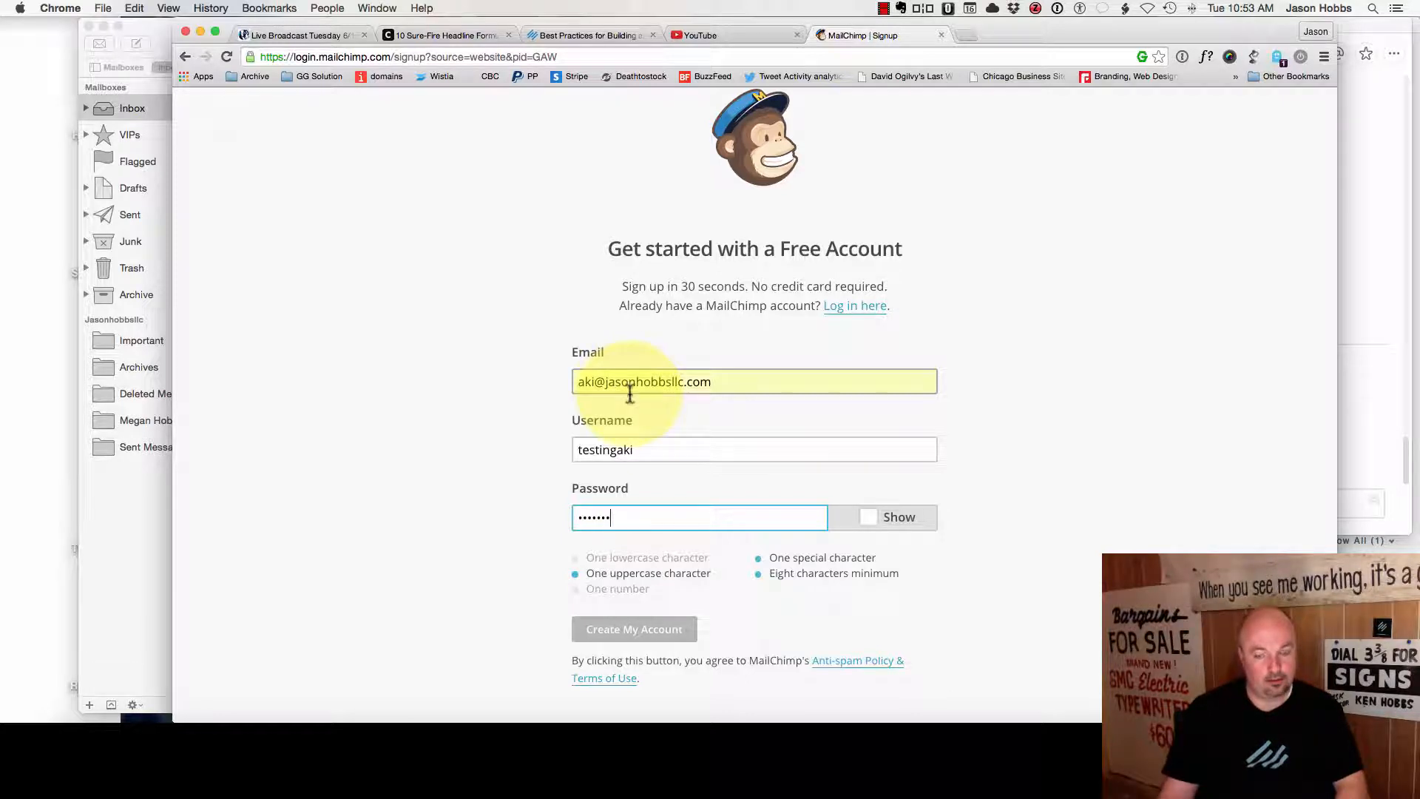
pyautogui.press('BackSpace')
pyautogui.press('BackSpace')
pyautogui.press('BackSpace')
pyautogui.press('BackSpace')
pyautogui.press('BackSpace')
pyautogui.press('BackSpace')
pyautogui.press('BackSpace')
pyautogui.write('•')
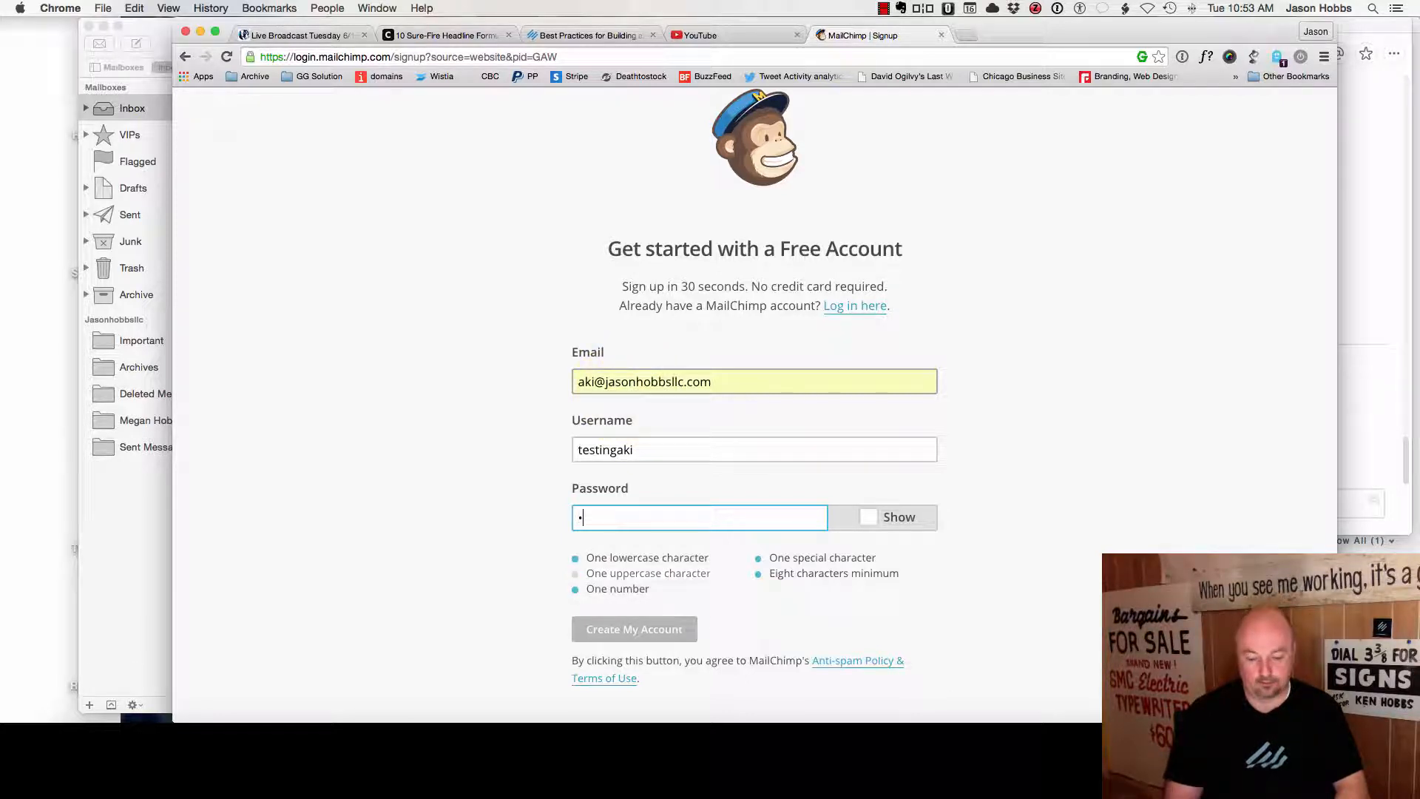
pyautogui.write('•••••••••••')
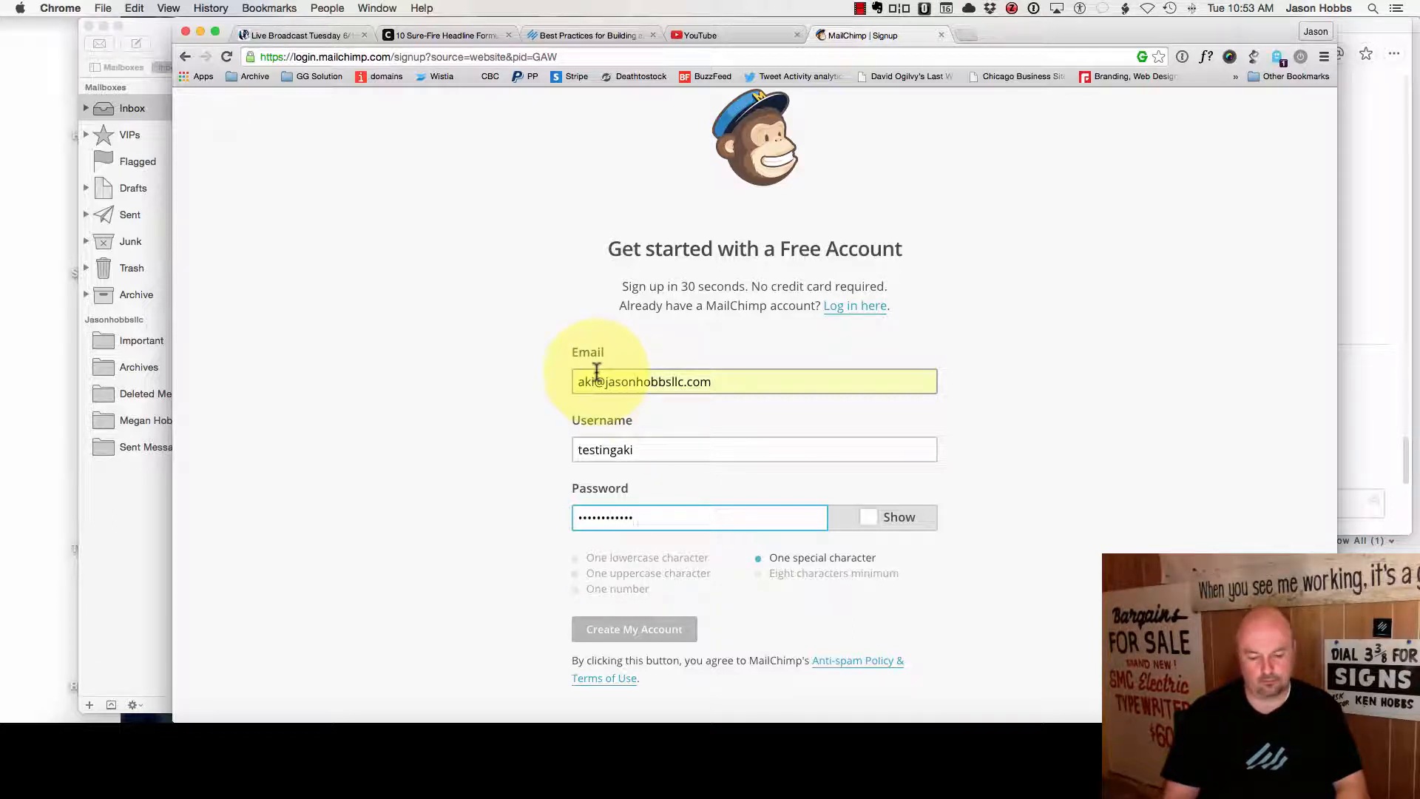
pyautogui.write('•')
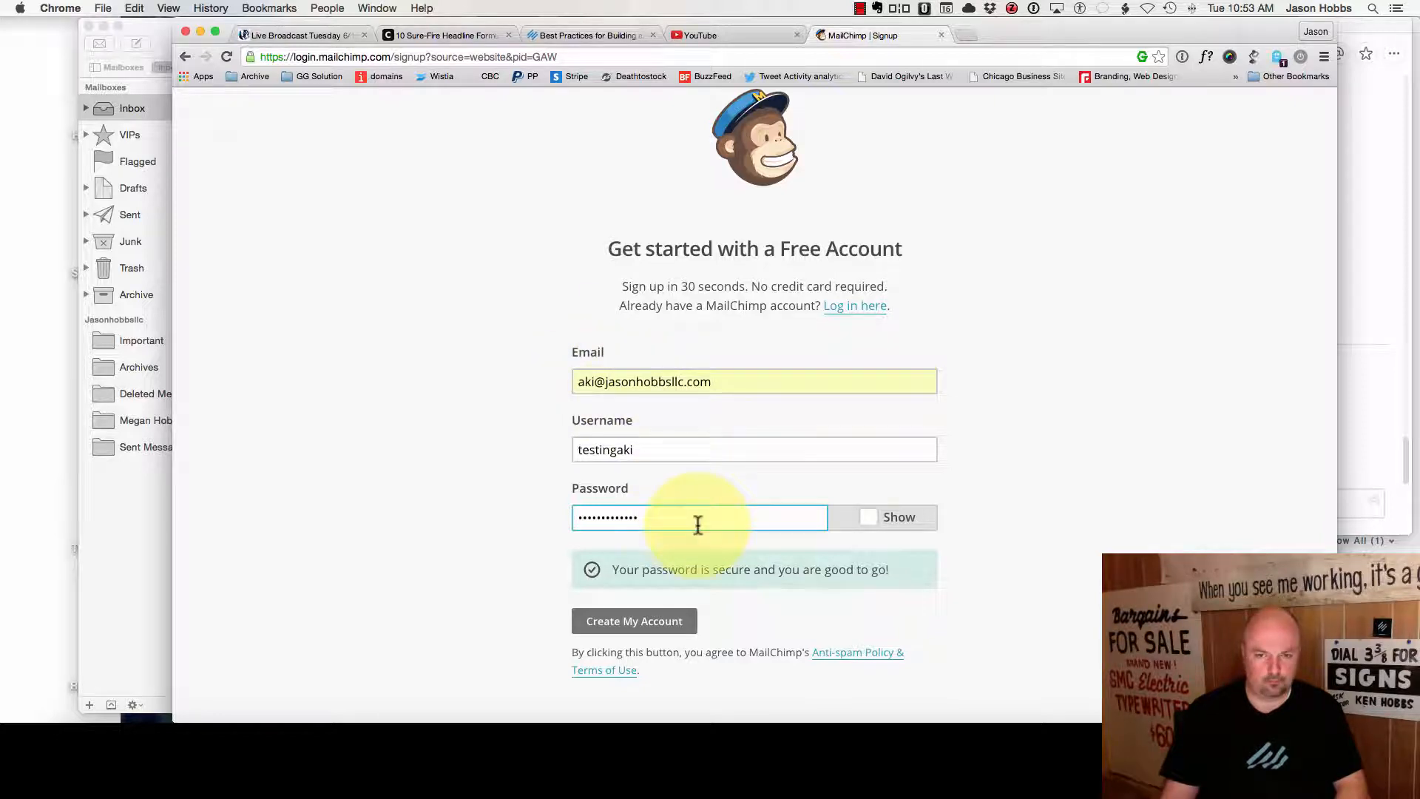
pyautogui.doubleClick(652, 518)
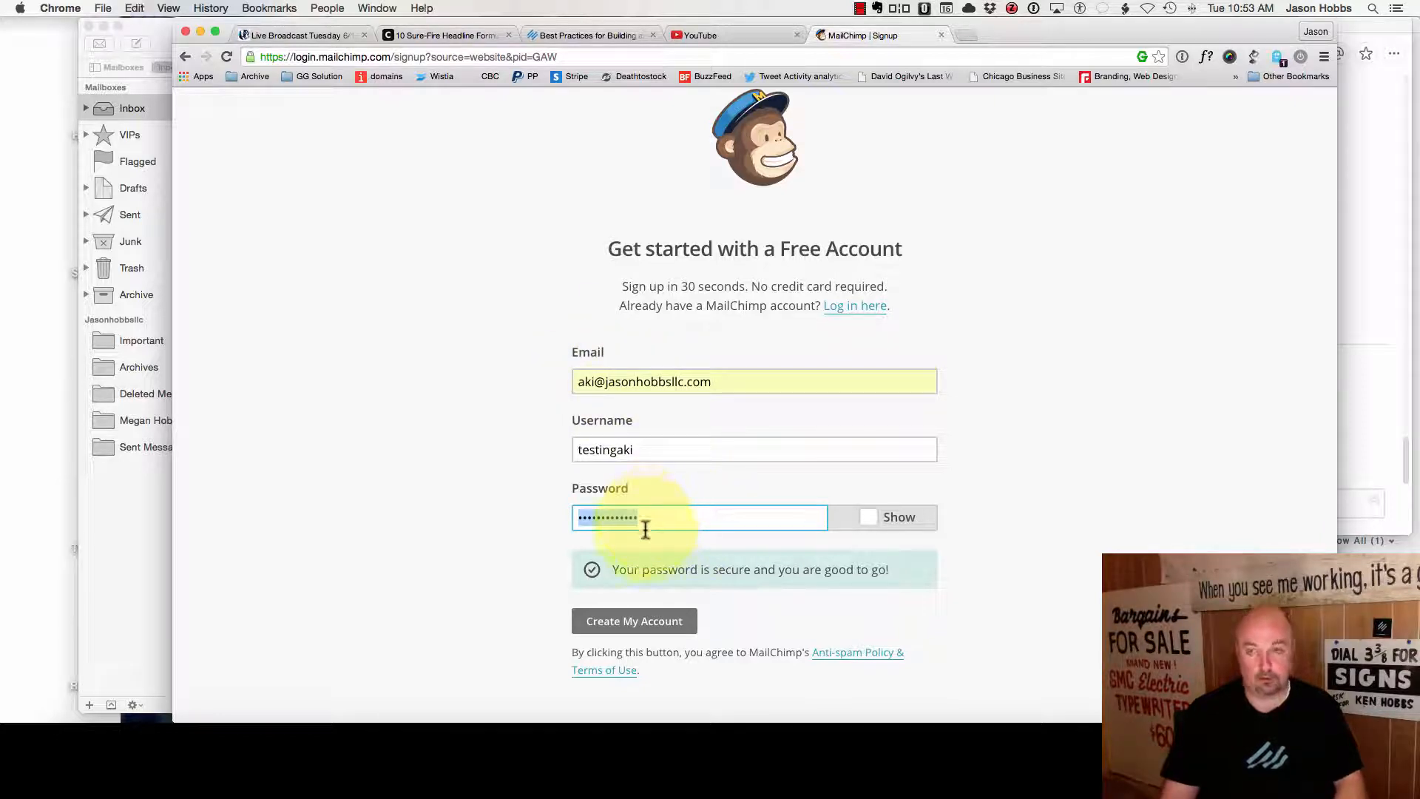
# - Create the account, dismissing 1Password and saving the password in Chrome
pyautogui.click(602, 624)
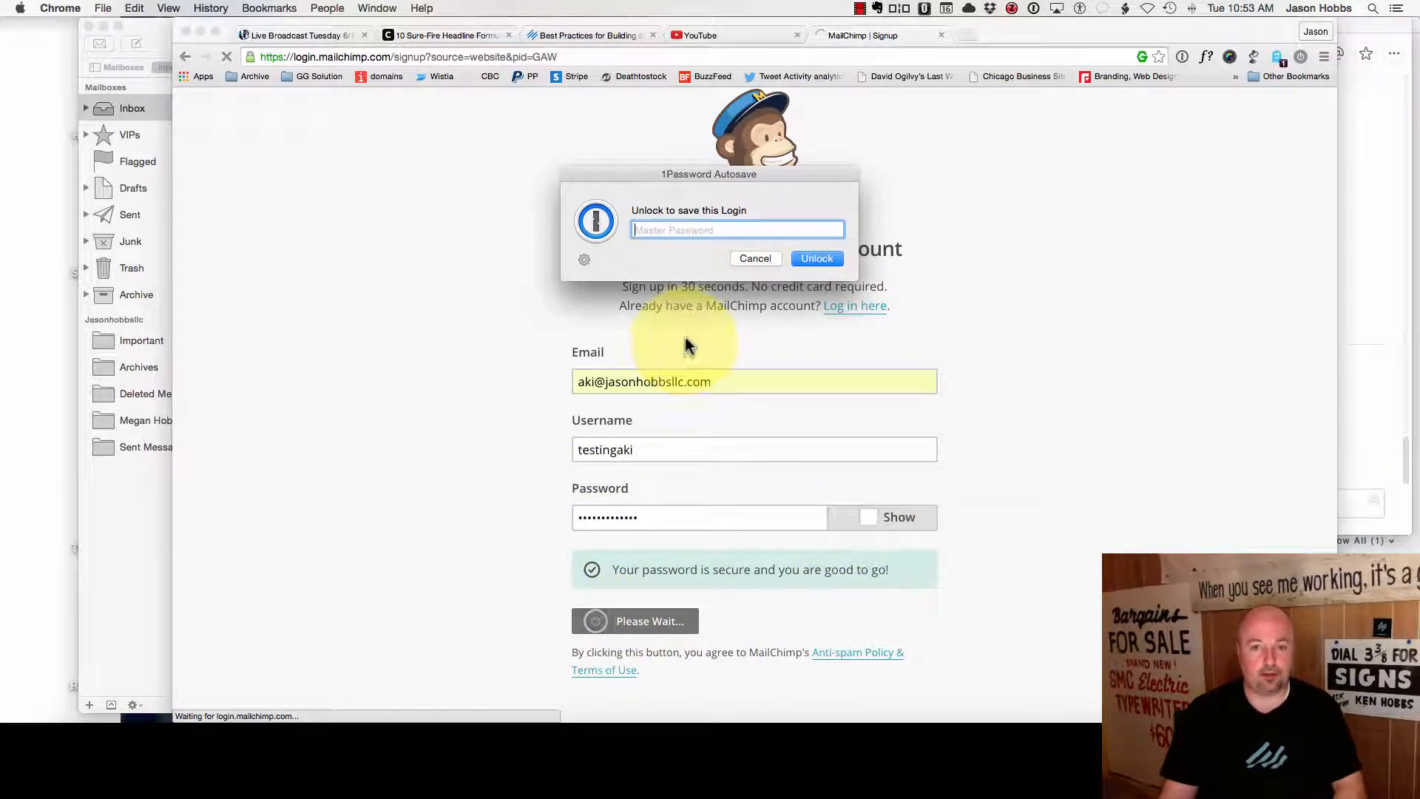
pyautogui.click(753, 261)
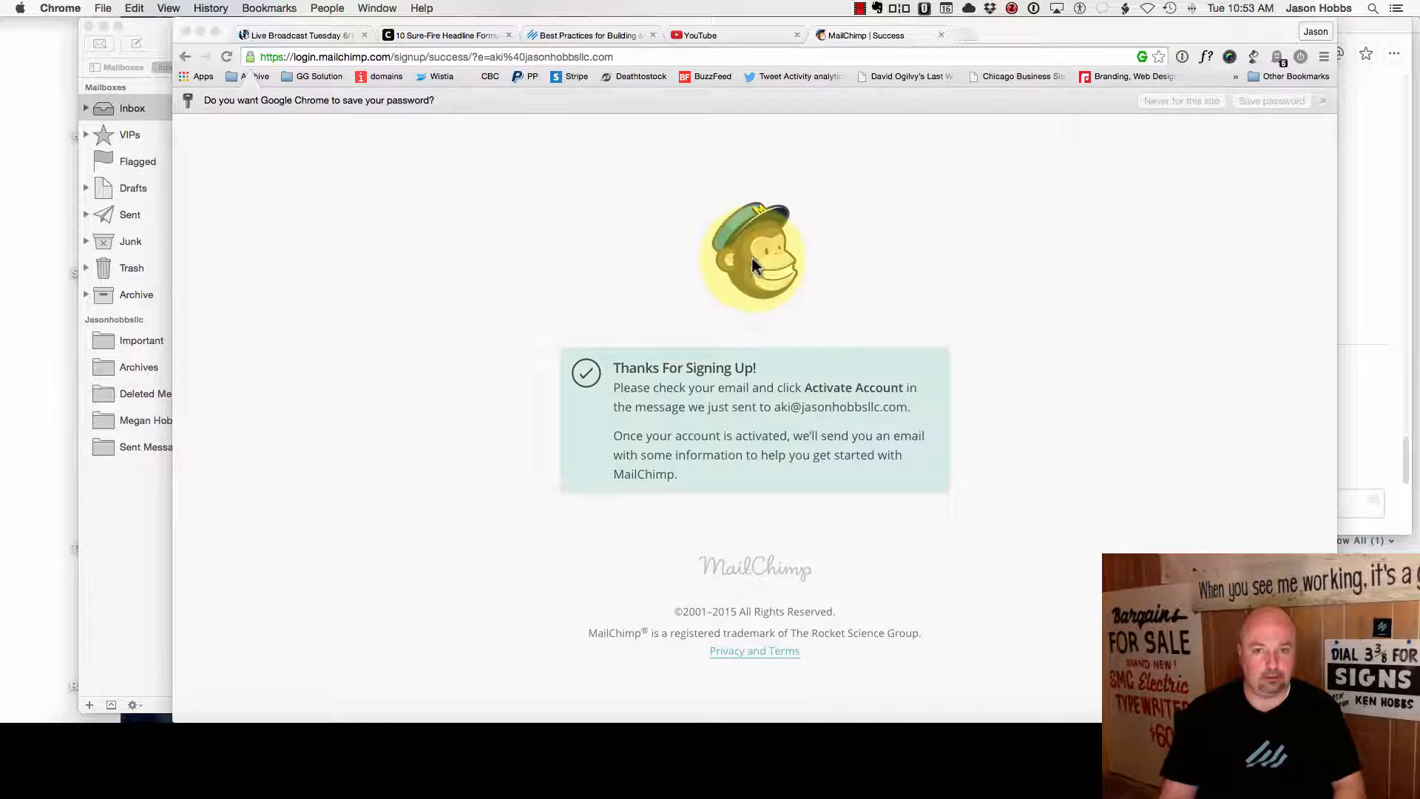
pyautogui.click(1255, 102)
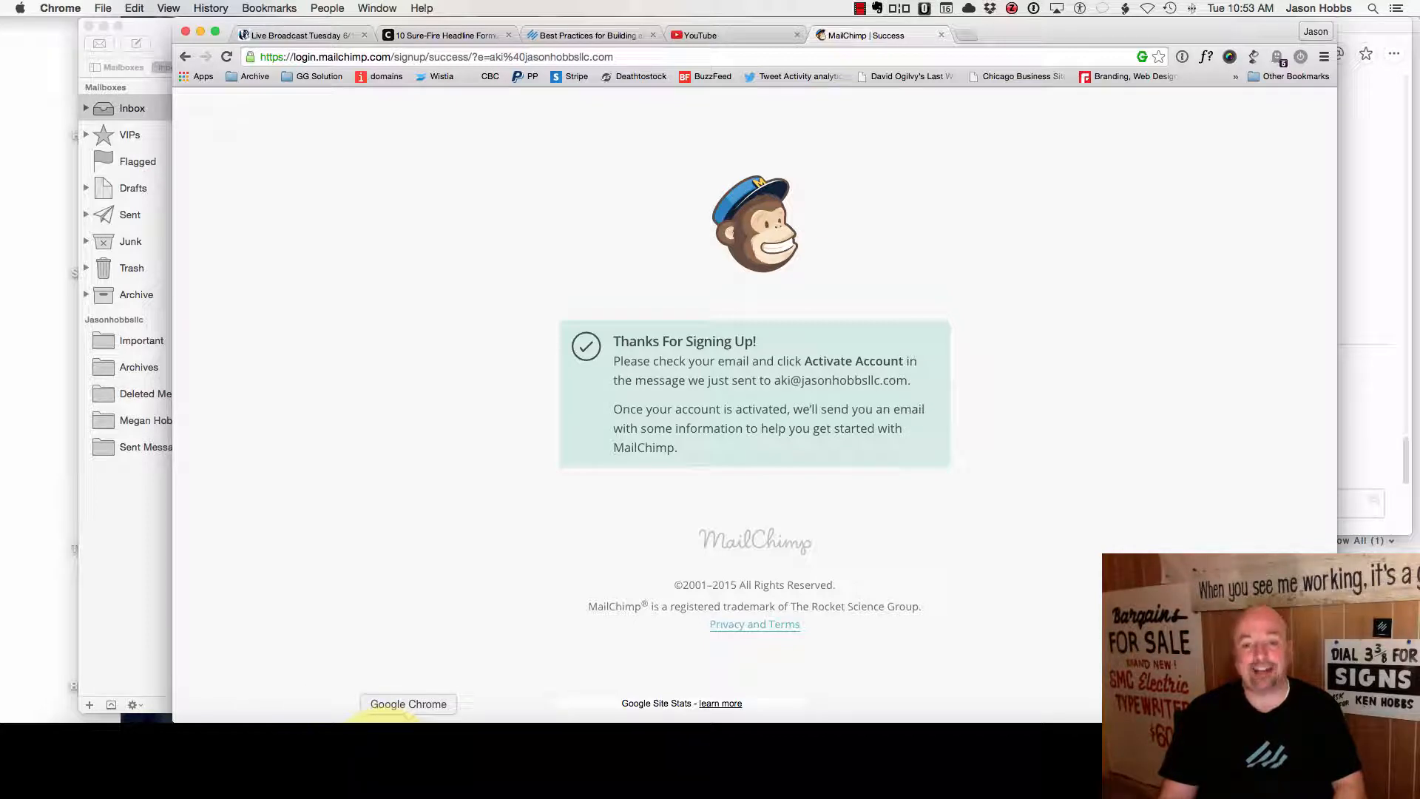
# - In Apple Mail, fetch new mail, open MailChimp's activation email and activate the account
pyautogui.click(341, 732)
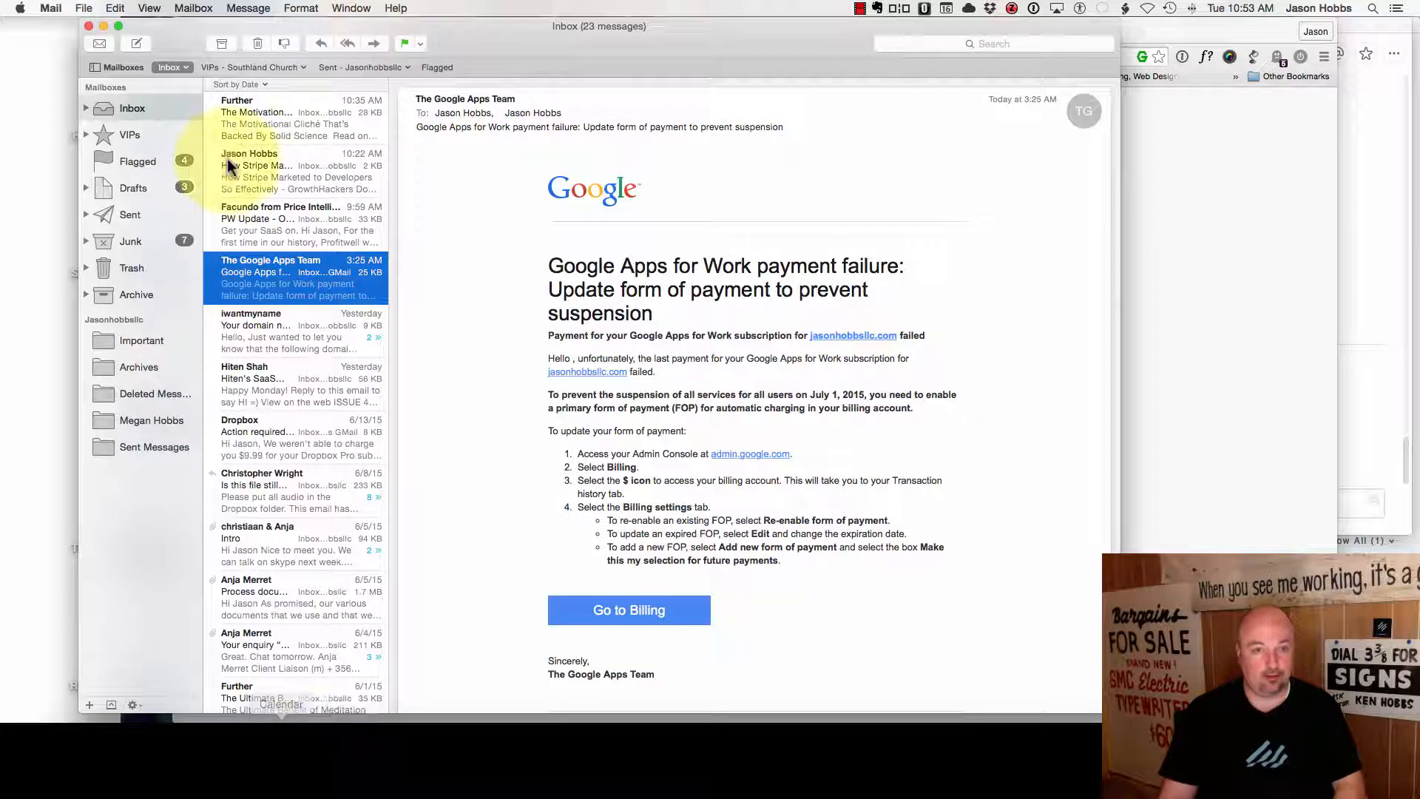
pyautogui.click(131, 242)
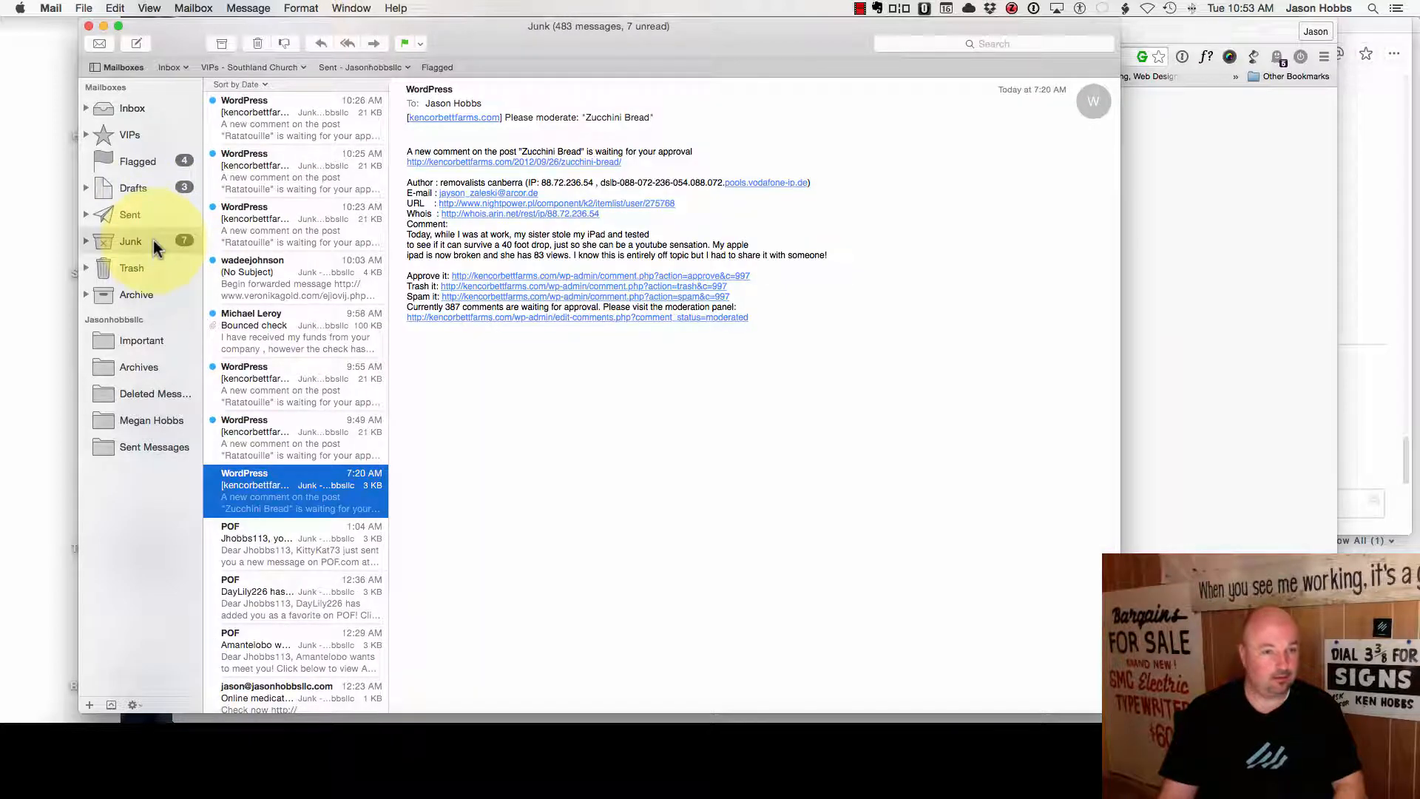
pyautogui.click(161, 107)
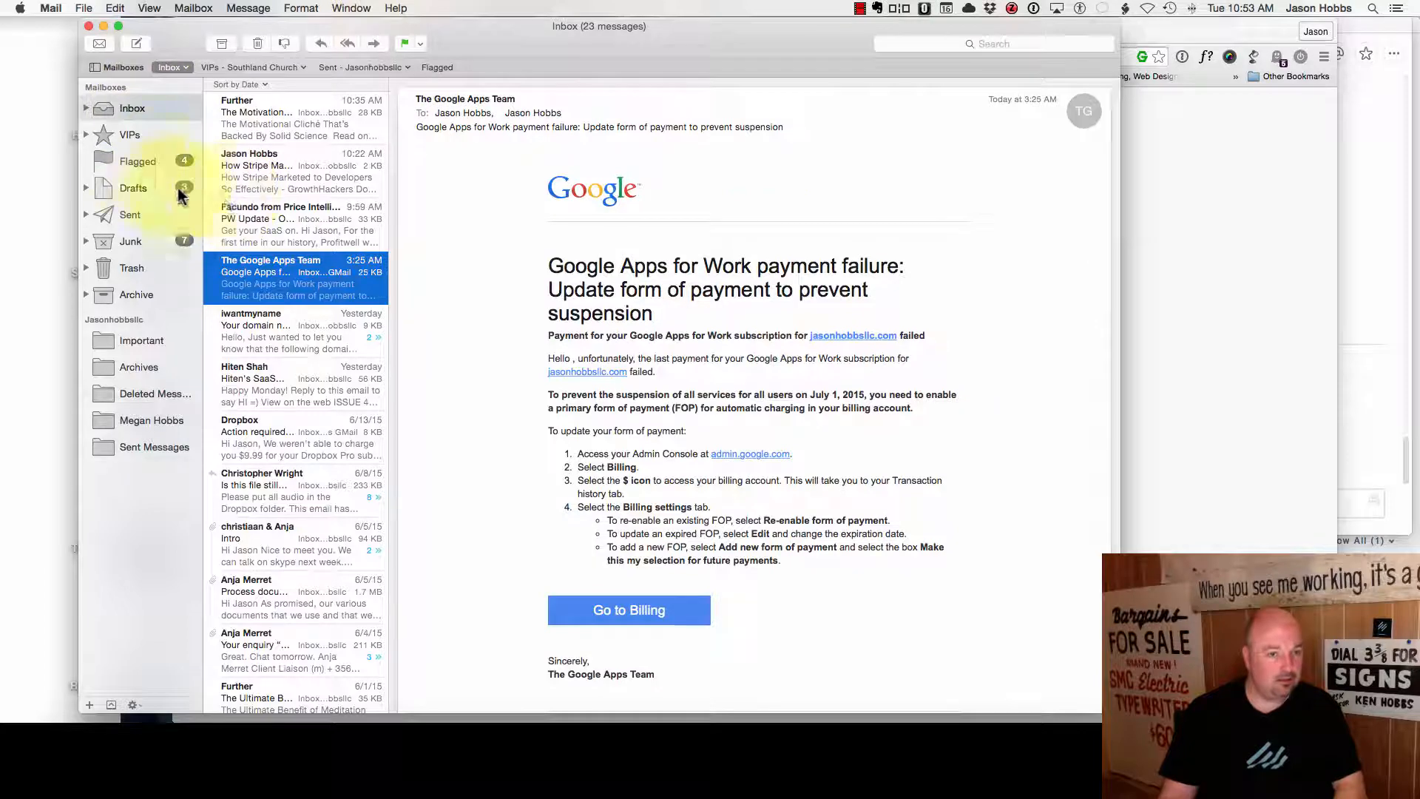
pyautogui.click(99, 43)
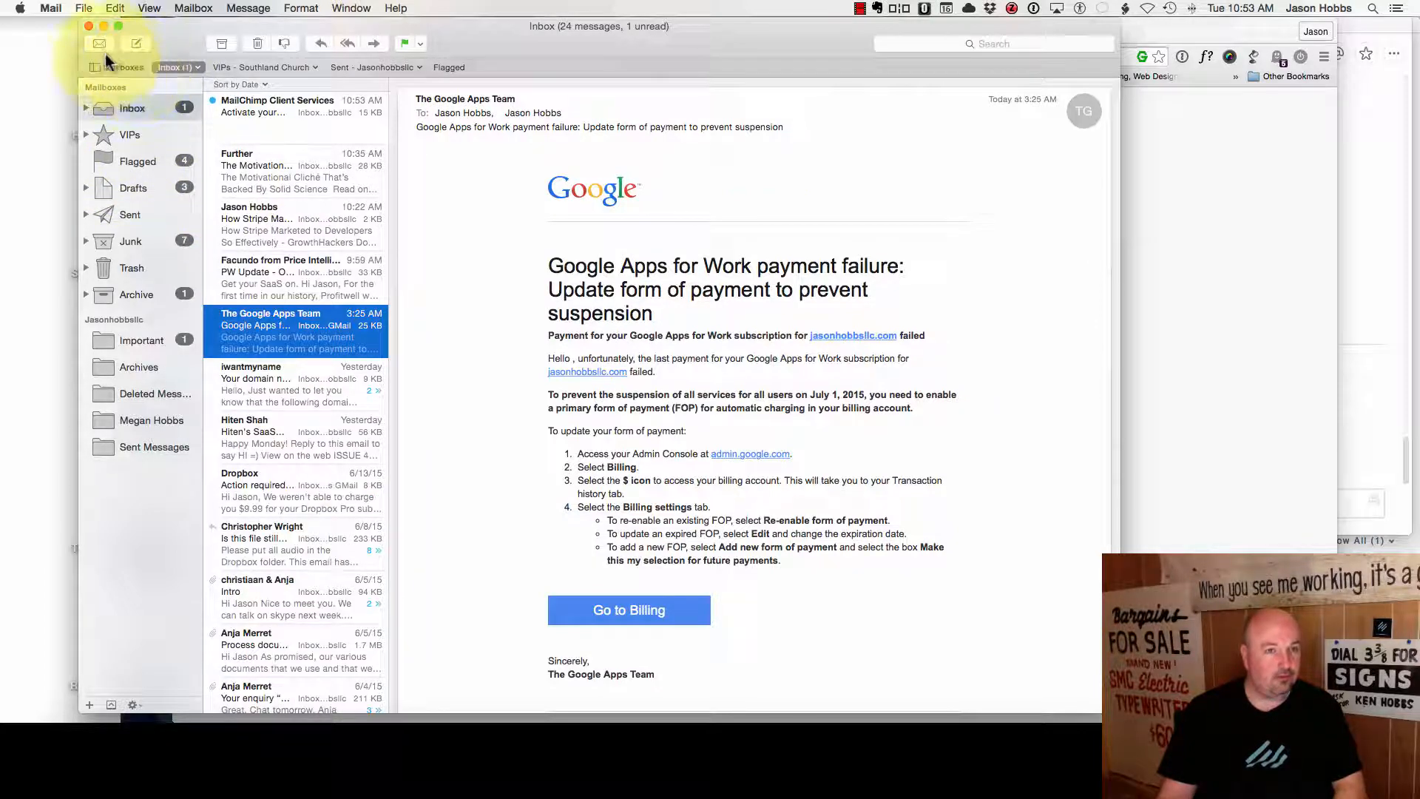
pyautogui.click(284, 113)
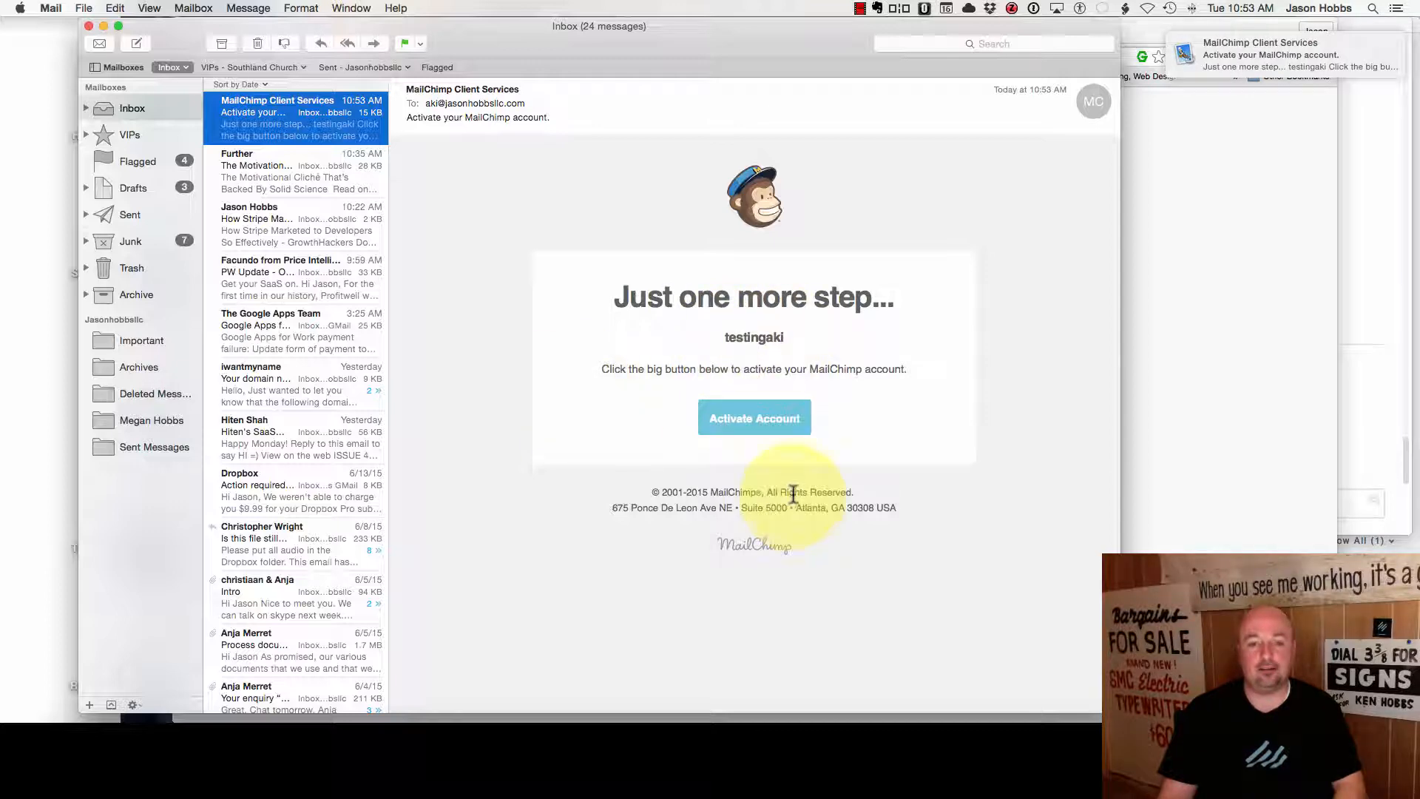
pyautogui.click(770, 416)
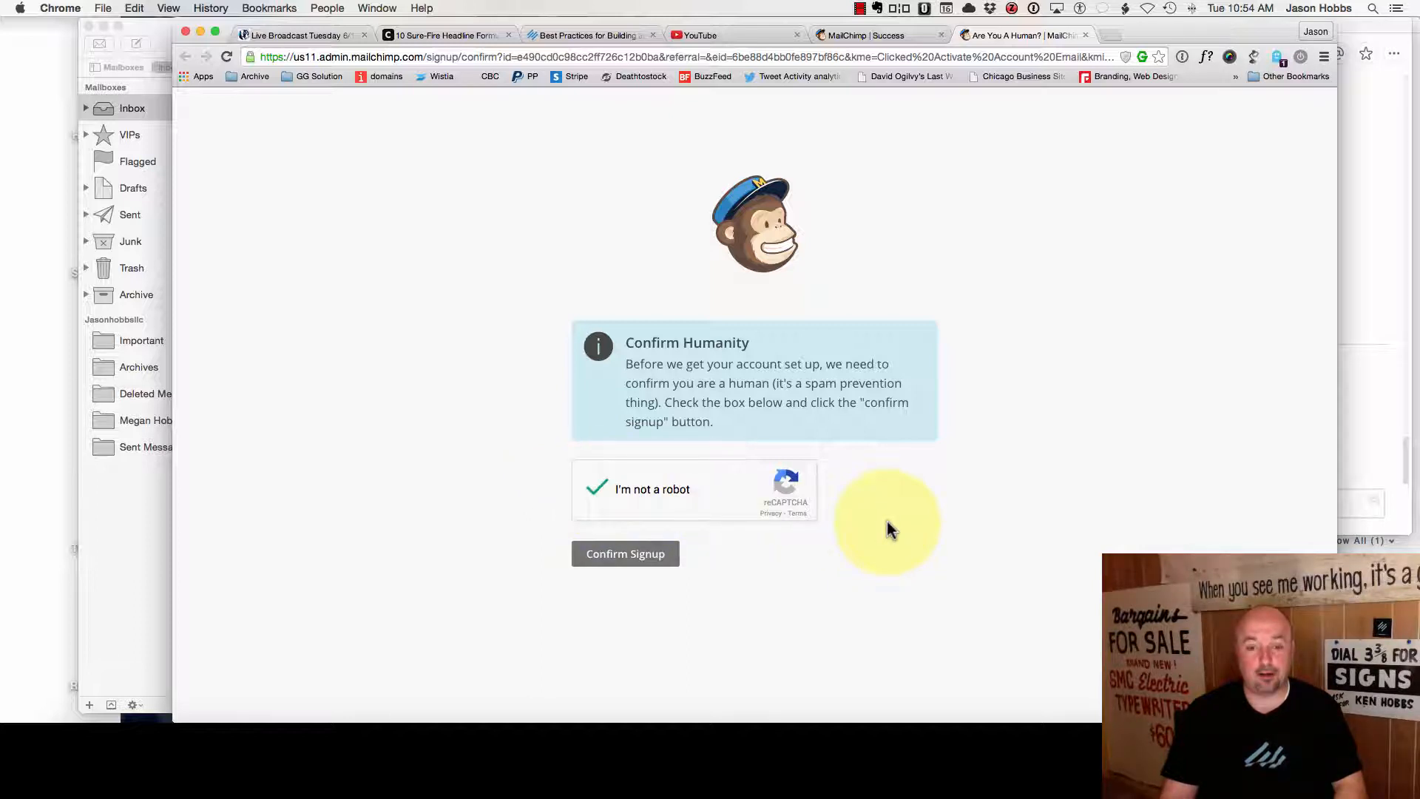
# - Confirm the signup and enter the account holder's first and last name
pyautogui.click(621, 564)
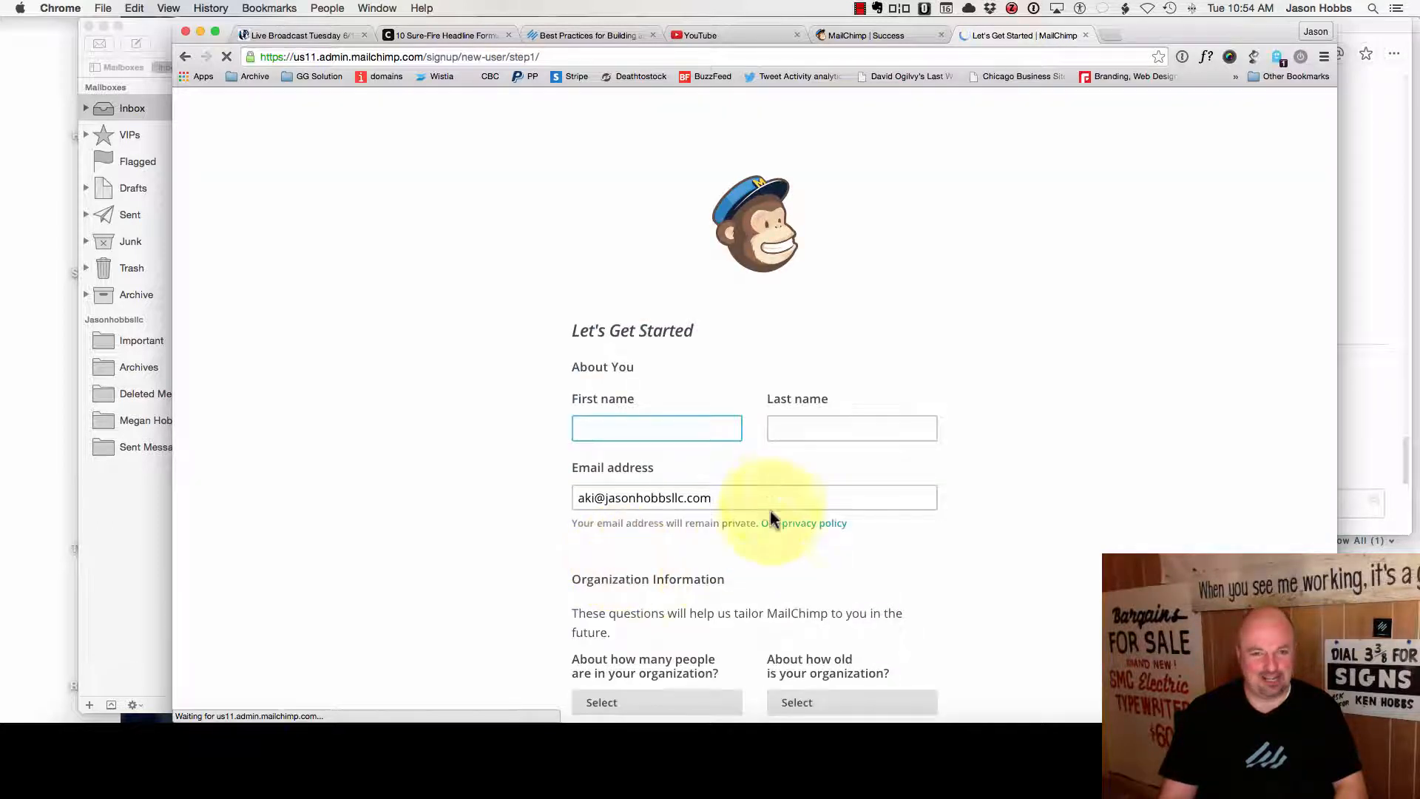
pyautogui.press('Tab')
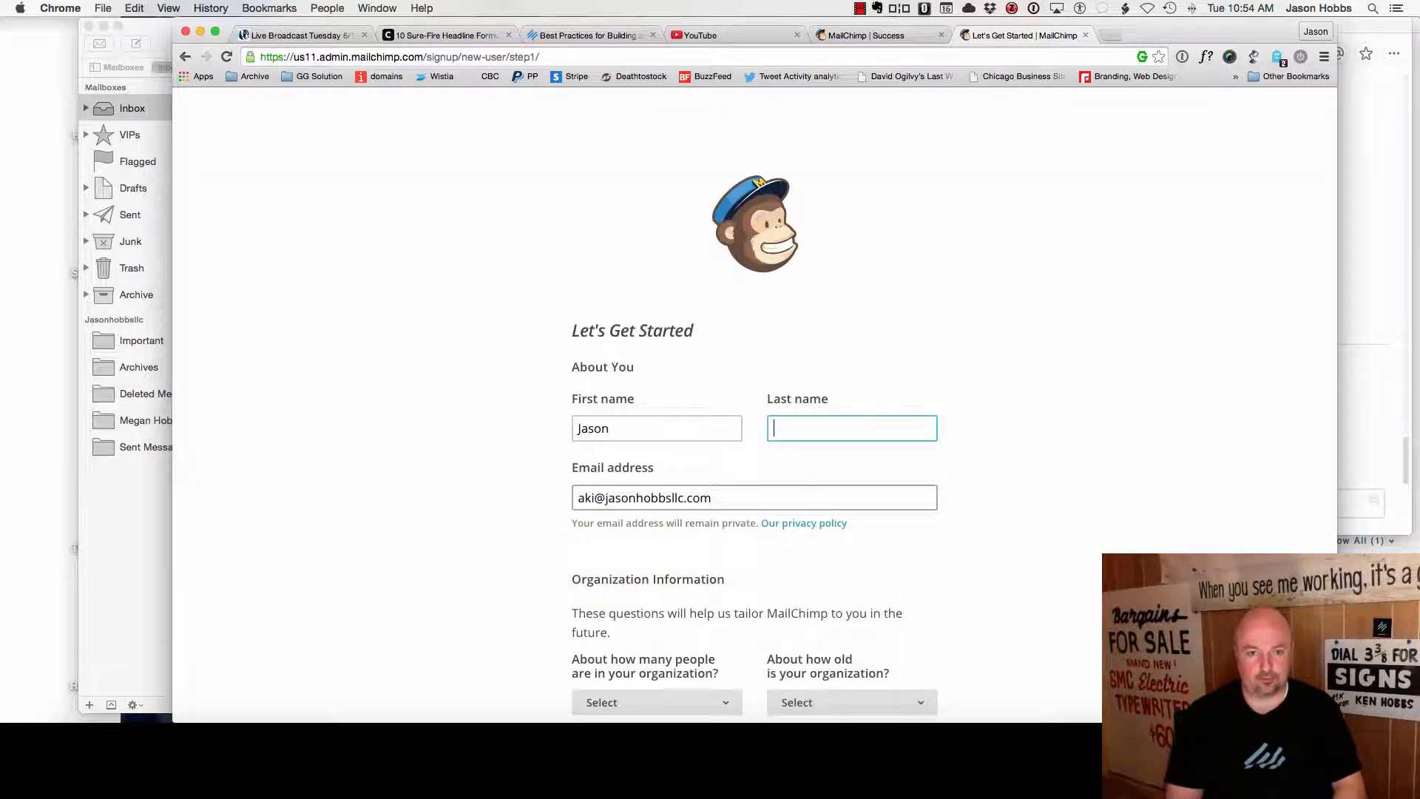
pyautogui.press('Tab')
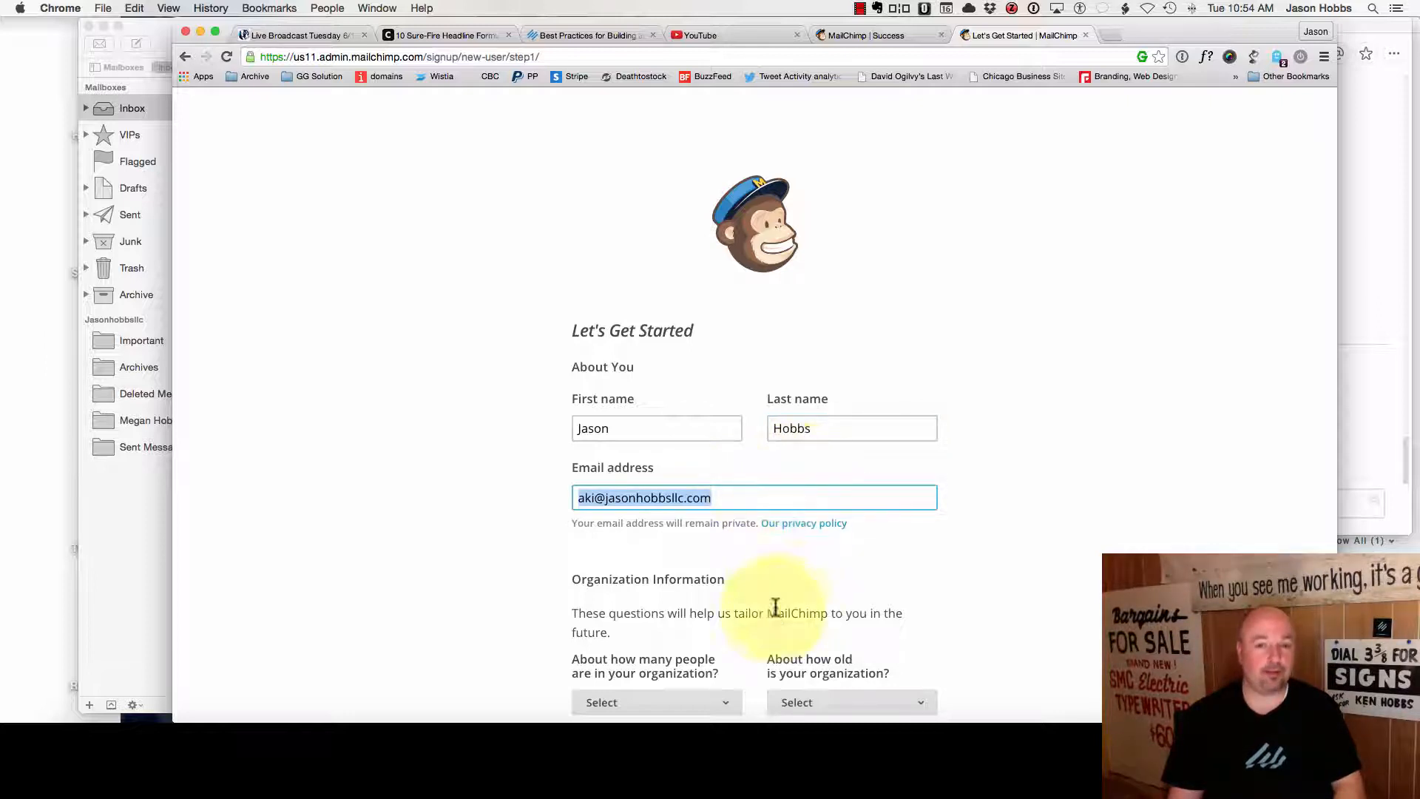
# - Check the prefilled email address in the Let's Get Started form
pyautogui.moveTo(713, 500); pyautogui.dragTo(595, 500)
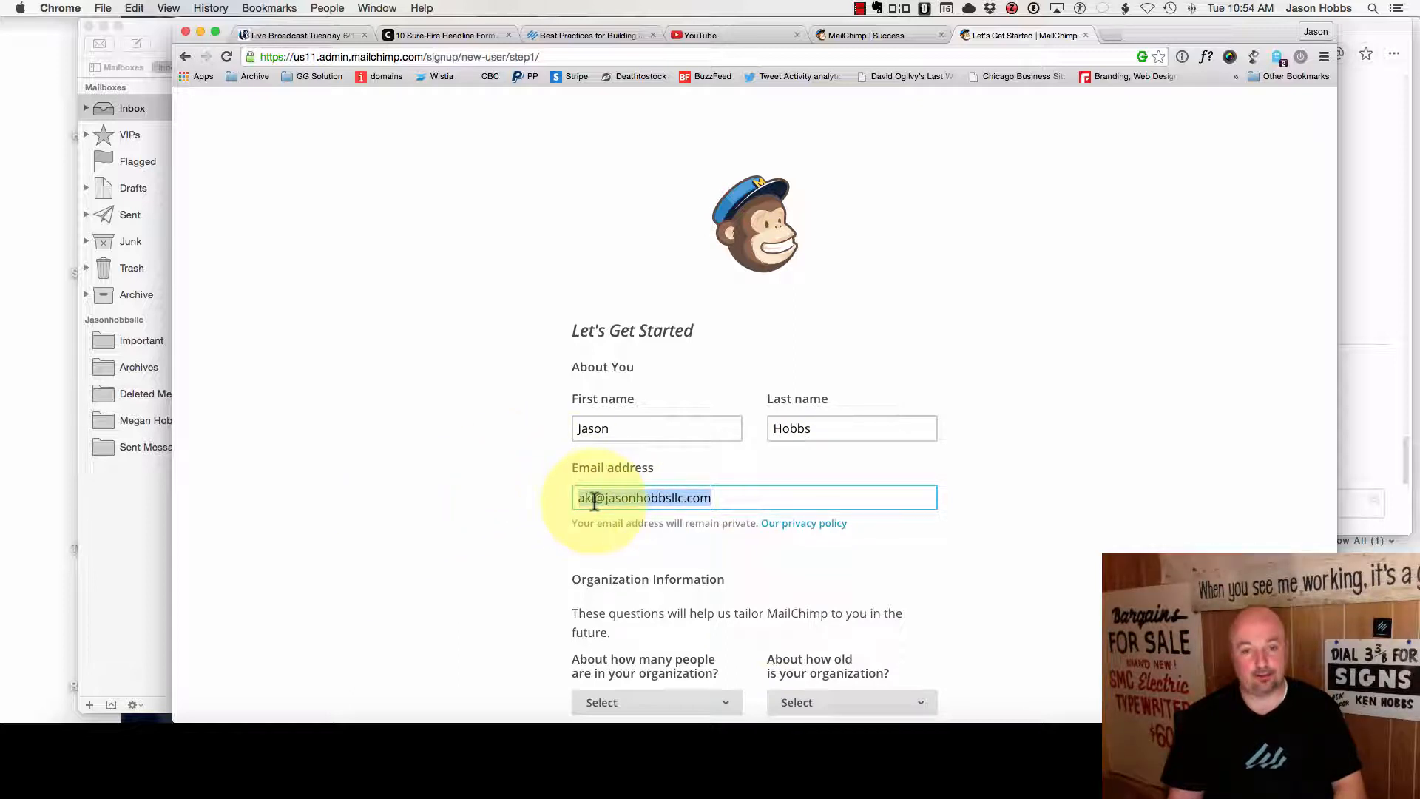
pyautogui.click(738, 558)
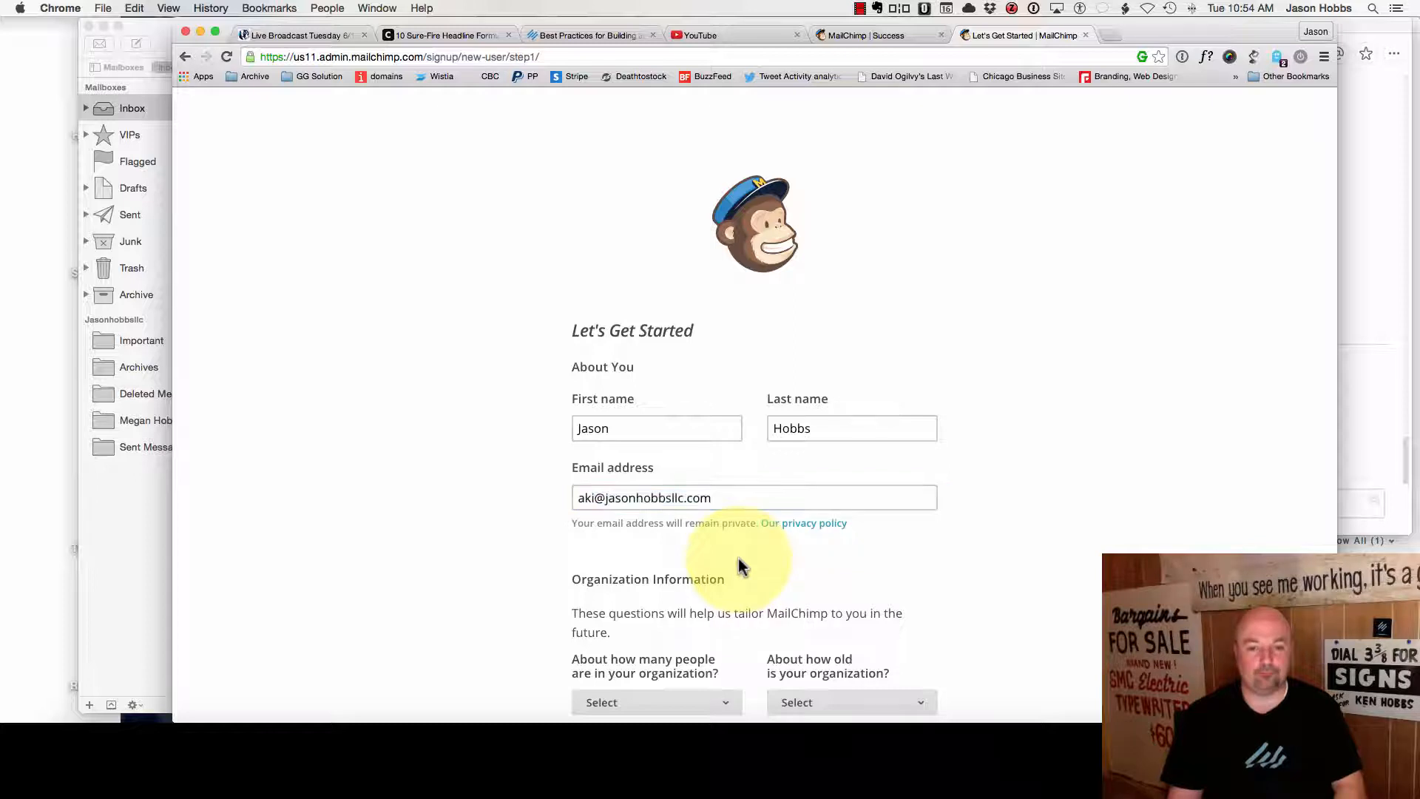
pyautogui.scroll(-3, 740, 562)
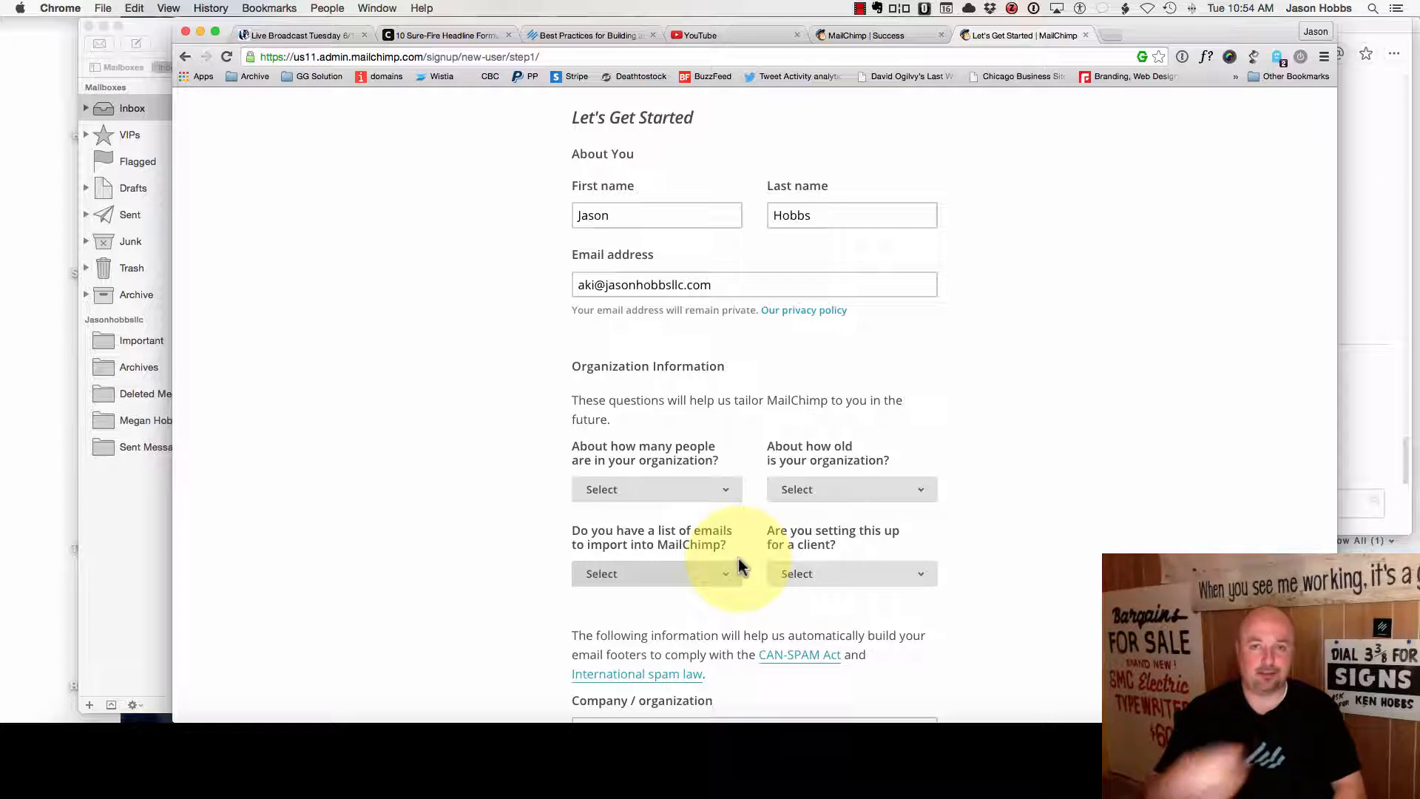
pyautogui.click(719, 289)
pyautogui.tripleClick(718, 289)
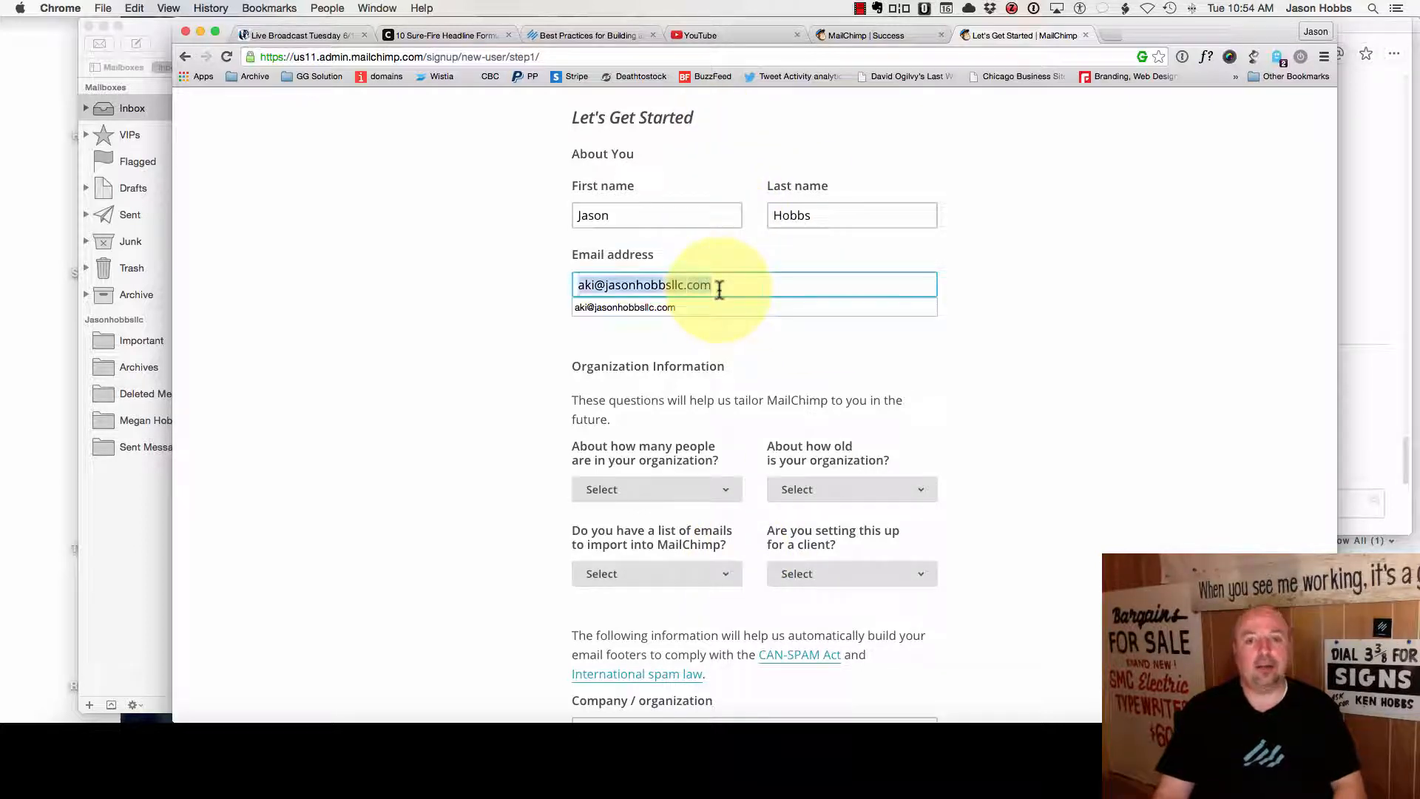
pyautogui.click(466, 318)
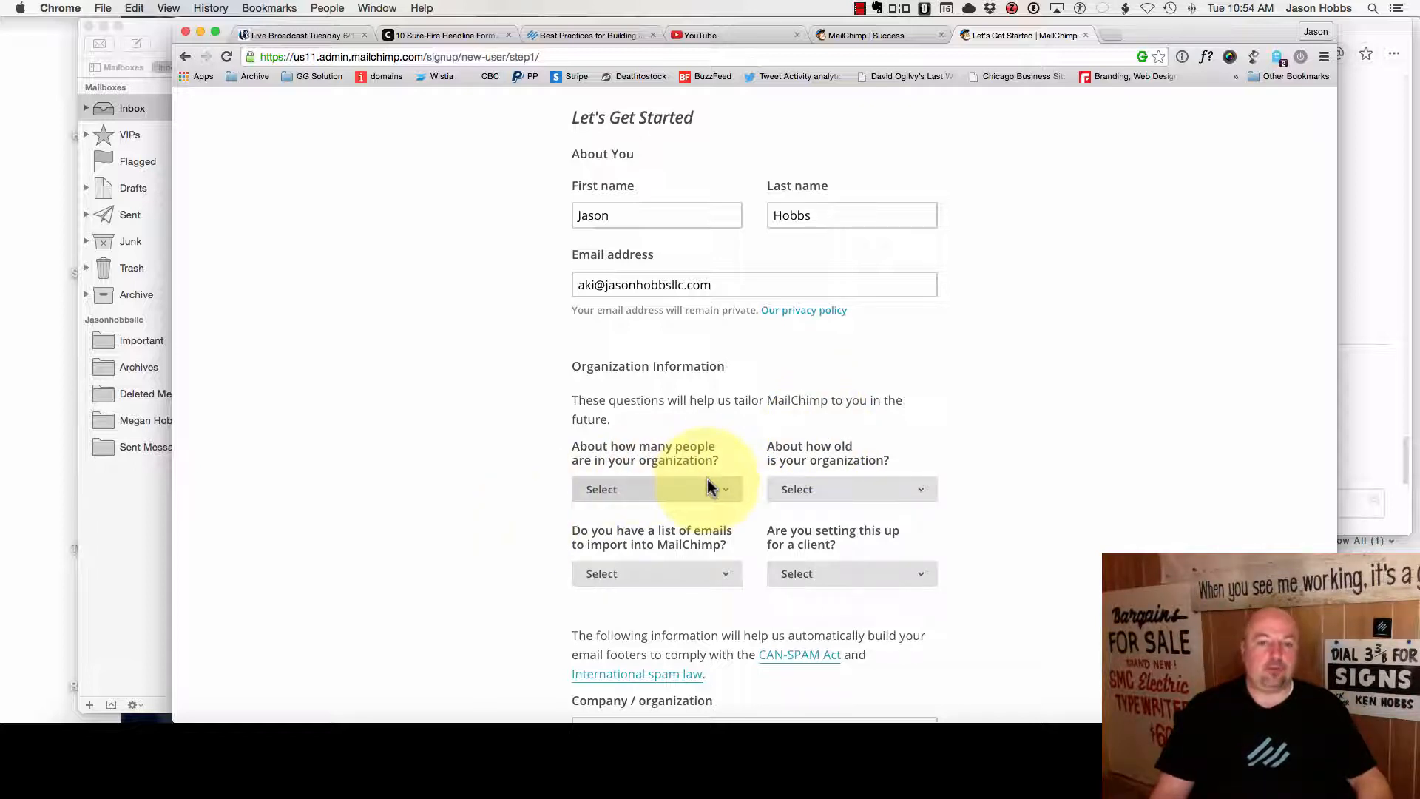
# - Set organization size to 1-5 people and organization age to 6-10 years
pyautogui.scroll(-3, 707, 486)
pyautogui.click(703, 379)
pyautogui.click(707, 388)
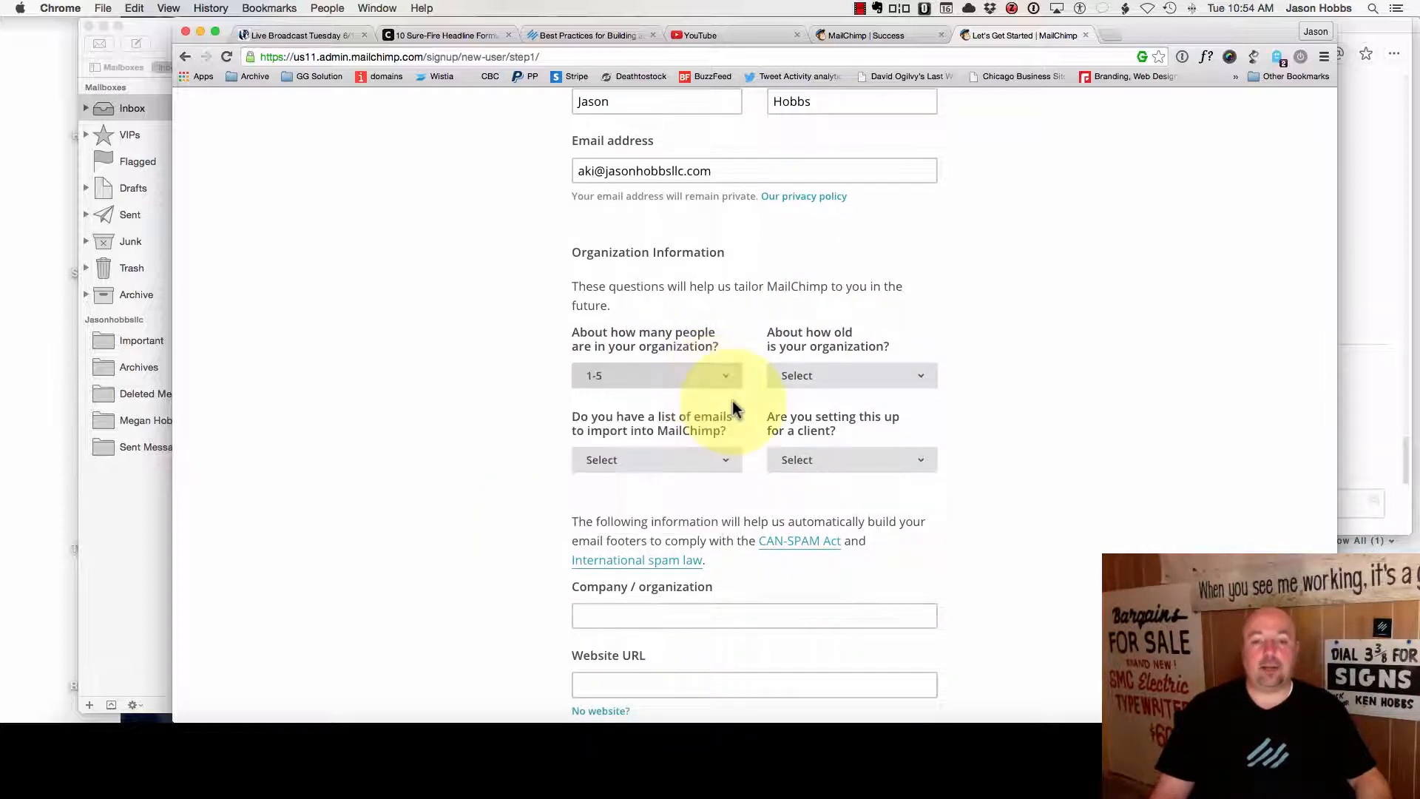
pyautogui.click(819, 380)
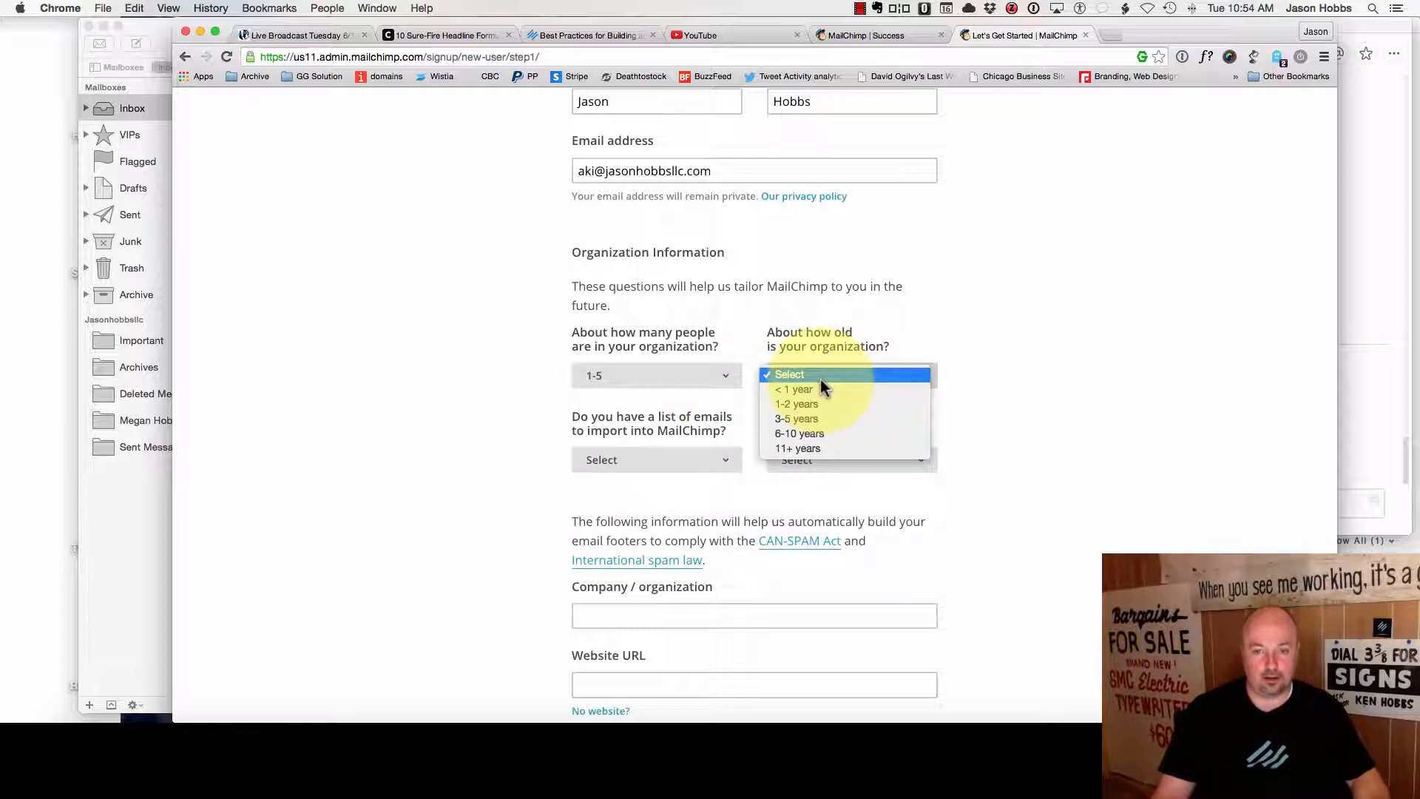
pyautogui.click(821, 434)
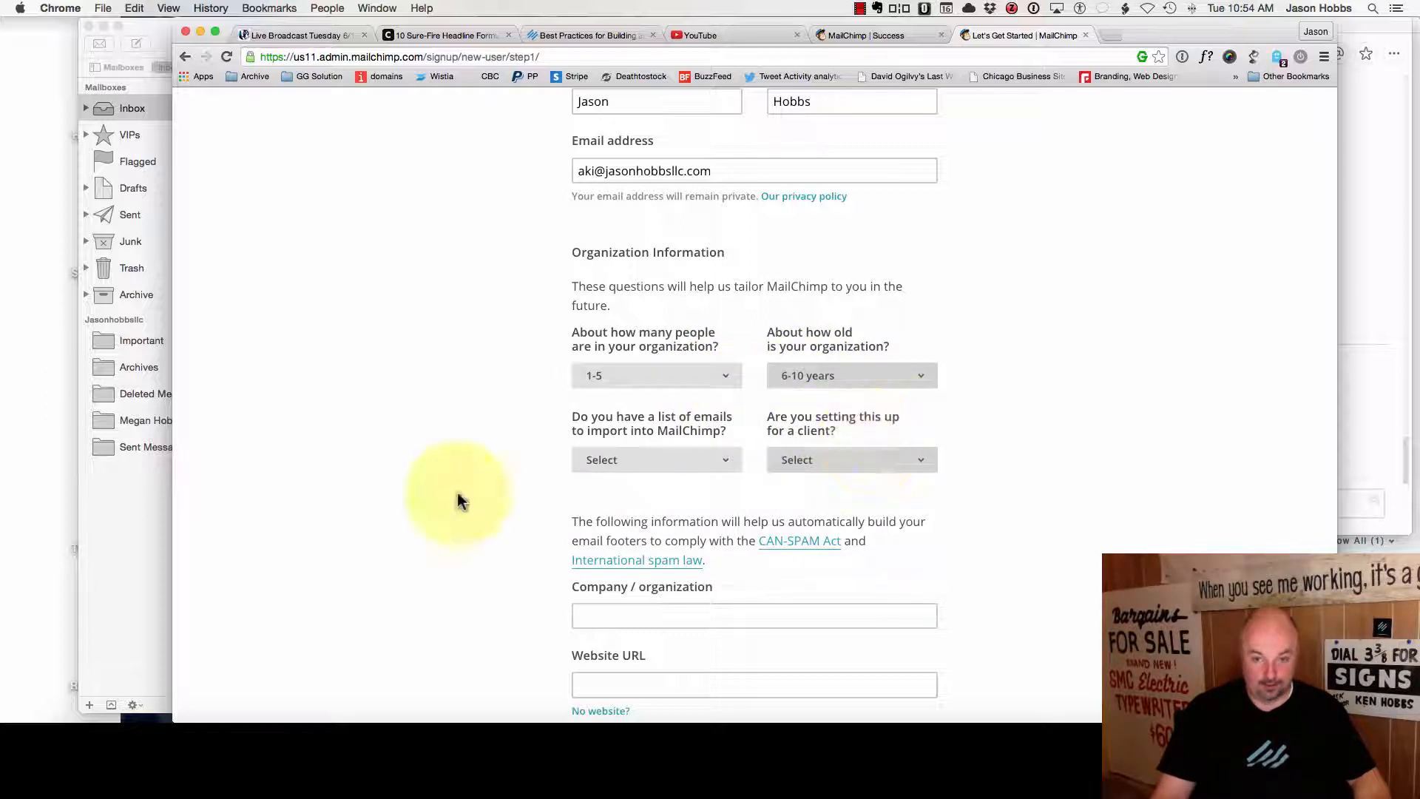
# - Answer No to importing an email list and No to setting up for a client
pyautogui.click(615, 459)
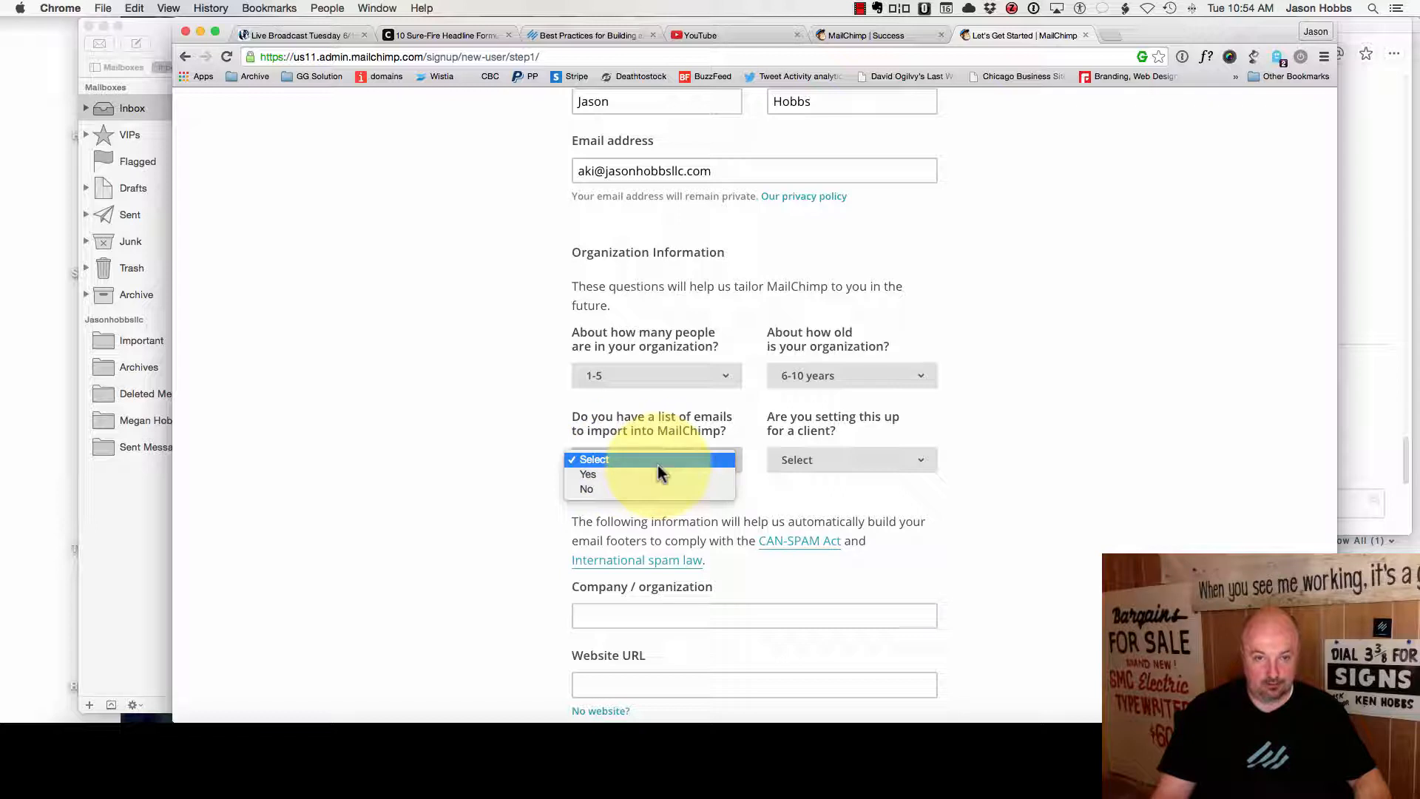
pyautogui.click(619, 489)
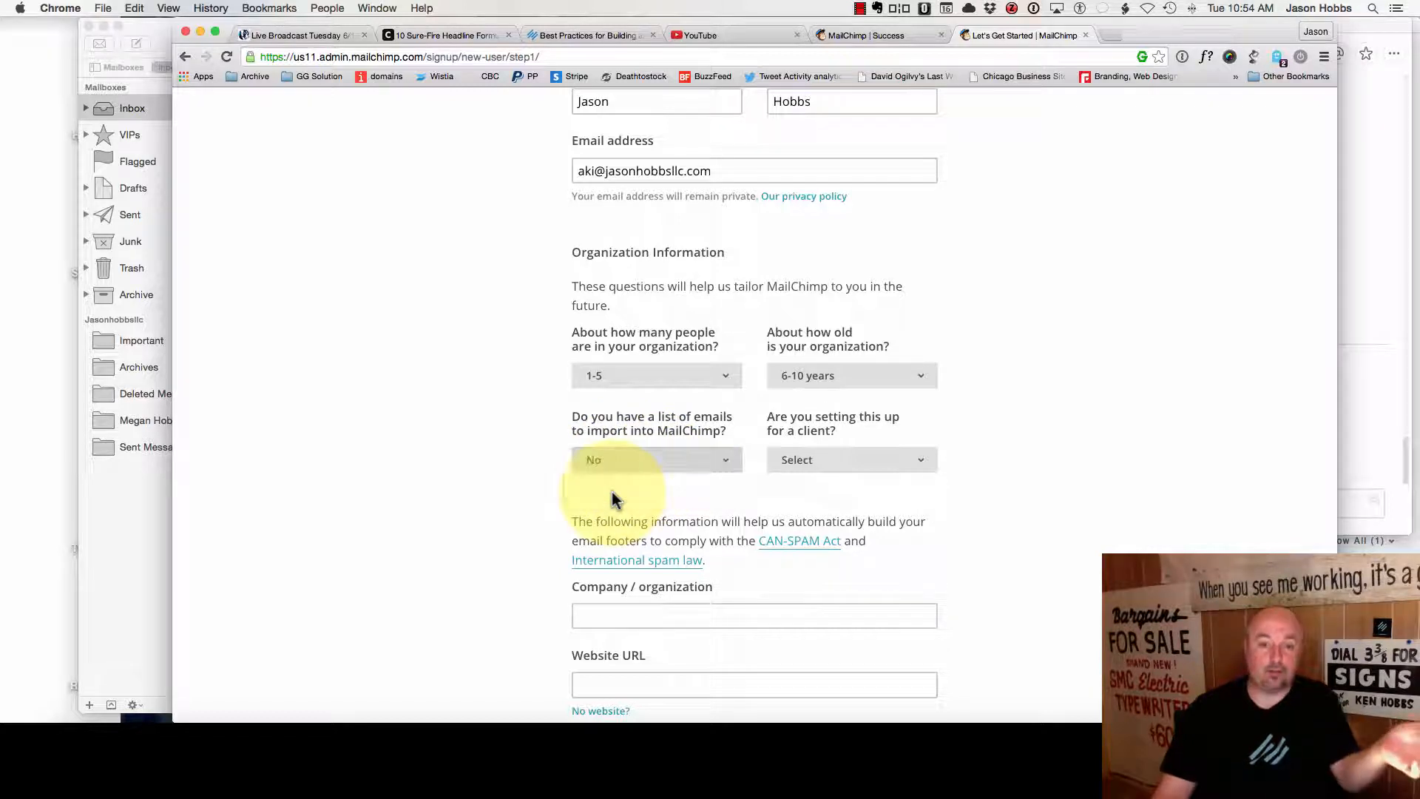
pyautogui.click(625, 461)
pyautogui.click(623, 444)
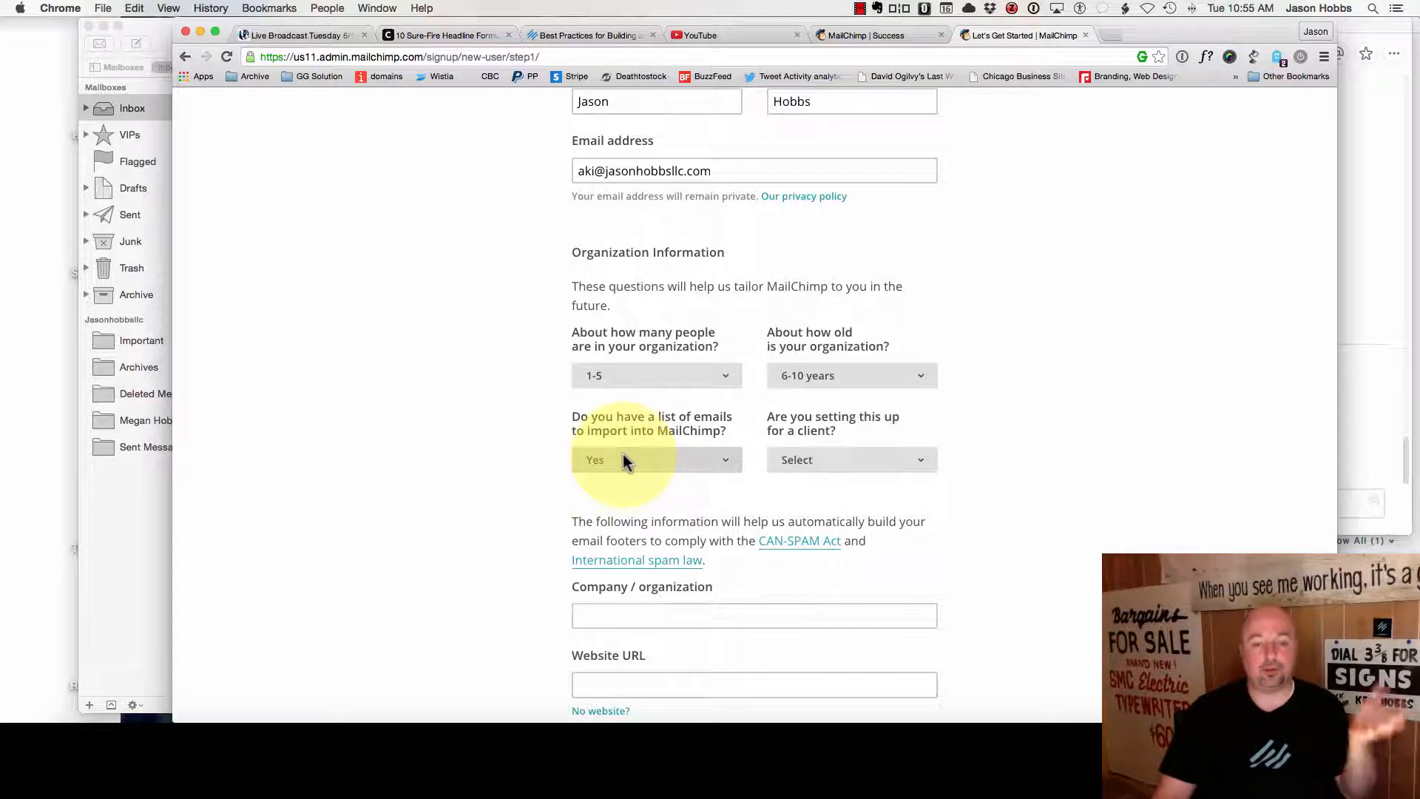
pyautogui.click(623, 461)
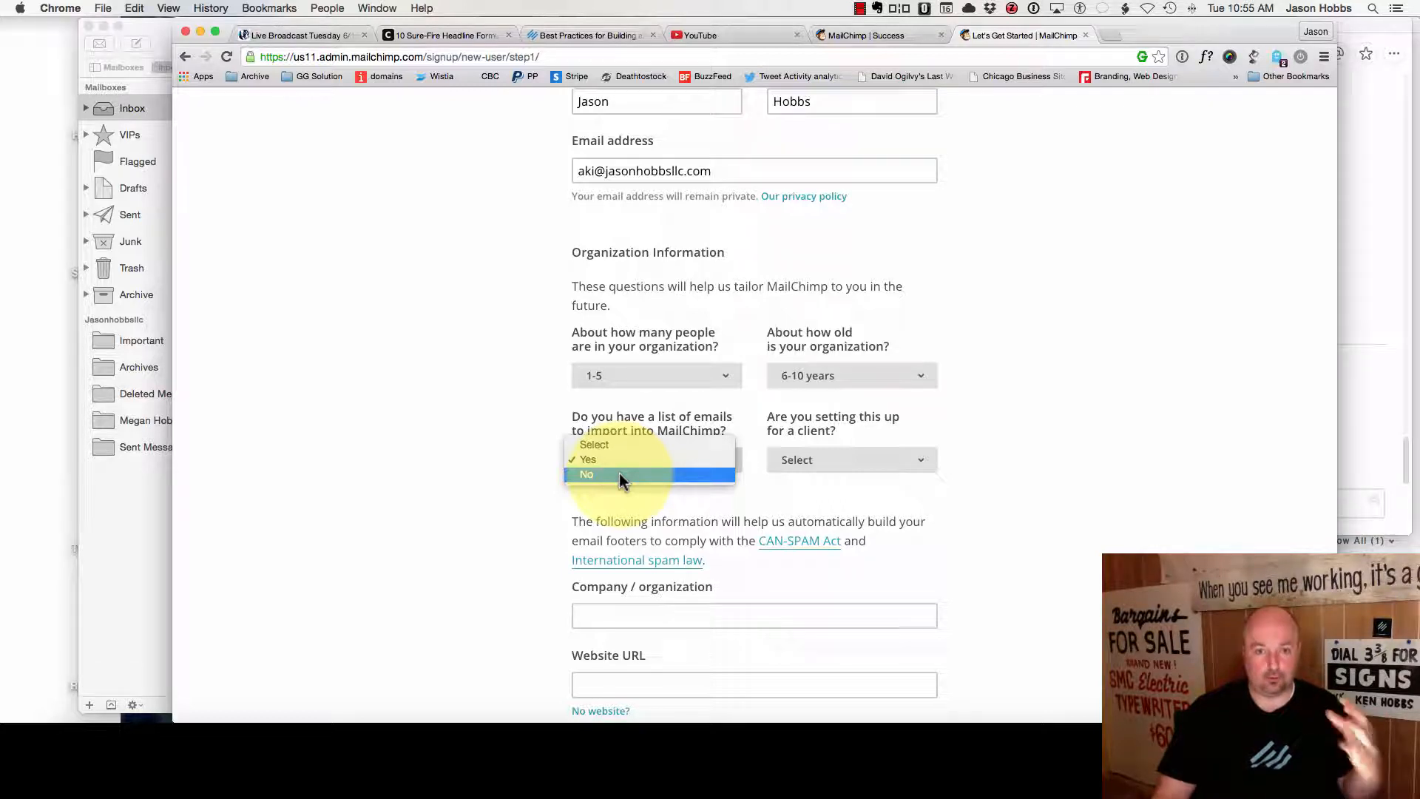
pyautogui.click(619, 472)
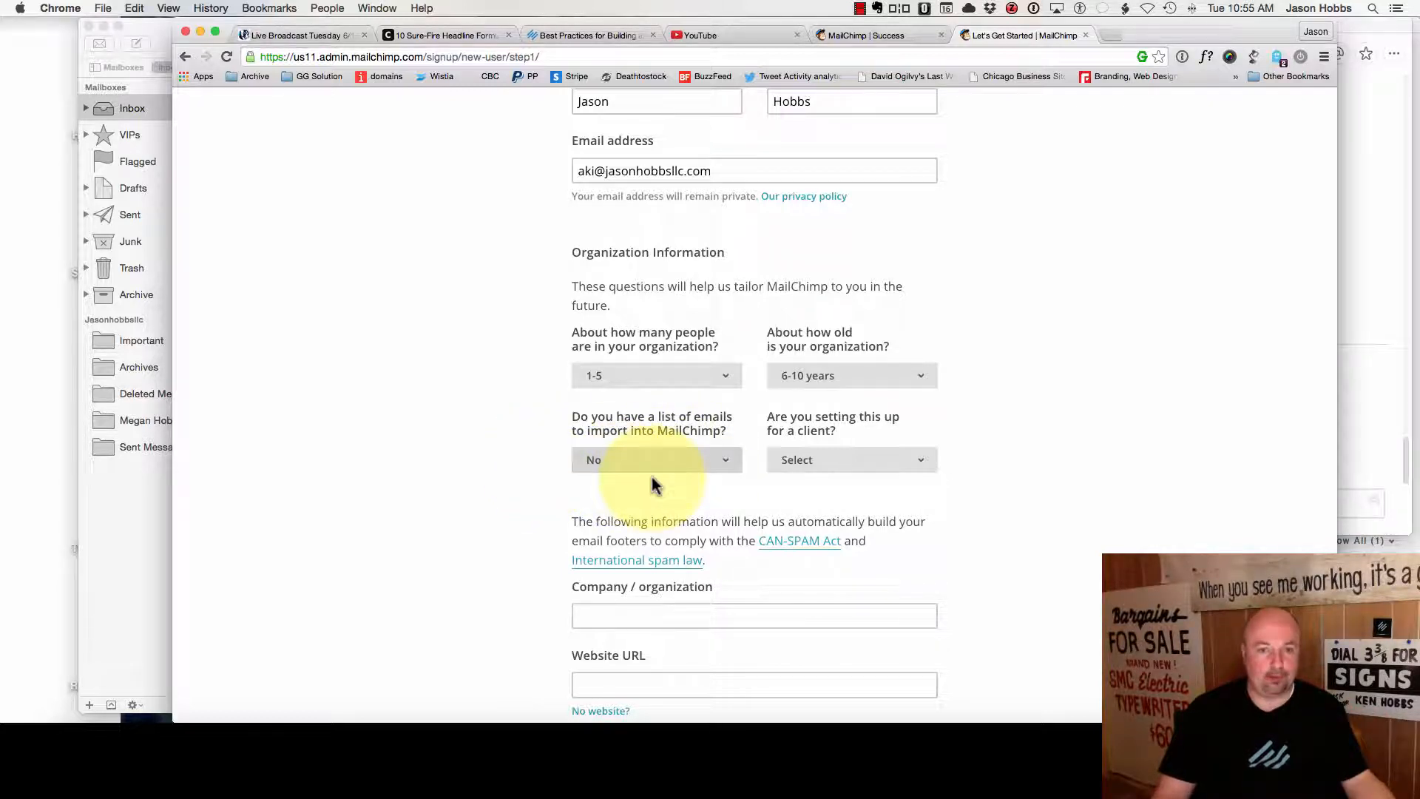
pyautogui.click(867, 461)
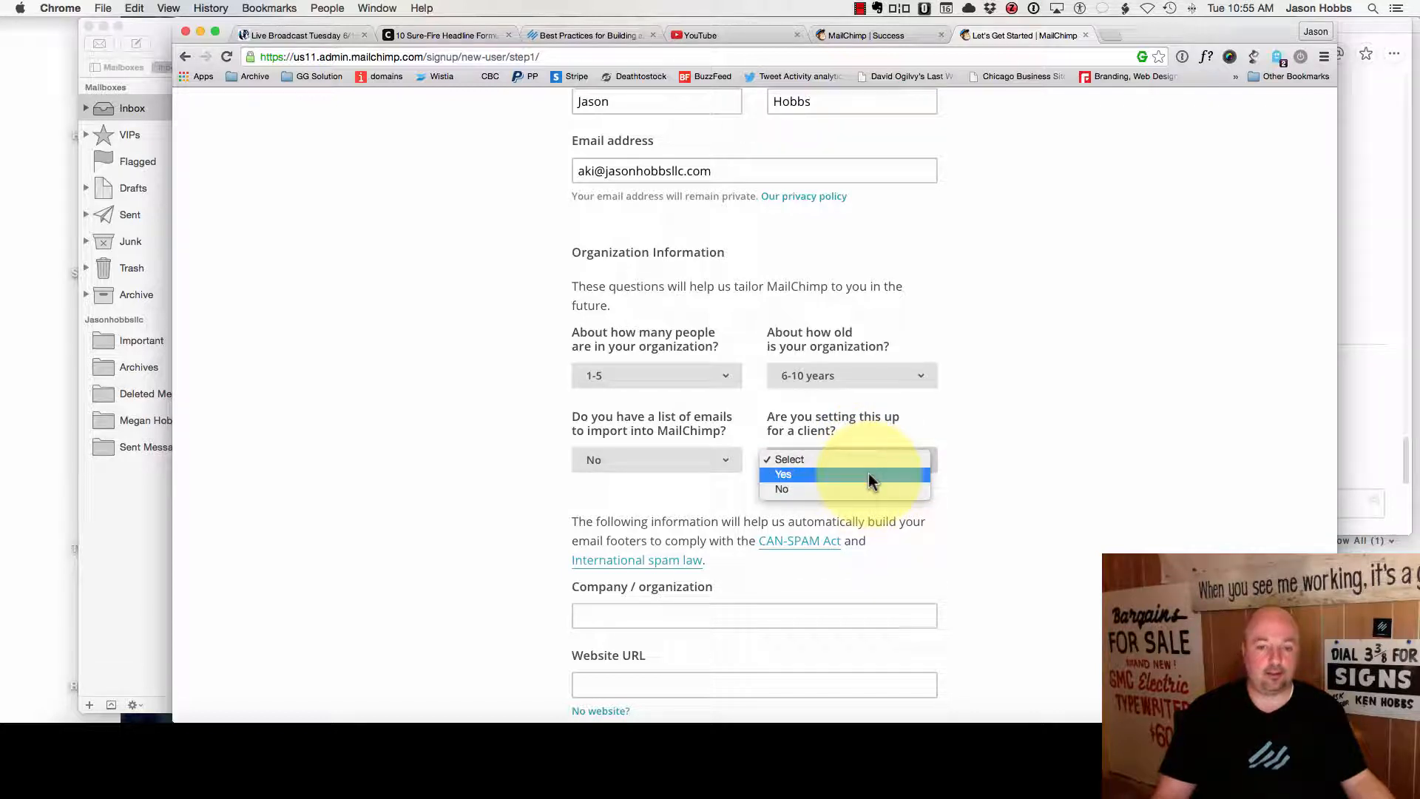
pyautogui.click(868, 474)
pyautogui.click(878, 466)
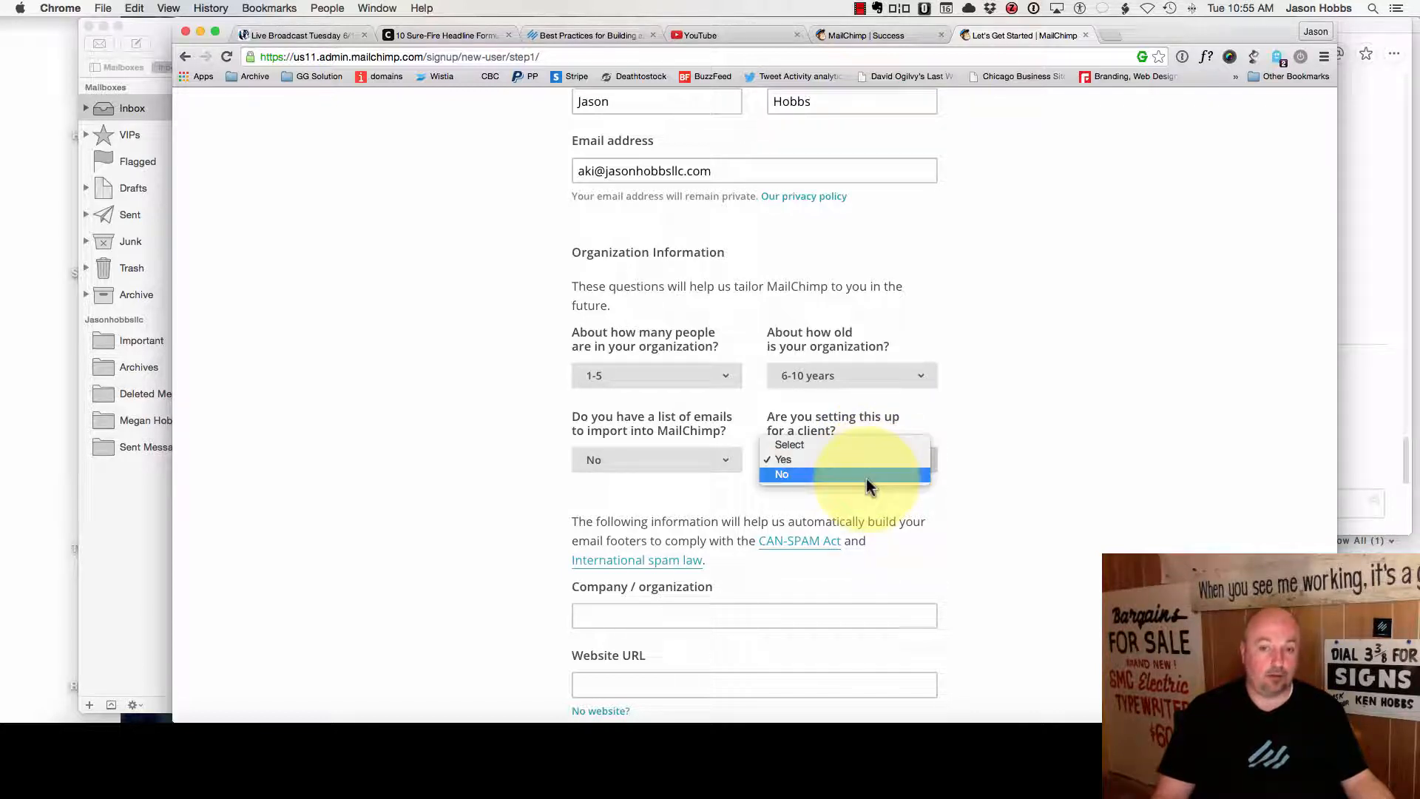
pyautogui.click(871, 475)
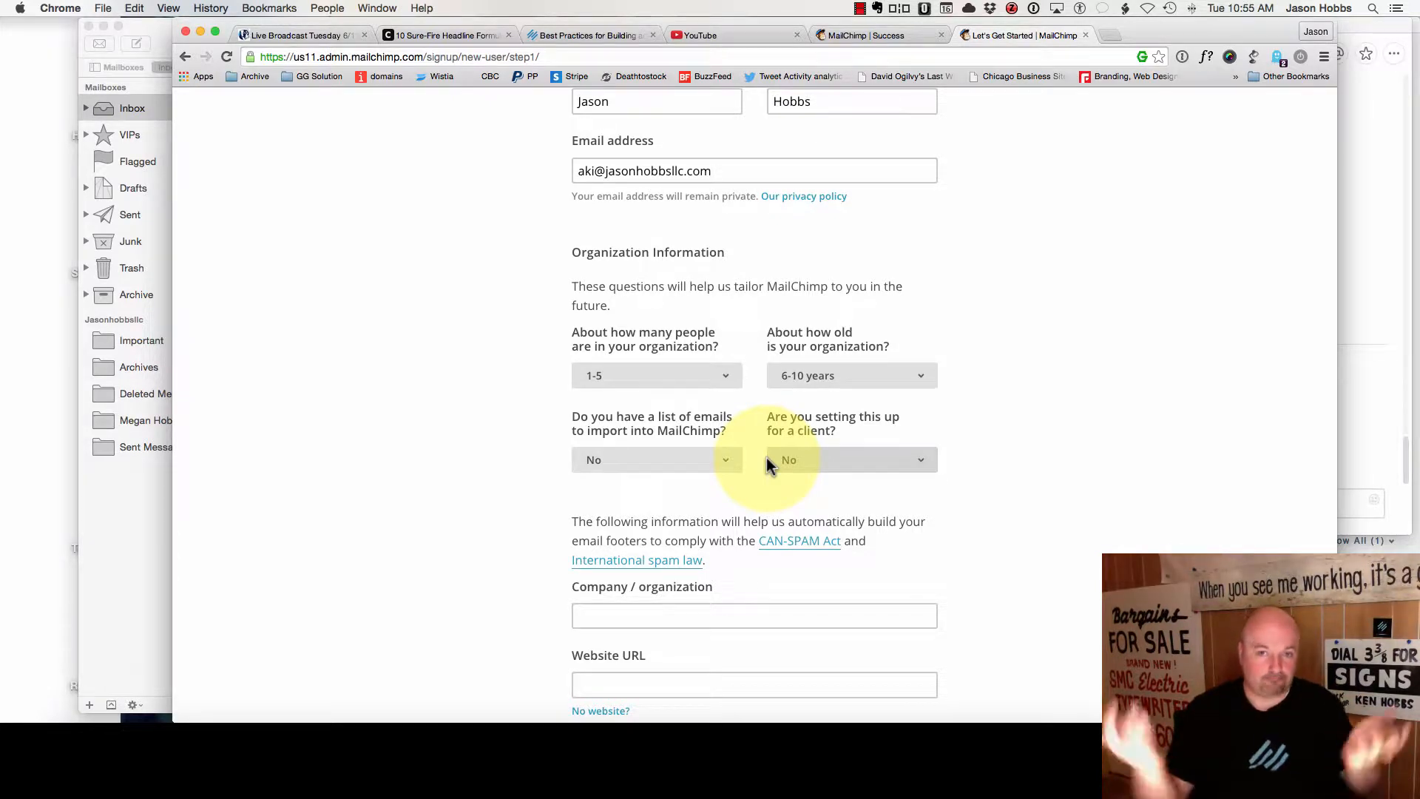
pyautogui.scroll(-2, 991, 521)
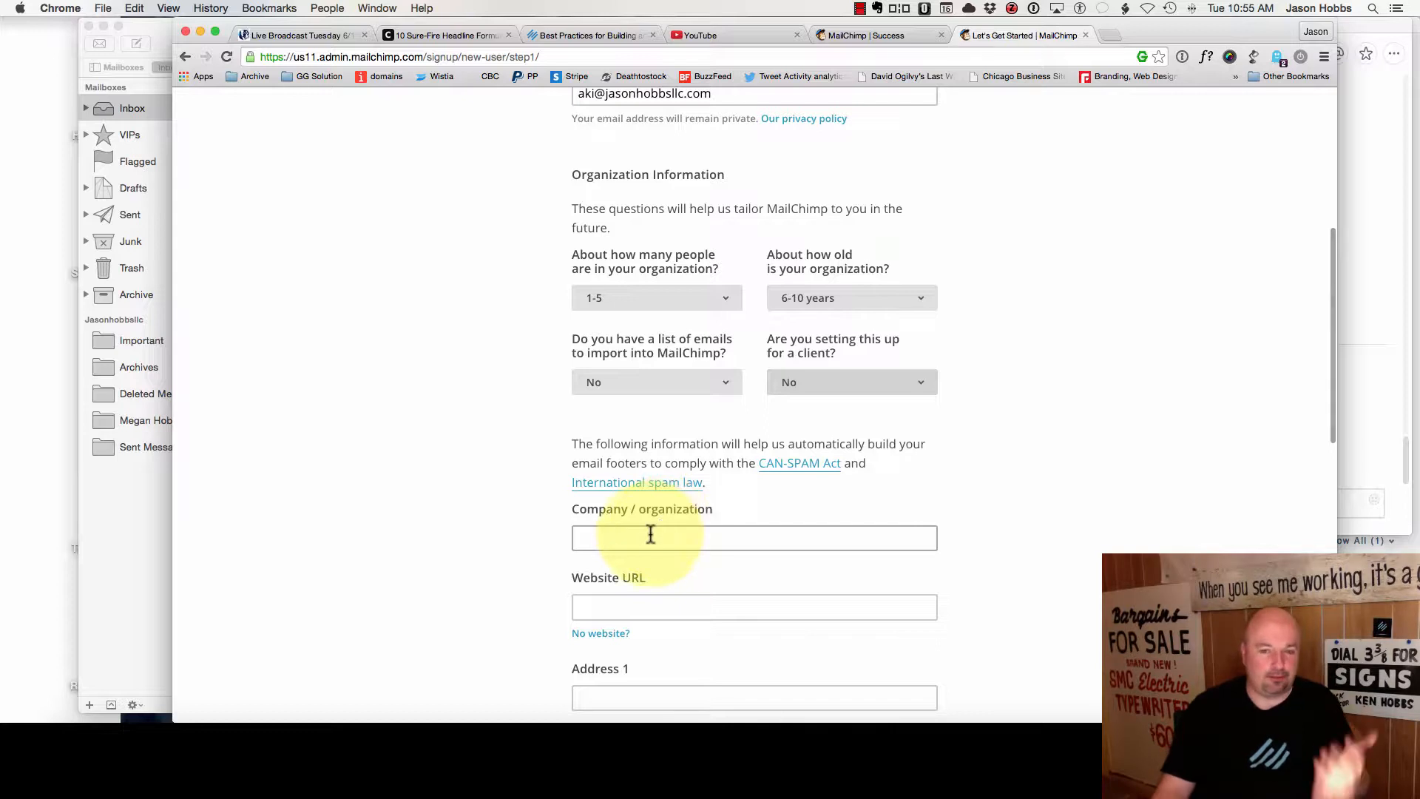
pyautogui.click(651, 530)
# - Autofill the company name, website URL and postal address, with country USA
pyautogui.write('Jason')
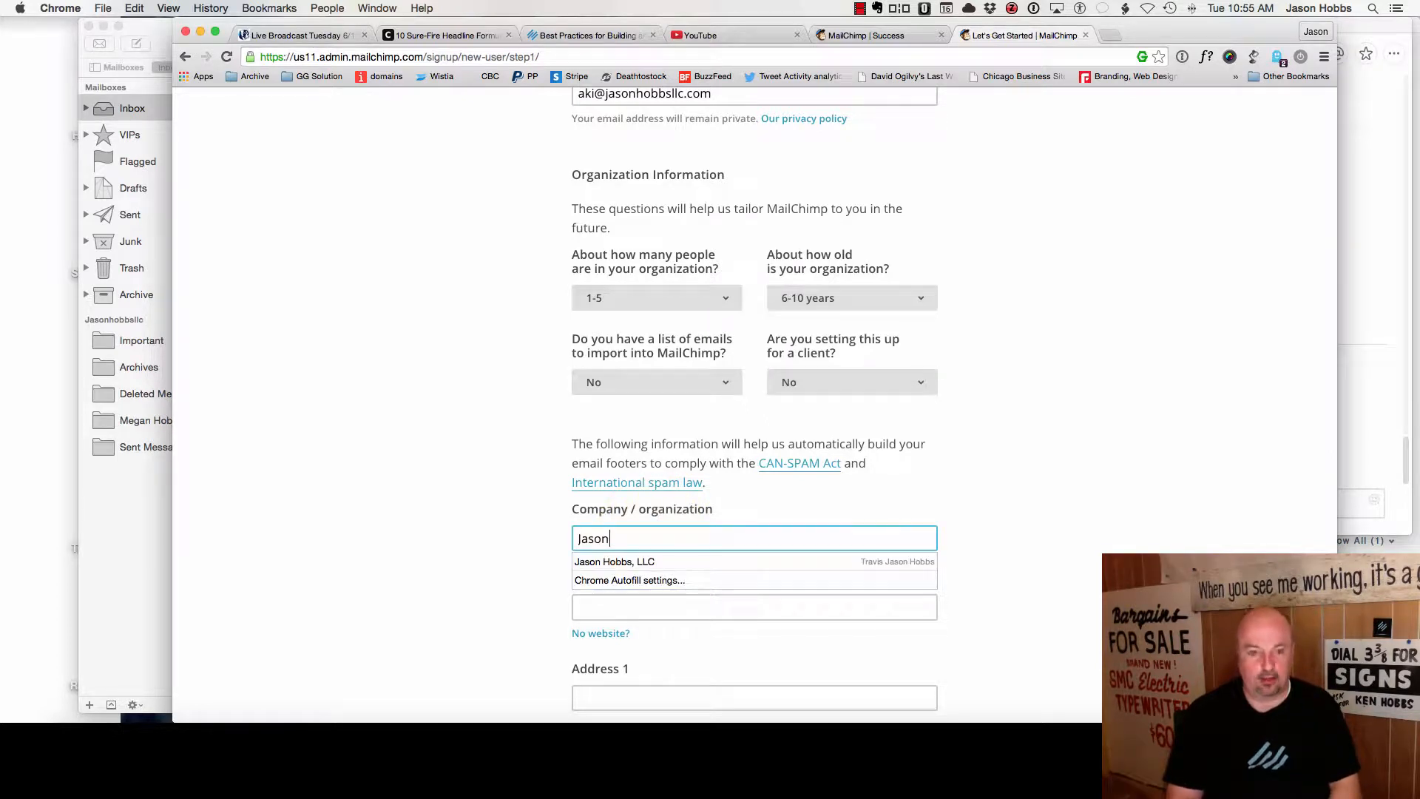
pyautogui.press('Down')
pyautogui.press('Tab')
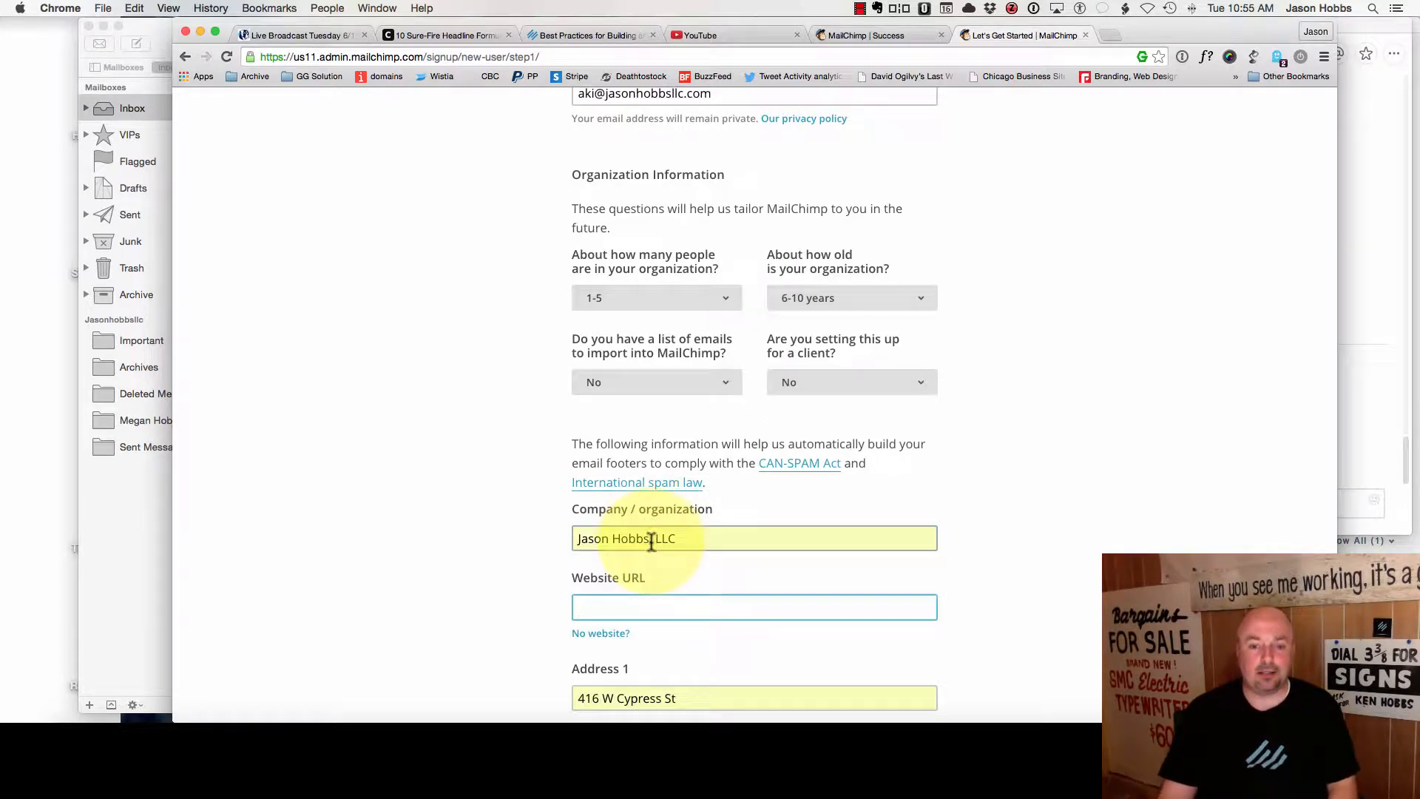
pyautogui.write('h')
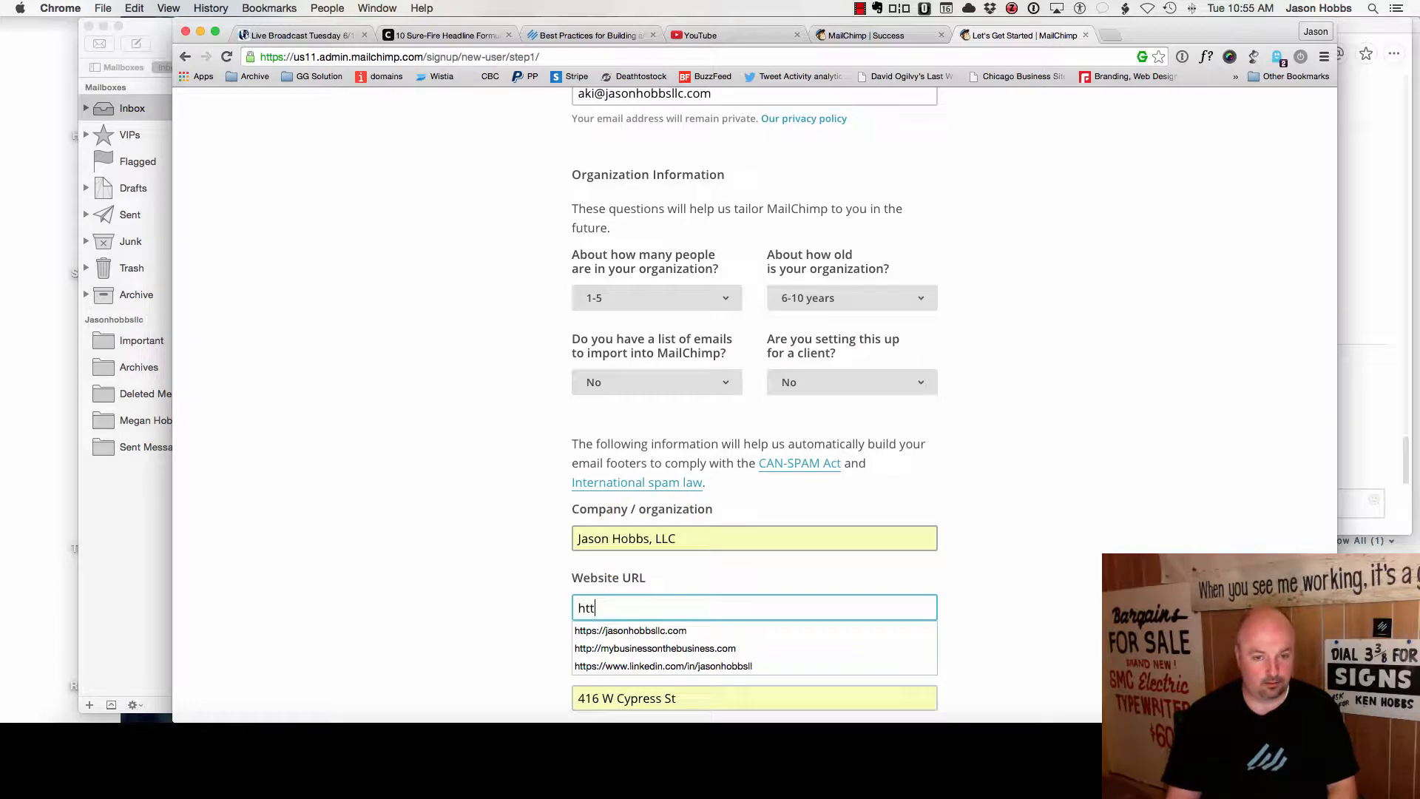
pyautogui.write('tt')
pyautogui.press('Down')
pyautogui.press('Tab')
pyautogui.scroll(-5, 713, 570)
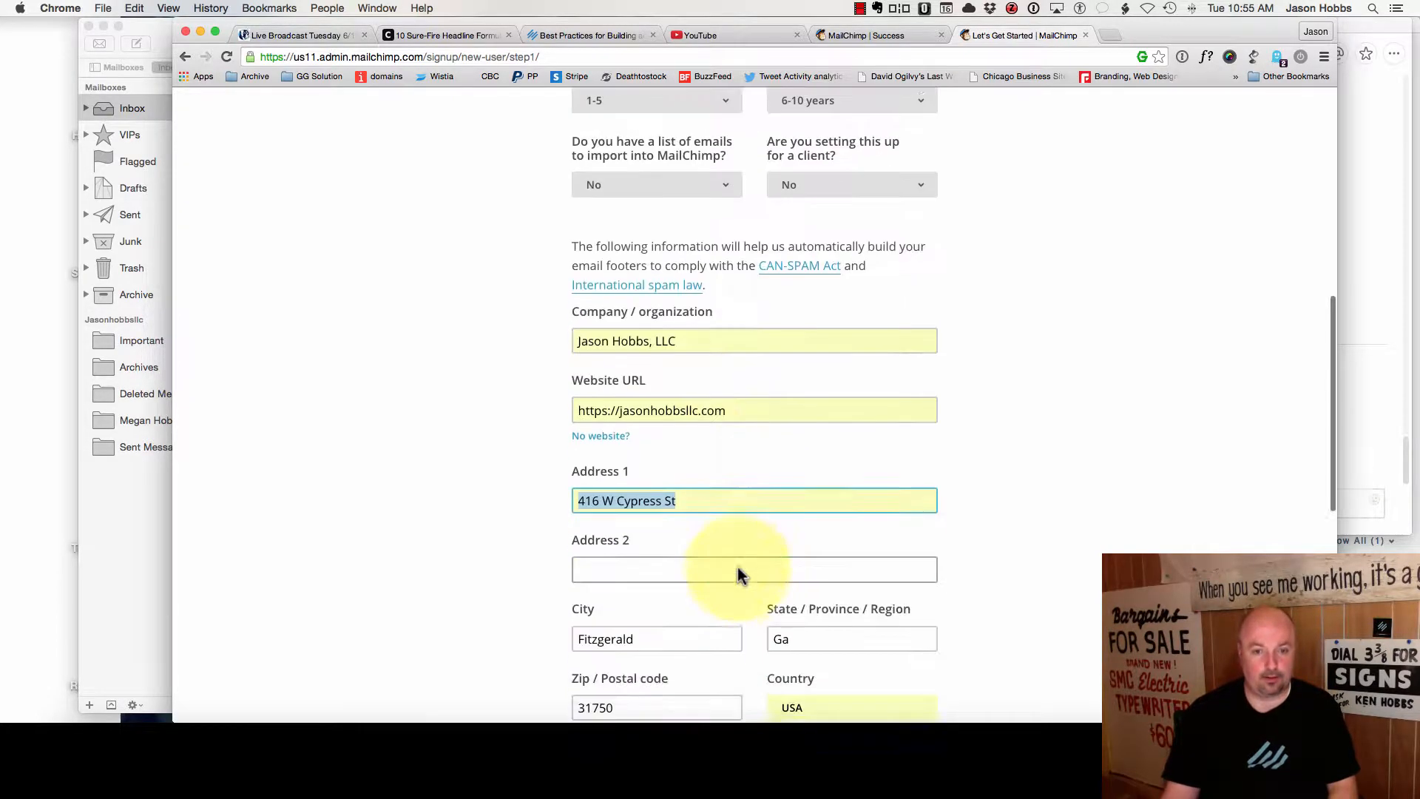
pyautogui.scroll(-3, 821, 540)
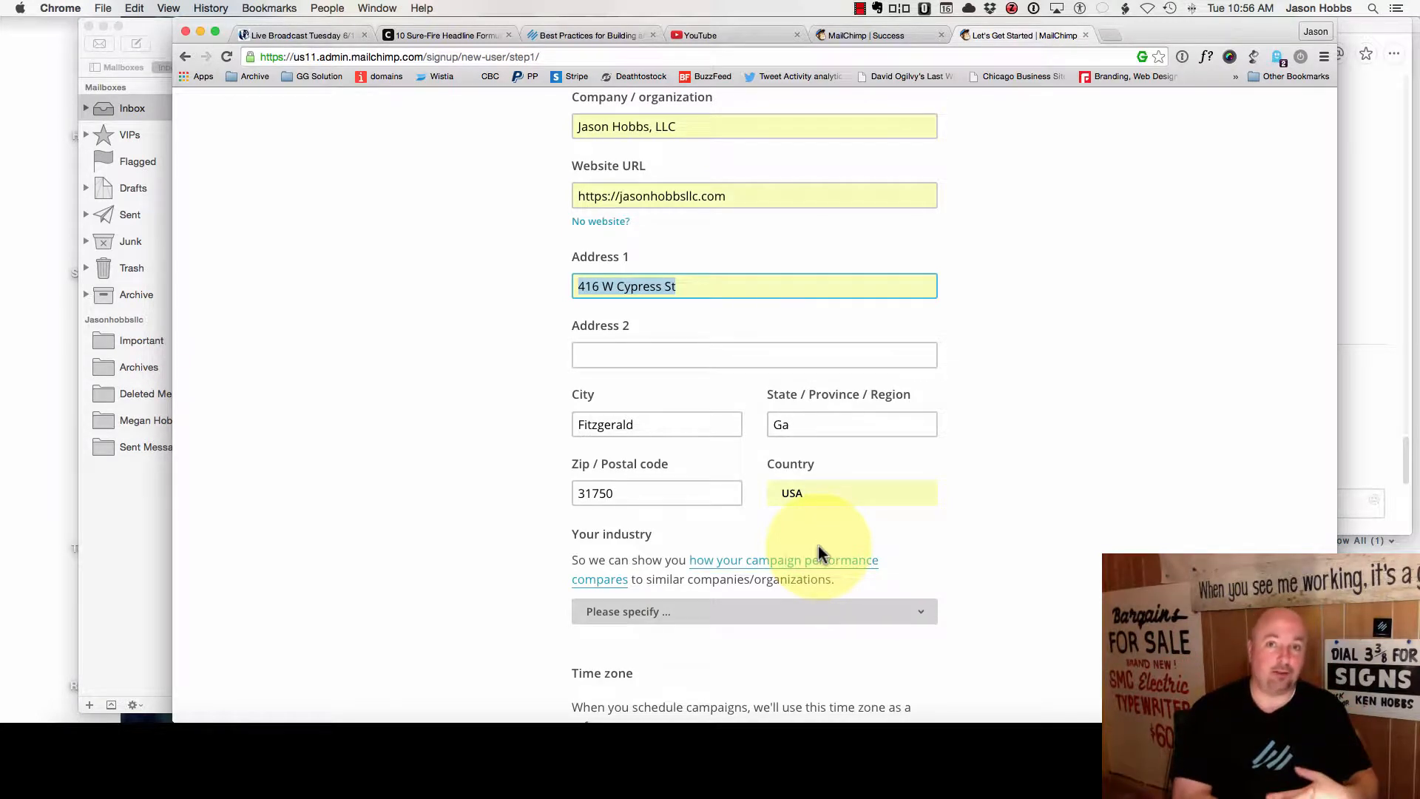
# - Choose Business and Finance as industry, leave getting-started emails unticked, and save the details
pyautogui.scroll(-3, 819, 553)
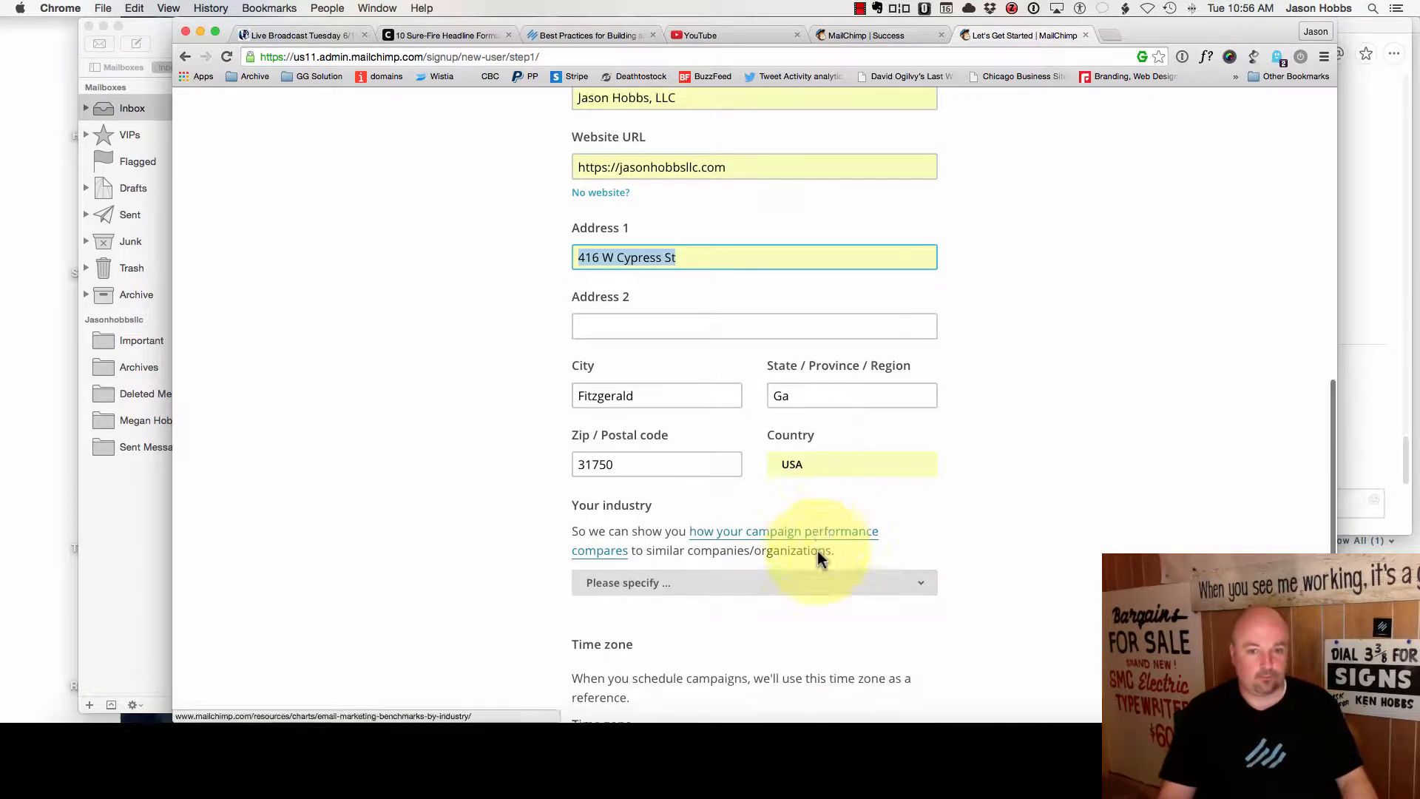
pyautogui.click(734, 497)
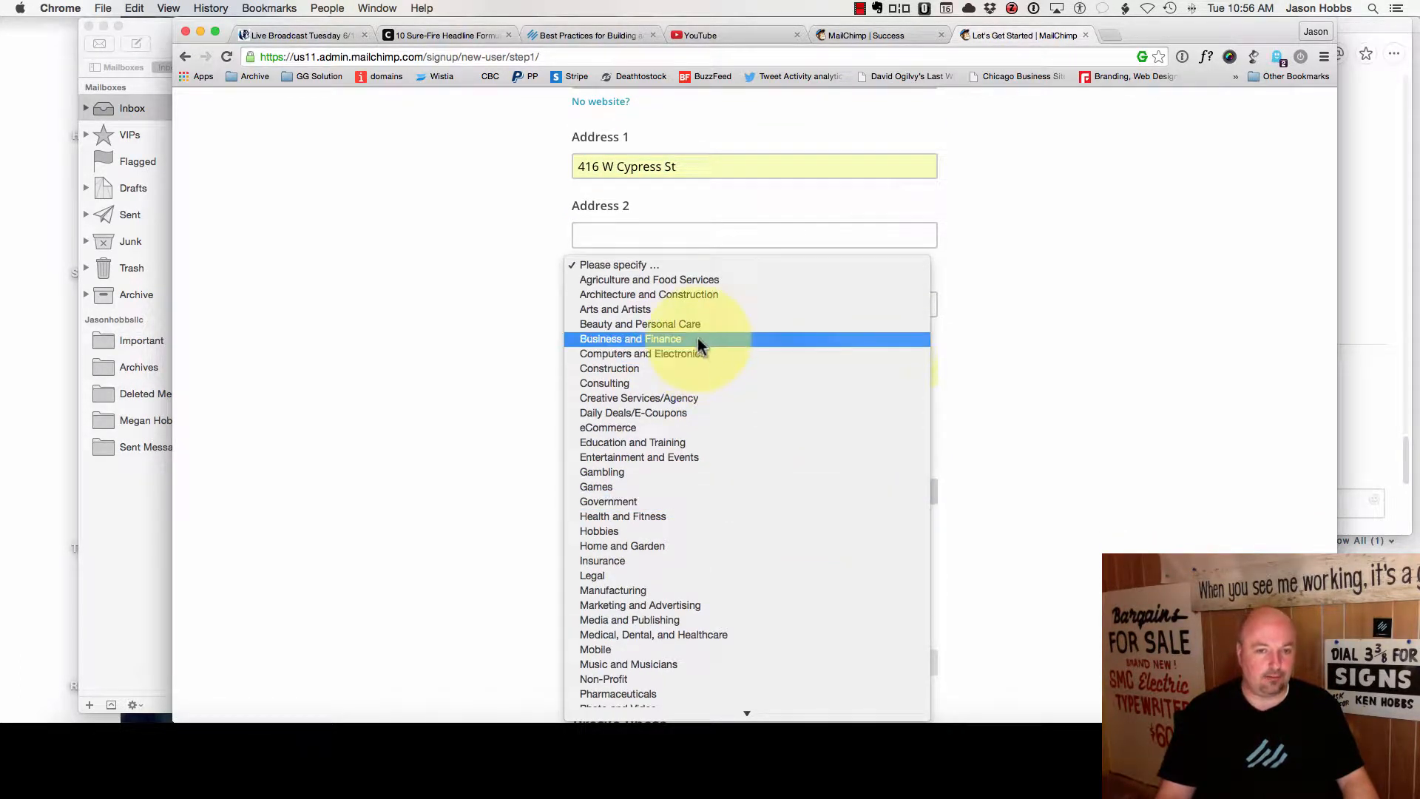
pyautogui.click(698, 339)
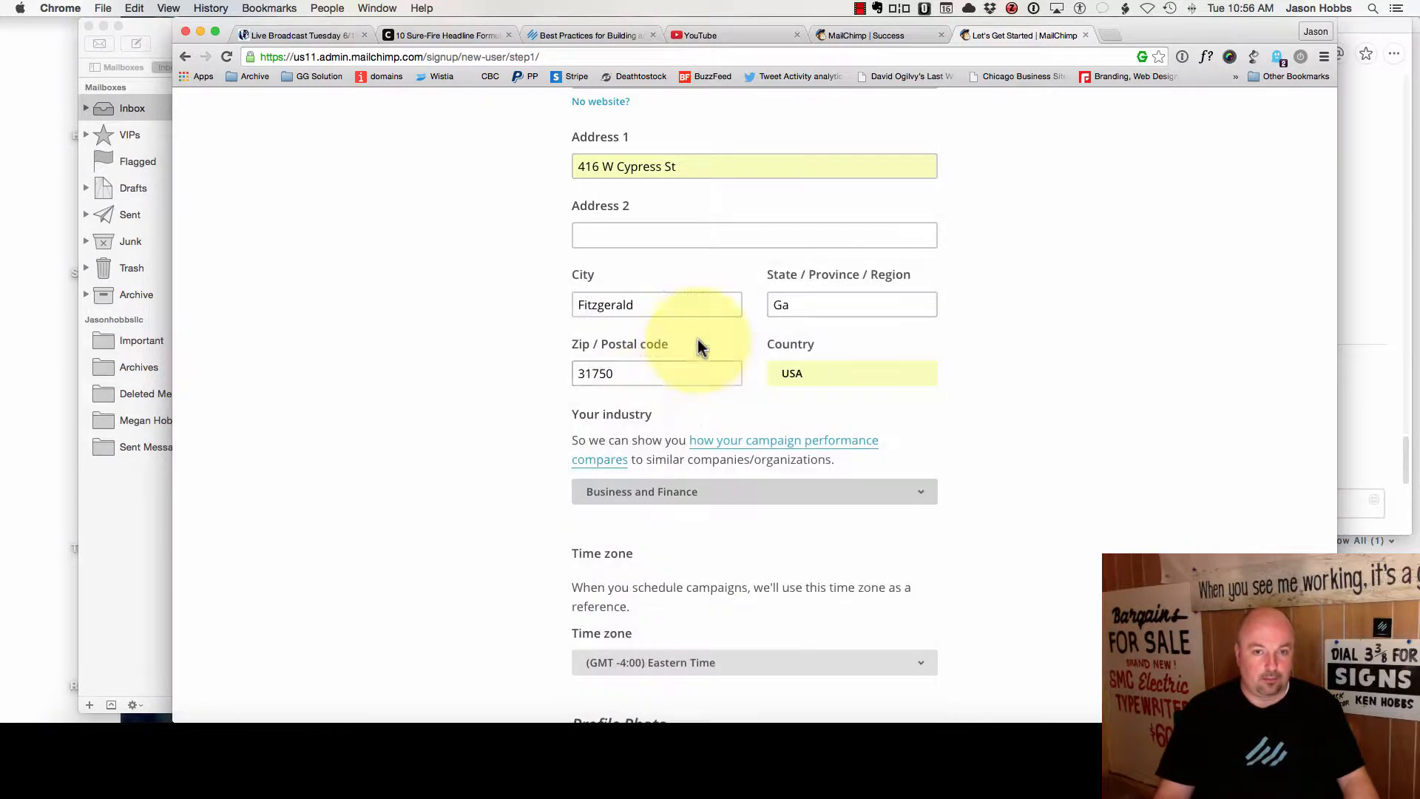
pyautogui.scroll(-1, 671, 512)
pyautogui.scroll(-4, 672, 512)
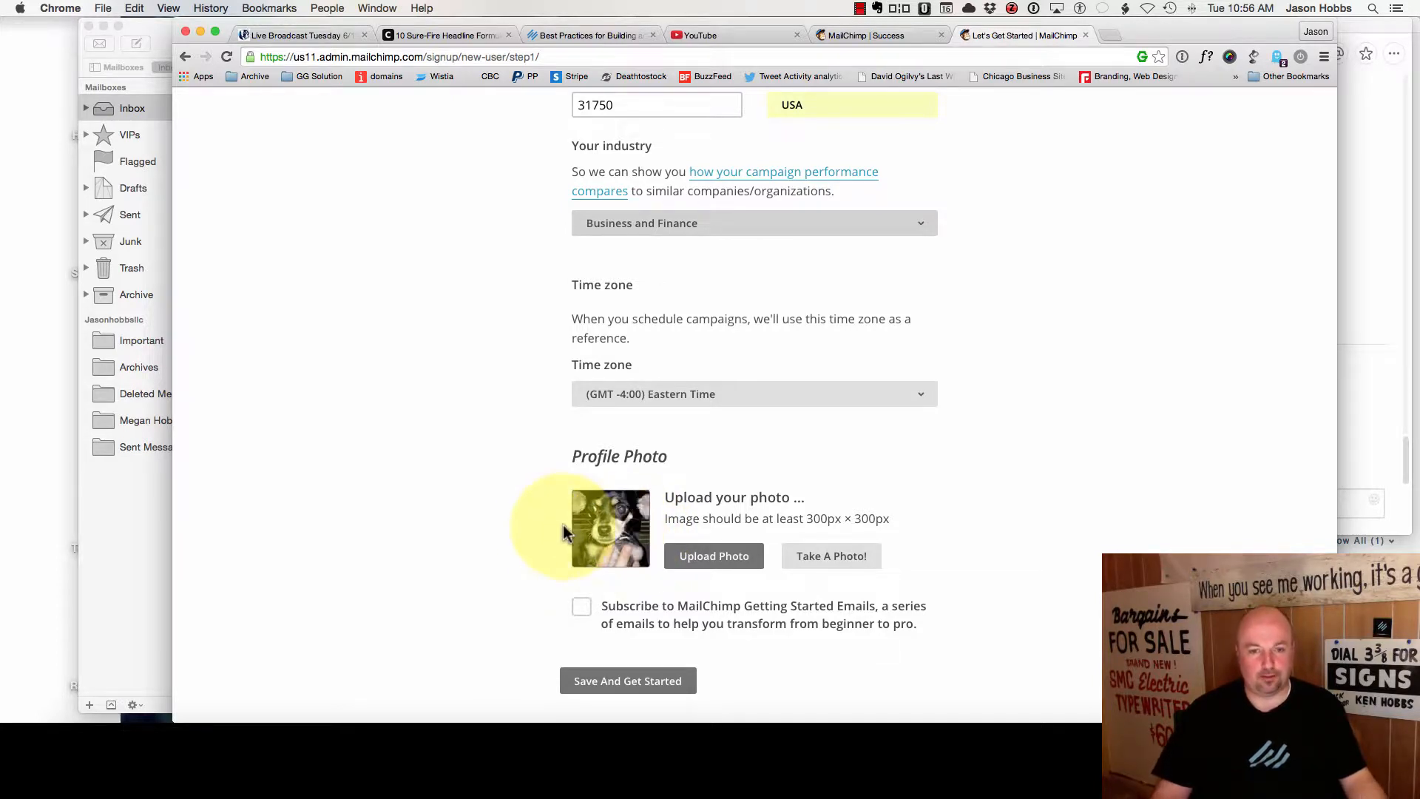
pyautogui.click(582, 611)
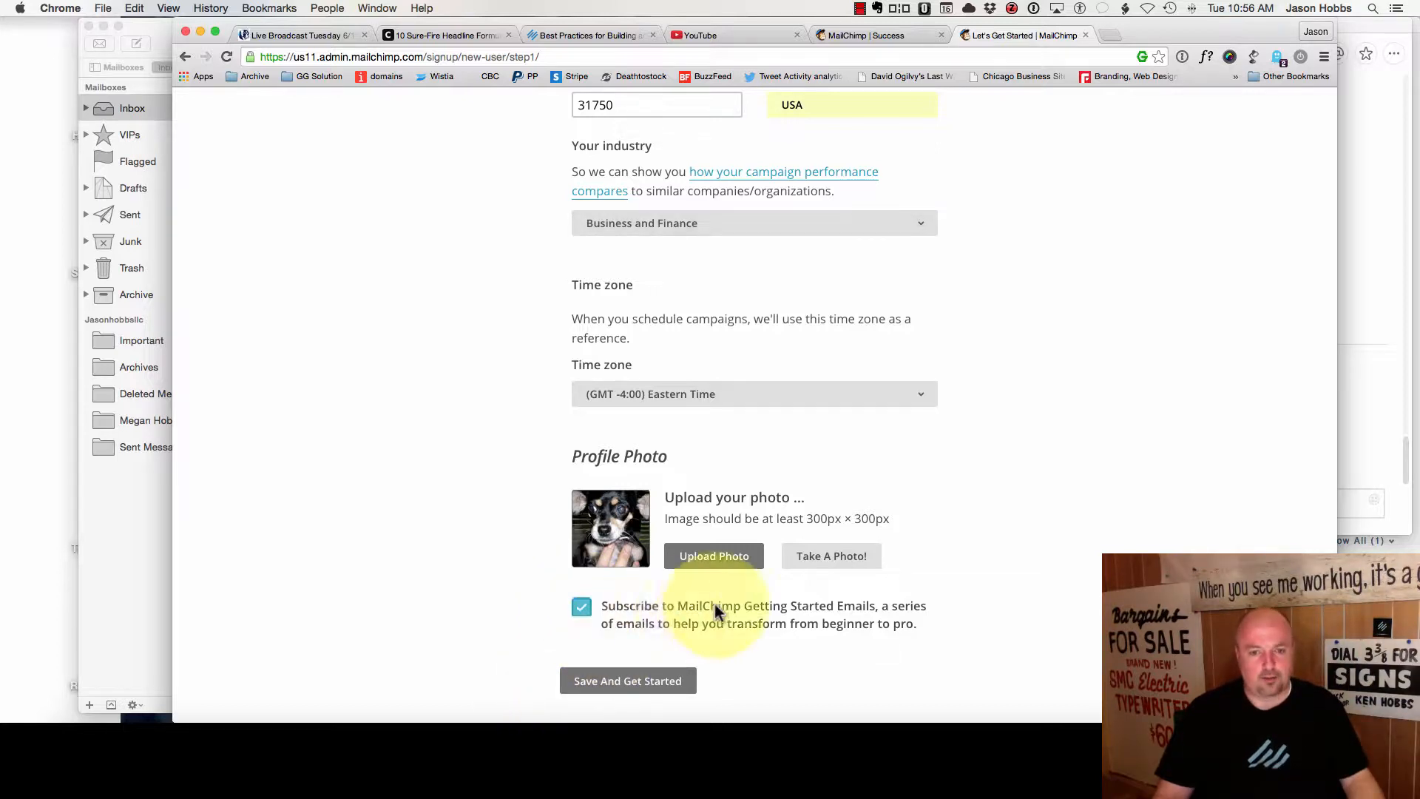
pyautogui.click(582, 611)
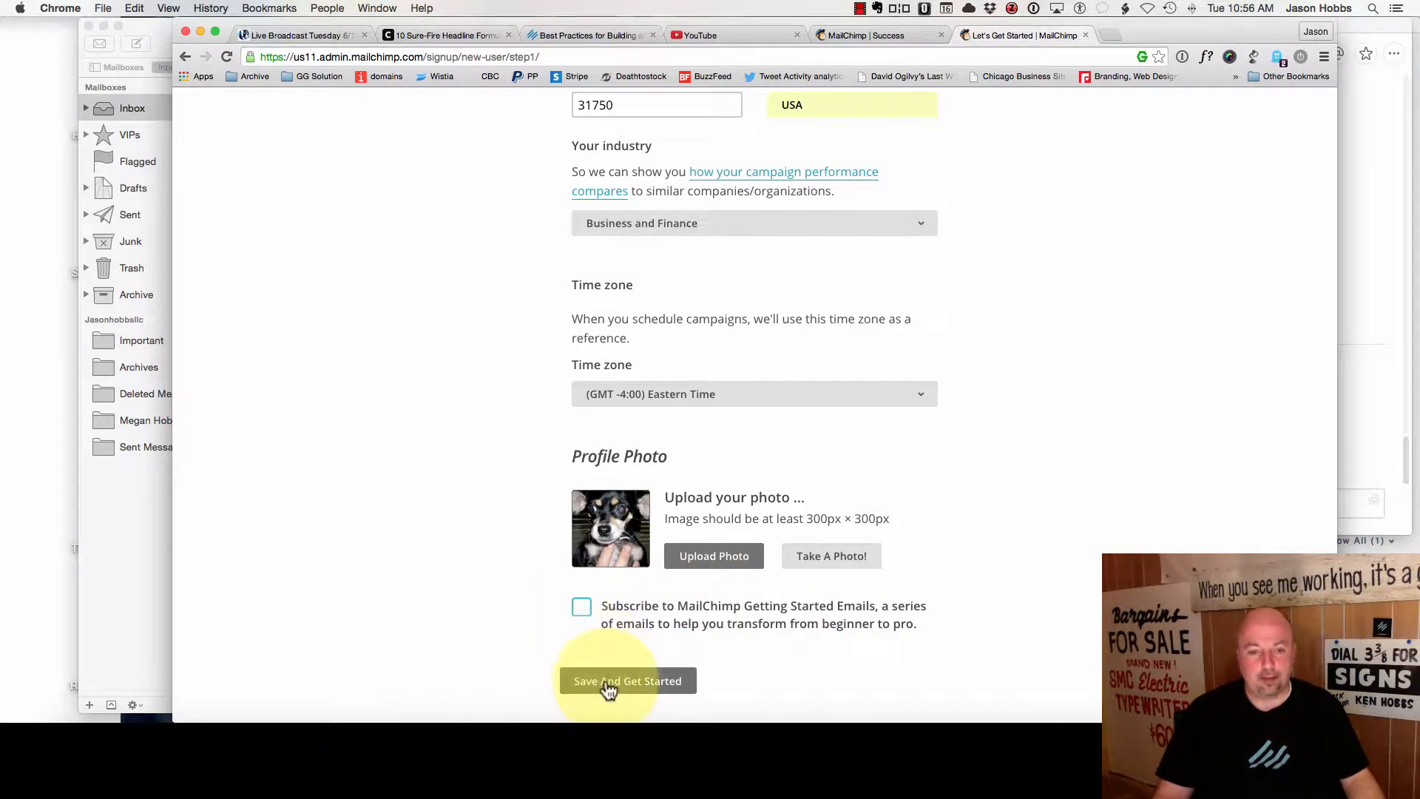
pyautogui.click(602, 680)
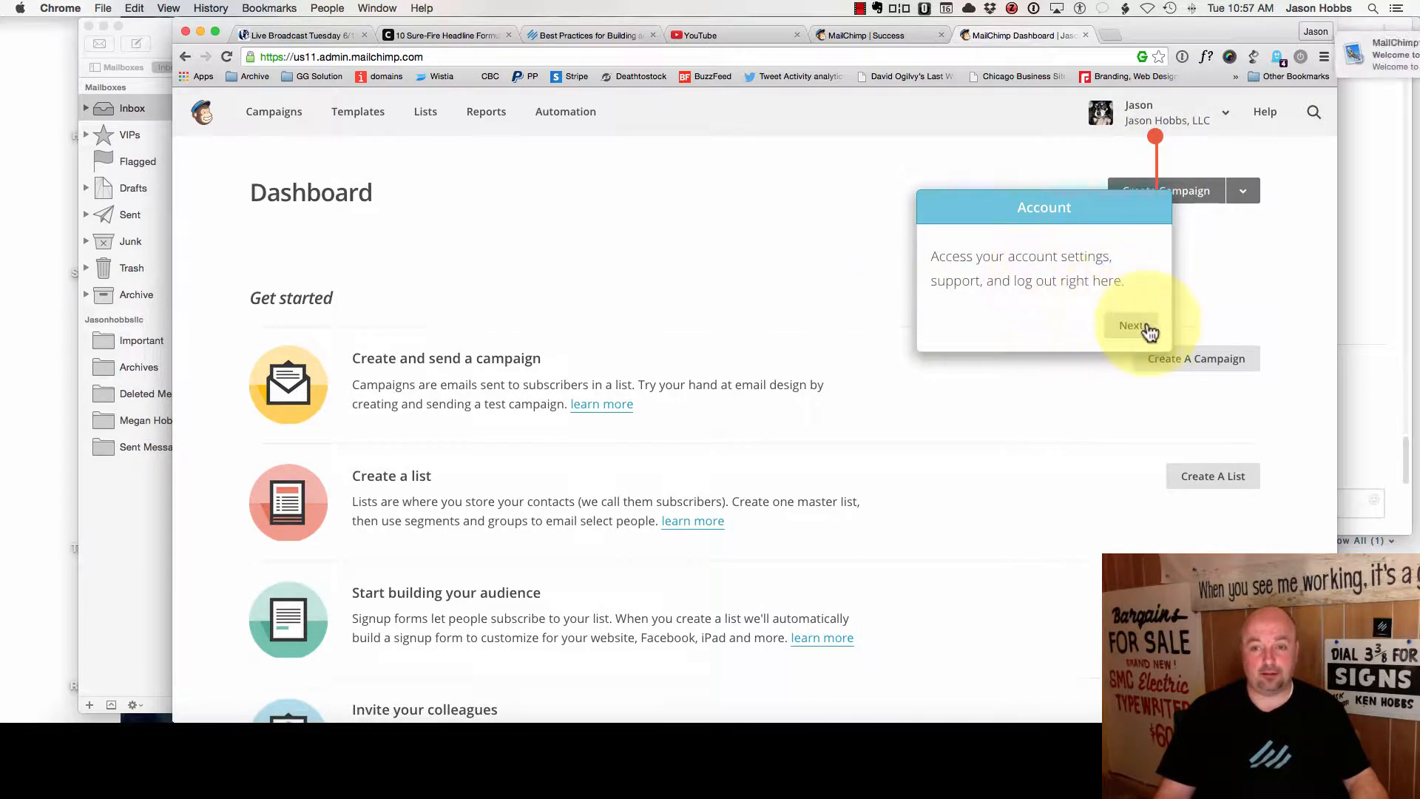
# - Skip past the dashboard tour tips and head to creating a new list
pyautogui.click(1121, 326)
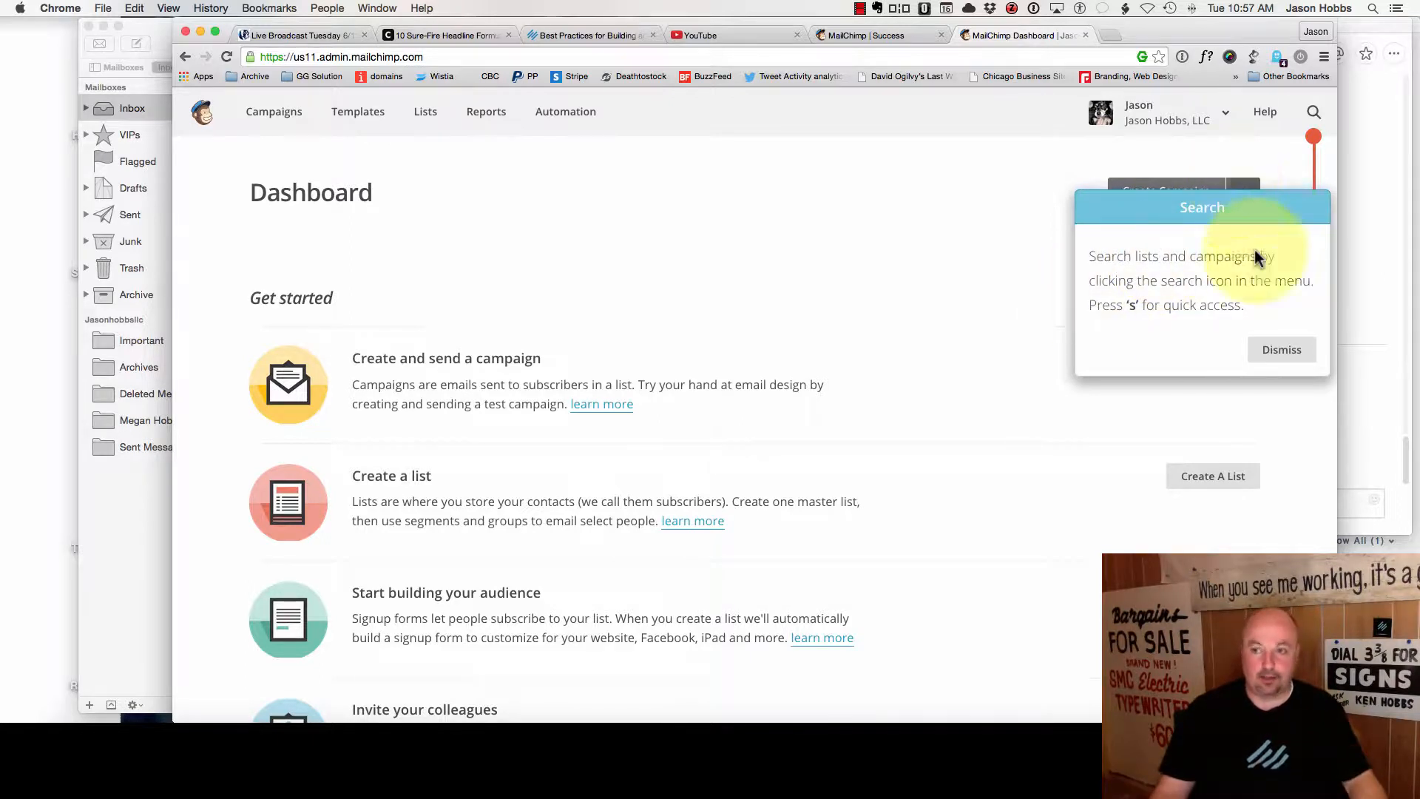
pyautogui.click(1273, 352)
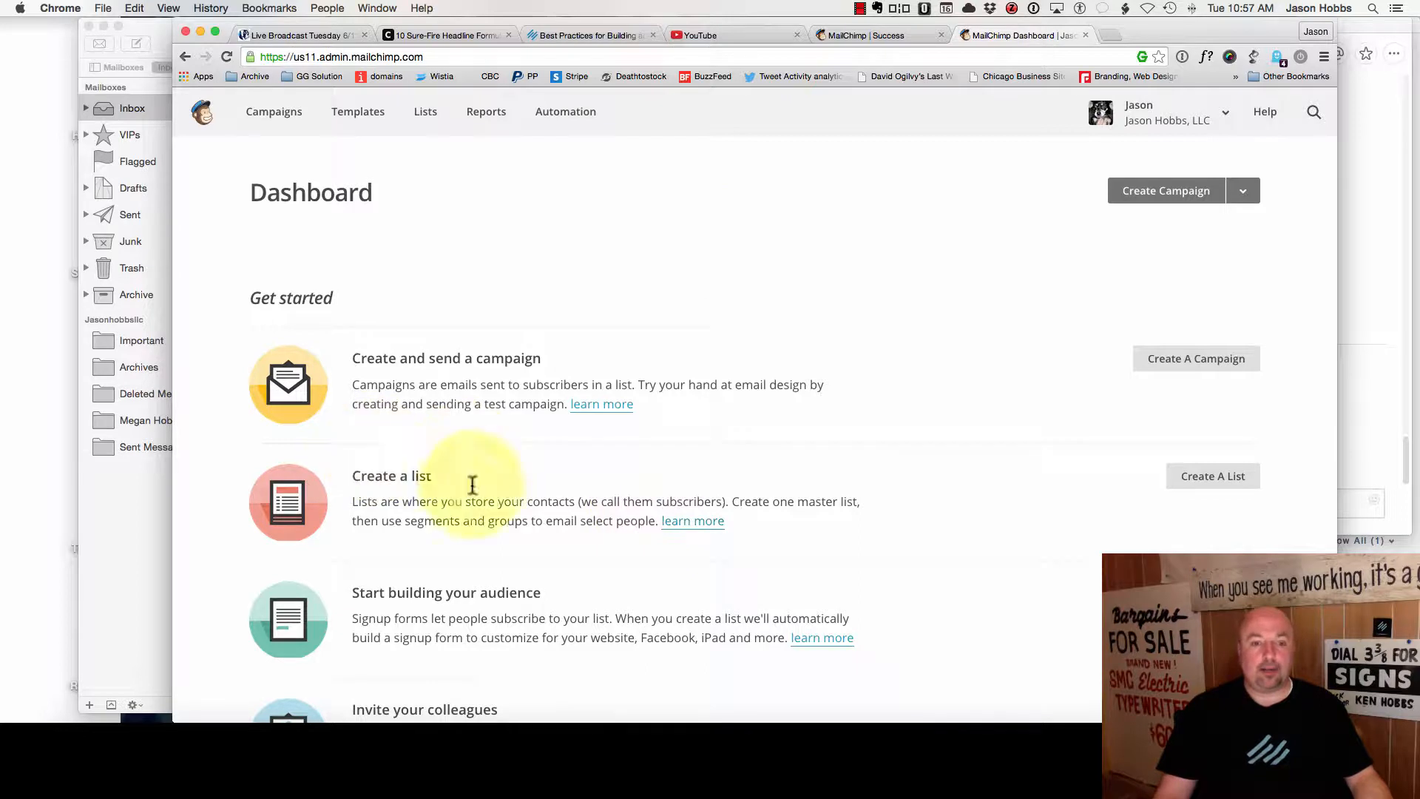
pyautogui.click(1223, 482)
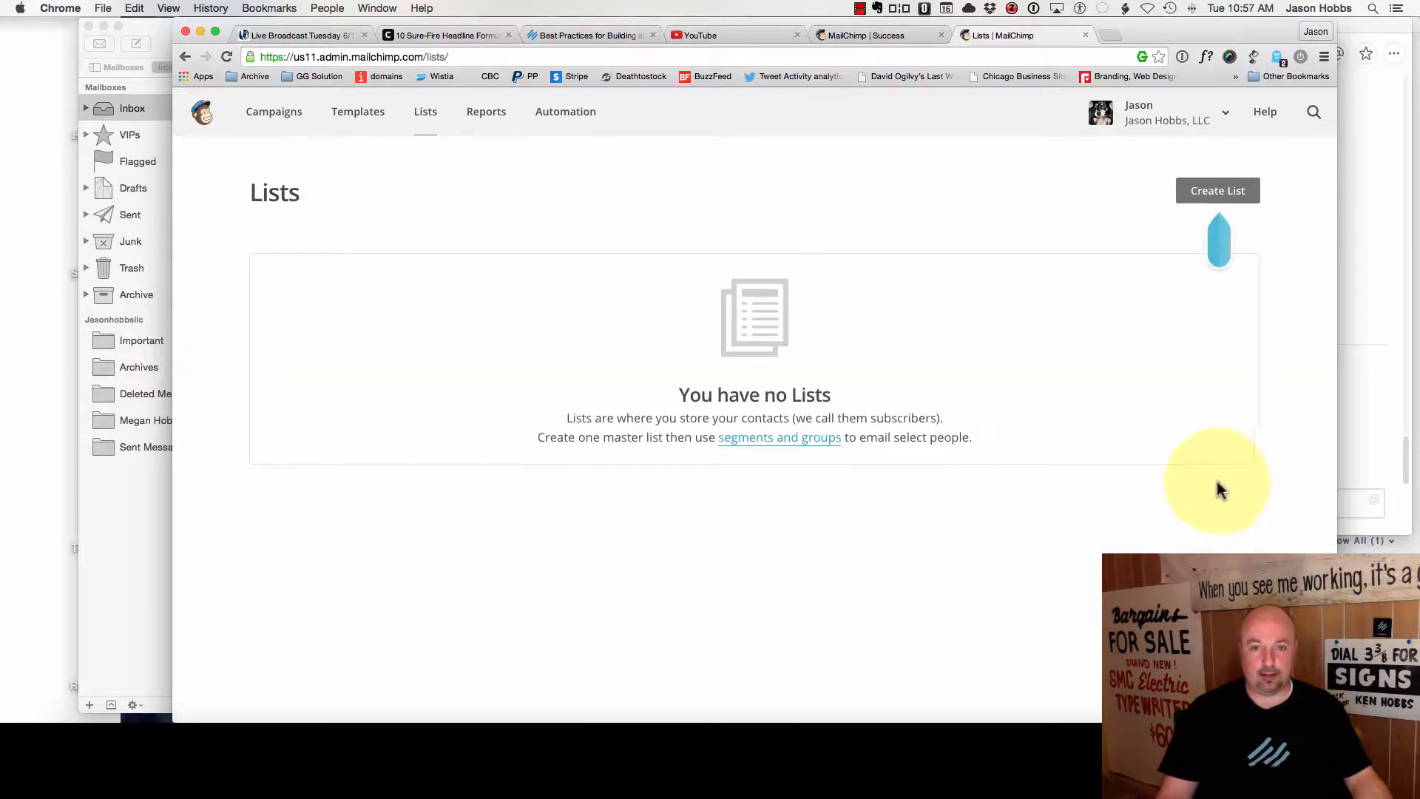
# - Name the new list 'Test Name' and enter the default sender email and from-name
pyautogui.click(1194, 195)
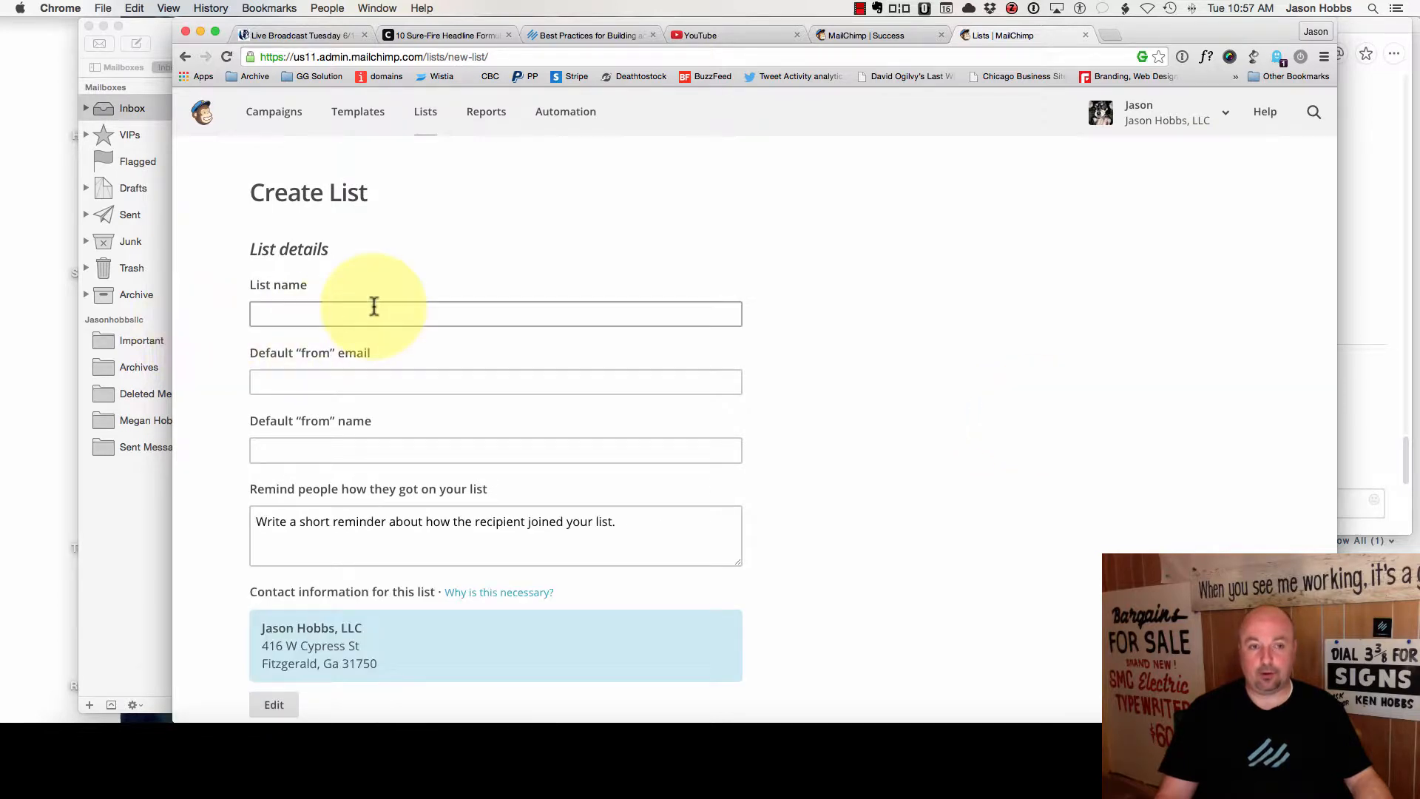
pyautogui.click(374, 306)
pyautogui.write('Test Name')
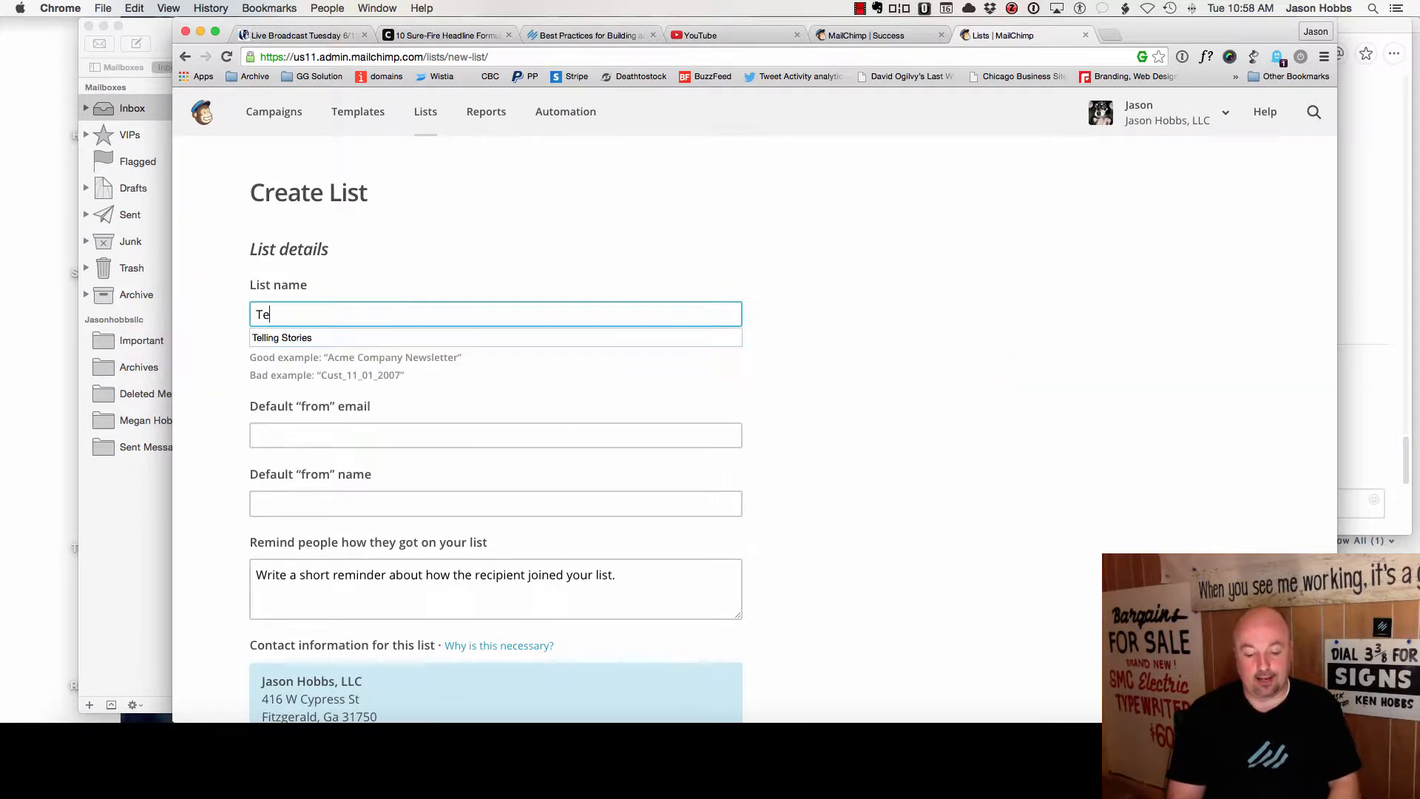
pyautogui.press('Tab')
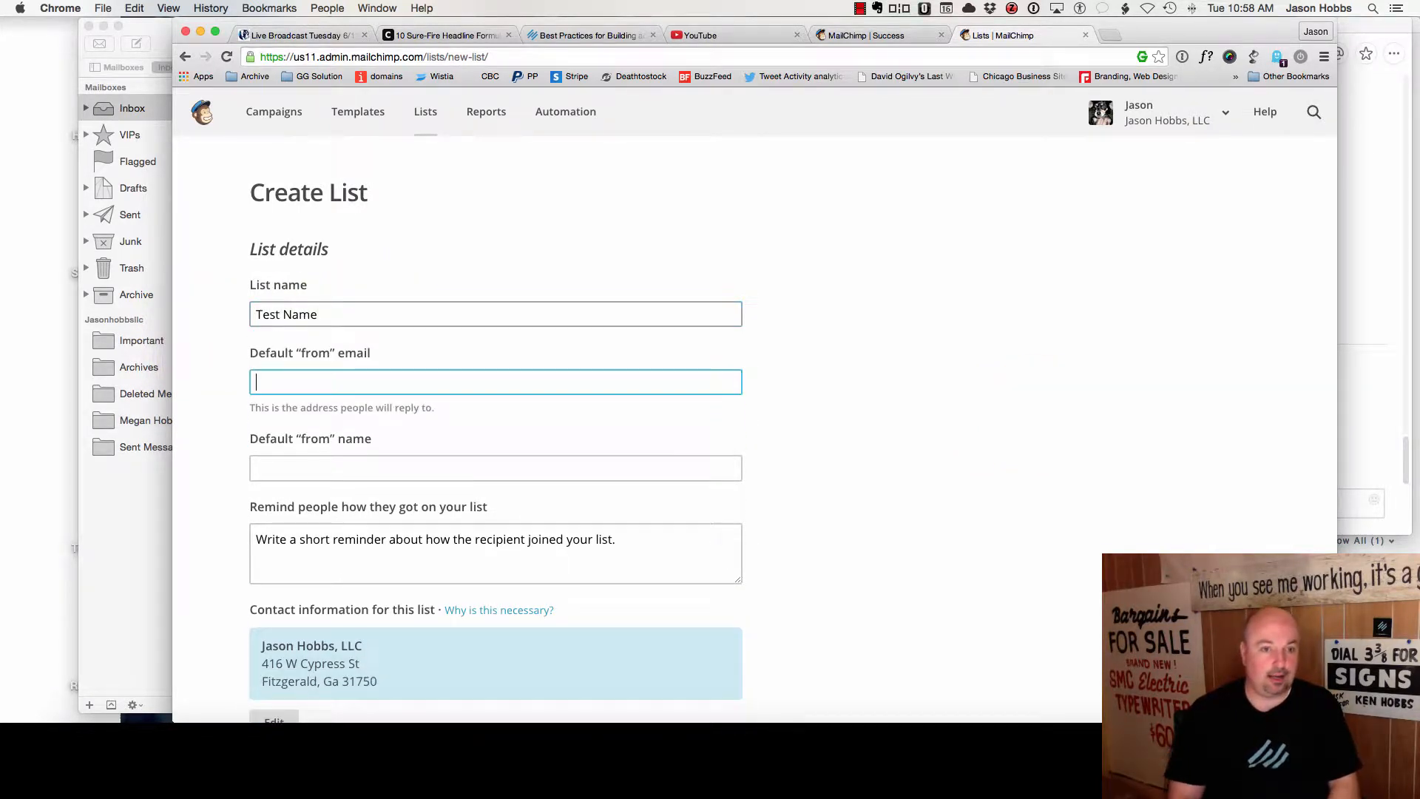
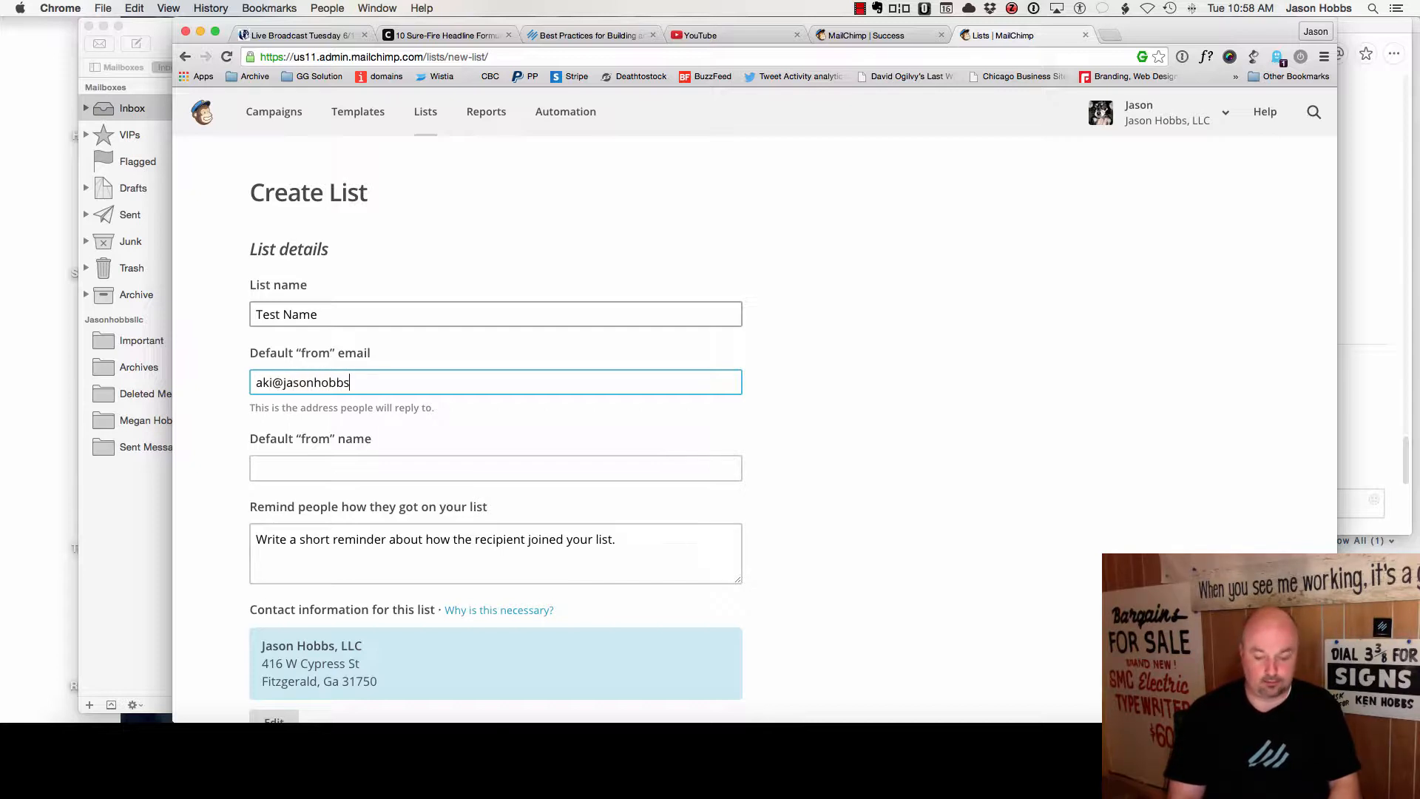
pyautogui.press('Tab')
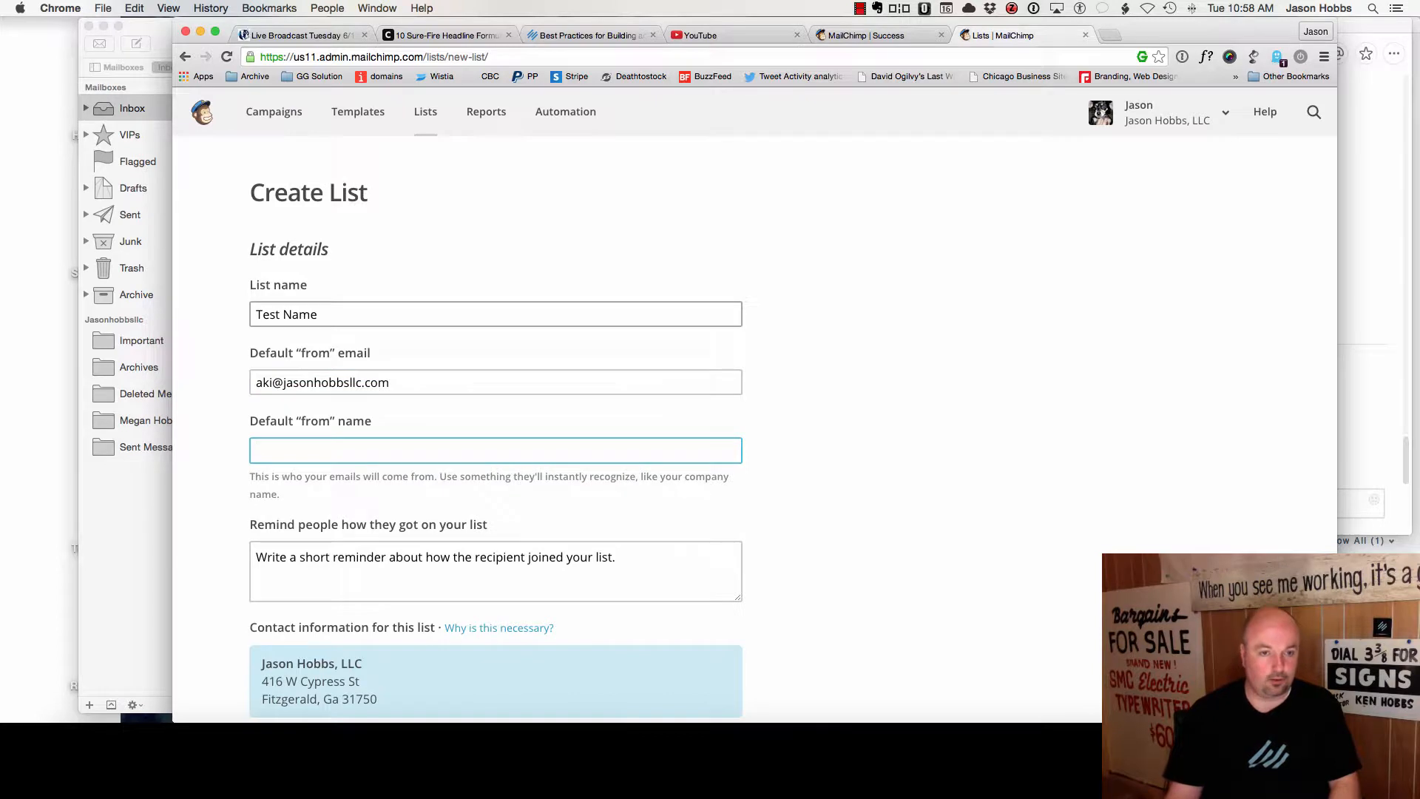
pyautogui.write('Jason Hobbs, LLC')
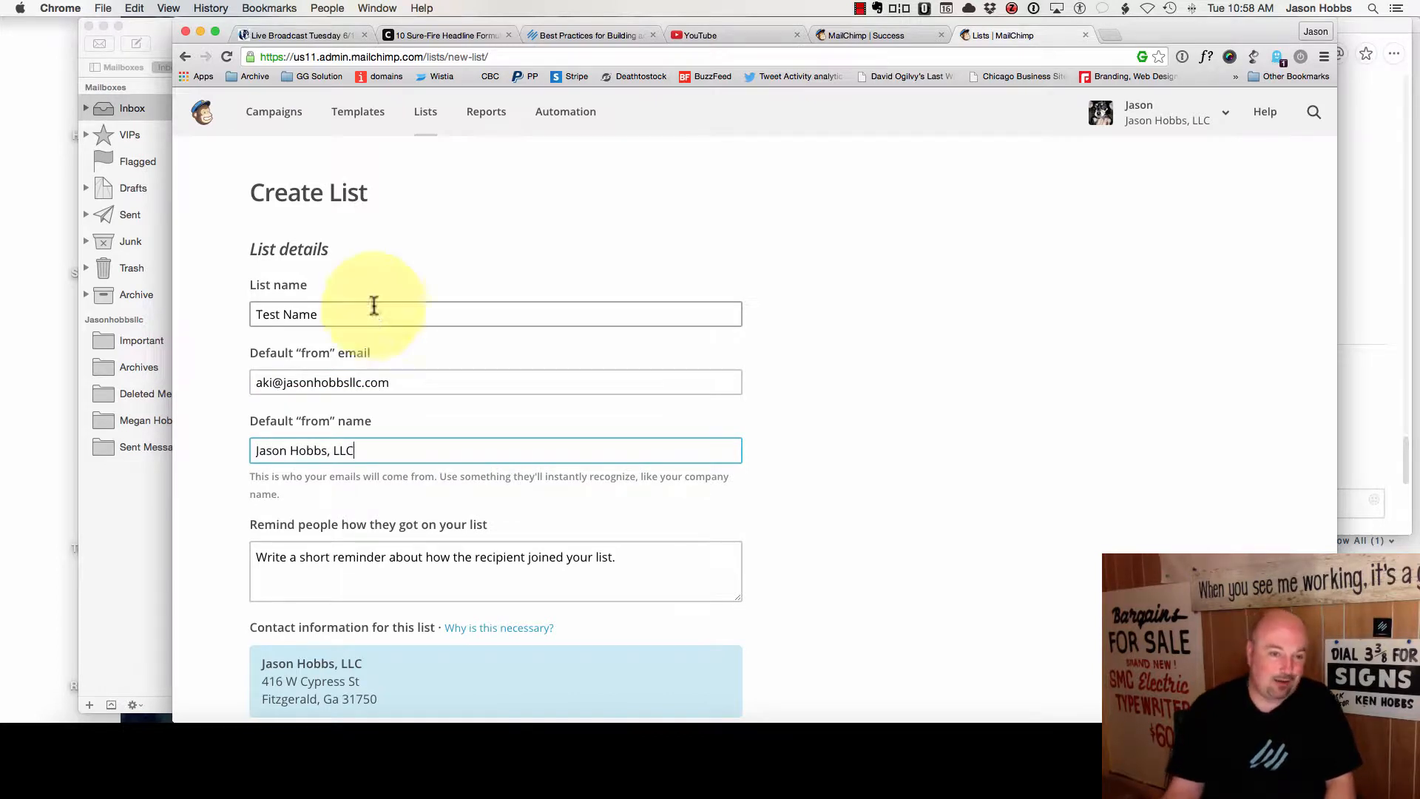
pyautogui.click(296, 548)
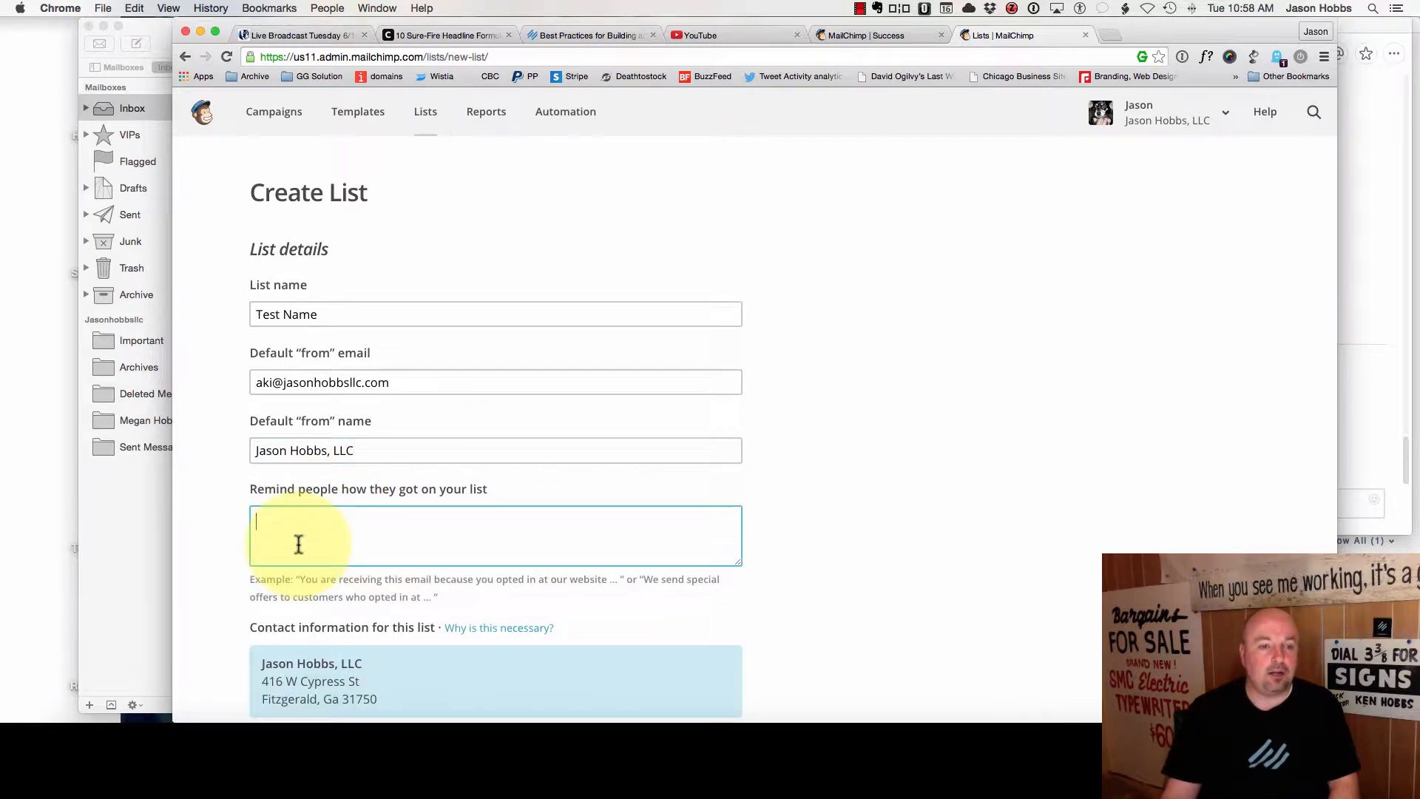
# - Write the list reminder: subscribers asked for more information via the company's opt-in form after every blog post
pyautogui.write('You asked for')
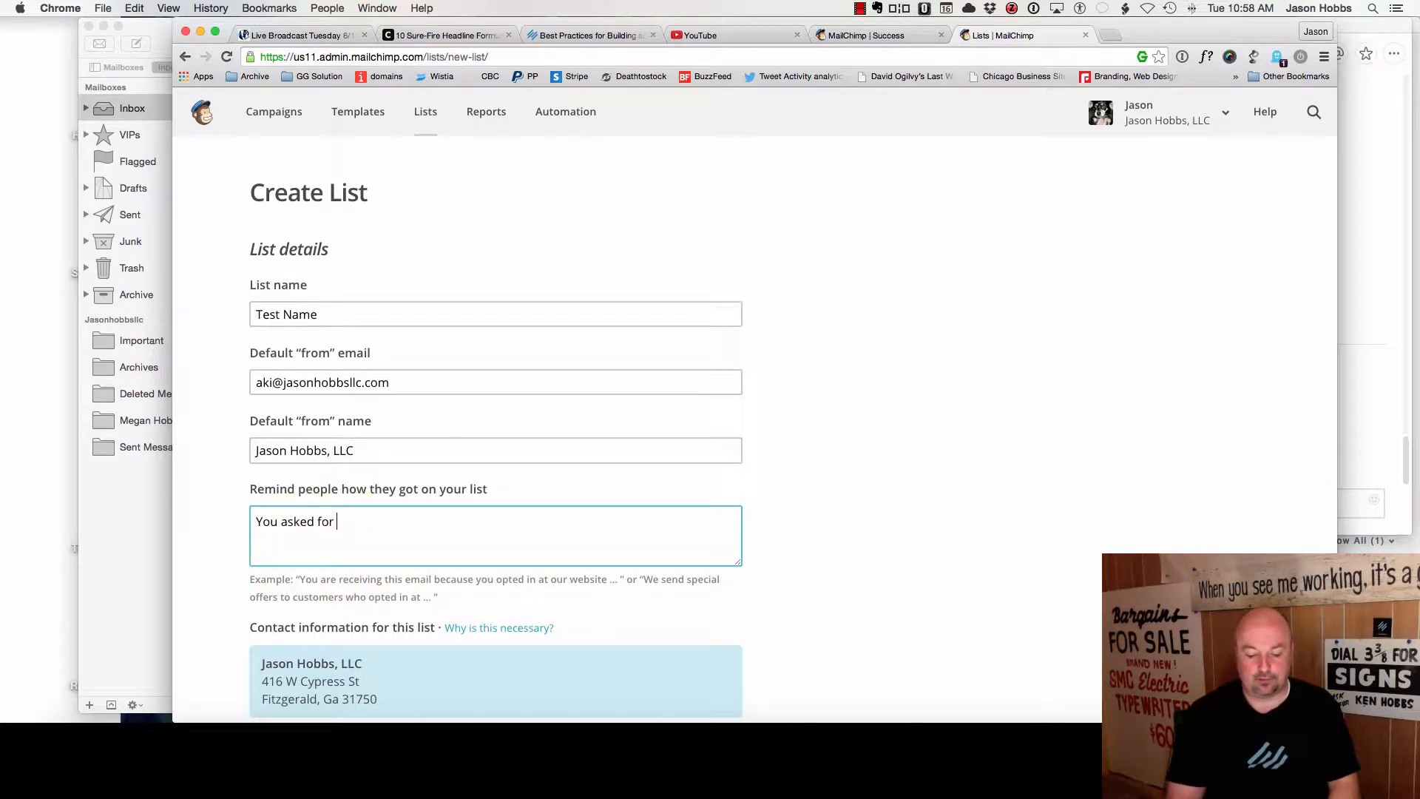
pyautogui.write(' additional in')
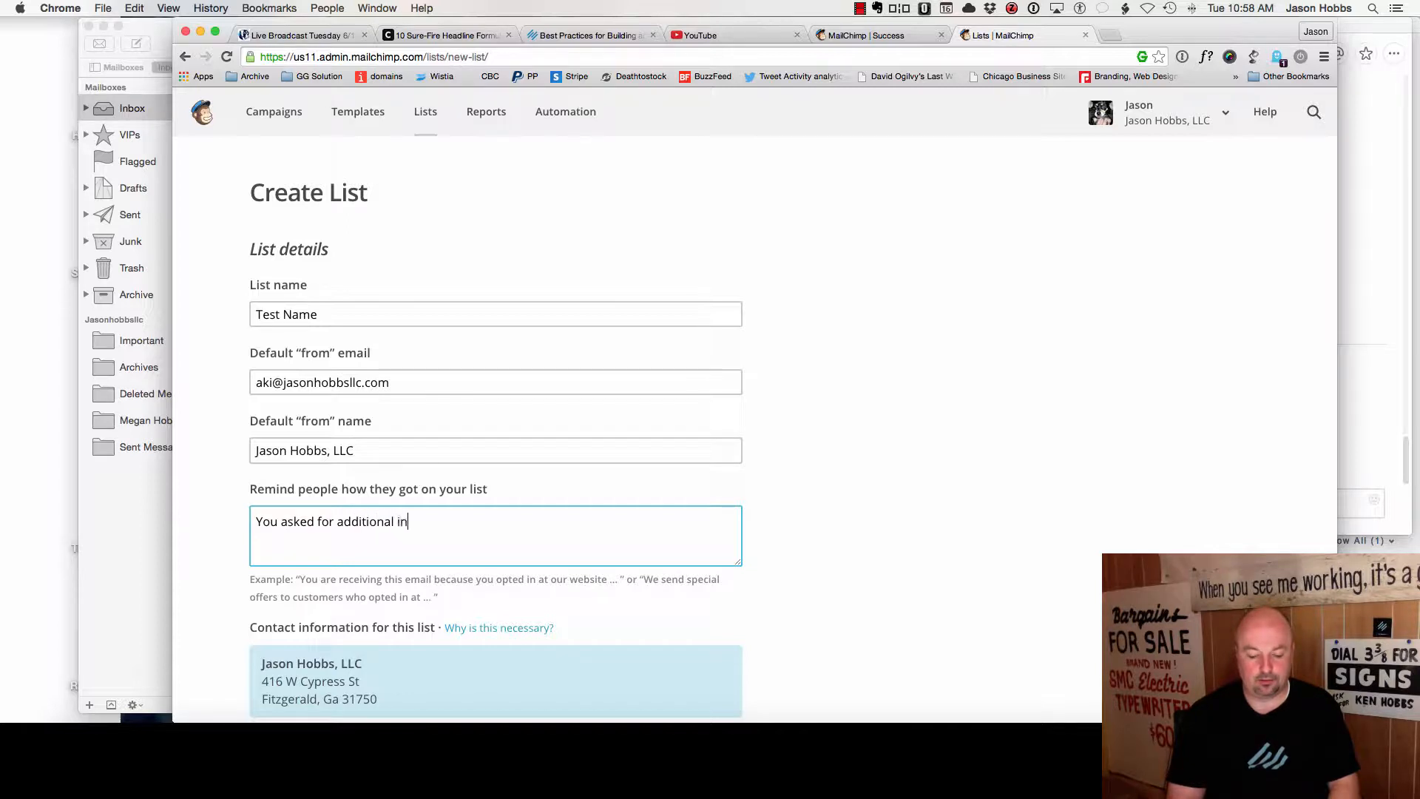
pyautogui.write('formation from the ')
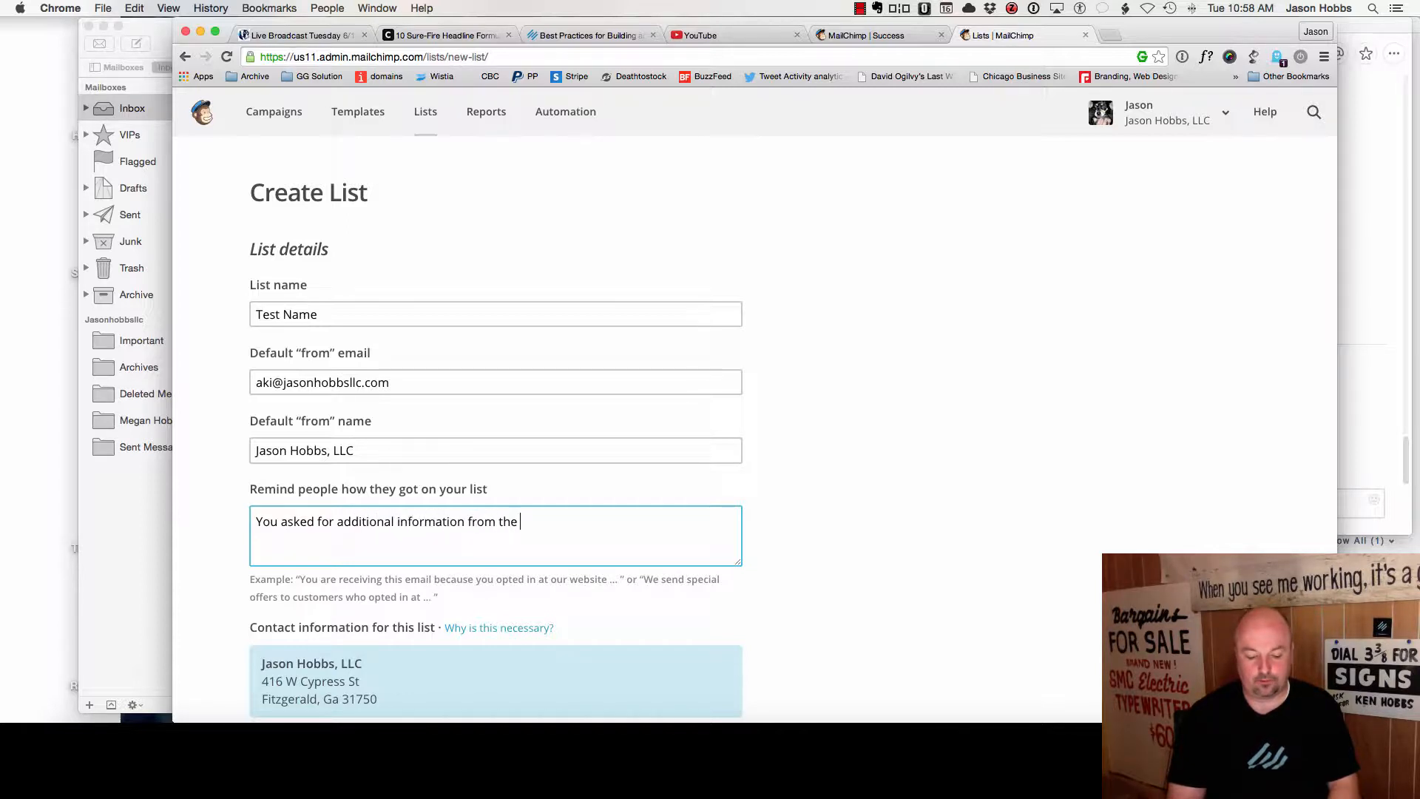
pyautogui.write('Jaosn')
pyautogui.press('BackSpace')
pyautogui.press('BackSpace')
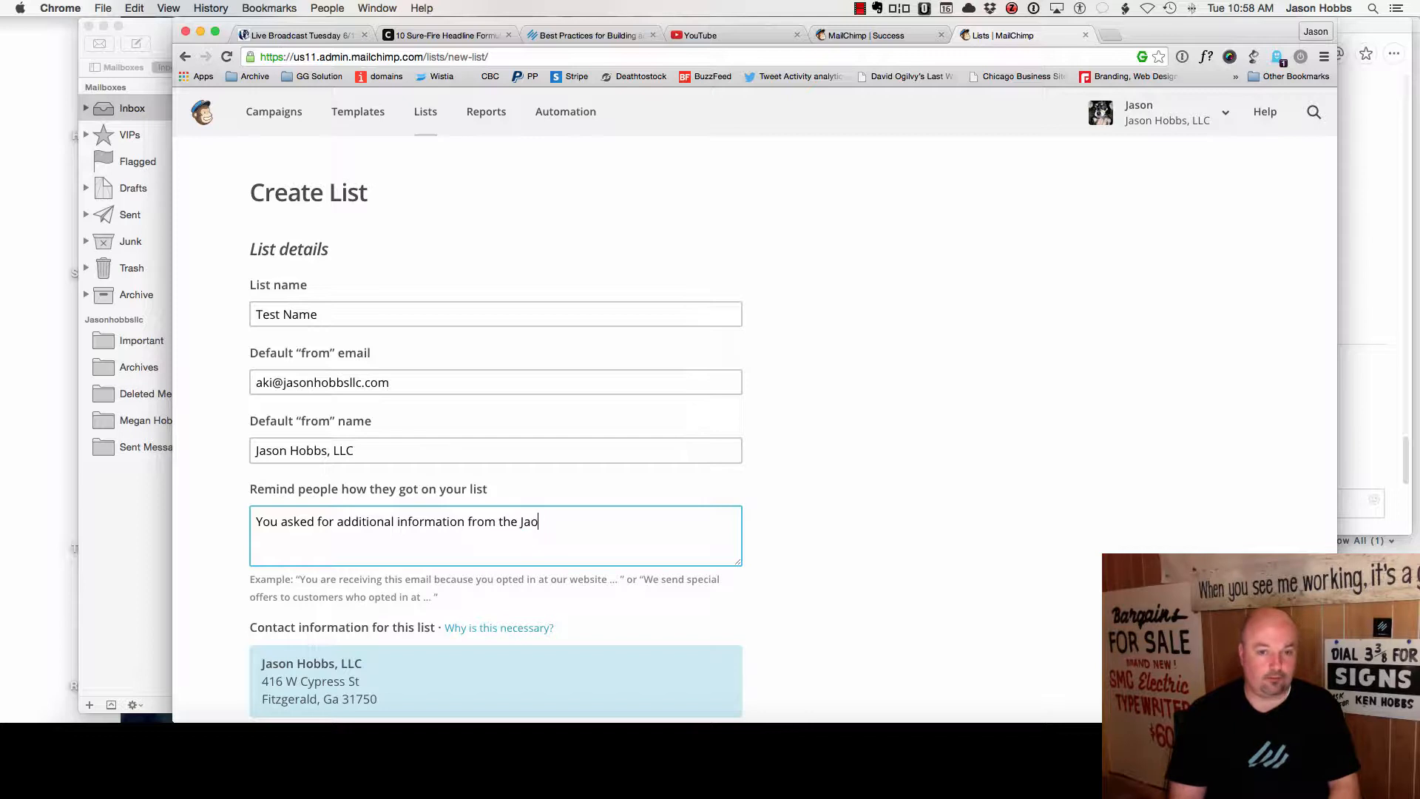
pyautogui.press('BackSpace')
pyautogui.write('son Hobbbs')
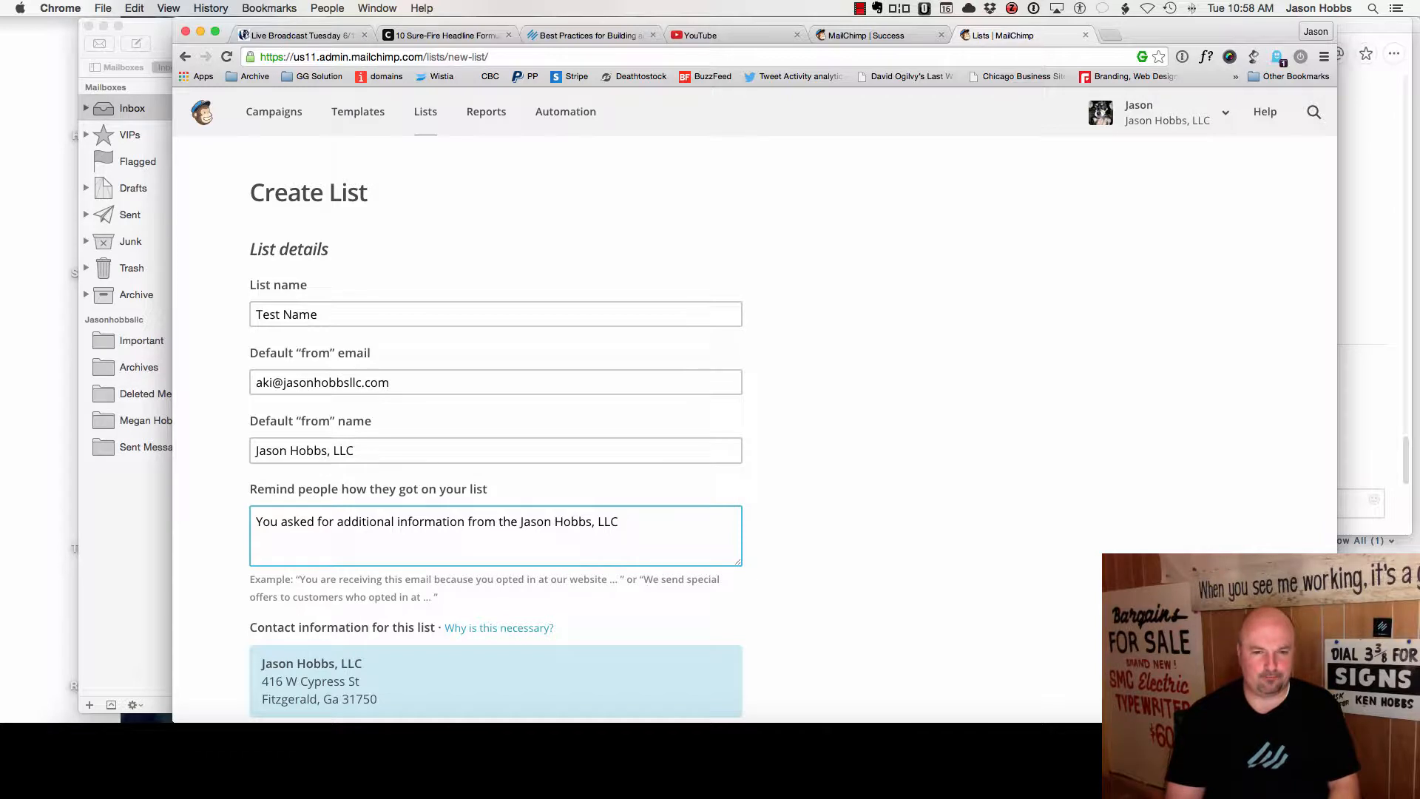
pyautogui.write(', LLC')
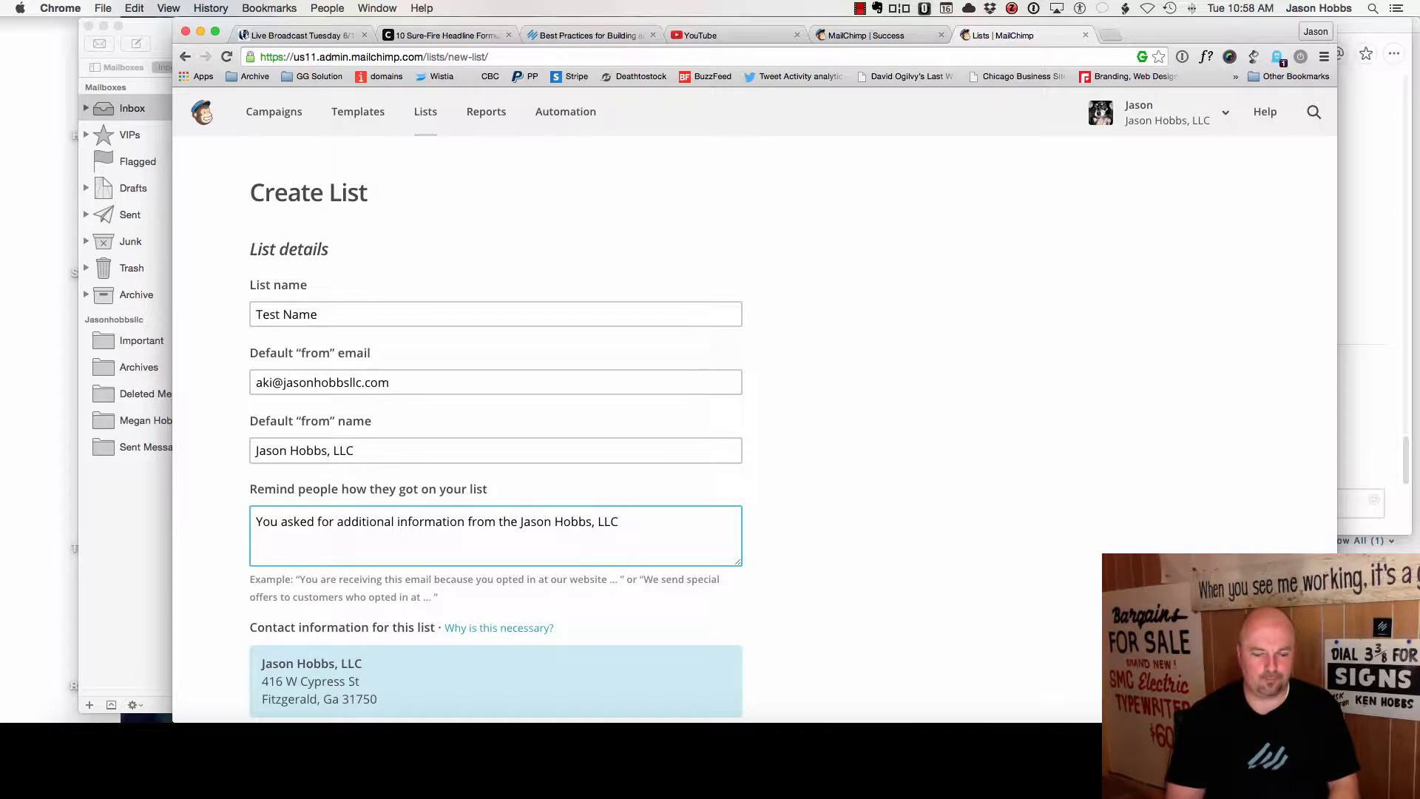
pyautogui.write(' op')
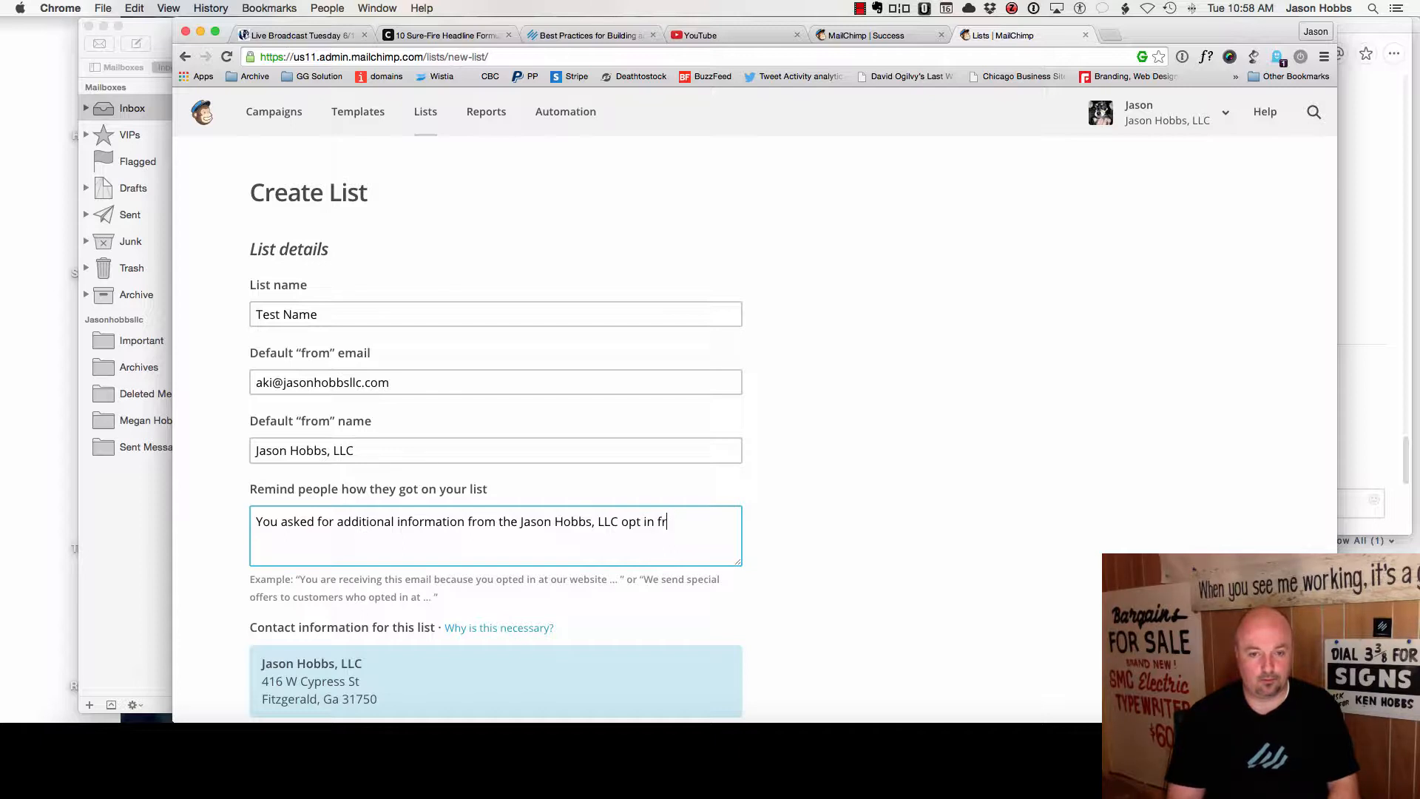
pyautogui.write('t in form following all')
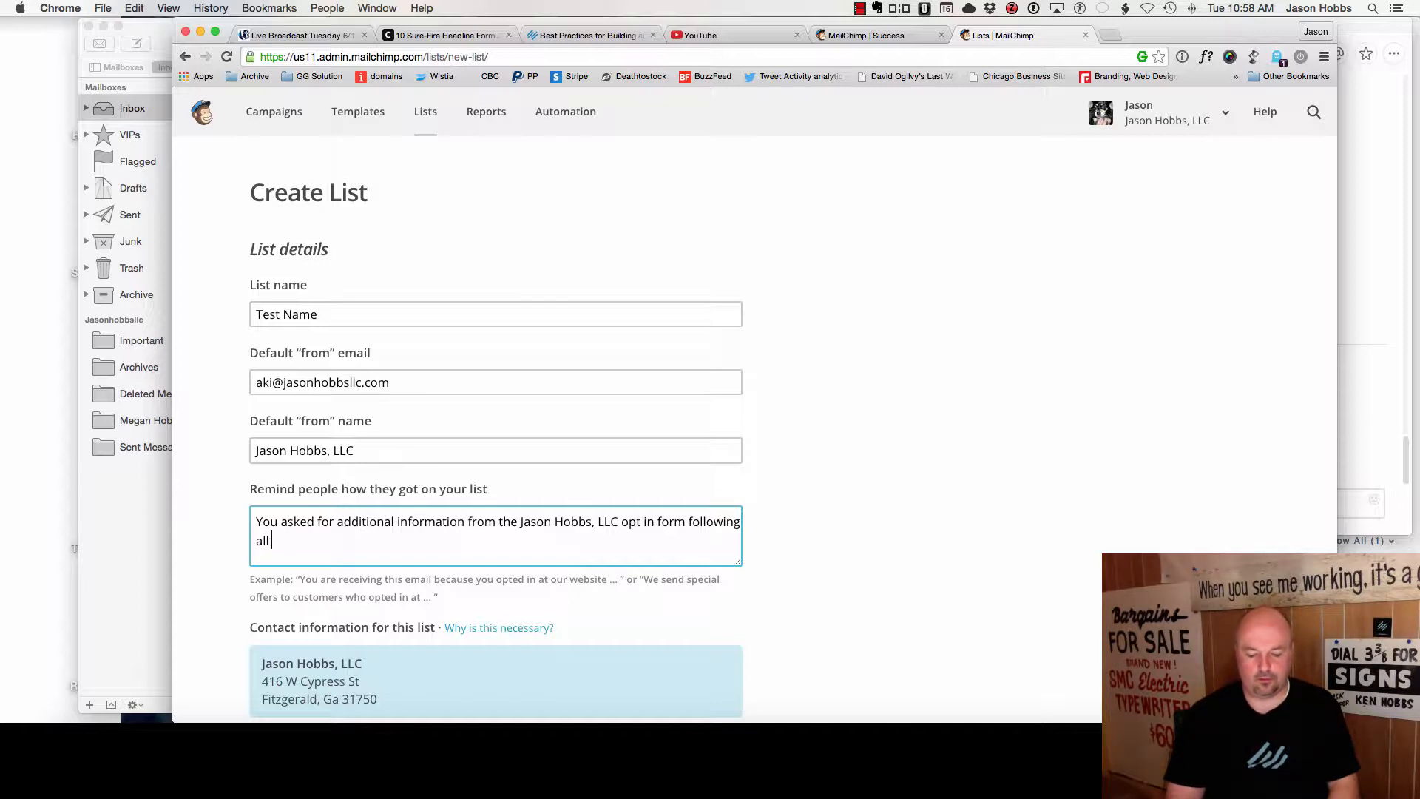
pyautogui.write('my blog posts.')
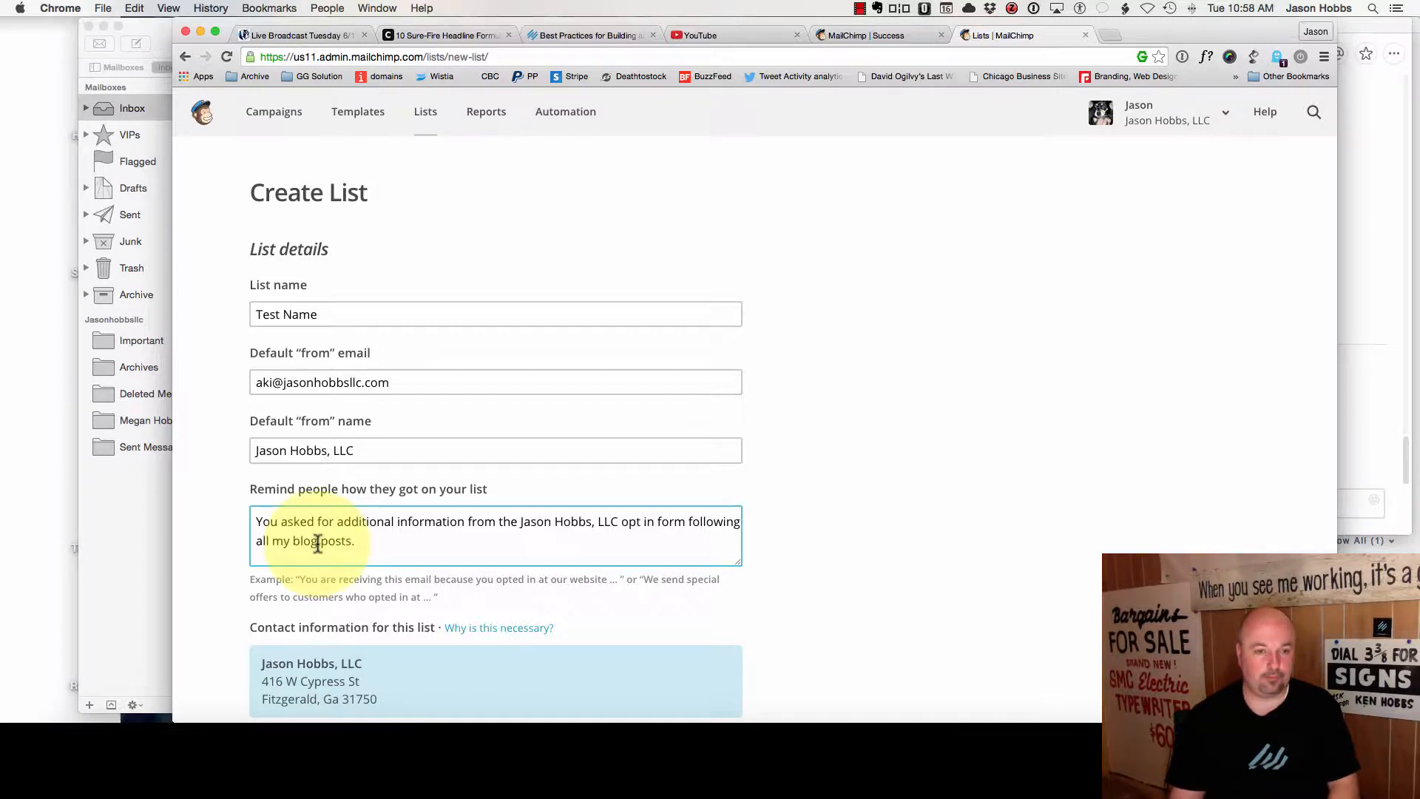
pyautogui.scroll(-3, 386, 536)
pyautogui.scroll(-2, 386, 537)
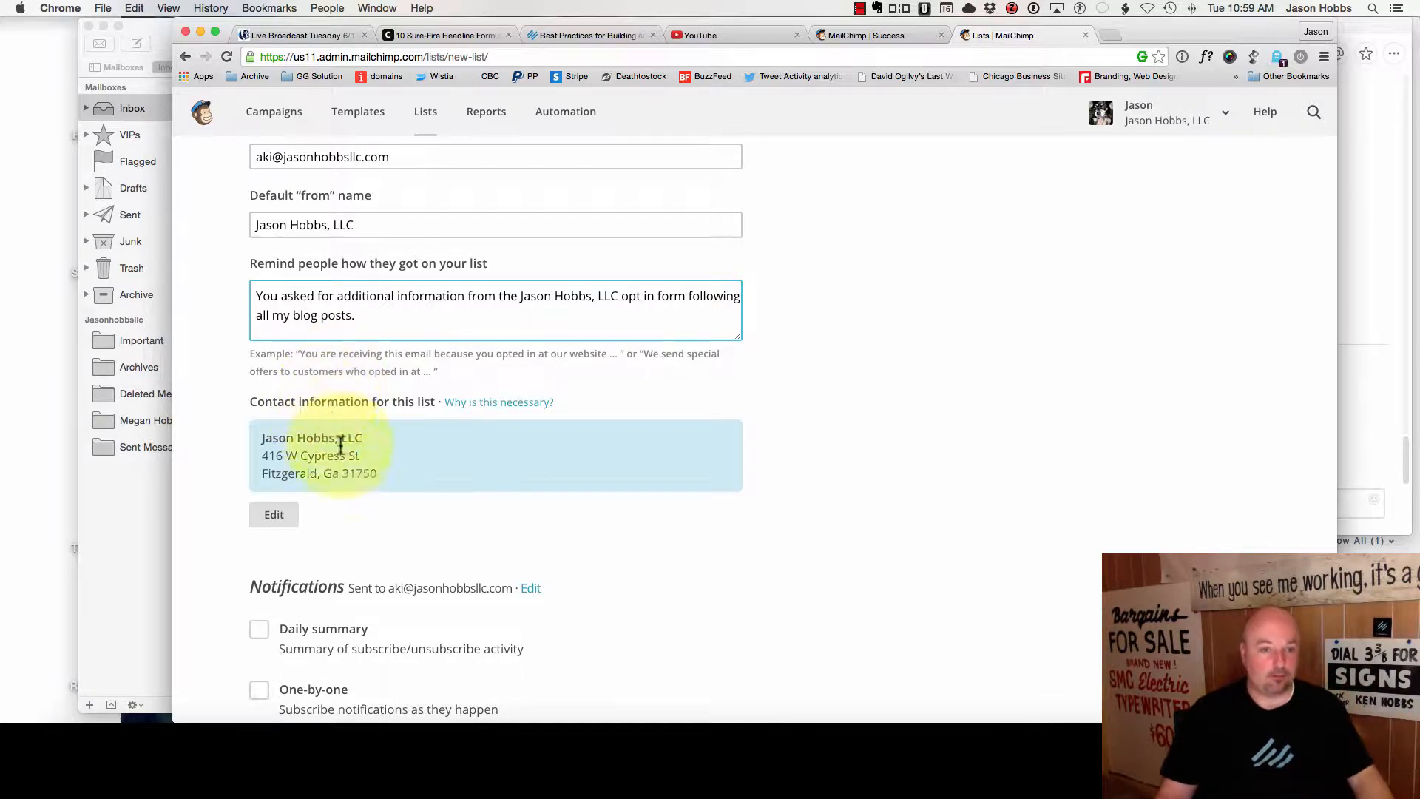
# - Finish the reminder and save the Create List form's settings
pyautogui.scroll(-5, 405, 485)
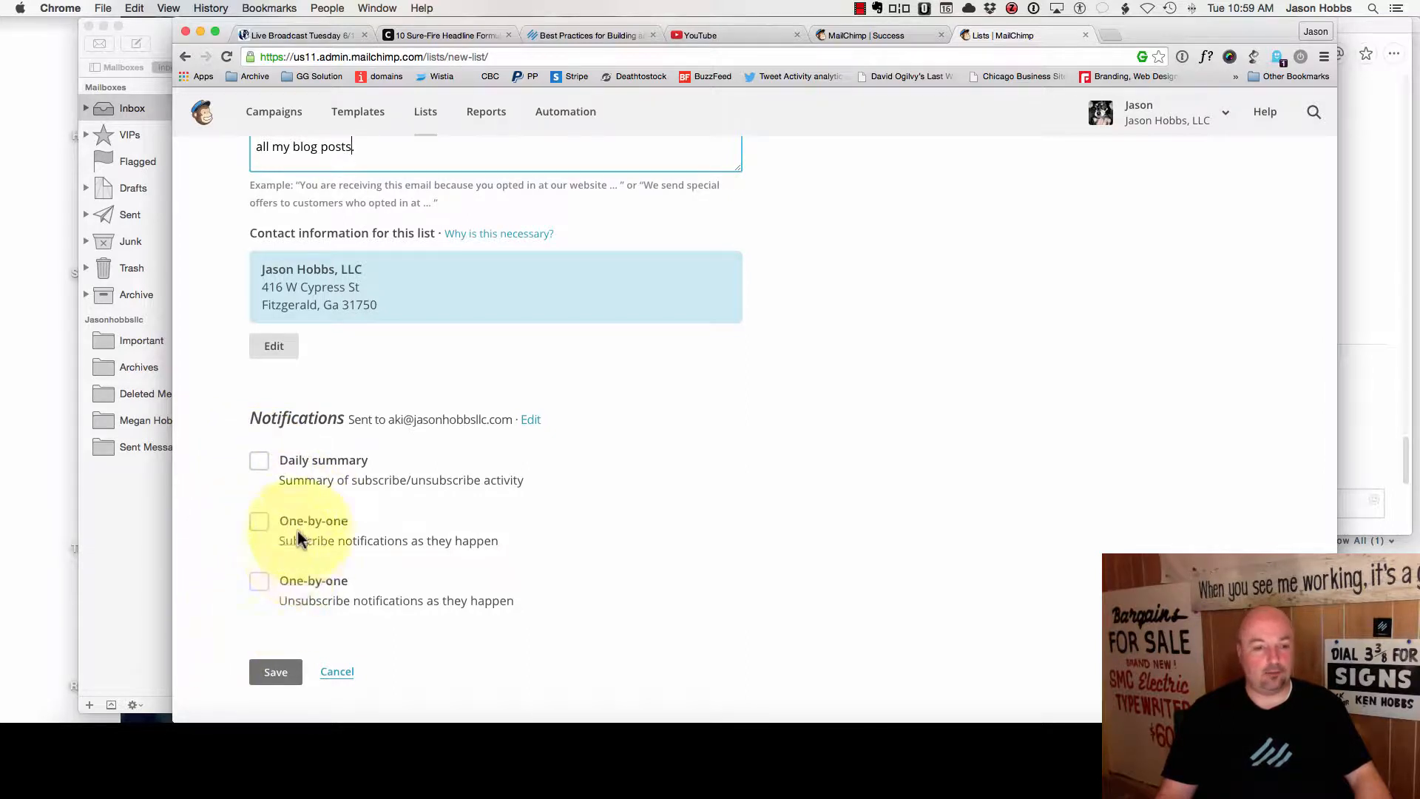
pyautogui.click(277, 601)
pyautogui.scroll(-1, 277, 601)
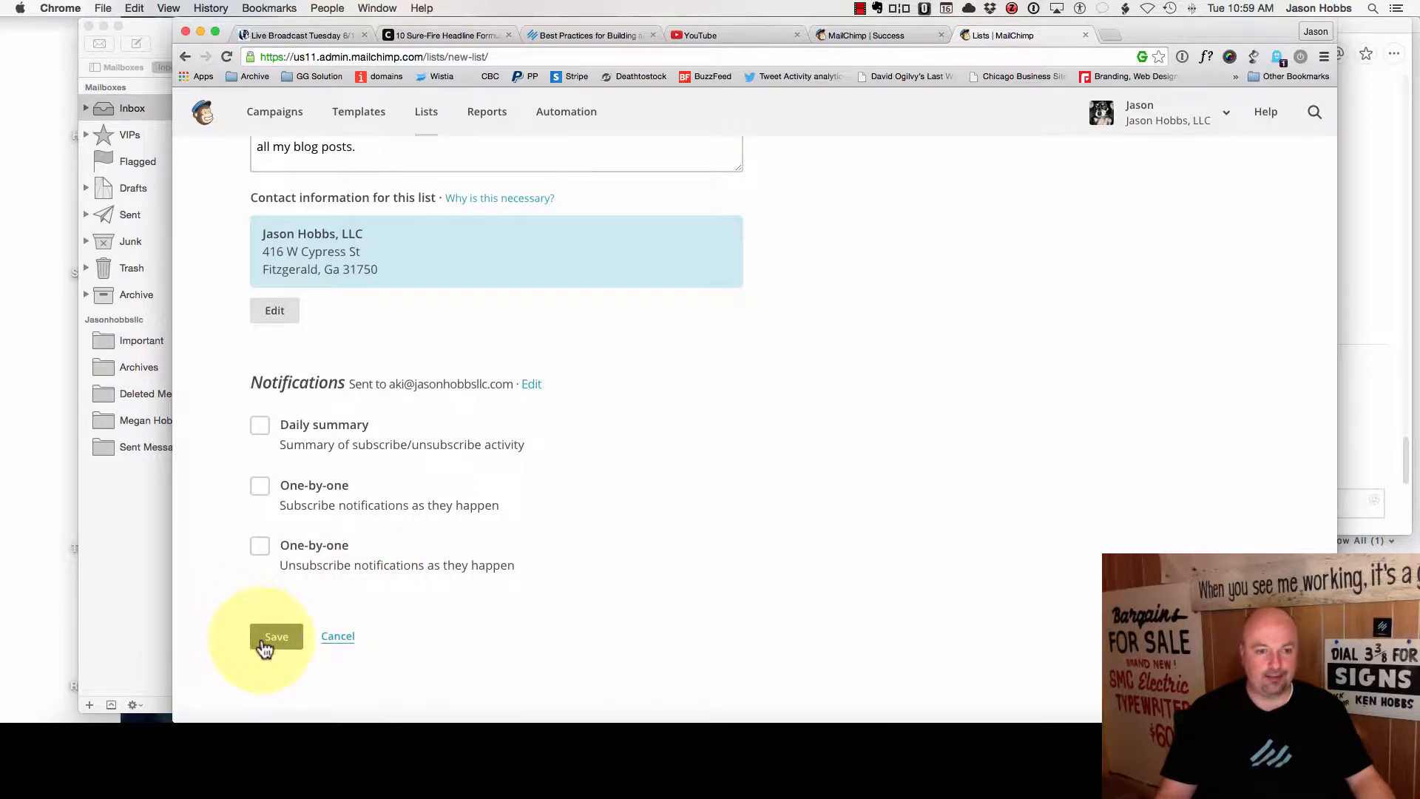
pyautogui.scroll(-1, 270, 641)
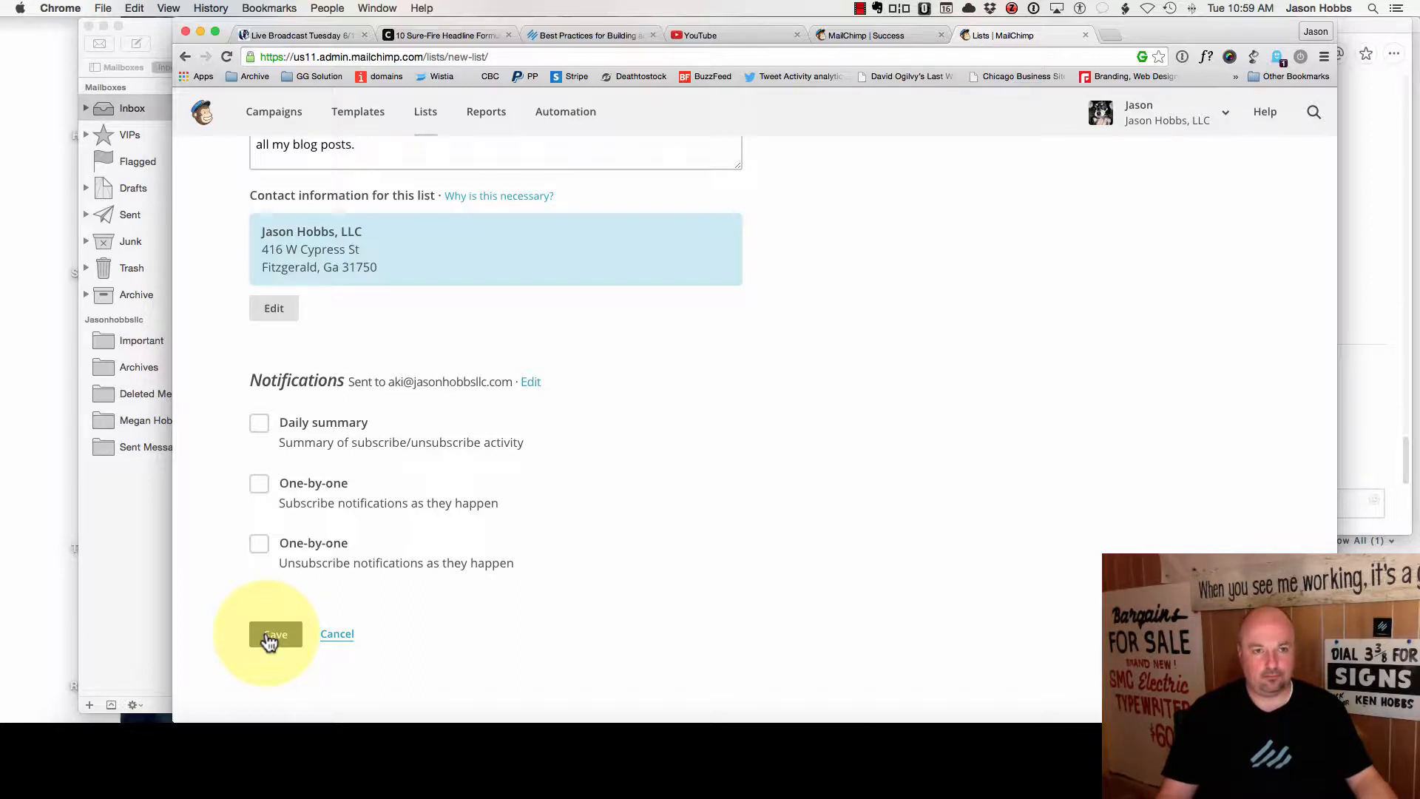
pyautogui.scroll(-1, 273, 633)
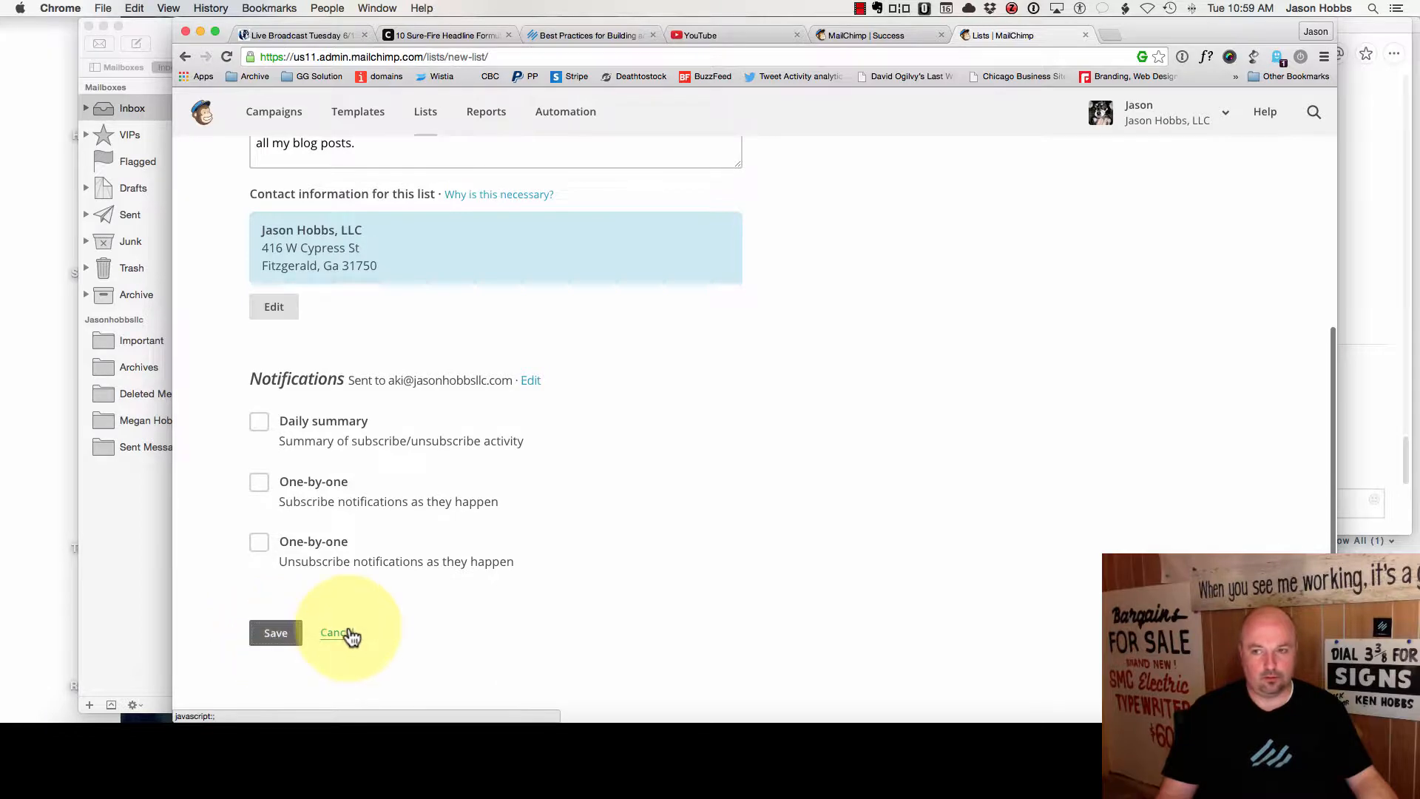
pyautogui.scroll(10, 745, 513)
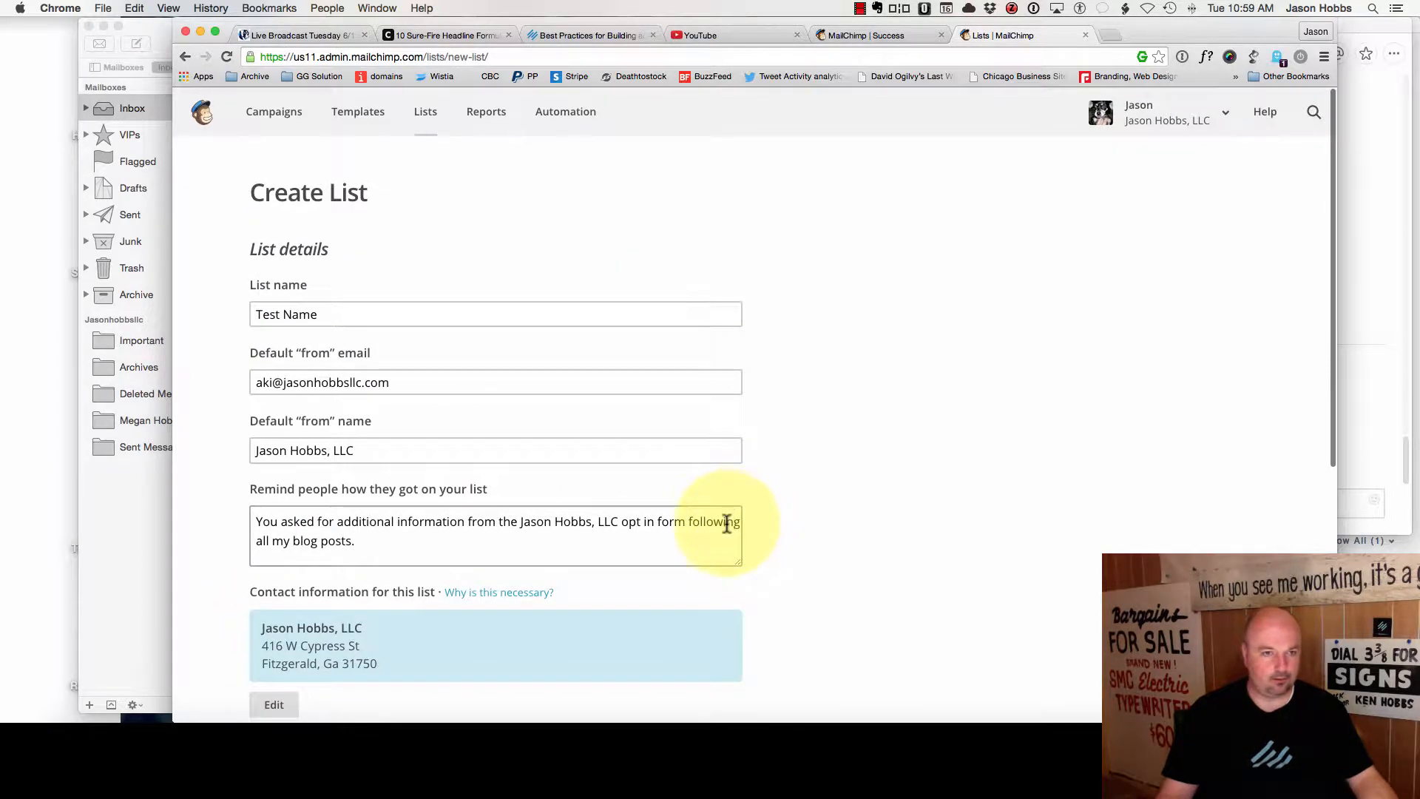
pyautogui.scroll(-5, 725, 526)
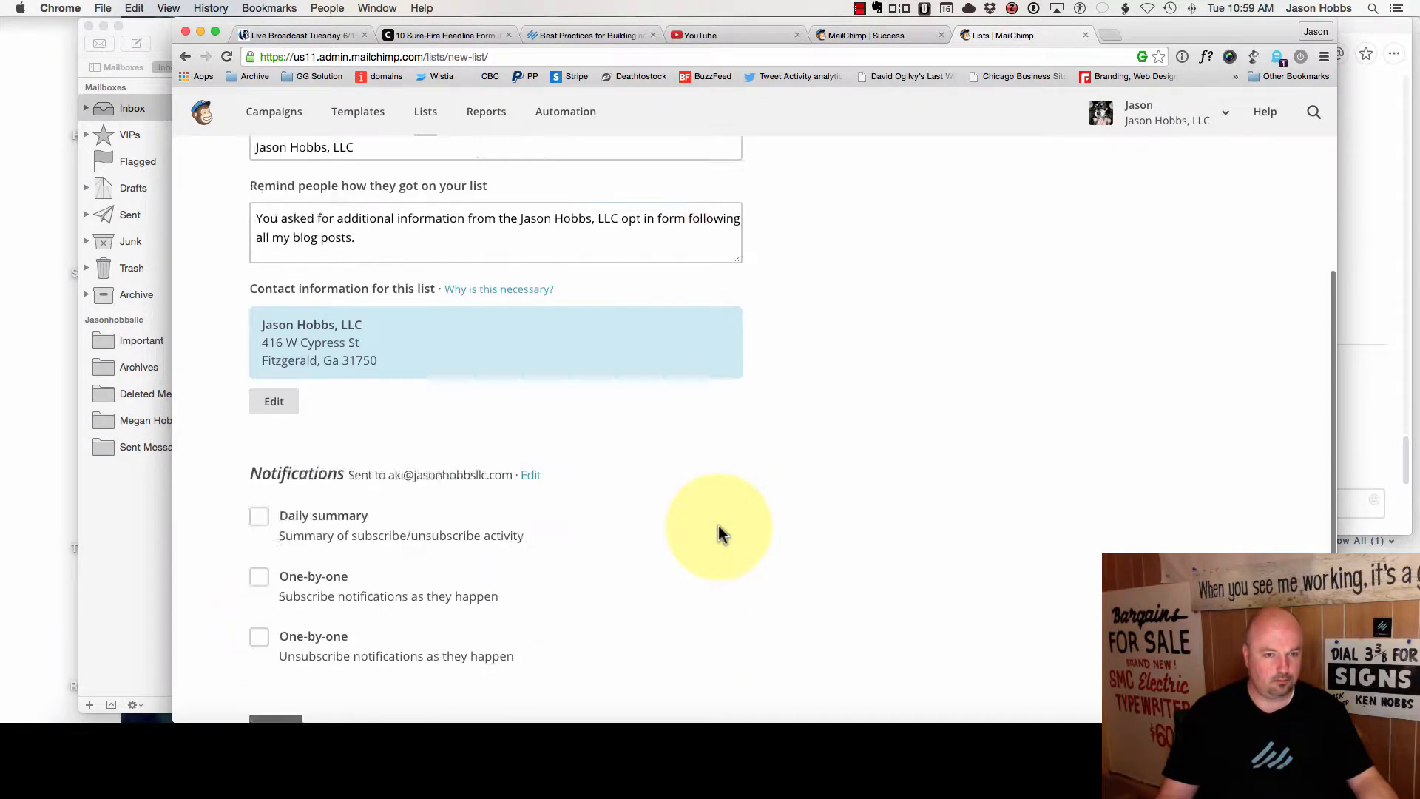
pyautogui.scroll(-1, 722, 533)
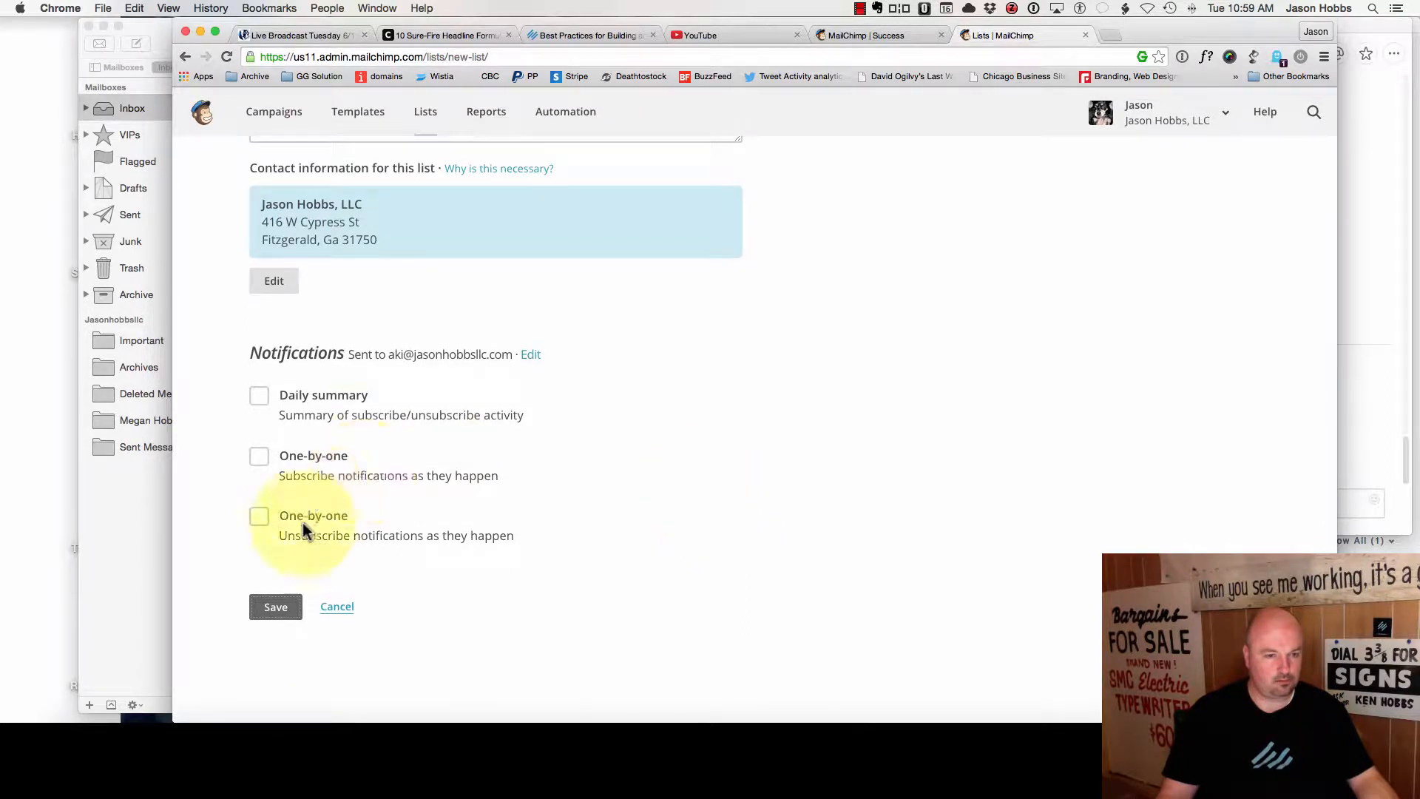
pyautogui.click(274, 620)
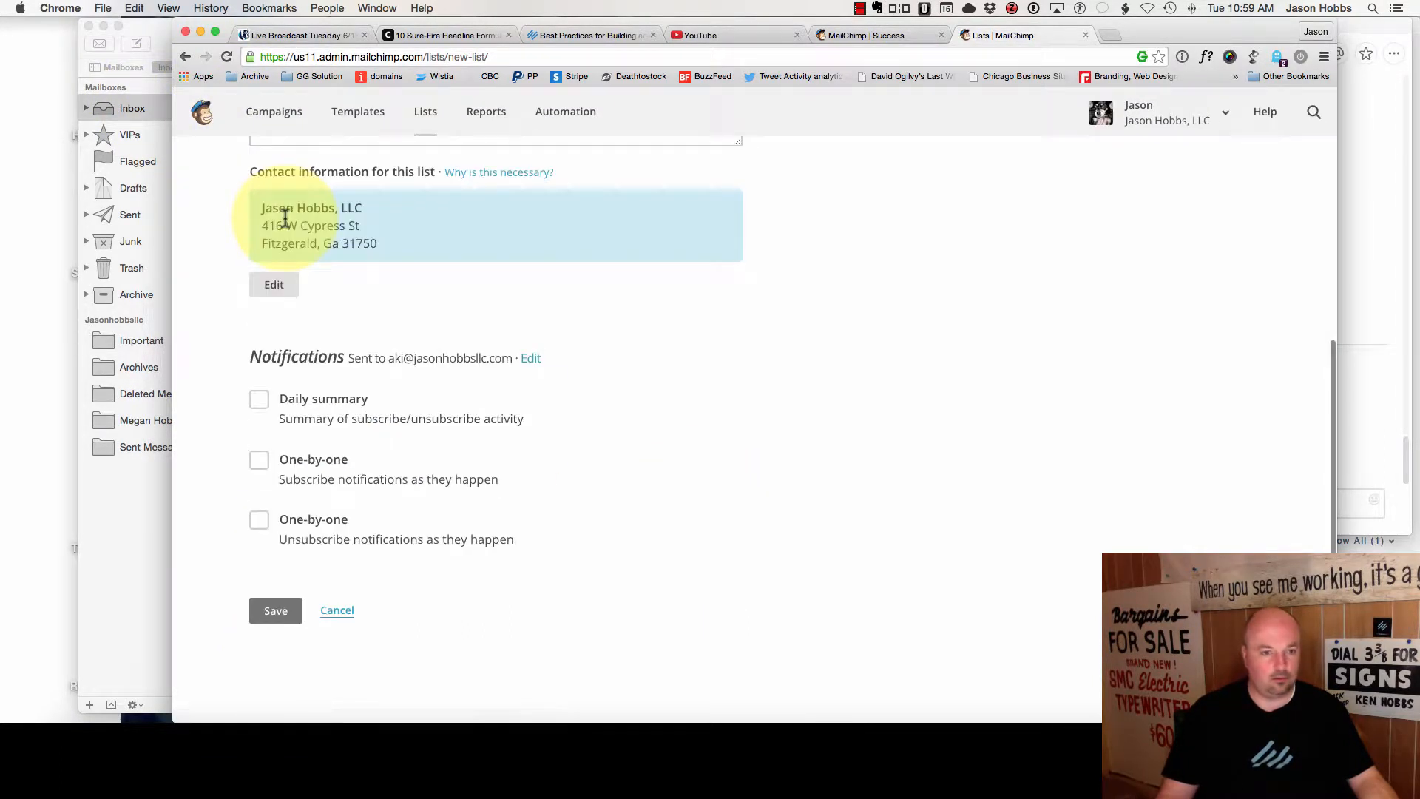
# - Return to the top of the cleared form and select the List name field
pyautogui.scroll(1, 364, 309)
pyautogui.scroll(5, 364, 309)
pyautogui.click(352, 275)
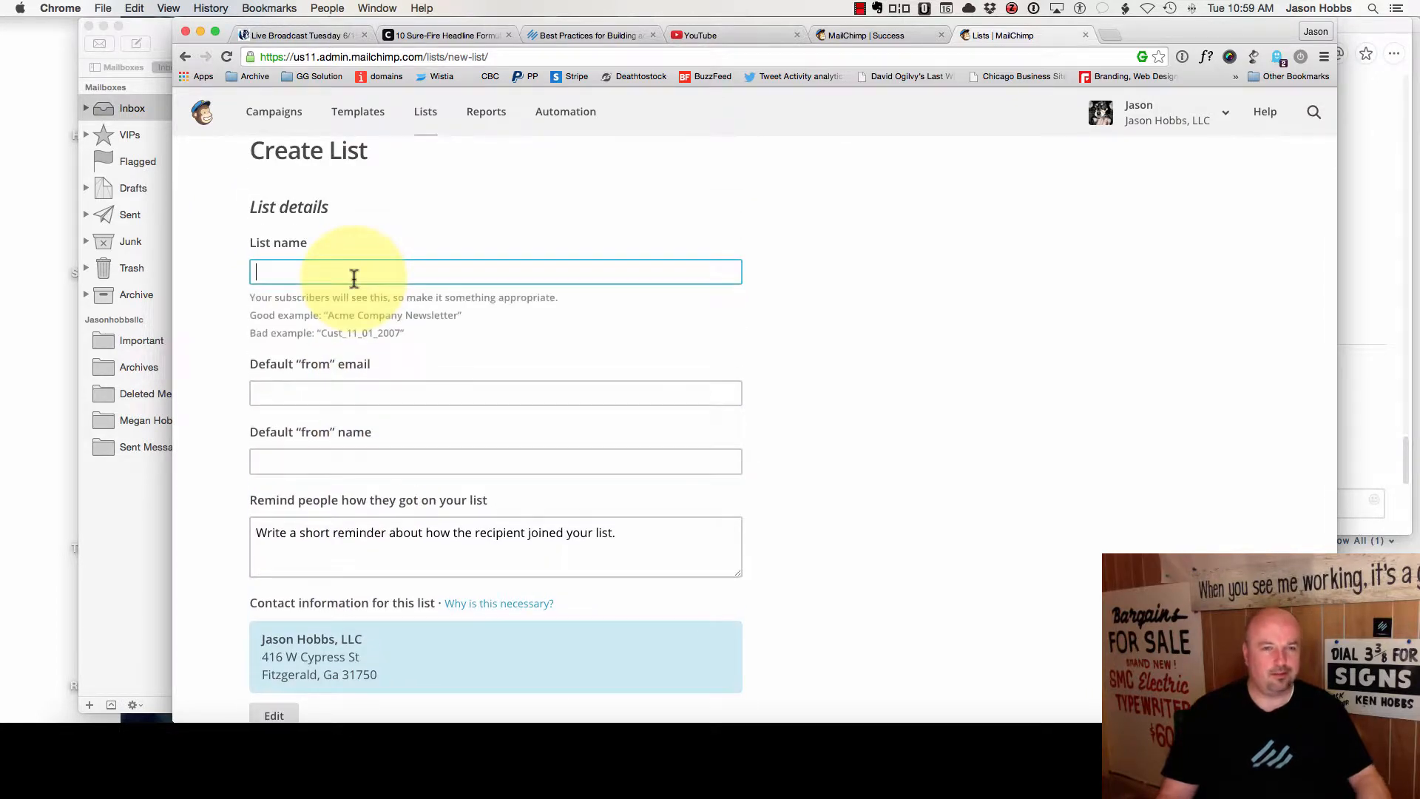
# - Start a new list named 'Test Name' and enter the default sender email address
pyautogui.click(425, 117)
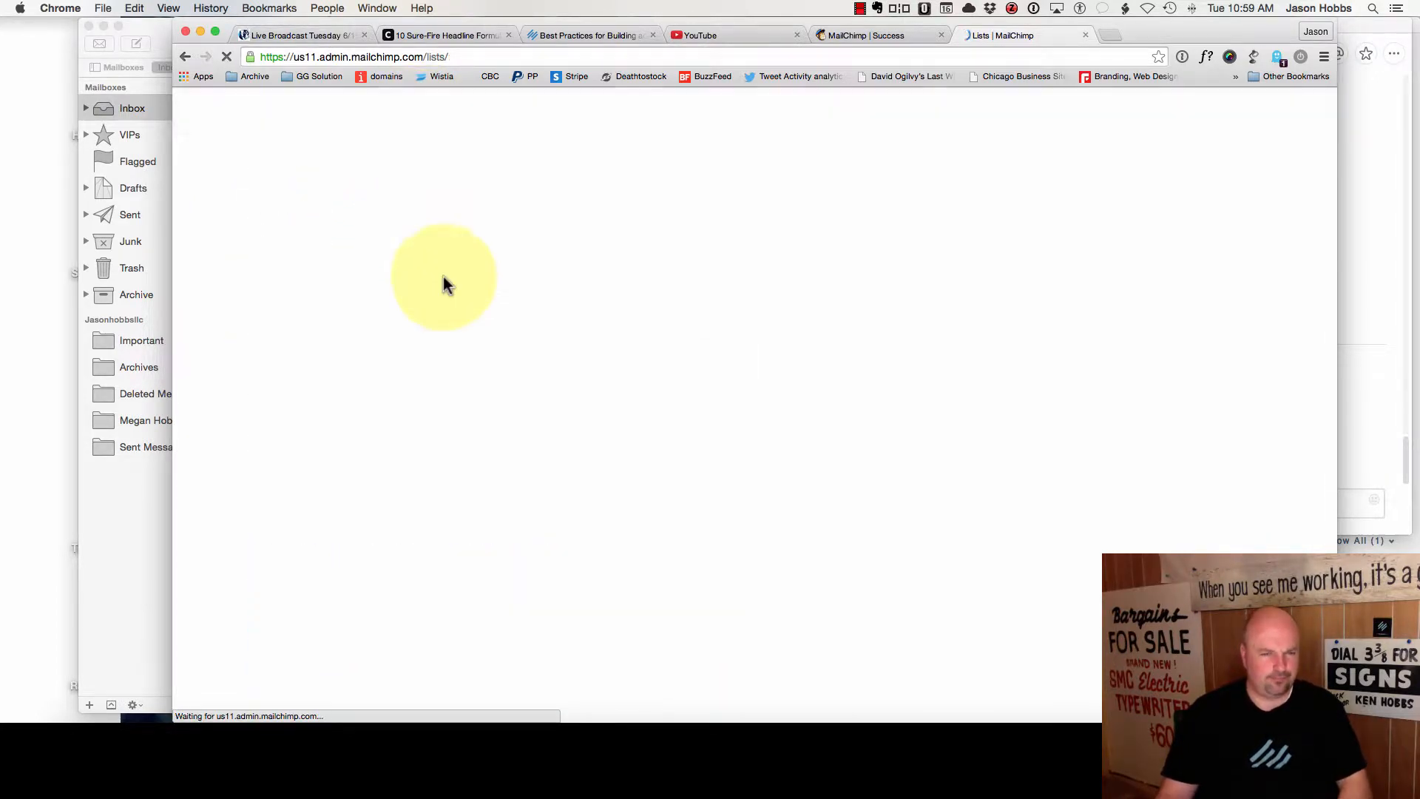
pyautogui.click(1204, 194)
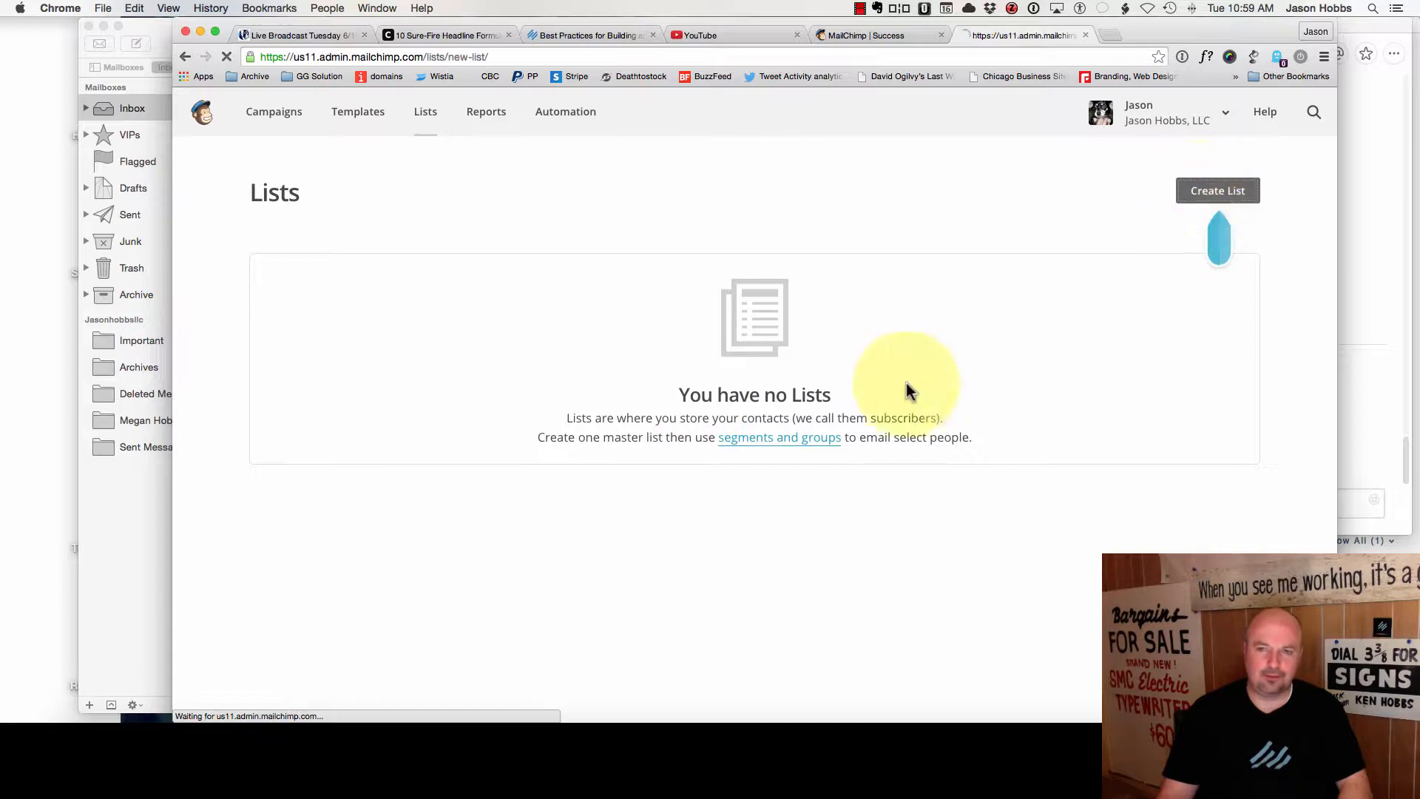
pyautogui.click(295, 314)
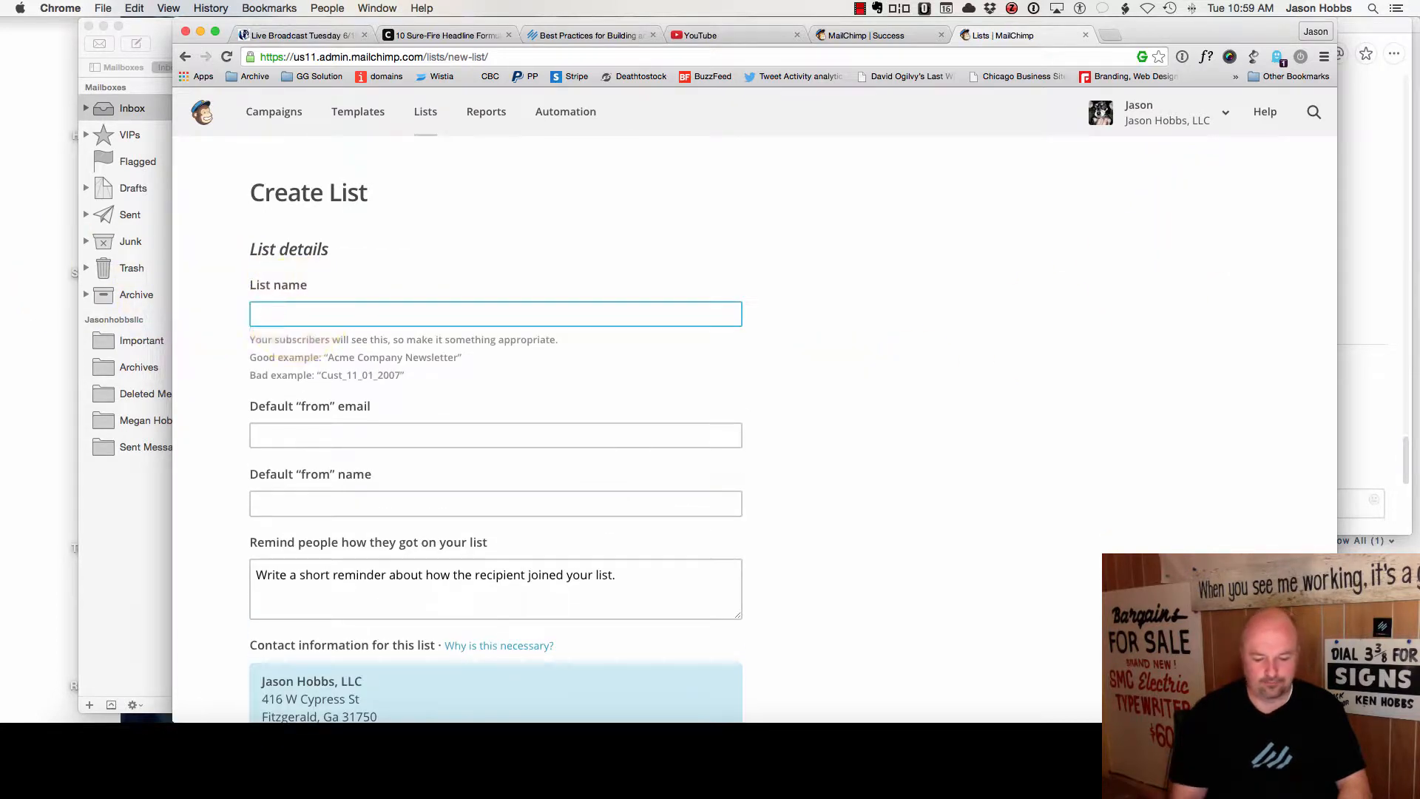
pyautogui.write('Test Name')
pyautogui.press('Tab')
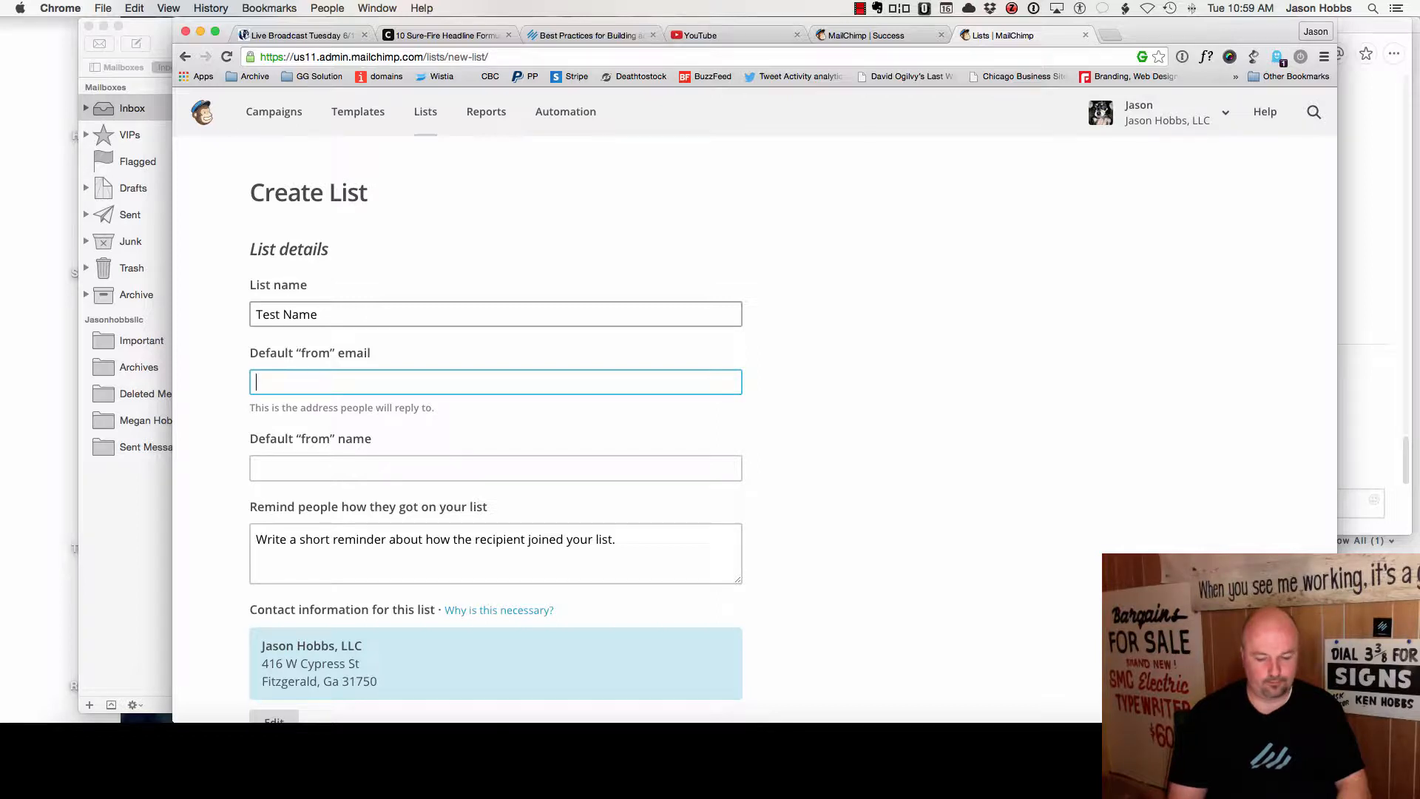
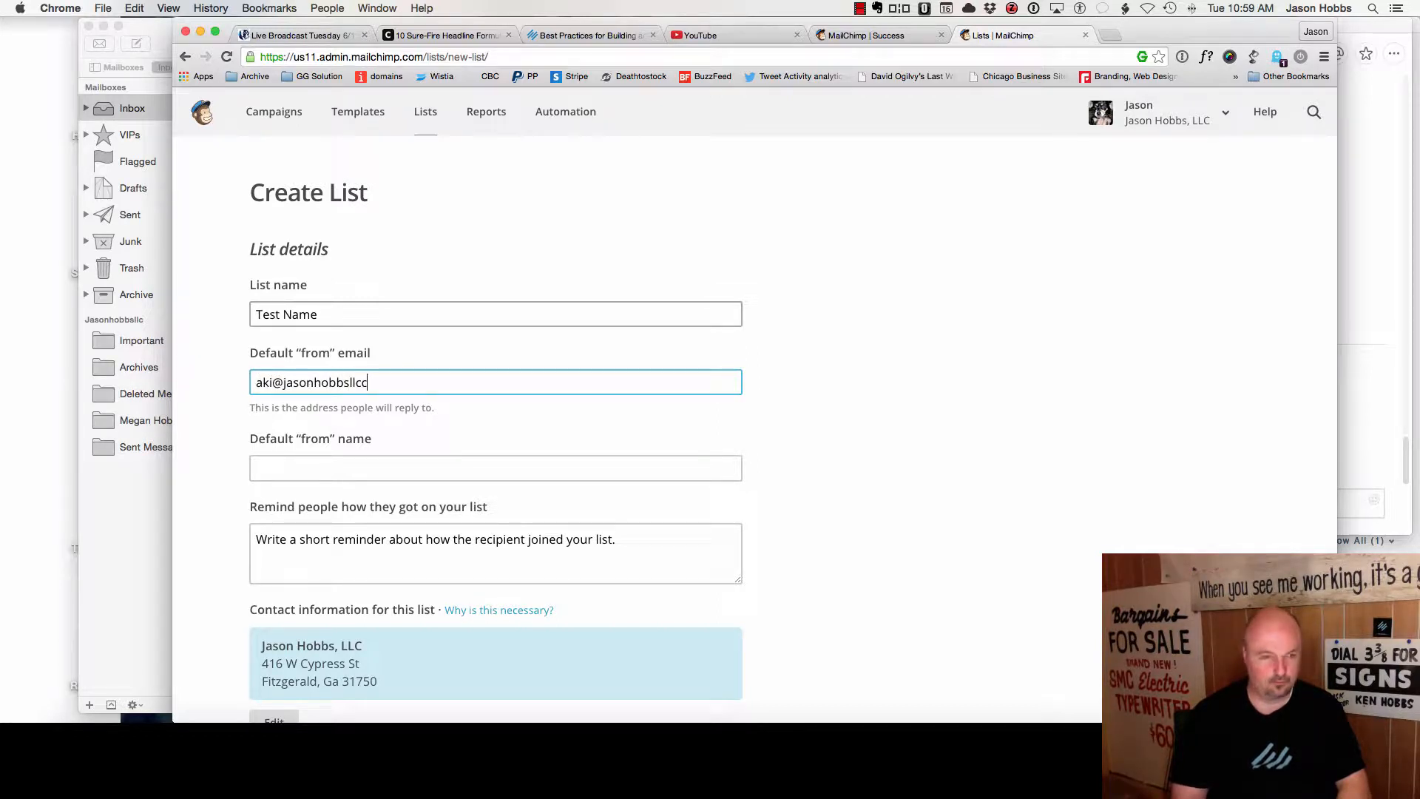
pyautogui.press('Tab')
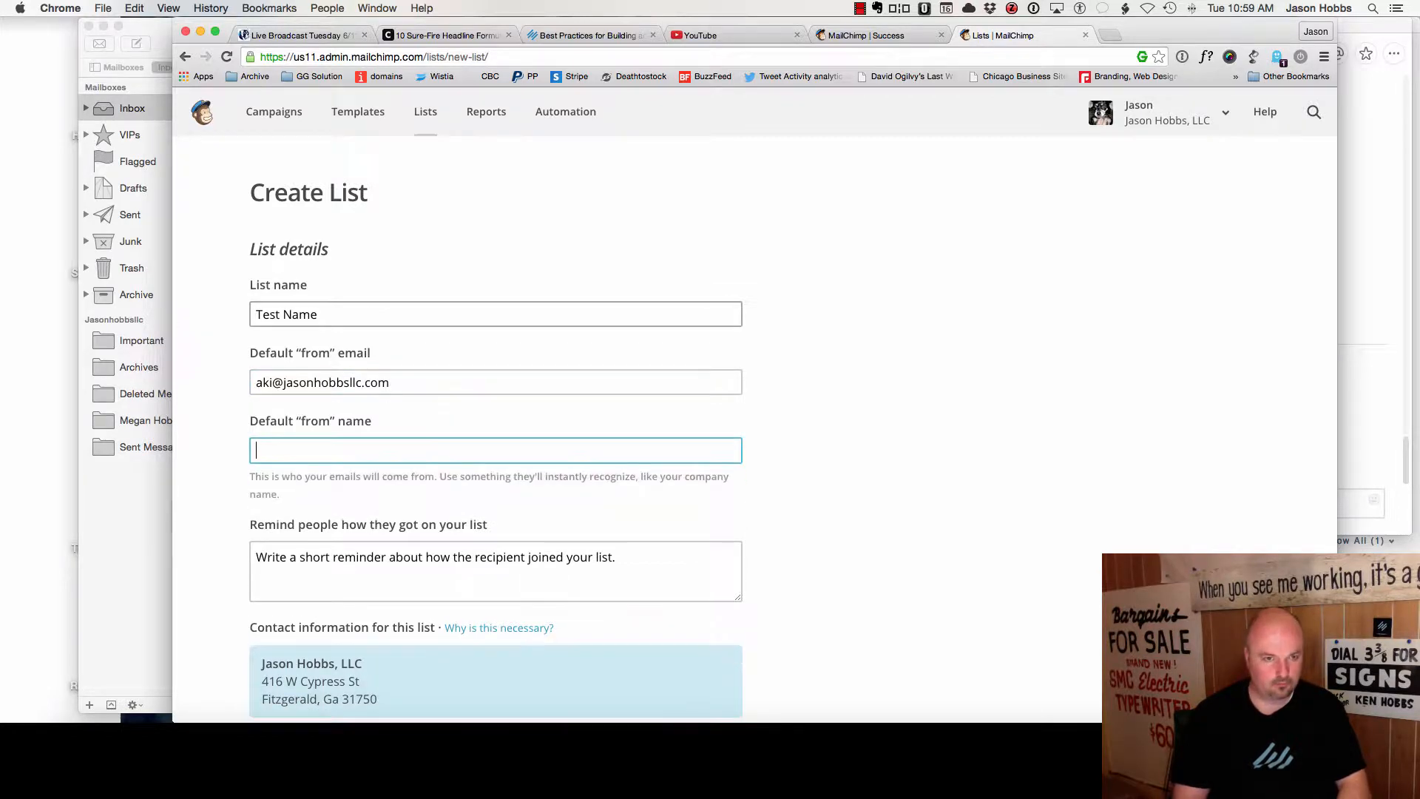
# - Enter the sender's name as the default from name, correcting its capitalisation
pyautogui.write('JAson Ho')
pyautogui.press('BackSpace')
pyautogui.press('BackSpace')
pyautogui.press('BackSpace')
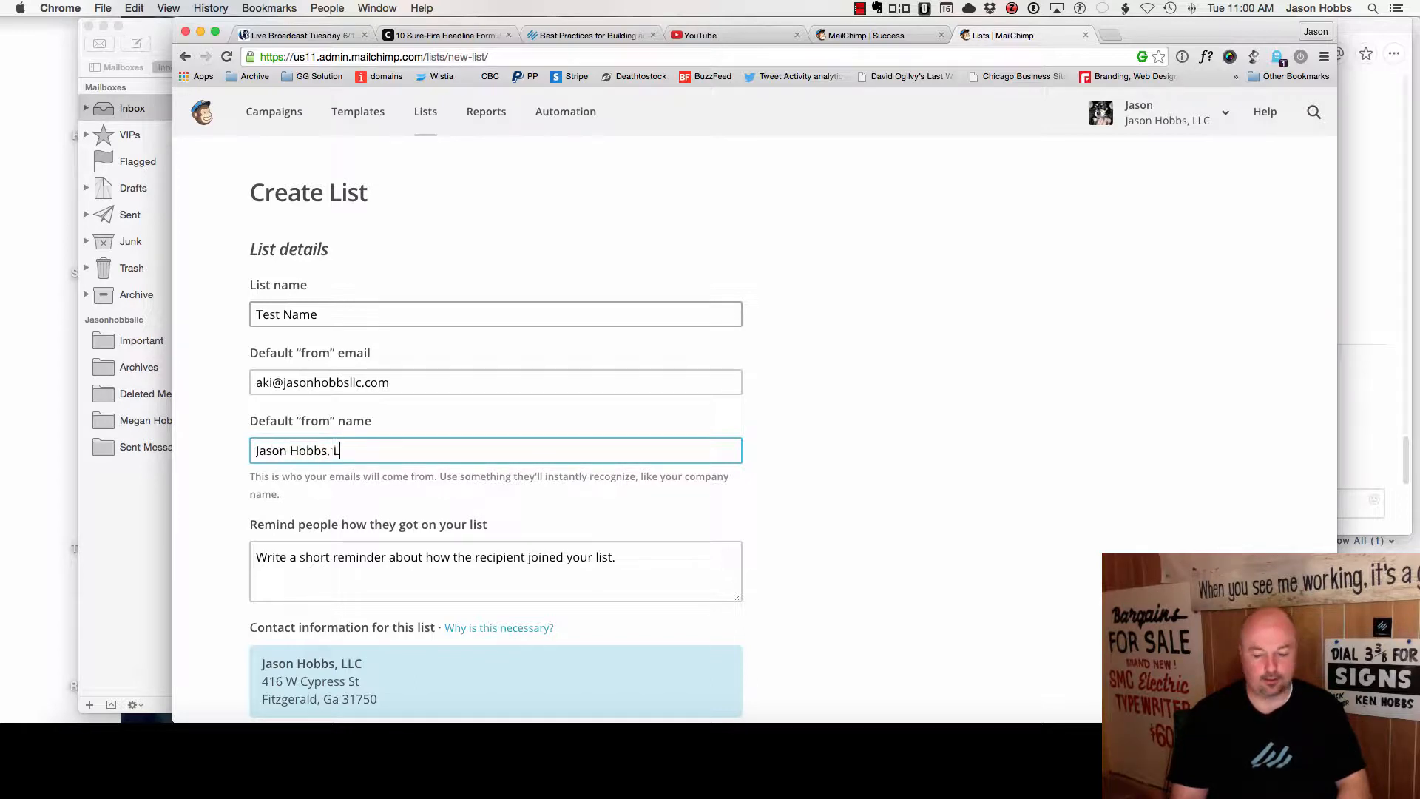
pyautogui.press('Tab')
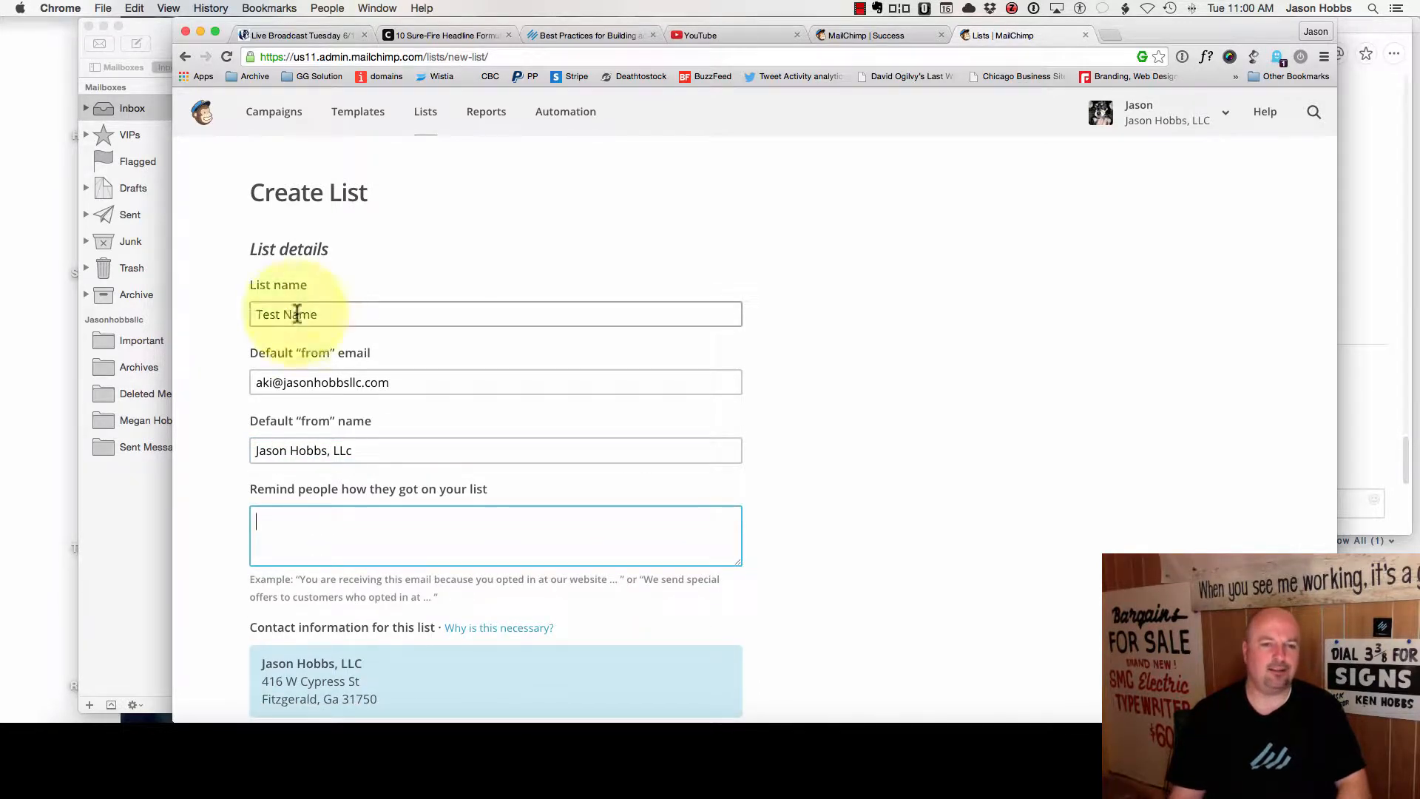
pyautogui.click(381, 455)
pyautogui.press('BackSpace')
pyautogui.write('C')
pyautogui.press('Tab')
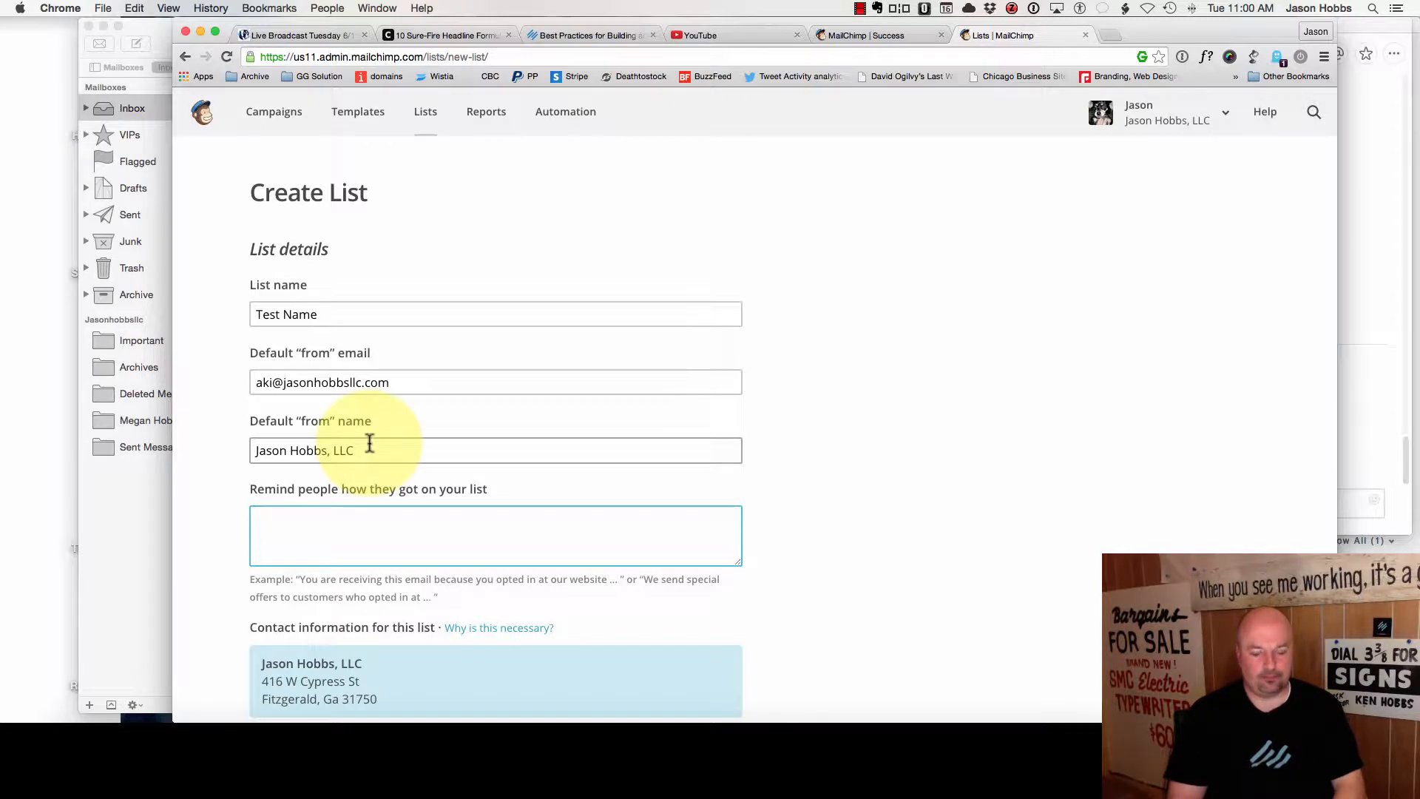
# - Add the reminder 'You asked for it on my website…' and save the list
pyautogui.write('You ask')
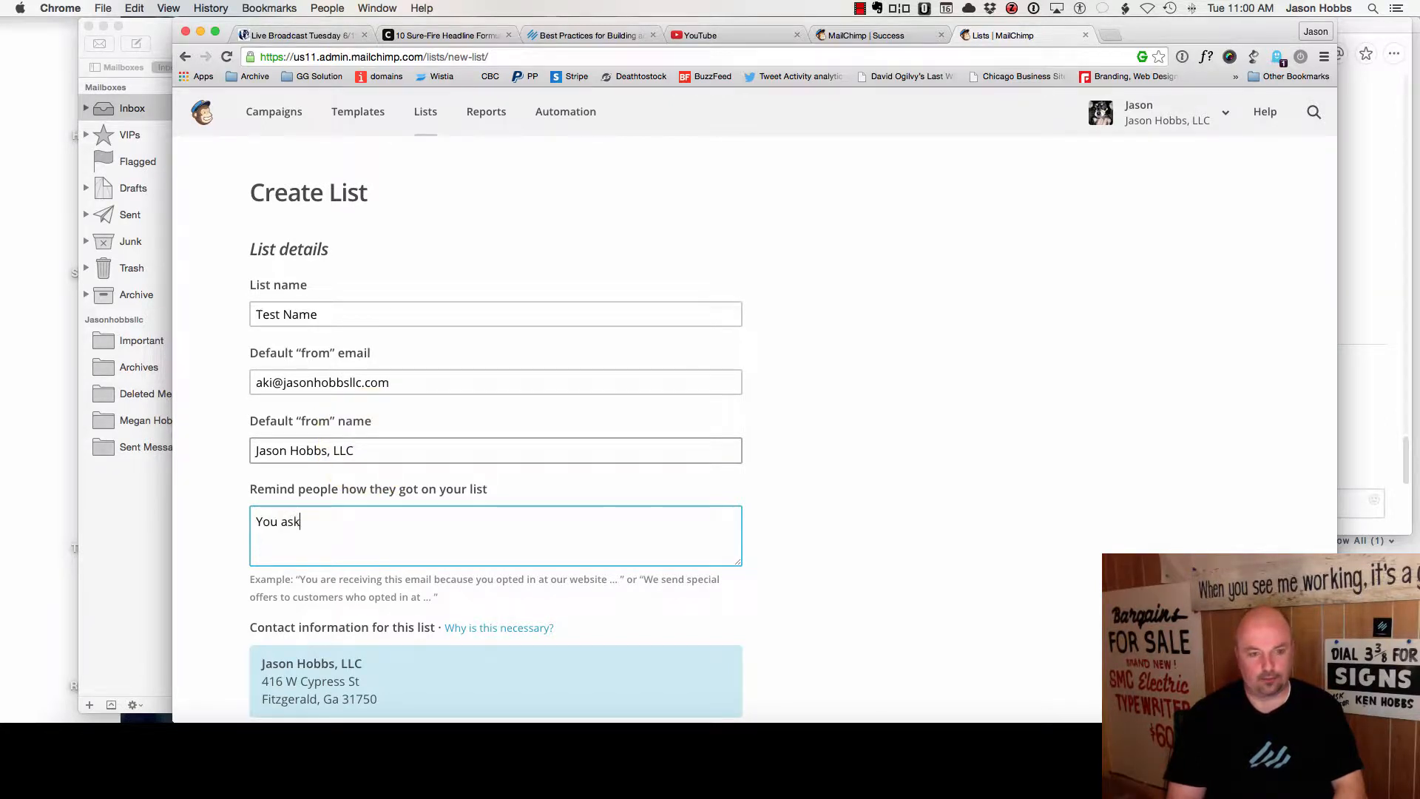
pyautogui.write('ed for it on ')
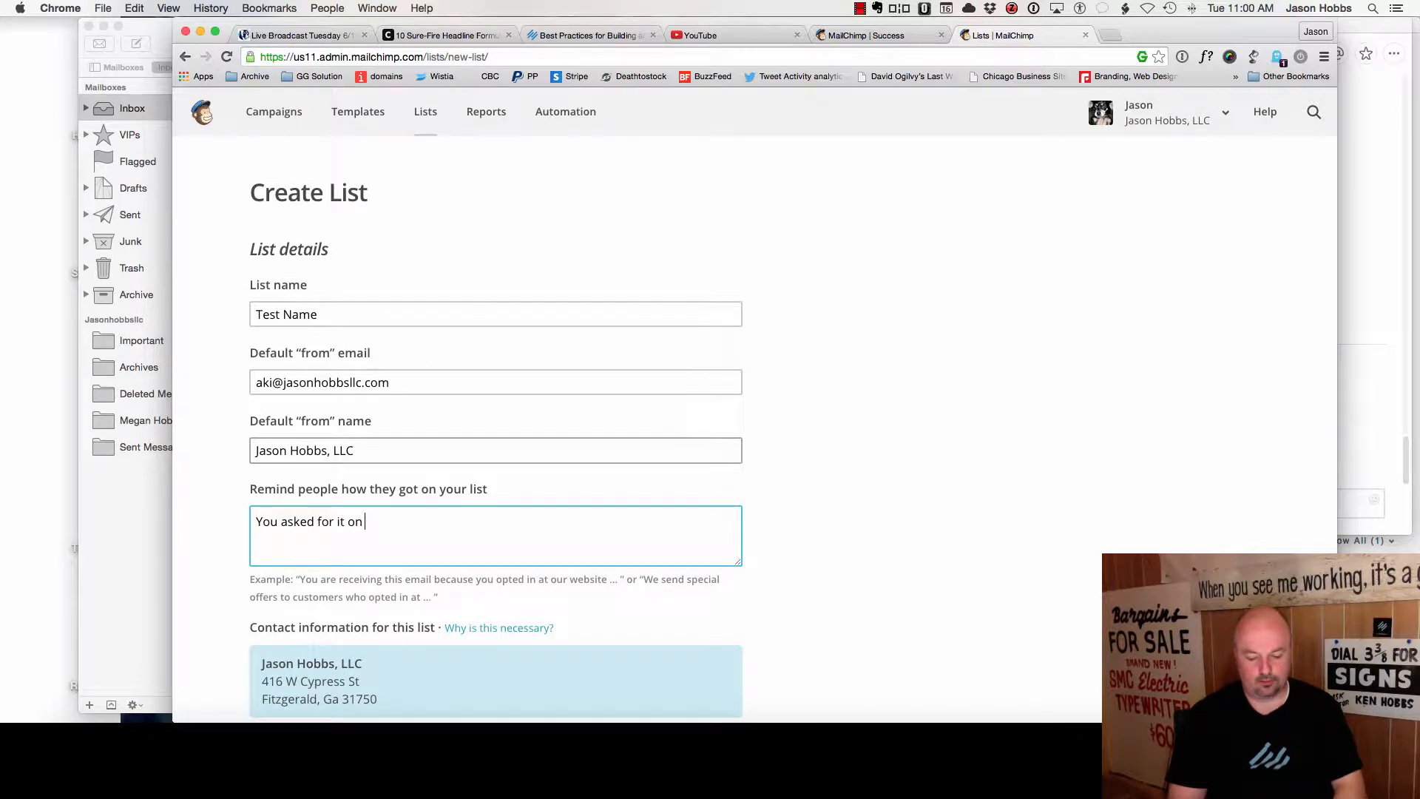
pyautogui.write('my website, jas')
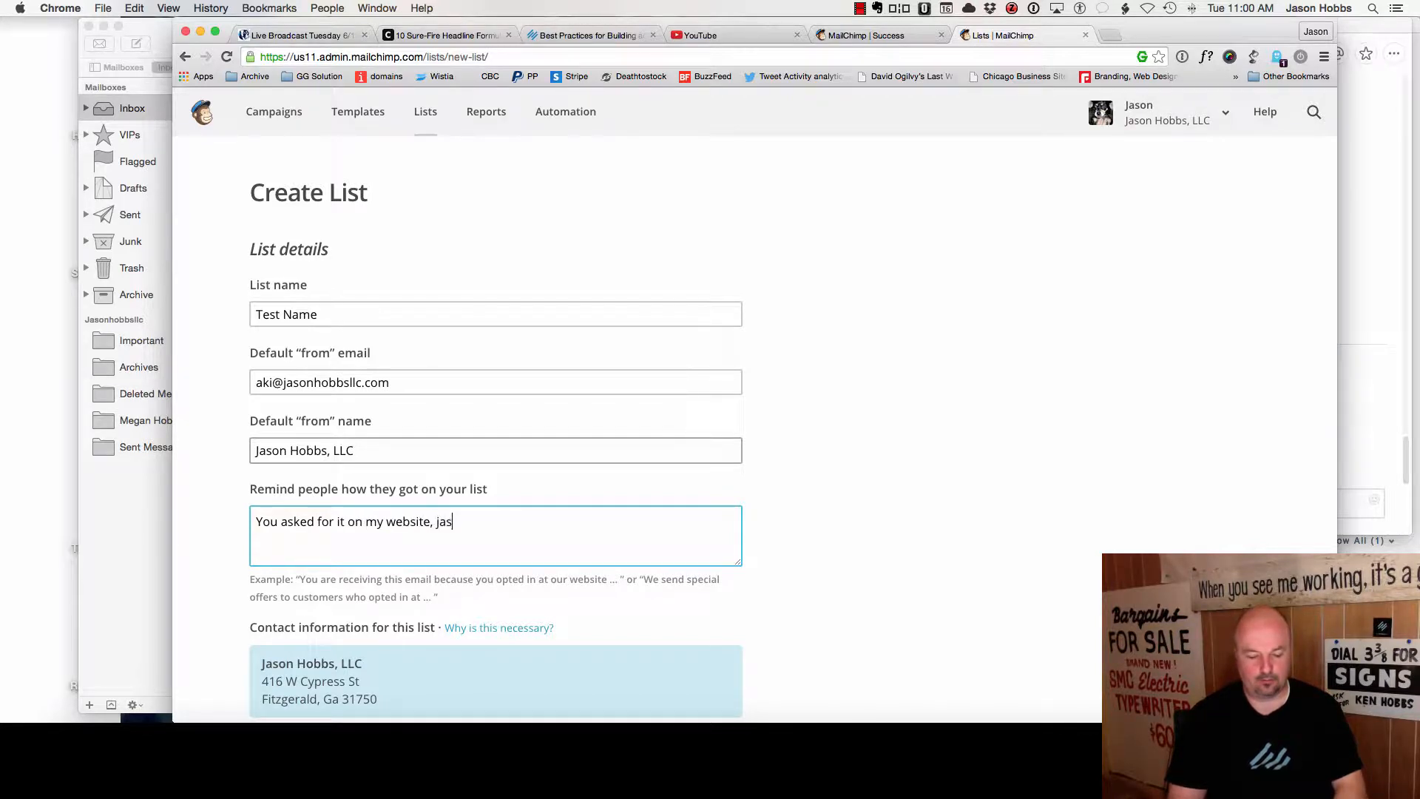
pyautogui.write('onhobbsllc.com.')
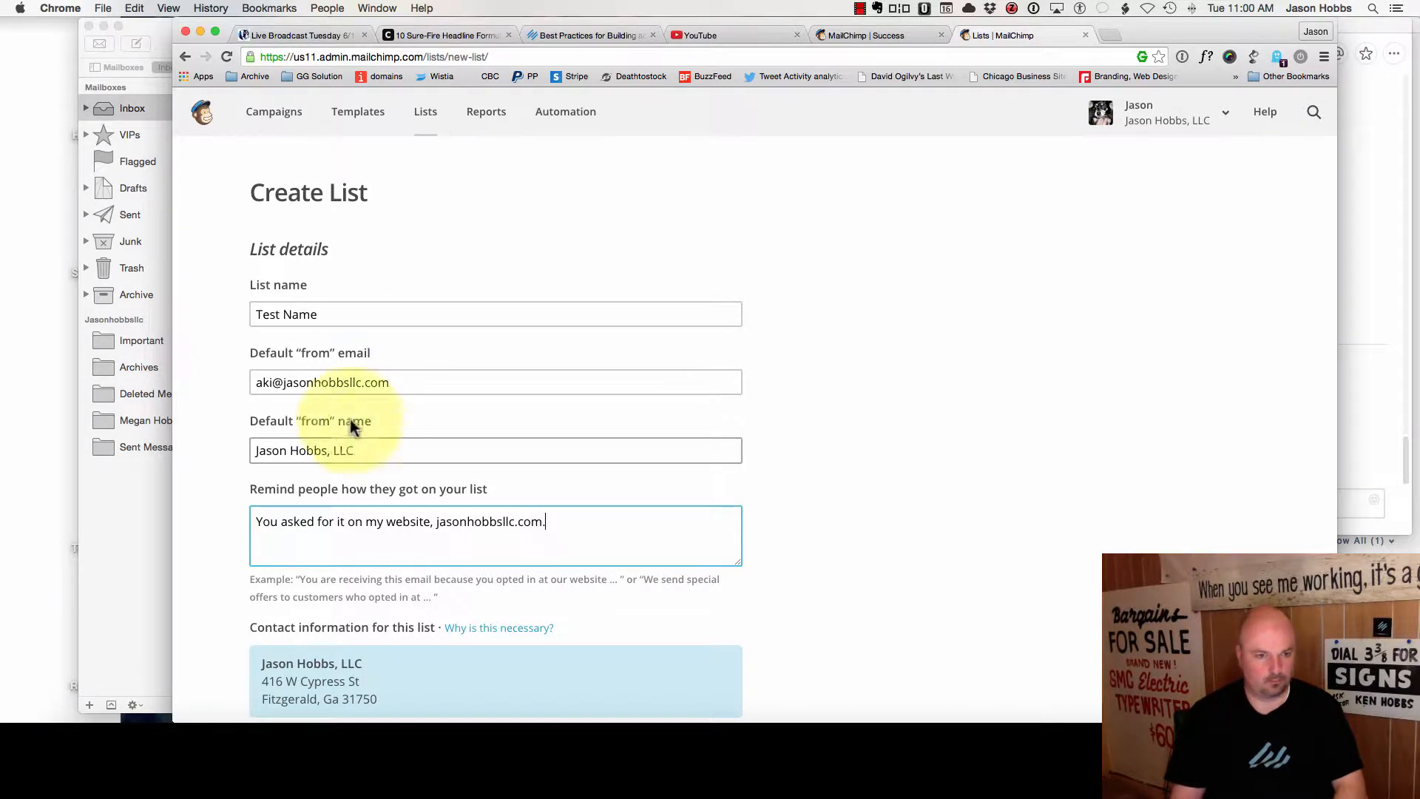
pyautogui.scroll(-6, 349, 422)
pyautogui.click(272, 606)
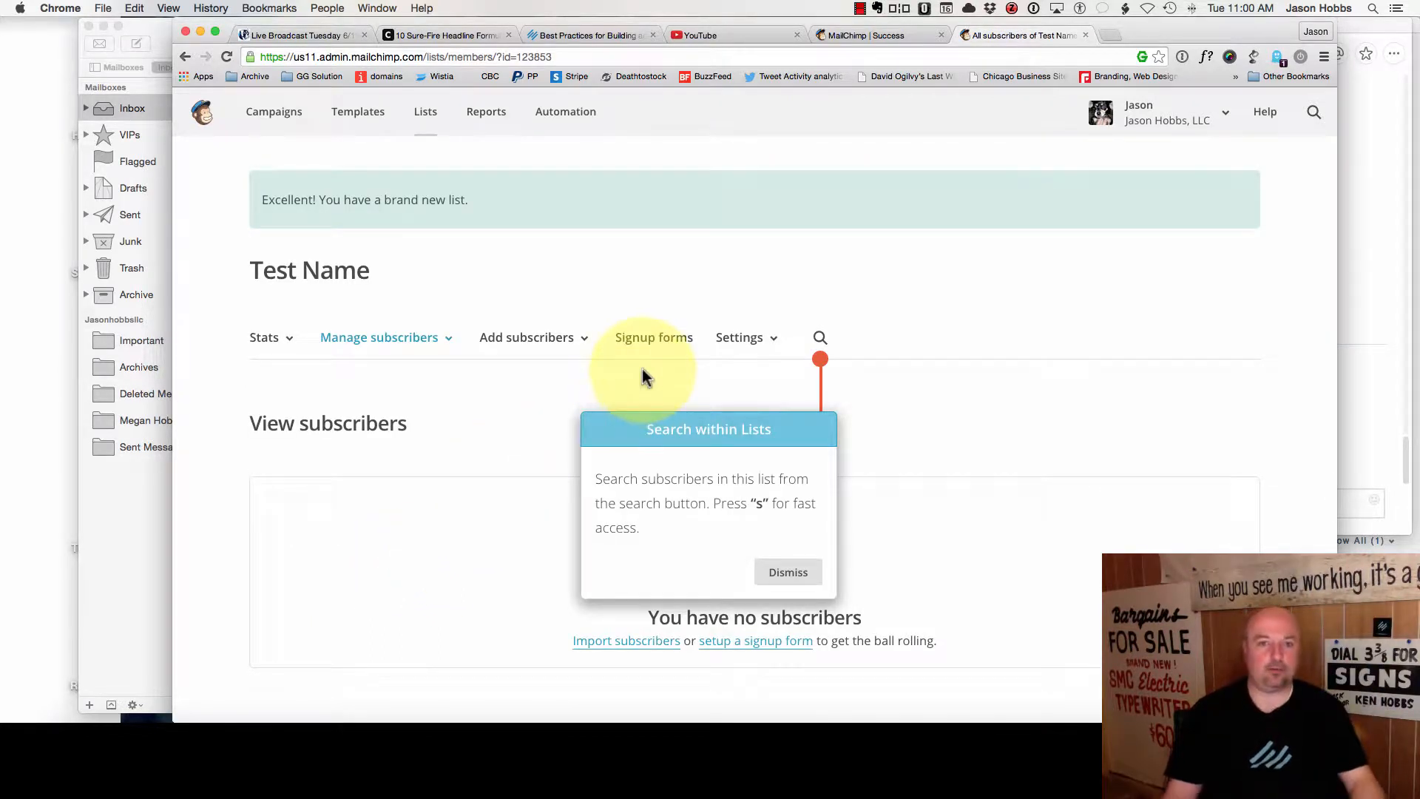
# - Choose the Classic embedded signup form and limit it to required fields only
pyautogui.click(648, 340)
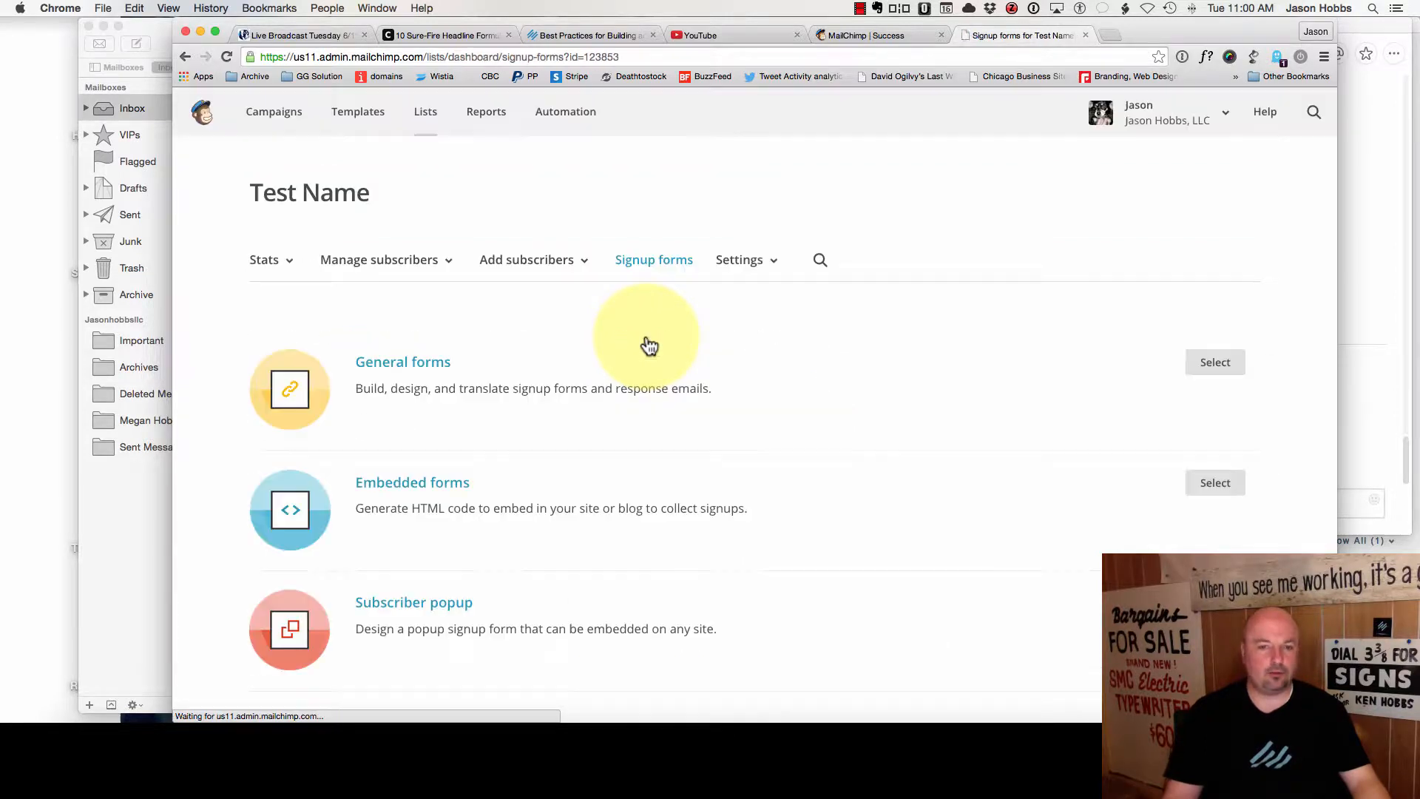
pyautogui.click(1219, 493)
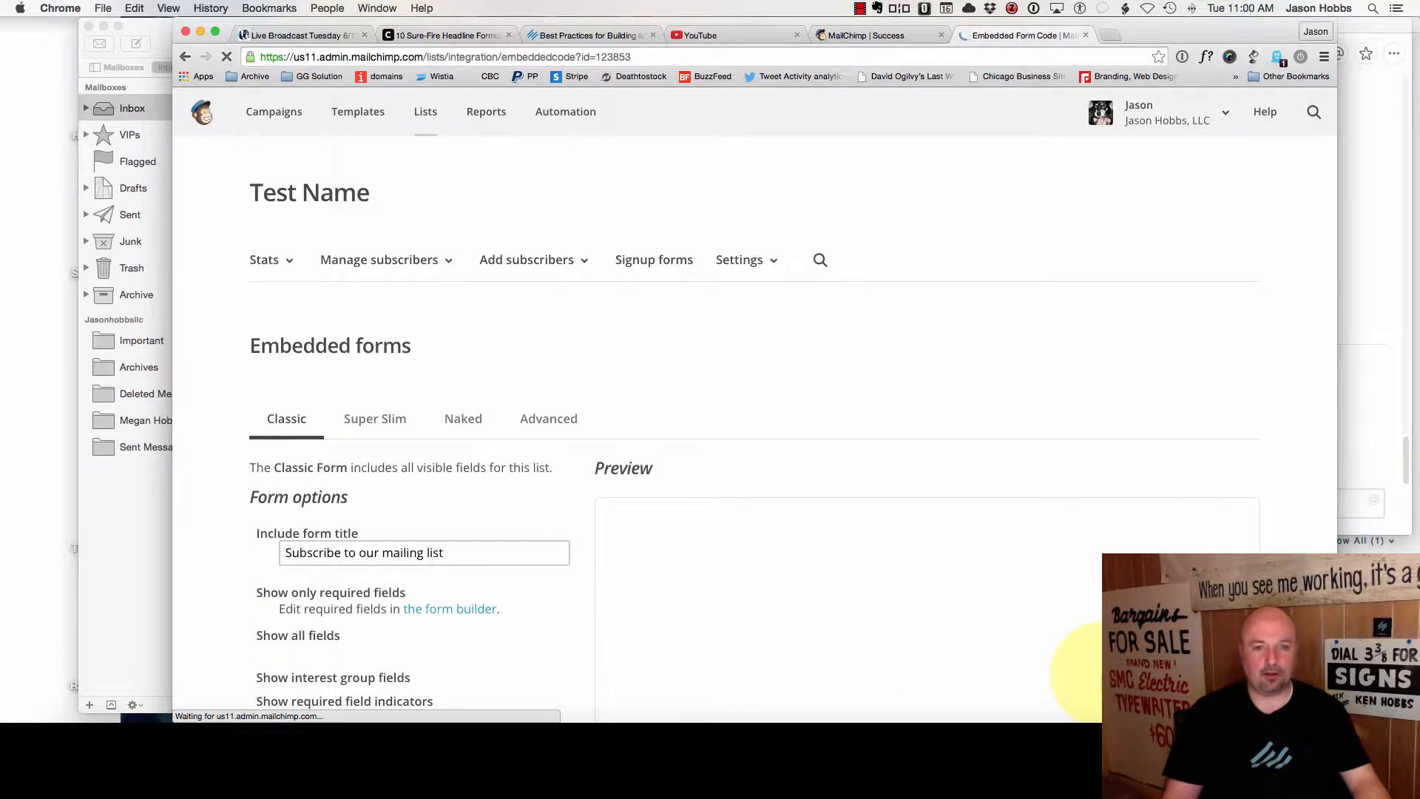
pyautogui.scroll(-3, 867, 559)
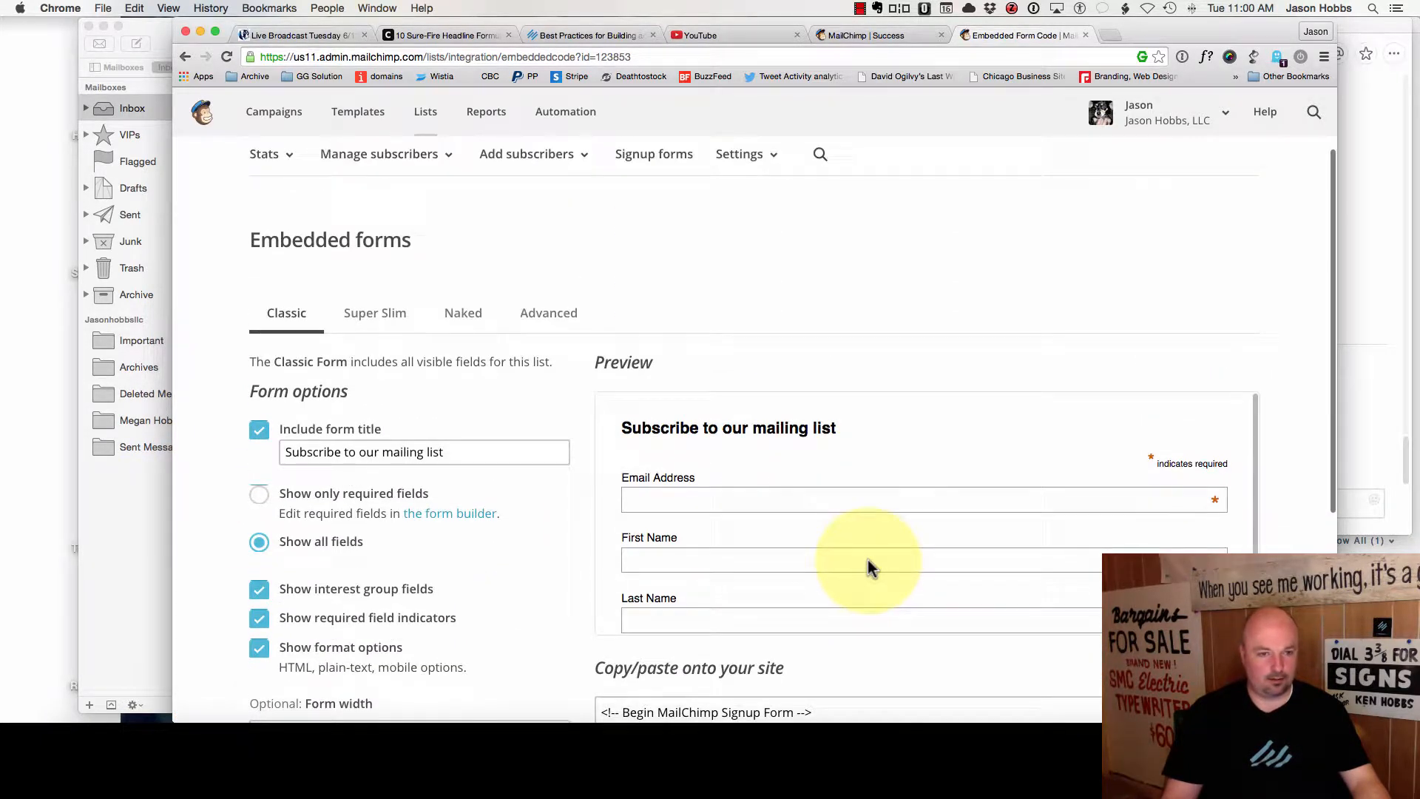
pyautogui.click(879, 498)
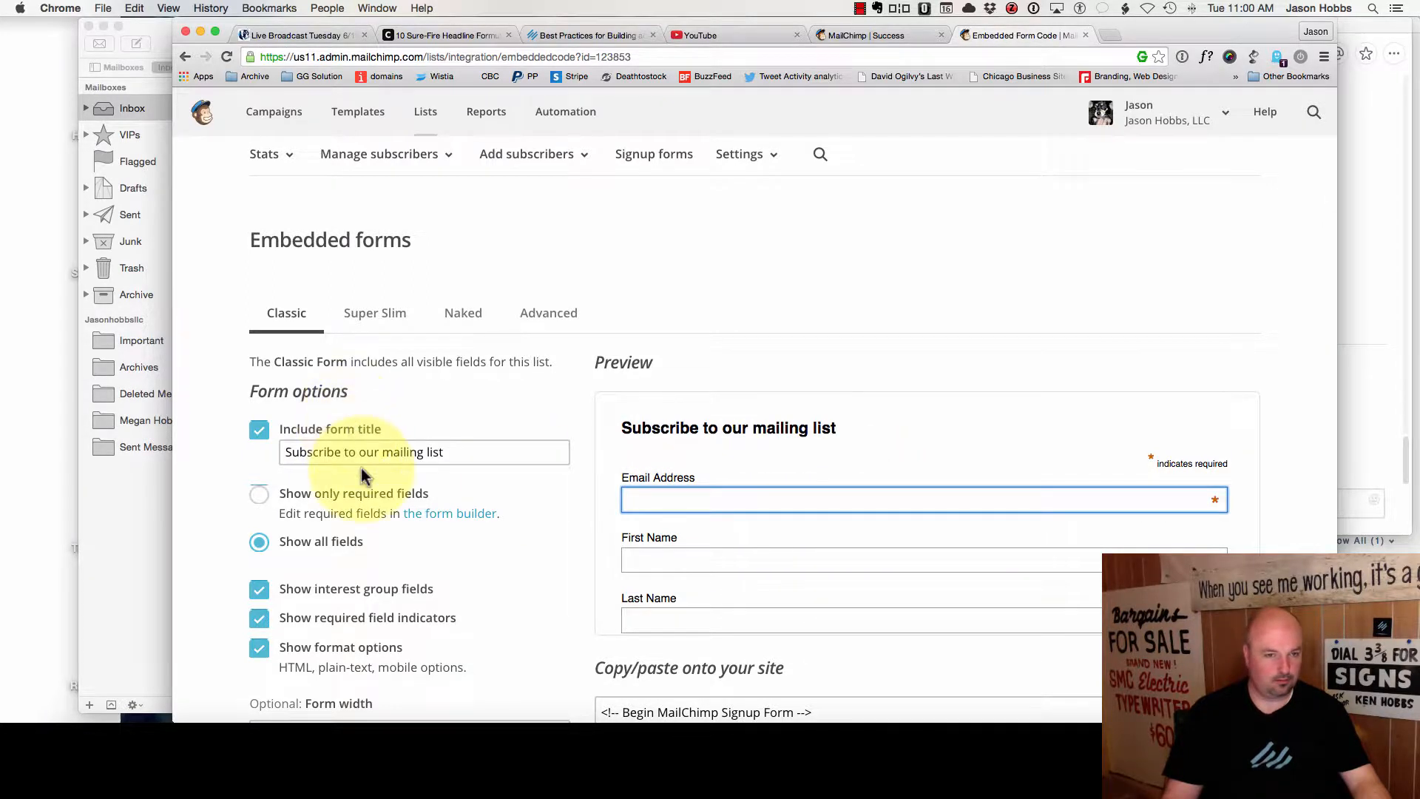
pyautogui.scroll(-3, 361, 468)
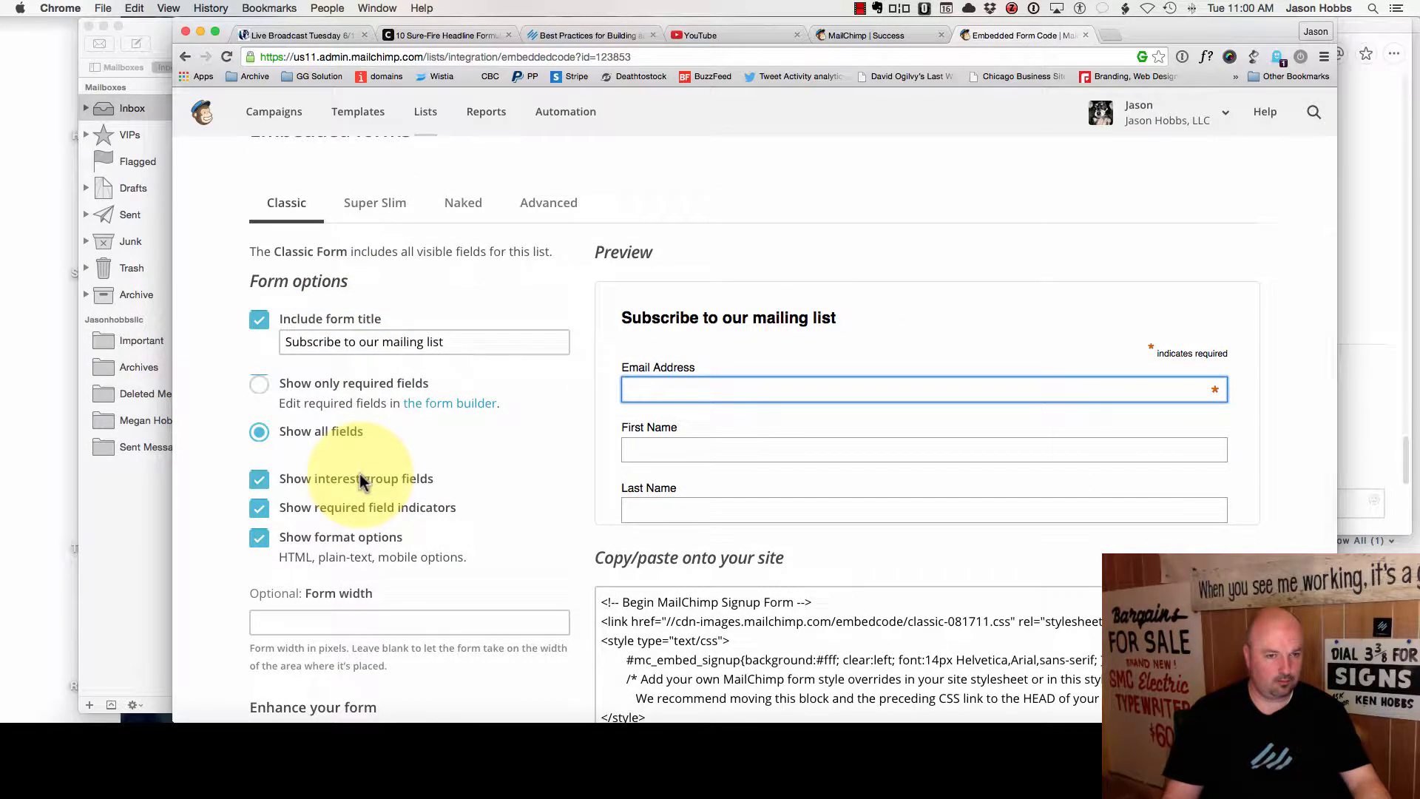
pyautogui.click(259, 383)
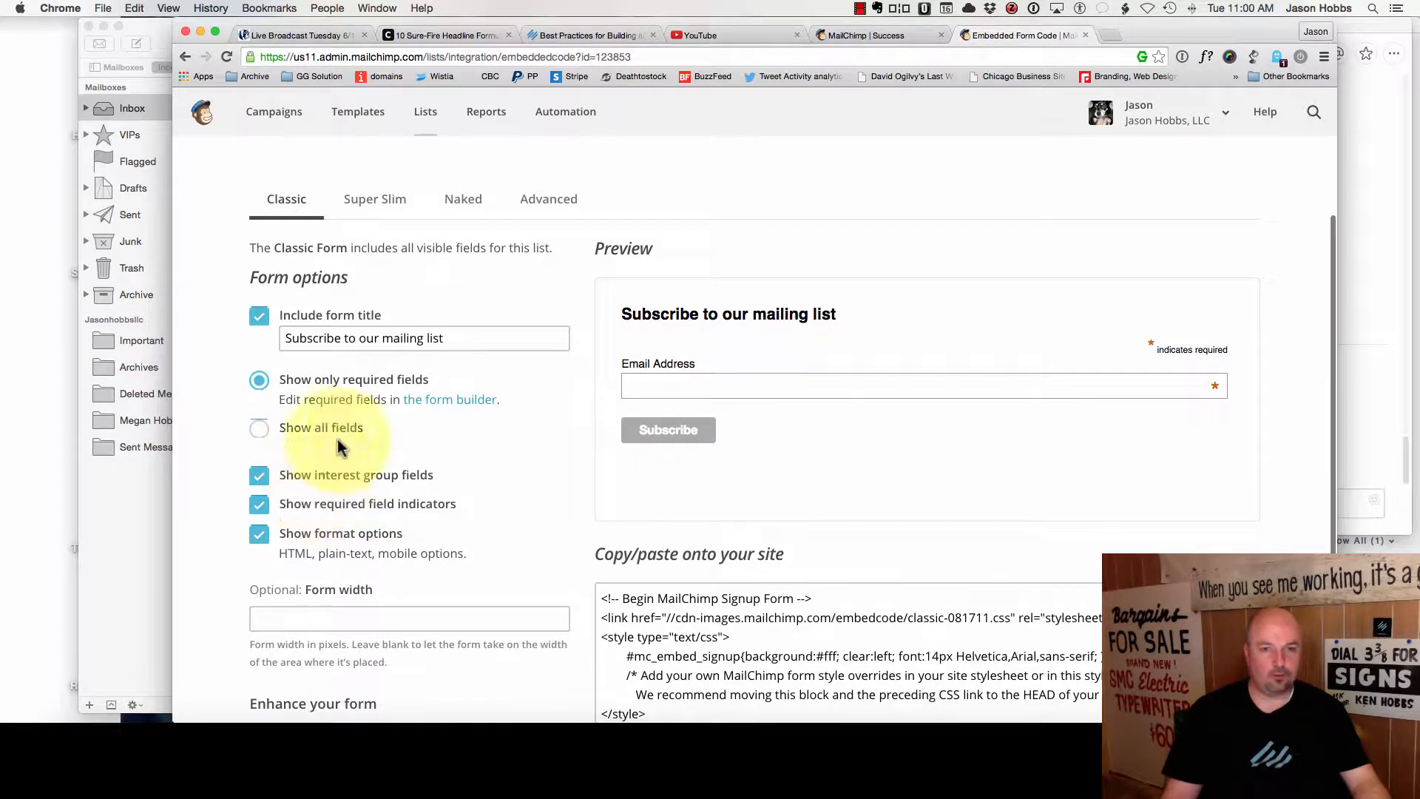
# - Copy the embedded form's code with Cmd+C
pyautogui.scroll(-3, 700, 521)
pyautogui.scroll(-2, 700, 521)
pyautogui.click(700, 522)
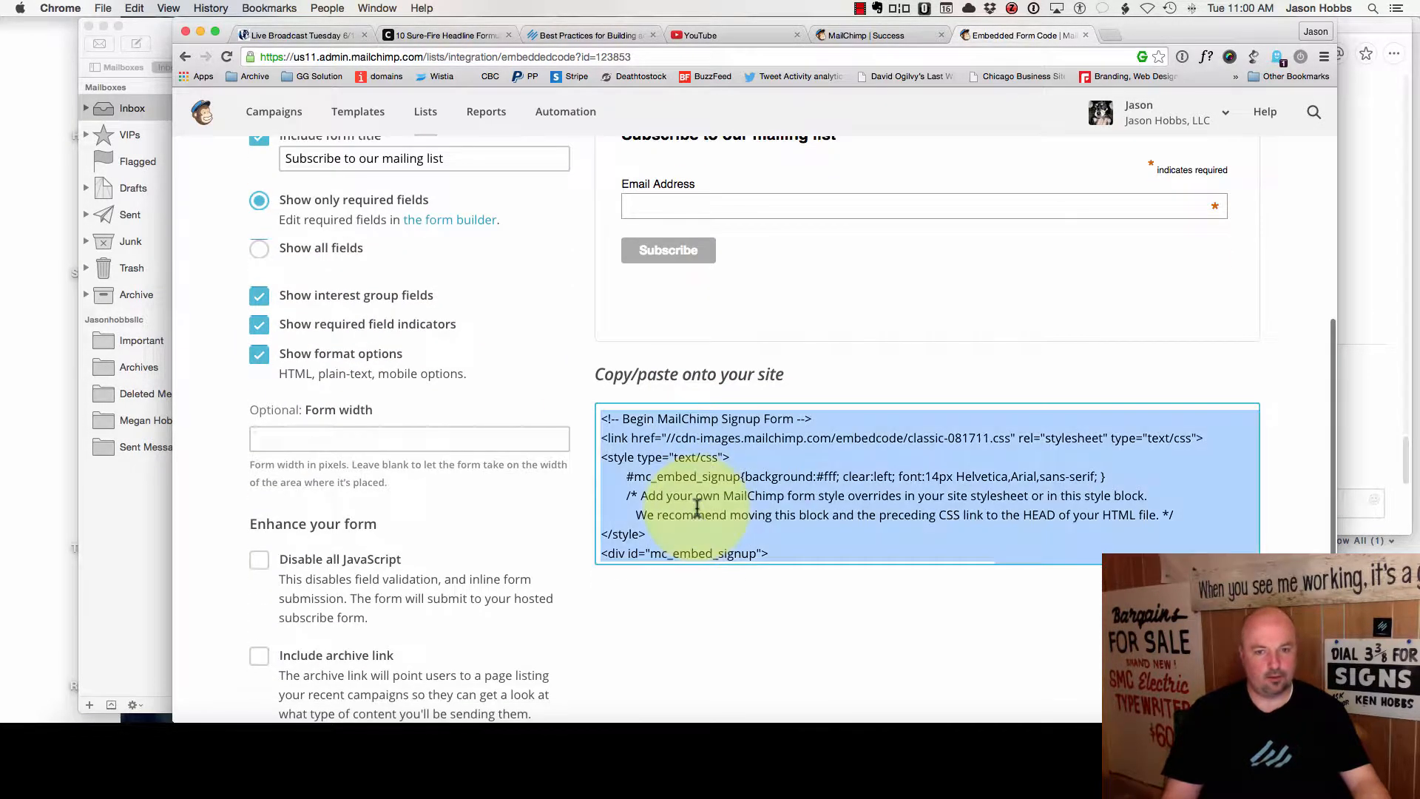
pyautogui.press('super+c')
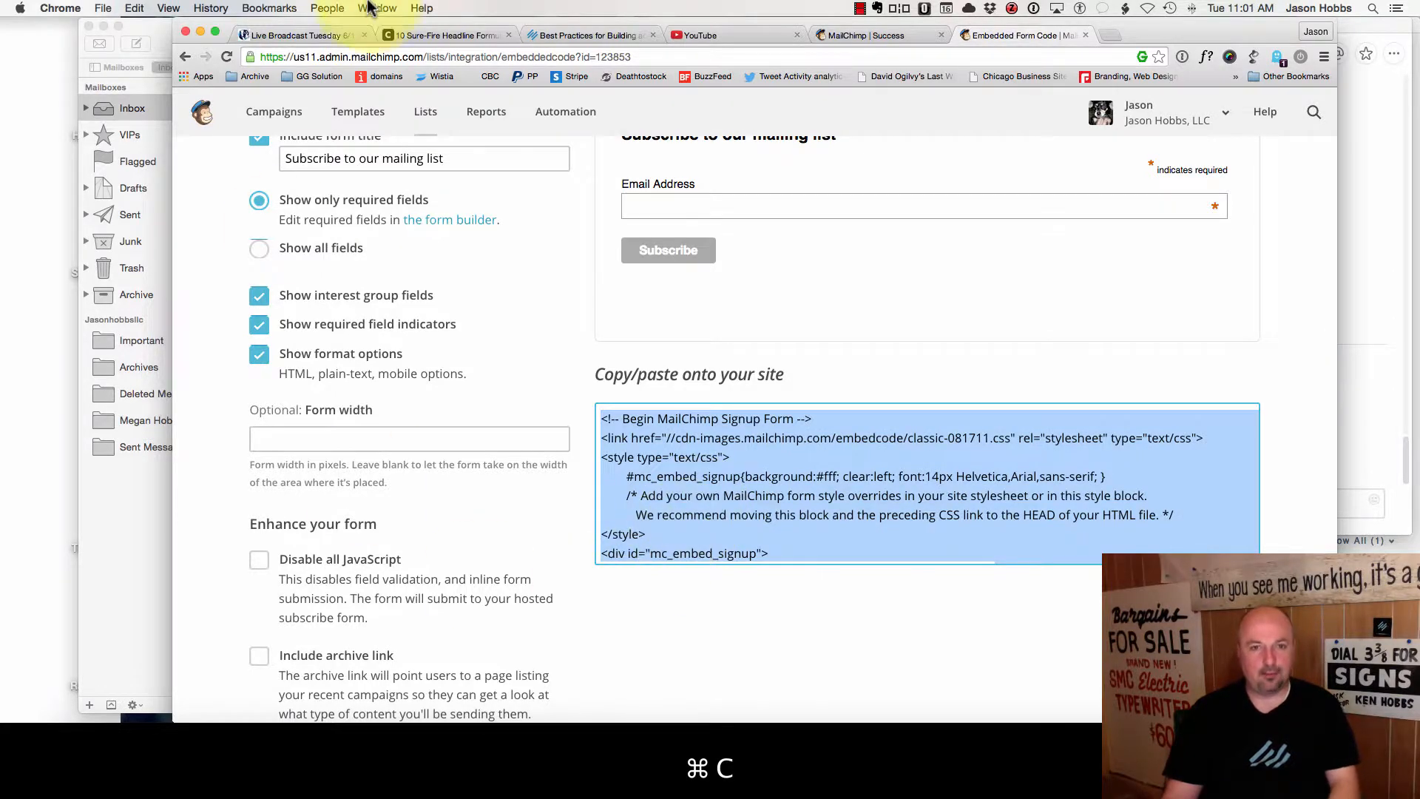
# - From the site dashboard, open Design > Content Areas and drag a Text widget into Inactive Widgets
pyautogui.click(287, 33)
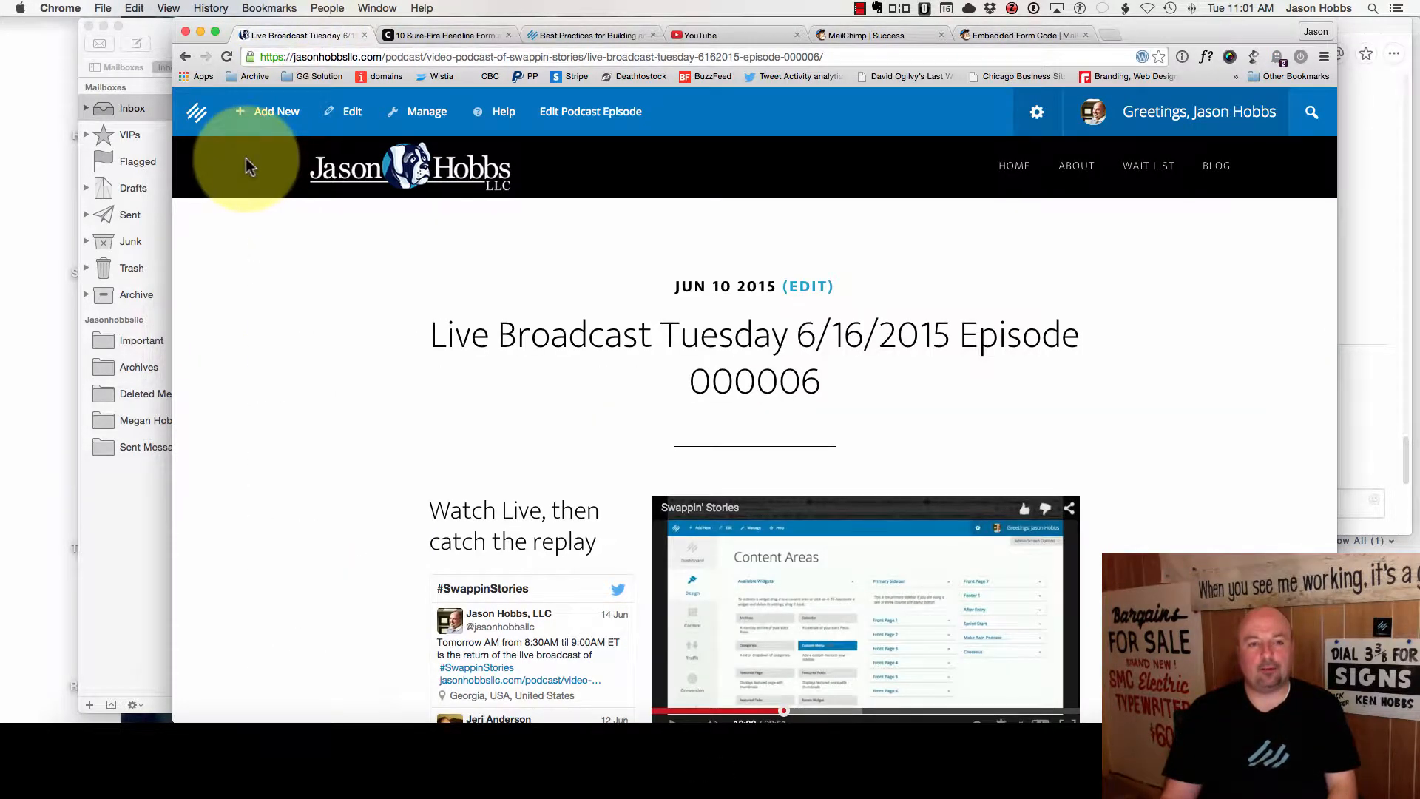
pyautogui.moveTo(196, 117)
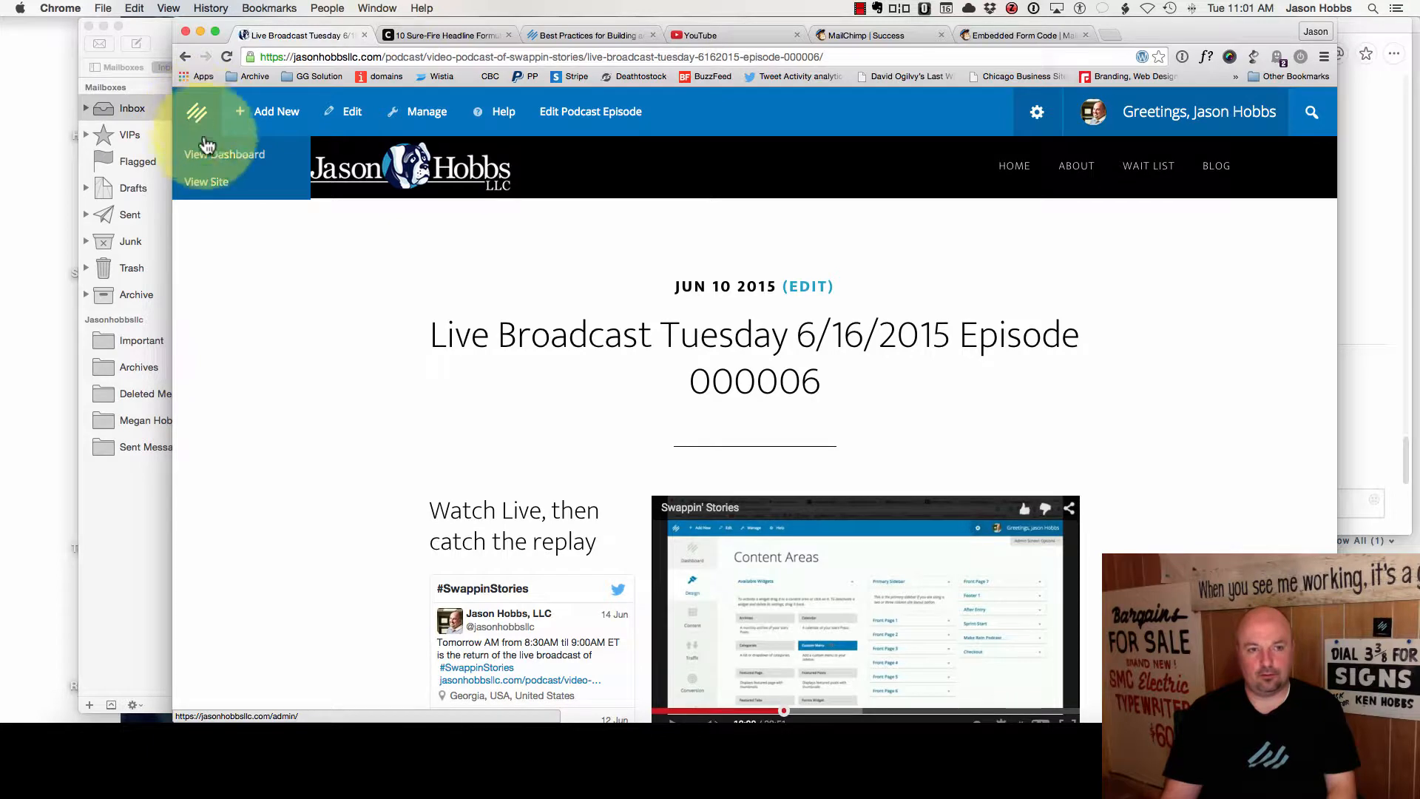
pyautogui.click(214, 161)
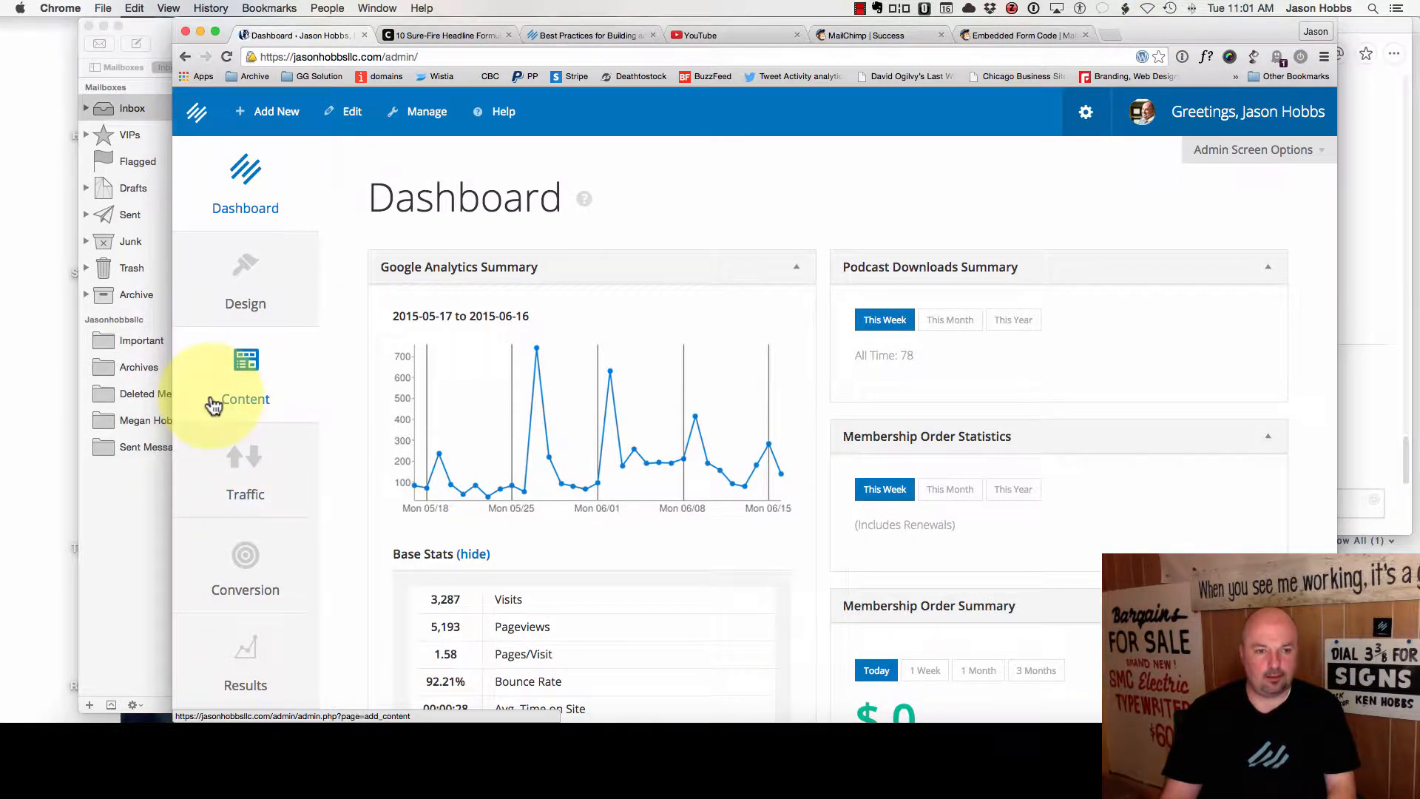
pyautogui.click(230, 309)
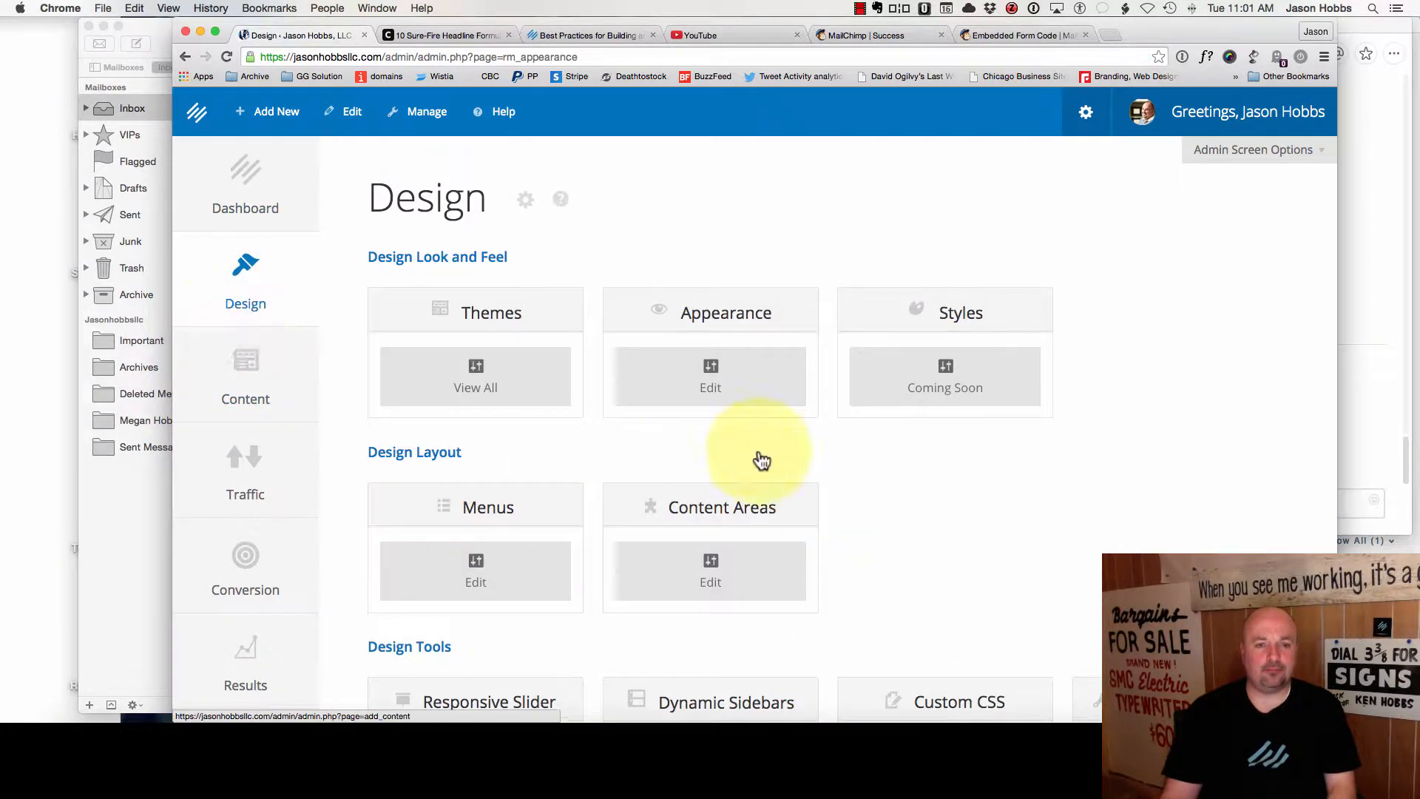
pyautogui.click(690, 599)
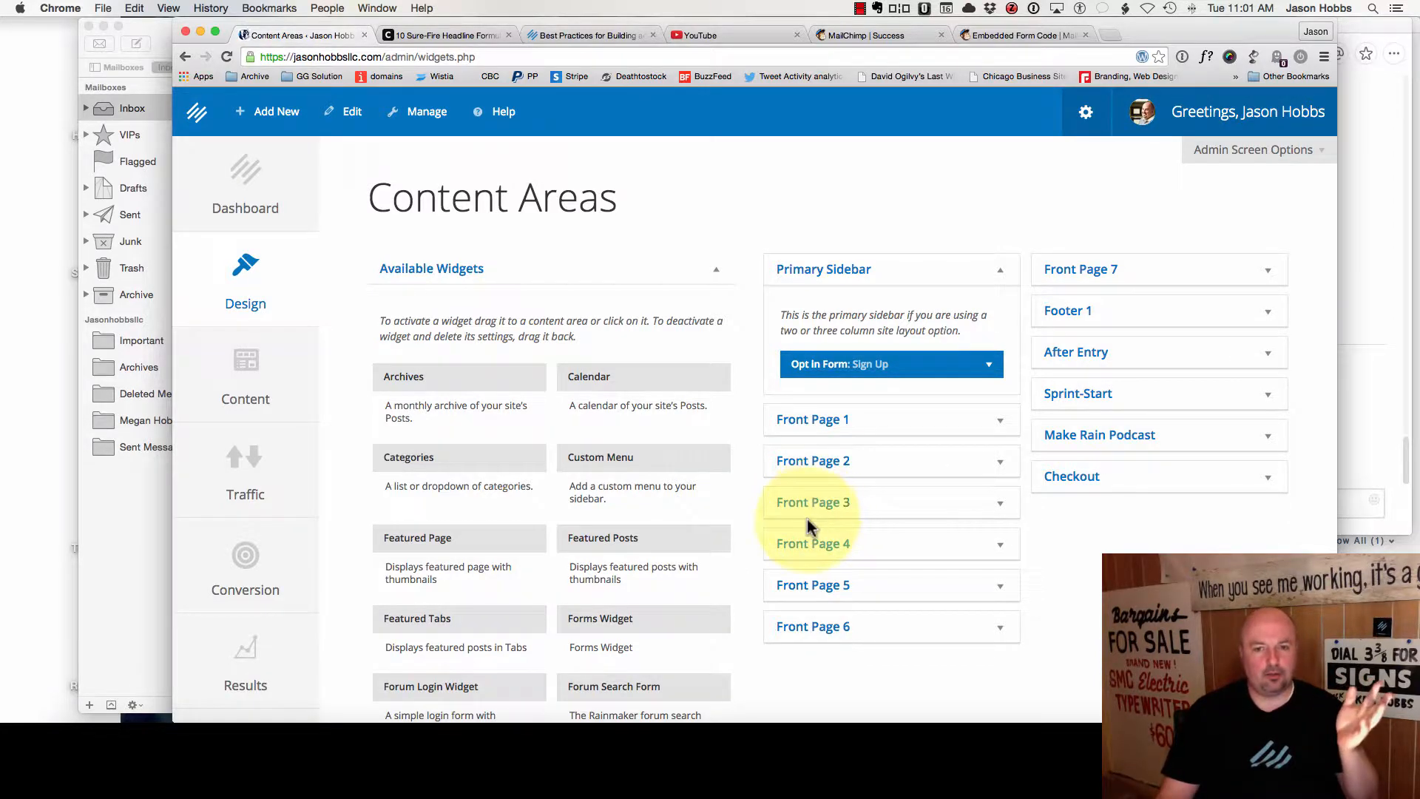
pyautogui.scroll(-20, 813, 522)
pyautogui.moveTo(406, 301); pyautogui.dragTo(402, 512)
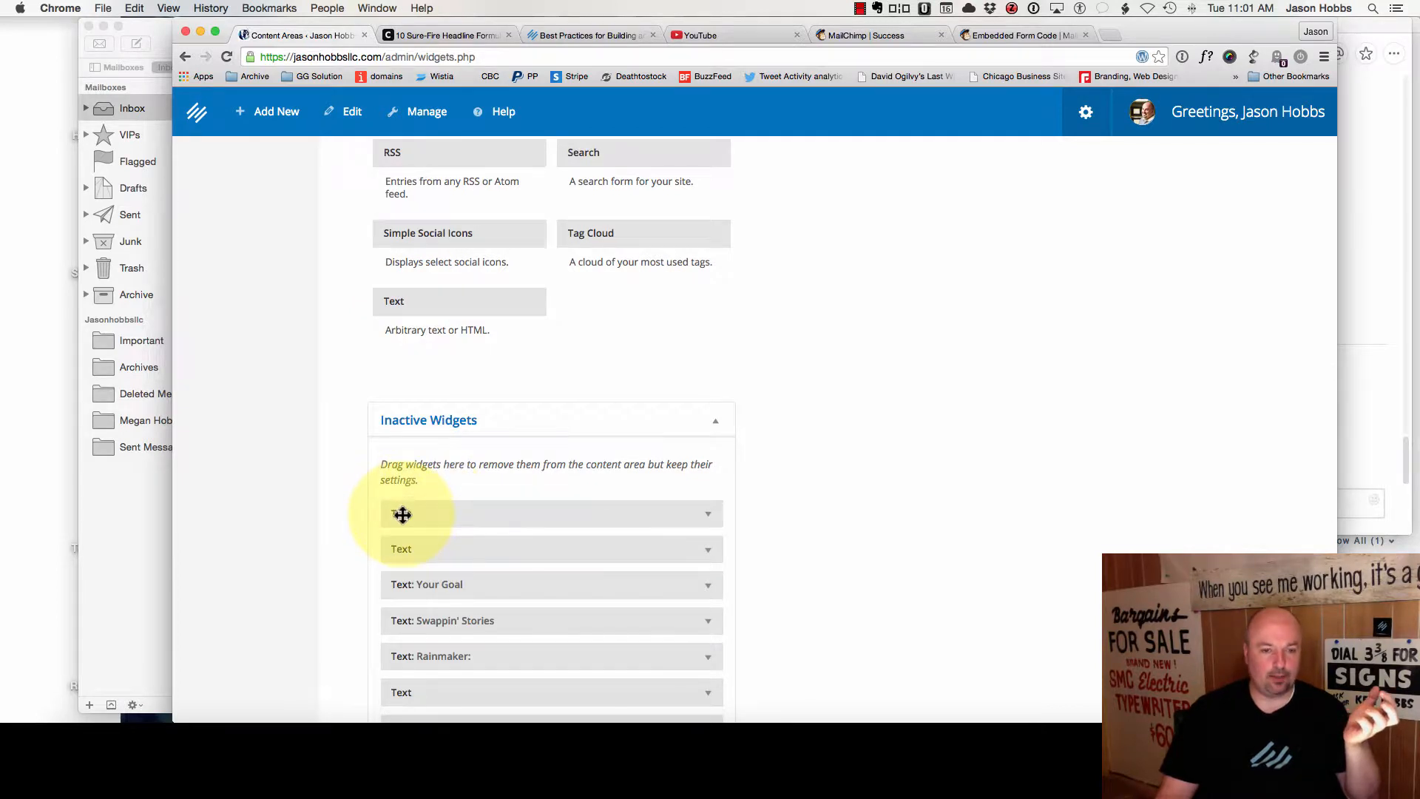
# - Paste the MailChimp embed code into the inactive Text widget's content
pyautogui.click(710, 518)
pyautogui.scroll(-5, 666, 518)
pyautogui.click(602, 506)
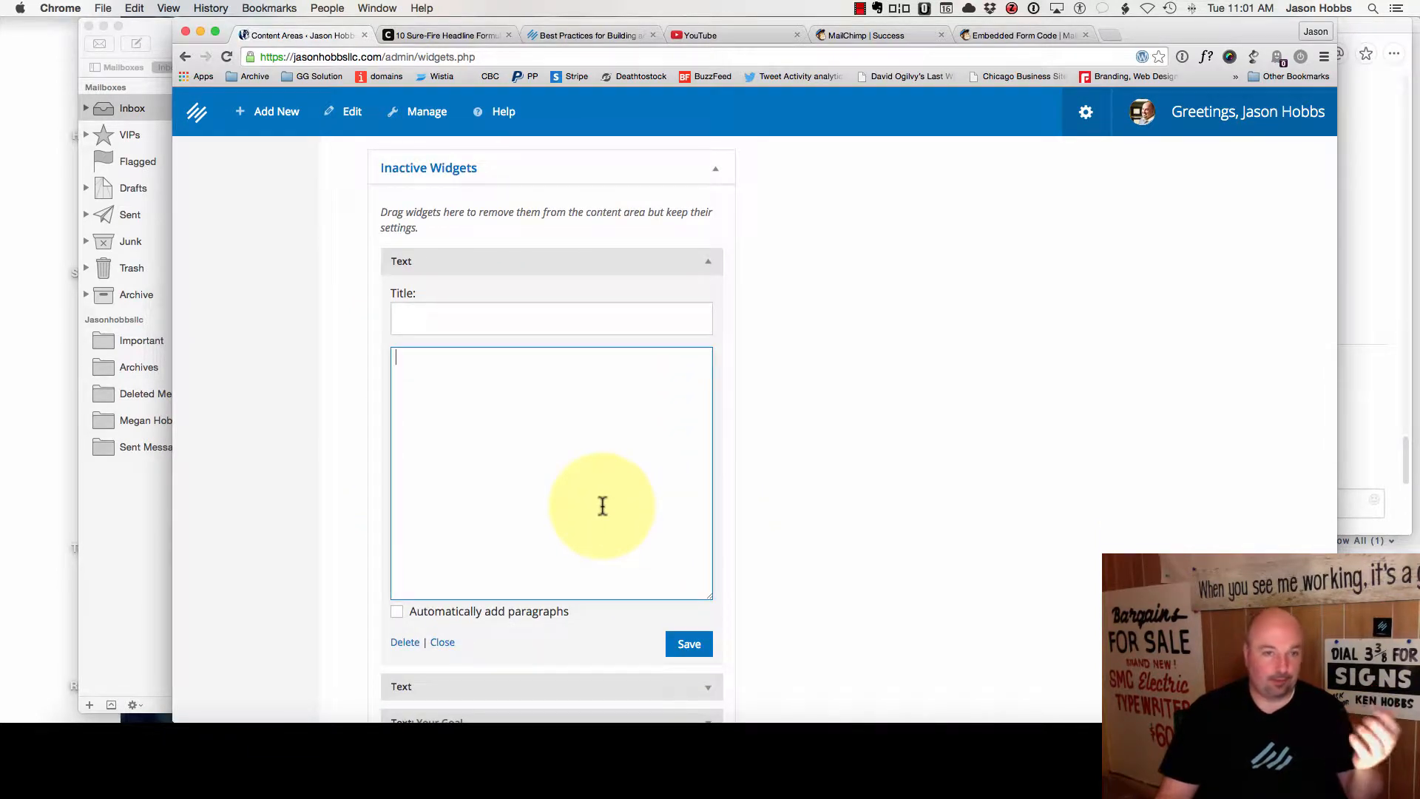
pyautogui.press('super+v')
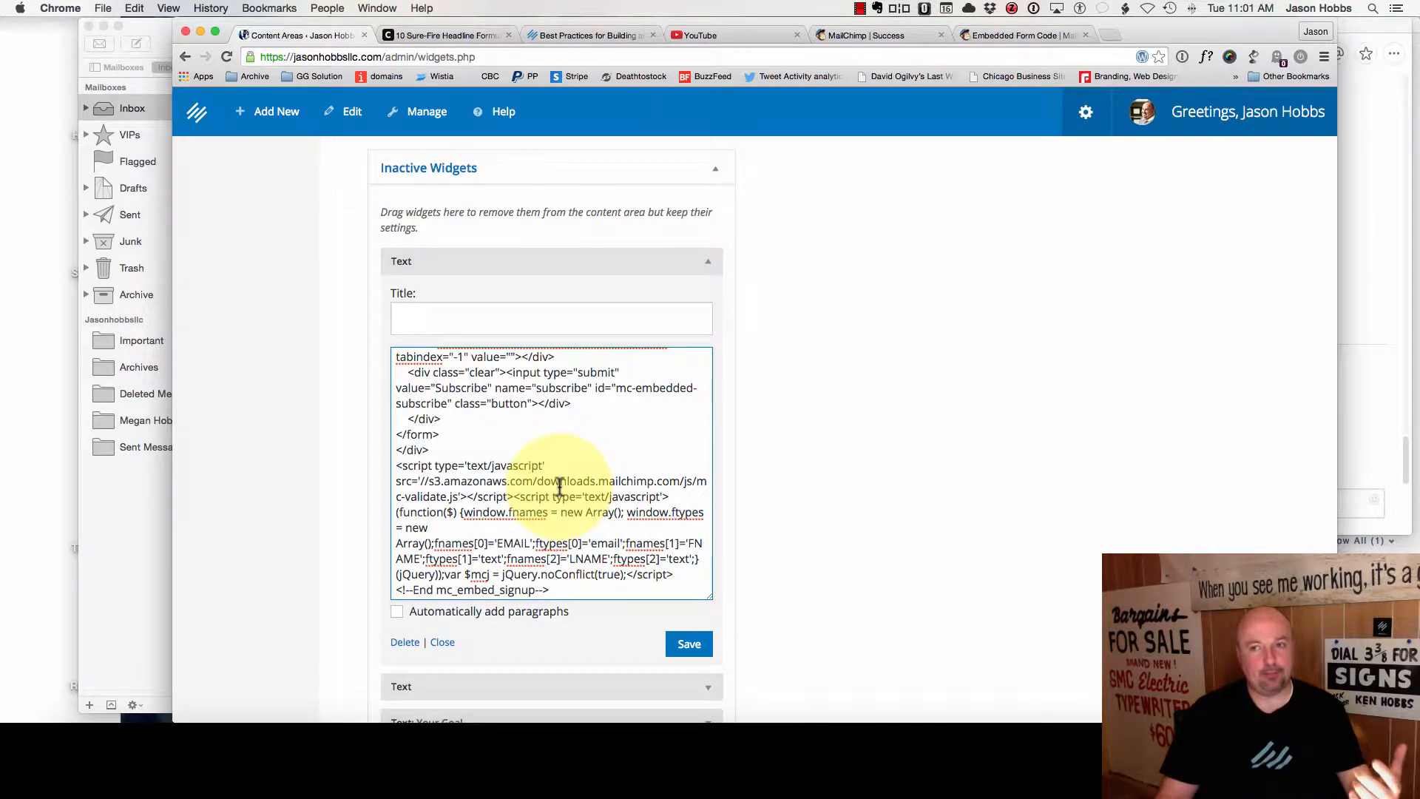
pyautogui.scroll(5, 560, 486)
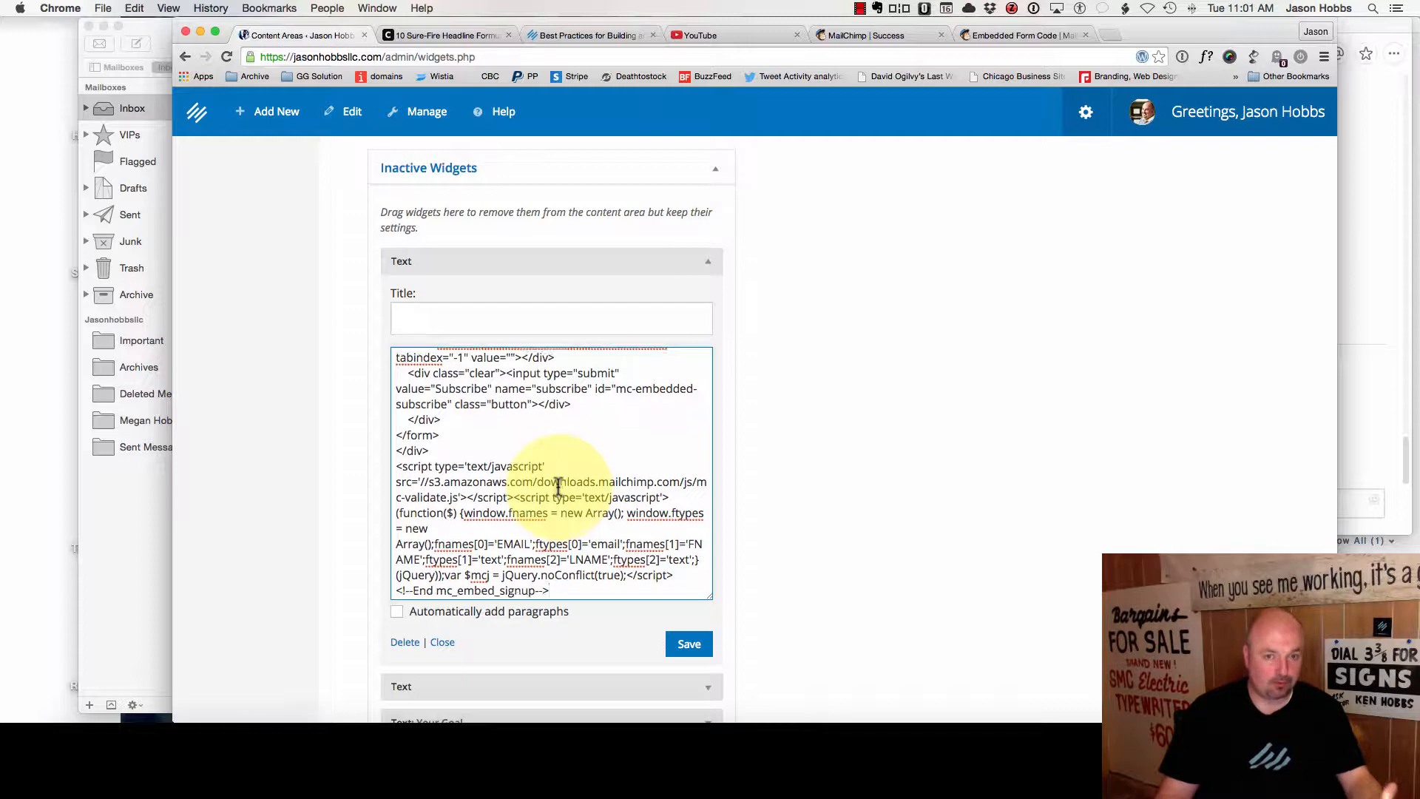
pyautogui.scroll(3, 564, 481)
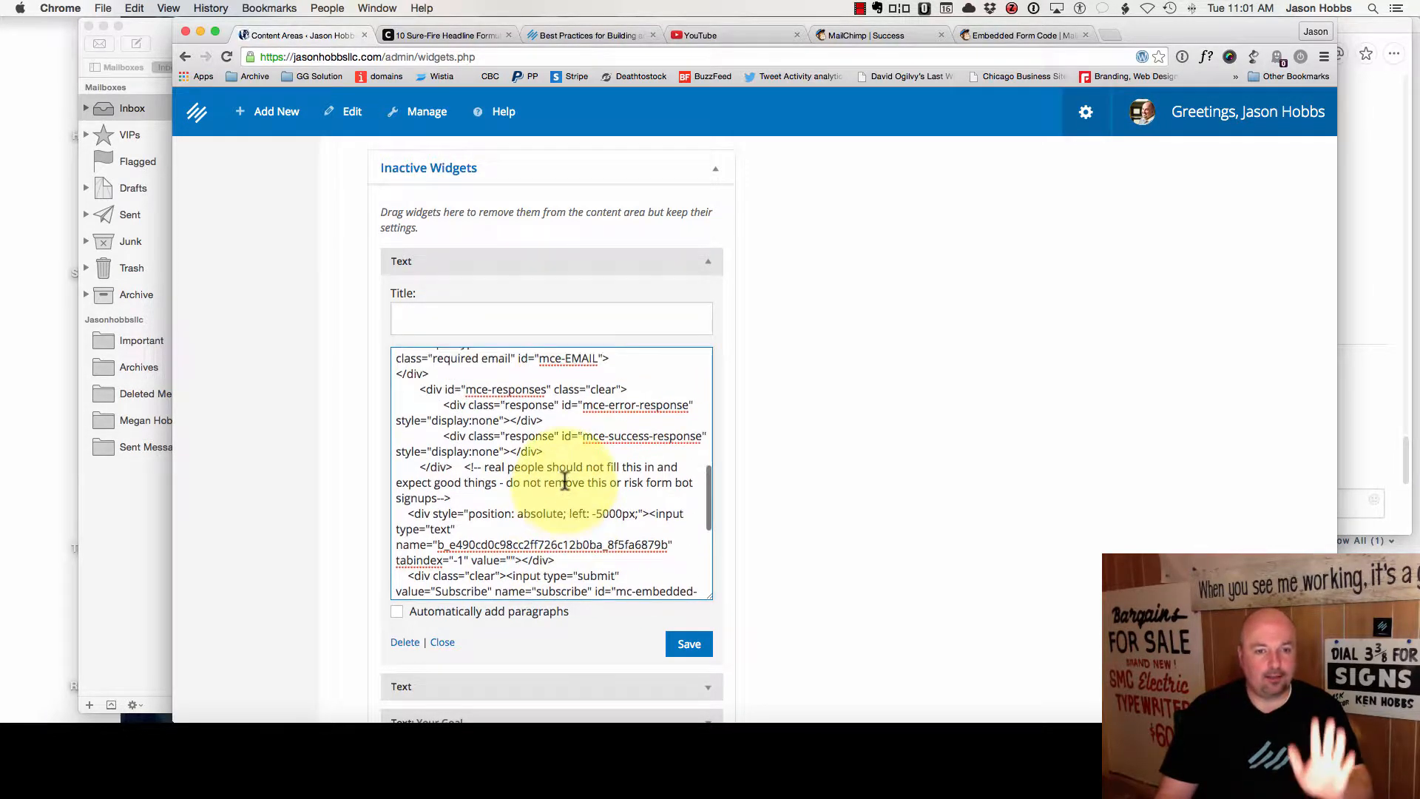
pyautogui.scroll(3, 570, 480)
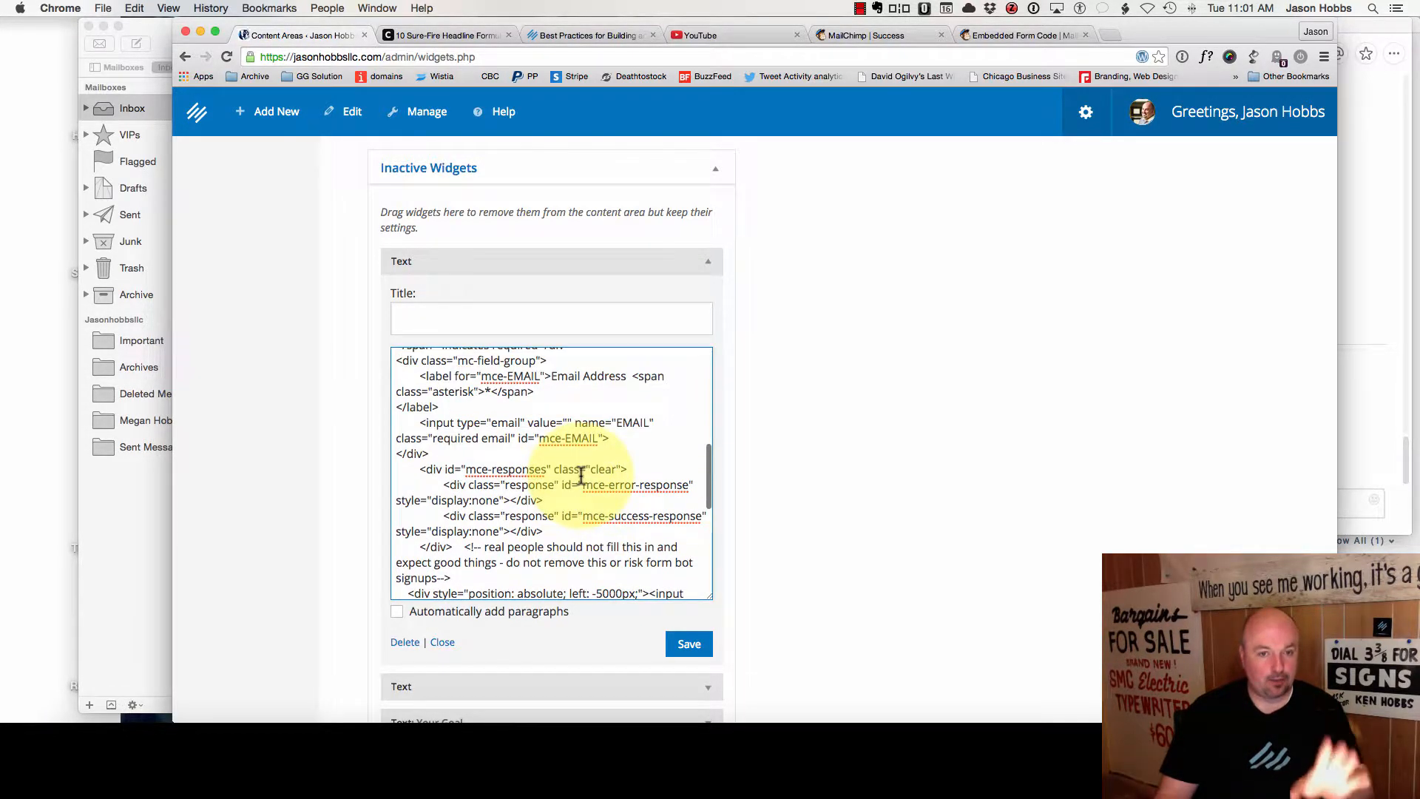
pyautogui.scroll(5, 570, 477)
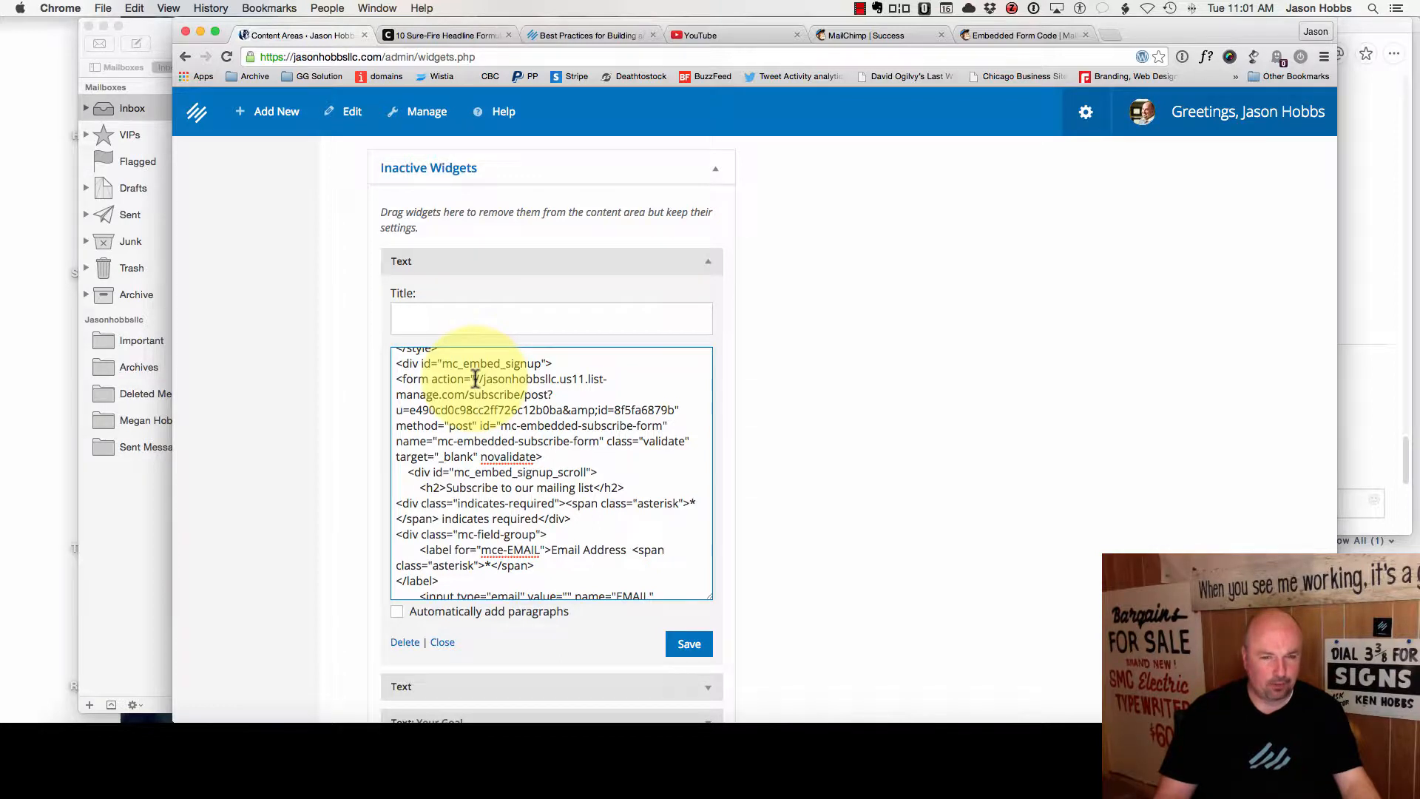
# - Cut the form action URL from the code and delete the temporary Text widget
pyautogui.moveTo(475, 378); pyautogui.dragTo(675, 403)
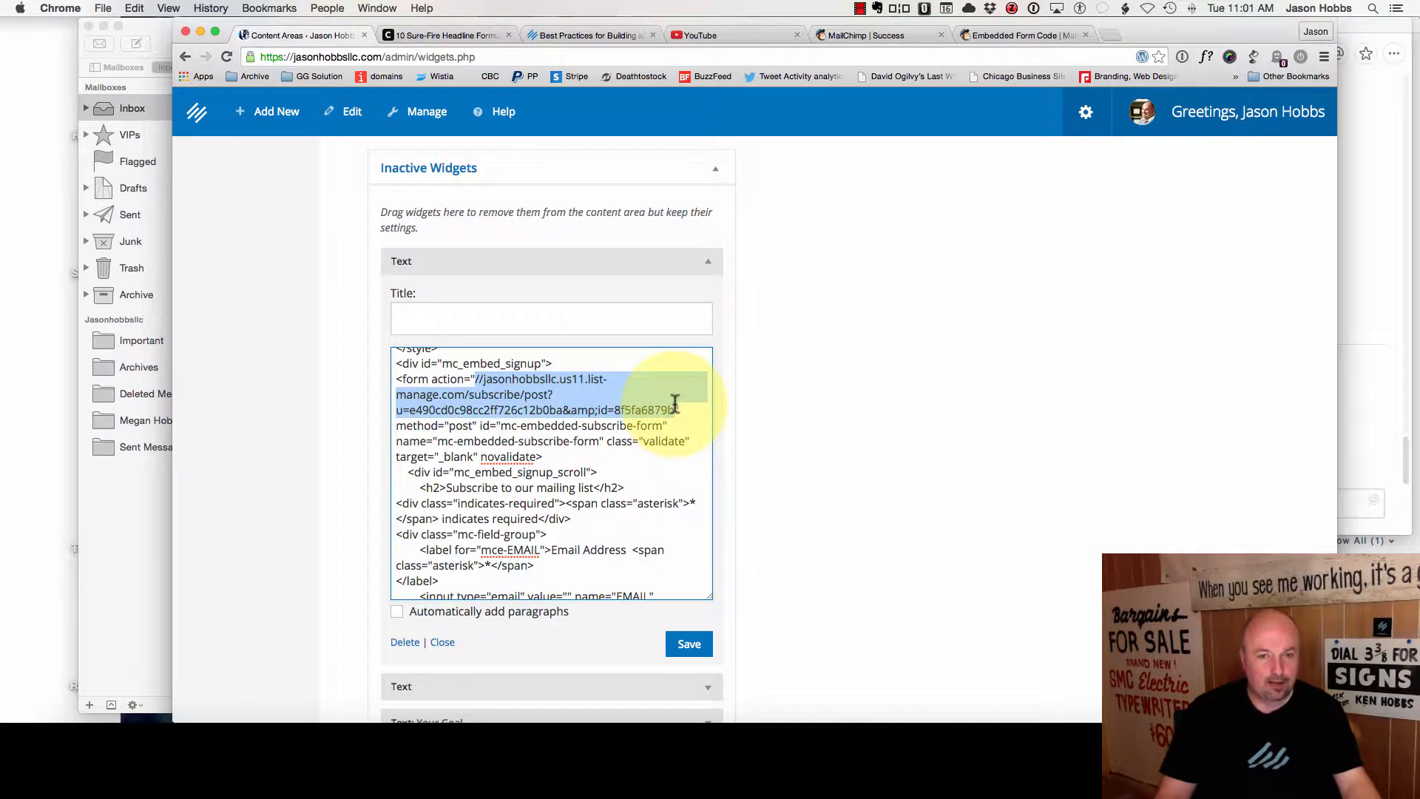
pyautogui.press('super+x')
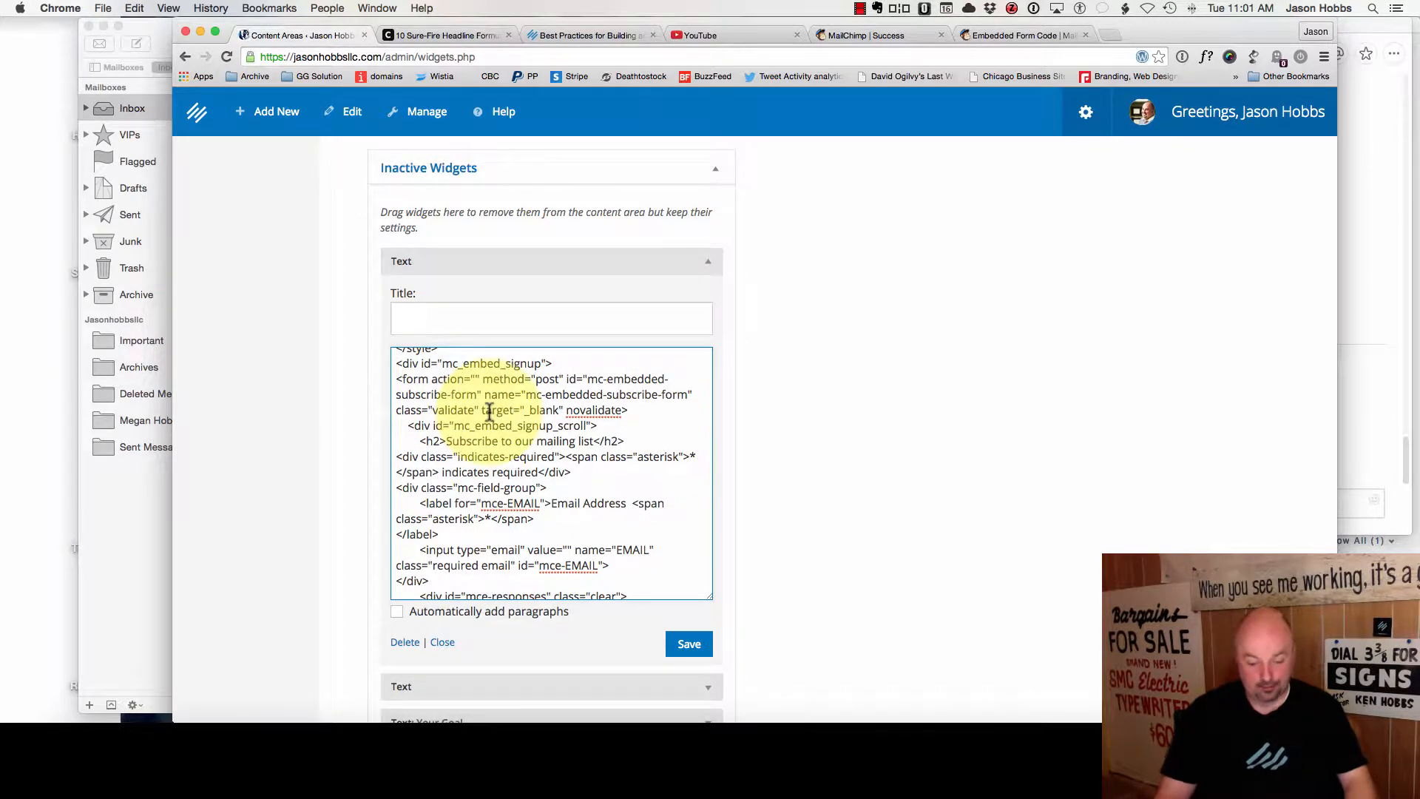
pyautogui.click(404, 643)
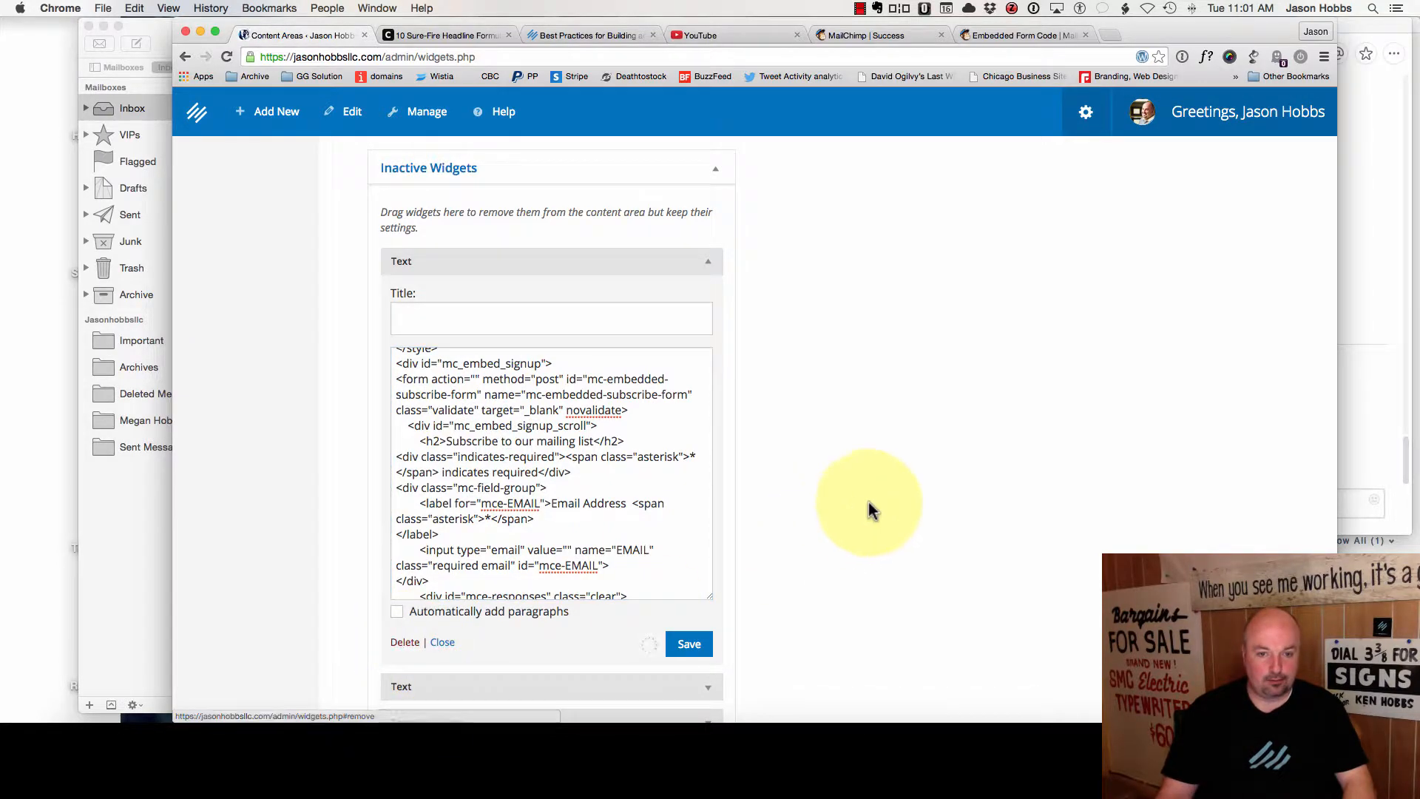
pyautogui.scroll(15, 887, 495)
pyautogui.scroll(-3, 452, 561)
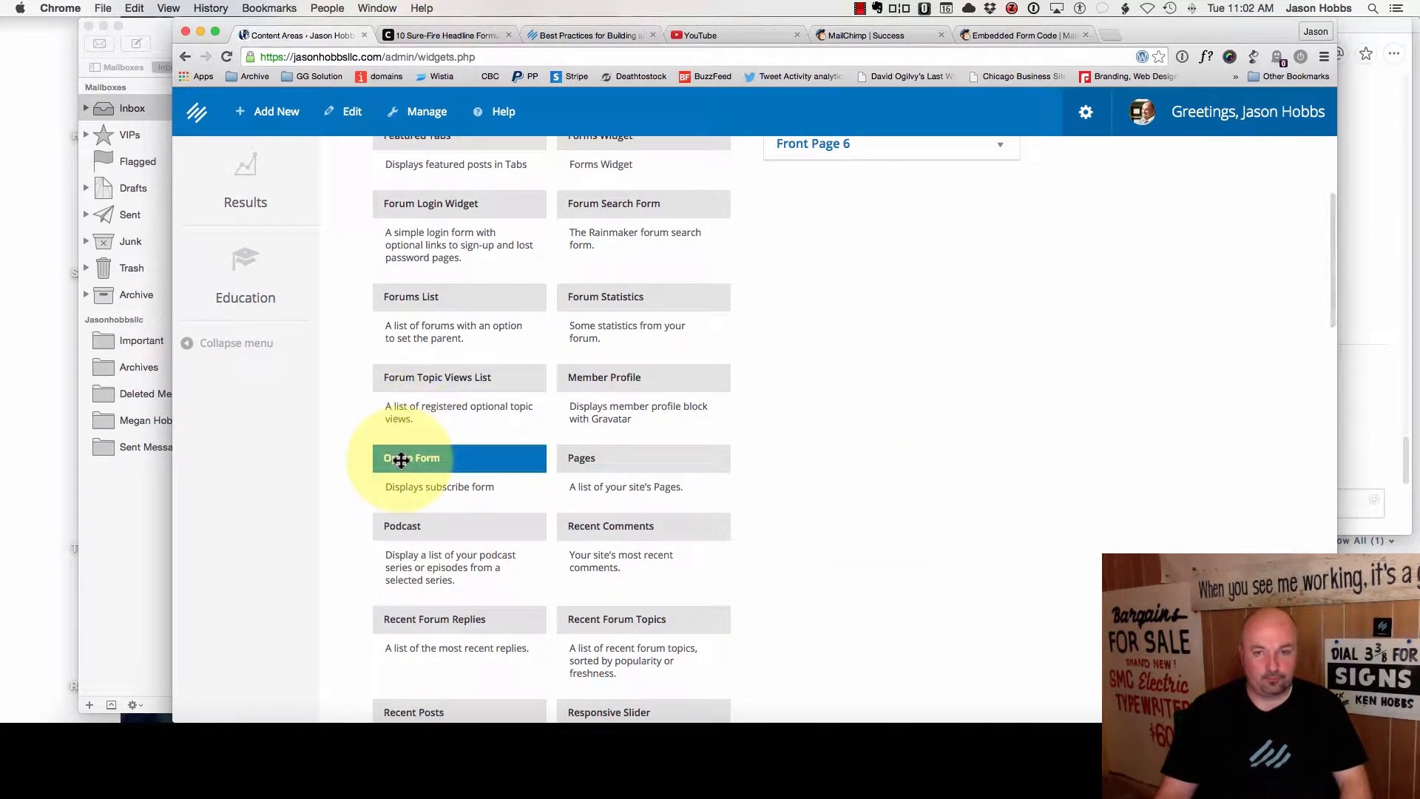
# - Paste the MailChimp subscribe URL into the Opt In Form's Form Action and begin entering EMAIL
pyautogui.scroll(5, 847, 470)
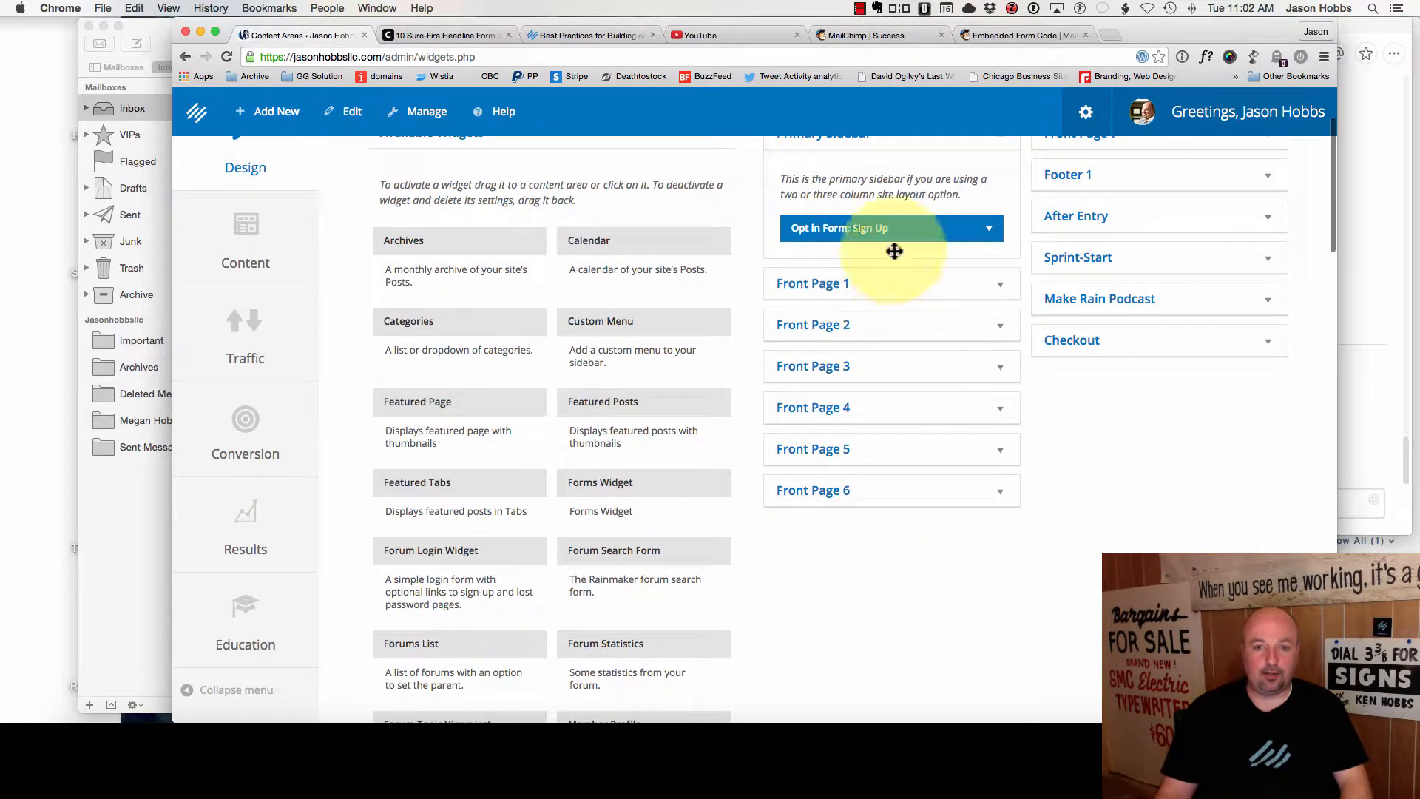
pyautogui.click(988, 229)
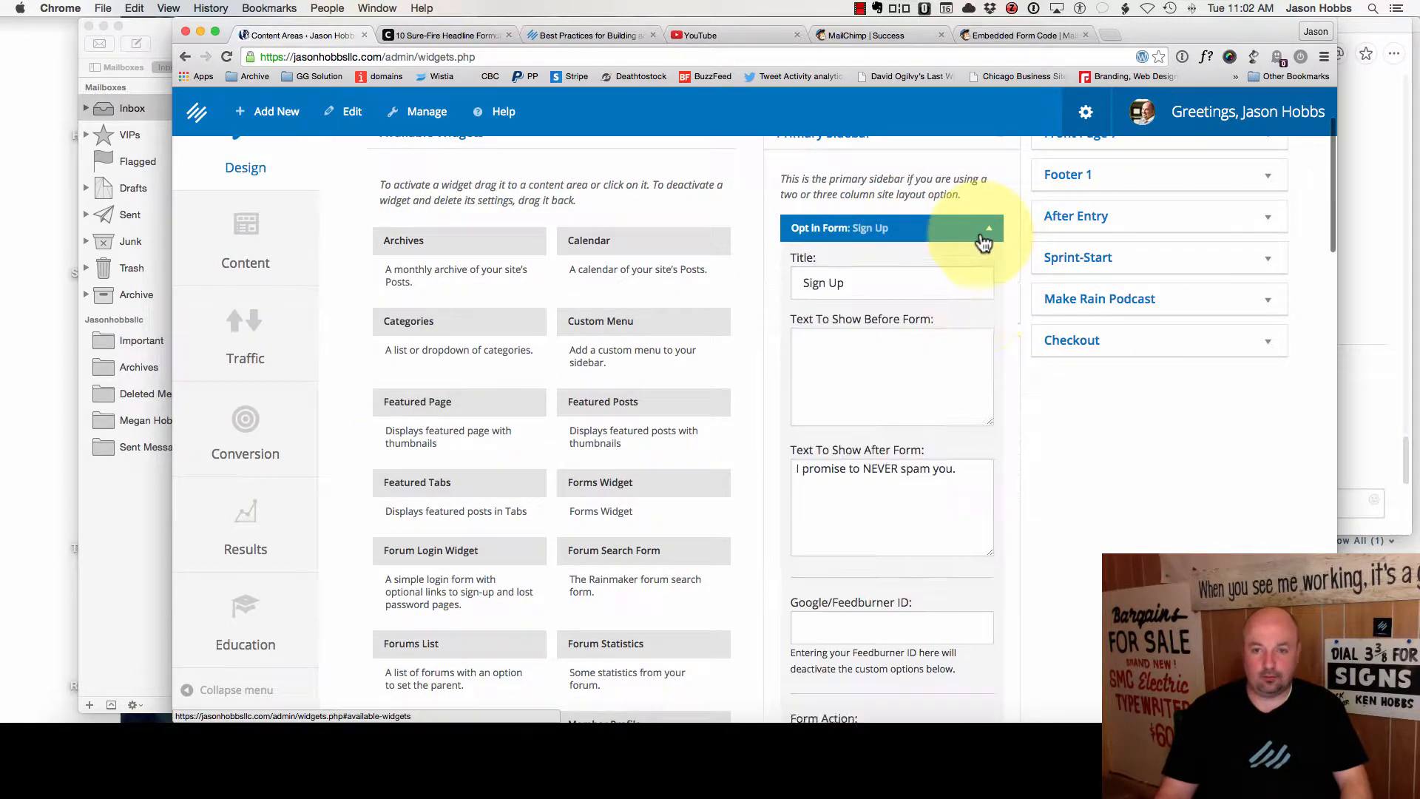
pyautogui.click(843, 487)
pyautogui.scroll(-4, 843, 492)
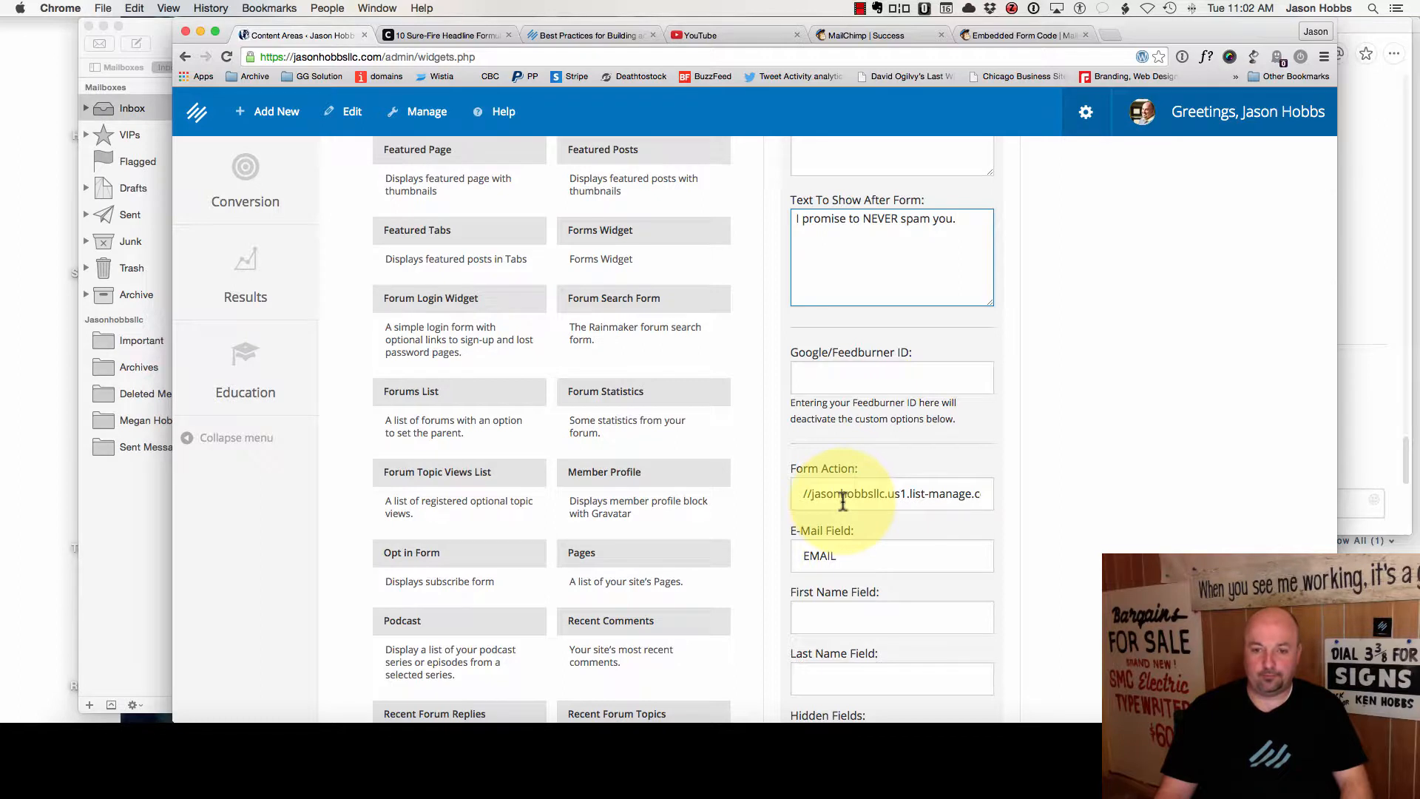
pyautogui.tripleClick(845, 494)
pyautogui.press('super+v')
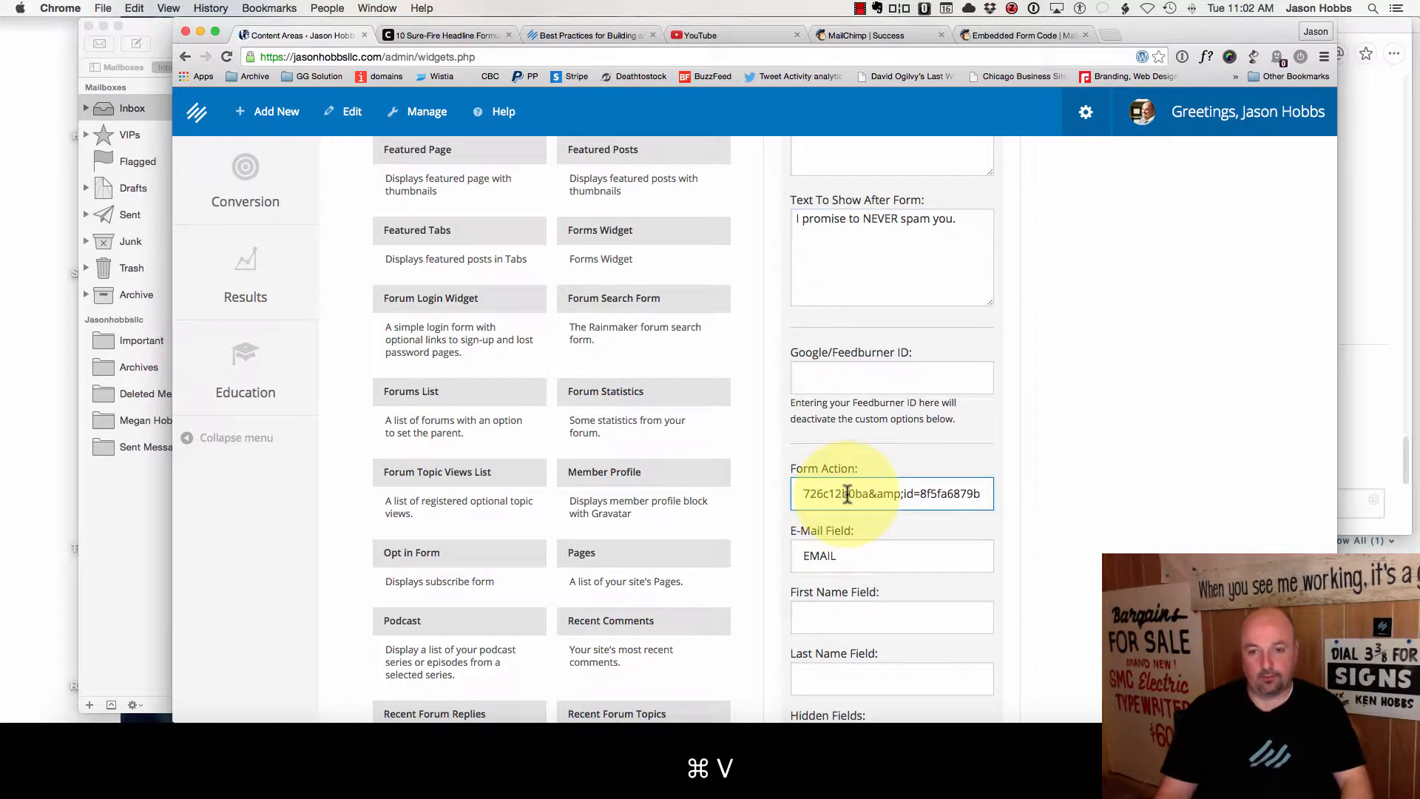
pyautogui.press('Tab')
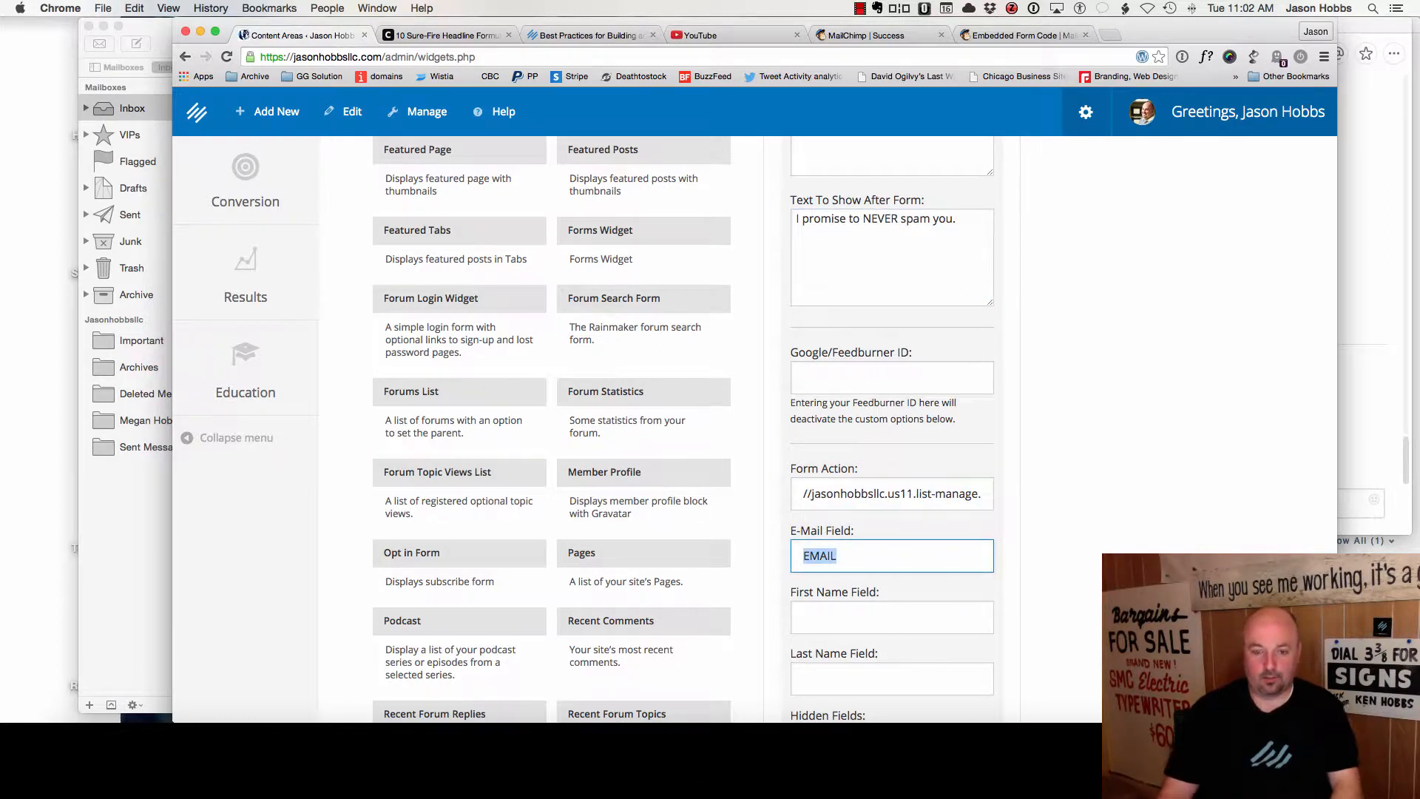
pyautogui.write('EM')
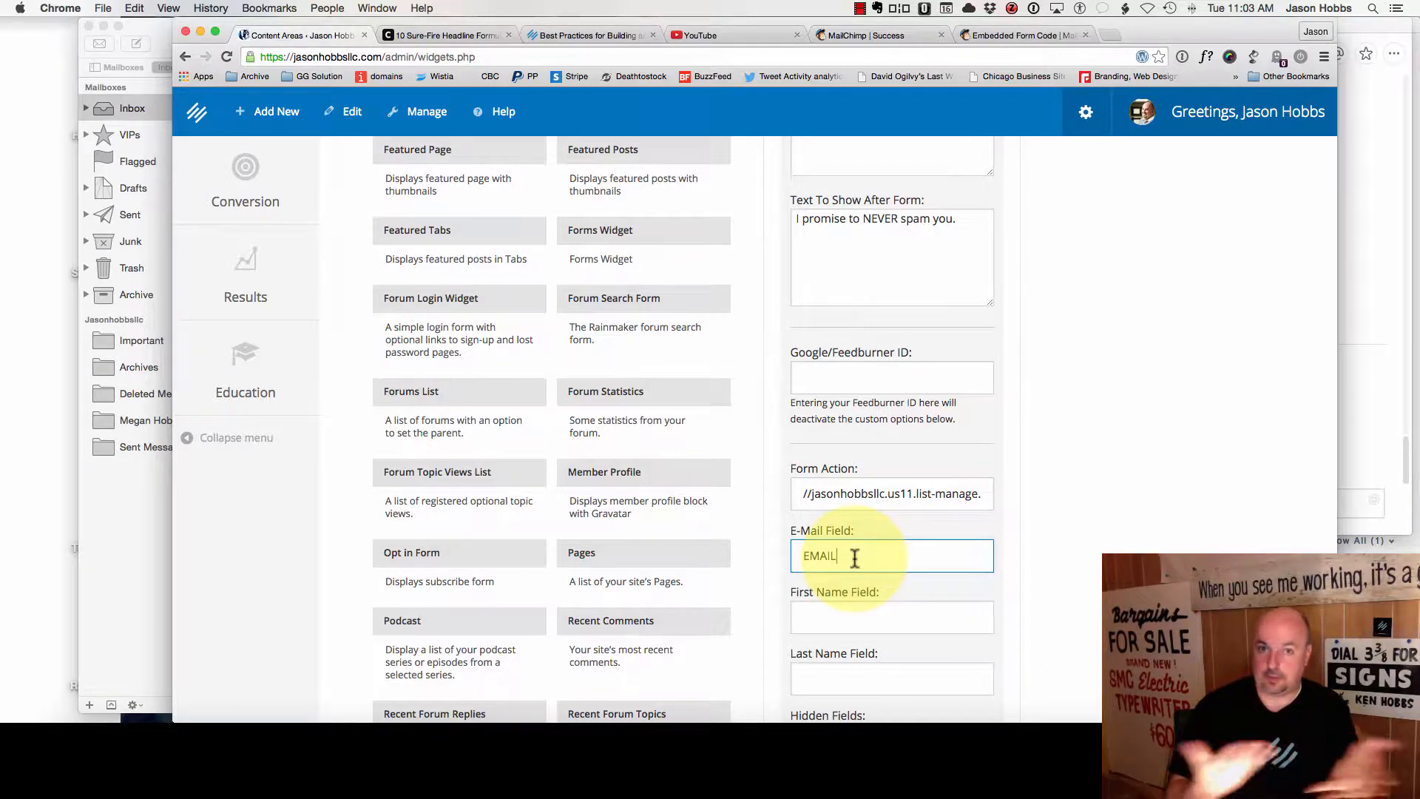
pyautogui.scroll(-5, 858, 534)
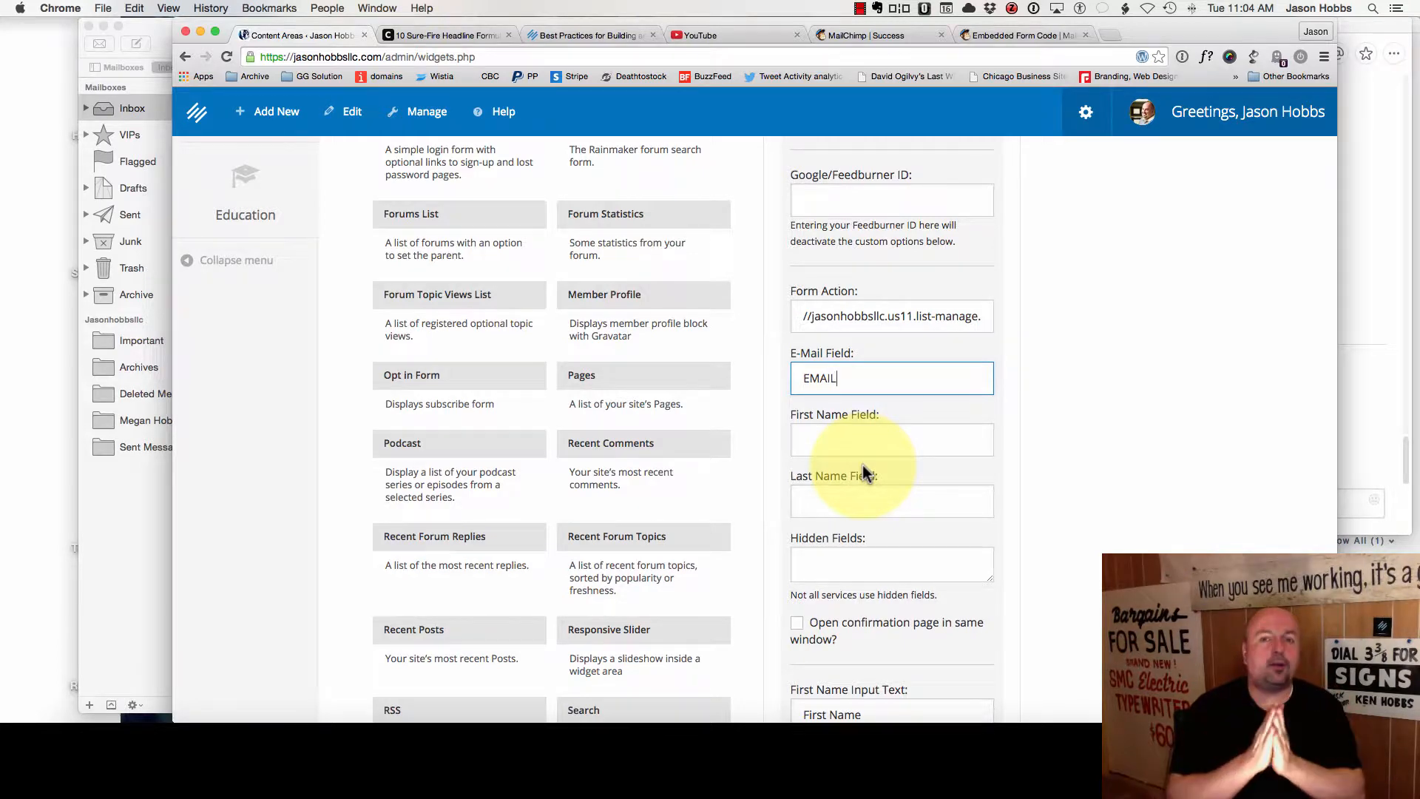
# - Select the 'Sign Up' Opt In Form Title and start typing 'You get…' over it
pyautogui.scroll(-4, 863, 465)
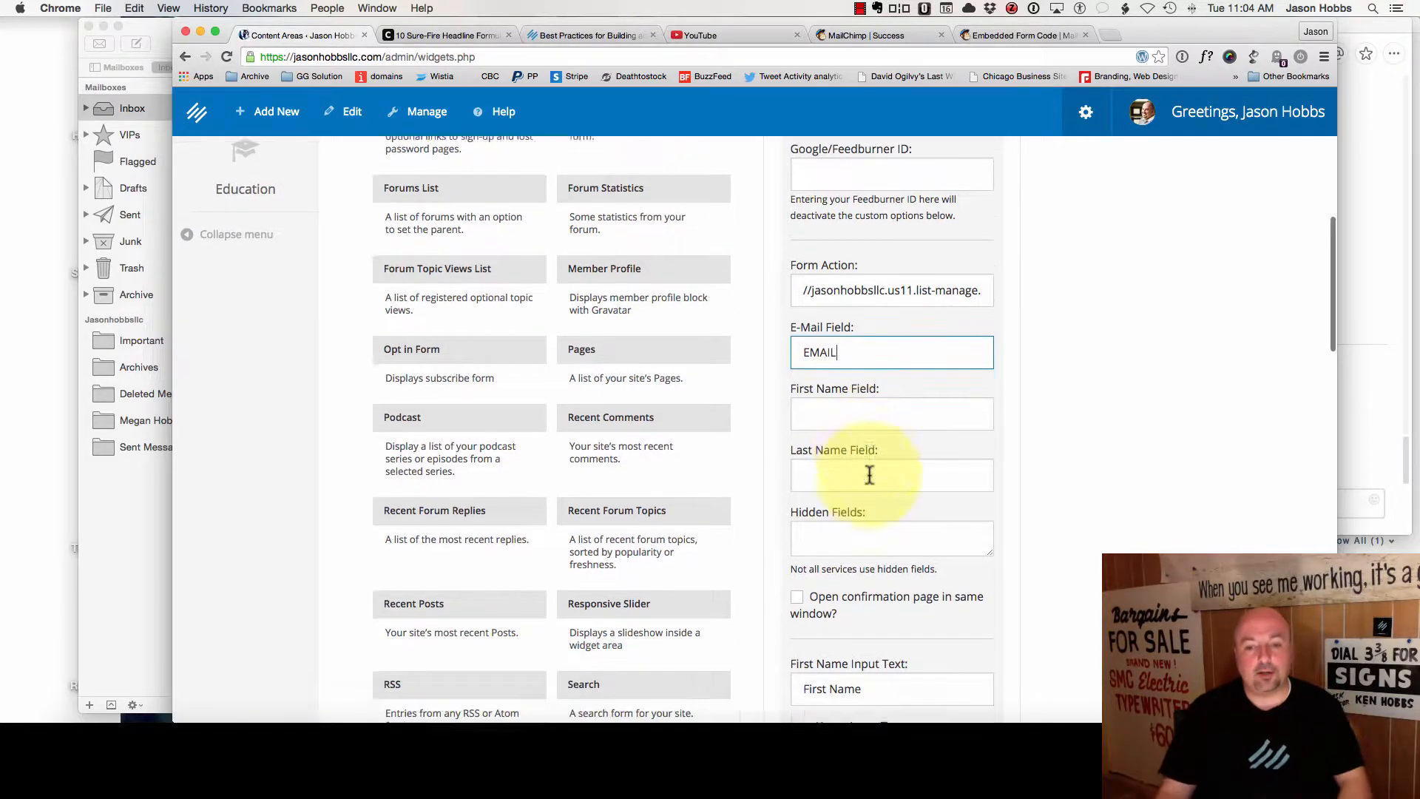
pyautogui.scroll(-4, 880, 473)
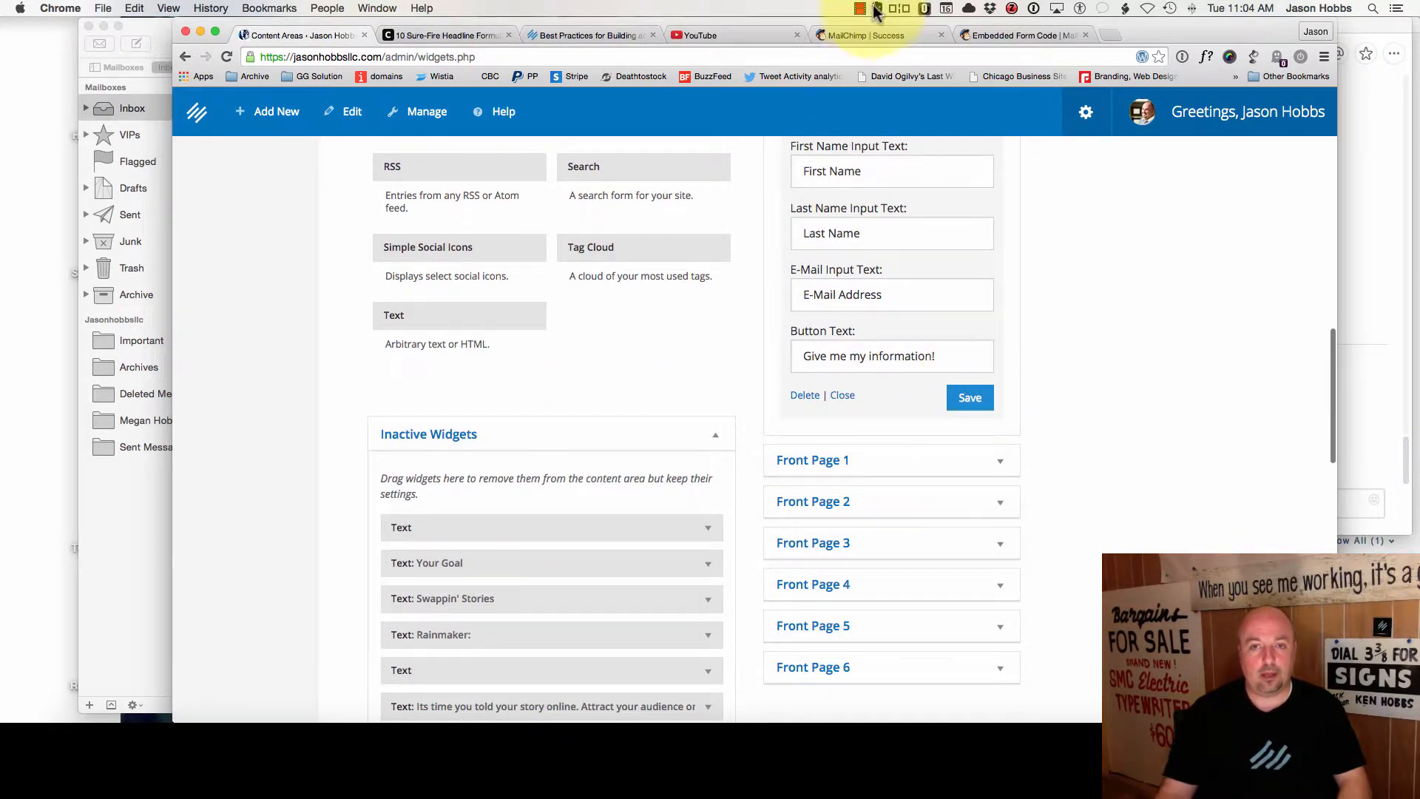
pyautogui.scroll(6, 957, 325)
pyautogui.scroll(7, 954, 323)
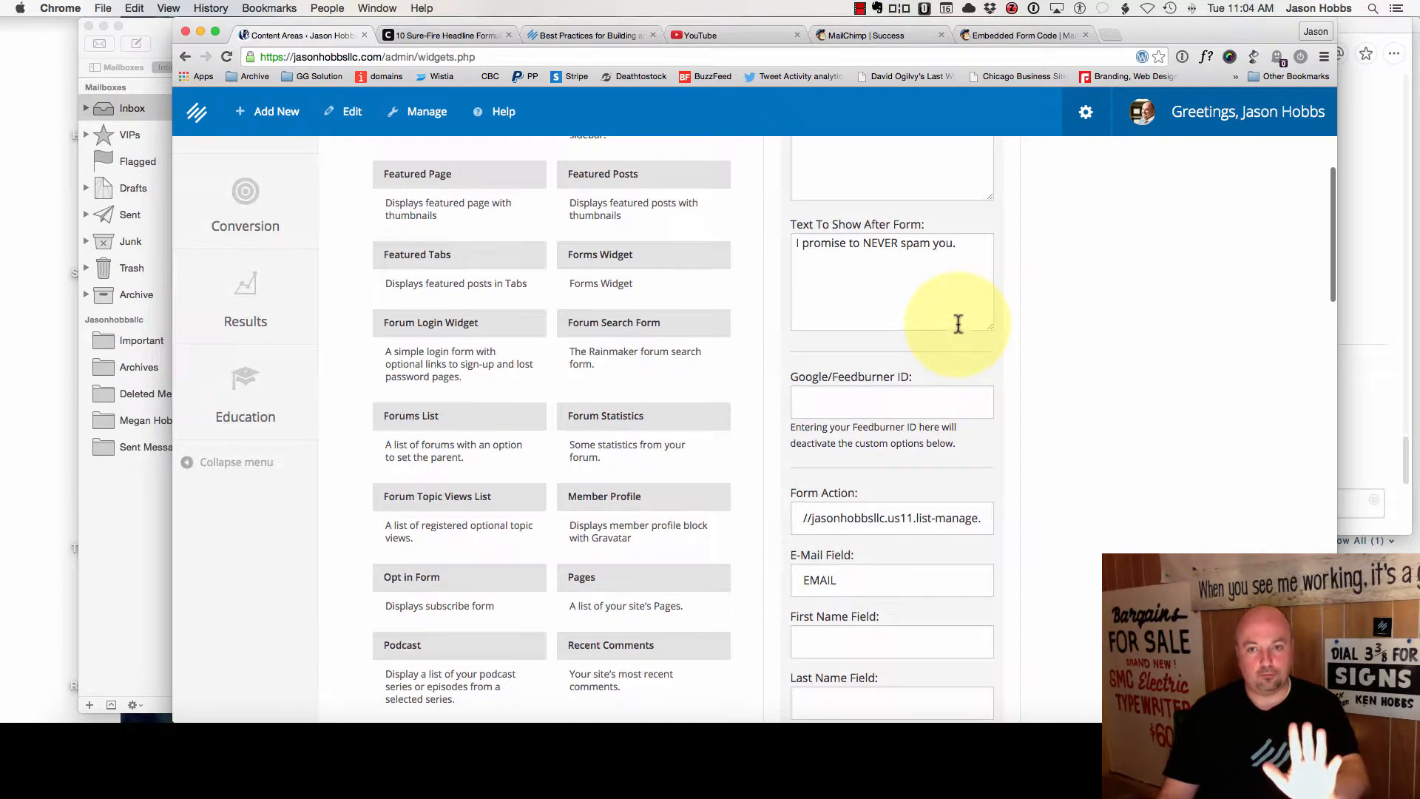
pyautogui.scroll(1, 938, 318)
pyautogui.tripleClick(859, 272)
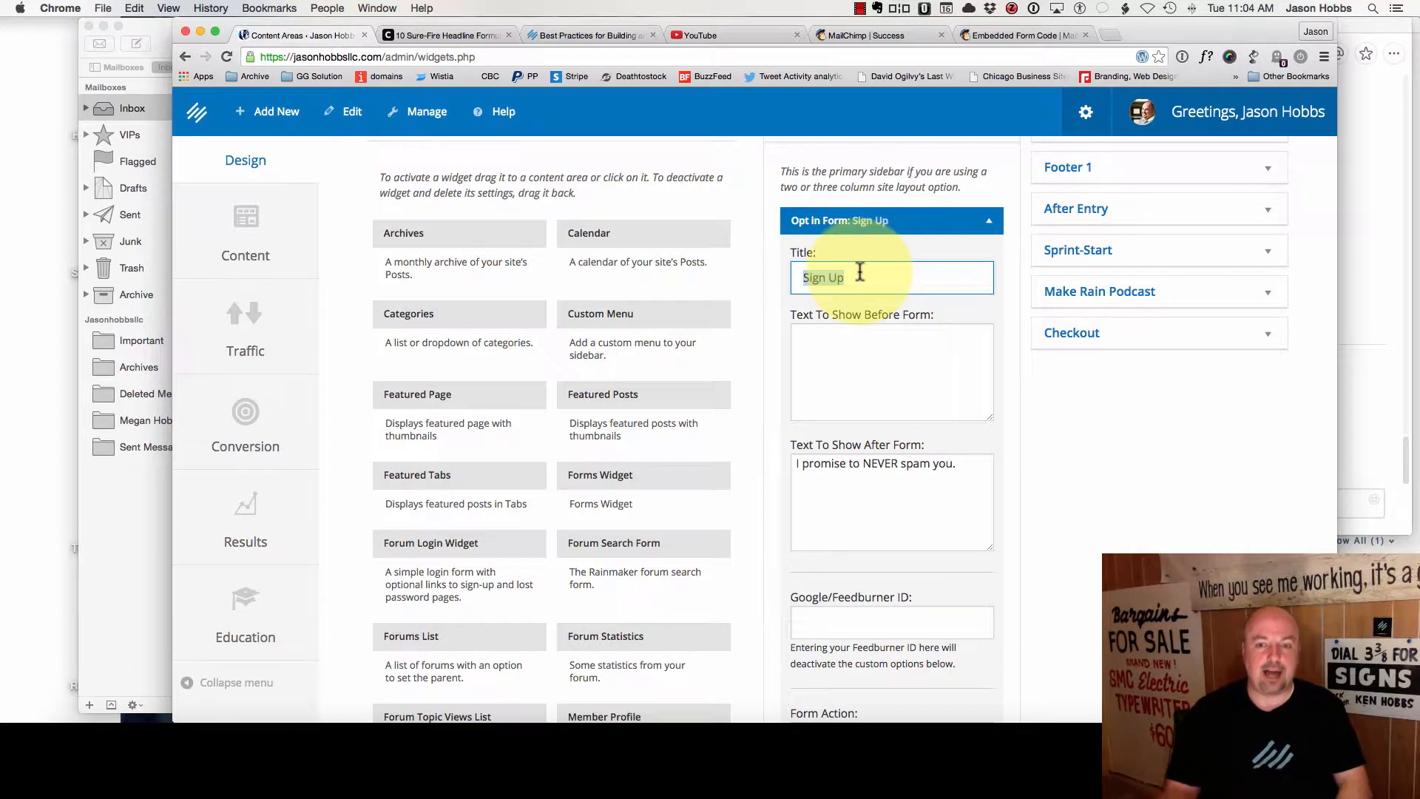
pyautogui.write('You get ______ for s')
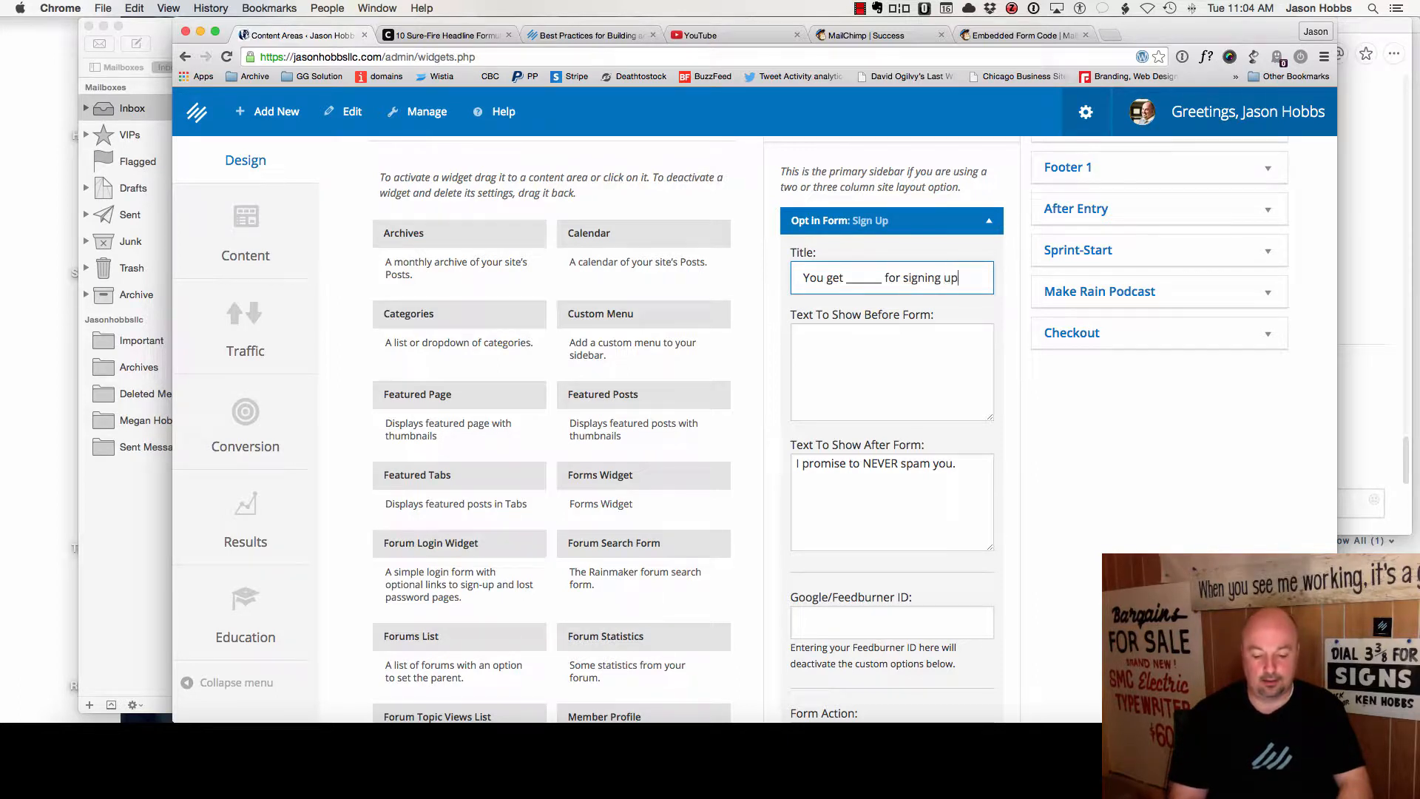
# - Begin rewording the before-form text, replacing the word 'All' with 'I'
pyautogui.press('Tab')
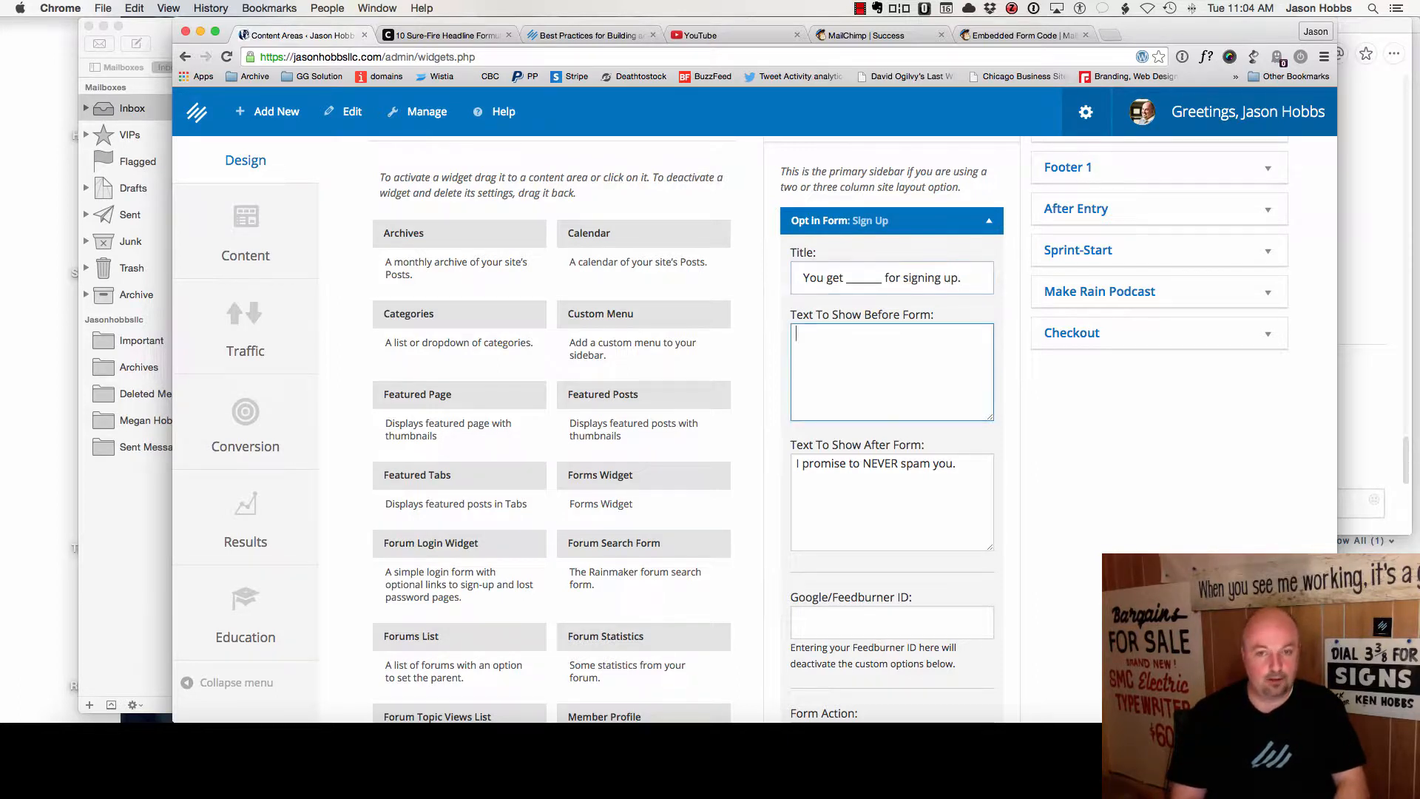
pyautogui.write('A')
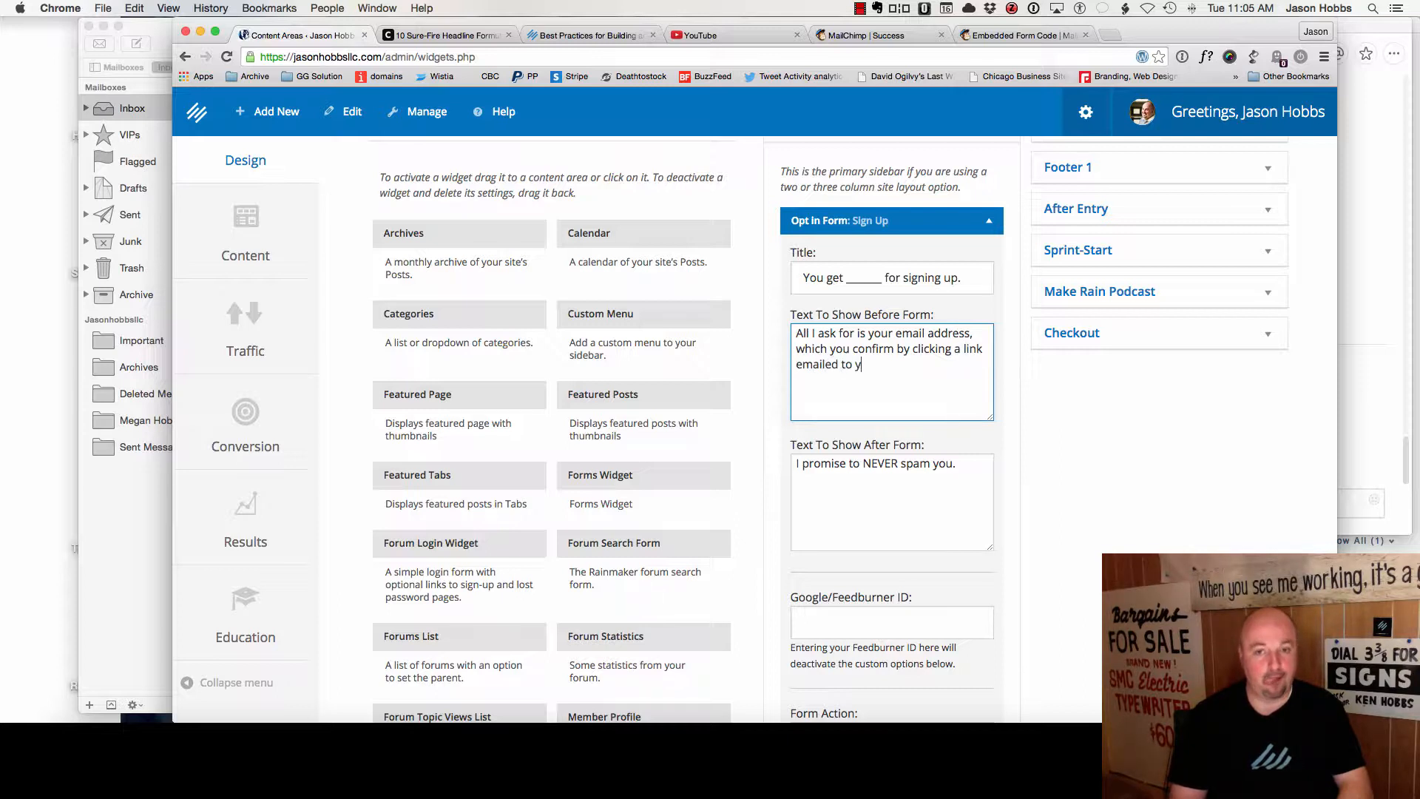
pyautogui.write('ou submit.')
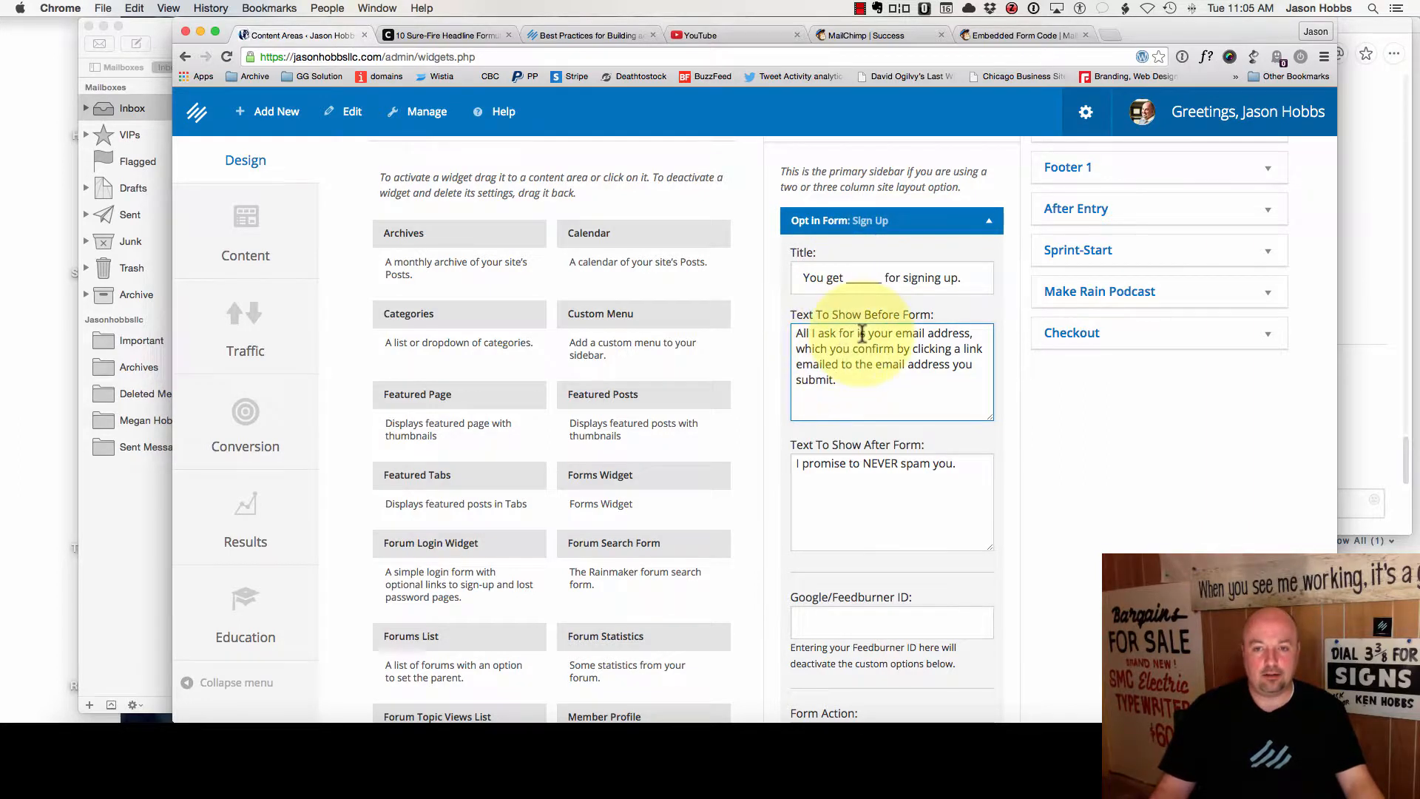
pyautogui.doubleClick(805, 334)
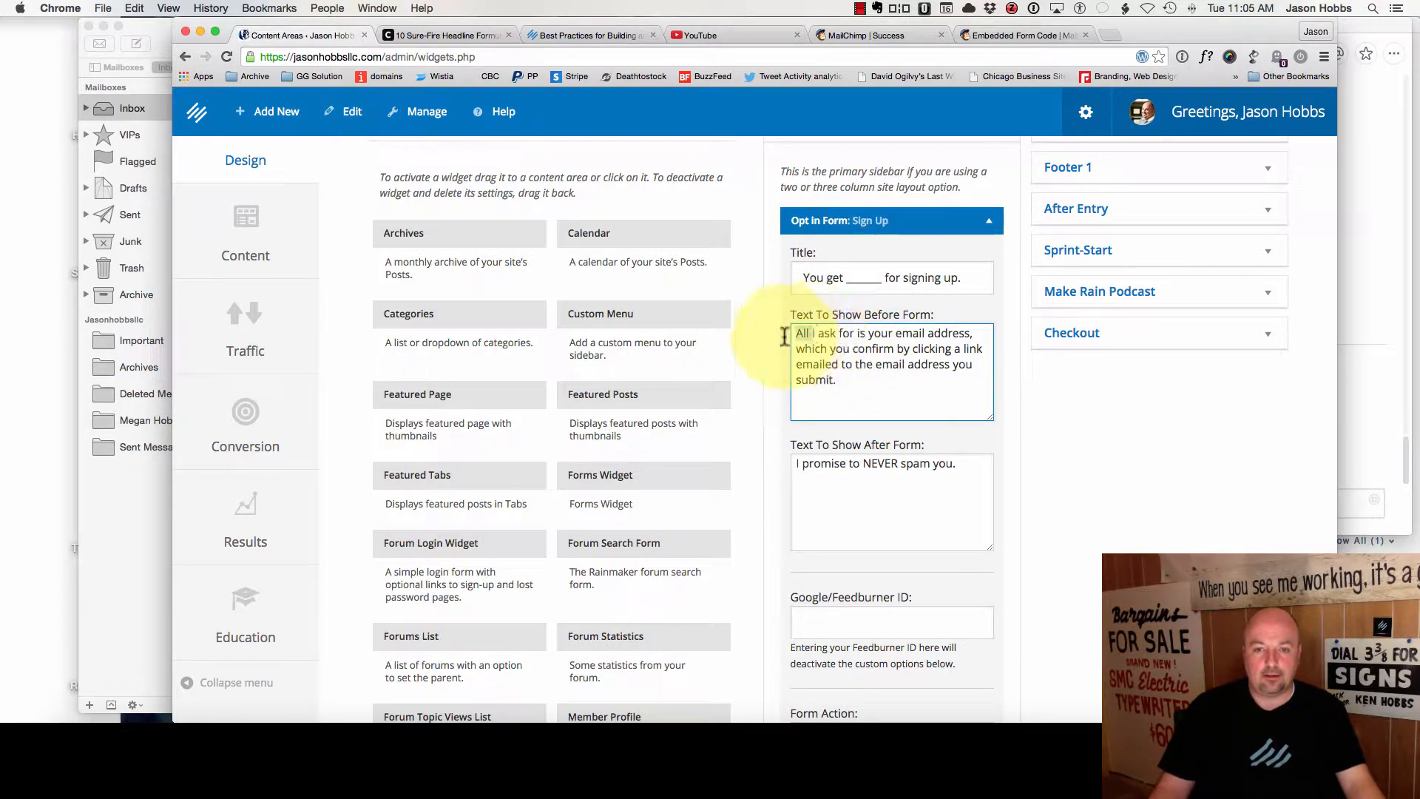
pyautogui.write('I')
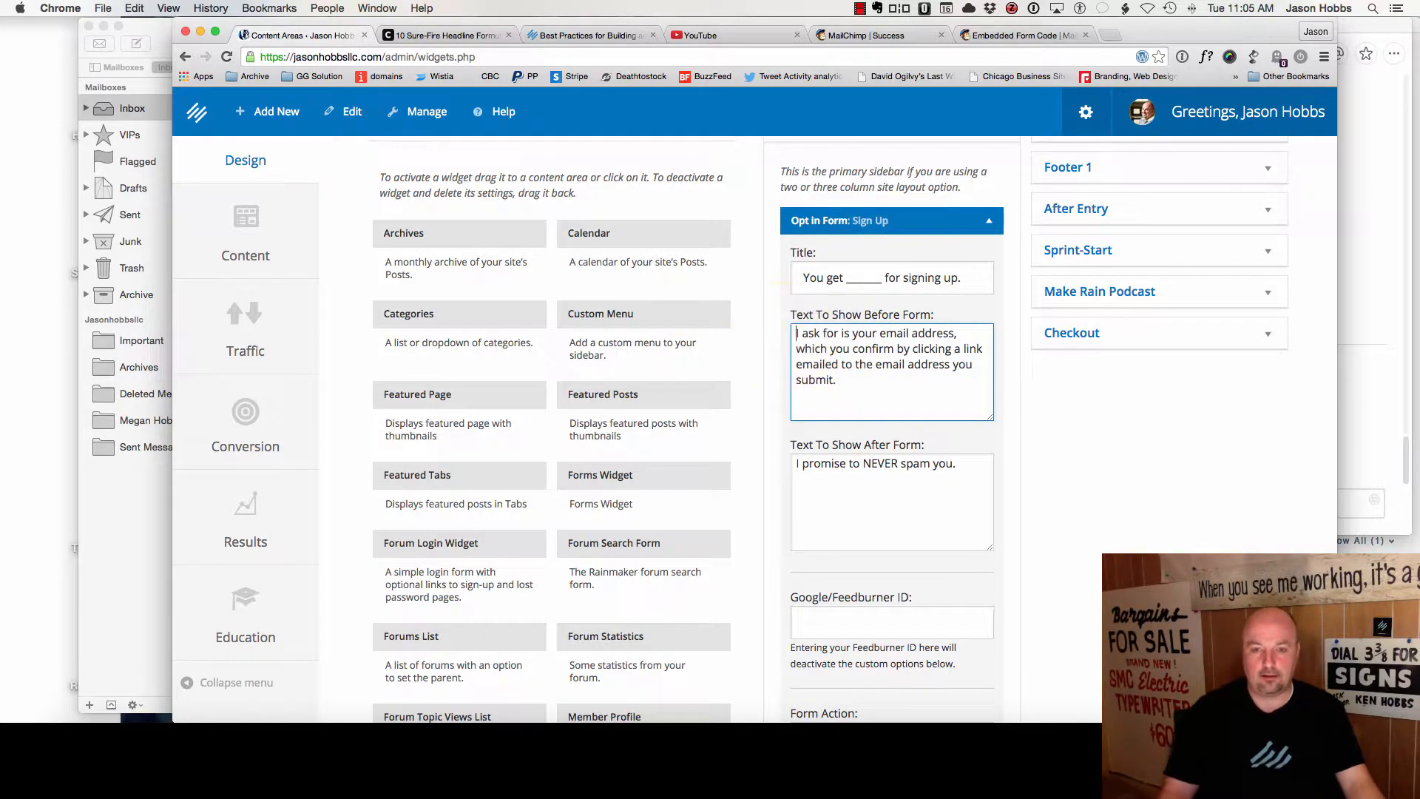
# - Delete 'is', insert 'agree to' before confirm, and add 'automatically' before 'to'
pyautogui.doubleClick(845, 334)
pyautogui.press('BackSpace')
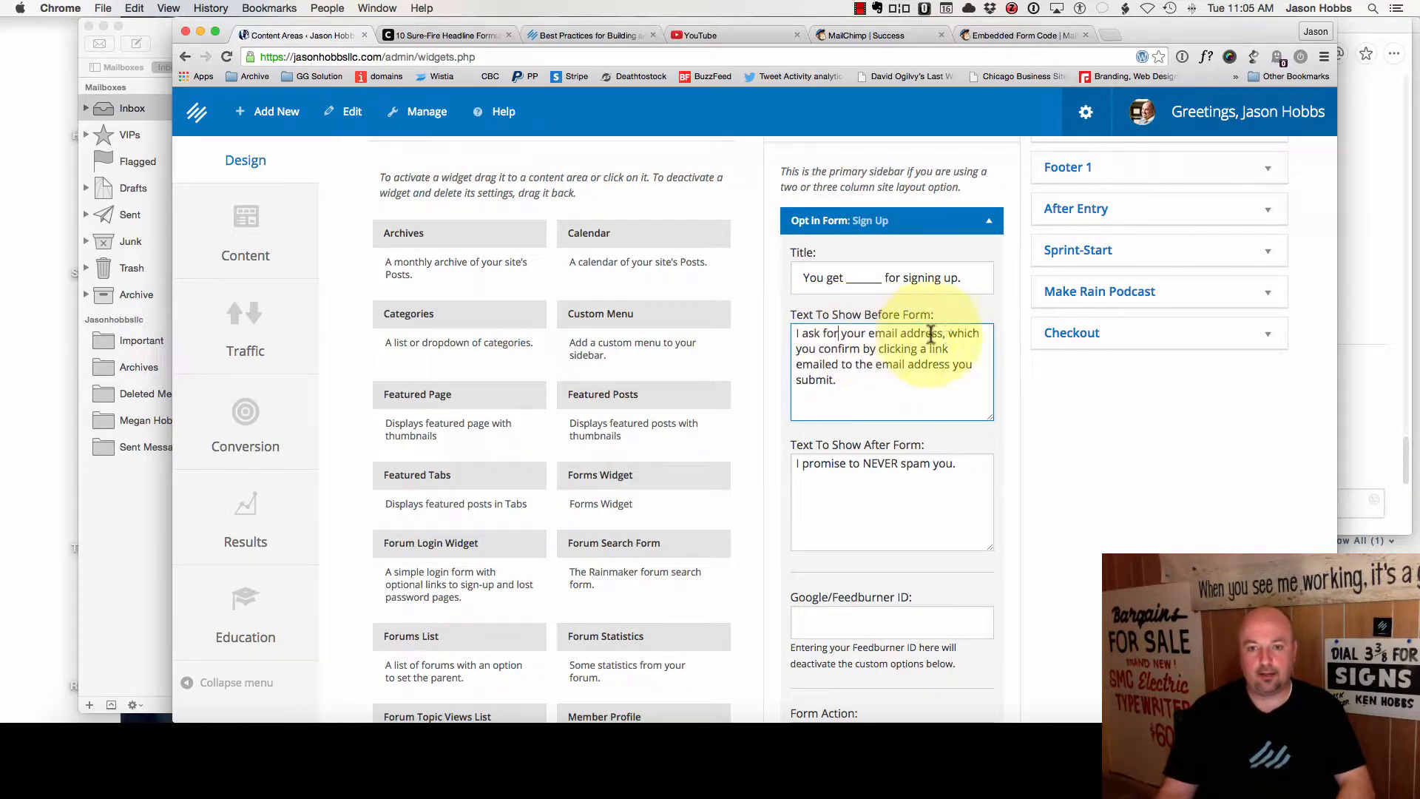
pyautogui.click(821, 349)
pyautogui.write('agree to')
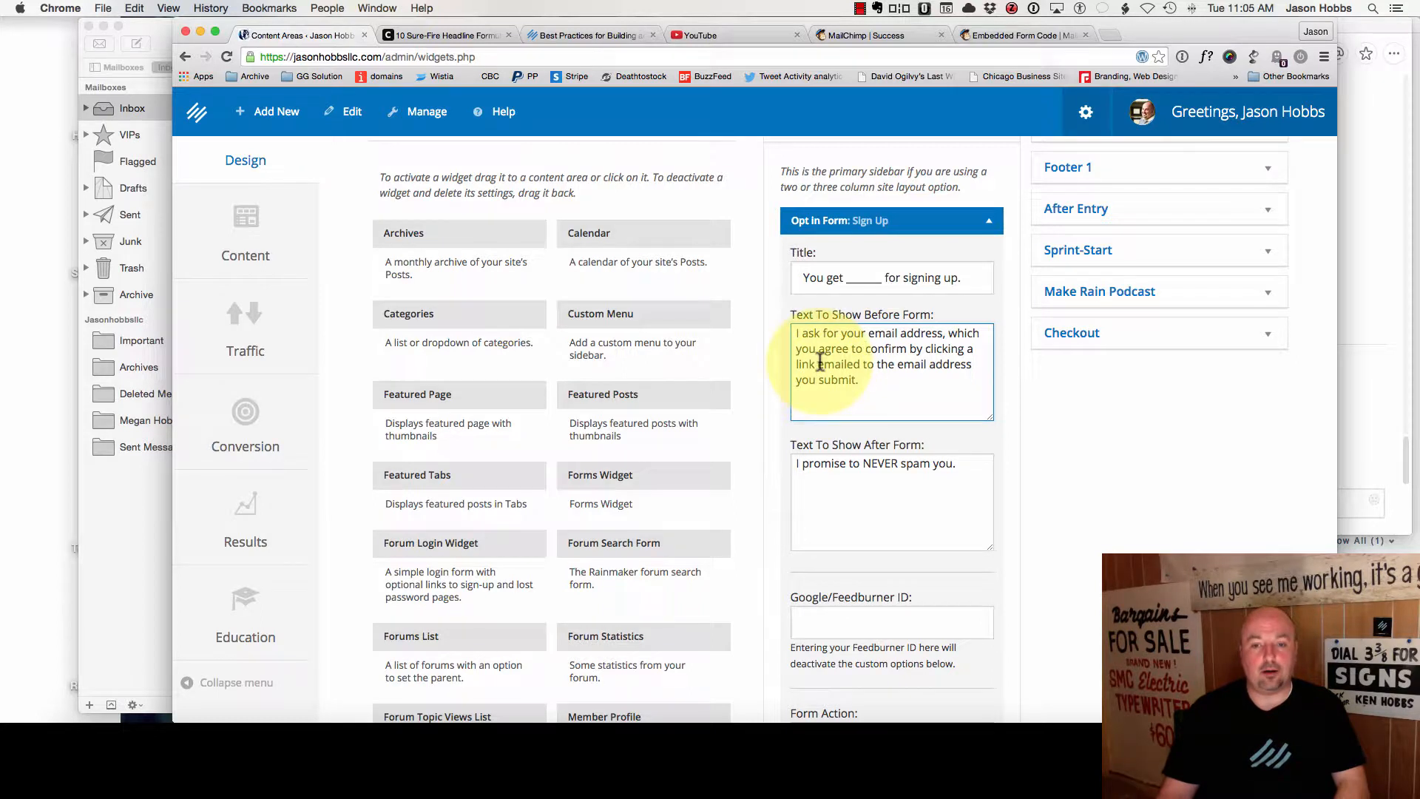
pyautogui.click(864, 364)
pyautogui.write('a')
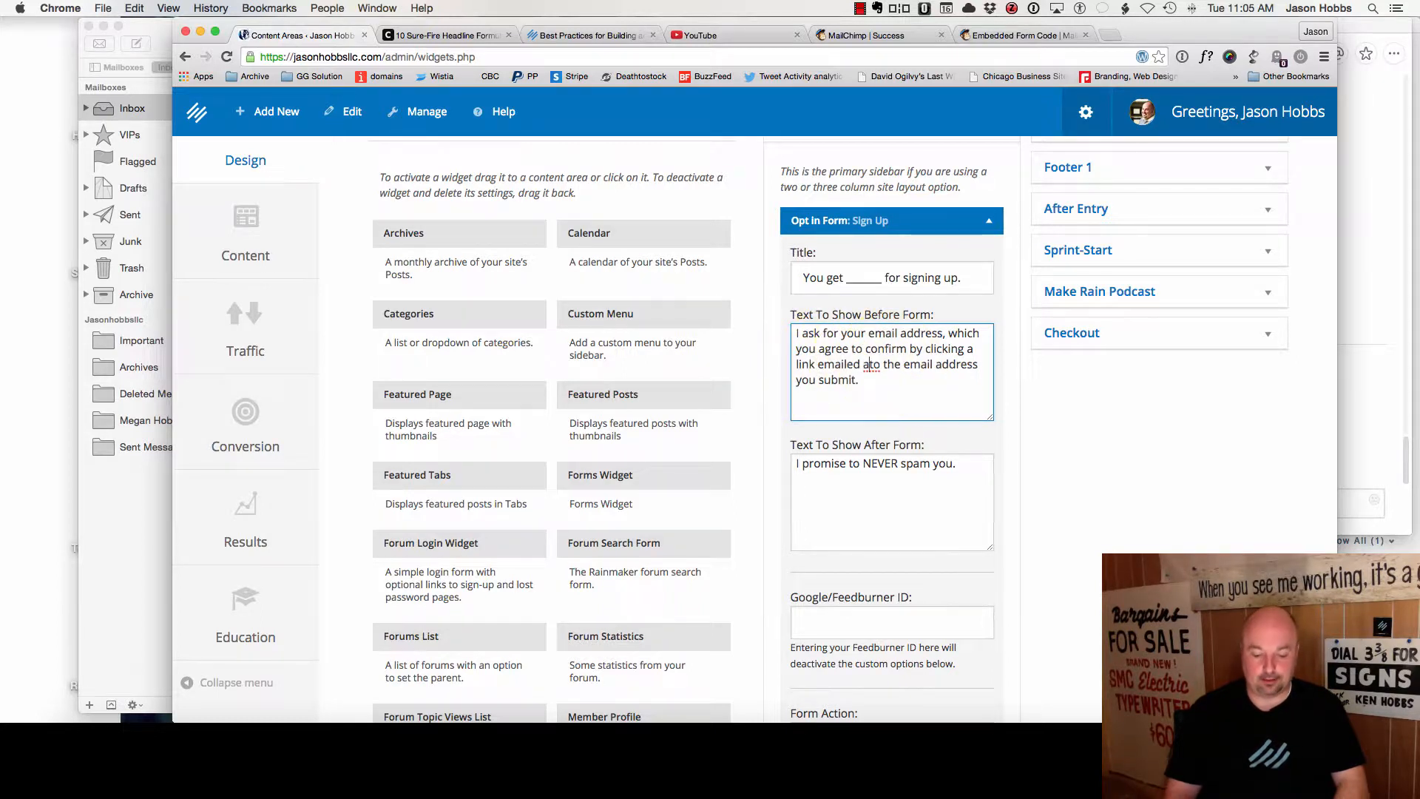
pyautogui.write('utomatically')
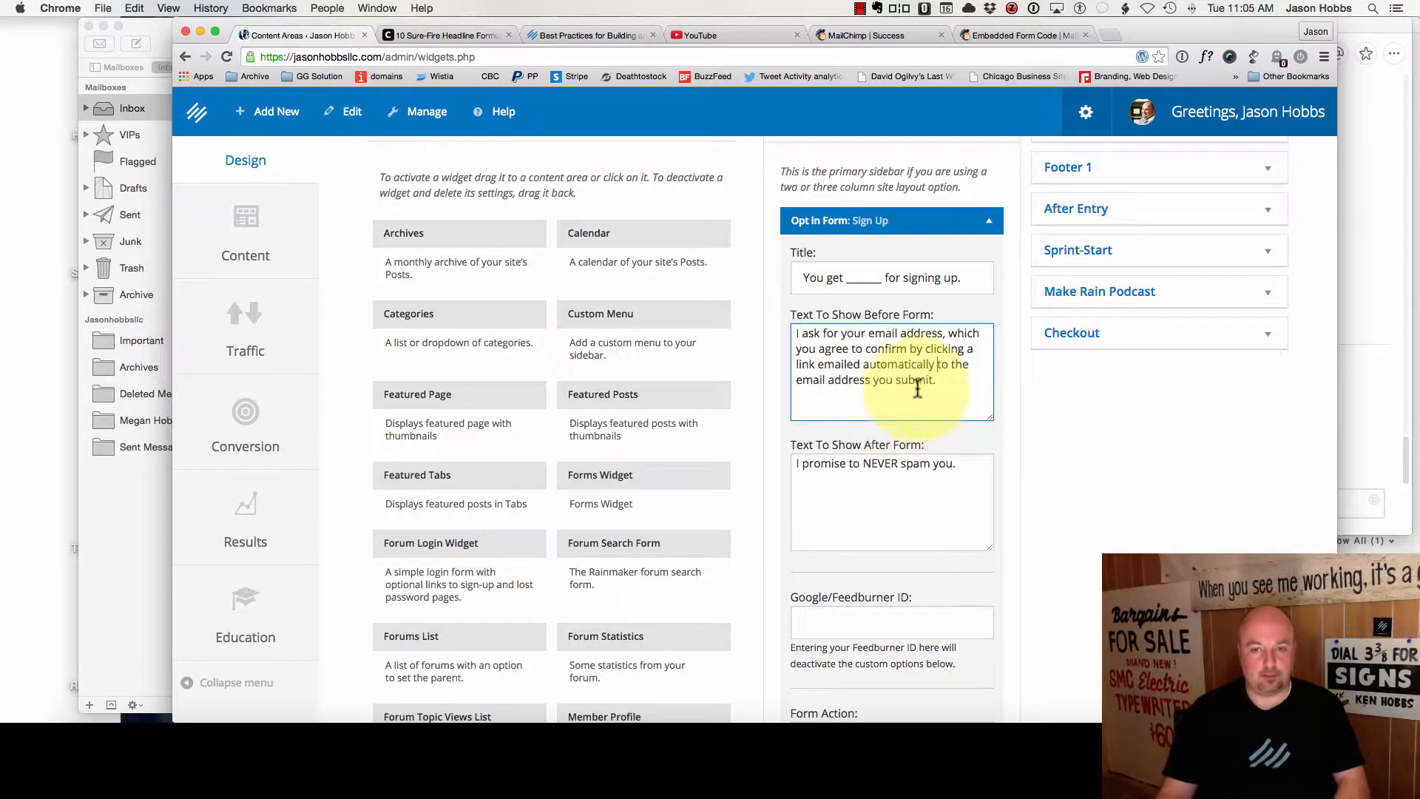
pyautogui.scroll(-10, 932, 383)
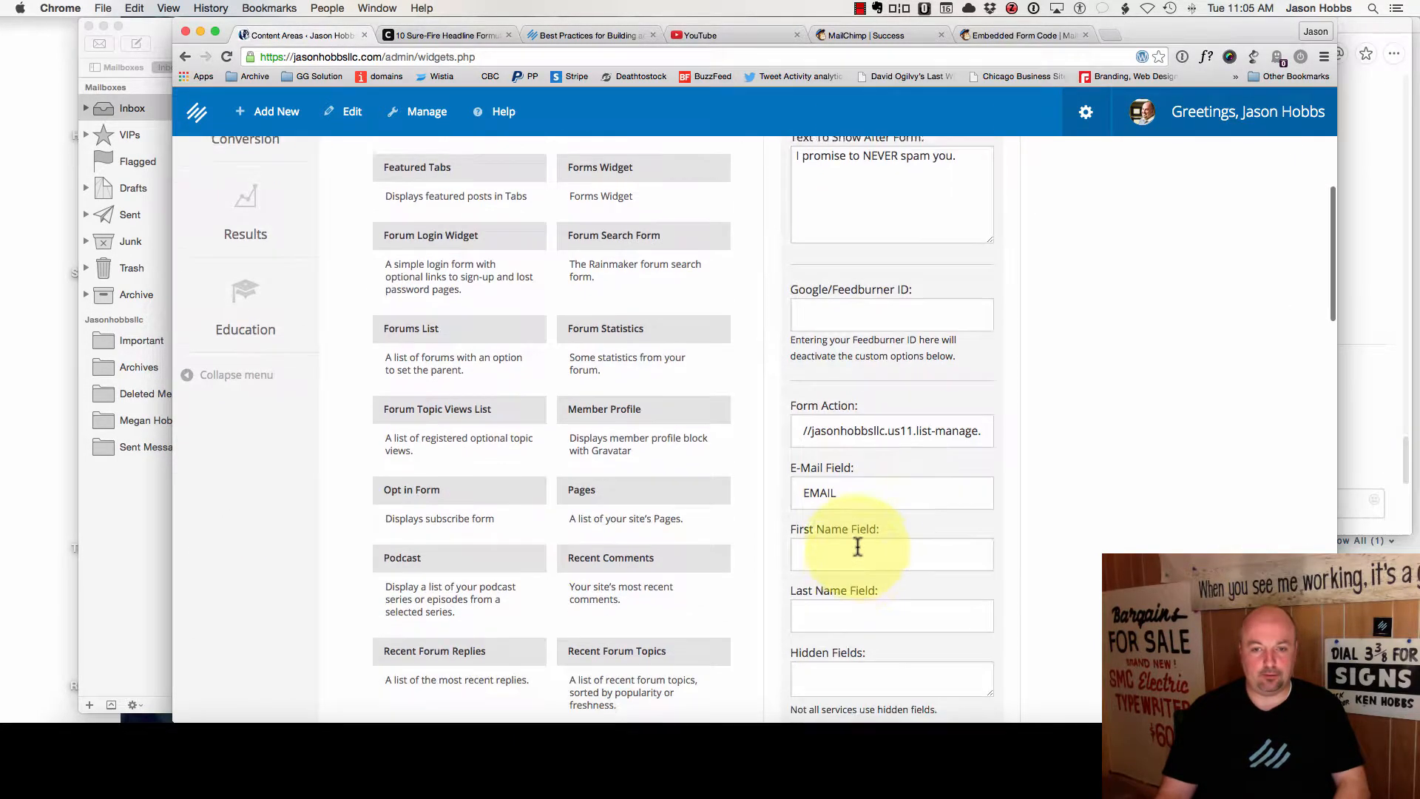
# - Replace the button text 'Give me my information!' with 'Give me what you promised' and save the widget
pyautogui.scroll(-15, 877, 540)
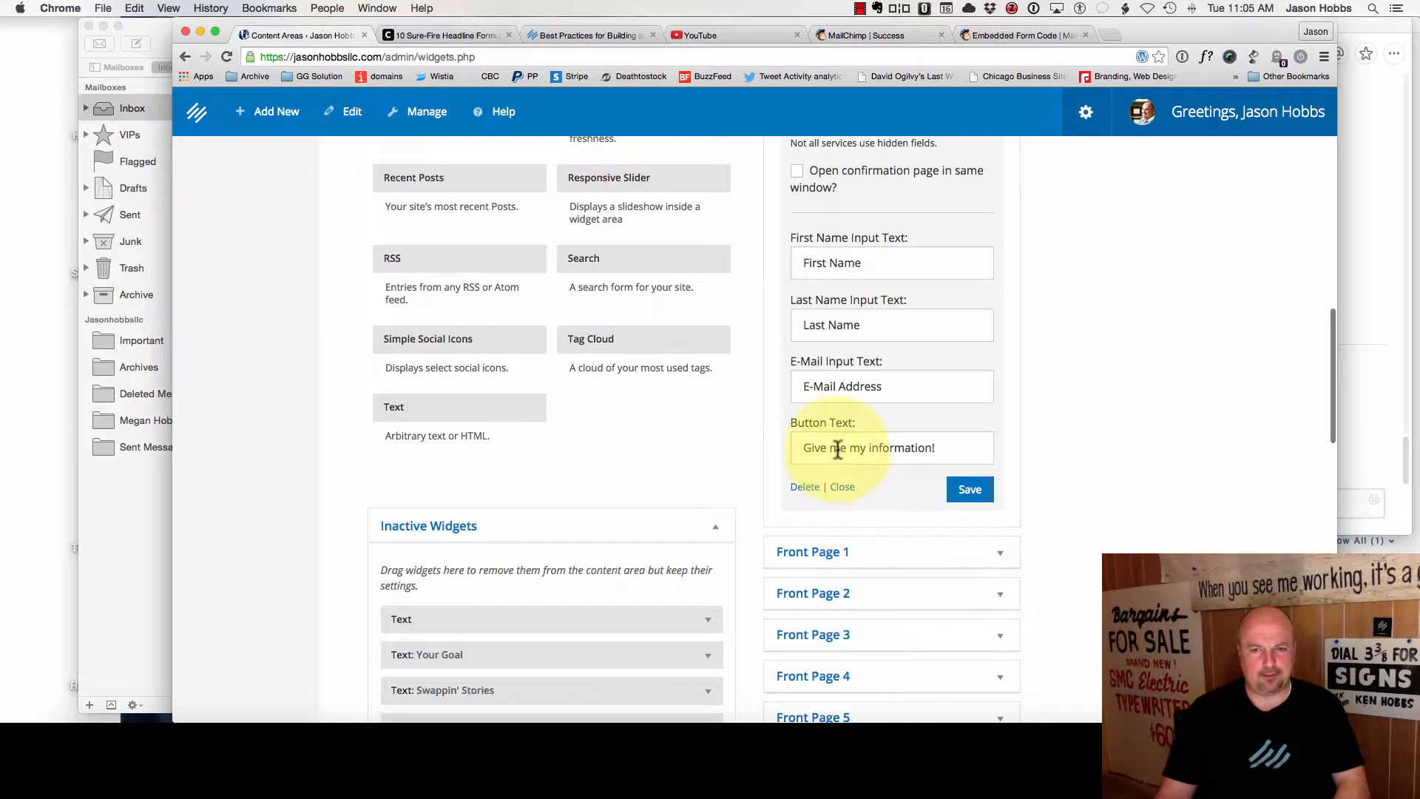
pyautogui.click(838, 449)
pyautogui.tripleClick(883, 449)
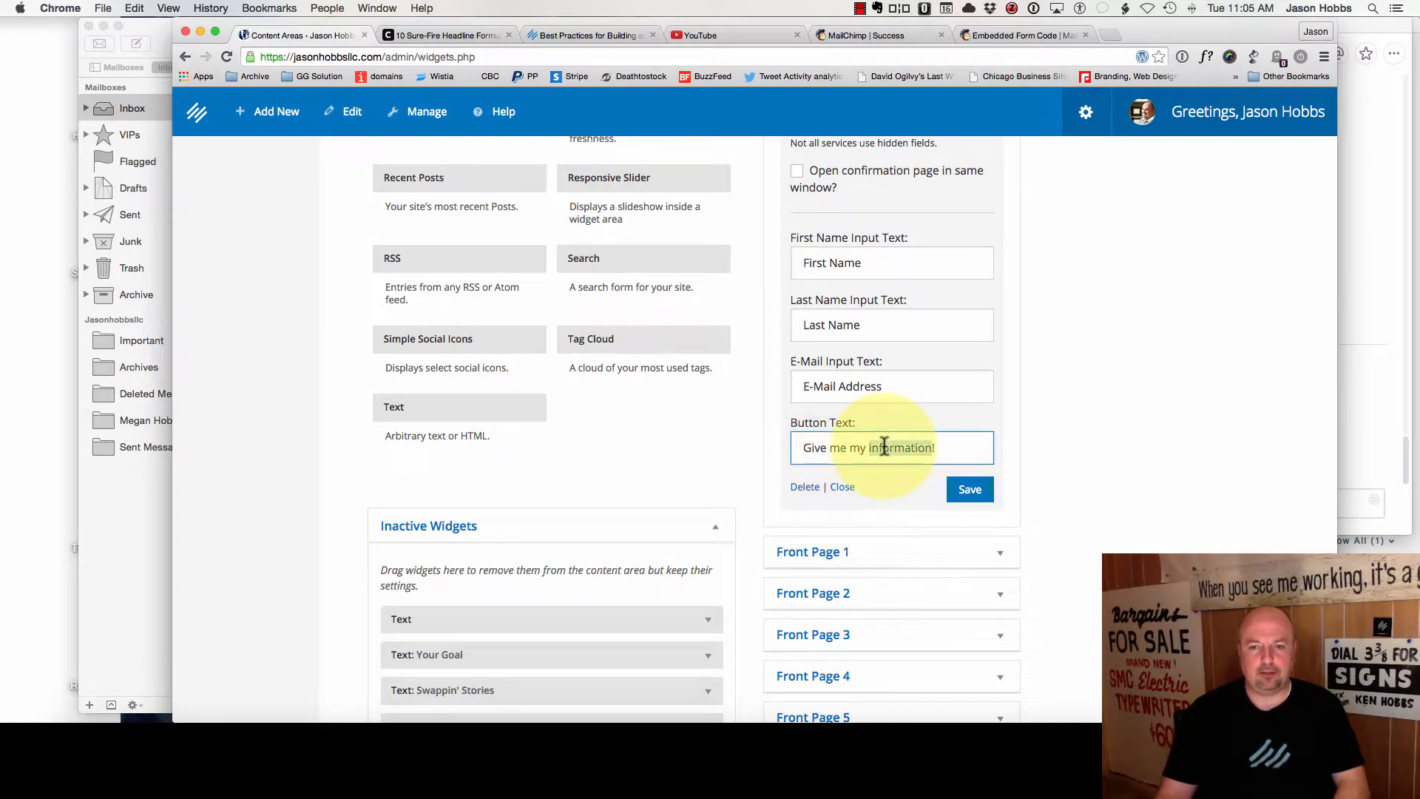
pyautogui.write('Give me')
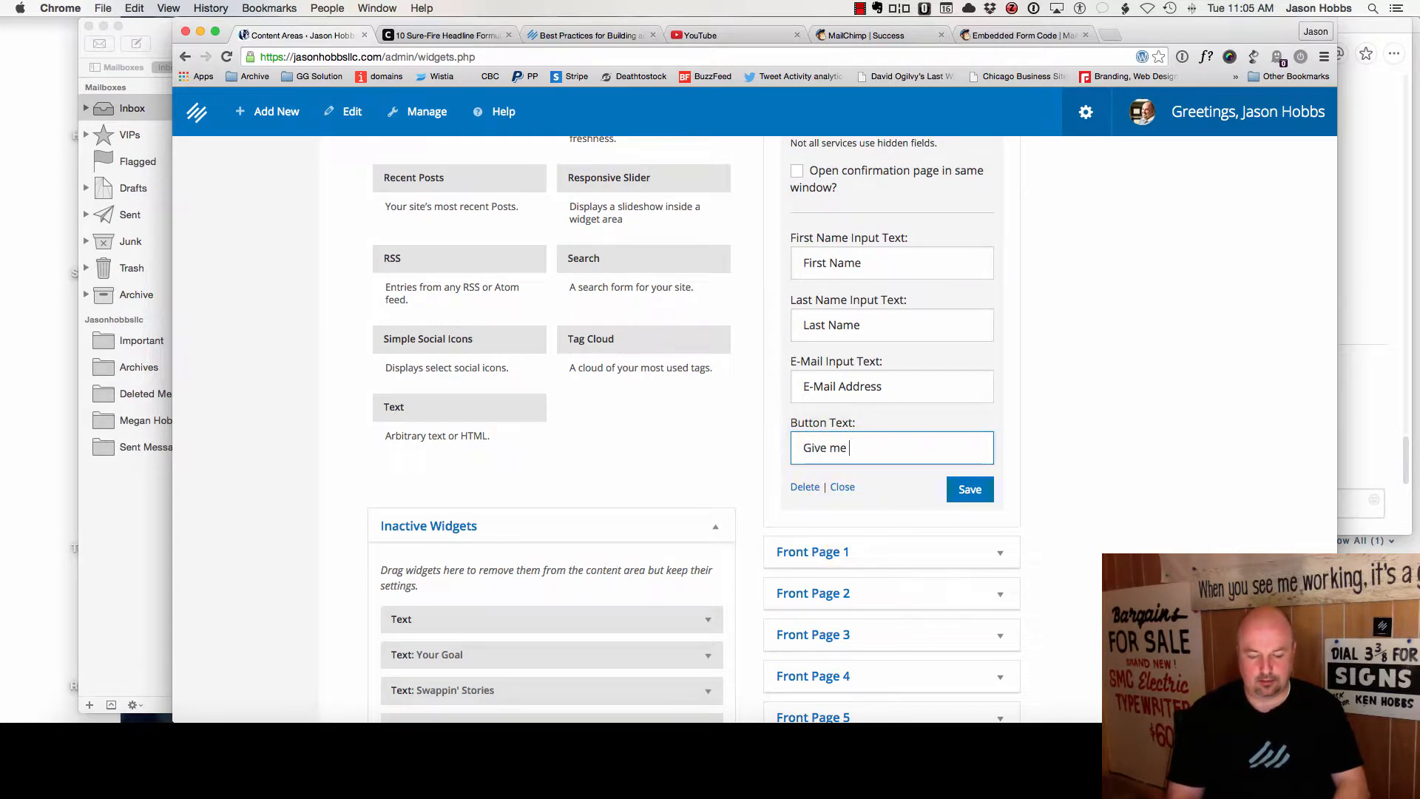
pyautogui.write(' what you promised')
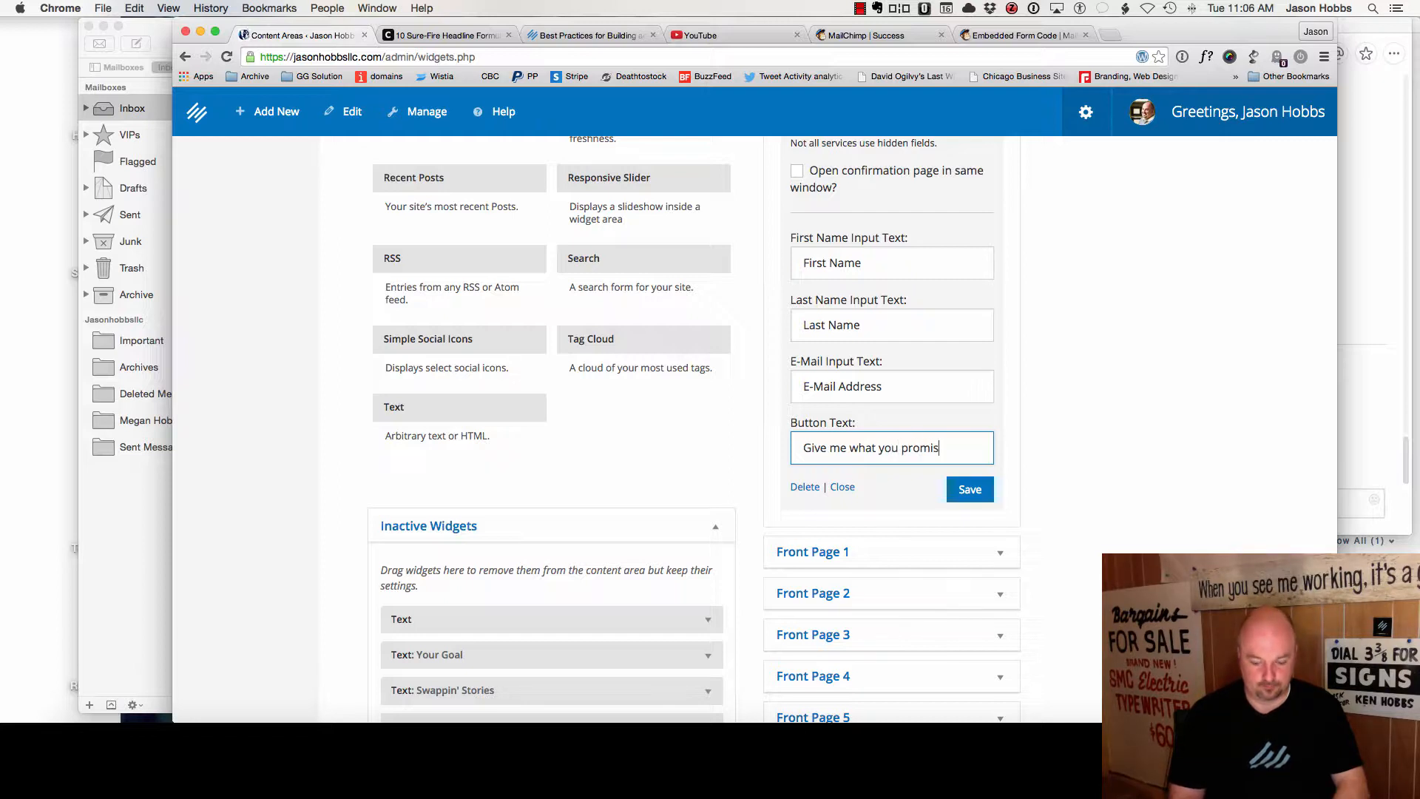
pyautogui.click(970, 489)
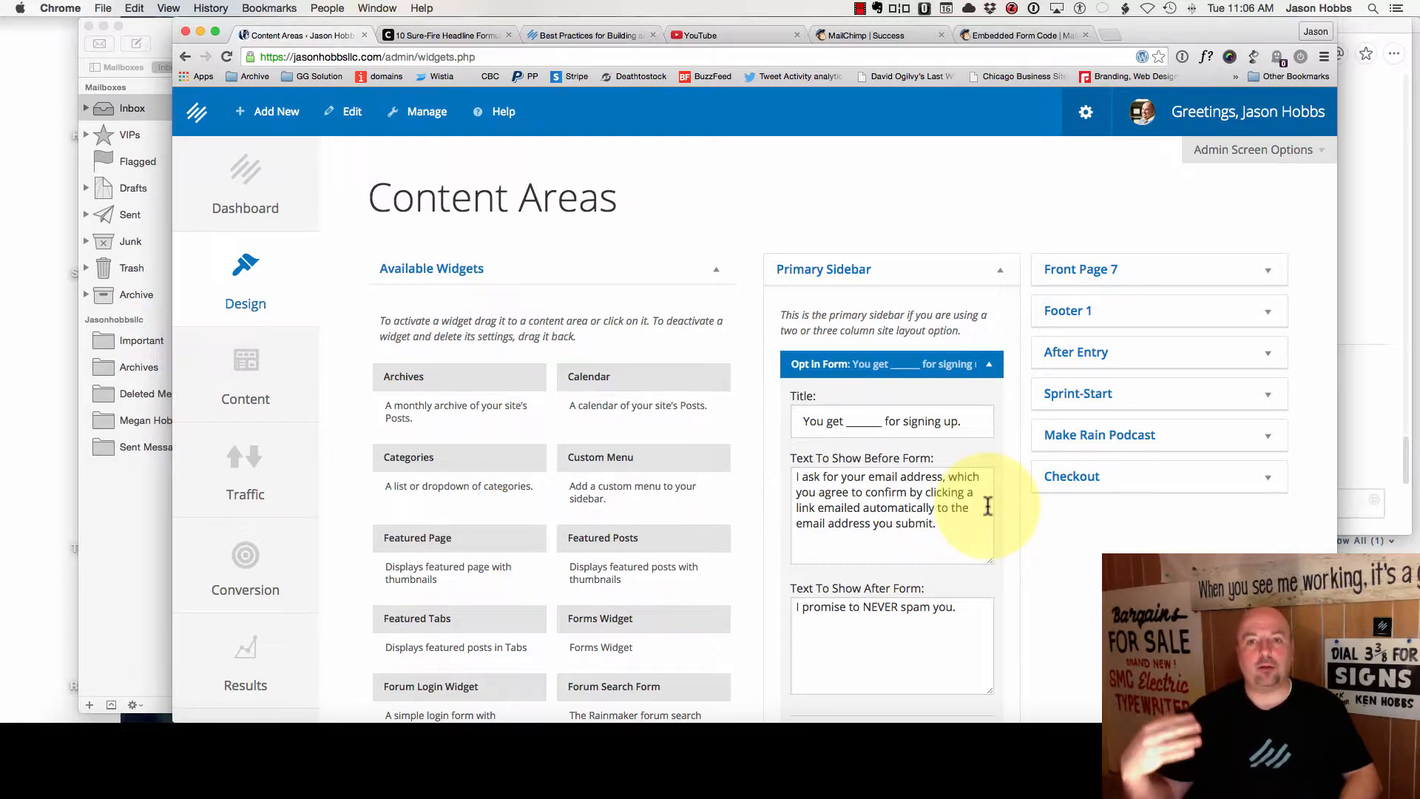
# - Open MailChimp's Automation page, which flags automated emails as a paid upgrade from the Free plan
pyautogui.click(1047, 36)
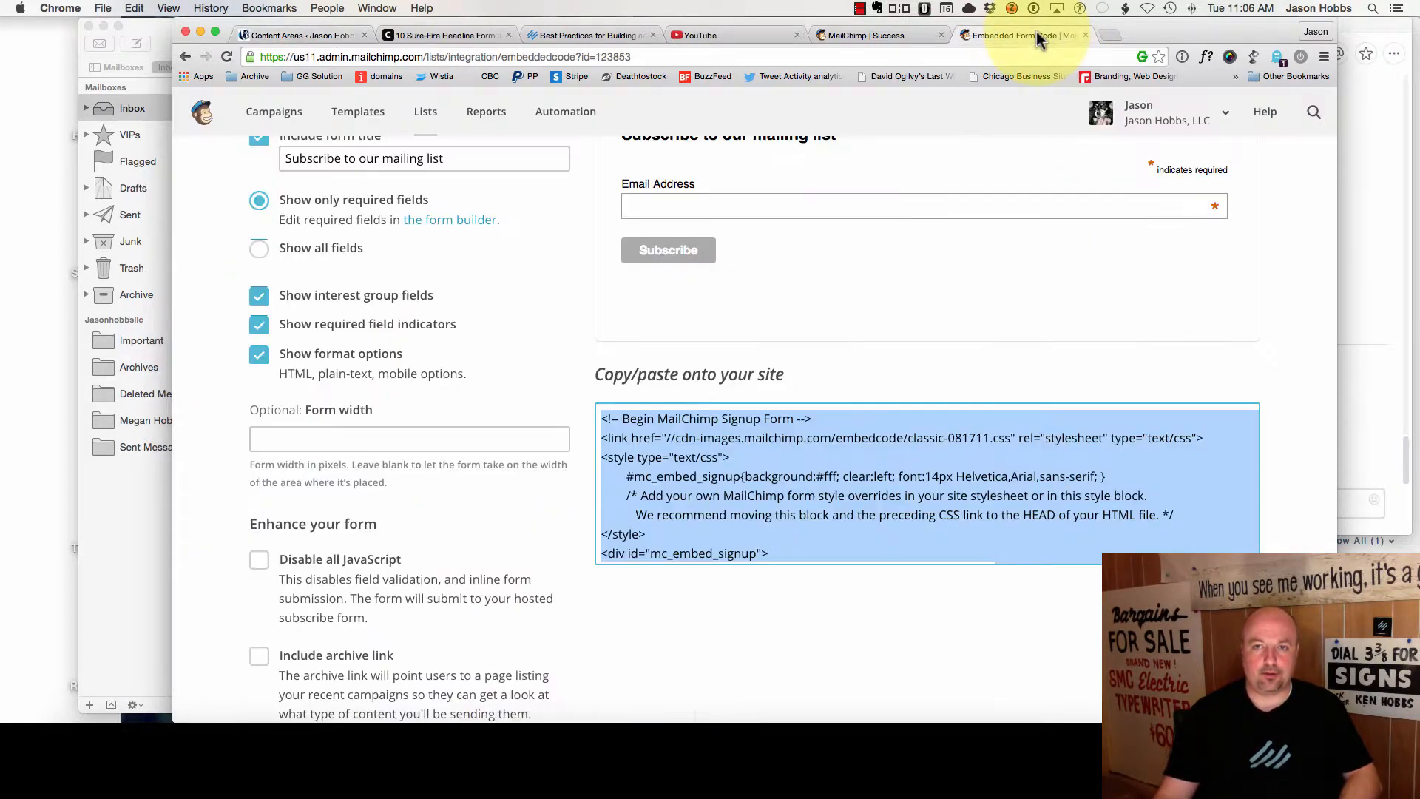
pyautogui.scroll(5, 1050, 180)
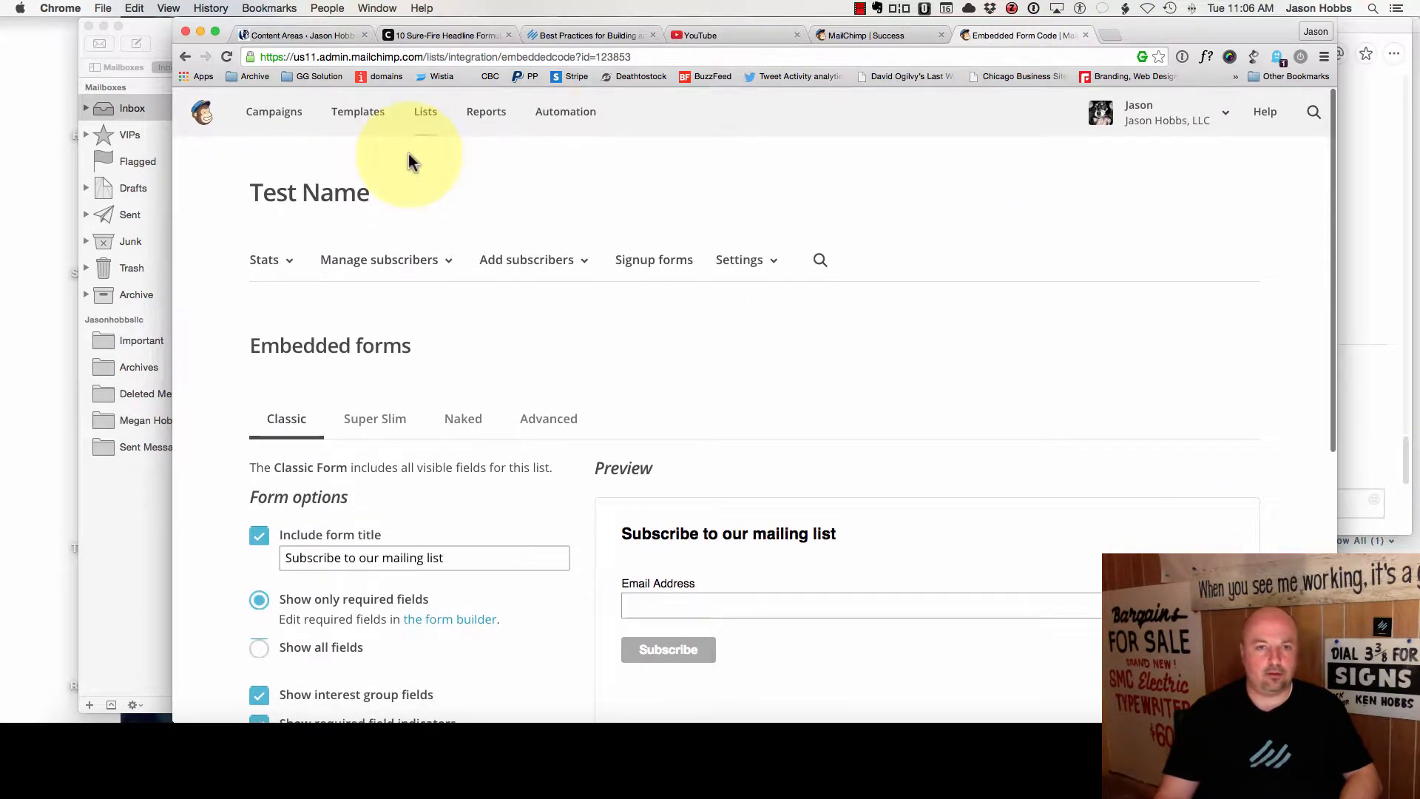
pyautogui.click(561, 115)
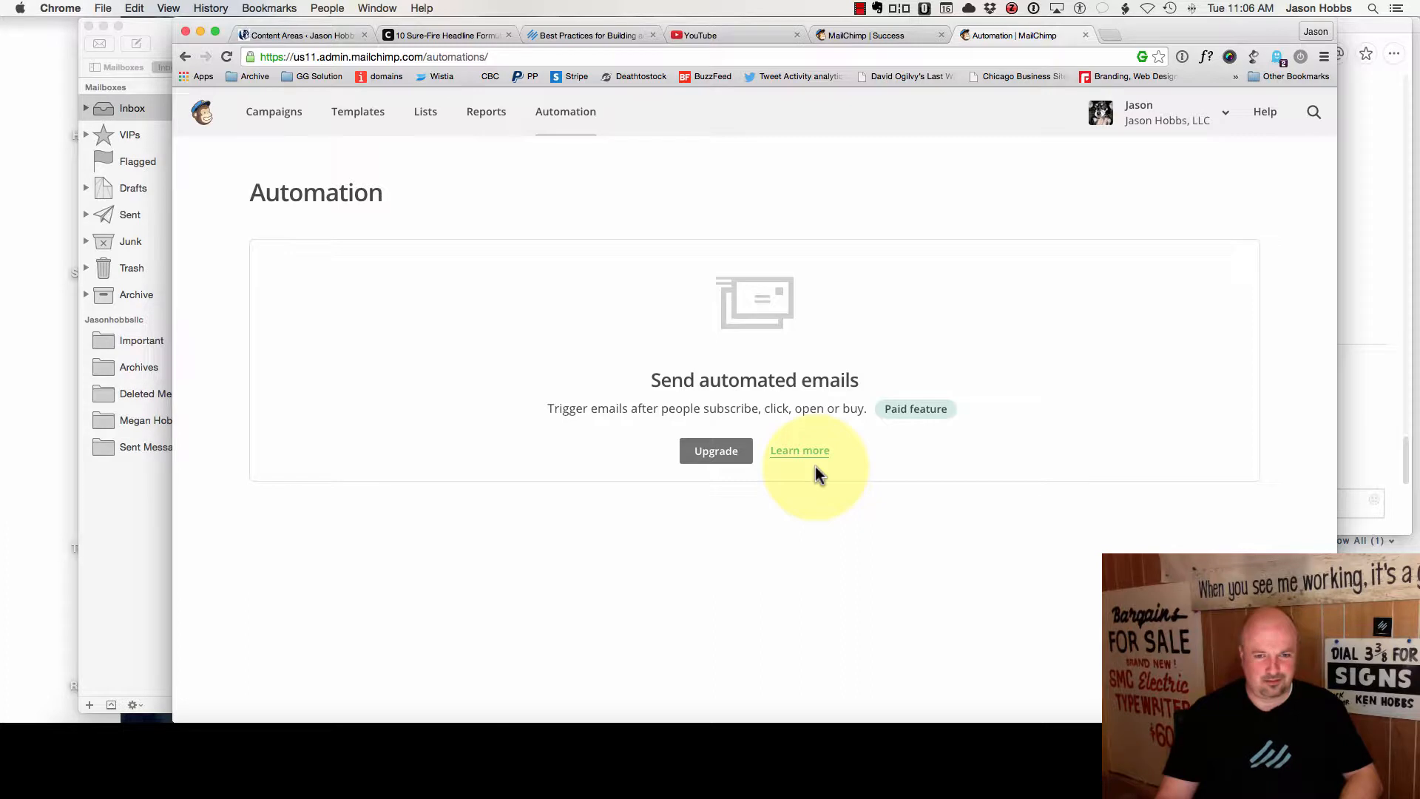
pyautogui.click(712, 451)
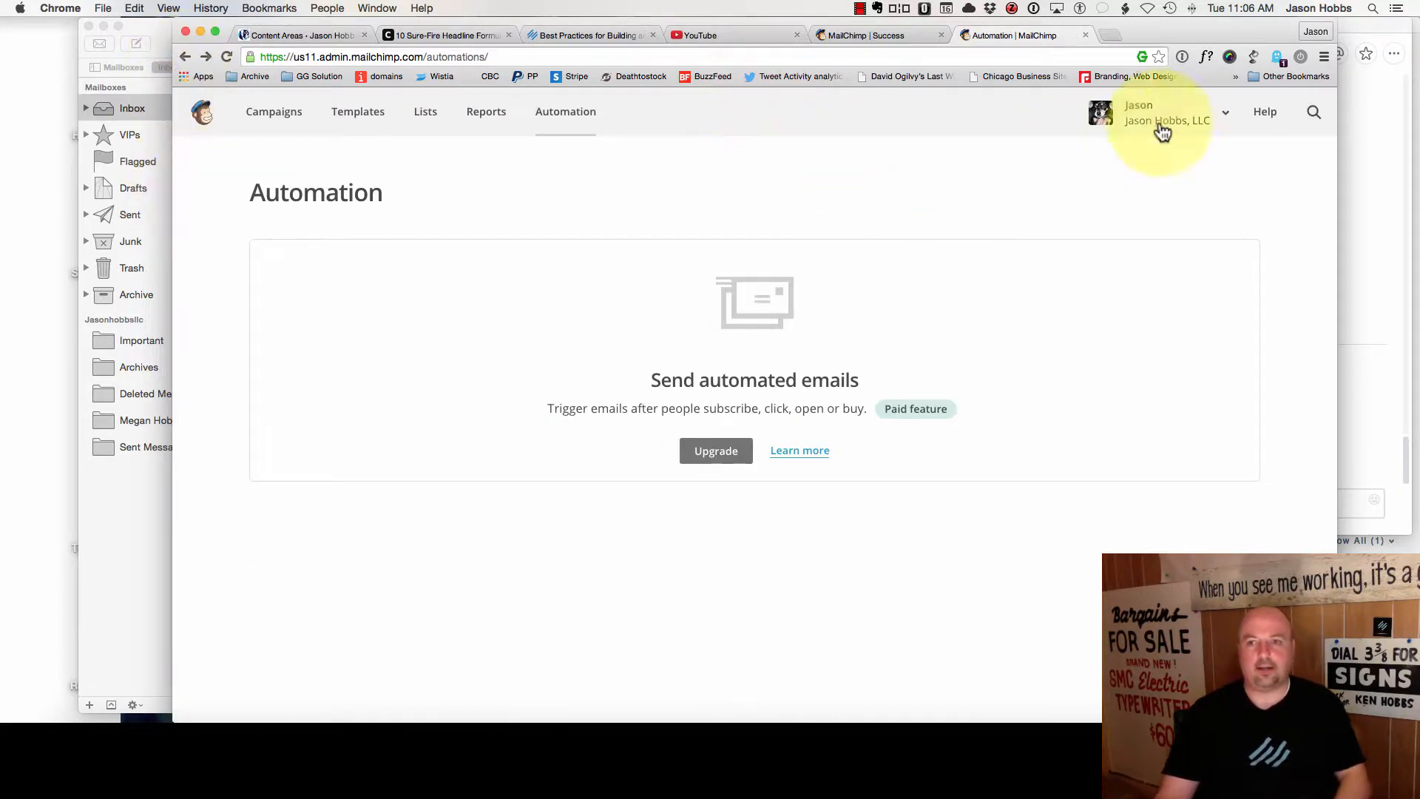
pyautogui.click(1224, 113)
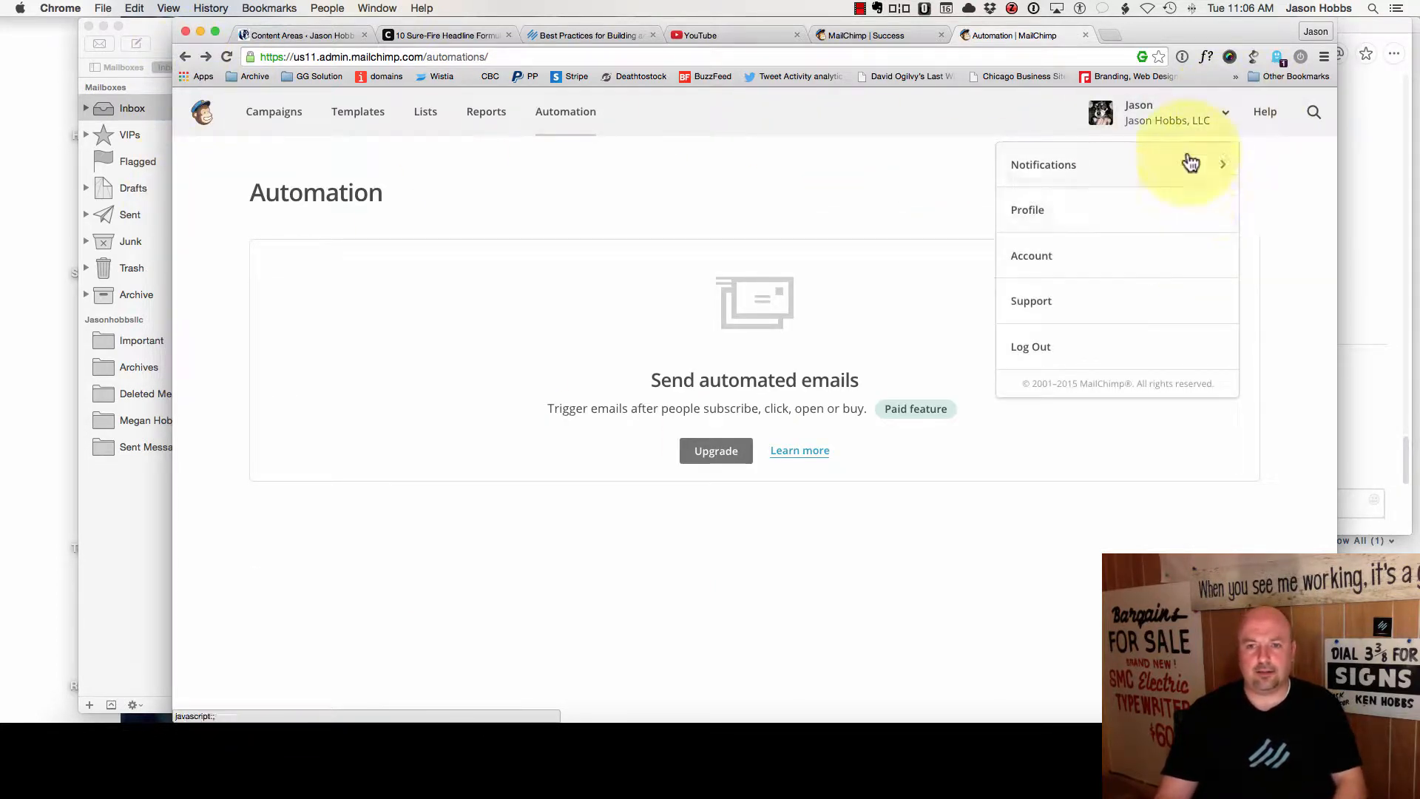
# - Log out of MailChimp and sign in to the other company account using 1Password's saved login
pyautogui.click(1188, 349)
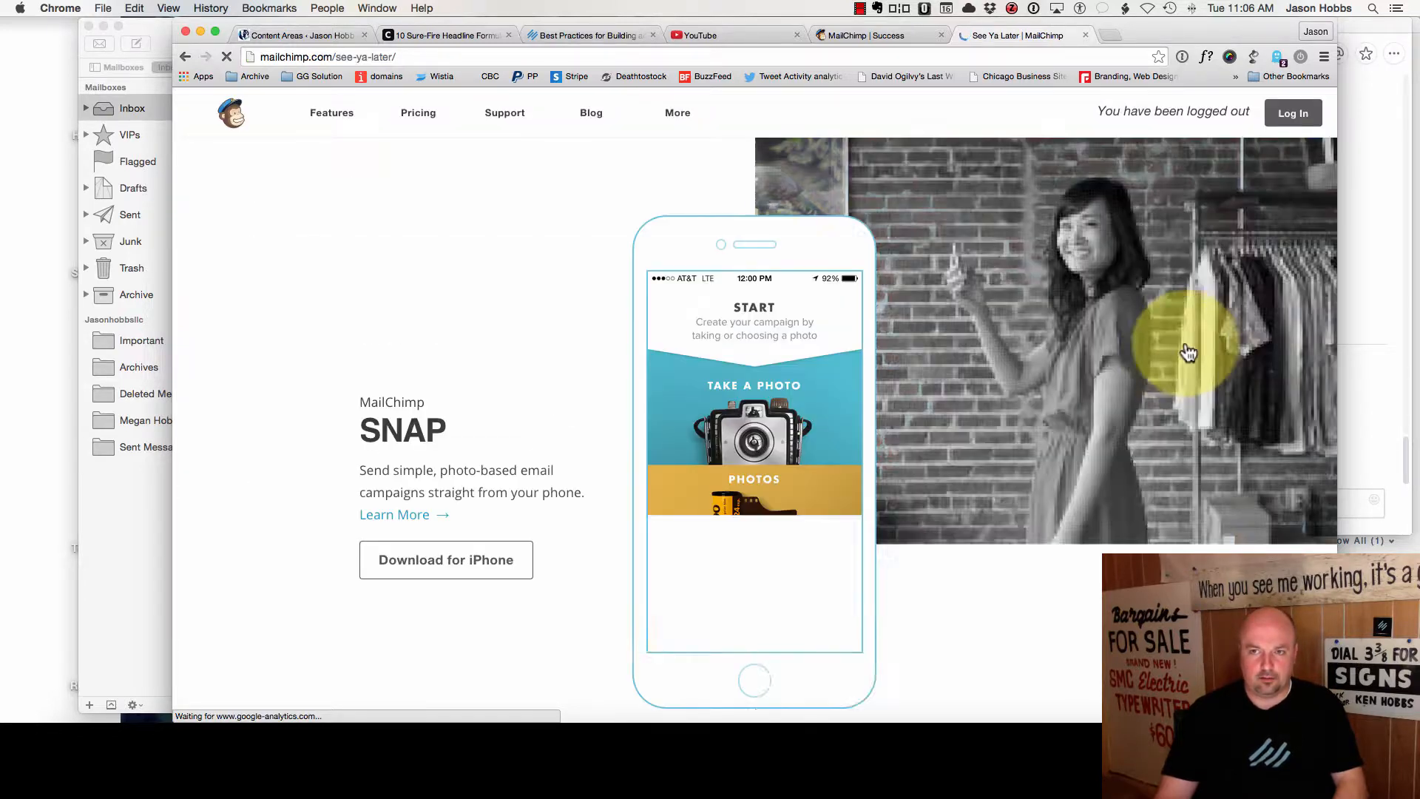
pyautogui.click(1321, 114)
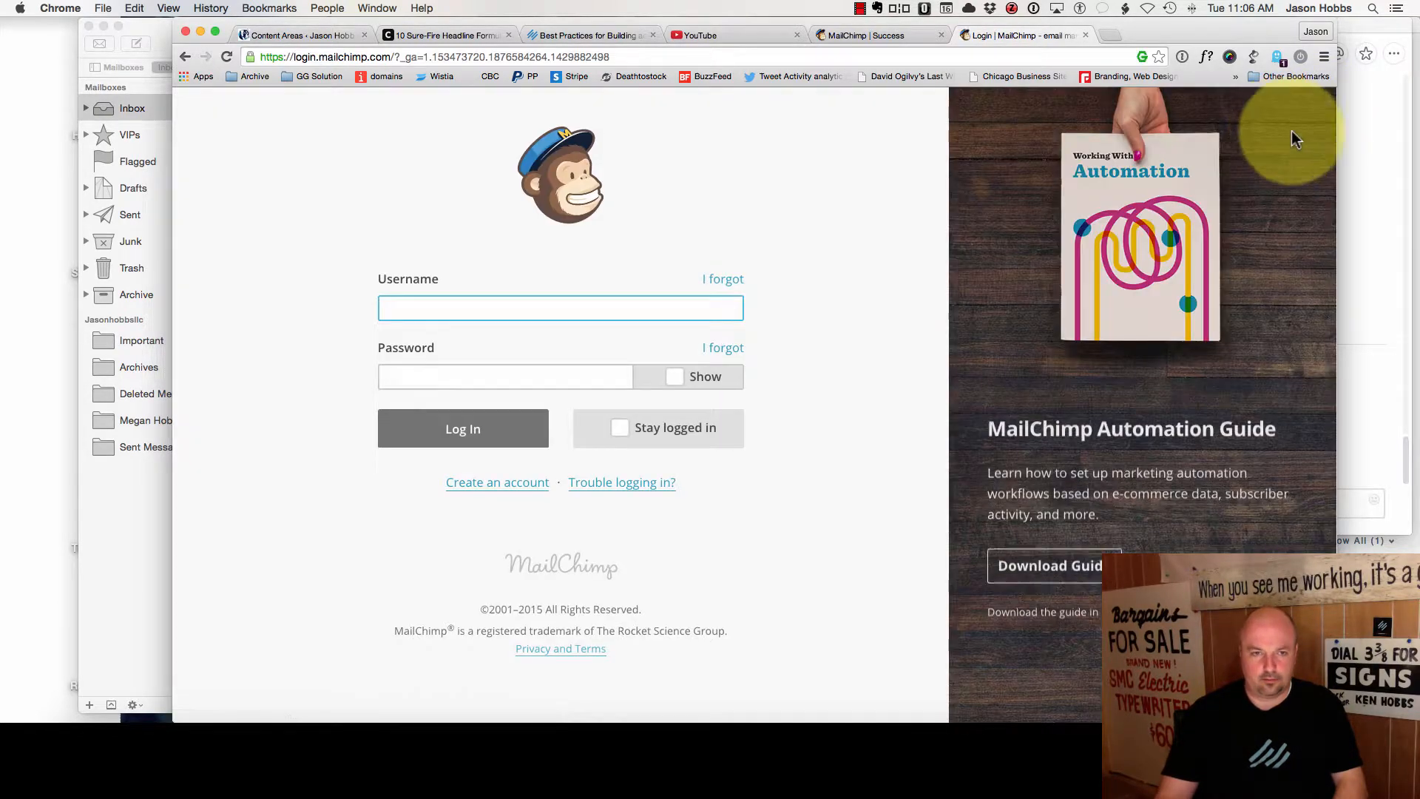
pyautogui.click(1182, 57)
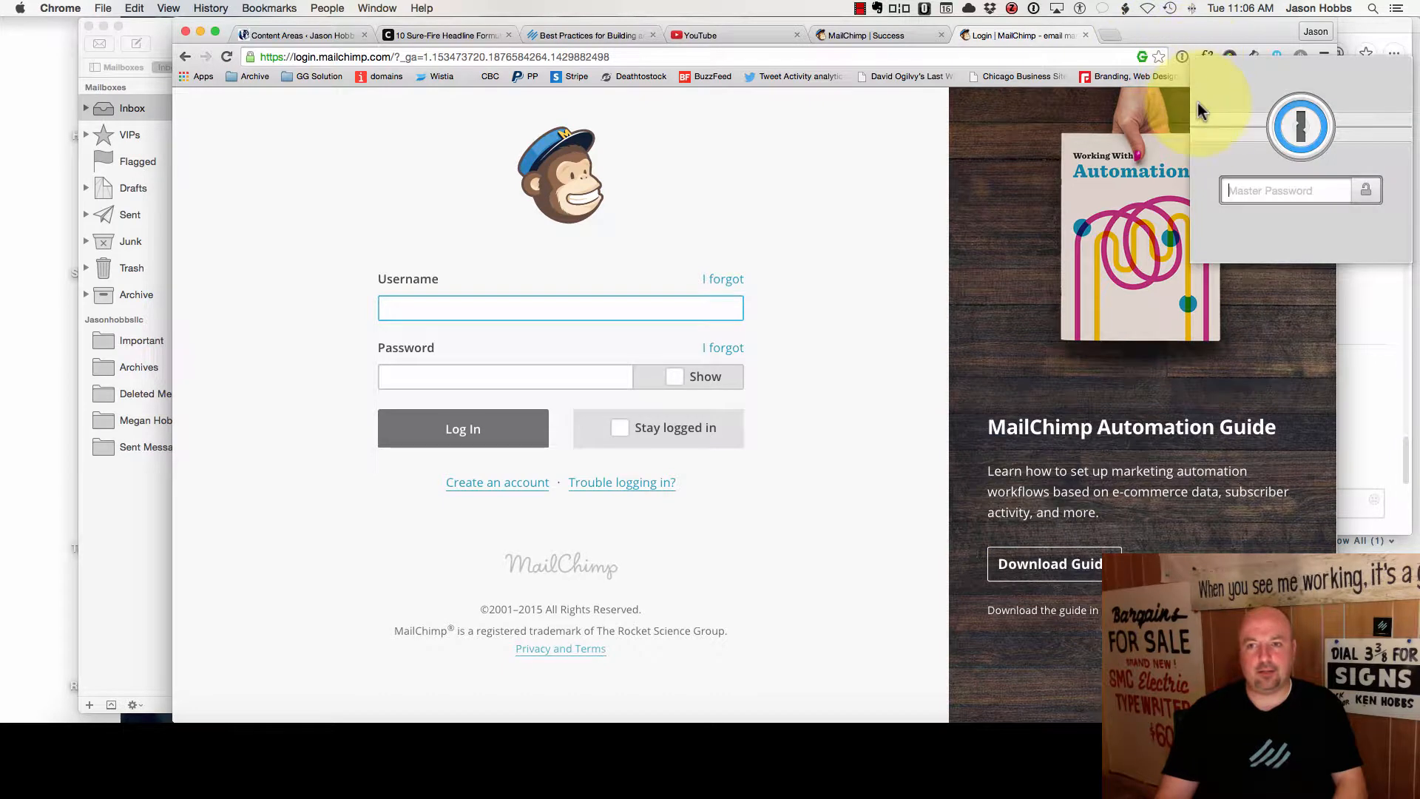
pyautogui.write('••••••')
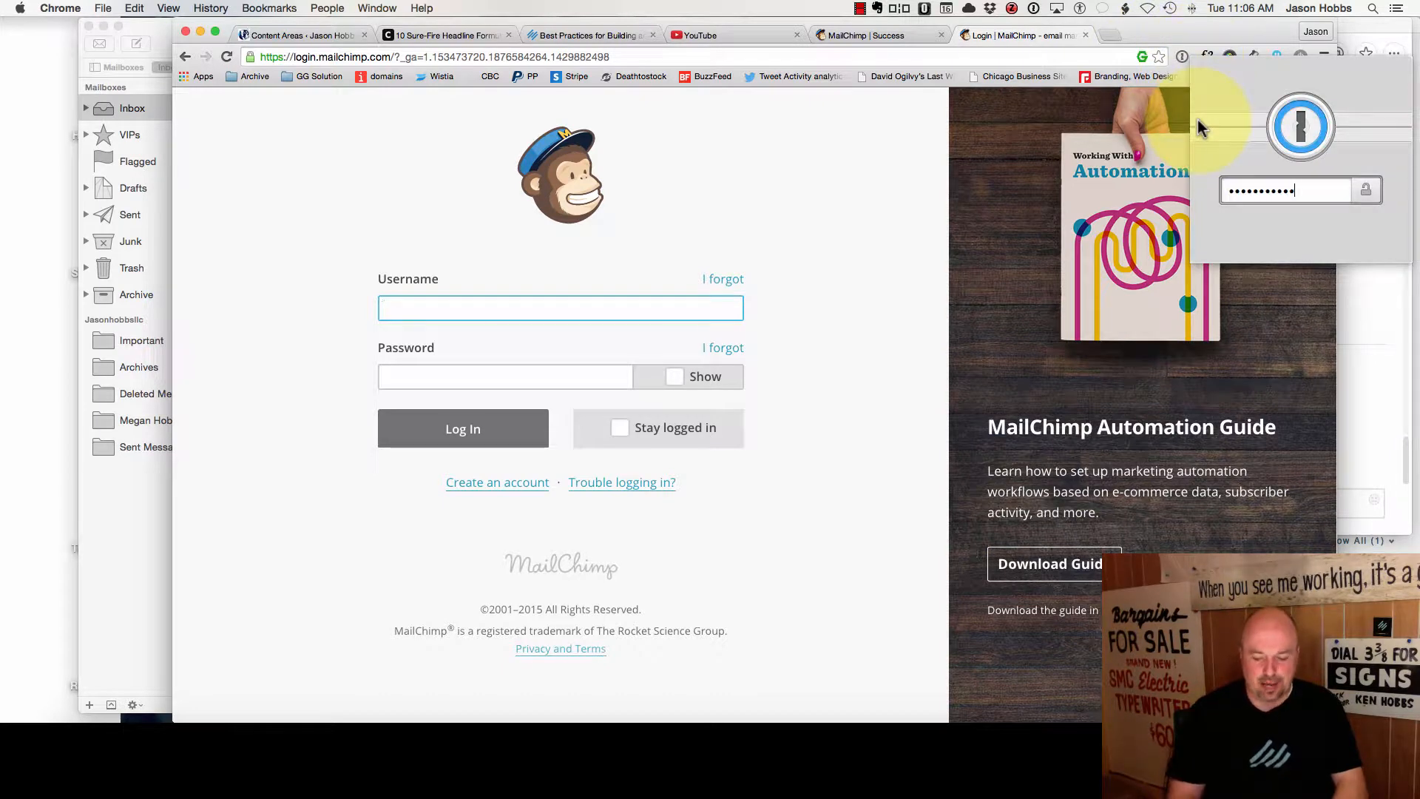
pyautogui.write('••••••')
pyautogui.press('Return')
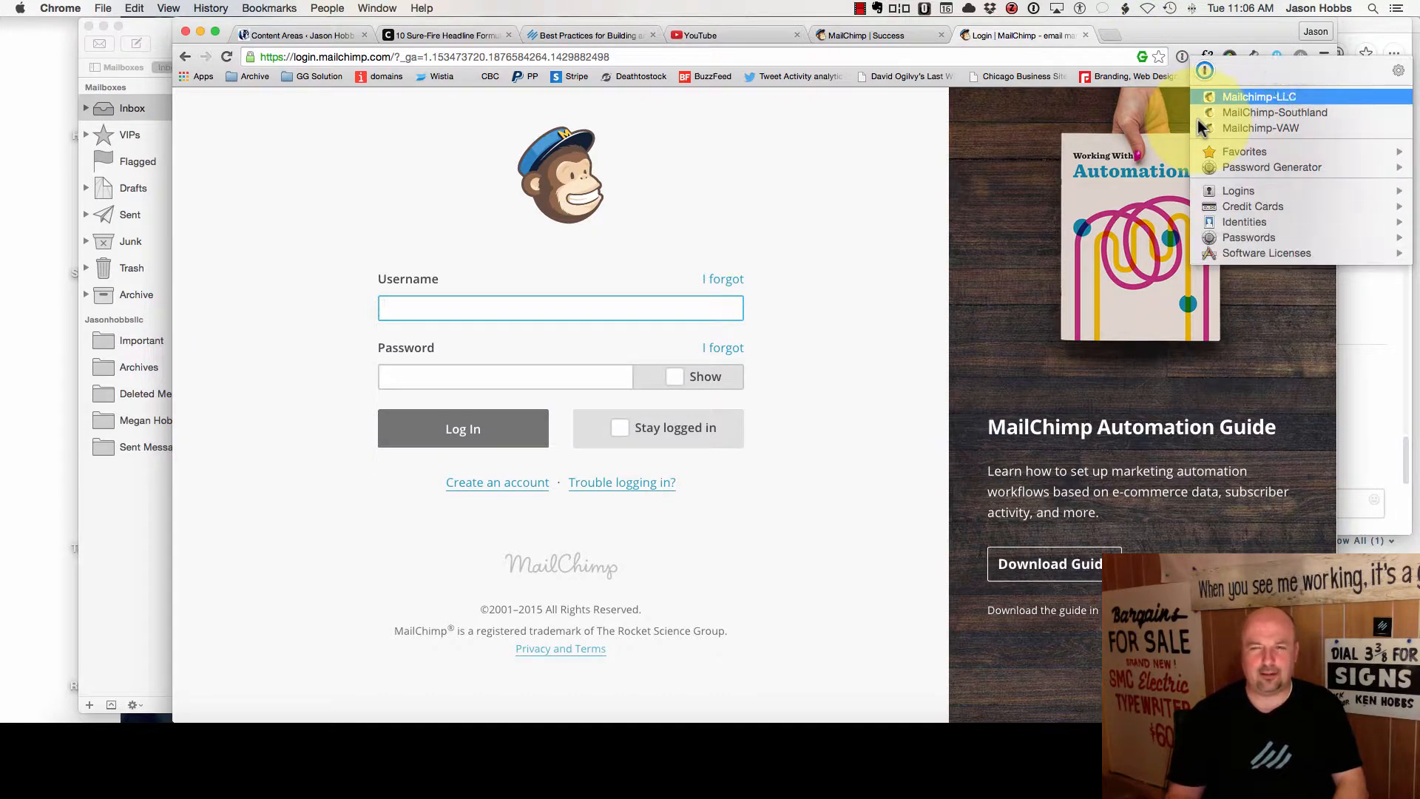
pyautogui.click(1278, 97)
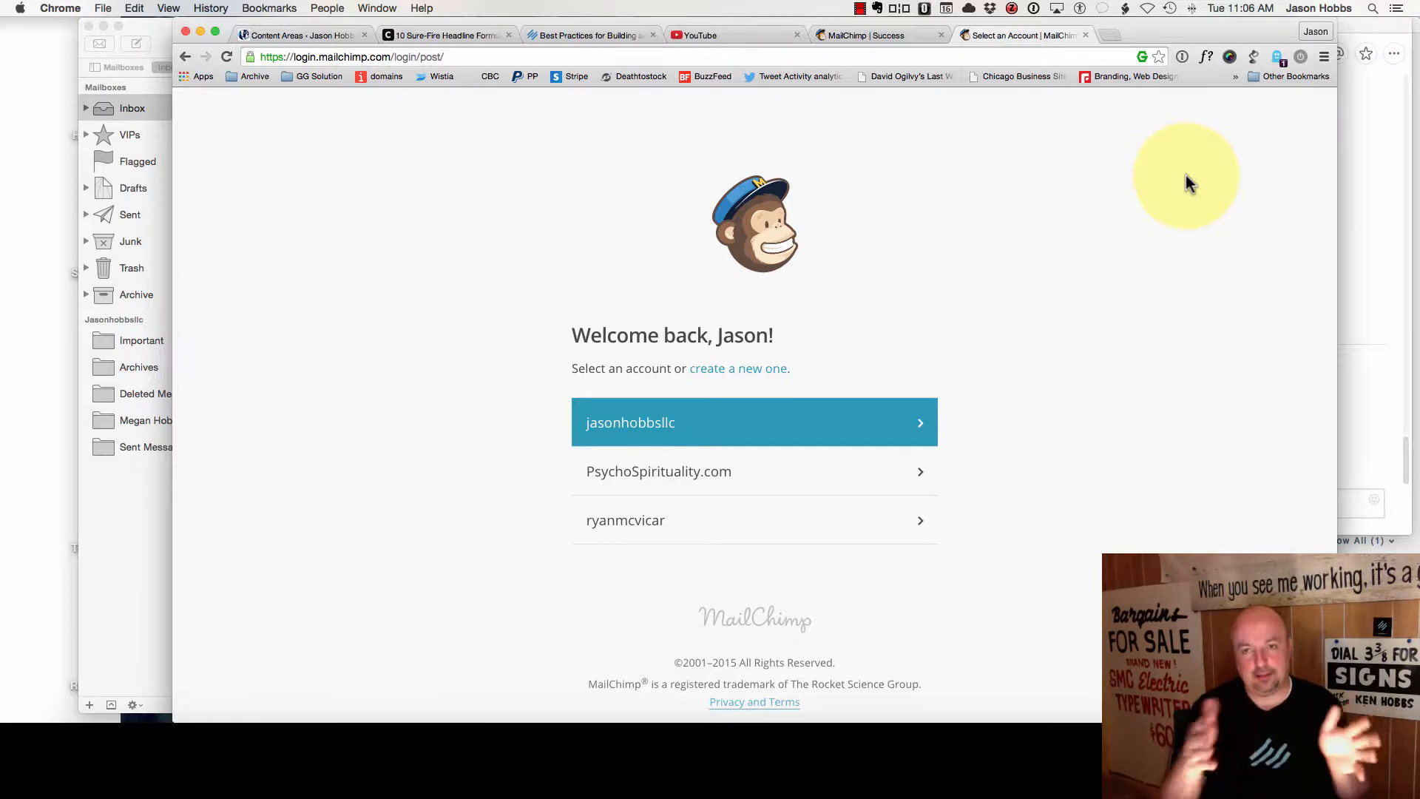
pyautogui.click(897, 438)
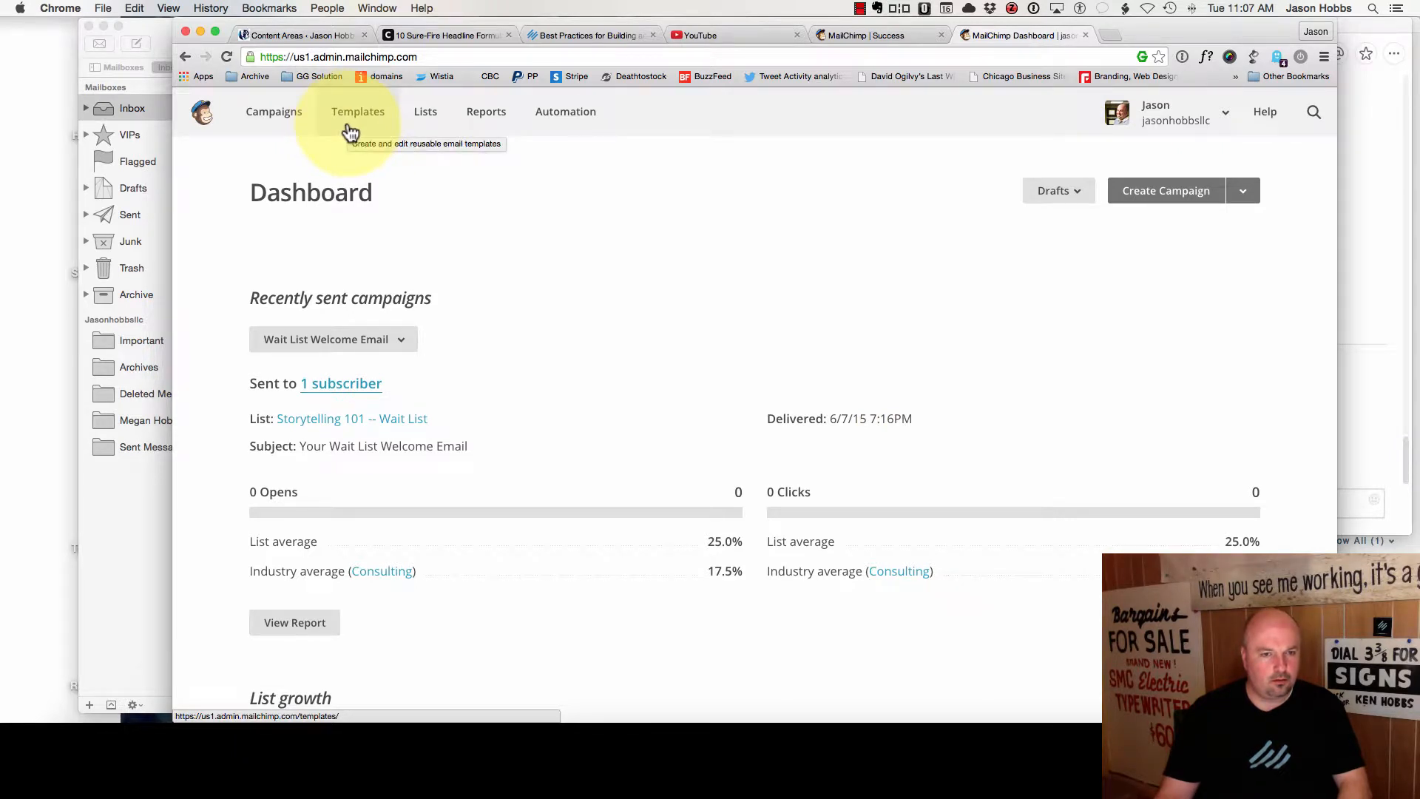
# - Start a new automation workflow for the photography list, which lands on an error page
pyautogui.click(416, 124)
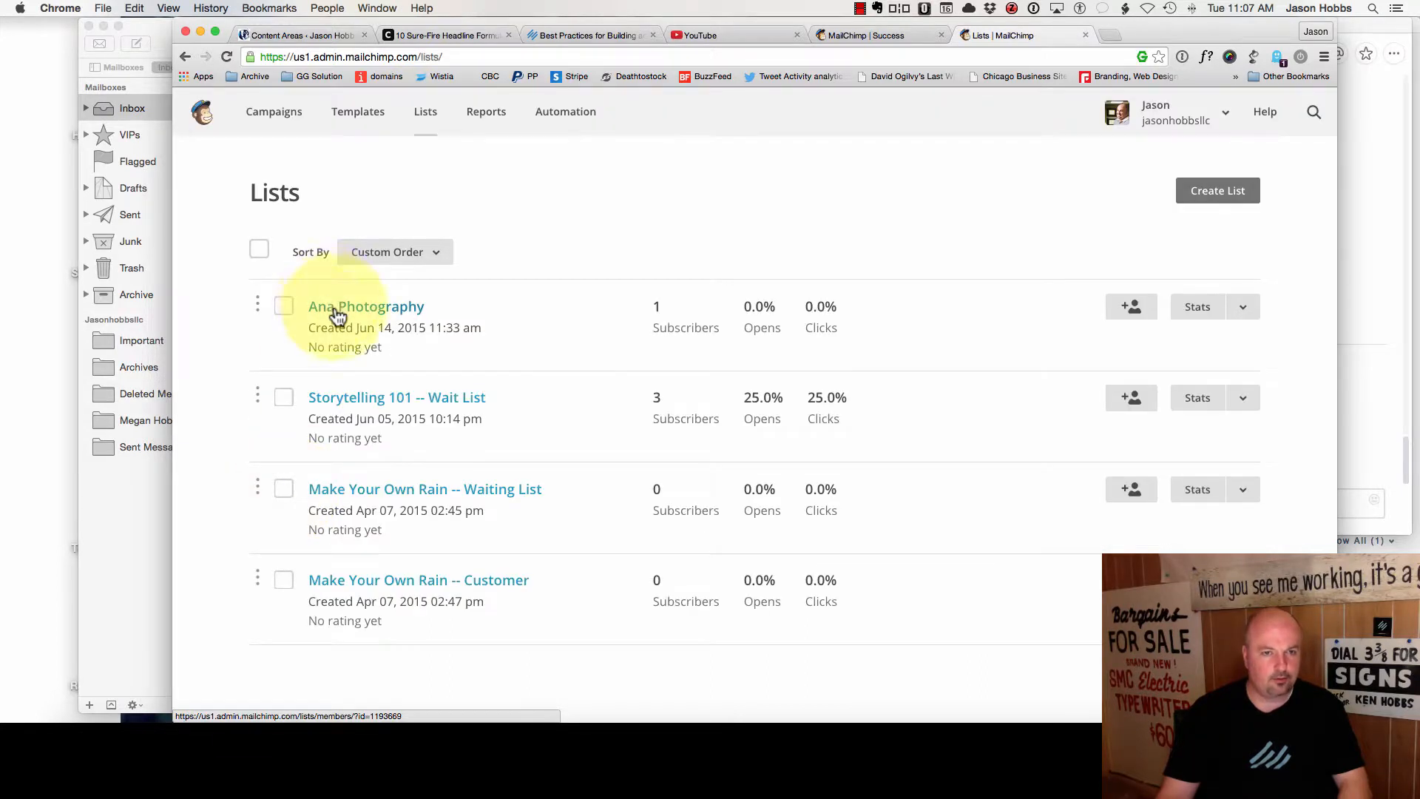
pyautogui.click(590, 120)
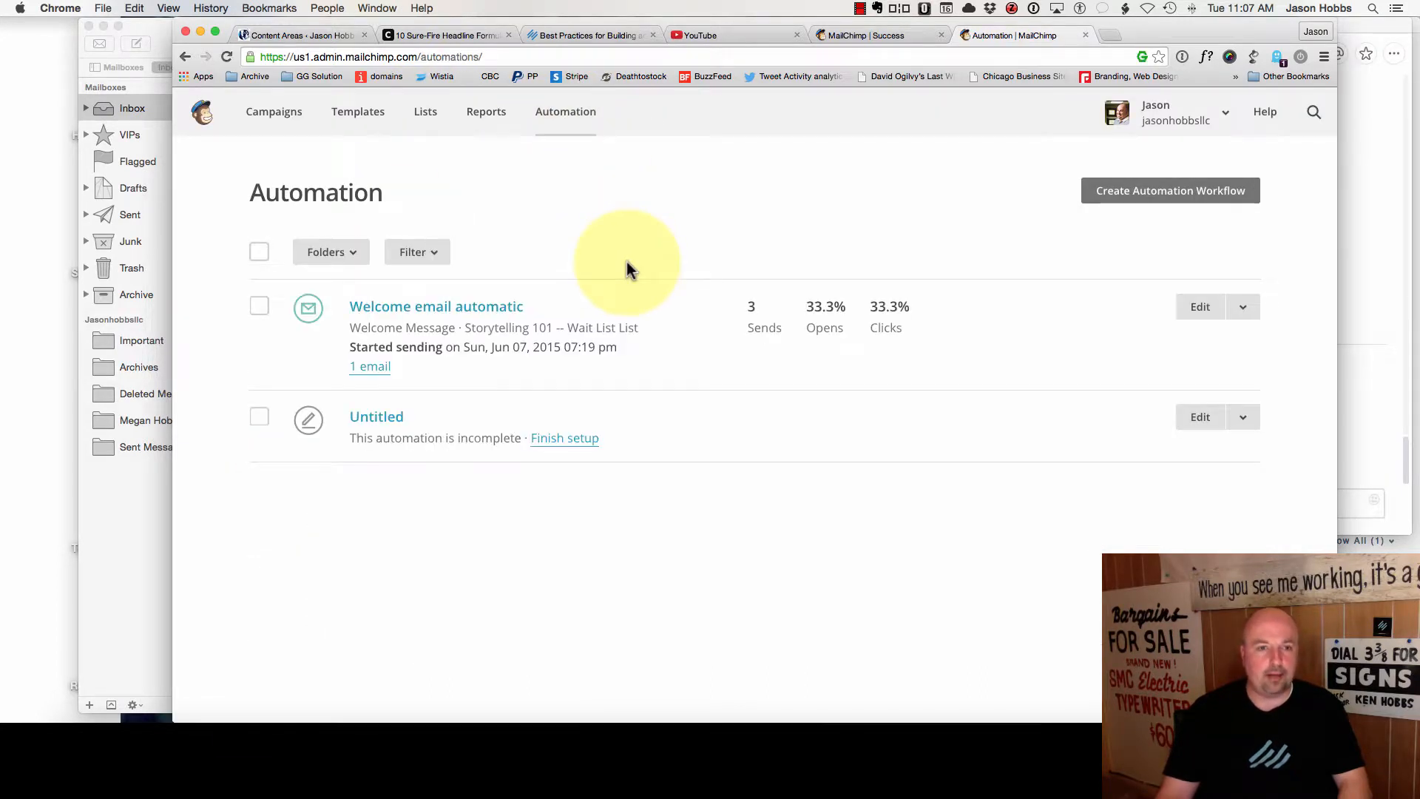
pyautogui.click(1152, 194)
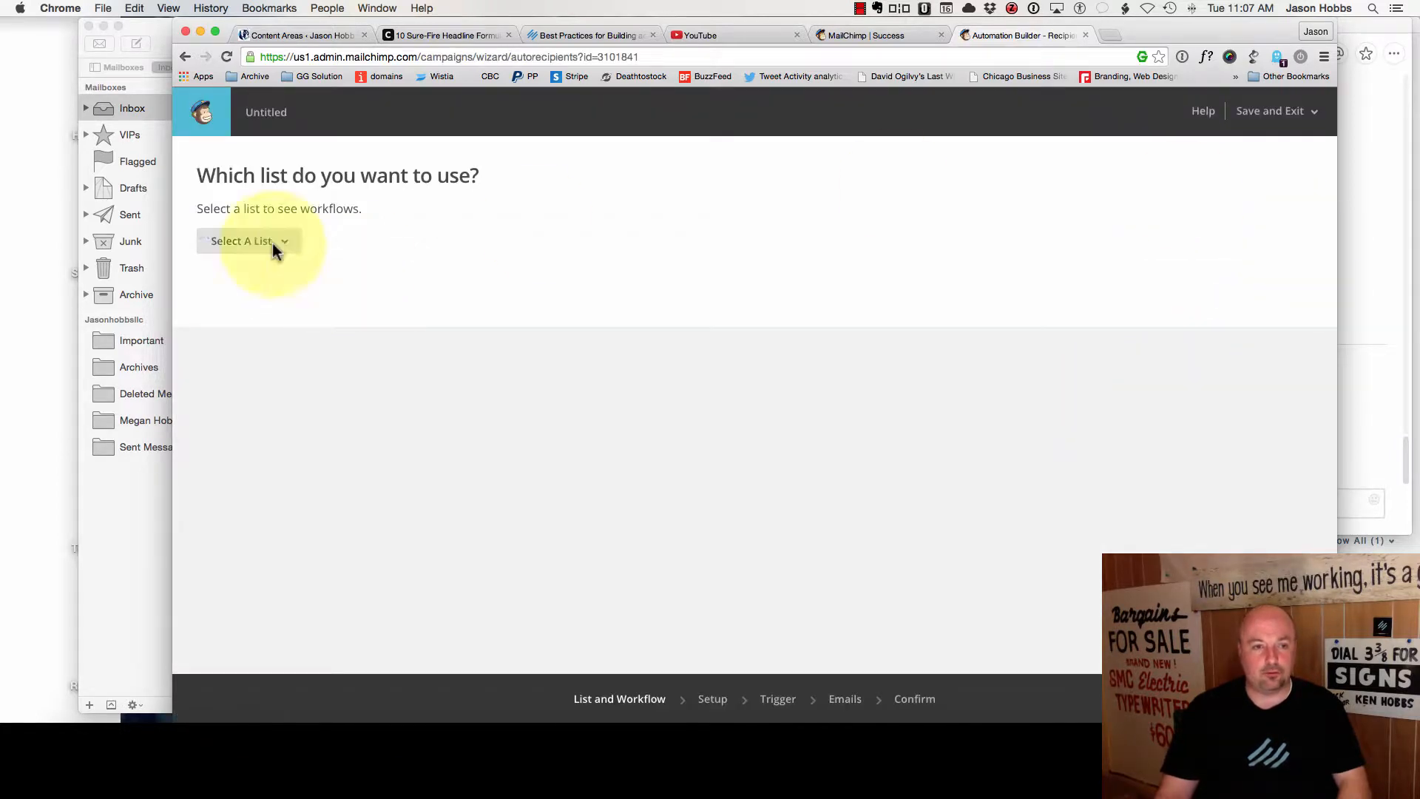
pyautogui.click(277, 246)
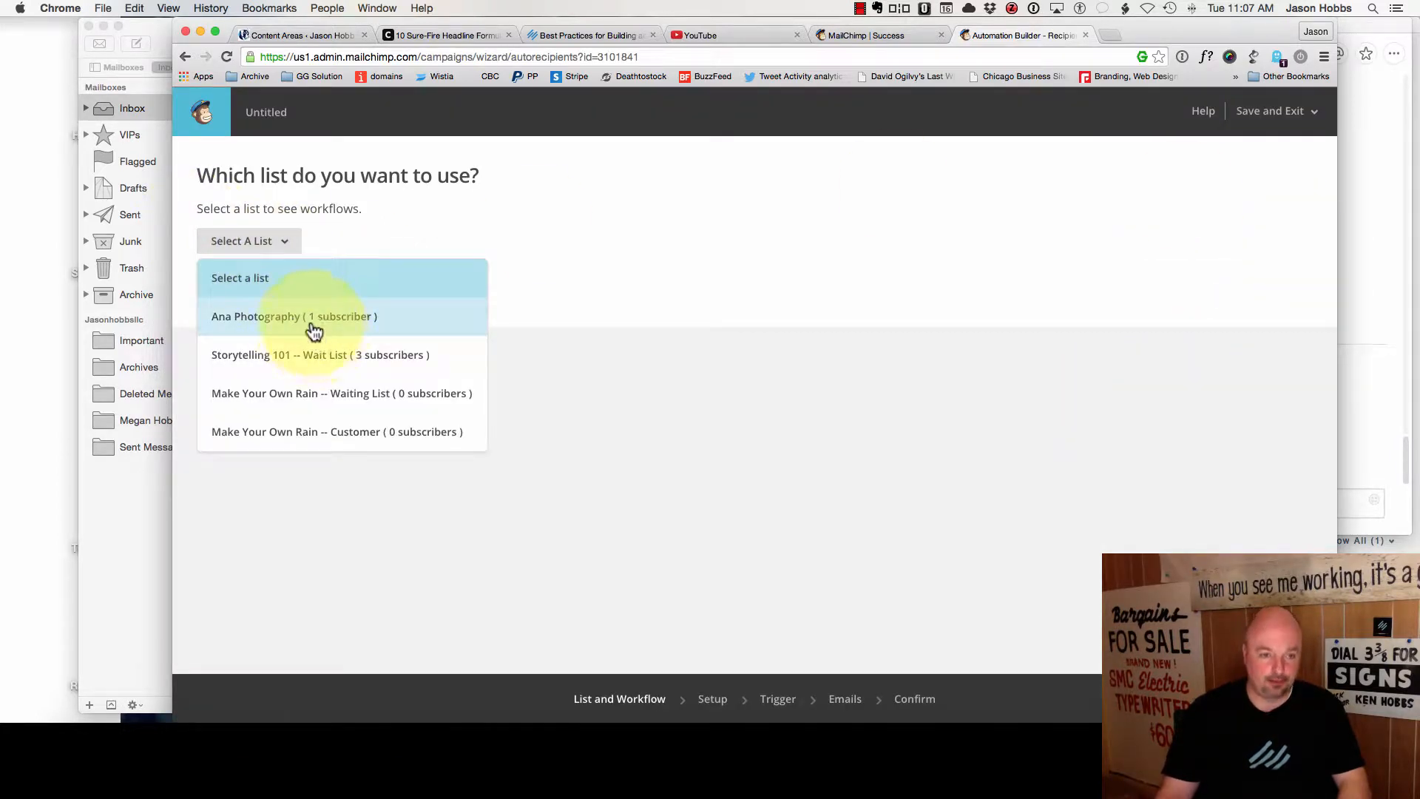
pyautogui.click(312, 330)
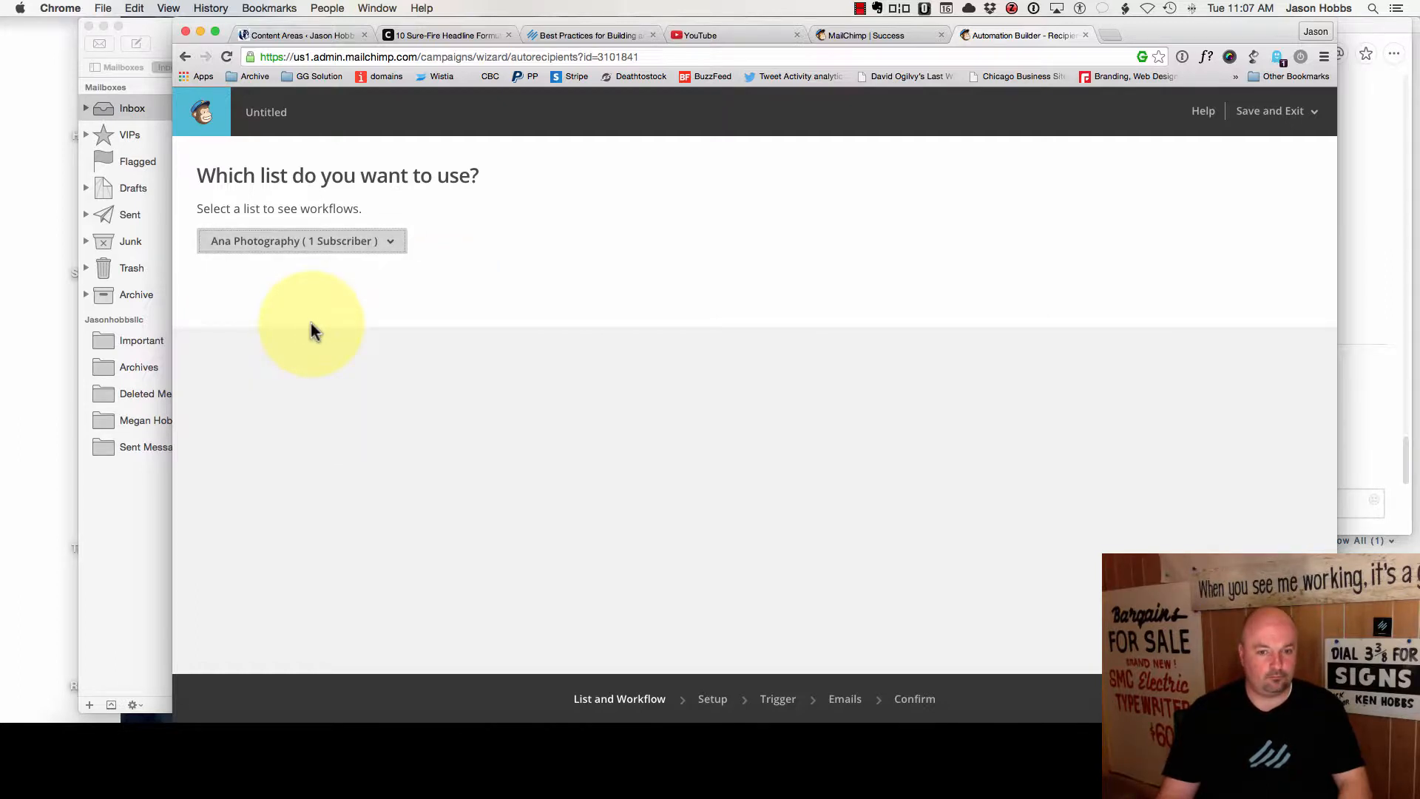
pyautogui.click(689, 706)
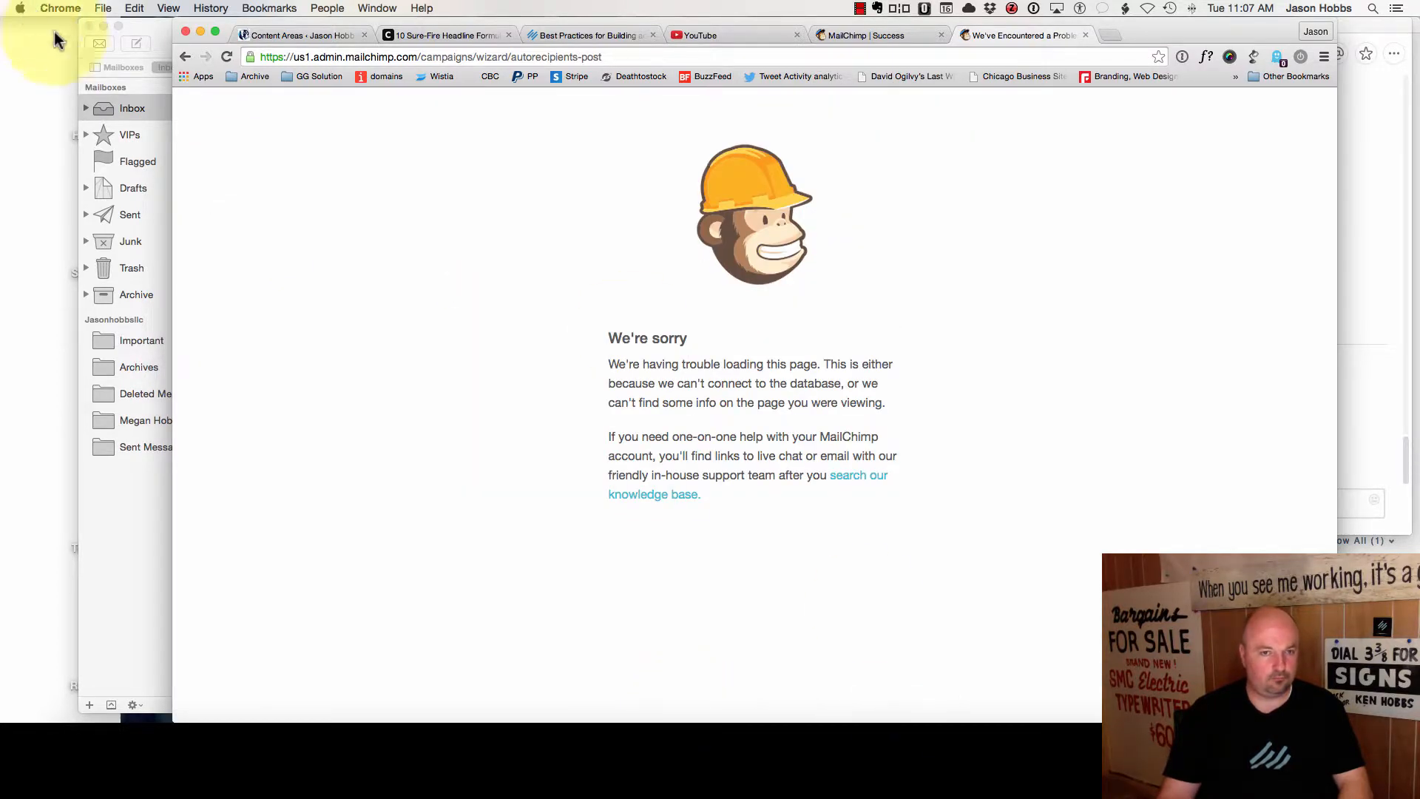
# - Reload the builder, reselect the photography list, and pick the Welcome message workflow
pyautogui.click(184, 57)
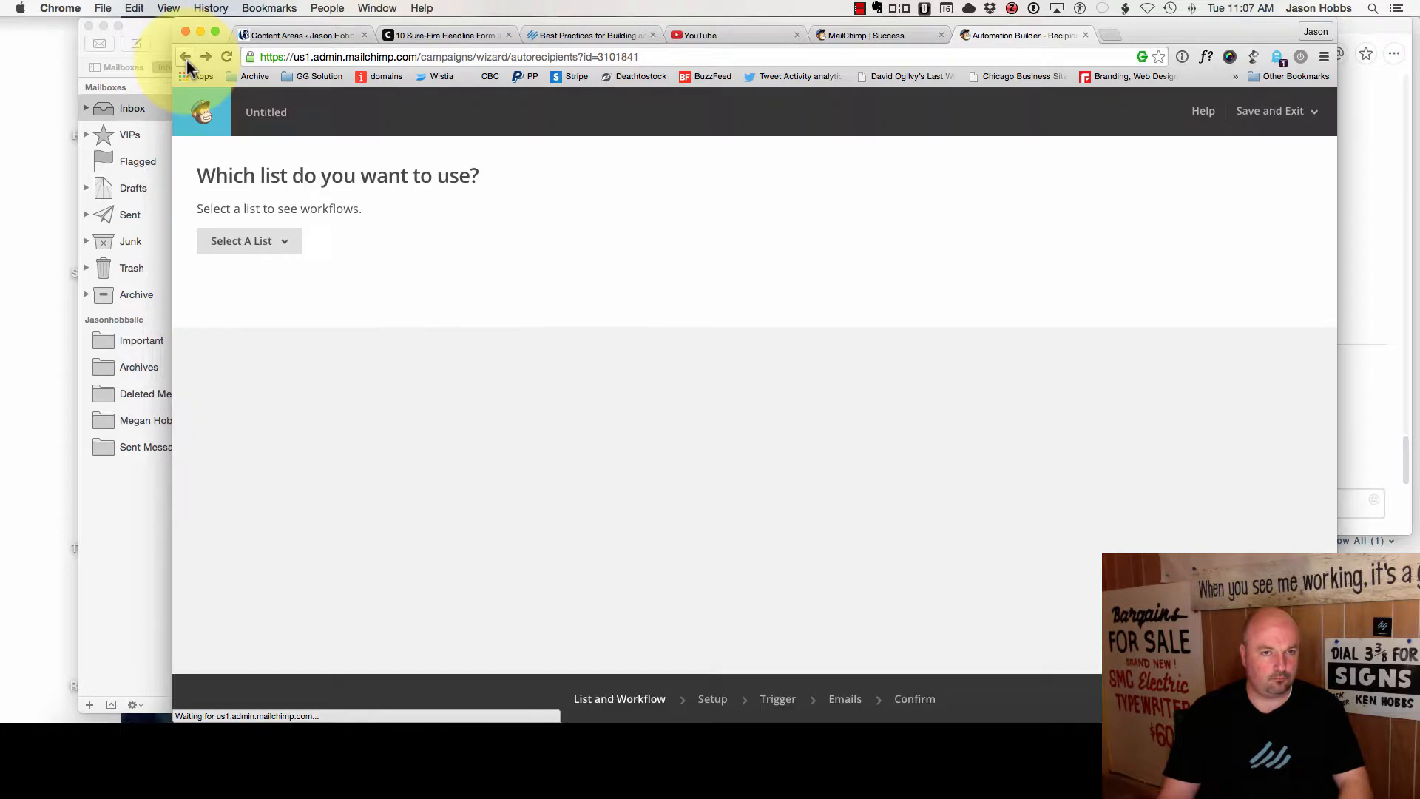
pyautogui.click(220, 57)
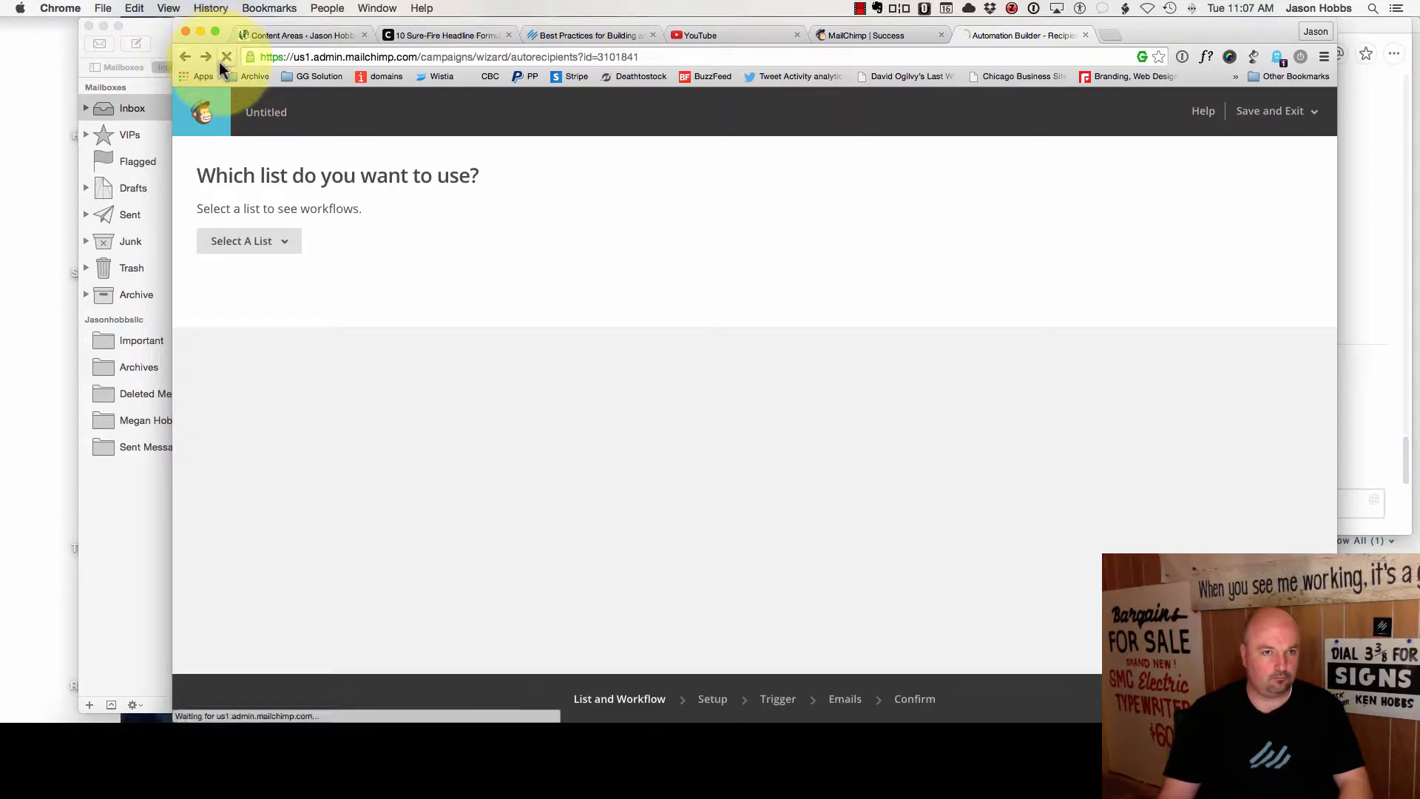
pyautogui.click(282, 248)
pyautogui.click(295, 317)
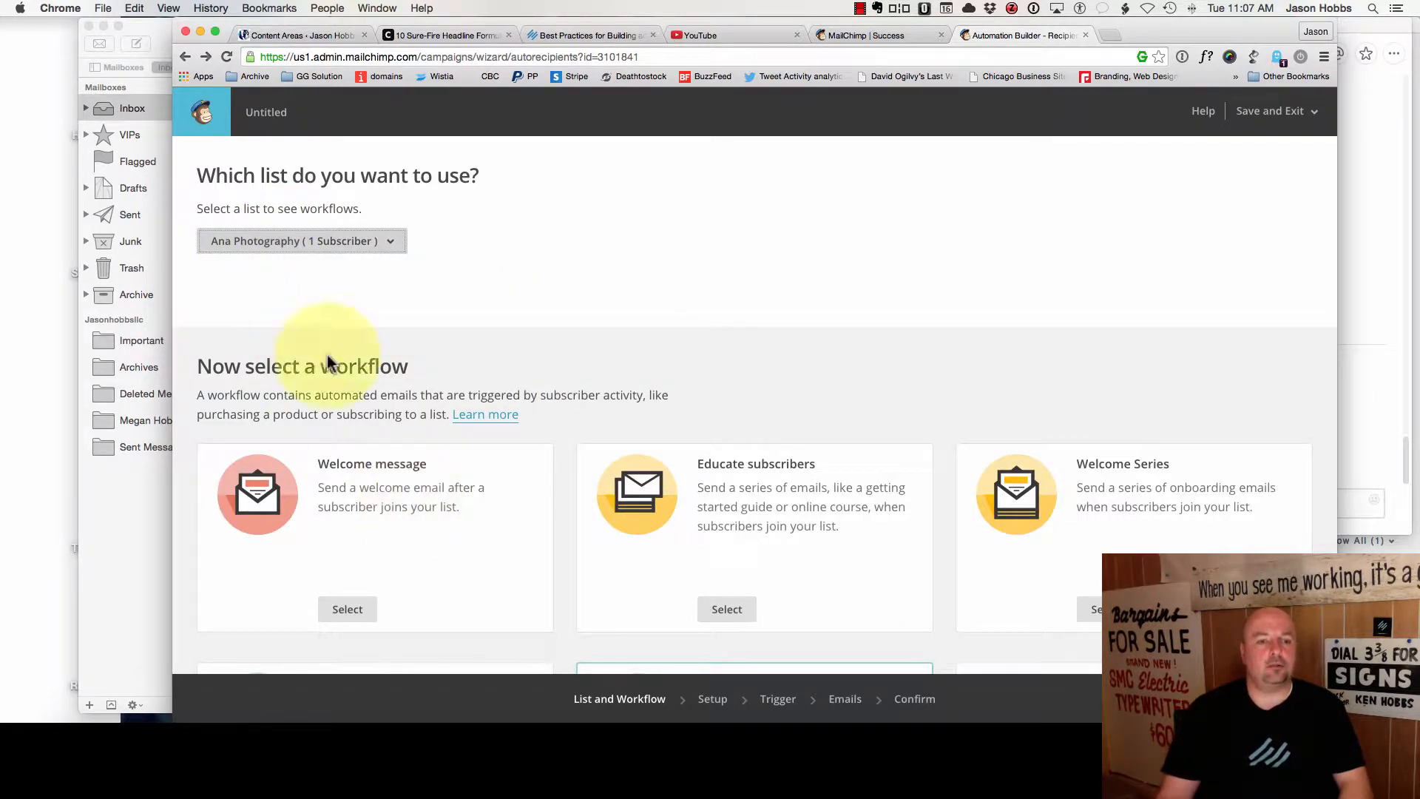
pyautogui.scroll(-2, 361, 460)
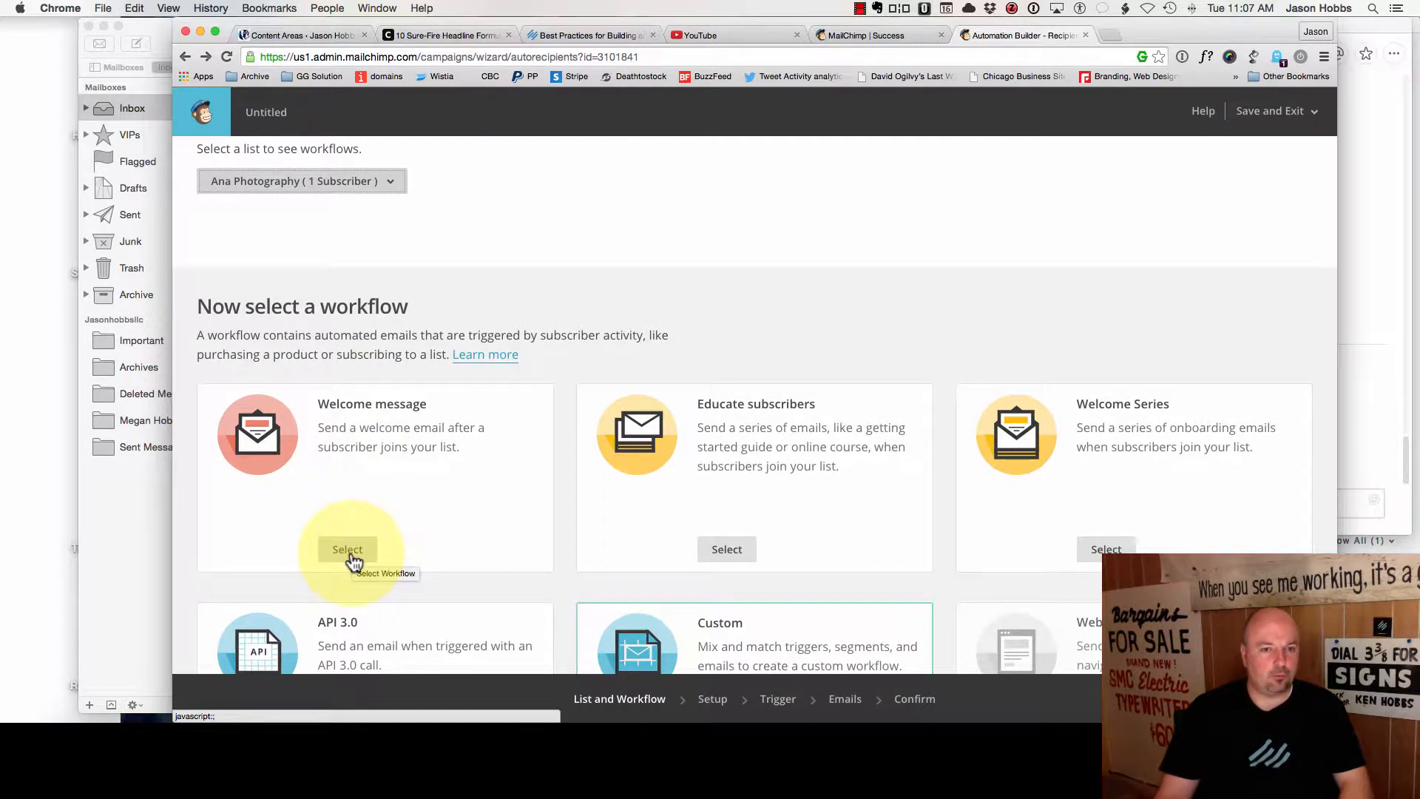
pyautogui.scroll(-2, 392, 532)
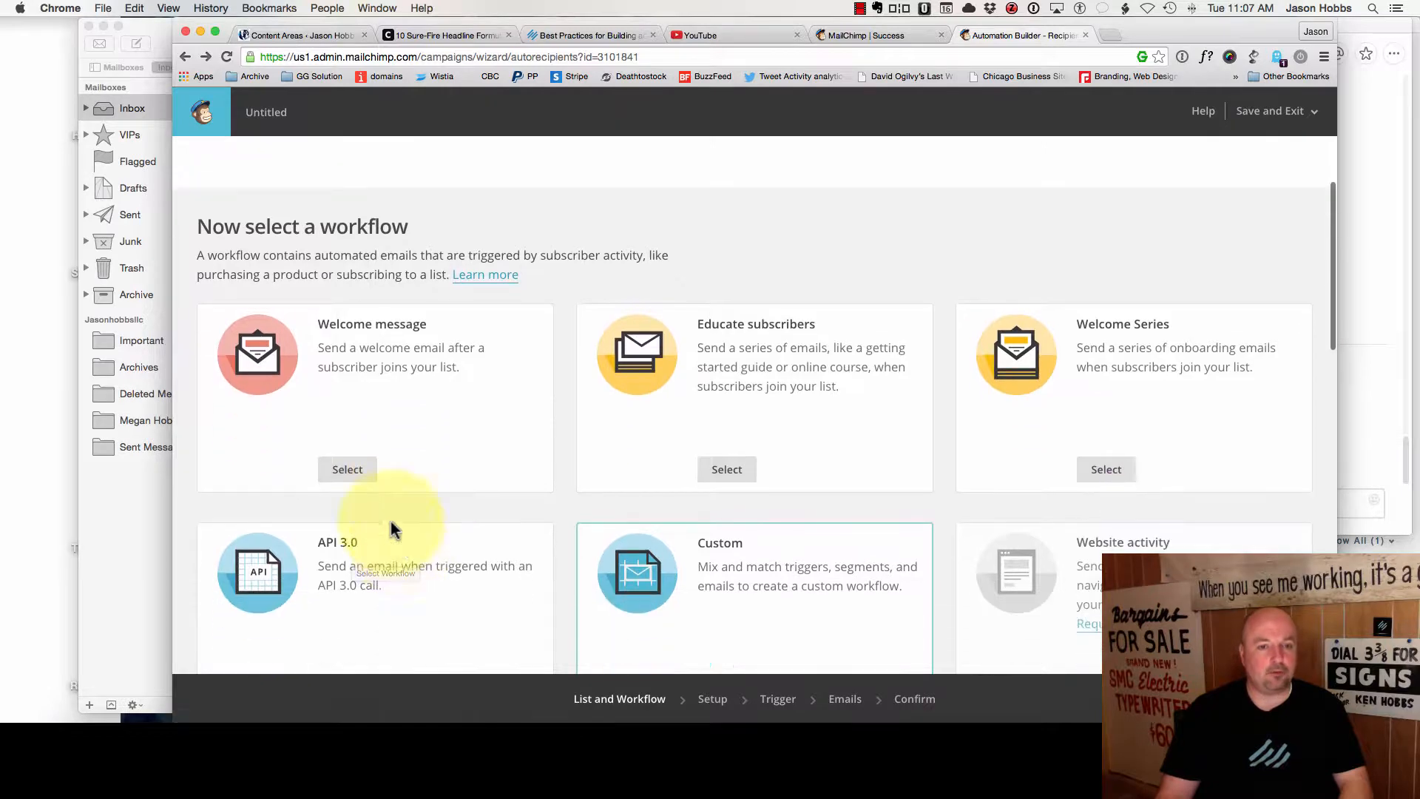
pyautogui.click(360, 472)
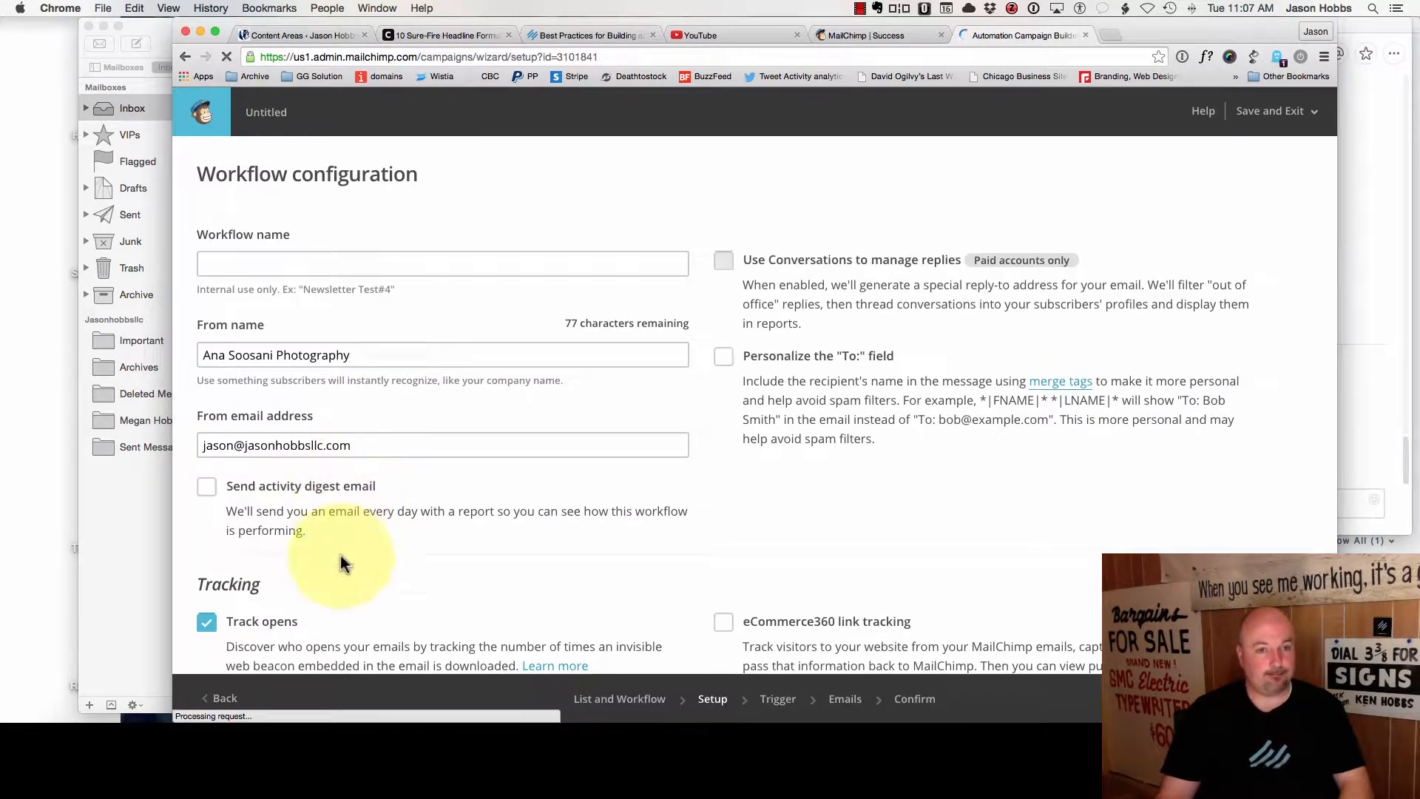
# - Enter the test-list welcome email as the workflow name and check the sender address
pyautogui.click(268, 255)
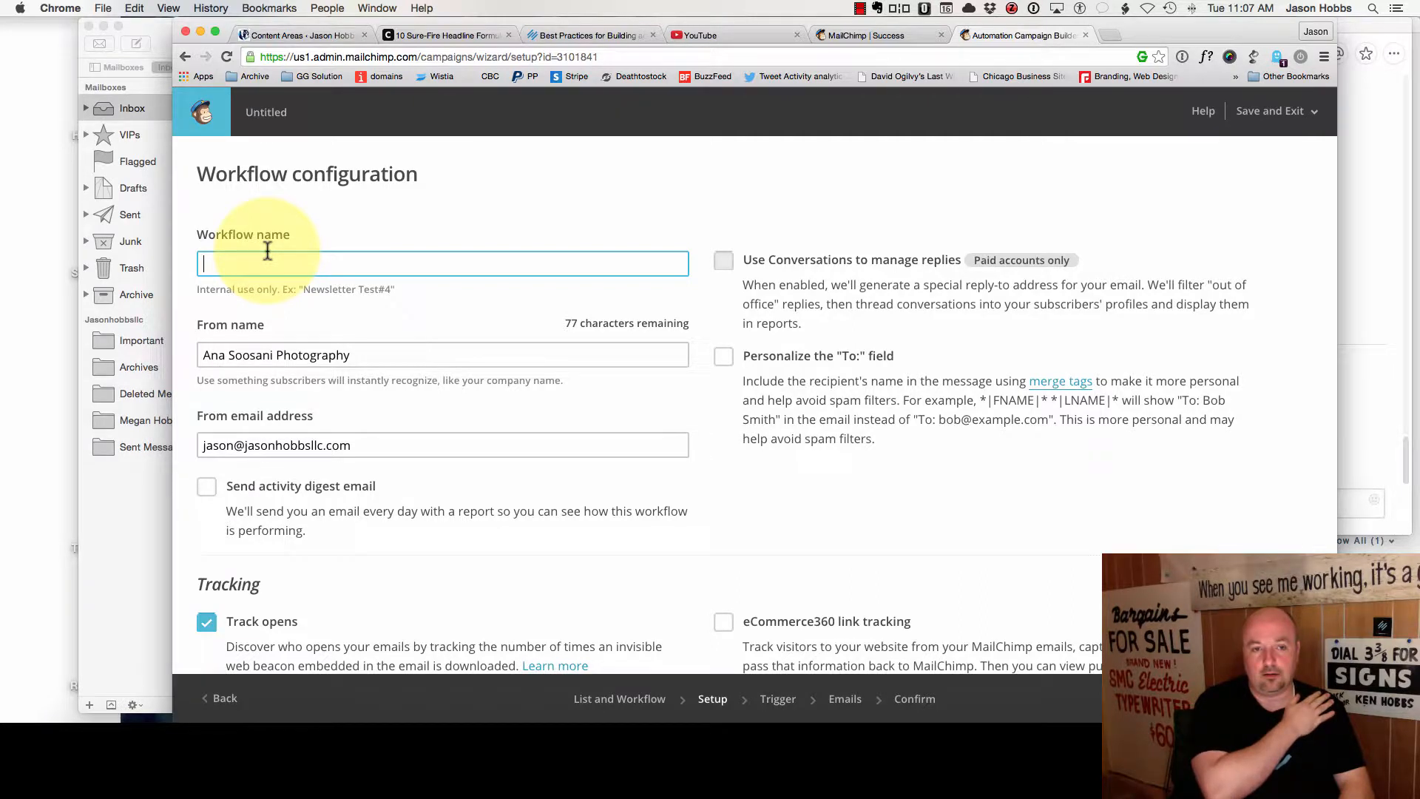
pyautogui.write('W')
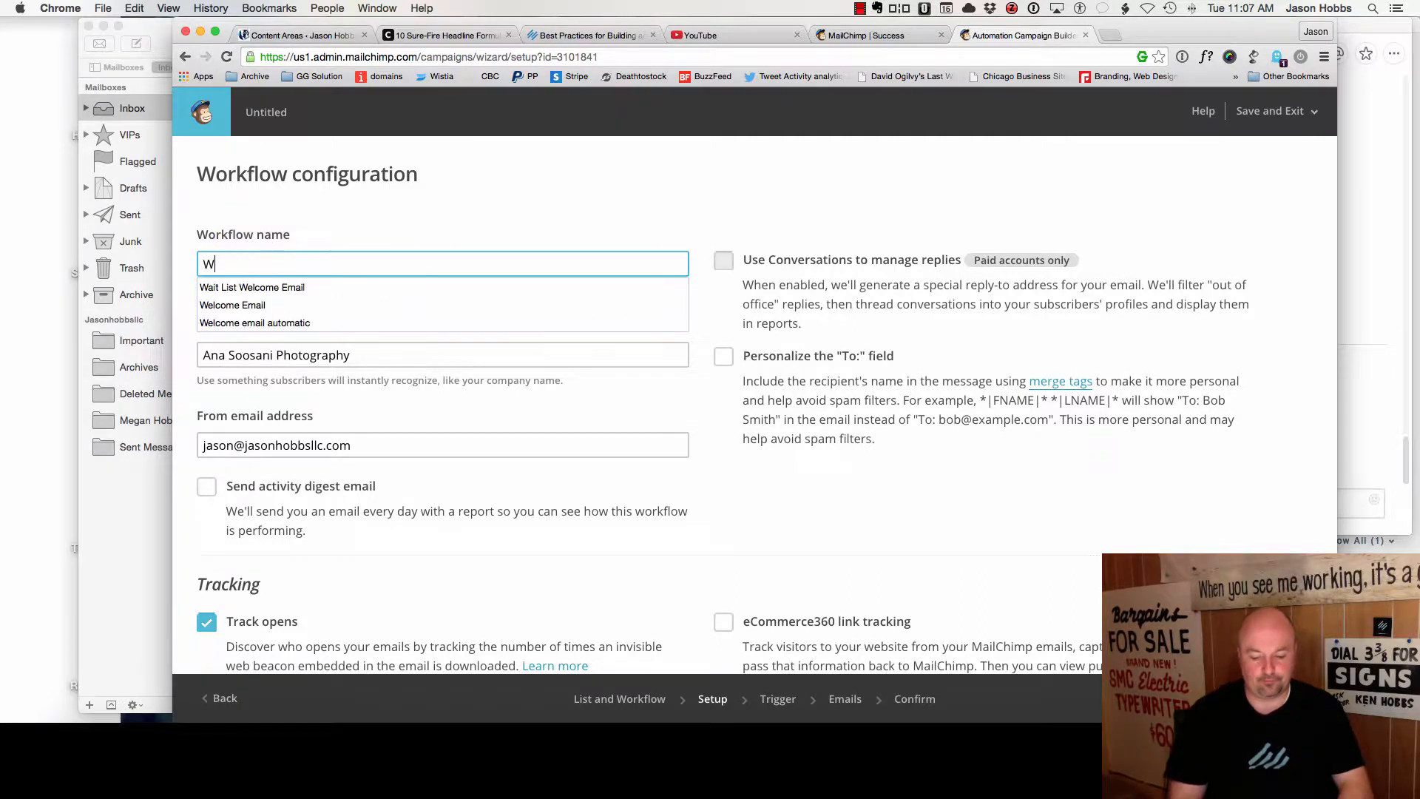
pyautogui.press('BackSpace')
pyautogui.write('Ana Test List Welcome Email')
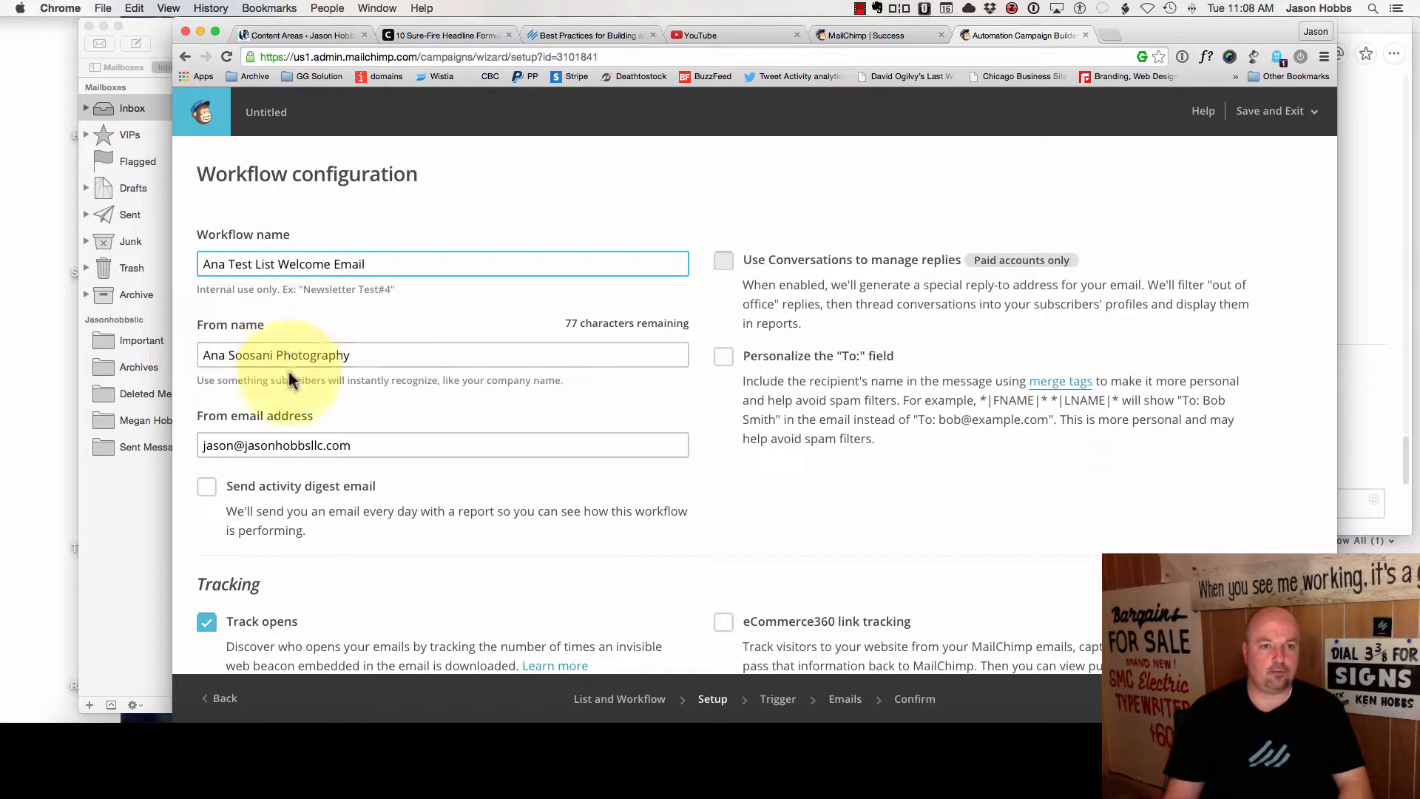
pyautogui.click(257, 441)
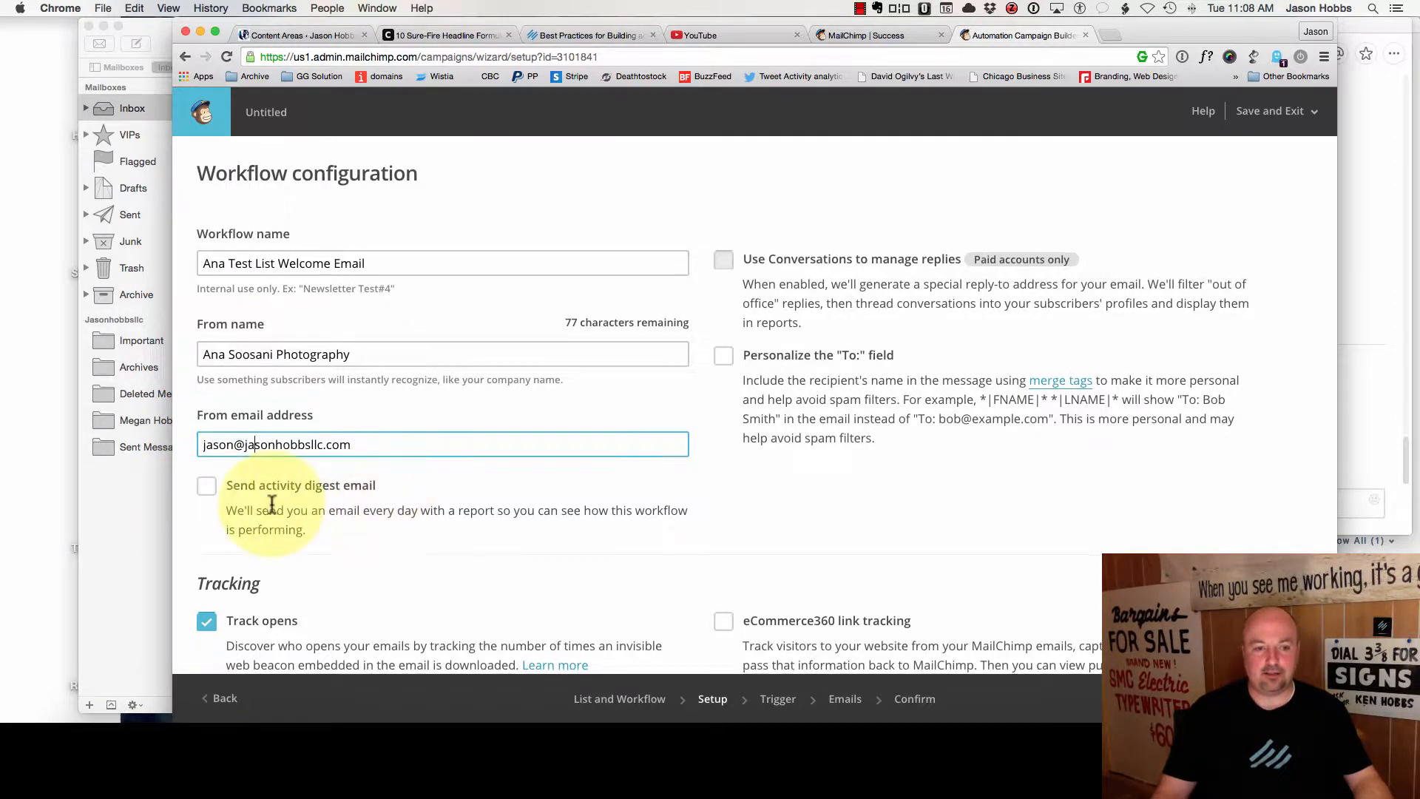
# - Turn on Google Analytics link tracking and continue to the trigger settings
pyautogui.scroll(-2, 270, 498)
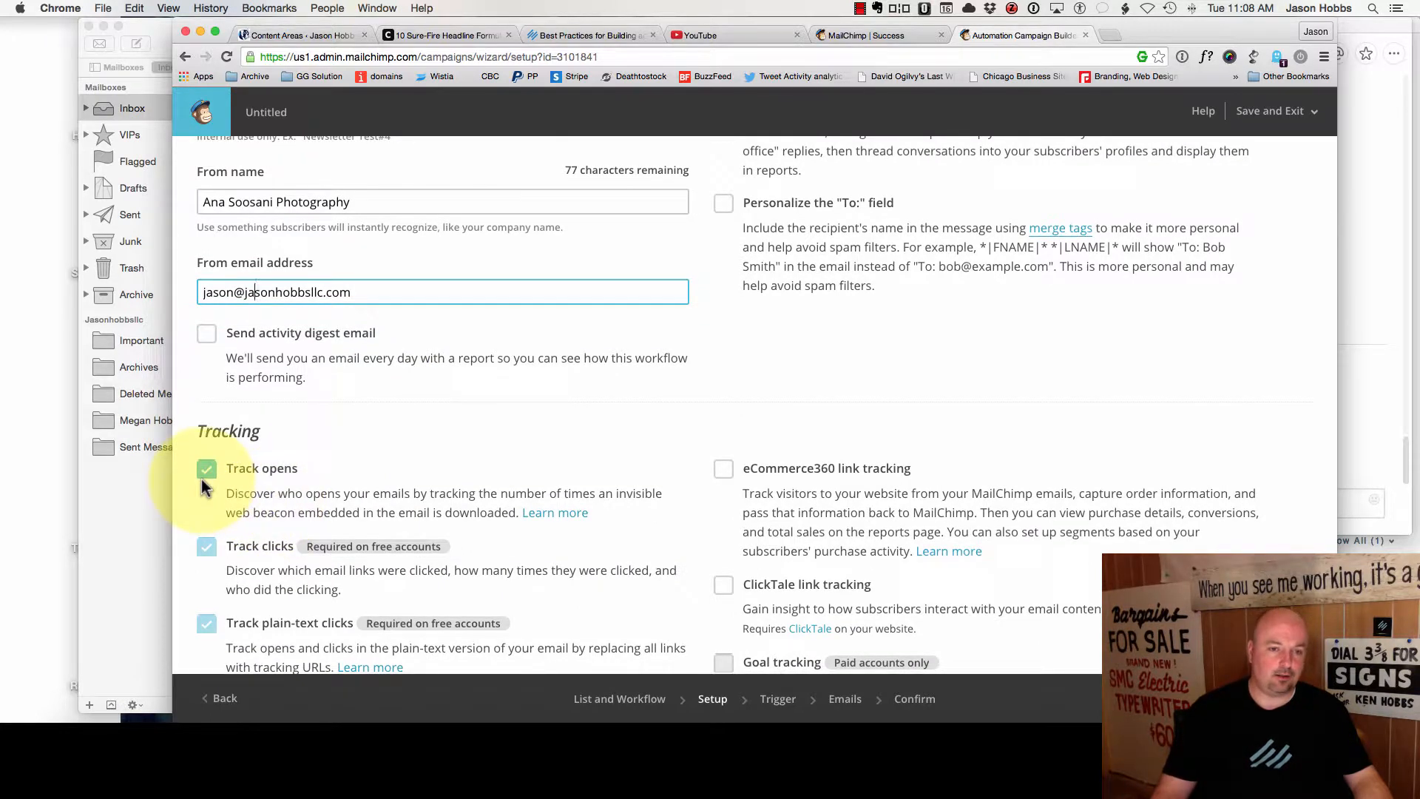
pyautogui.scroll(-2, 201, 489)
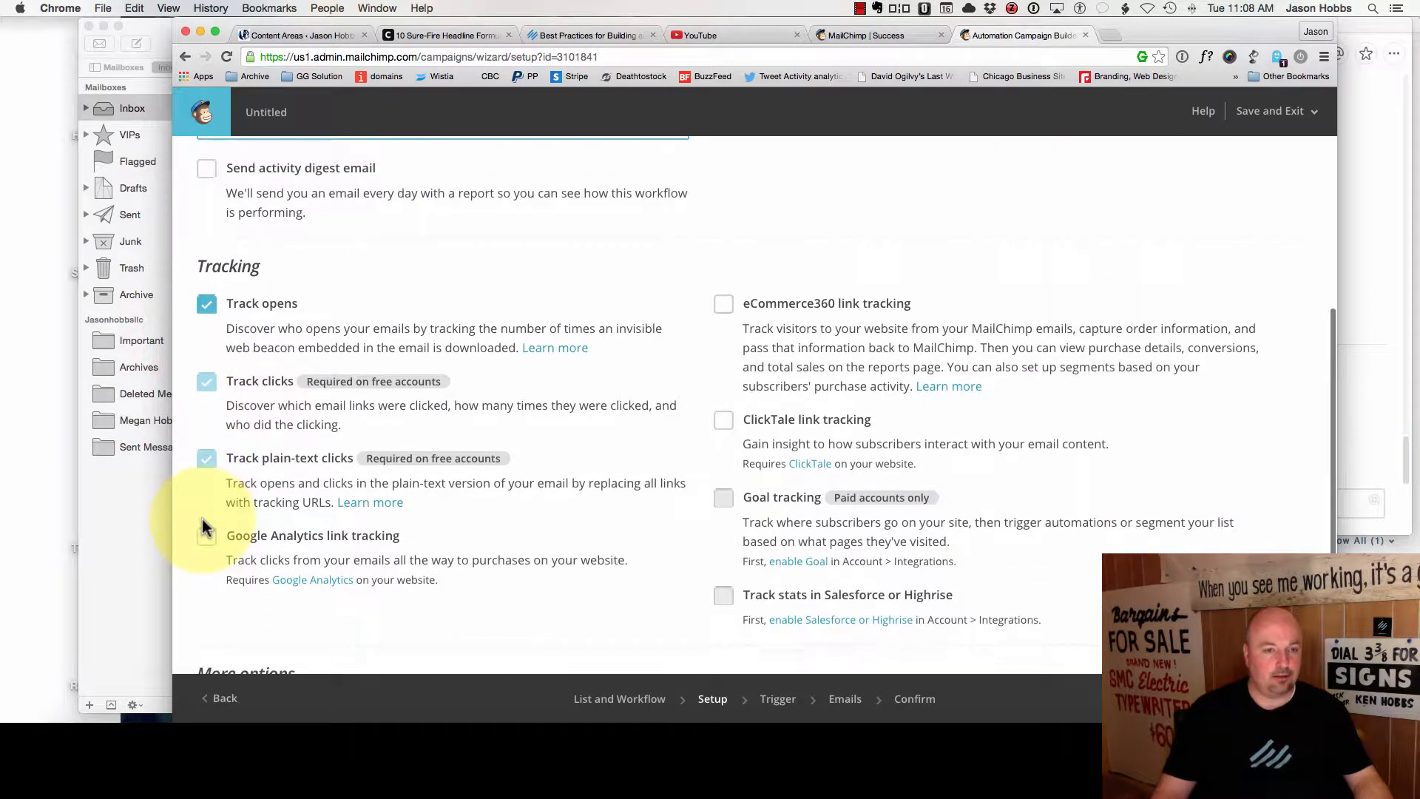
pyautogui.click(204, 544)
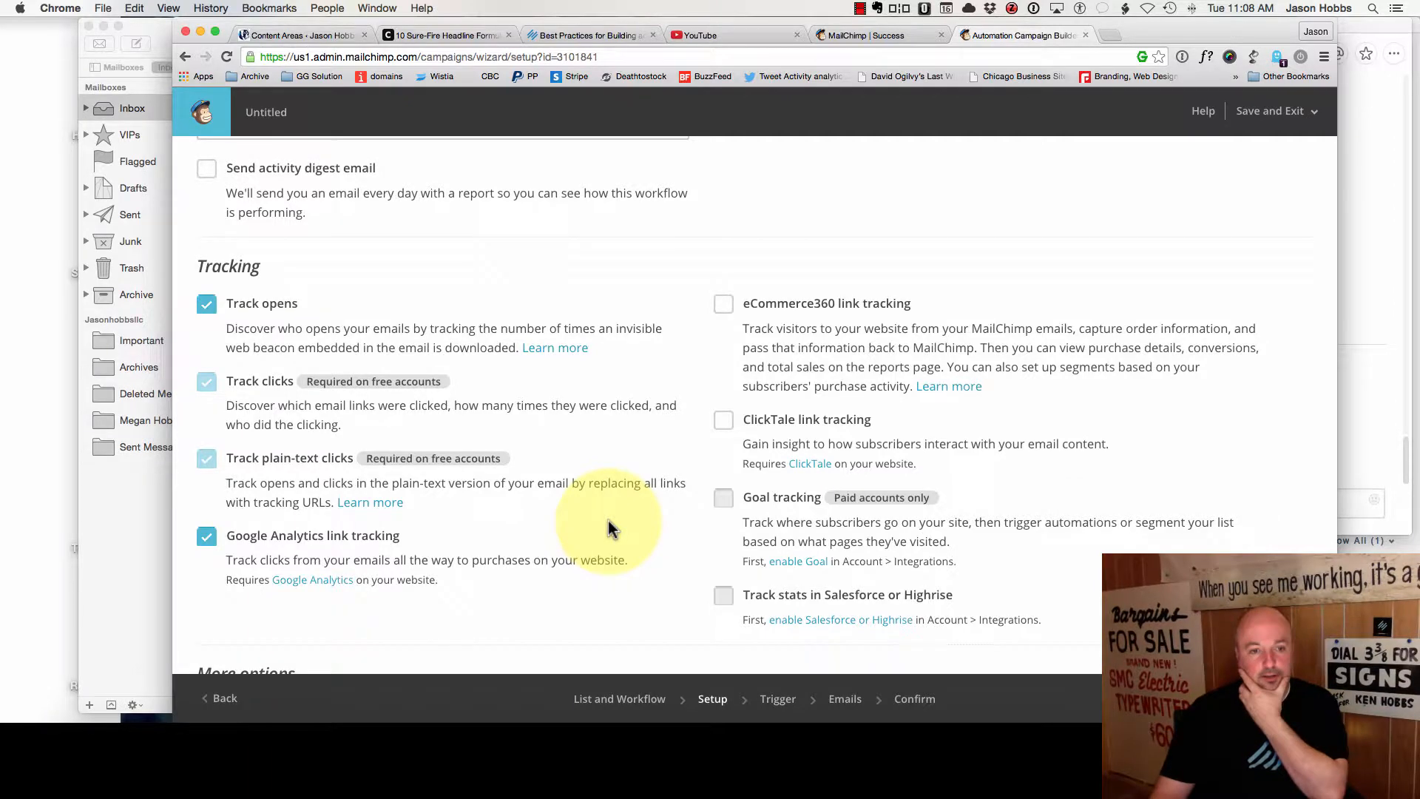
pyautogui.scroll(-4, 608, 521)
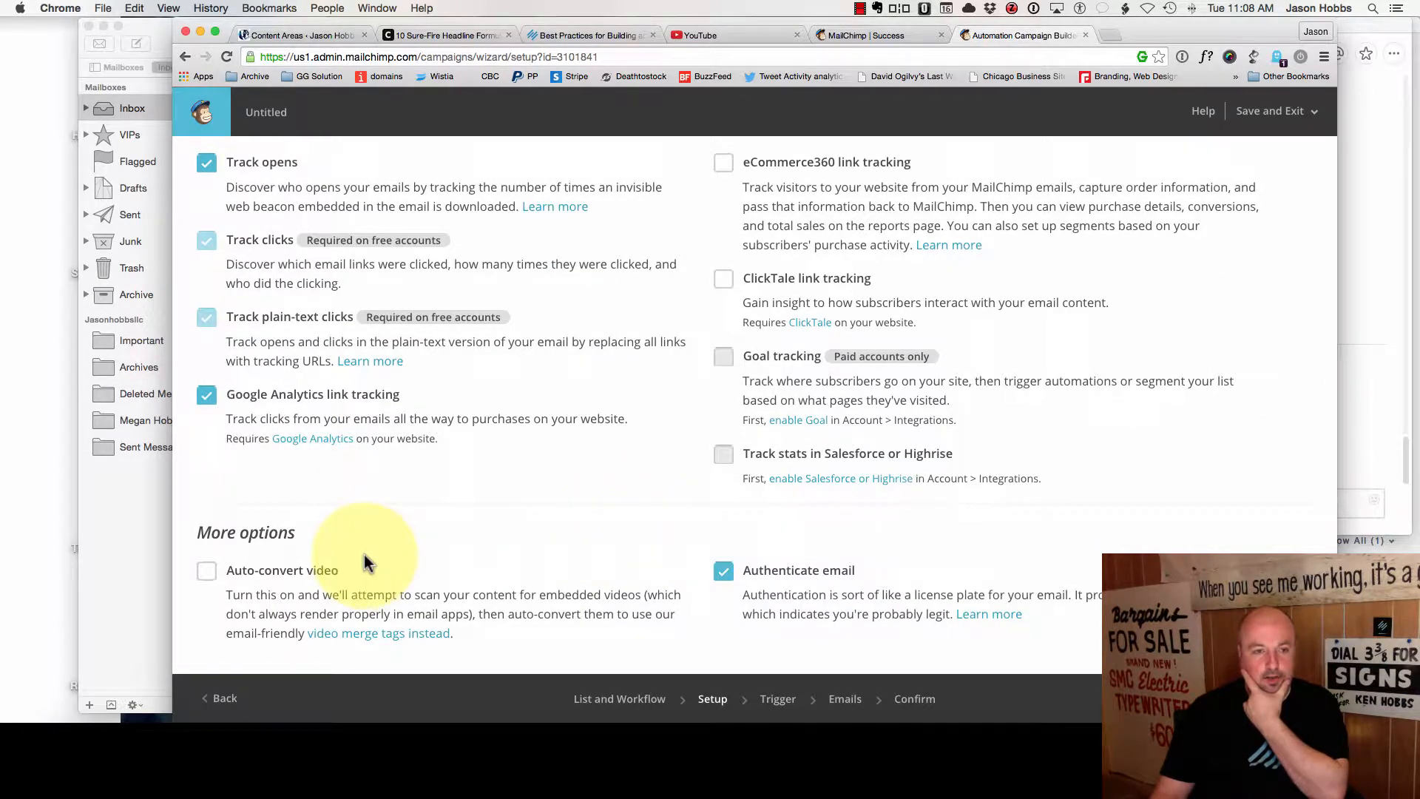
pyautogui.scroll(12, 407, 540)
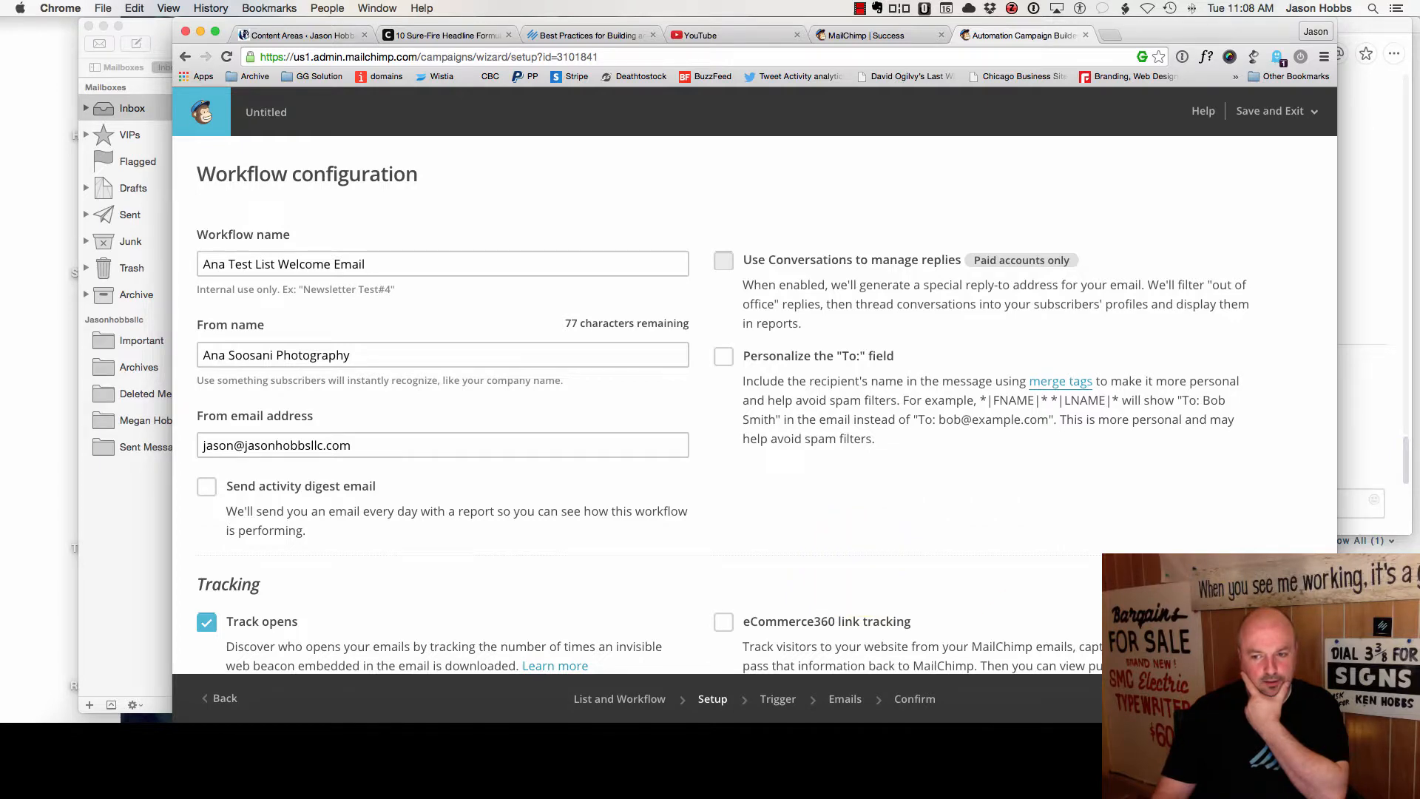
pyautogui.click(1291, 698)
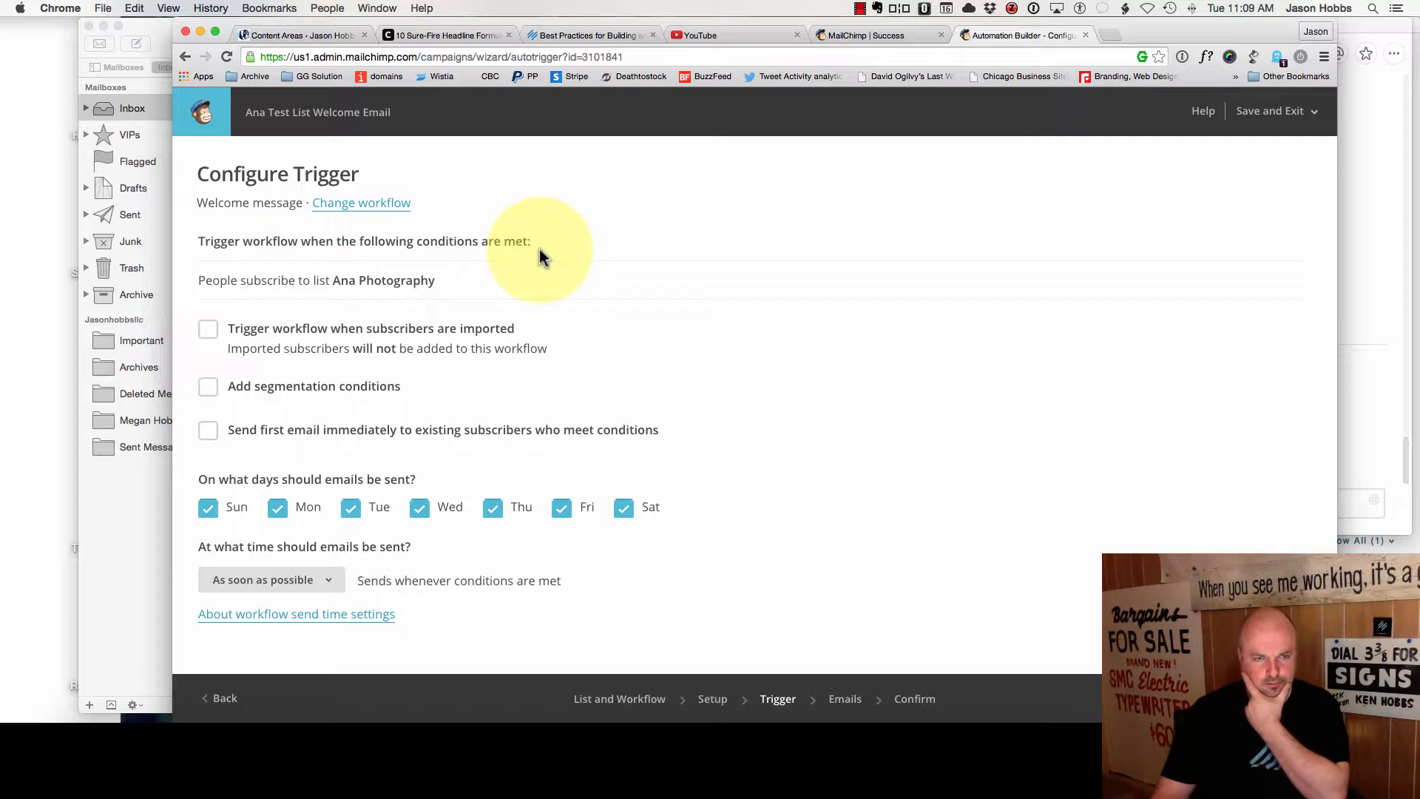
# - Send the first email immediately to existing subscribers who meet the conditions, then continue
pyautogui.click(208, 430)
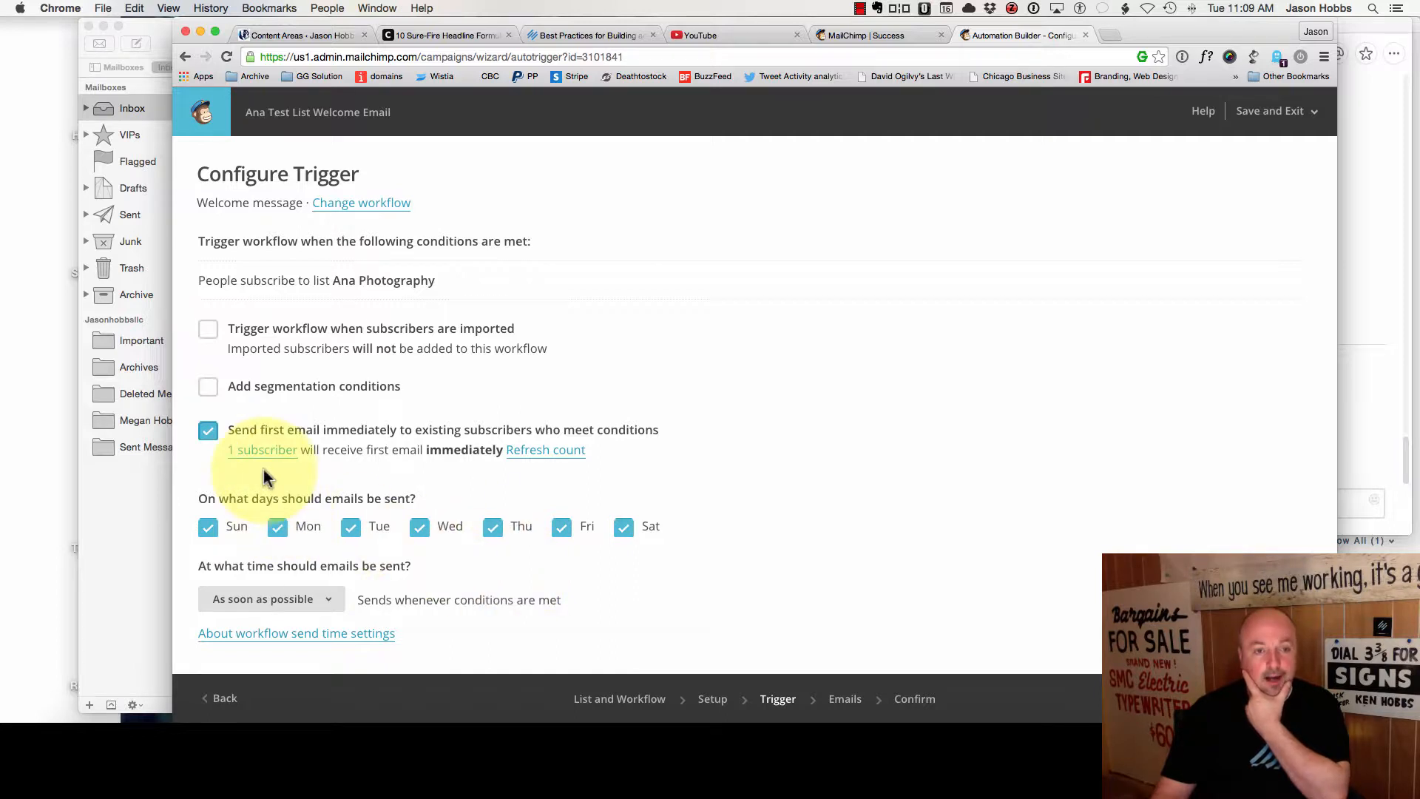
pyautogui.scroll(-2, 353, 548)
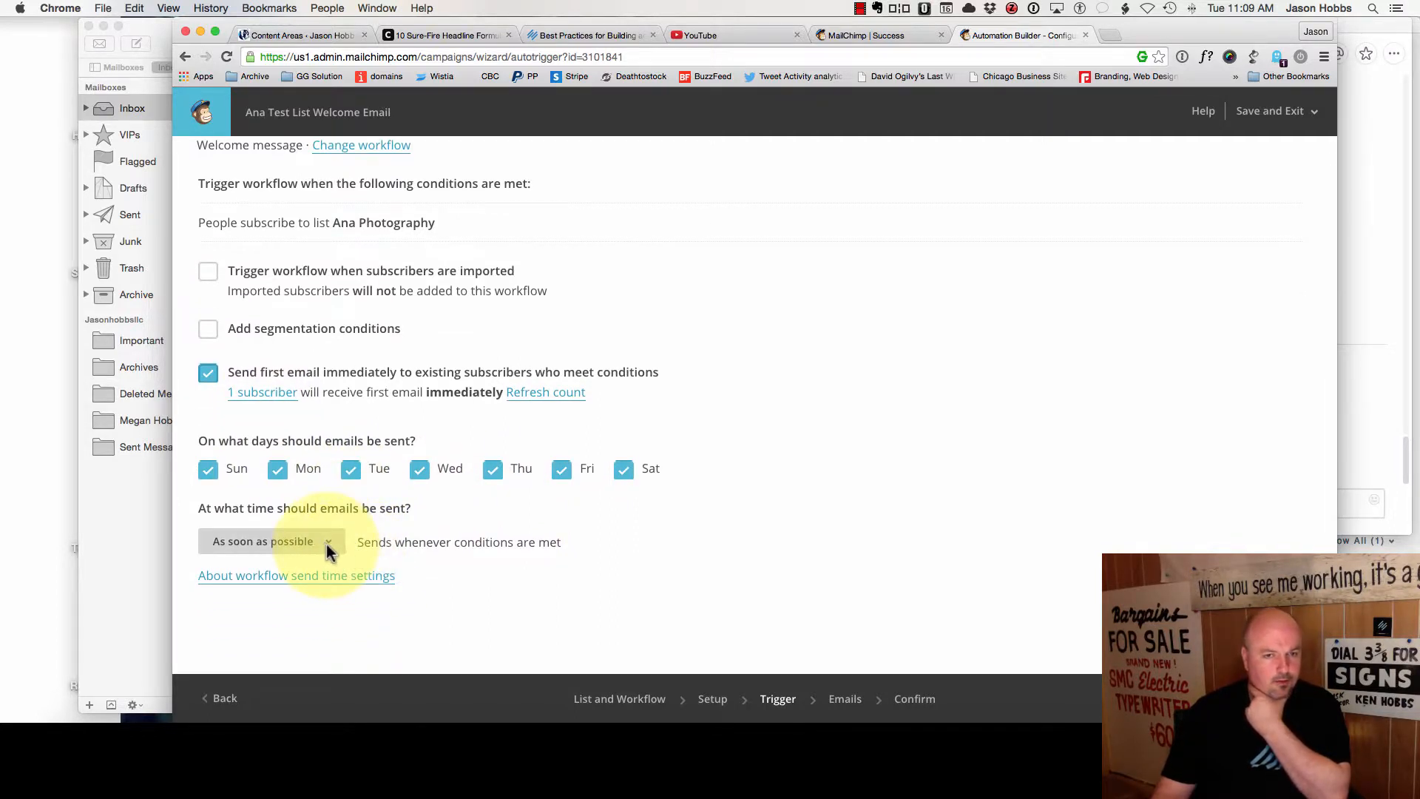
pyautogui.click(1289, 698)
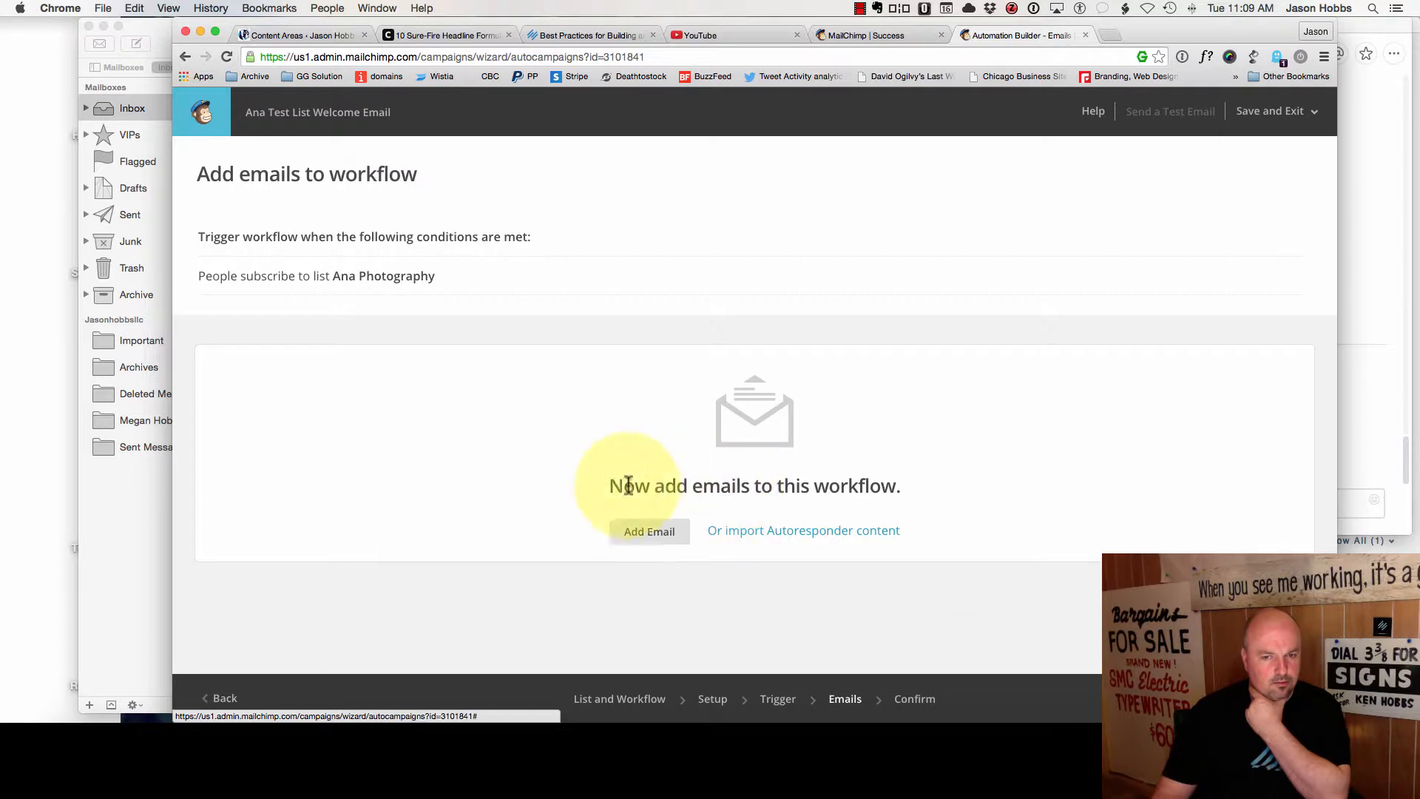
# - Add Automation Email #1 to the workflow and base its design on the Simple Text template
pyautogui.click(649, 534)
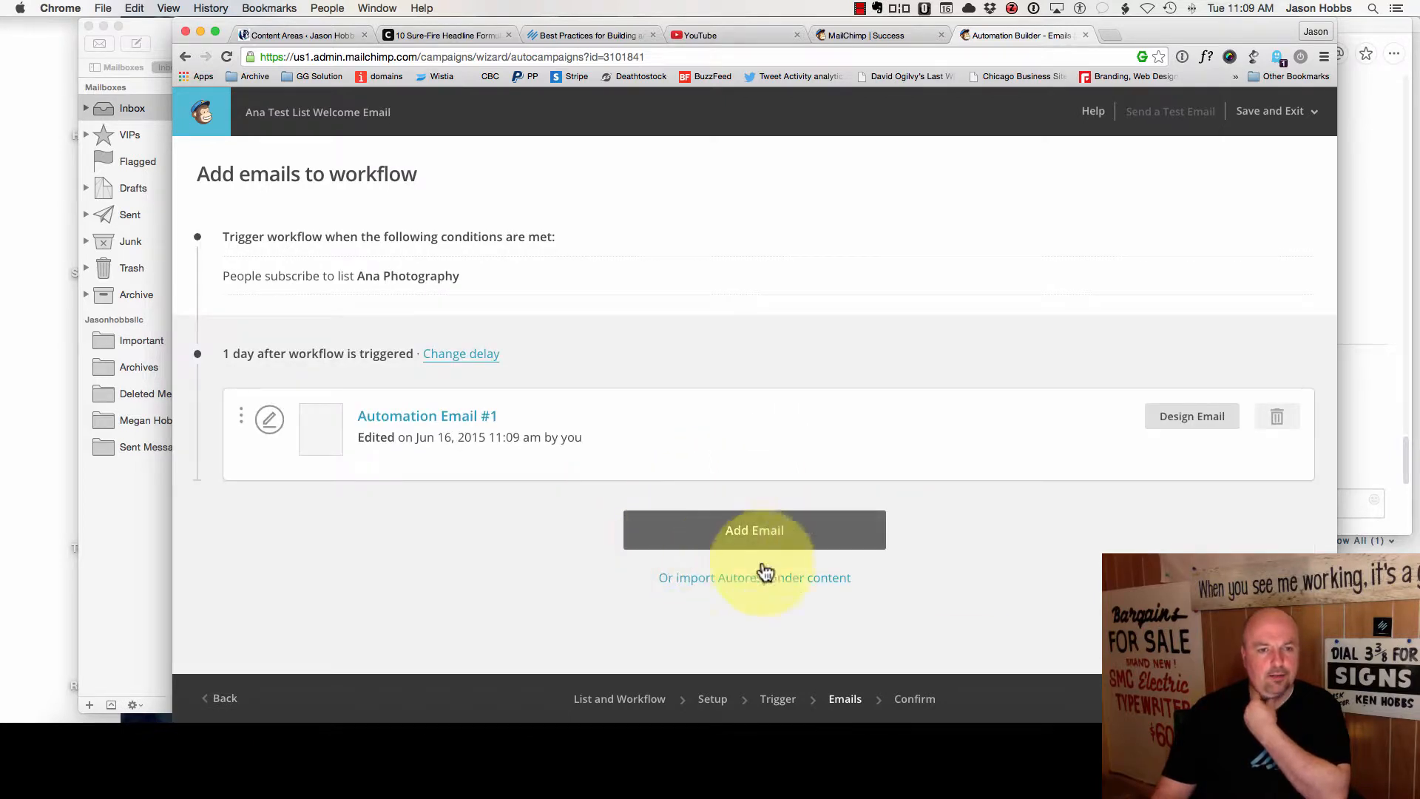
pyautogui.click(427, 419)
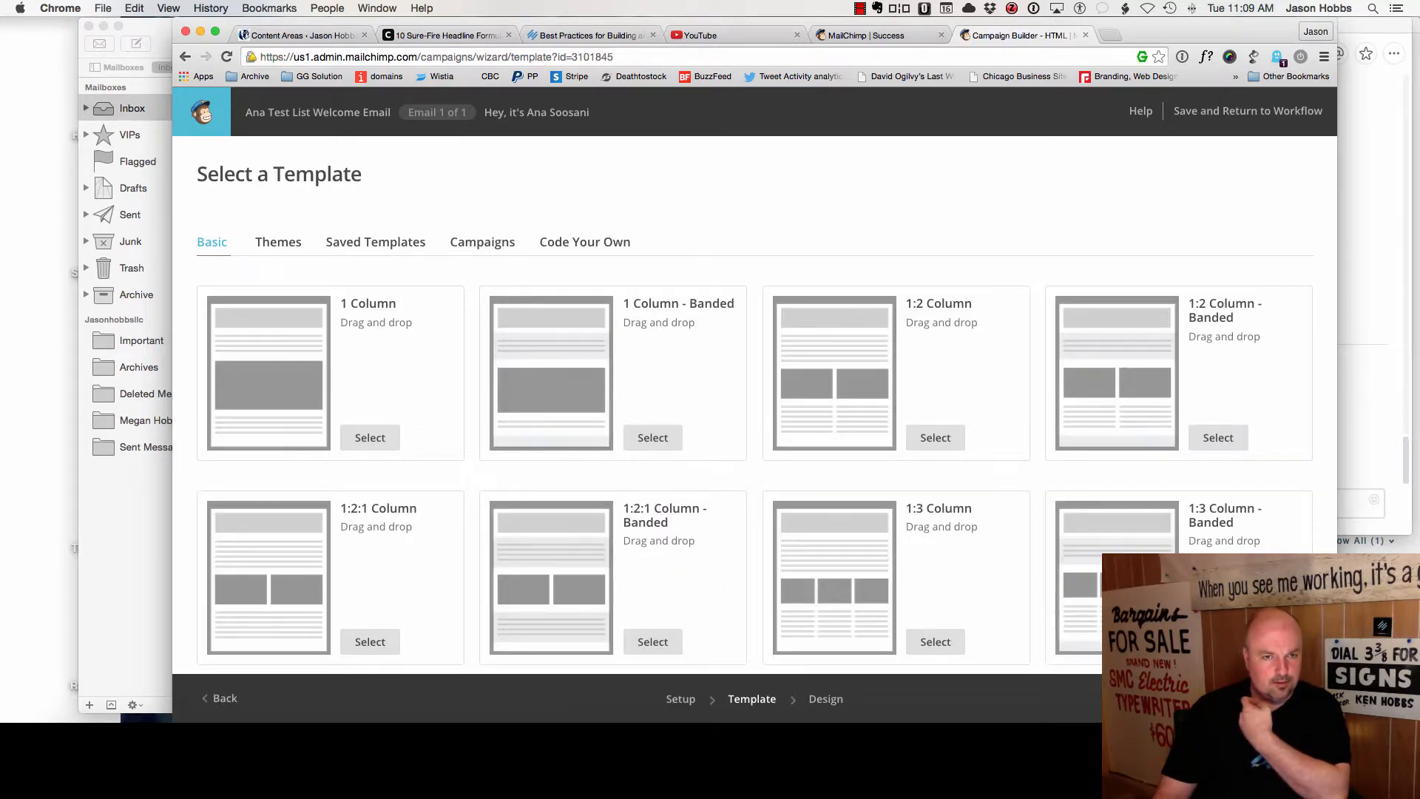
pyautogui.scroll(-10, 489, 492)
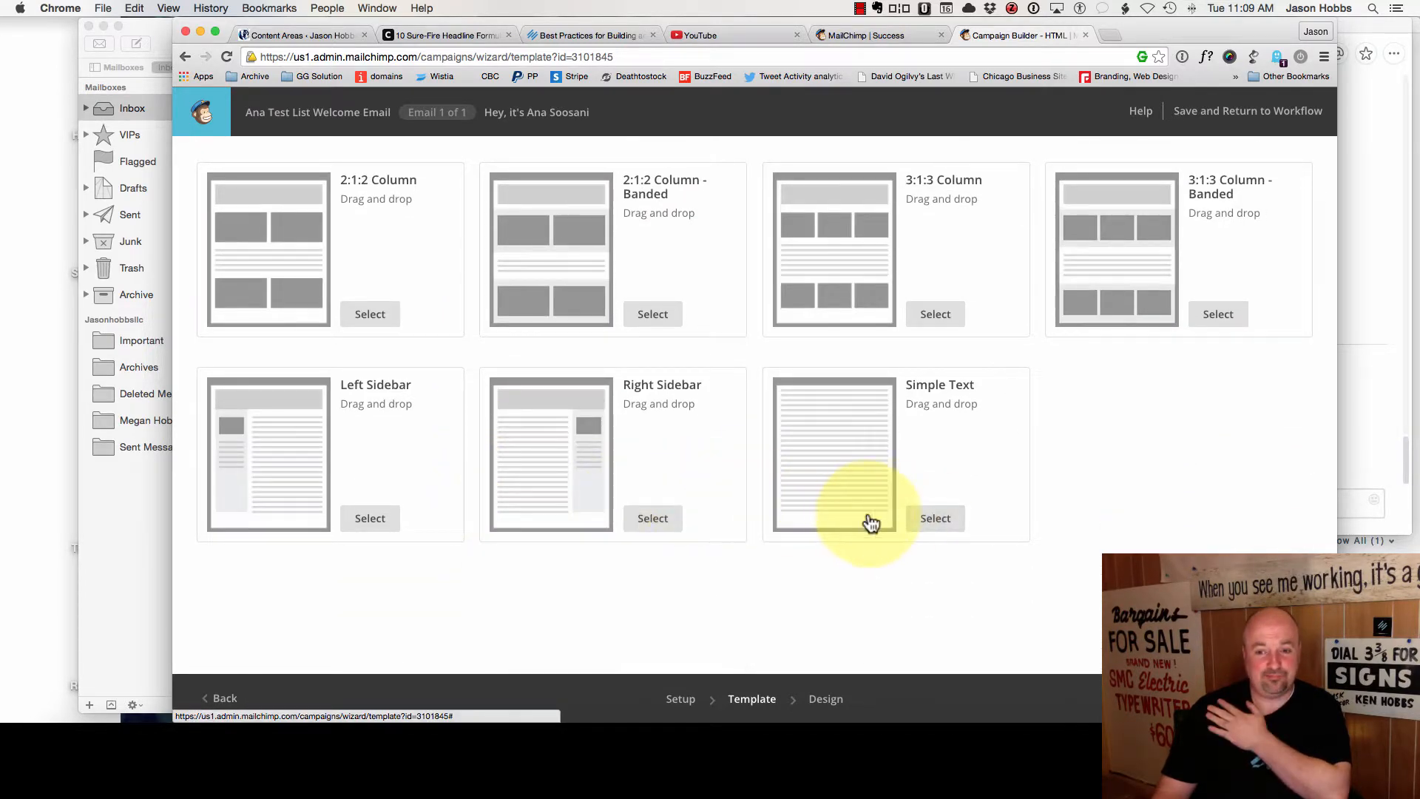
pyautogui.click(958, 523)
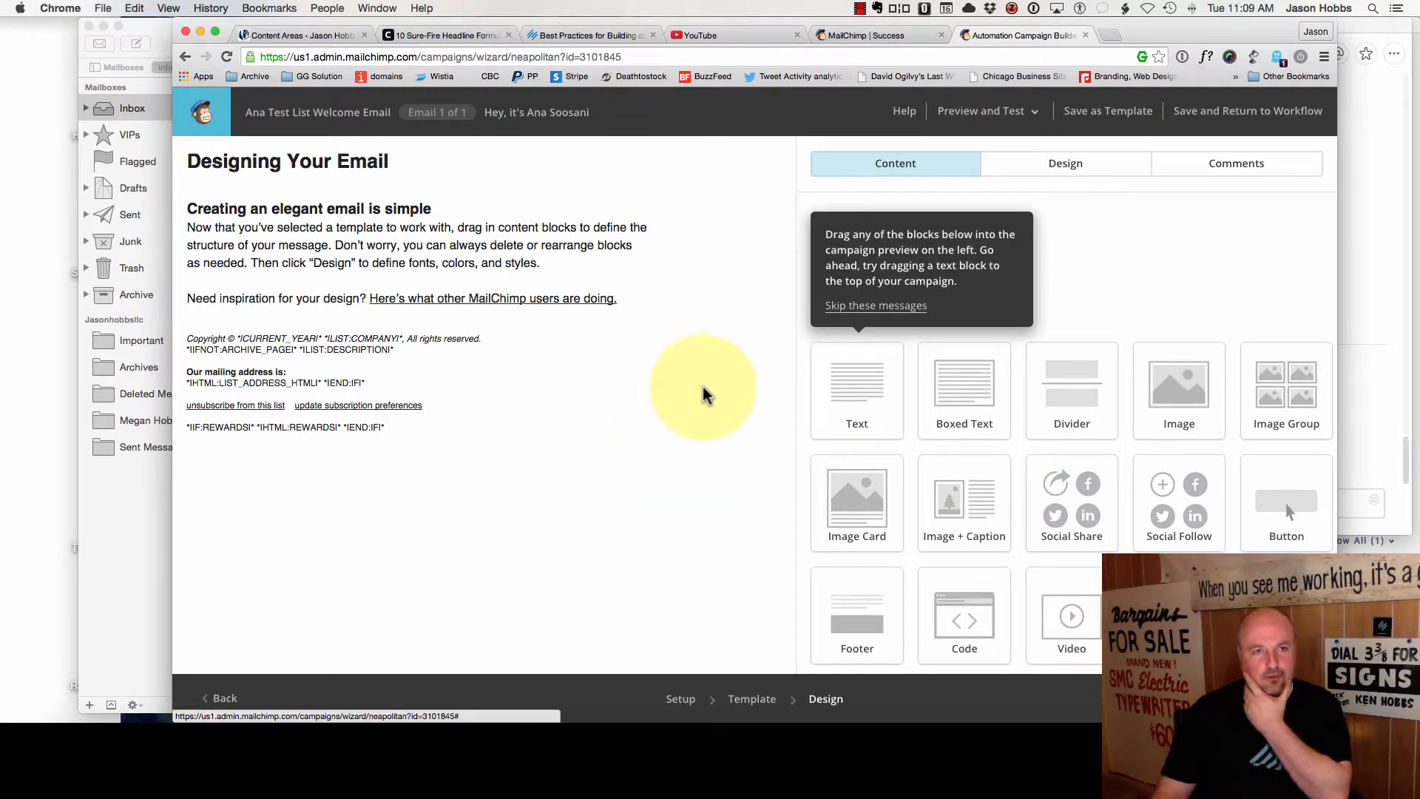
# - Replace the default heading with 'Here is the value I promised you when requesting your subscription'
pyautogui.moveTo(317, 270)
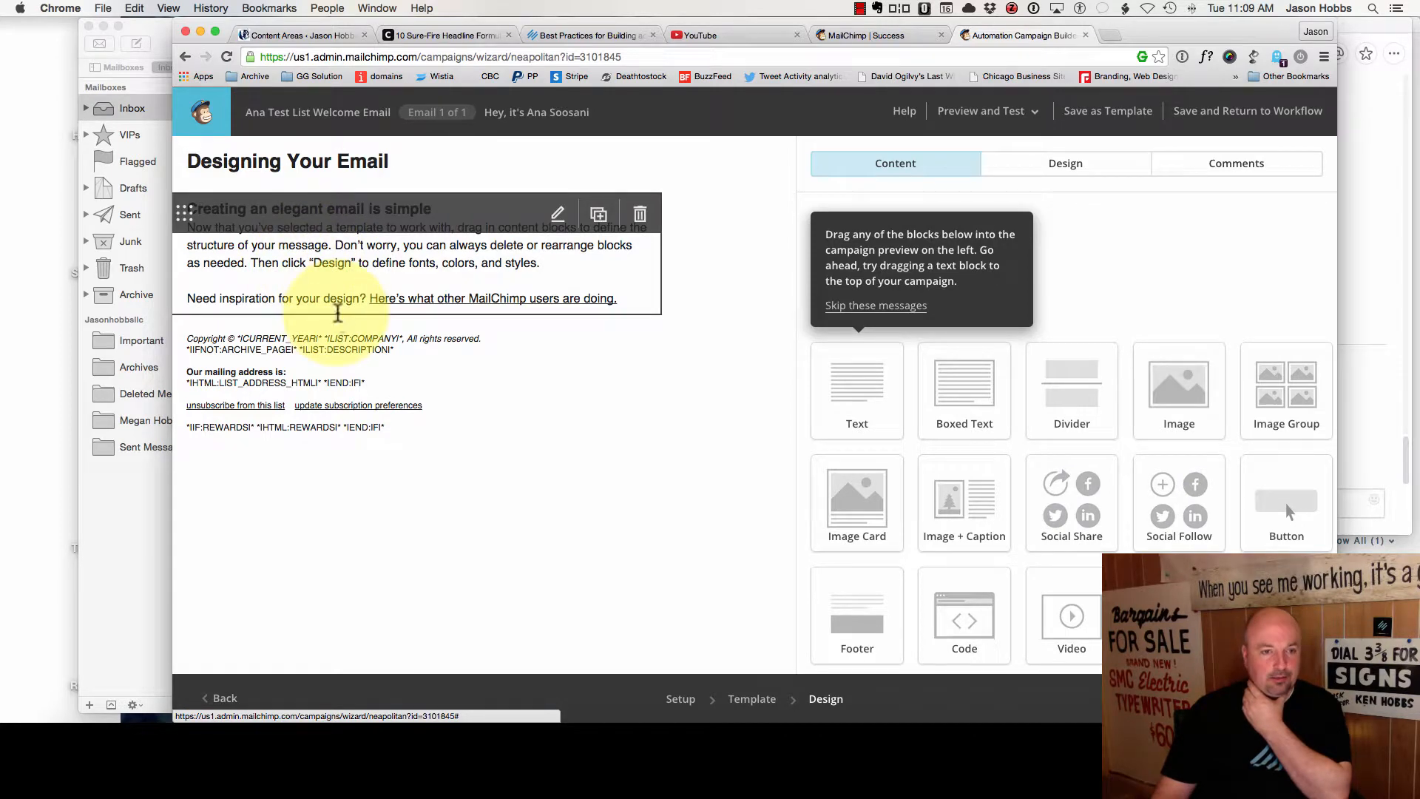
pyautogui.click(360, 286)
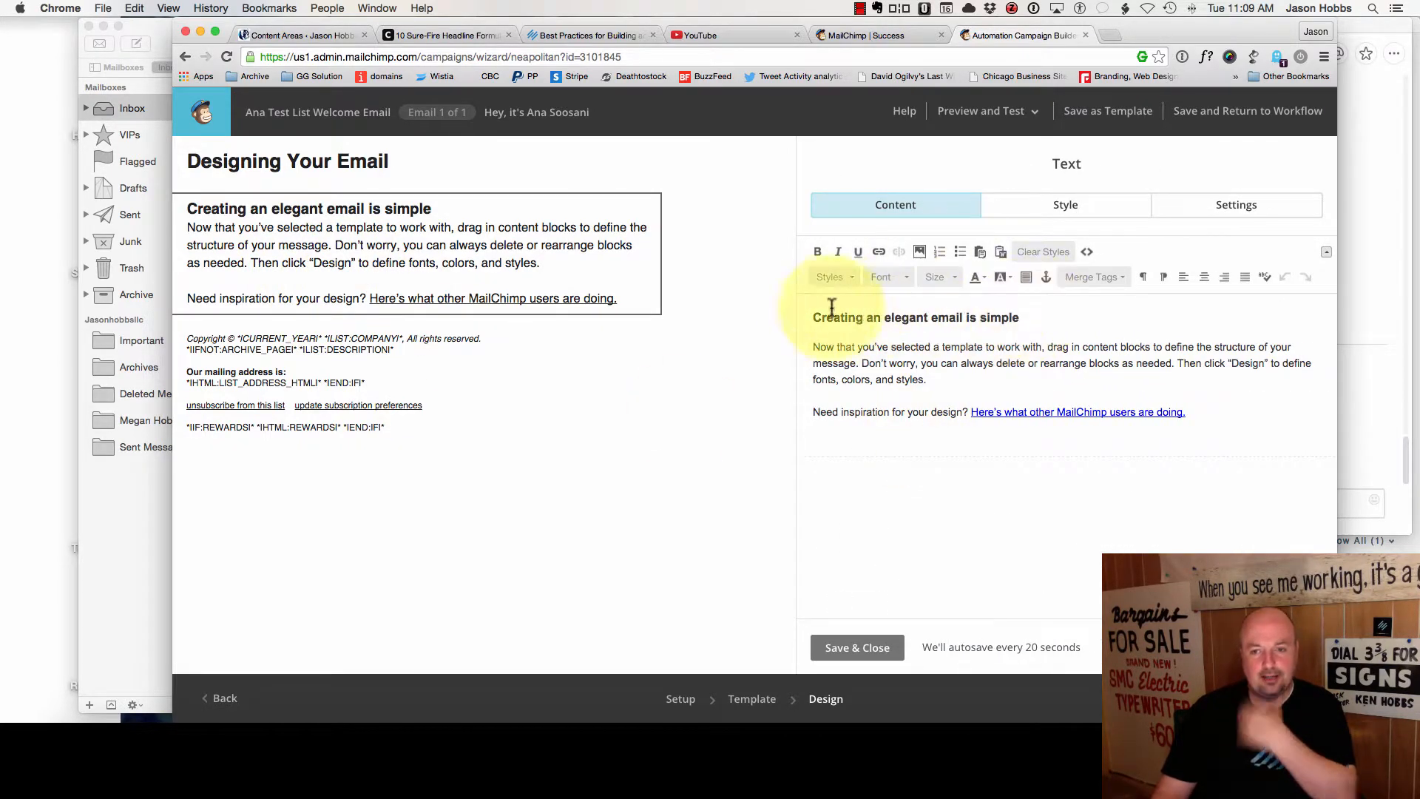
pyautogui.moveTo(813, 317); pyautogui.dragTo(1019, 317)
pyautogui.press('BackSpace')
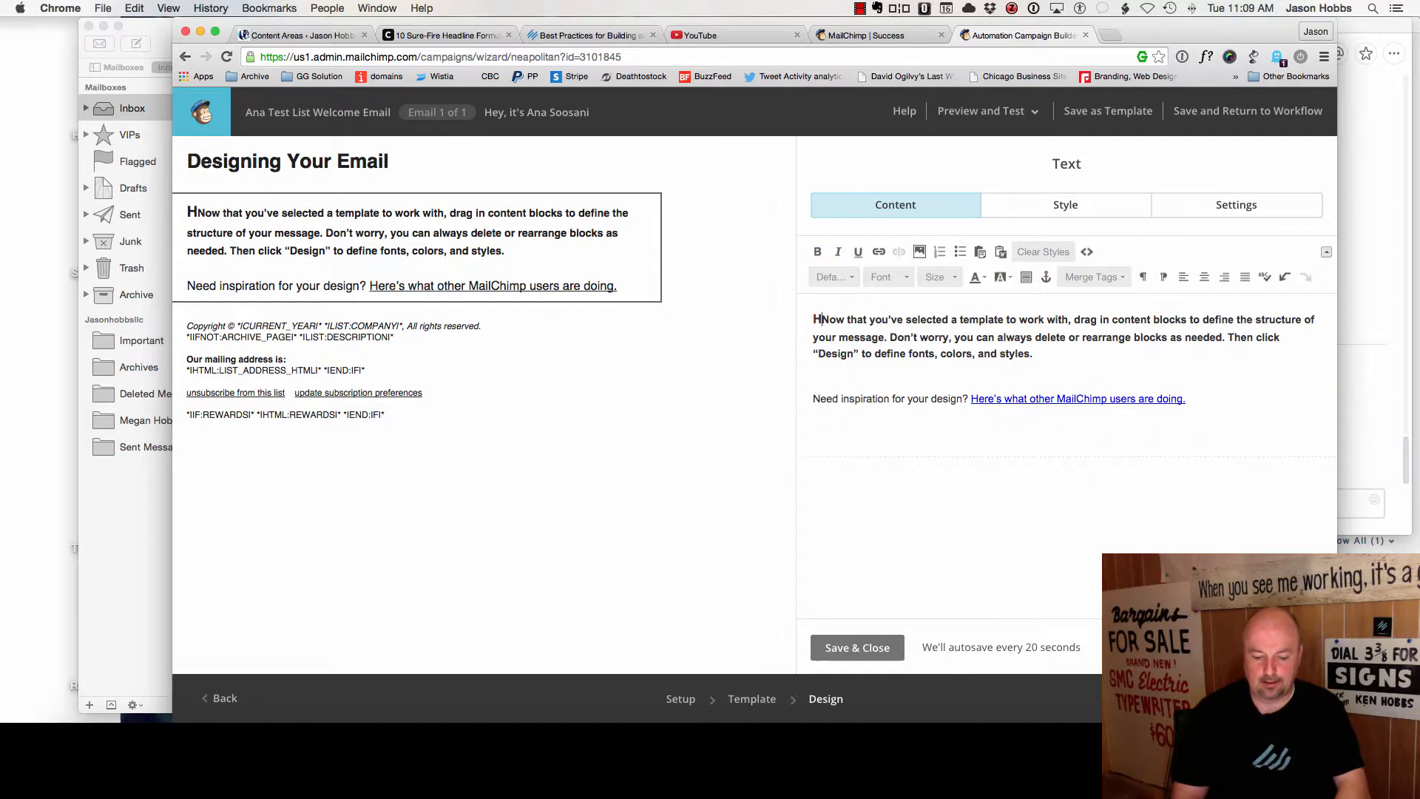
pyautogui.write('Here is the v')
pyautogui.write('alue I promis')
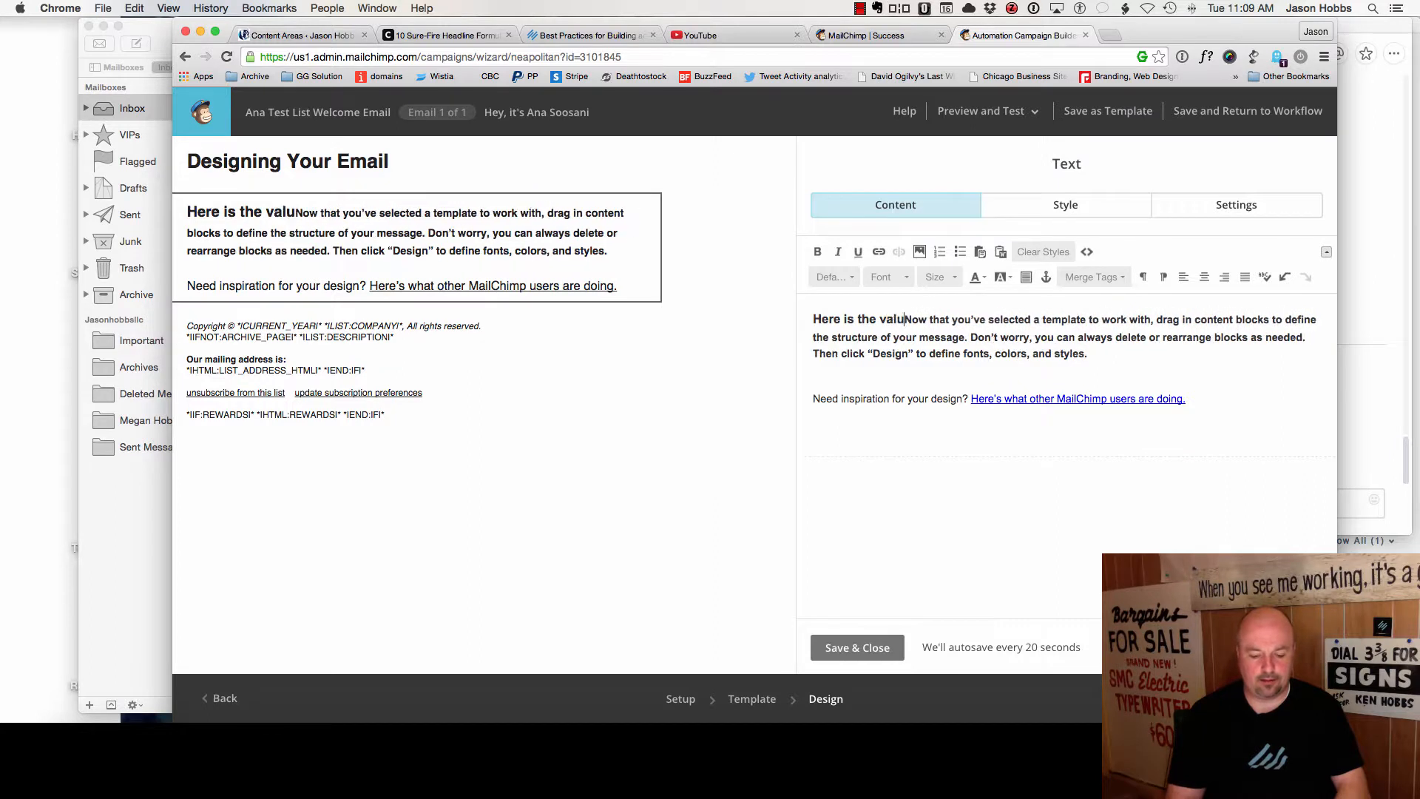
pyautogui.write('ed you when you')
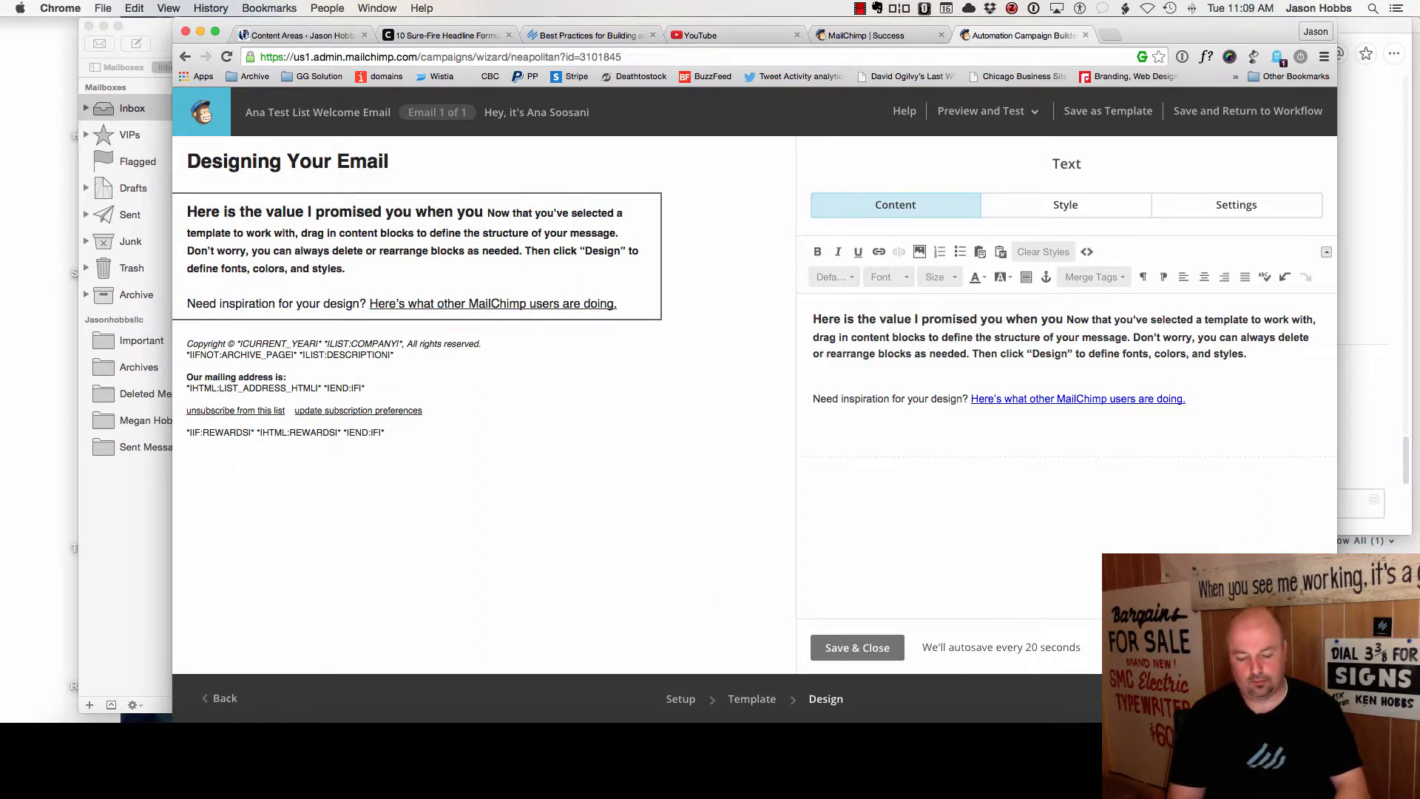
pyautogui.press('BackSpace')
pyautogui.press('BackSpace')
pyautogui.press('BackSpace')
pyautogui.press('BackSpace')
pyautogui.press('BackSpace')
pyautogui.press('BackSpace')
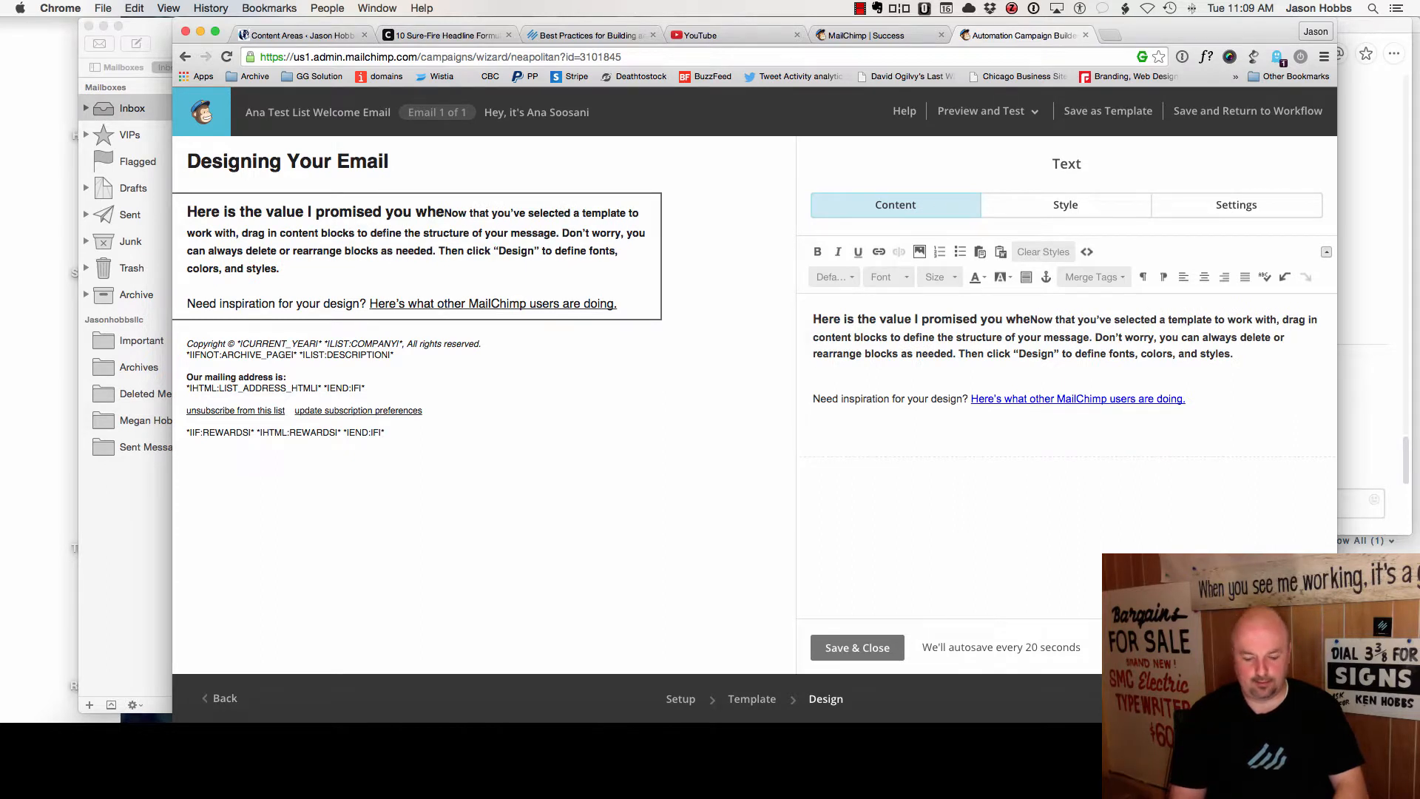
pyautogui.write('n request')
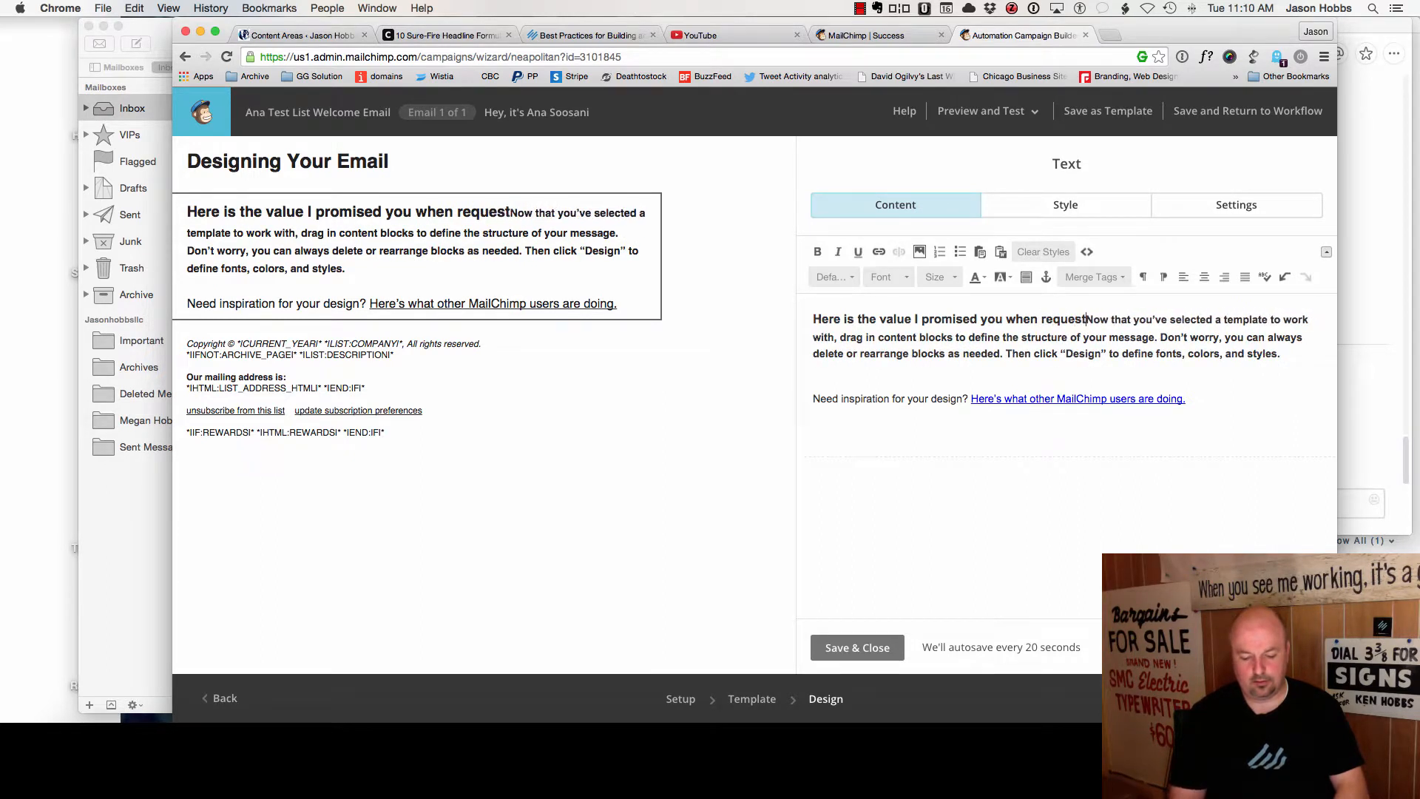
pyautogui.write('ing your subsc')
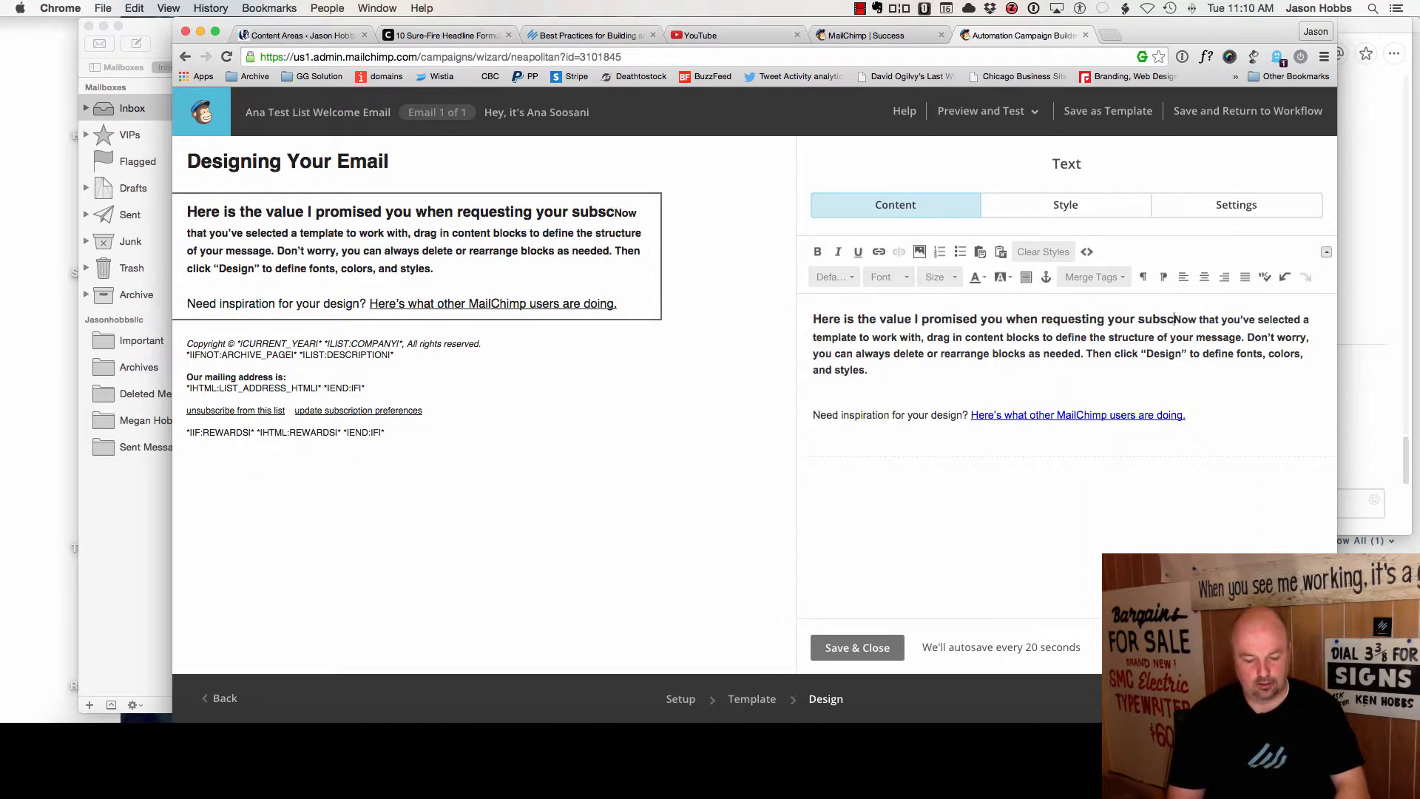
pyautogui.write('ription')
pyautogui.press('Return')
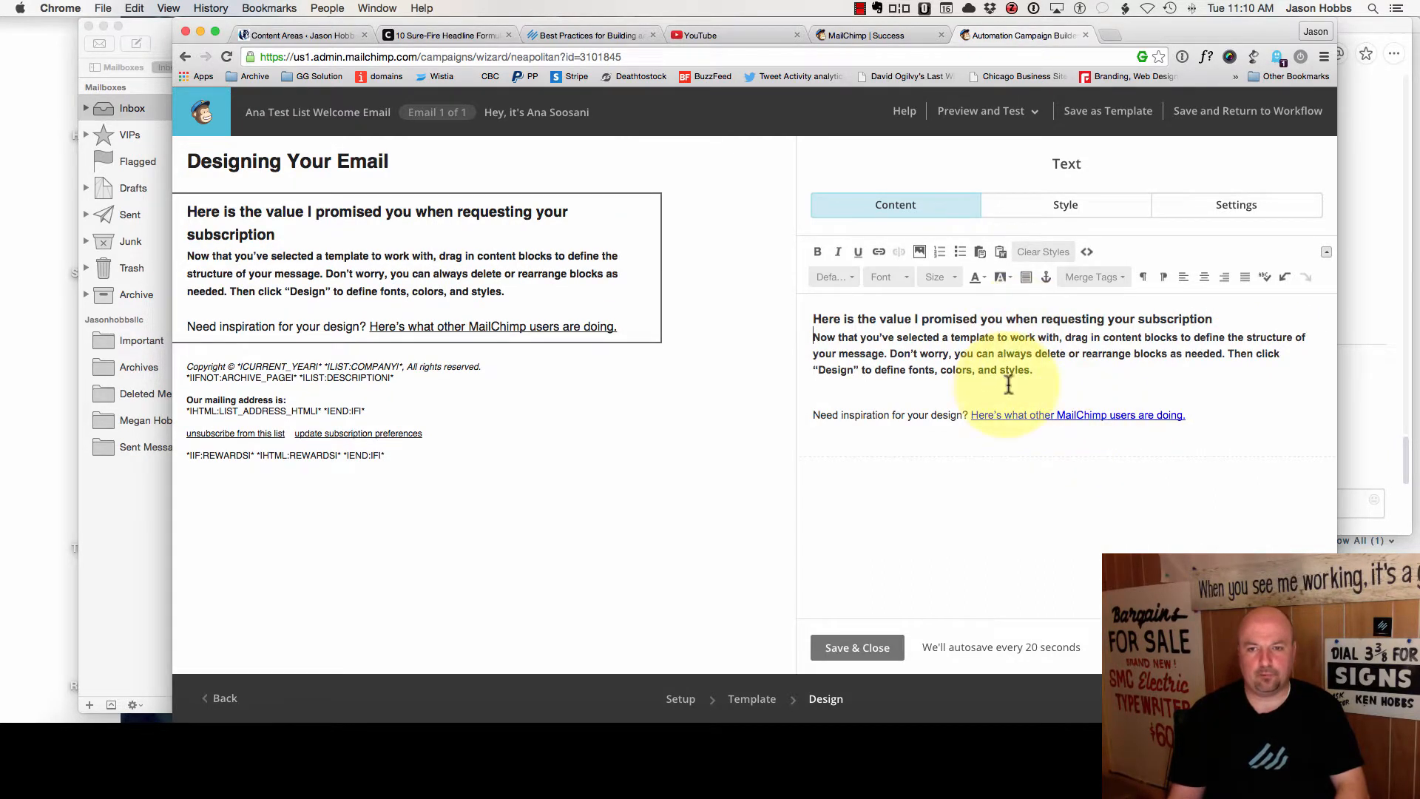
# - Select the body paragraph and inspiration link, check the link's URL, then return to Rainmaker
pyautogui.moveTo(1034, 372); pyautogui.dragTo(787, 342)
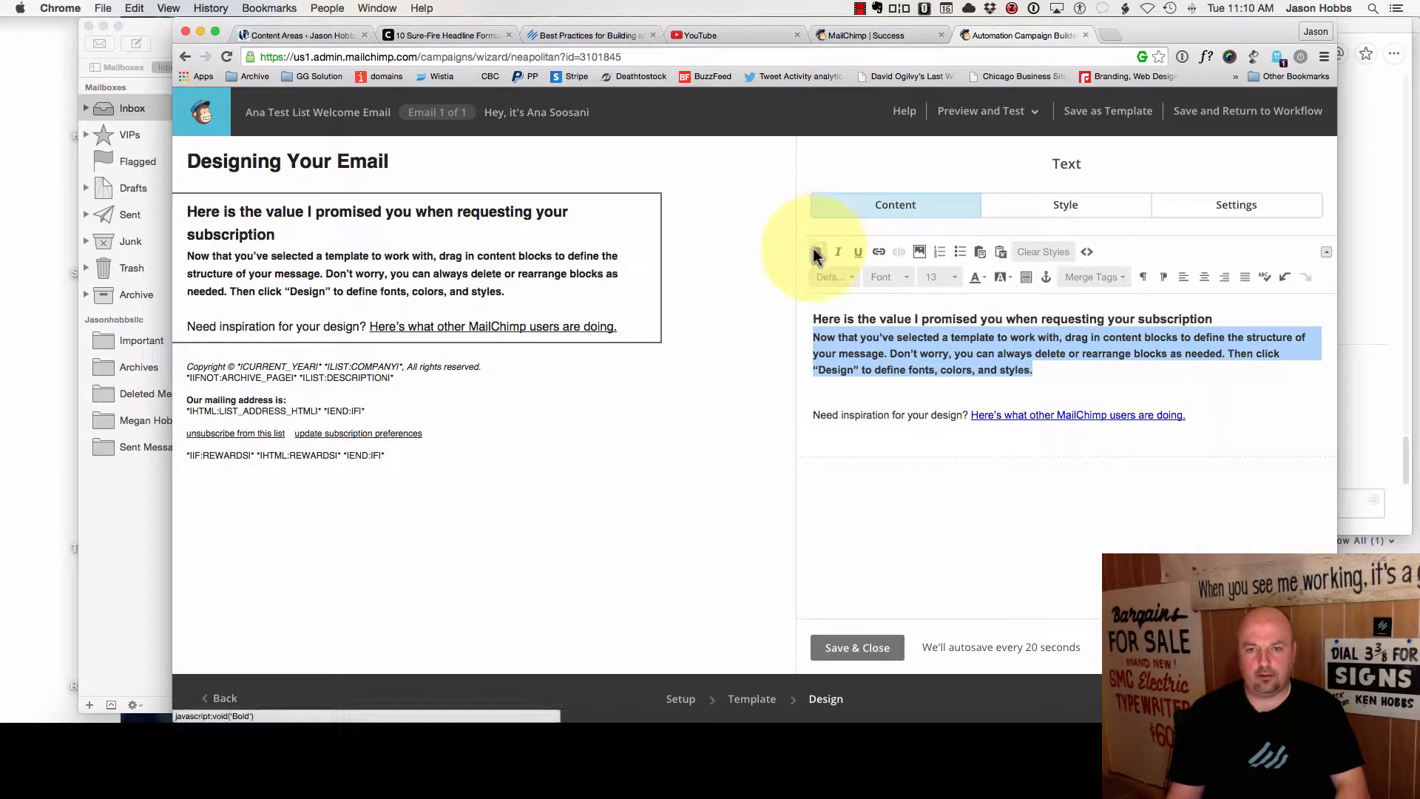
pyautogui.click(918, 398)
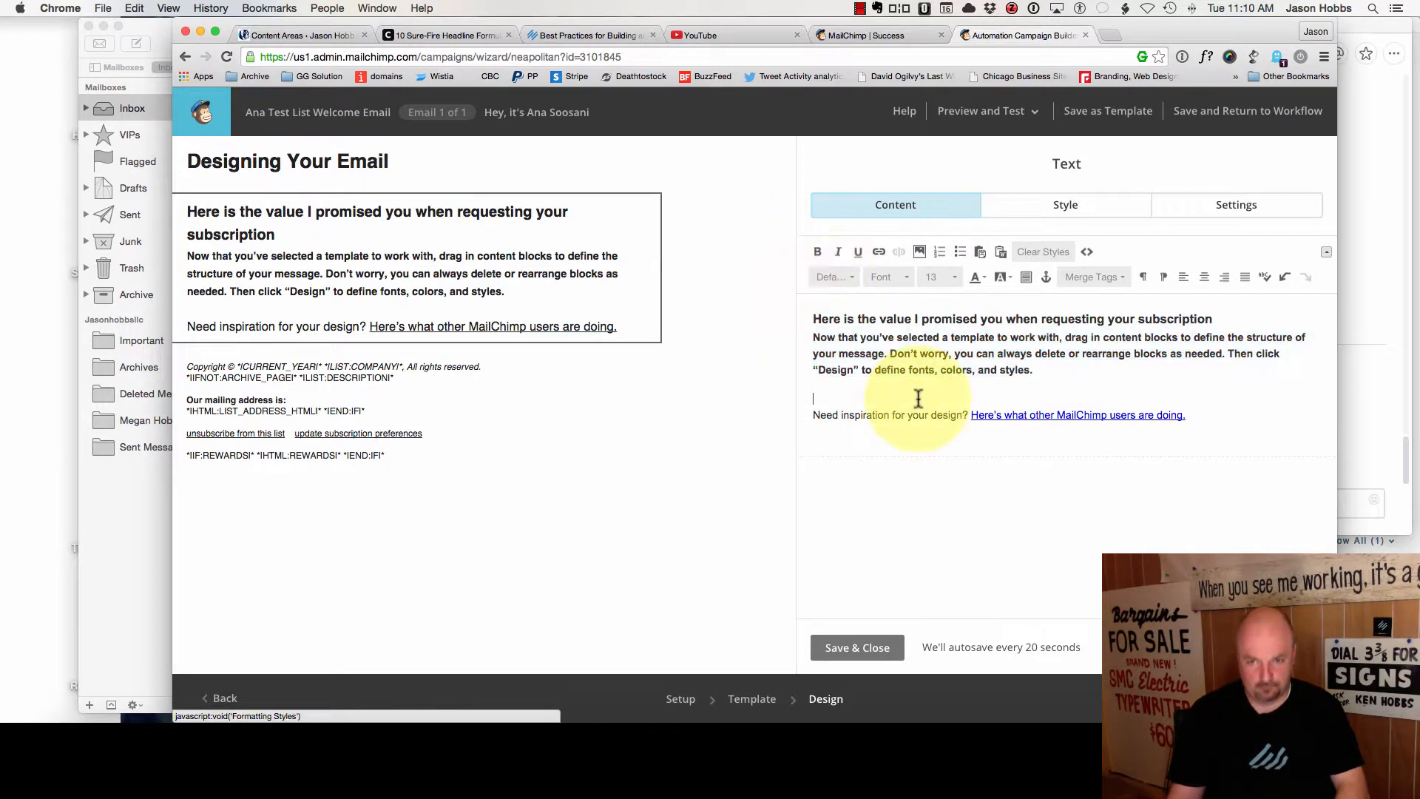
pyautogui.click(1084, 376)
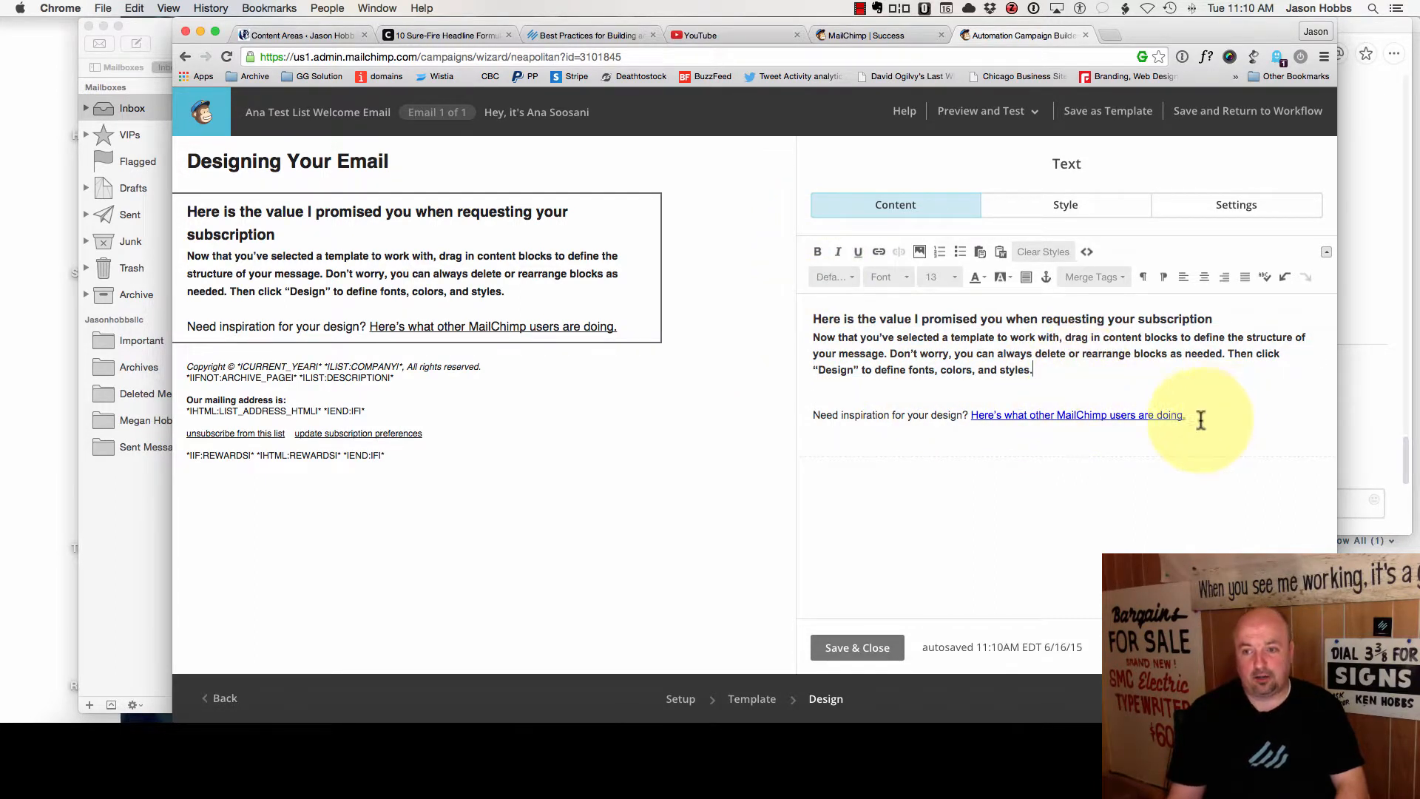
pyautogui.moveTo(1198, 415); pyautogui.dragTo(967, 417)
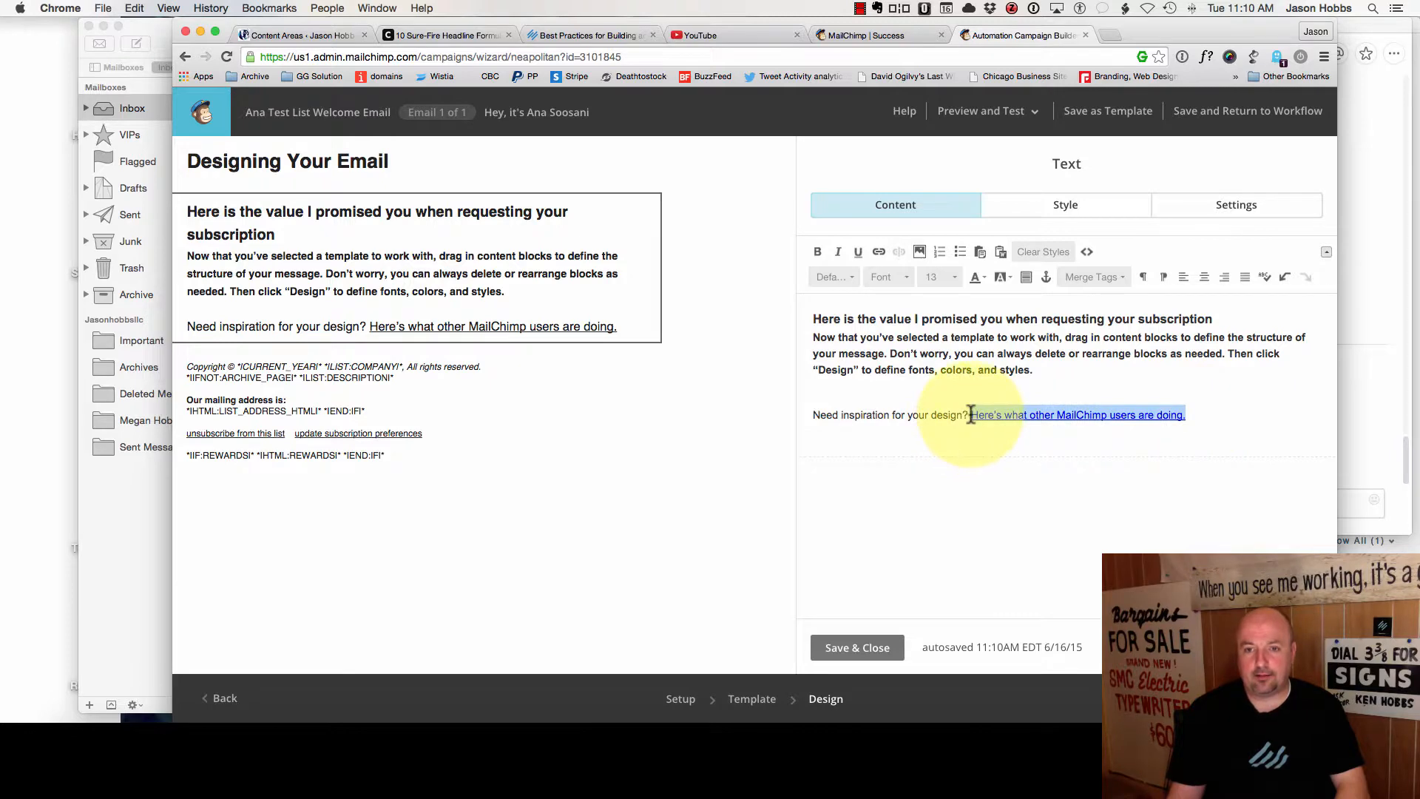
pyautogui.click(874, 252)
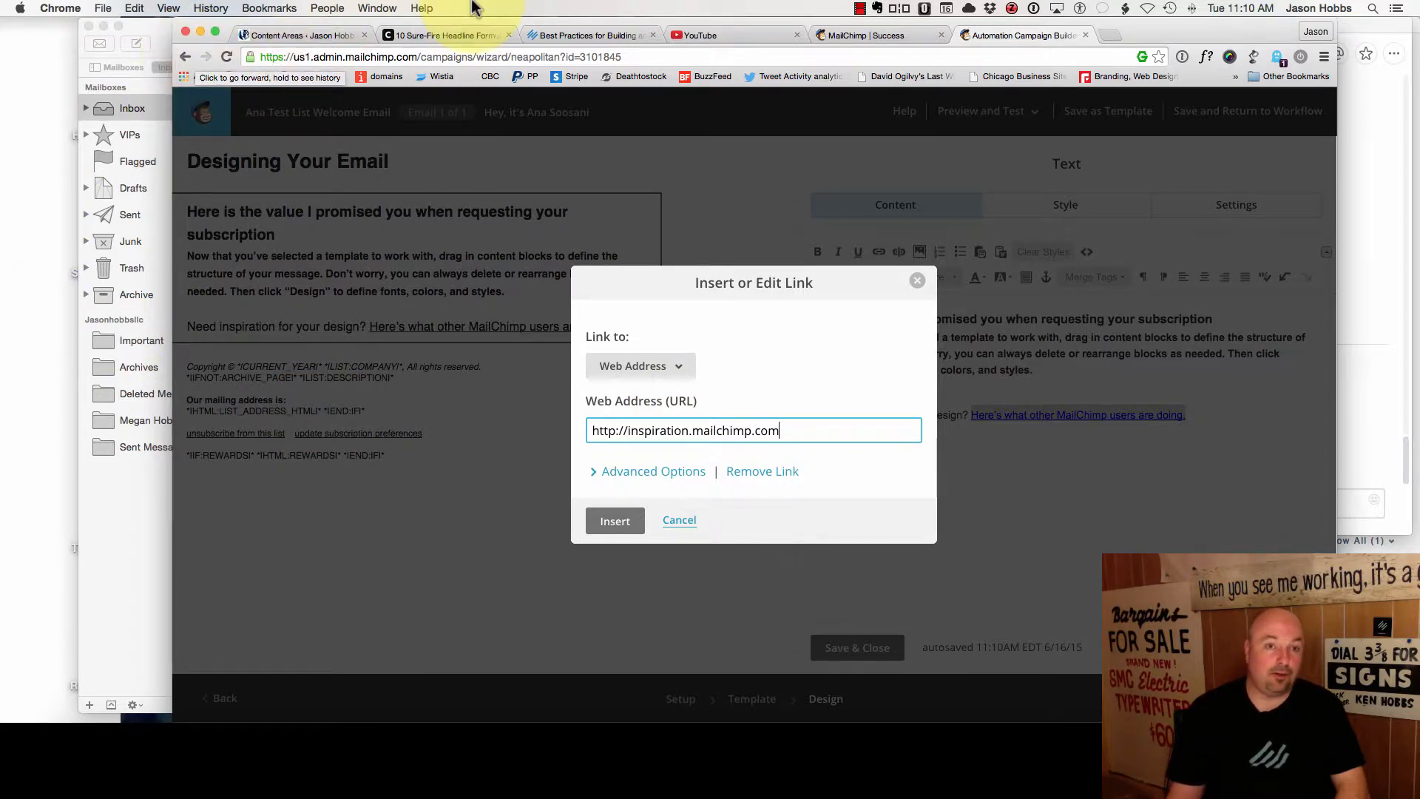
pyautogui.click(290, 39)
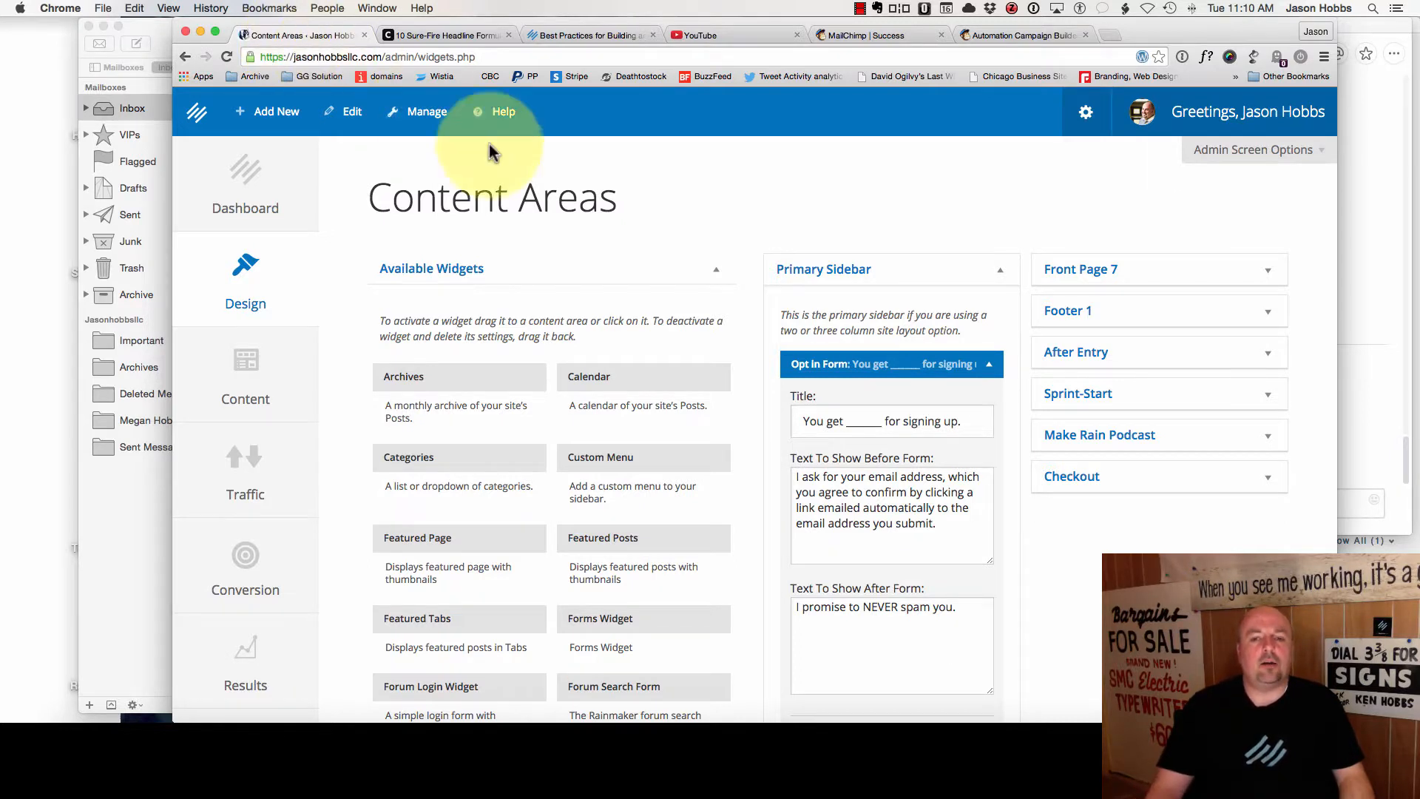
# - Fill the opt-in widget title's blank with 'access to my free library' and save the widget
pyautogui.tripleClick(858, 415)
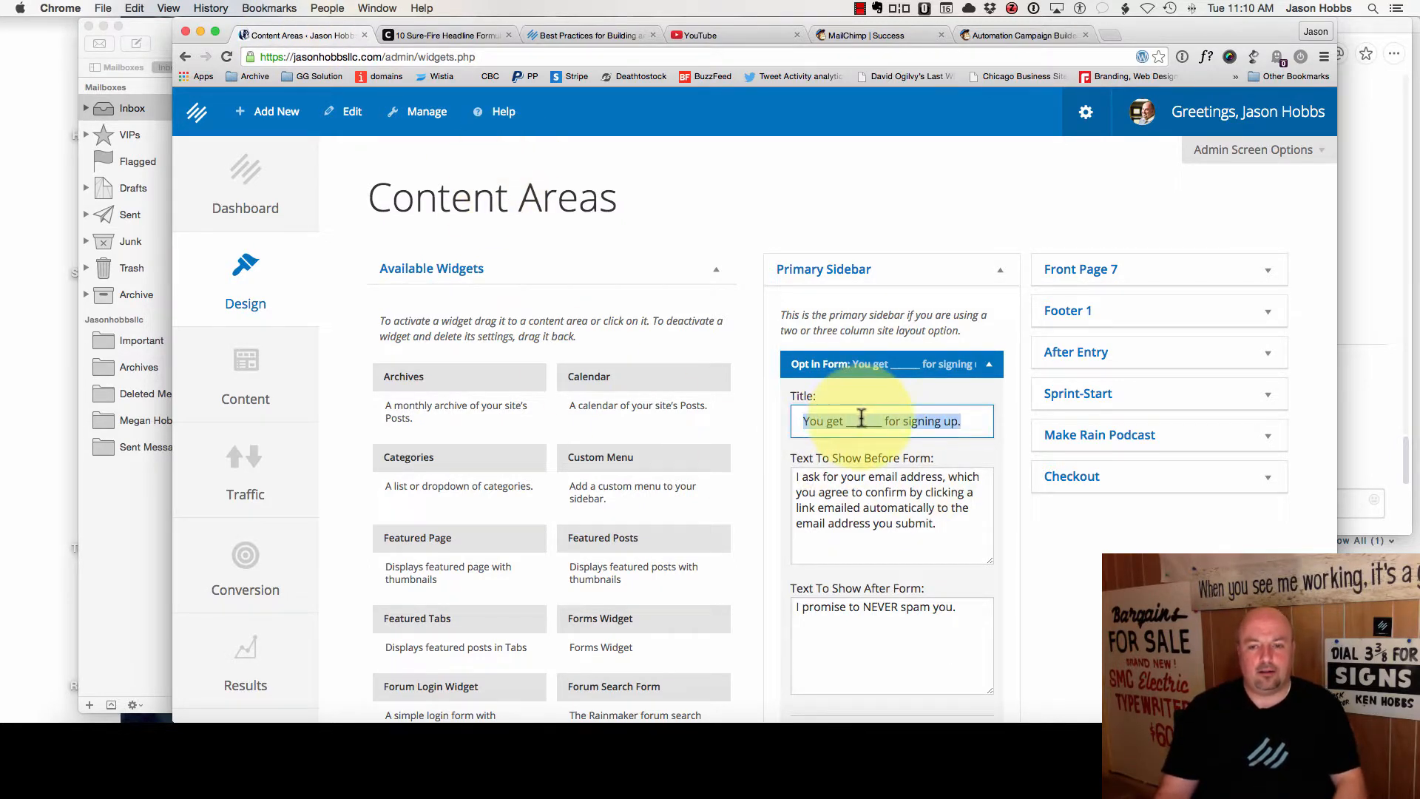
pyautogui.doubleClick(858, 415)
pyautogui.write('access to my free library f')
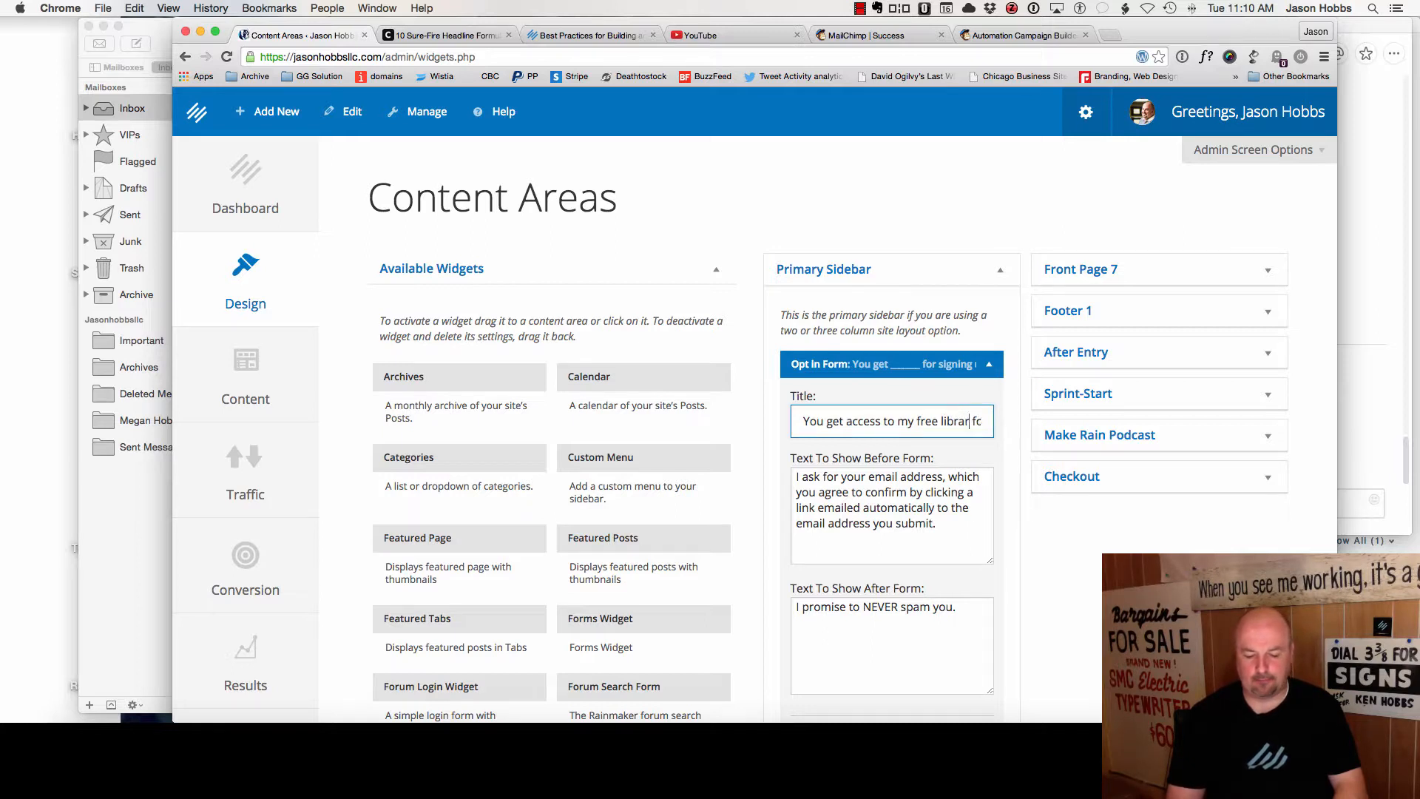
pyautogui.click(878, 425)
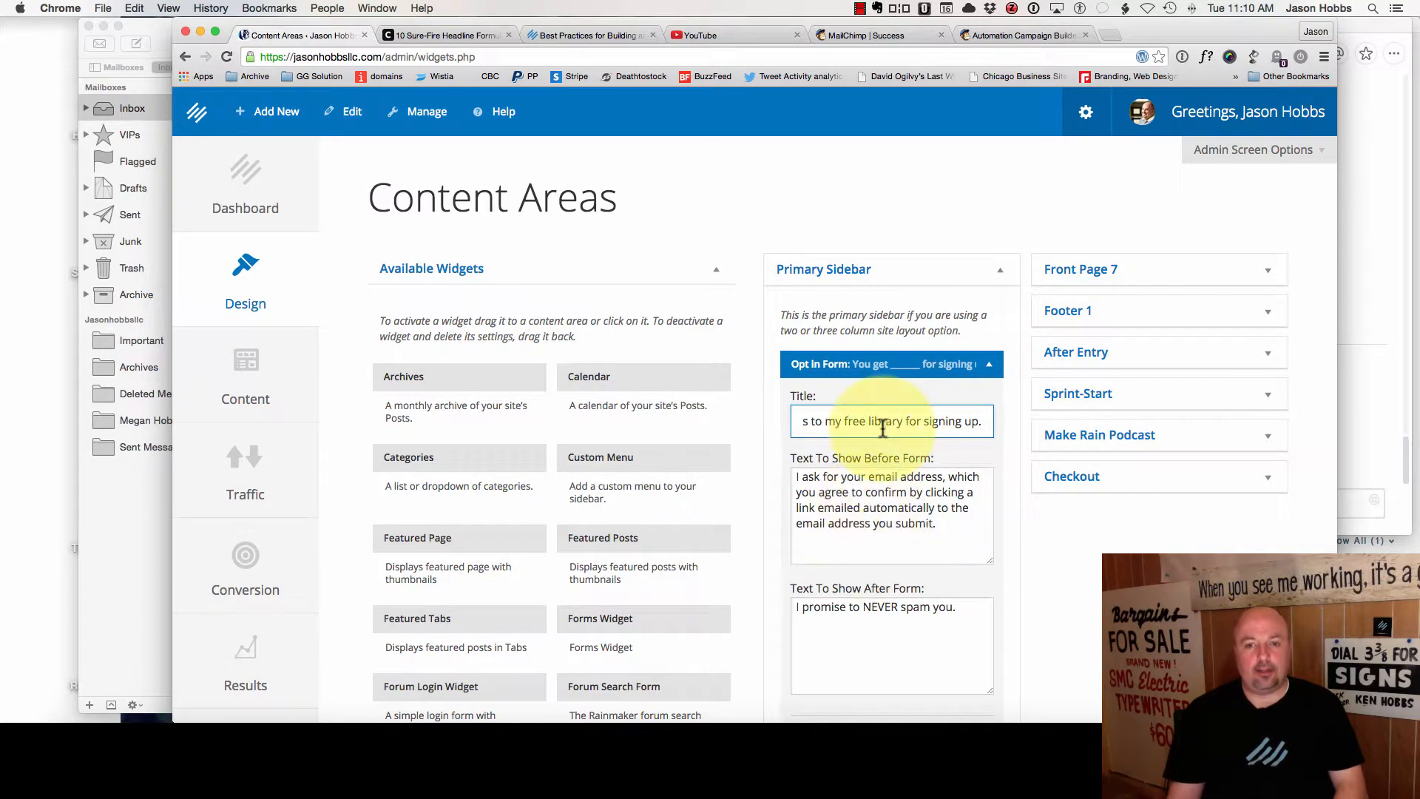
pyautogui.hscroll(-2, 883, 427)
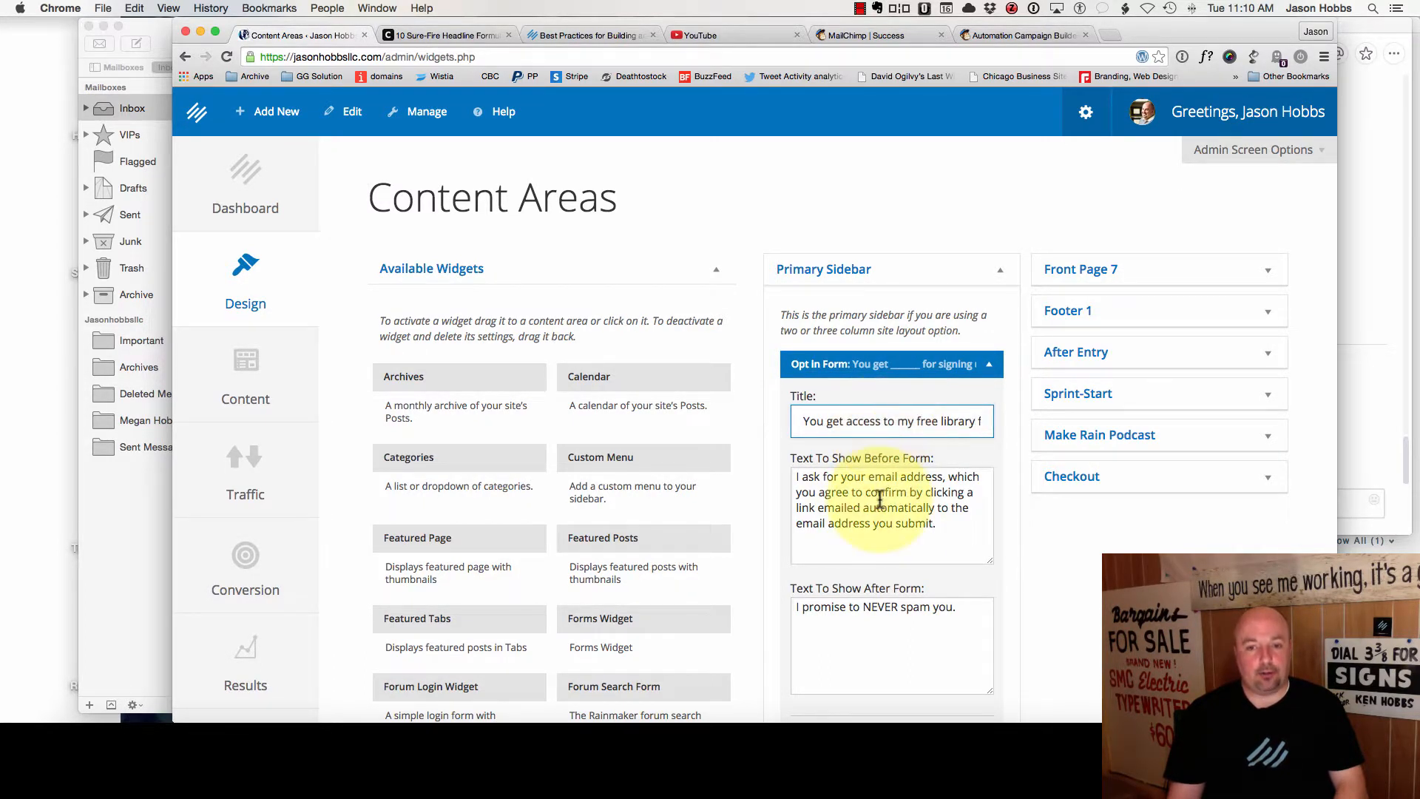
pyautogui.scroll(-10, 998, 545)
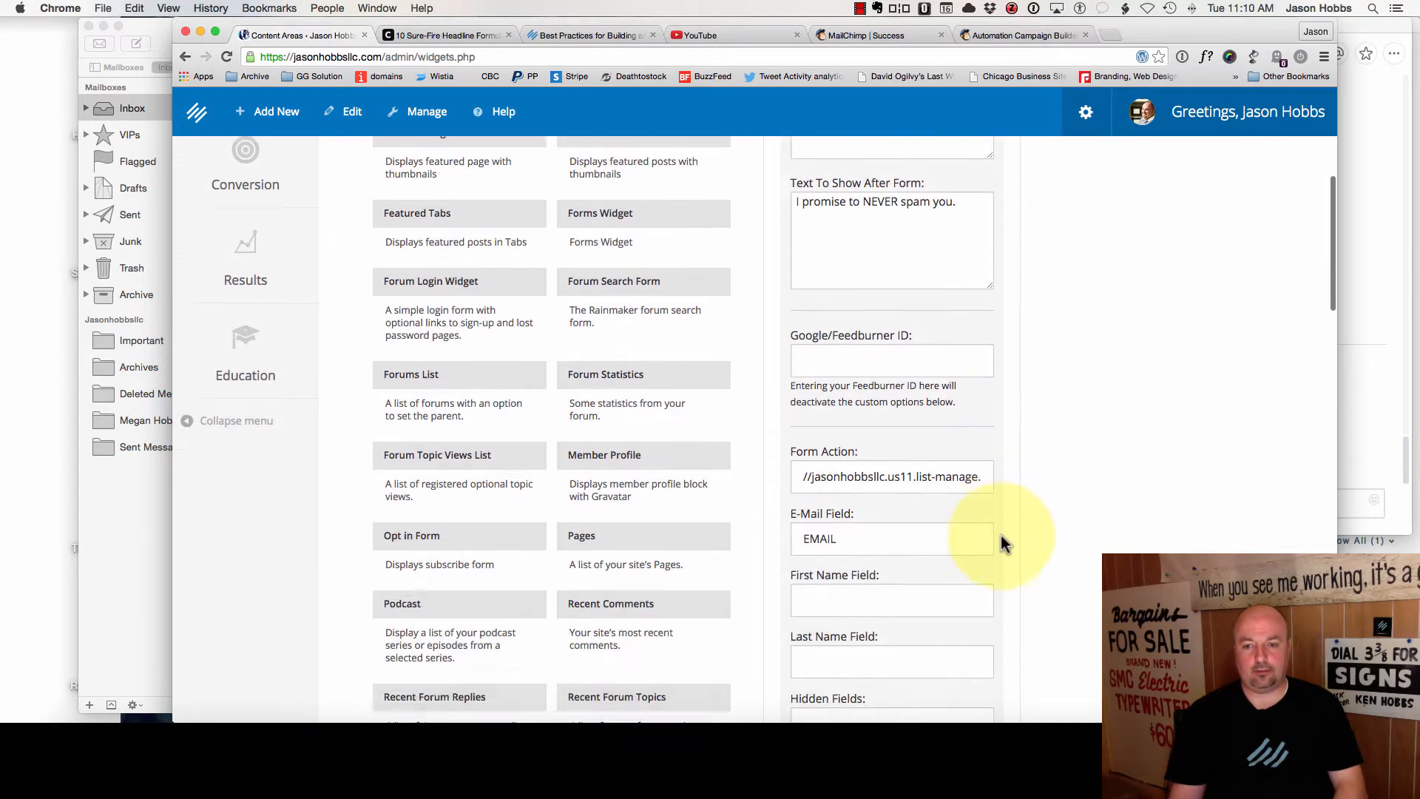
pyautogui.scroll(-8, 982, 569)
pyautogui.click(967, 531)
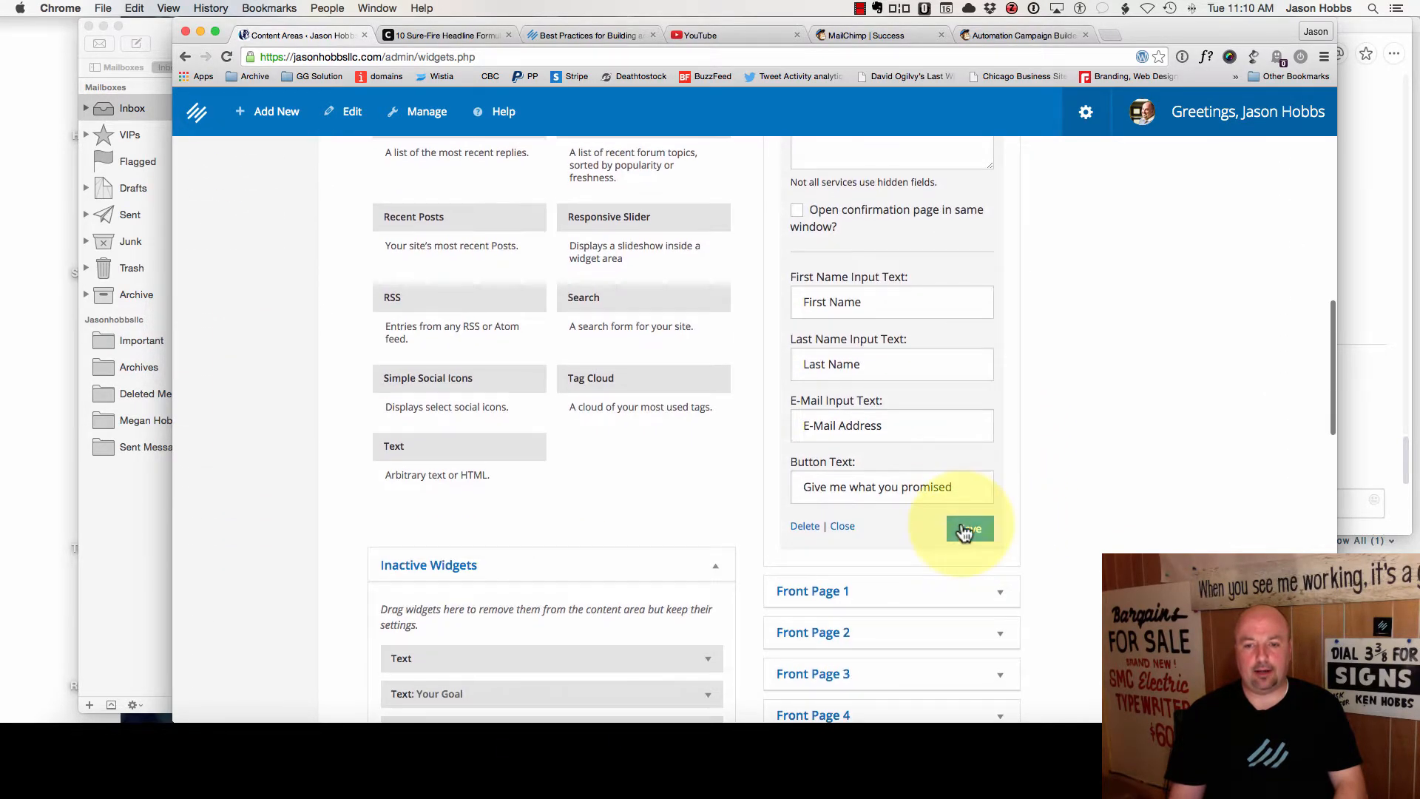
pyautogui.scroll(20, 540, 376)
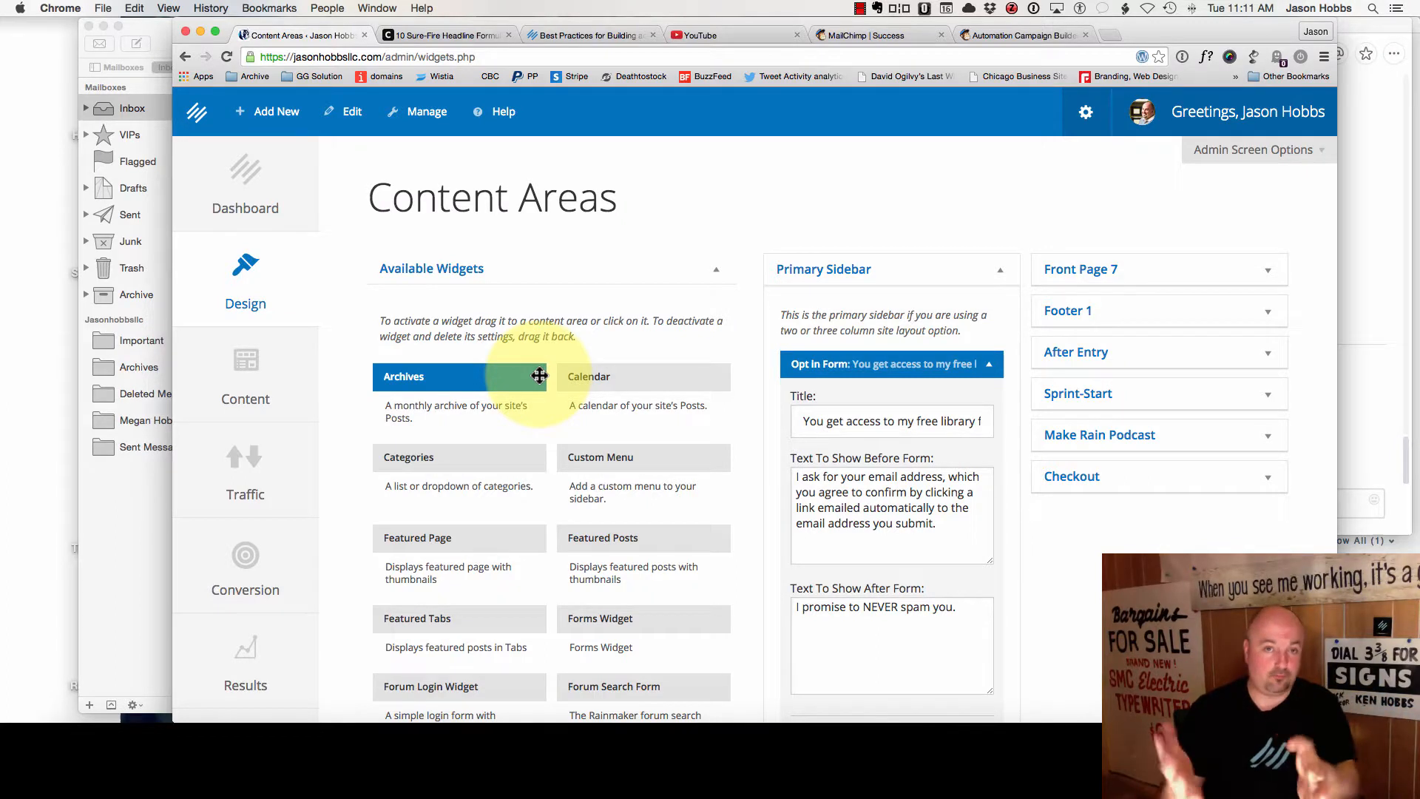
# - Create a new page titled 'Welcome Email Free Content' and copy the title
pyautogui.moveTo(349, 129)
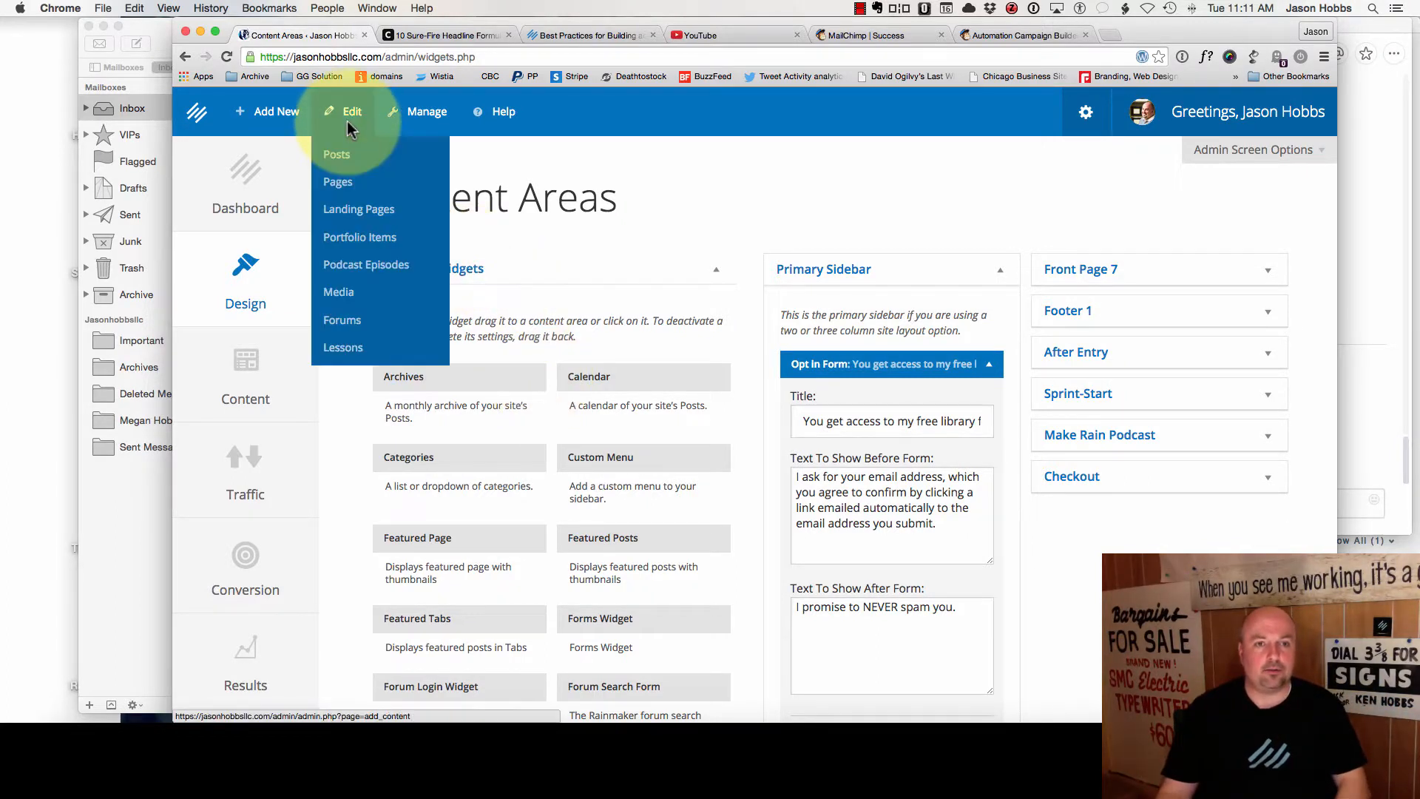
pyautogui.moveTo(252, 122)
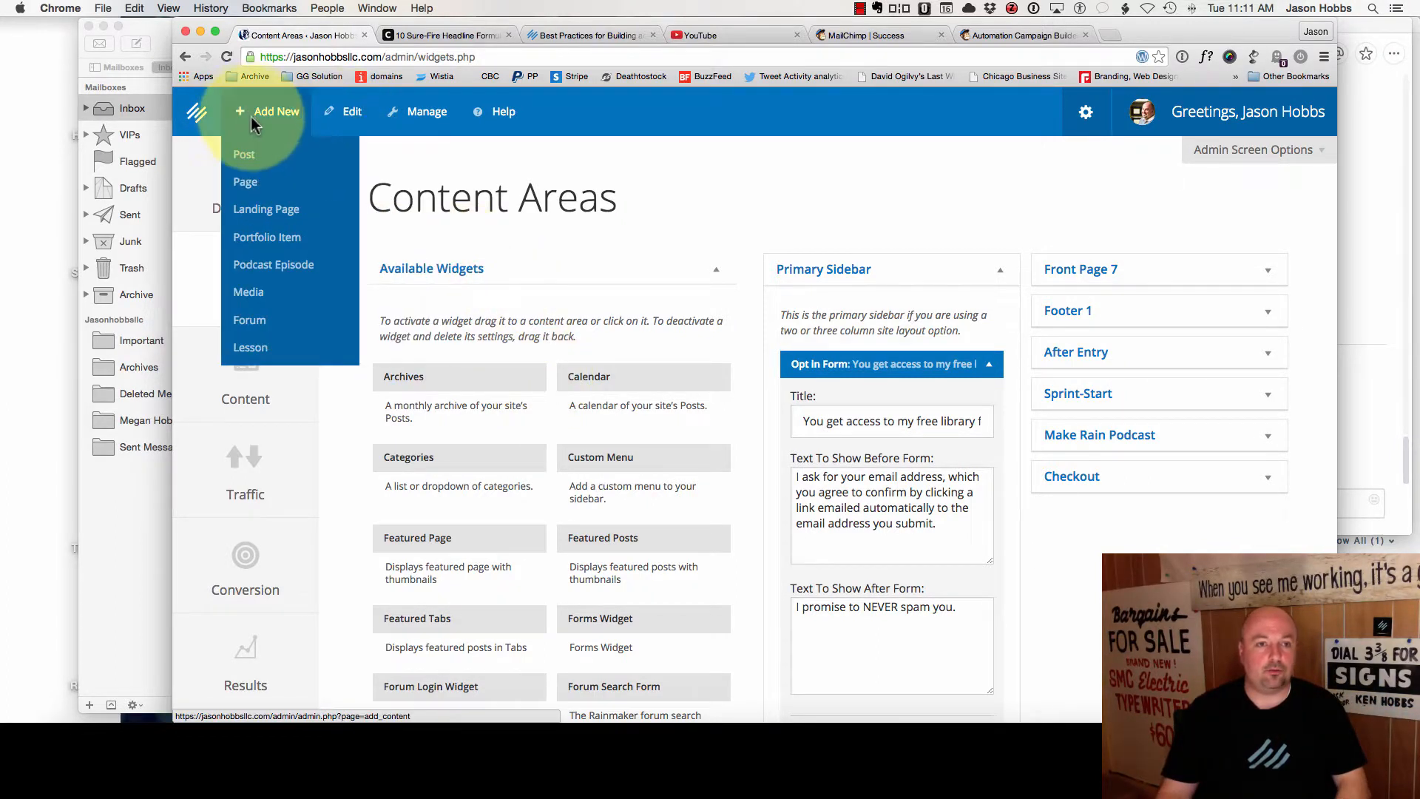
pyautogui.click(251, 188)
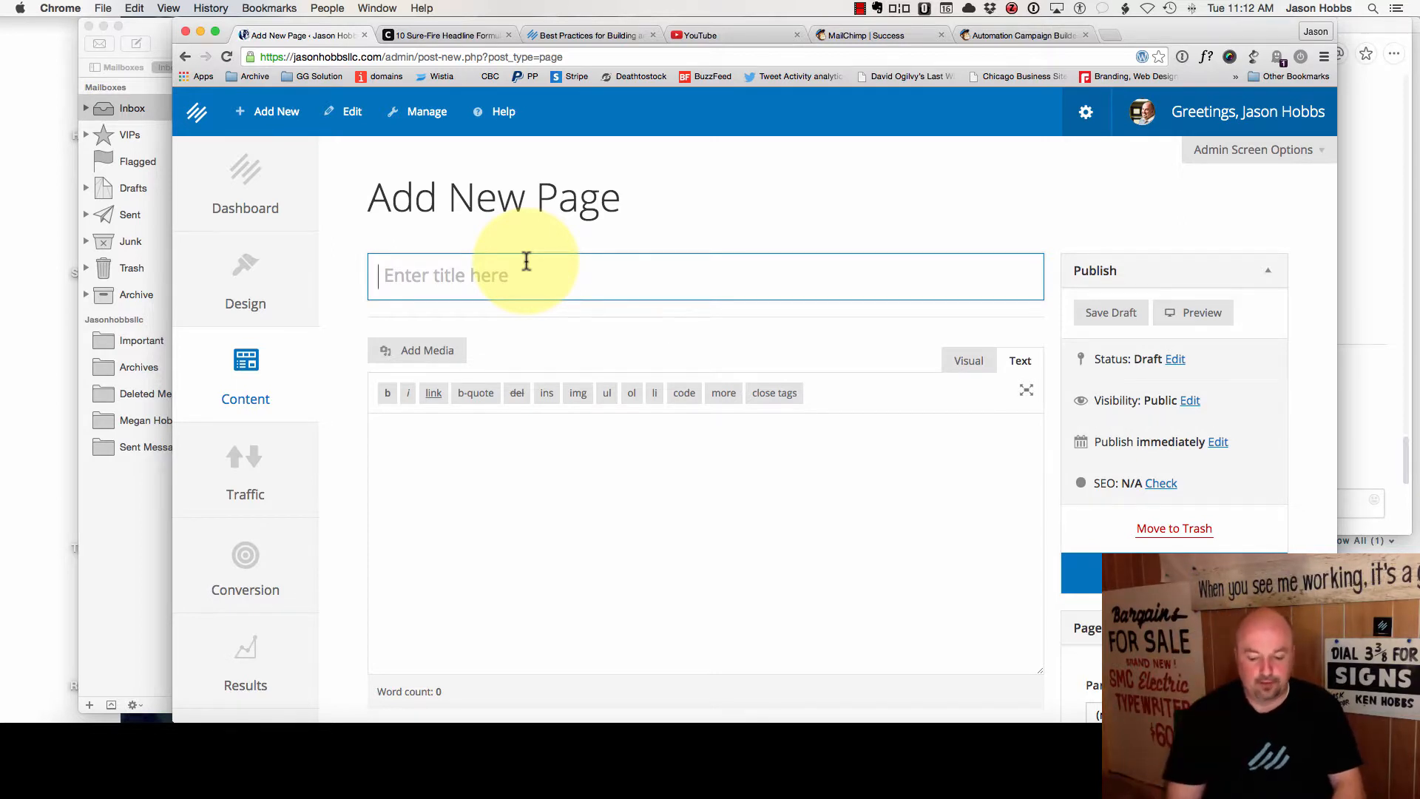
pyautogui.write('W')
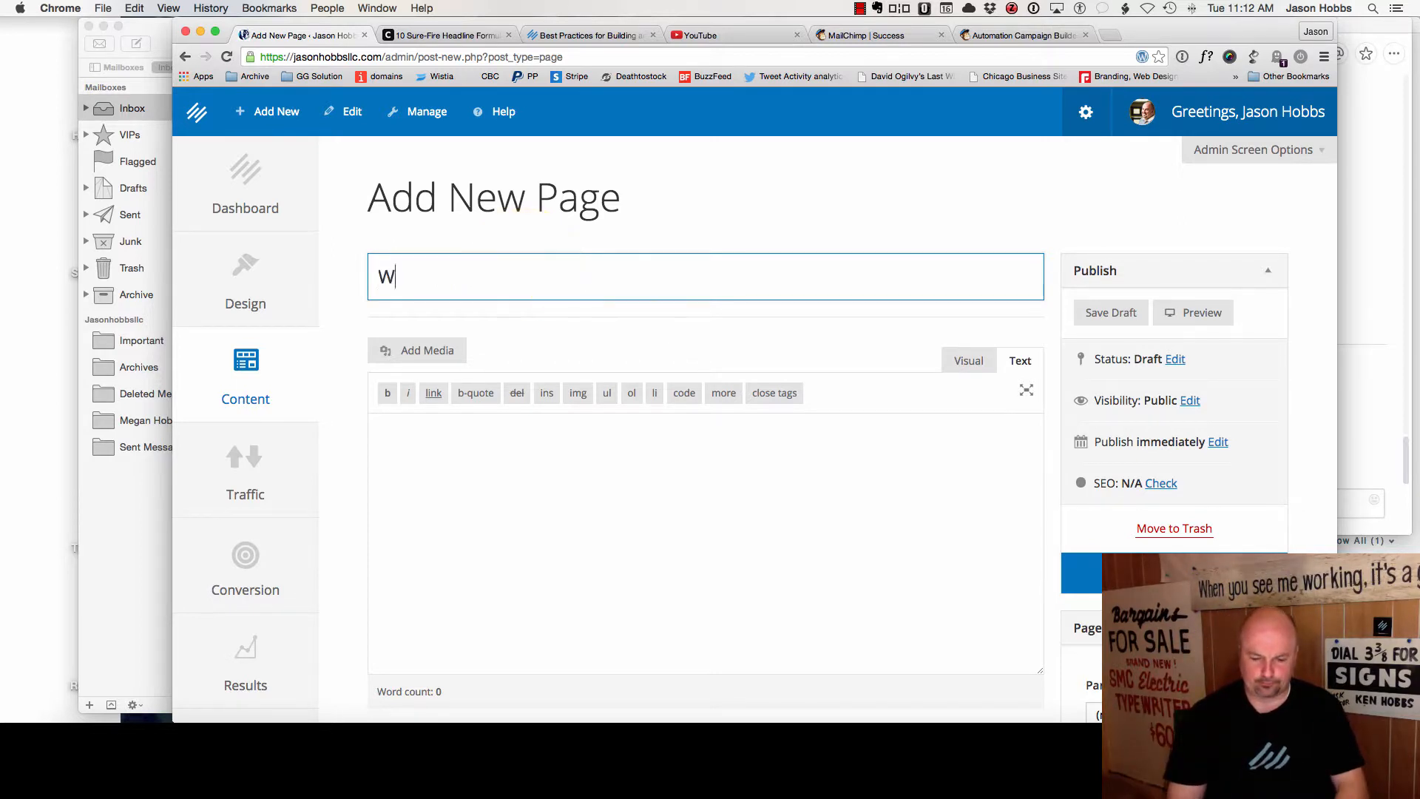
pyautogui.write('elcome Ema')
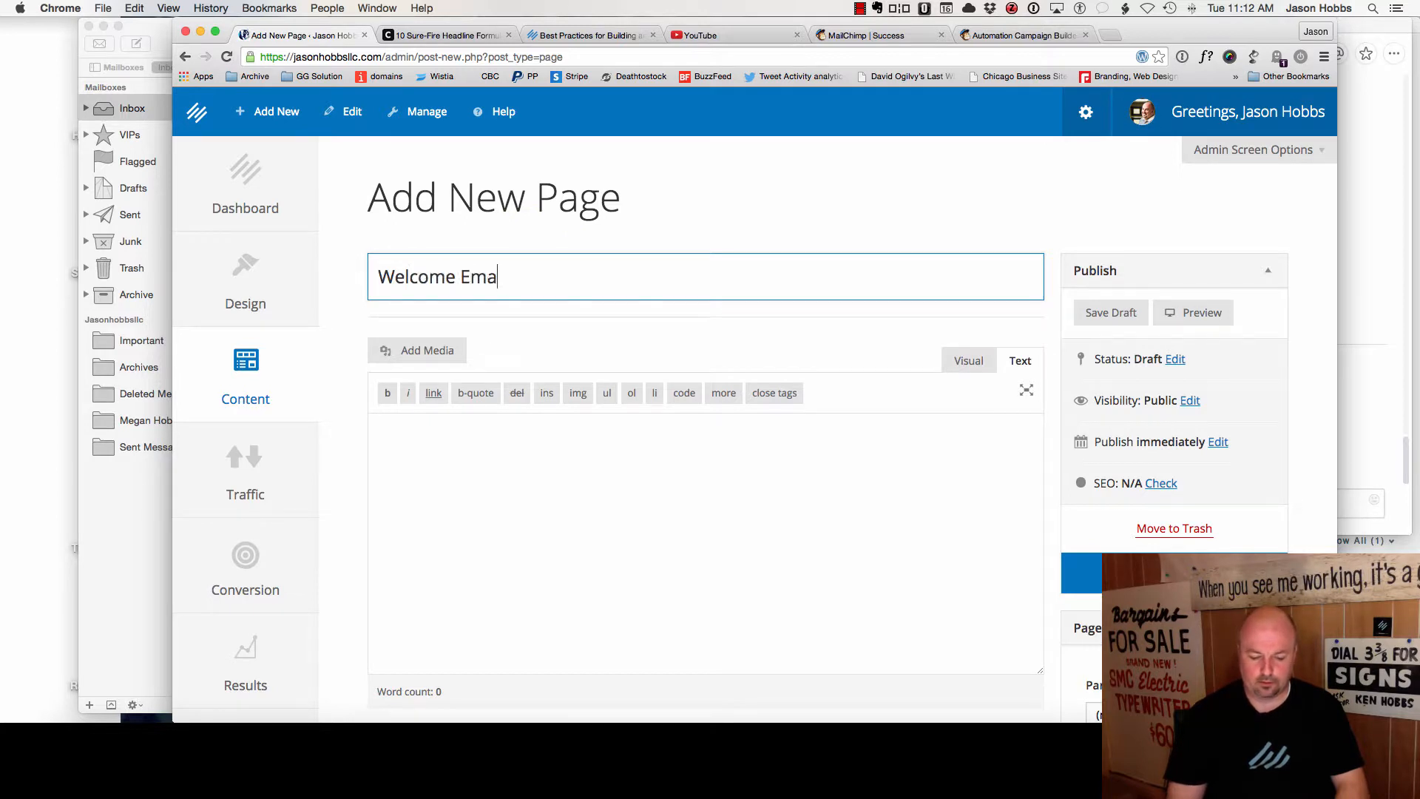
pyautogui.write('il Free Content')
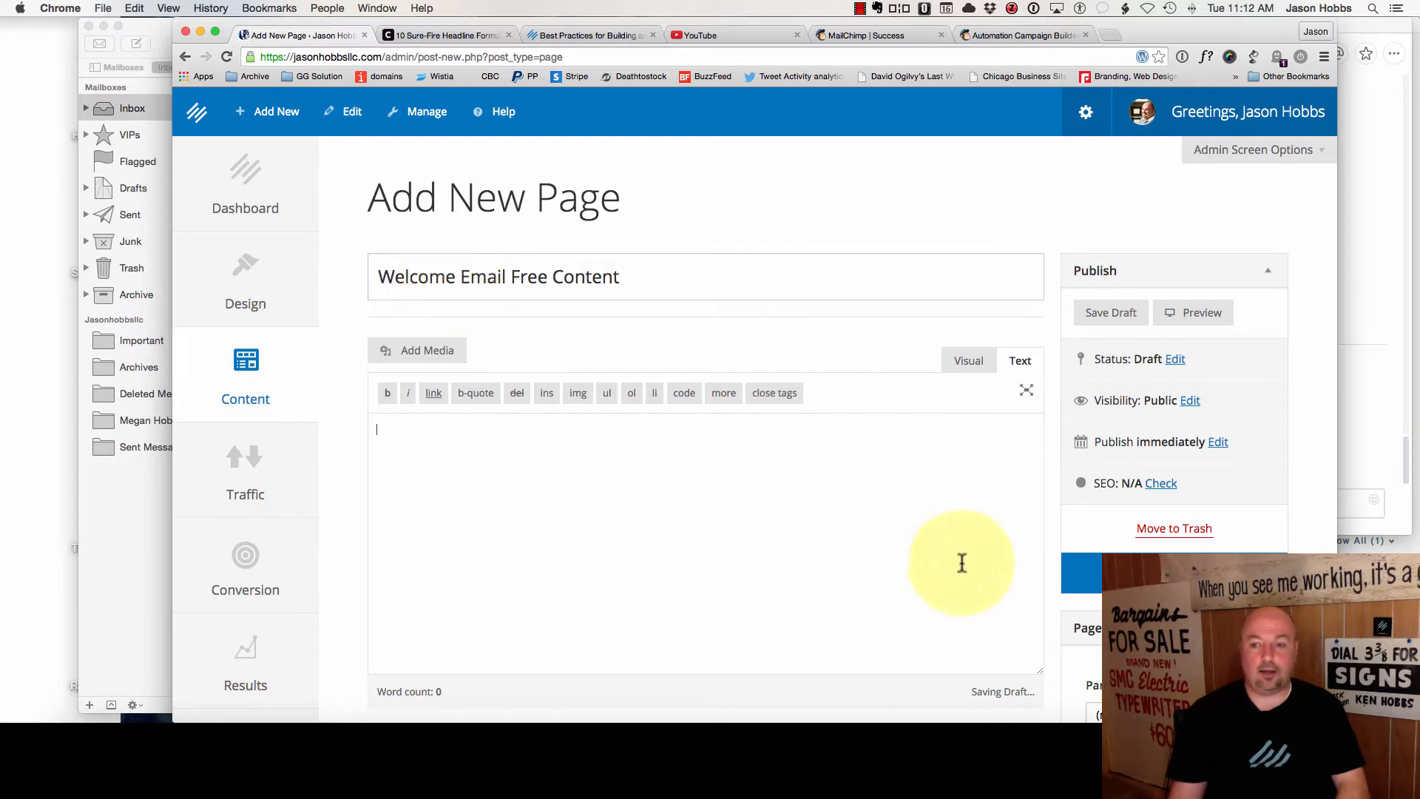
pyautogui.click(591, 265)
pyautogui.tripleClick(591, 265)
pyautogui.press('super+c')
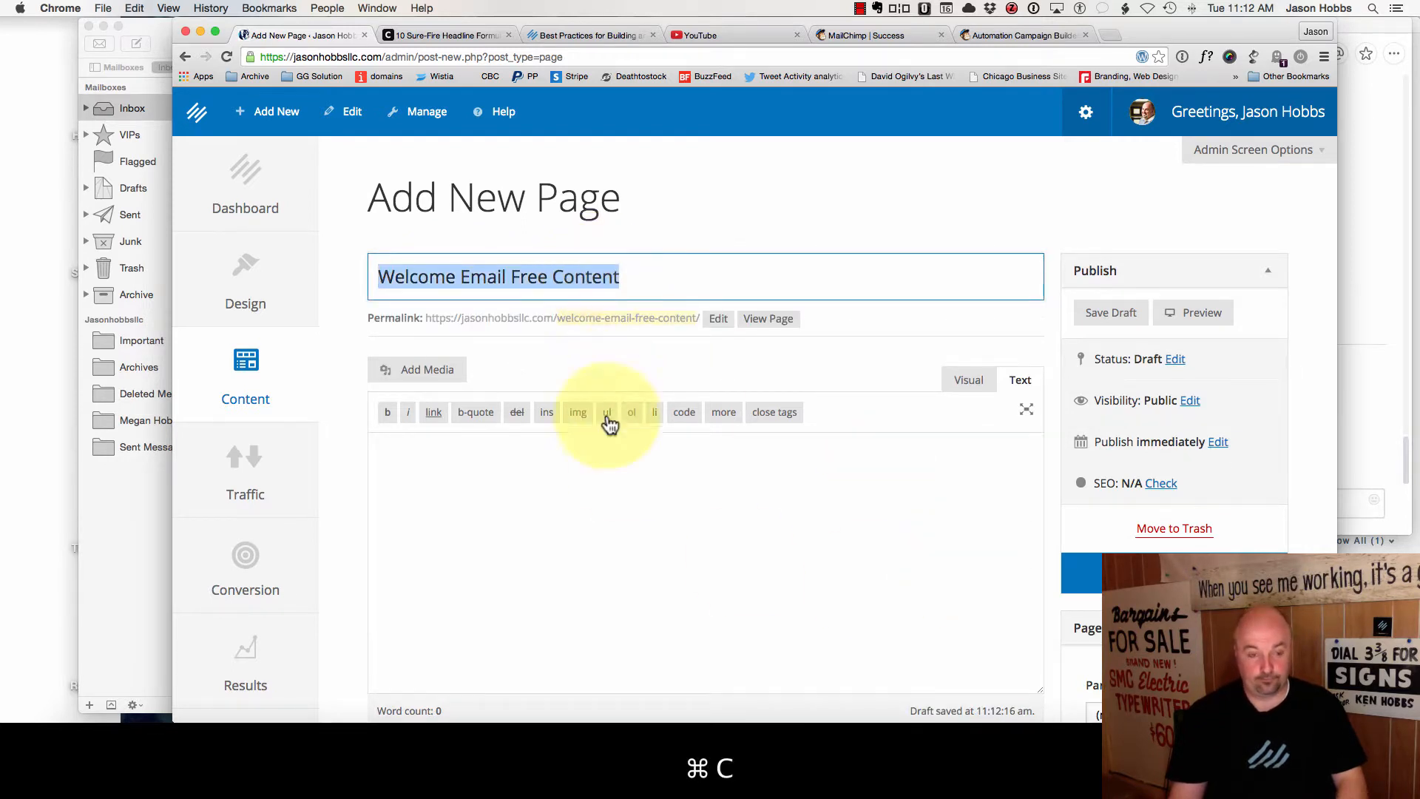
# - Put the title in the page body wrapped in h2 tags, then review the page settings
pyautogui.click(571, 454)
pyautogui.write('<h2>')
pyautogui.press('super+v')
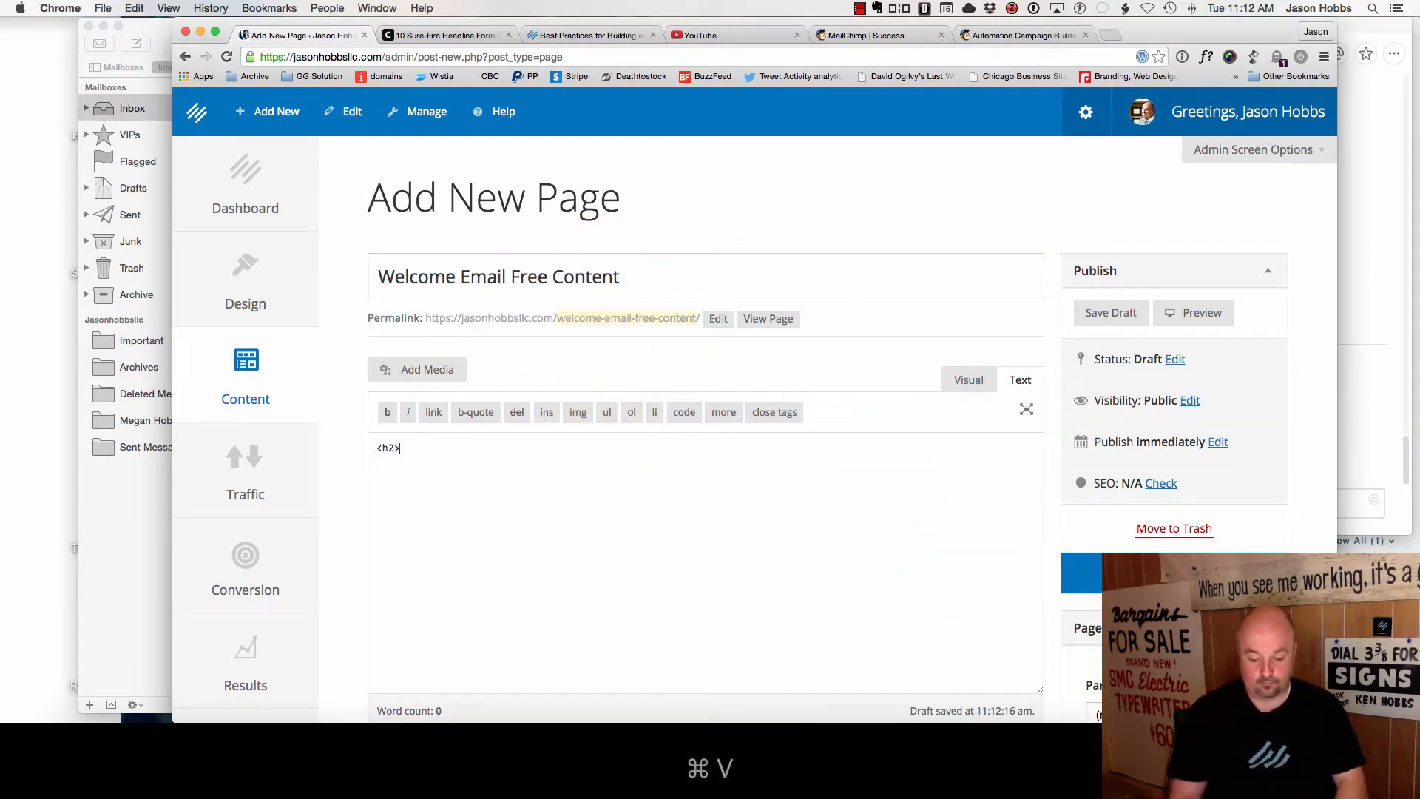
pyautogui.write('</h2')
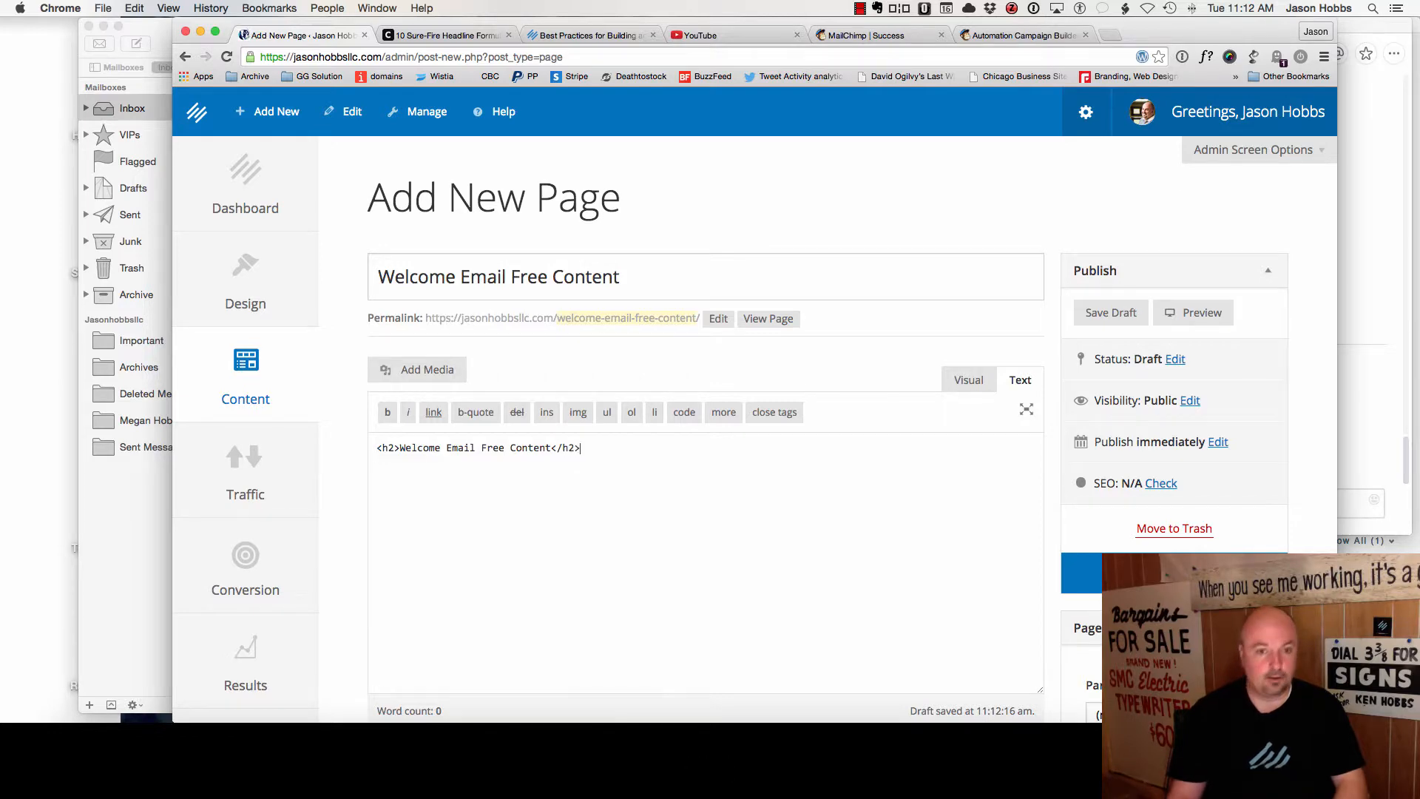
pyautogui.write('>')
pyautogui.scroll(-5, 1032, 540)
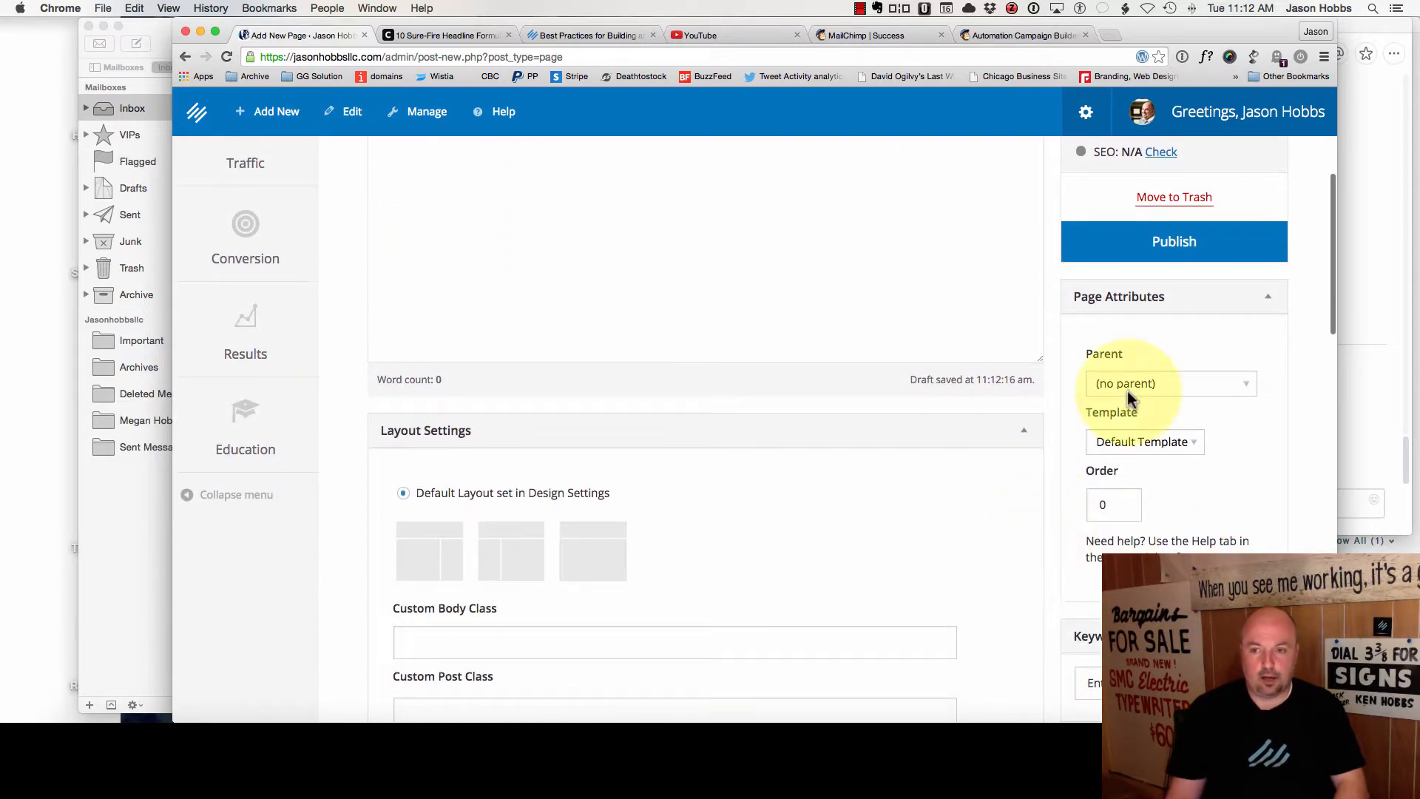
pyautogui.scroll(-10, 1127, 398)
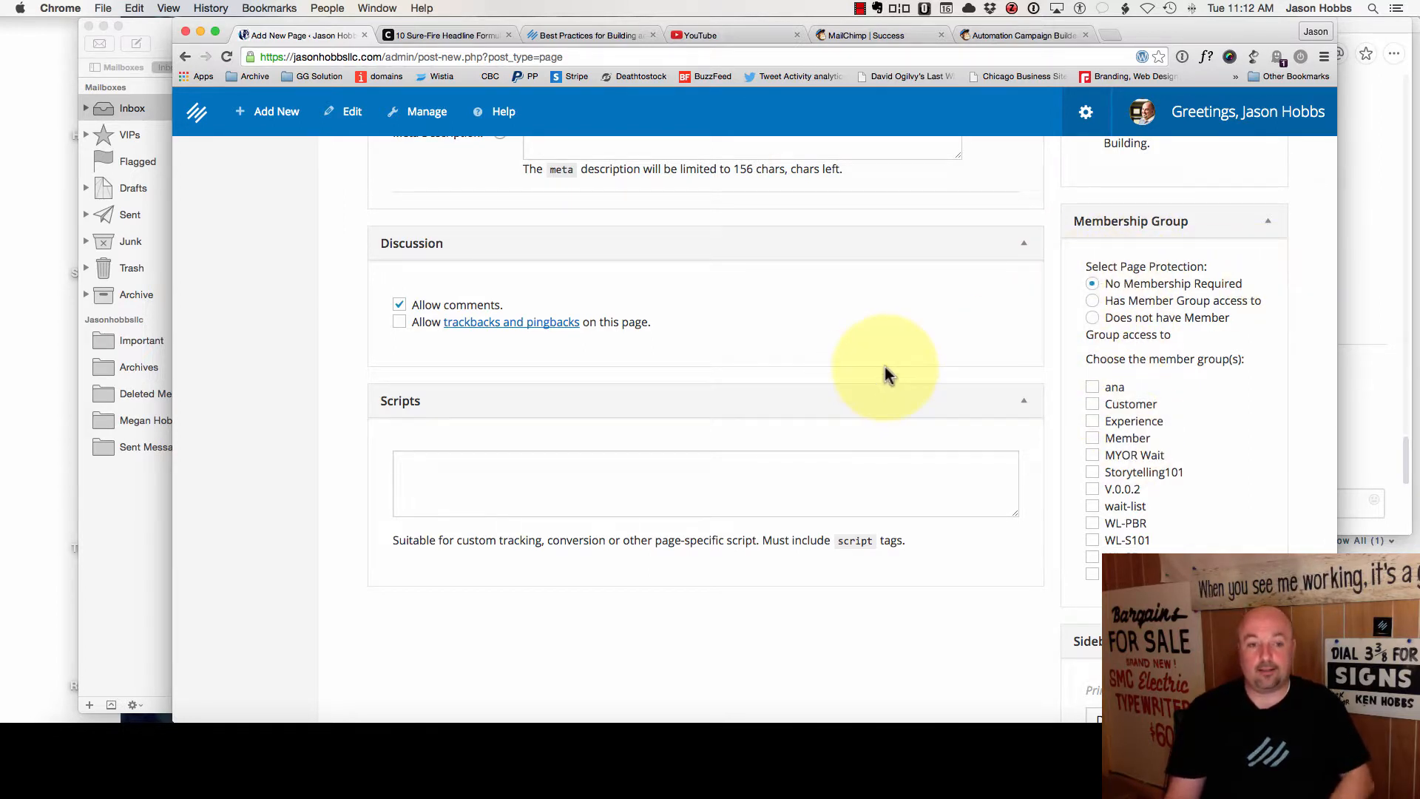
pyautogui.scroll(-4, 888, 375)
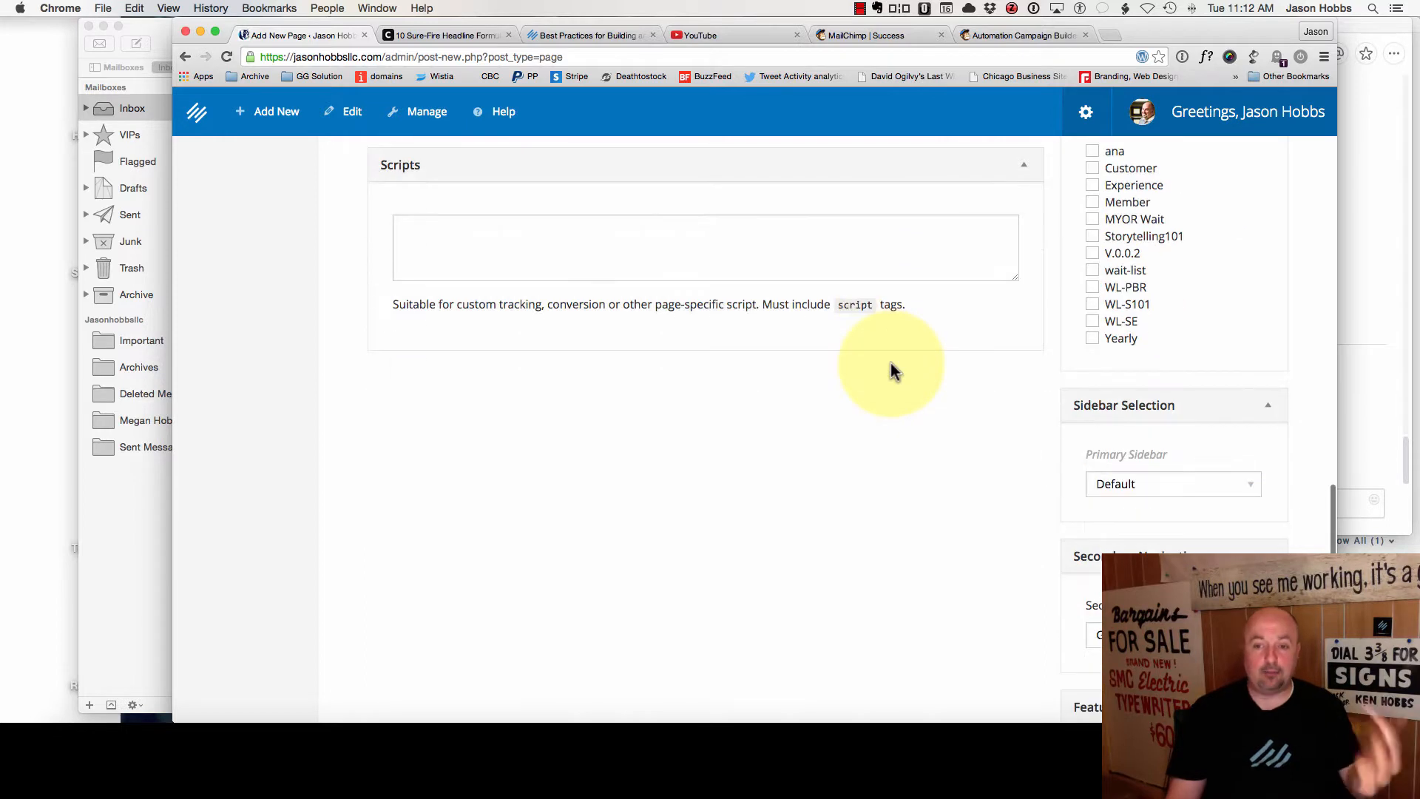
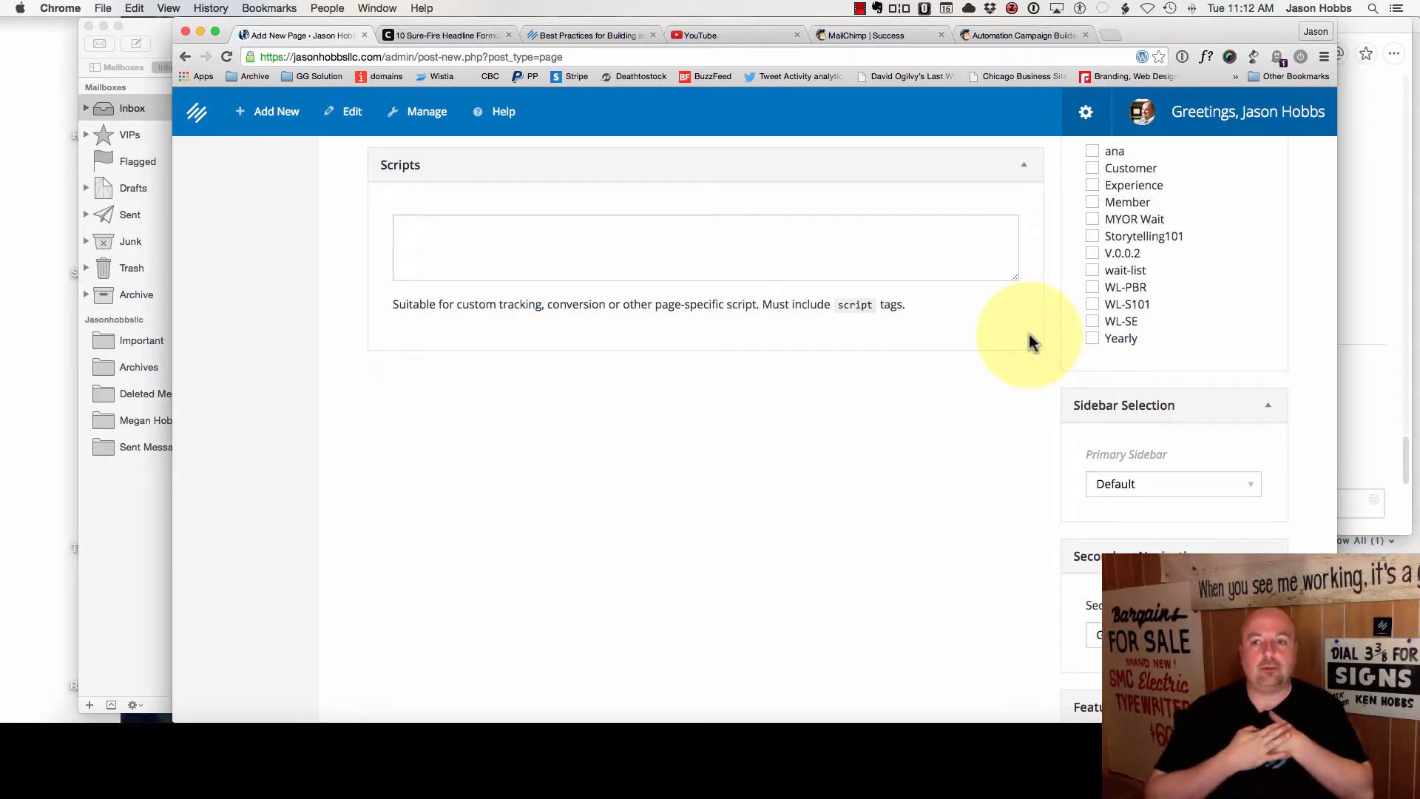
# - Publish the Welcome Email Free Content page in Rainmaker Platform
pyautogui.click(1010, 35)
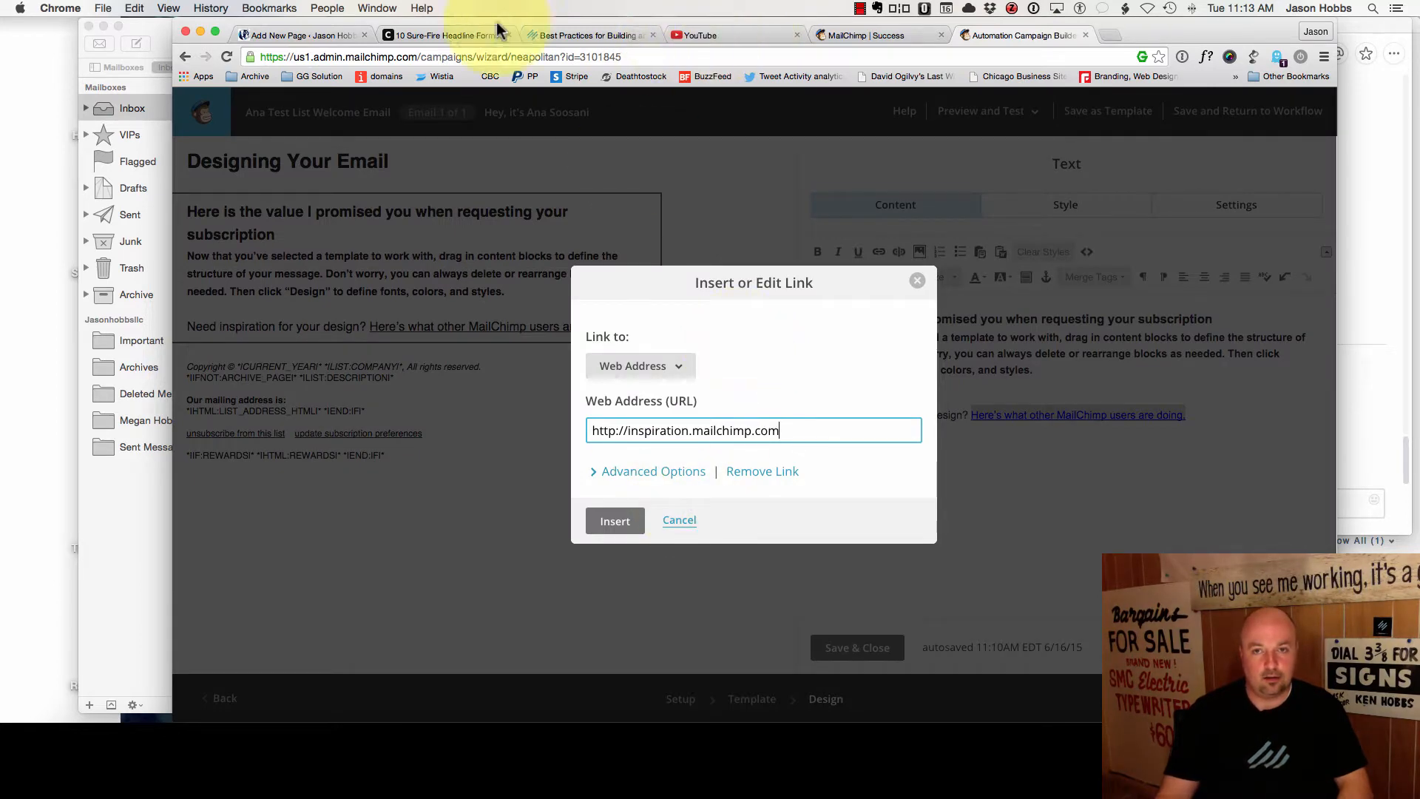
pyautogui.click(421, 37)
pyautogui.click(293, 37)
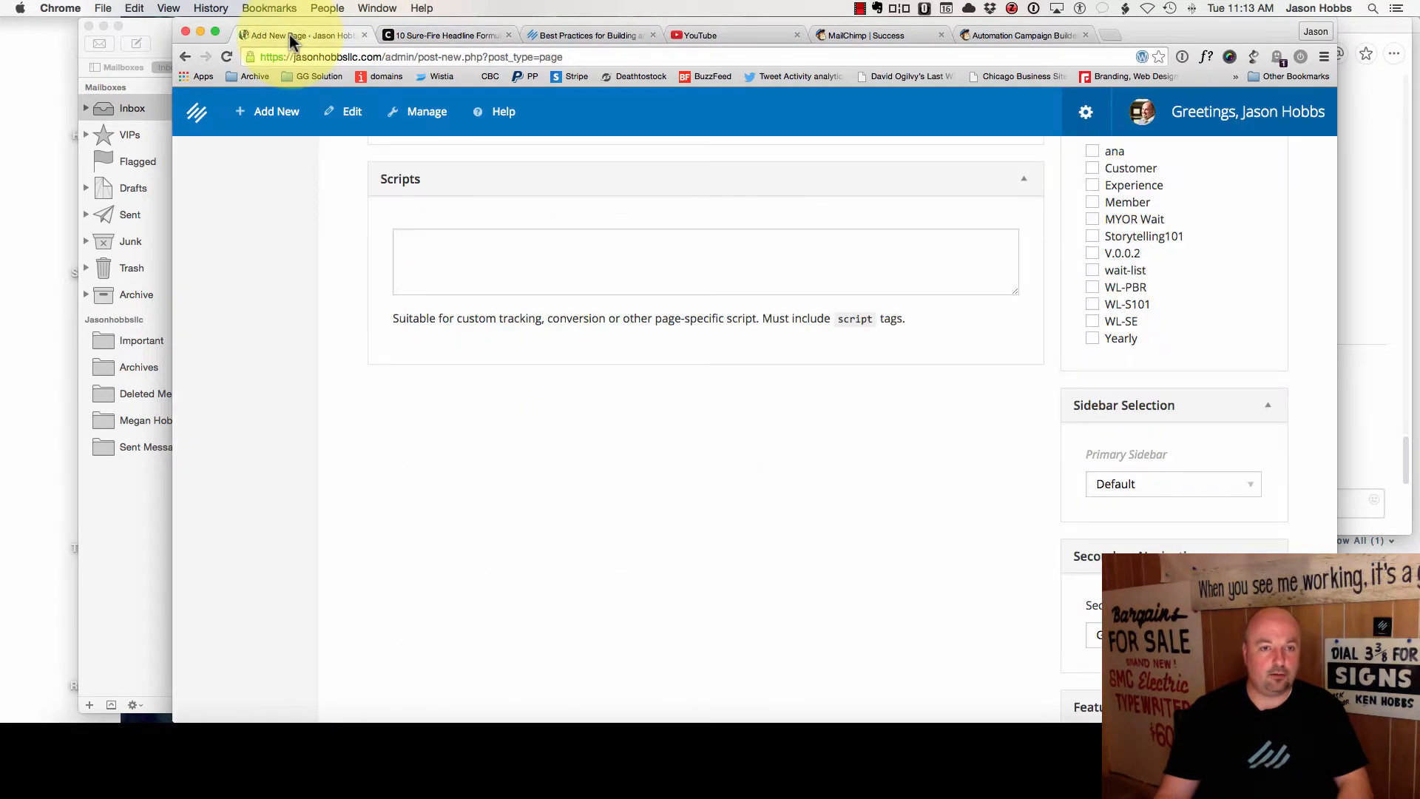
pyautogui.scroll(10, 1143, 354)
pyautogui.scroll(10, 1143, 353)
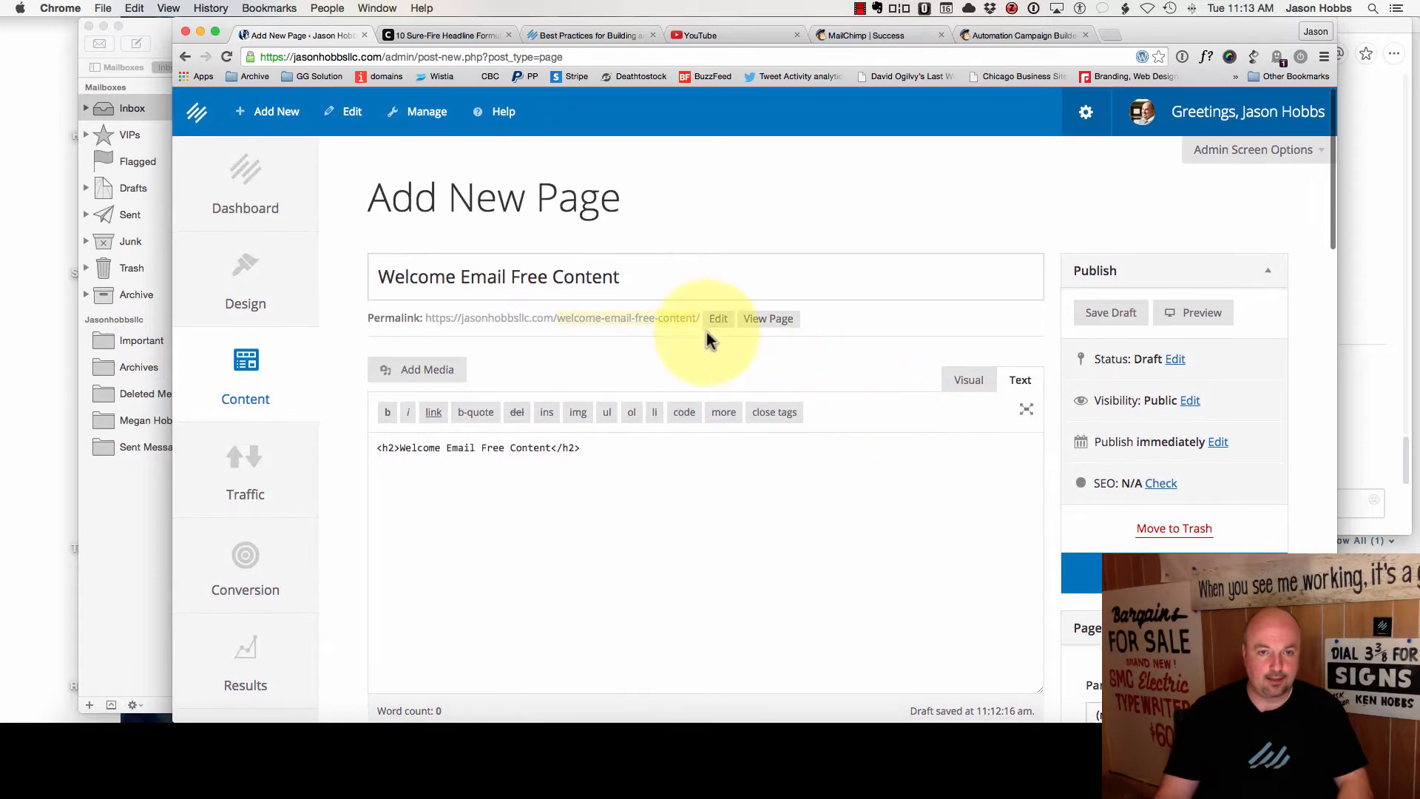
pyautogui.click(1127, 577)
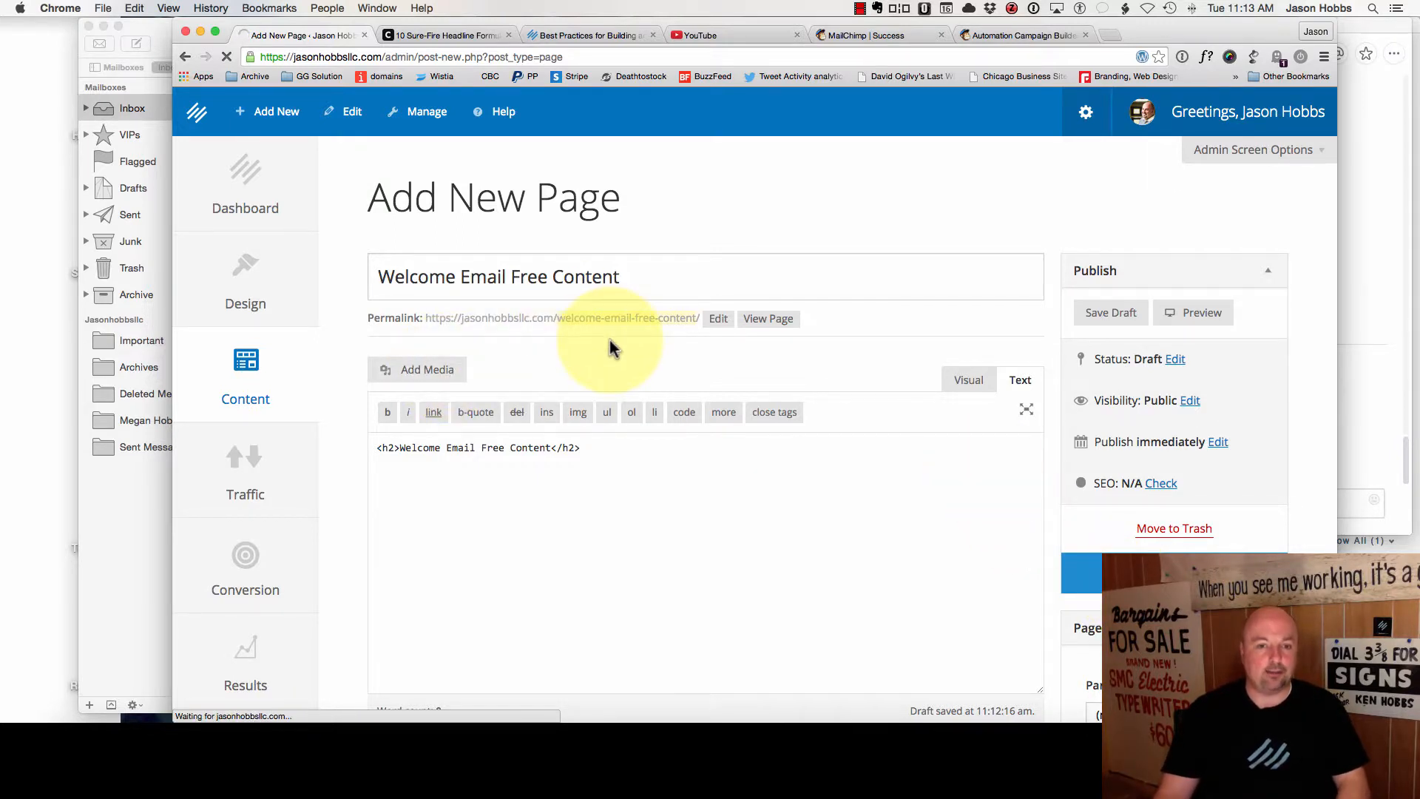
# - Copy the link address of the live page from View Page
pyautogui.rightClick(775, 379)
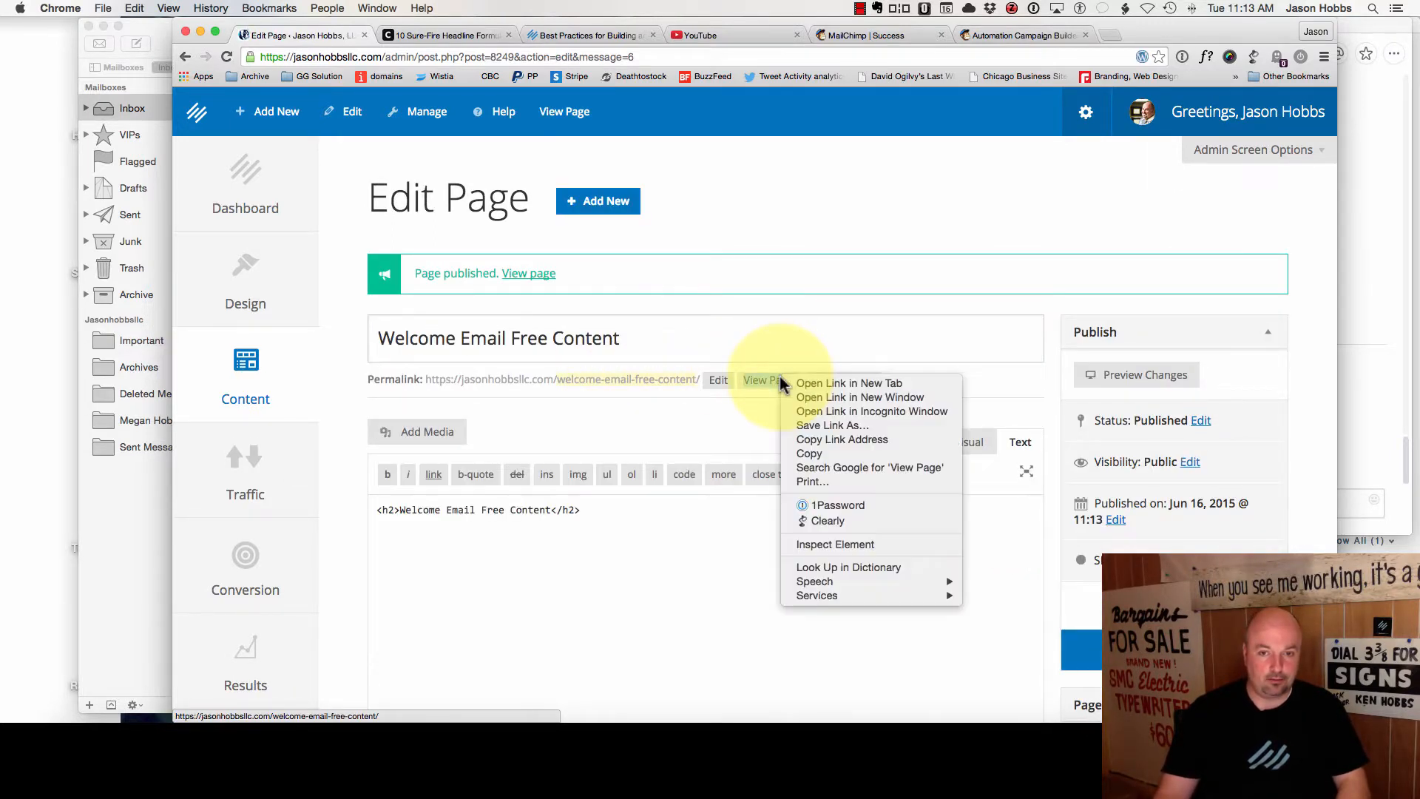
pyautogui.click(811, 439)
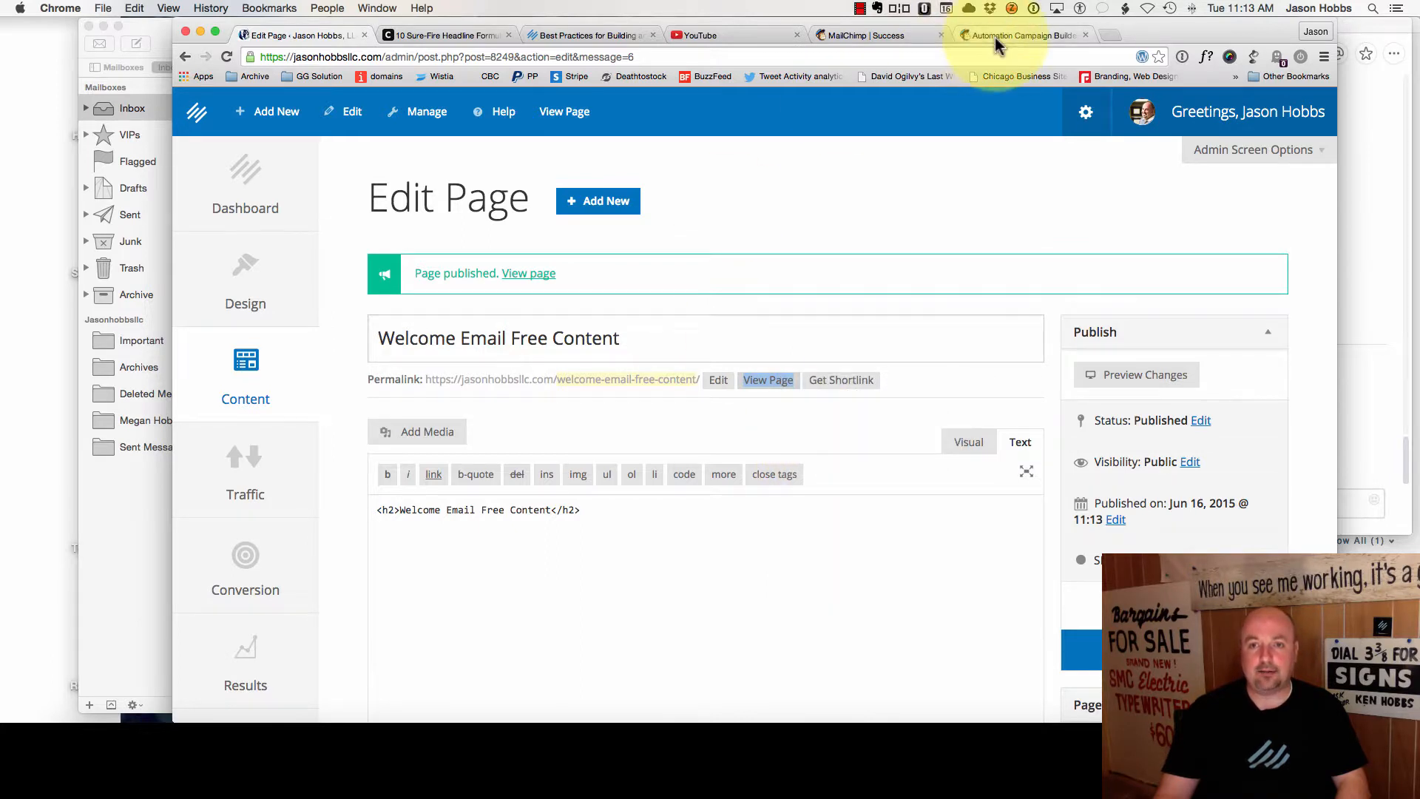
pyautogui.click(1006, 36)
pyautogui.tripleClick(634, 432)
pyautogui.press('super+v')
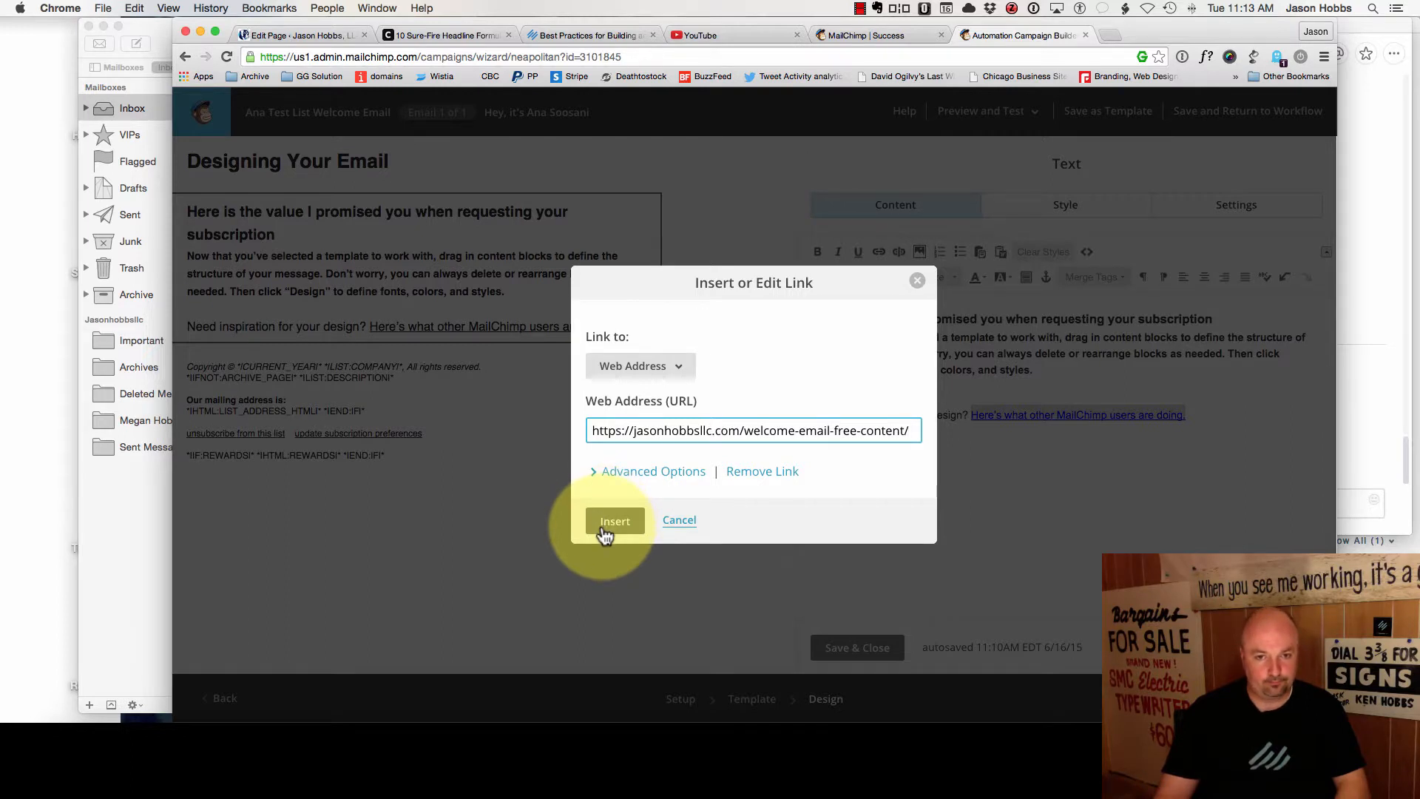
pyautogui.click(603, 477)
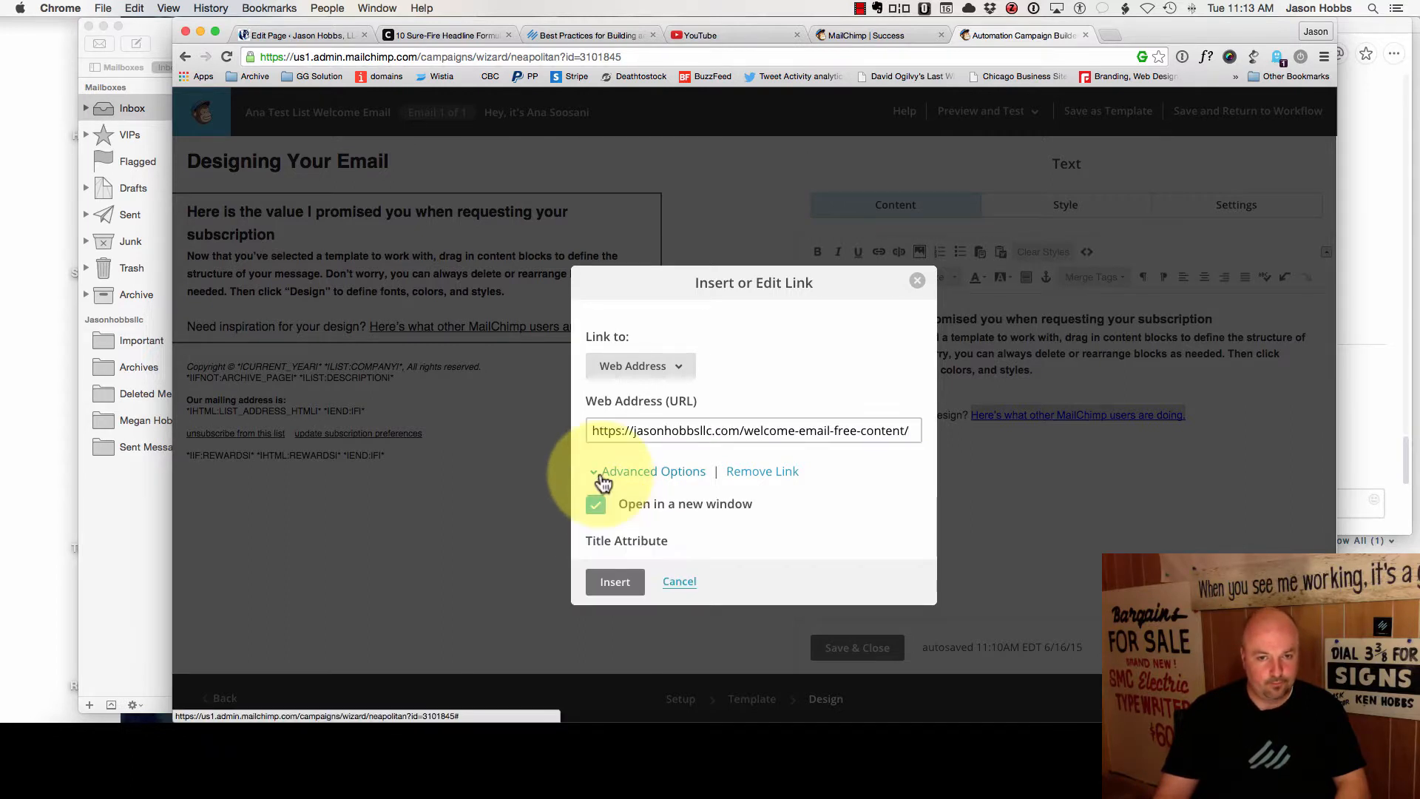
pyautogui.click(615, 585)
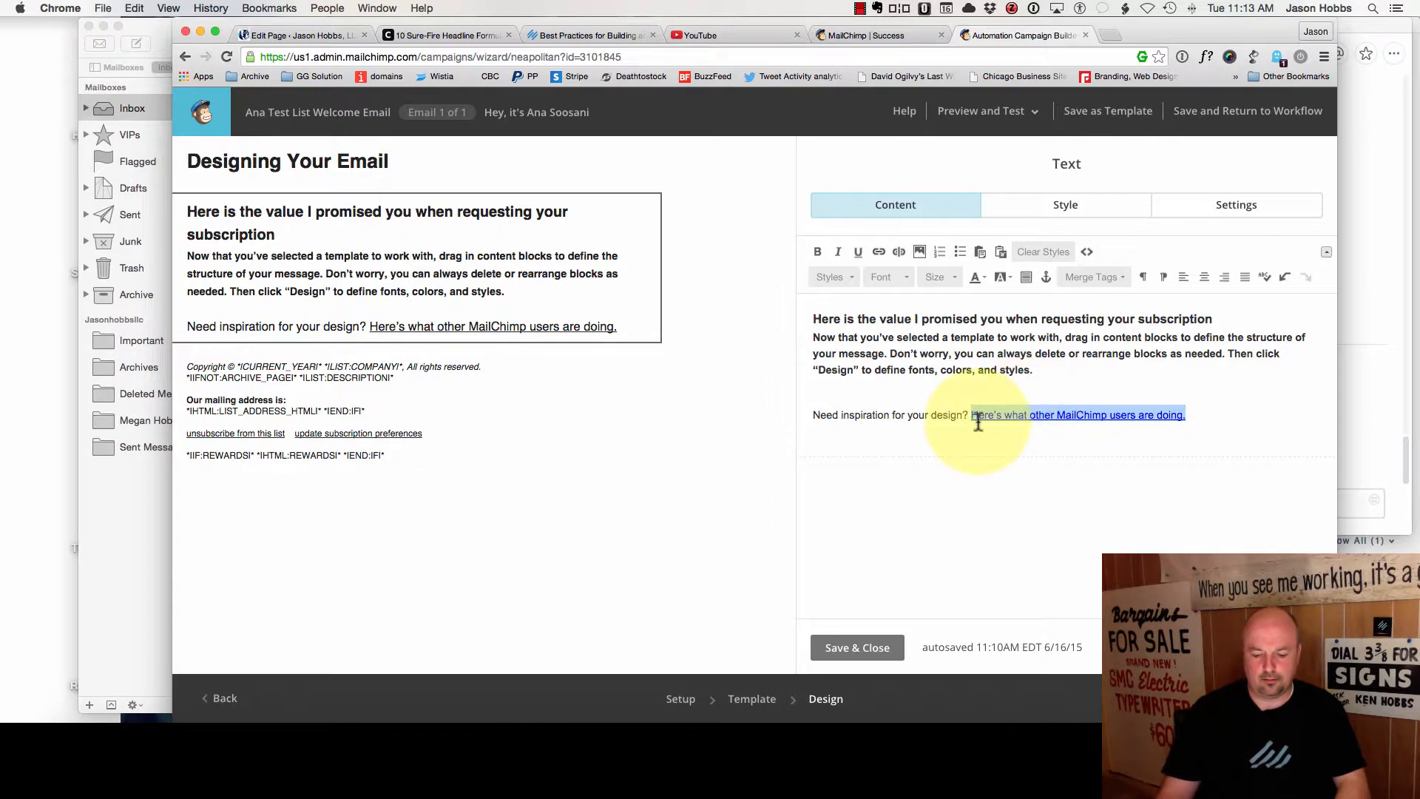
# - Replace the placeholder text with the heading 'Here is the course I promised:' and start the next line
pyautogui.moveTo(1198, 412); pyautogui.dragTo(745, 318)
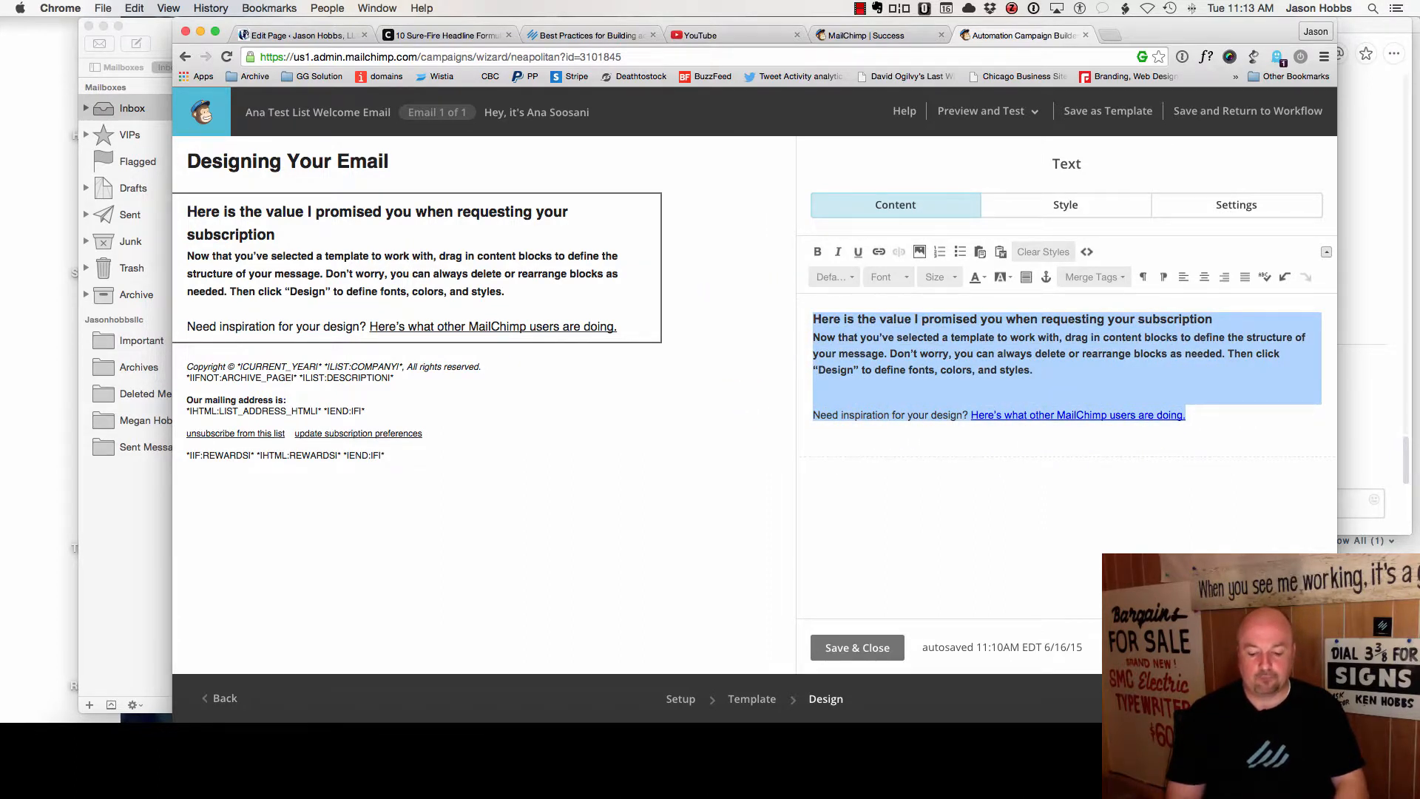
pyautogui.write('Here is the course')
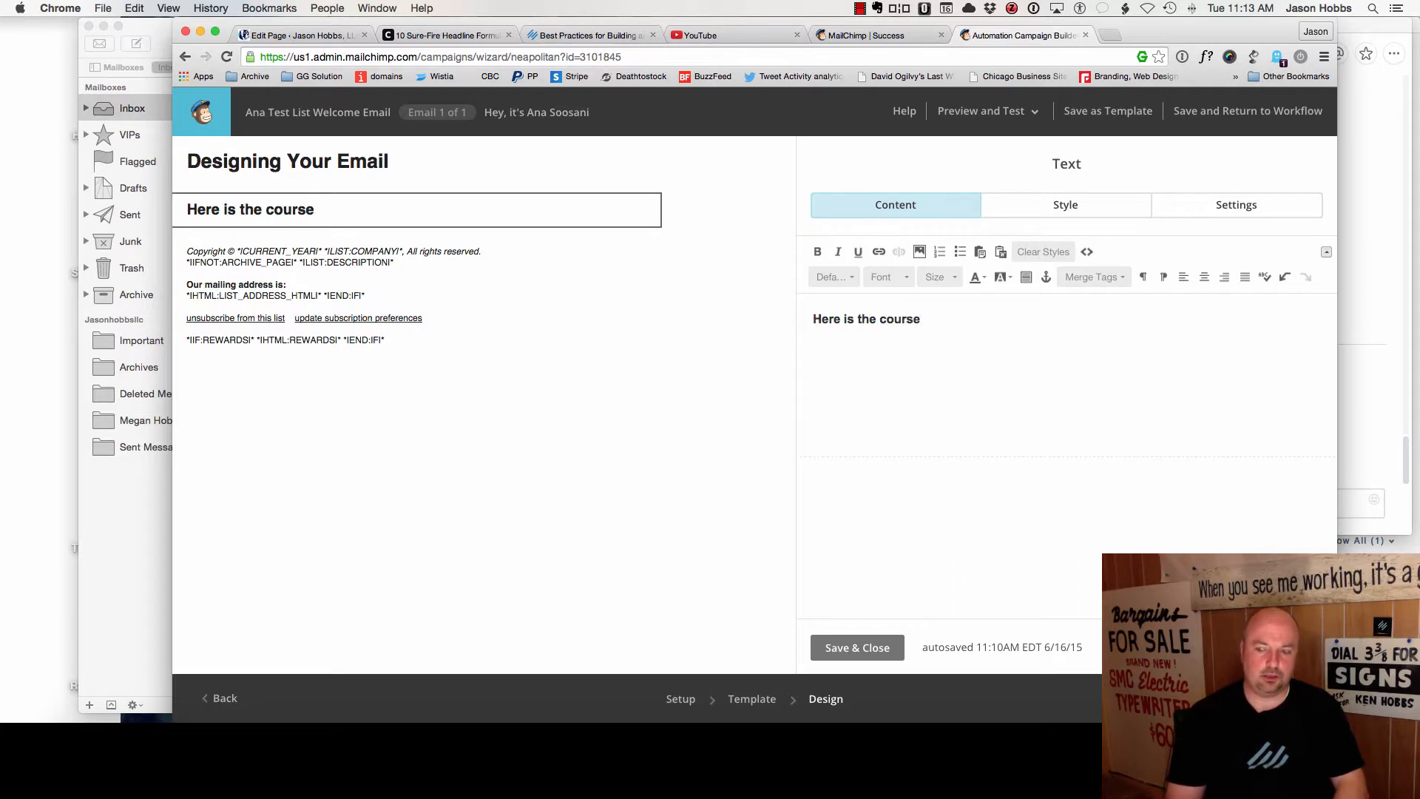
pyautogui.write(' I promised')
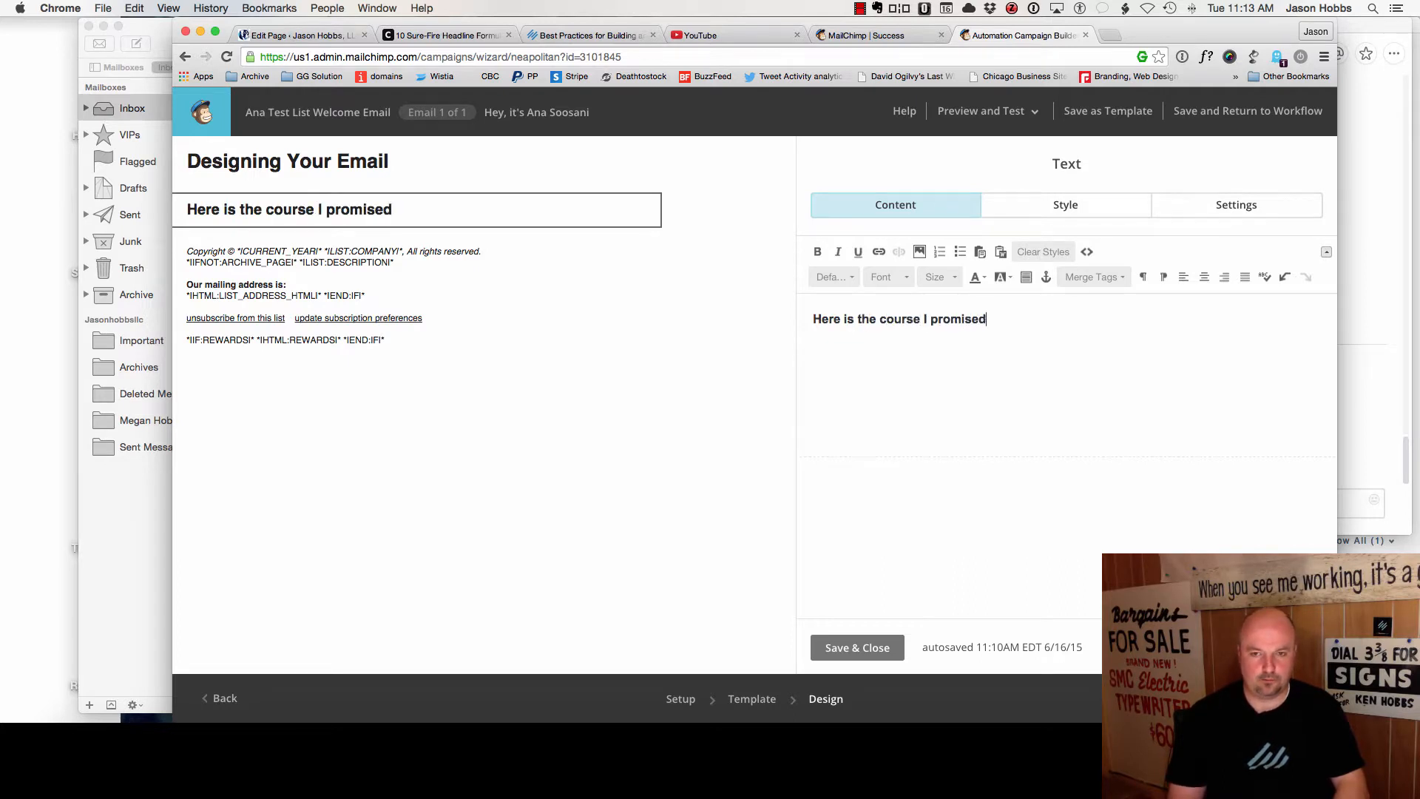
pyautogui.write(':')
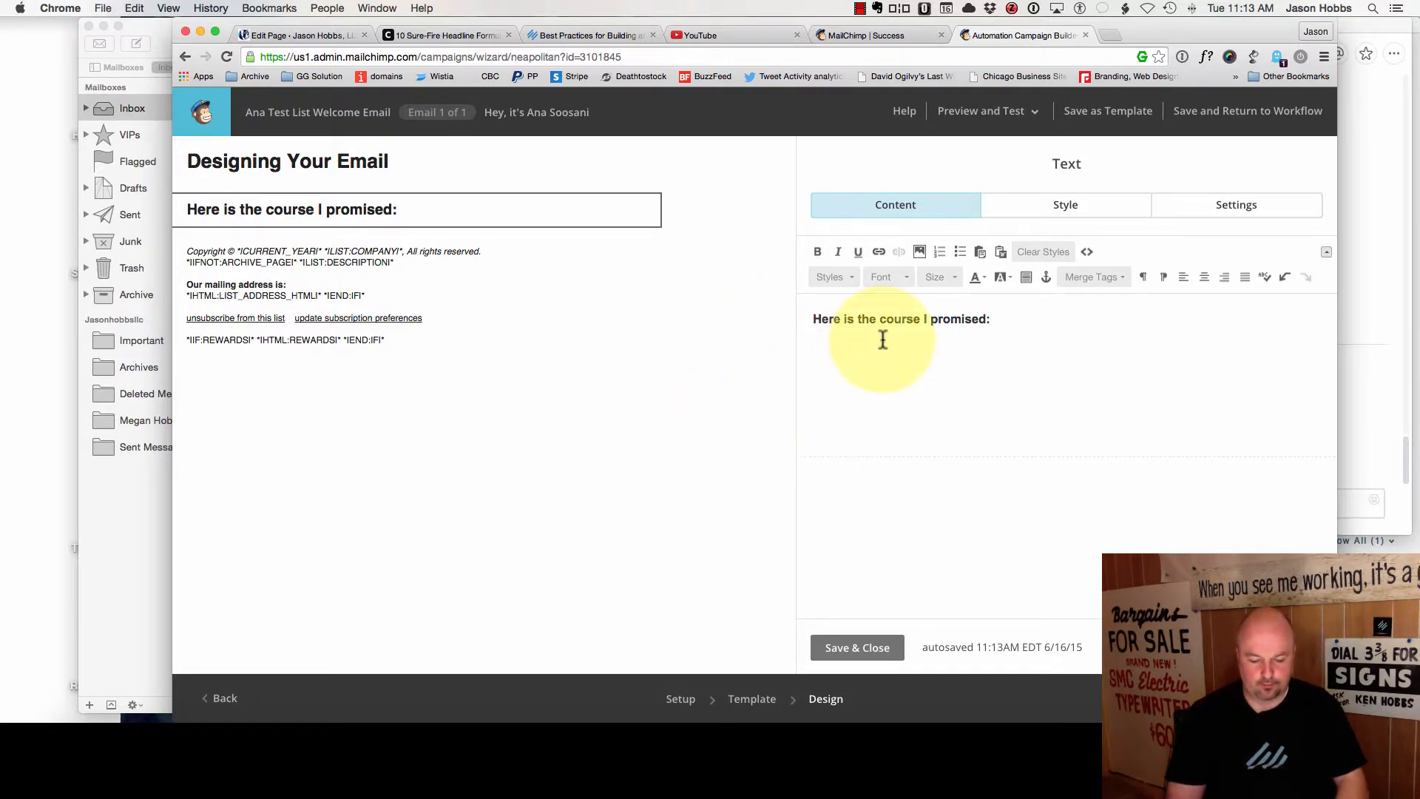
pyautogui.press('Return')
pyautogui.write('Click')
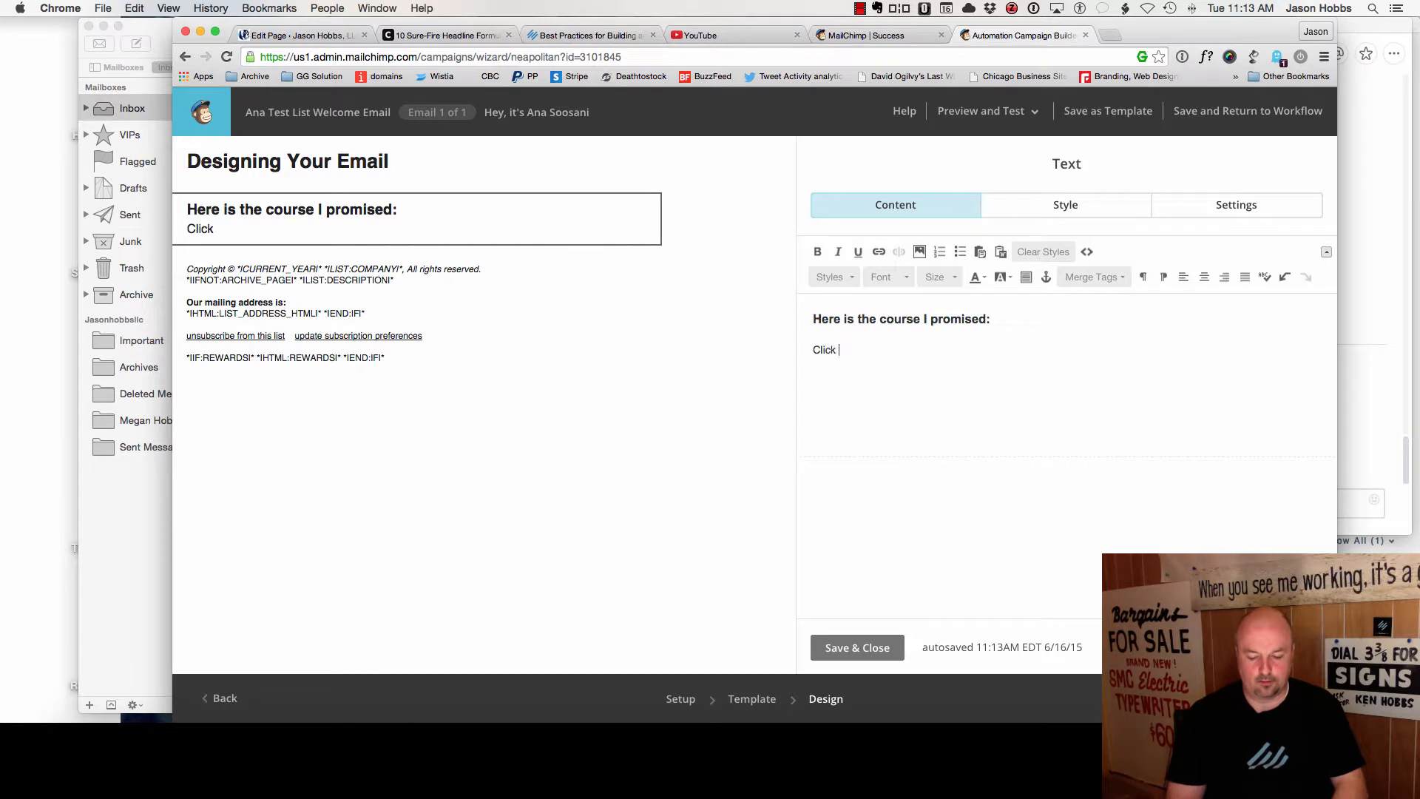
pyautogui.write(' Here to see')
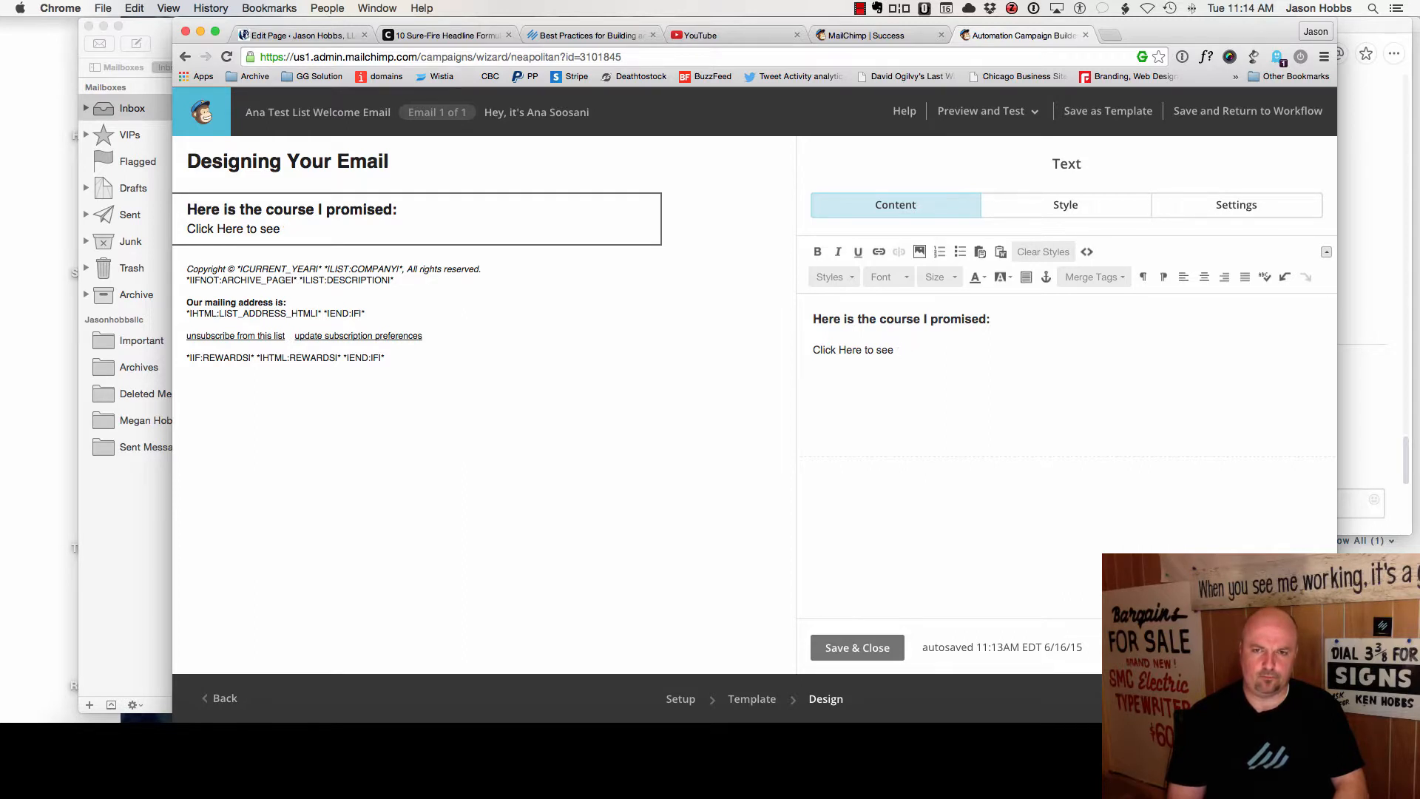
pyautogui.press('BackSpace')
pyautogui.press('BackSpace')
pyautogui.press('BackSpace')
pyautogui.press('BackSpace')
pyautogui.press('BackSpace')
pyautogui.press('BackSpace')
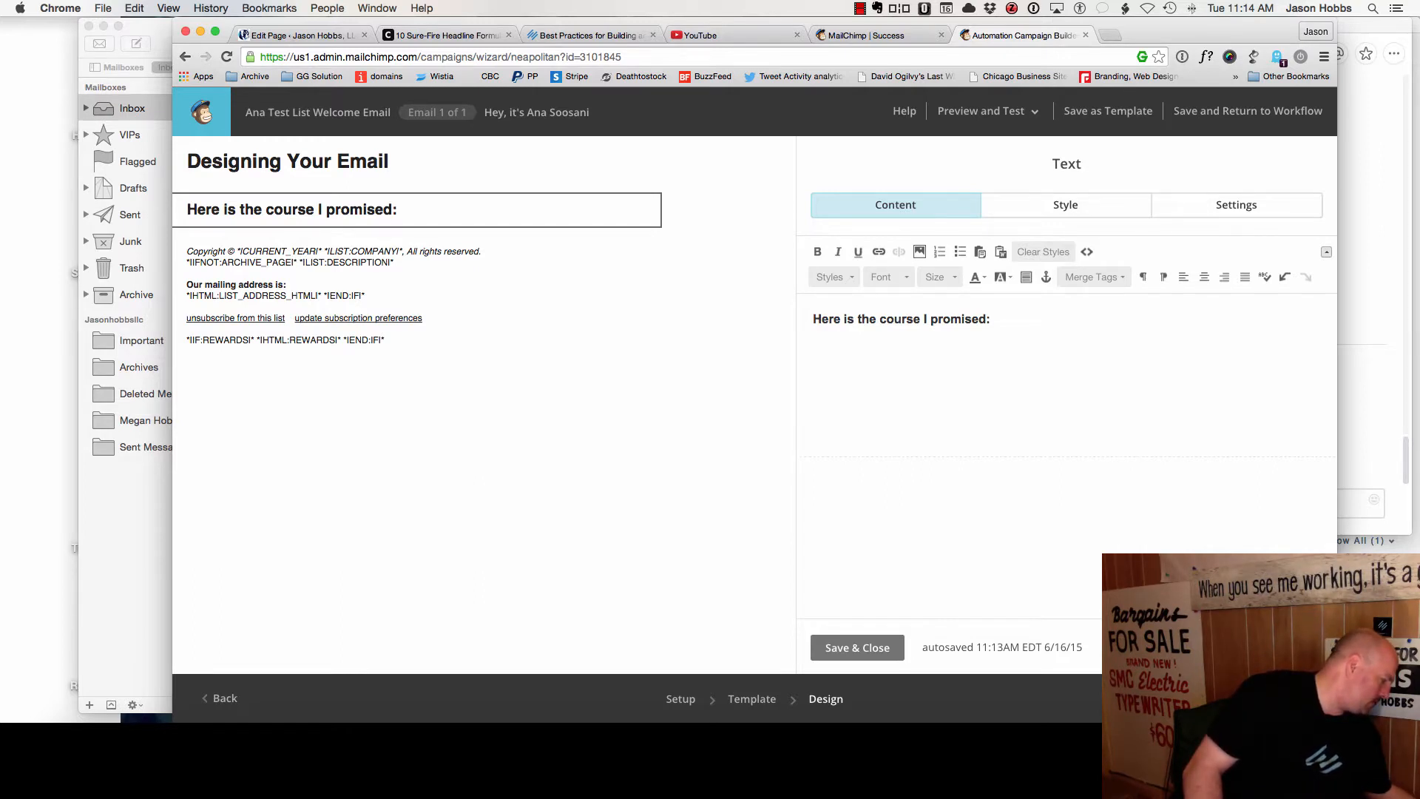
pyautogui.press('Return')
pyautogui.write('Y')
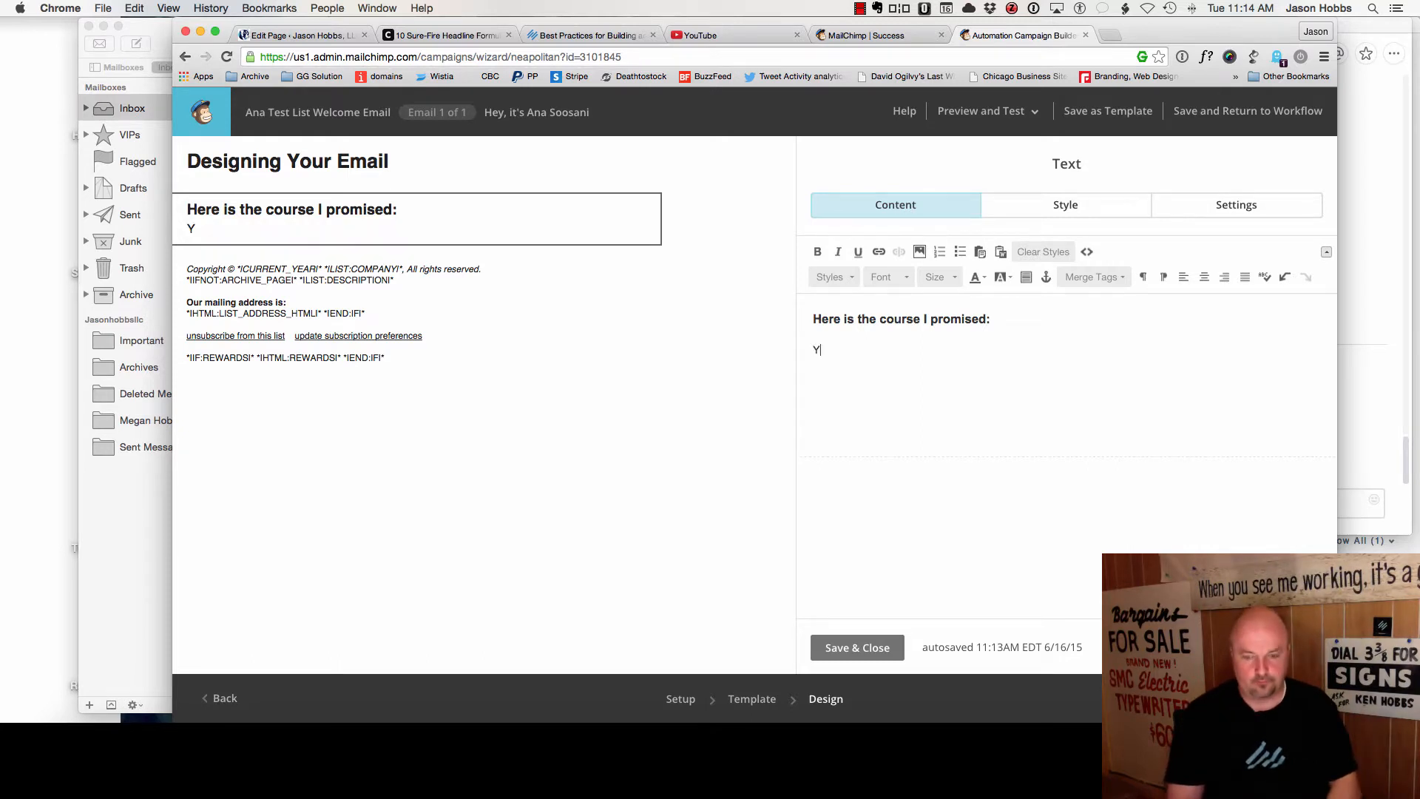
pyautogui.write("ou're ERady to Conquer the inter")
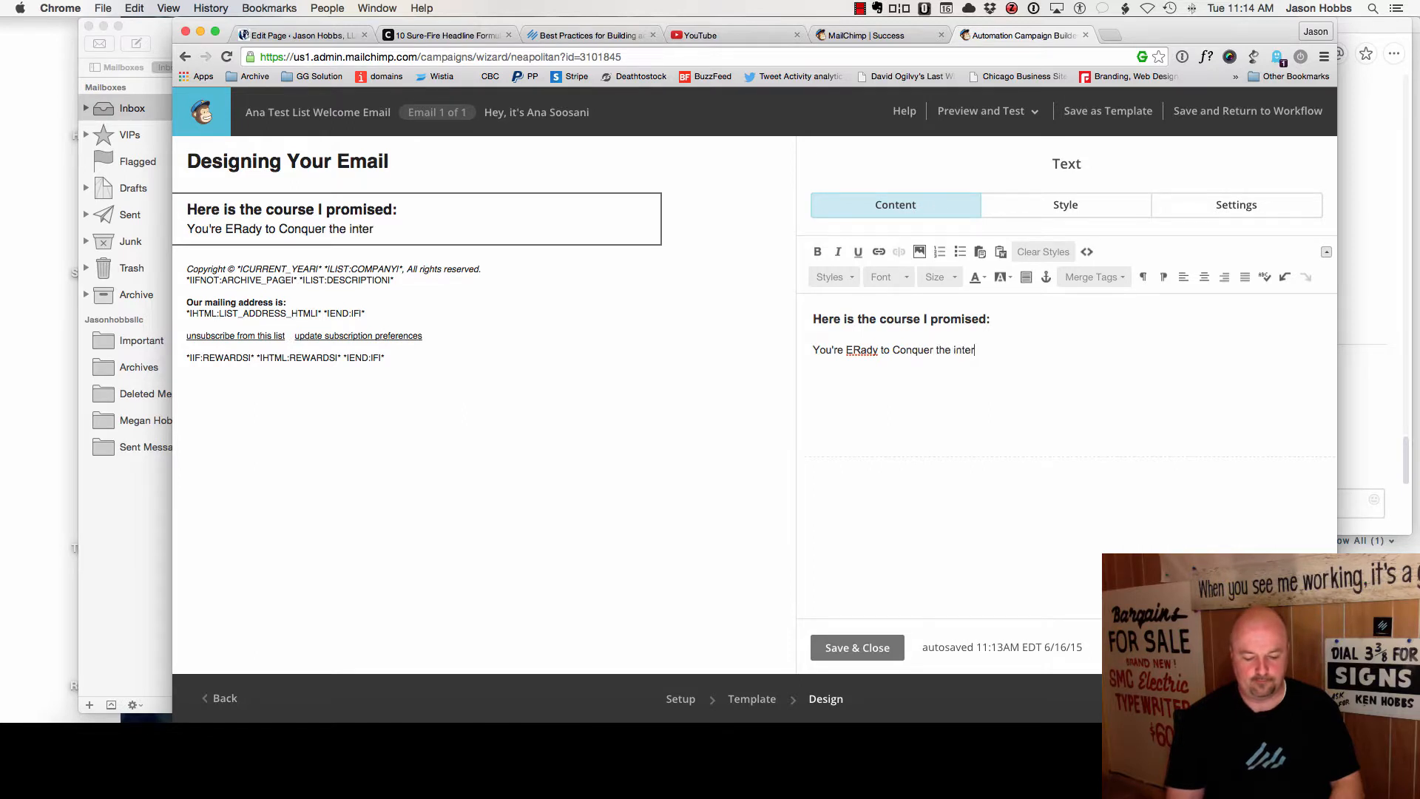
# - Fix the typos so the second line reads 'i'm Ready to Conquer the internet', then select it
pyautogui.click(852, 350)
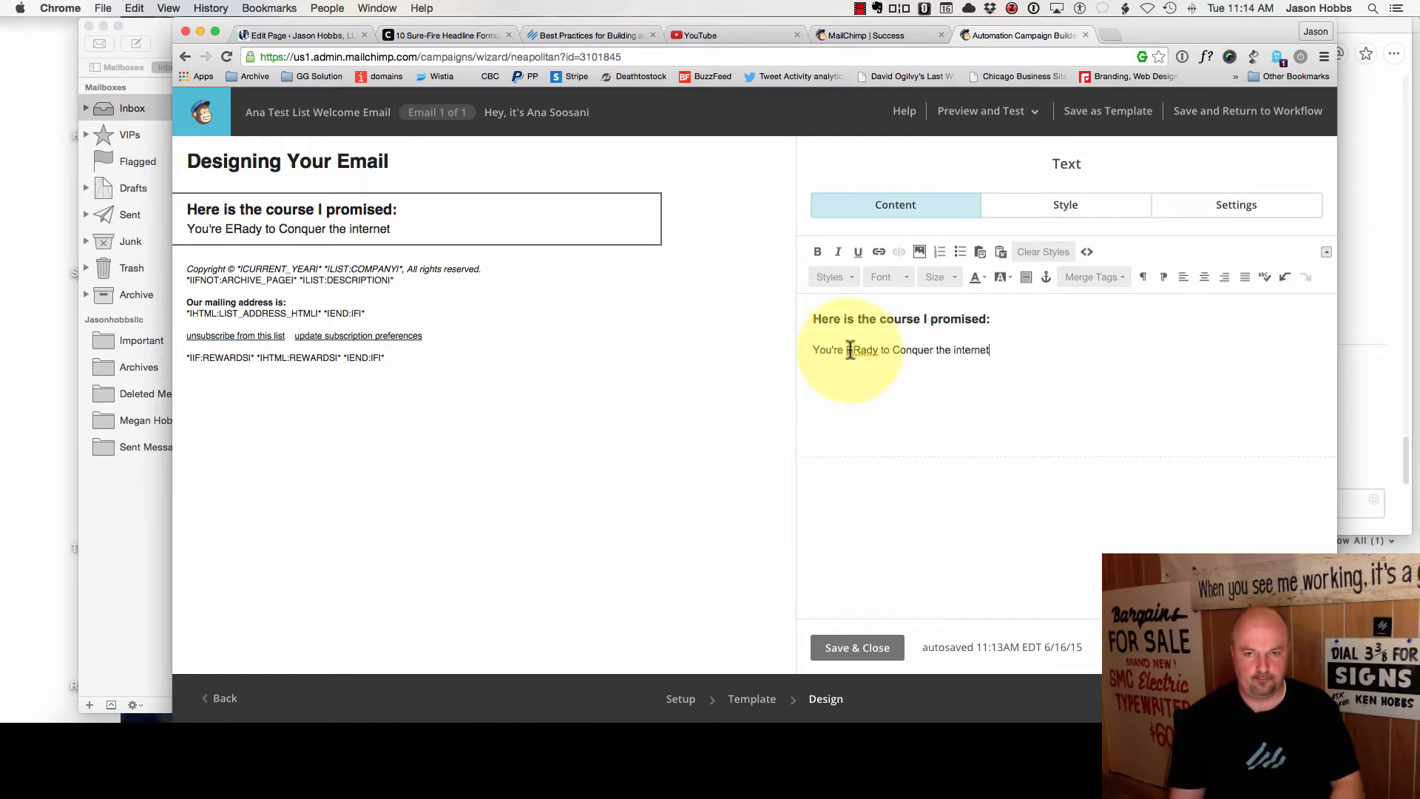
pyautogui.press('BackSpace')
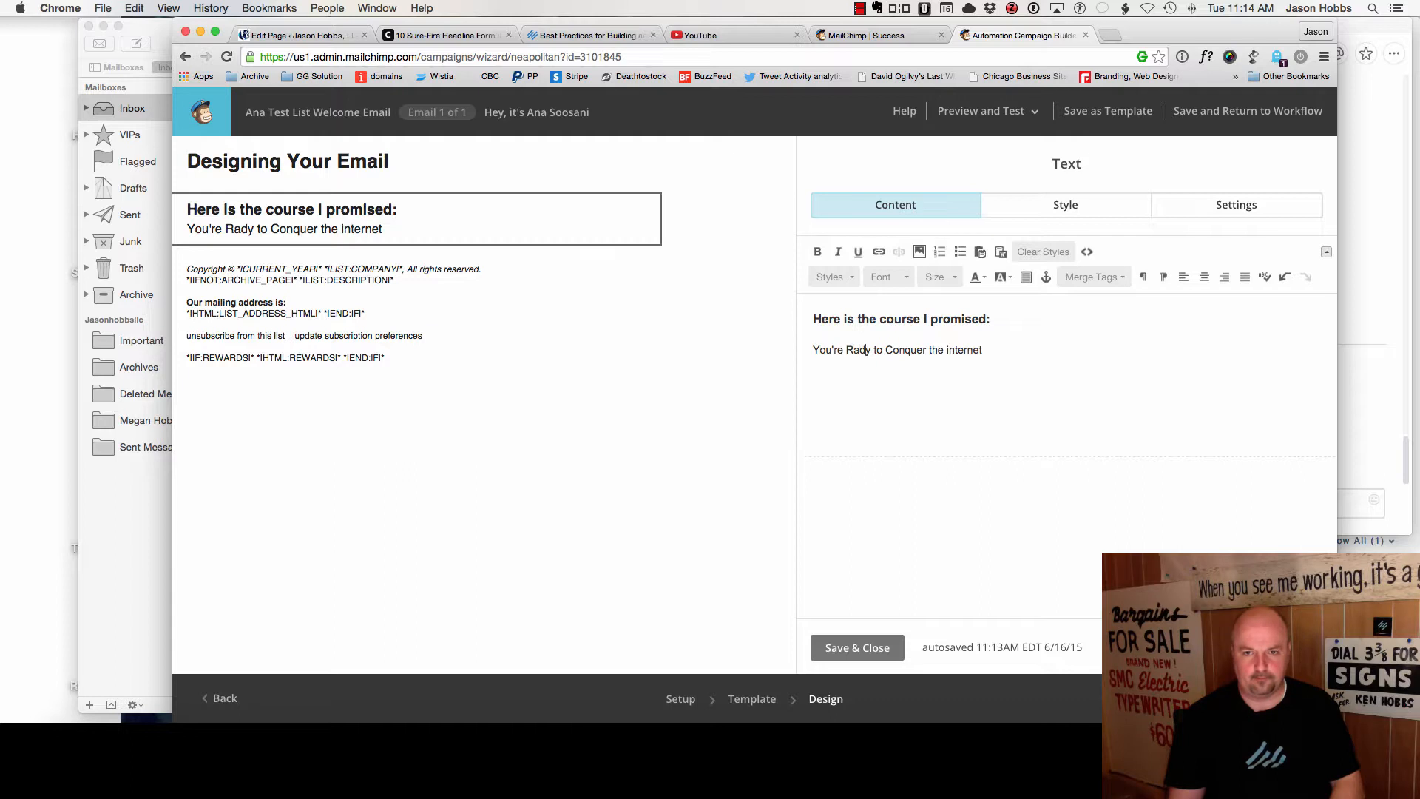
pyautogui.write('e')
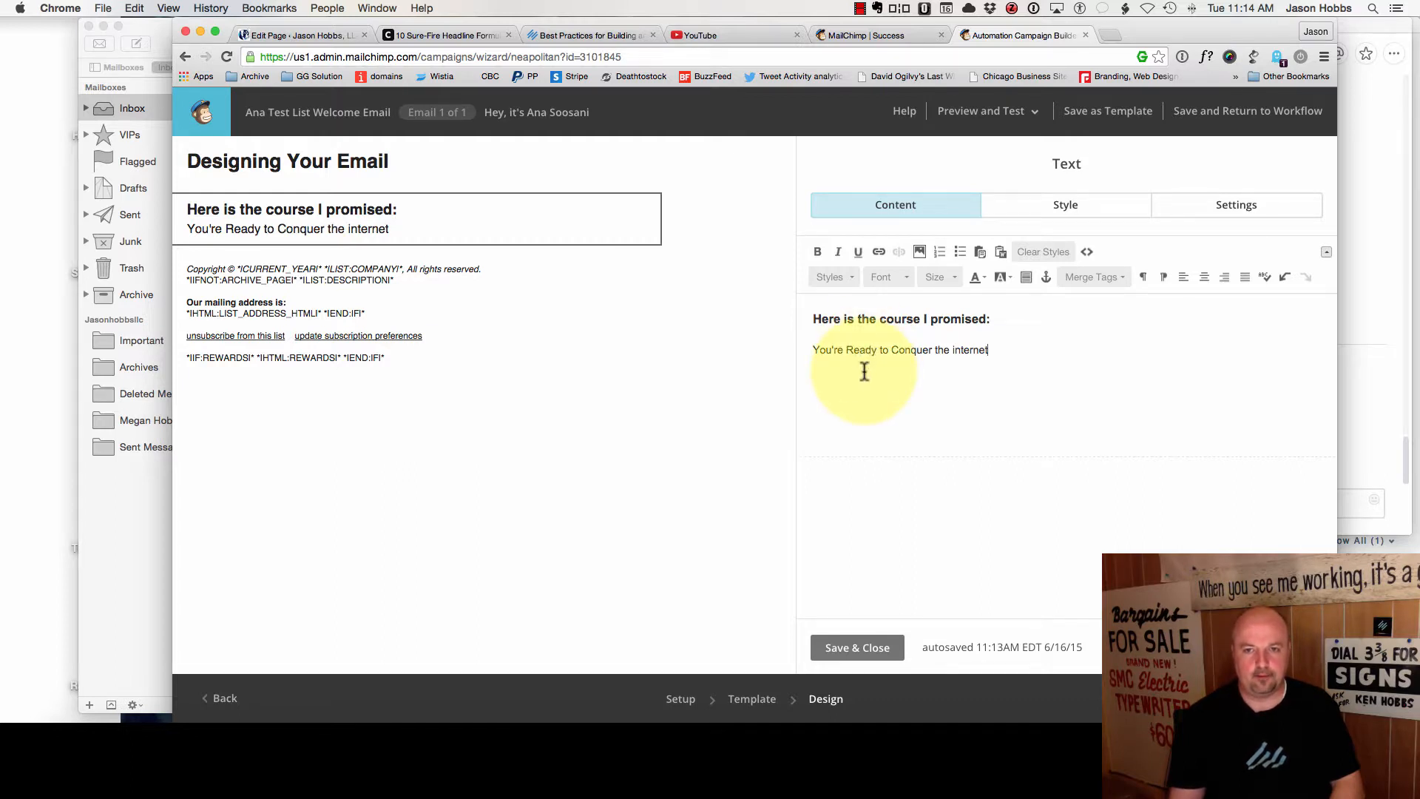
pyautogui.moveTo(1008, 348); pyautogui.dragTo(812, 350)
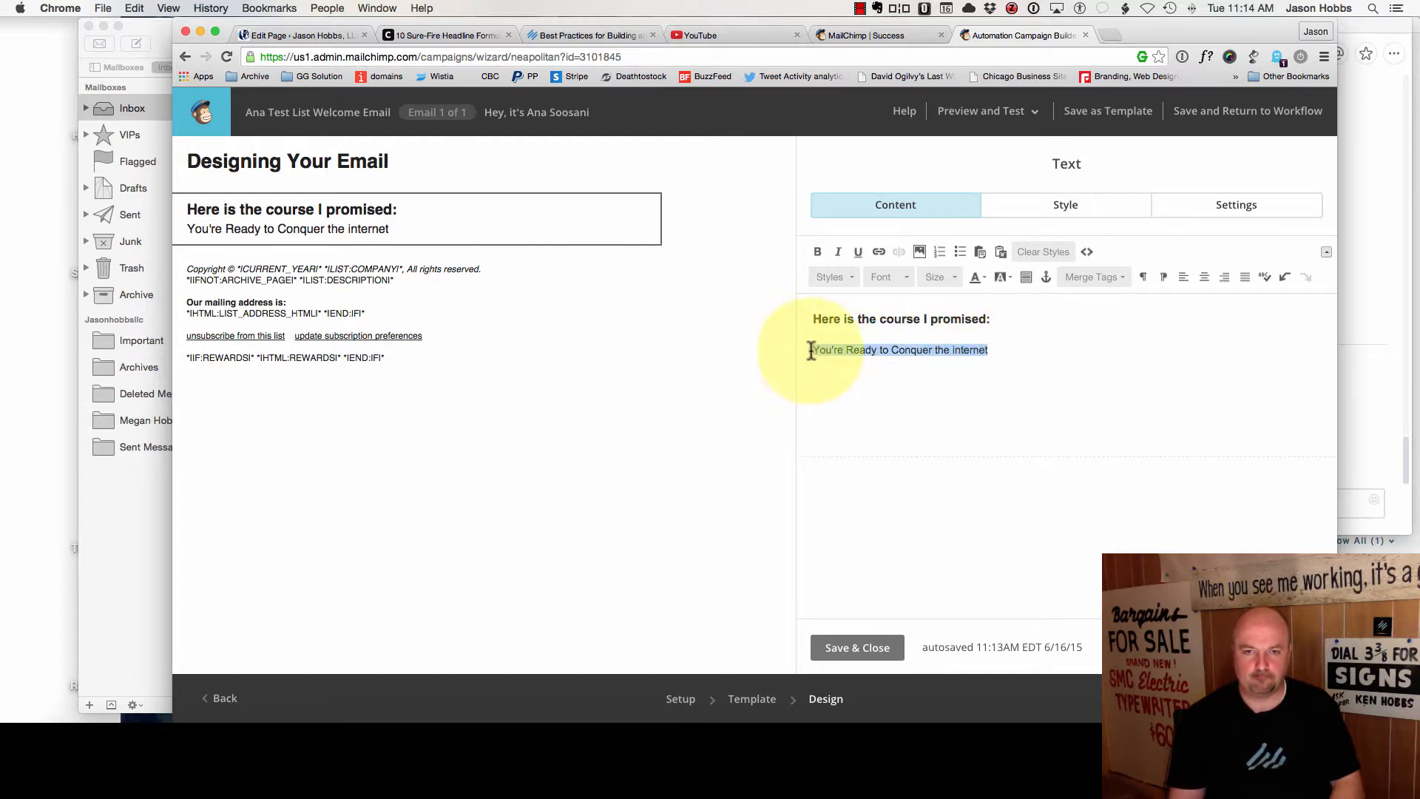
pyautogui.click(822, 352)
pyautogui.write("i'm")
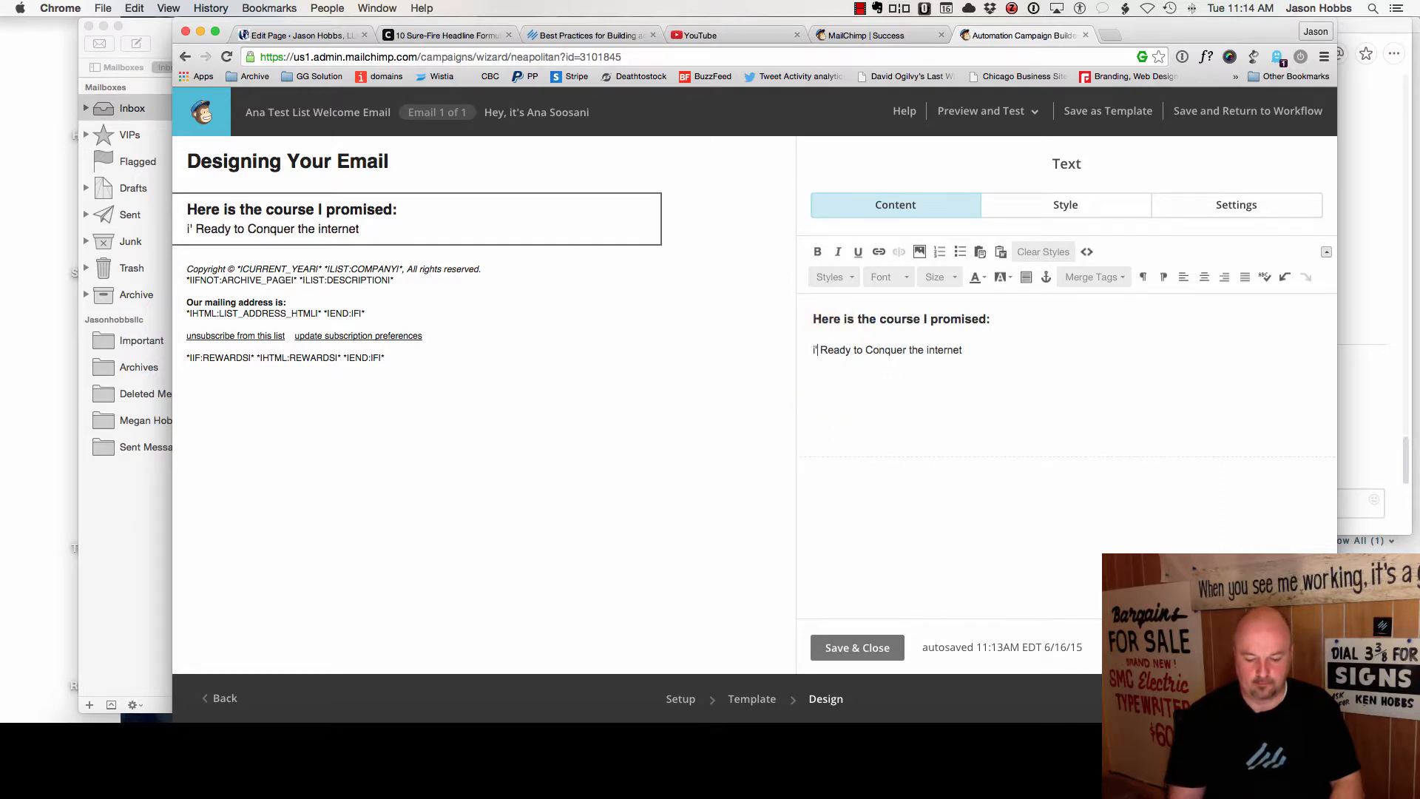
pyautogui.moveTo(983, 351); pyautogui.dragTo(803, 350)
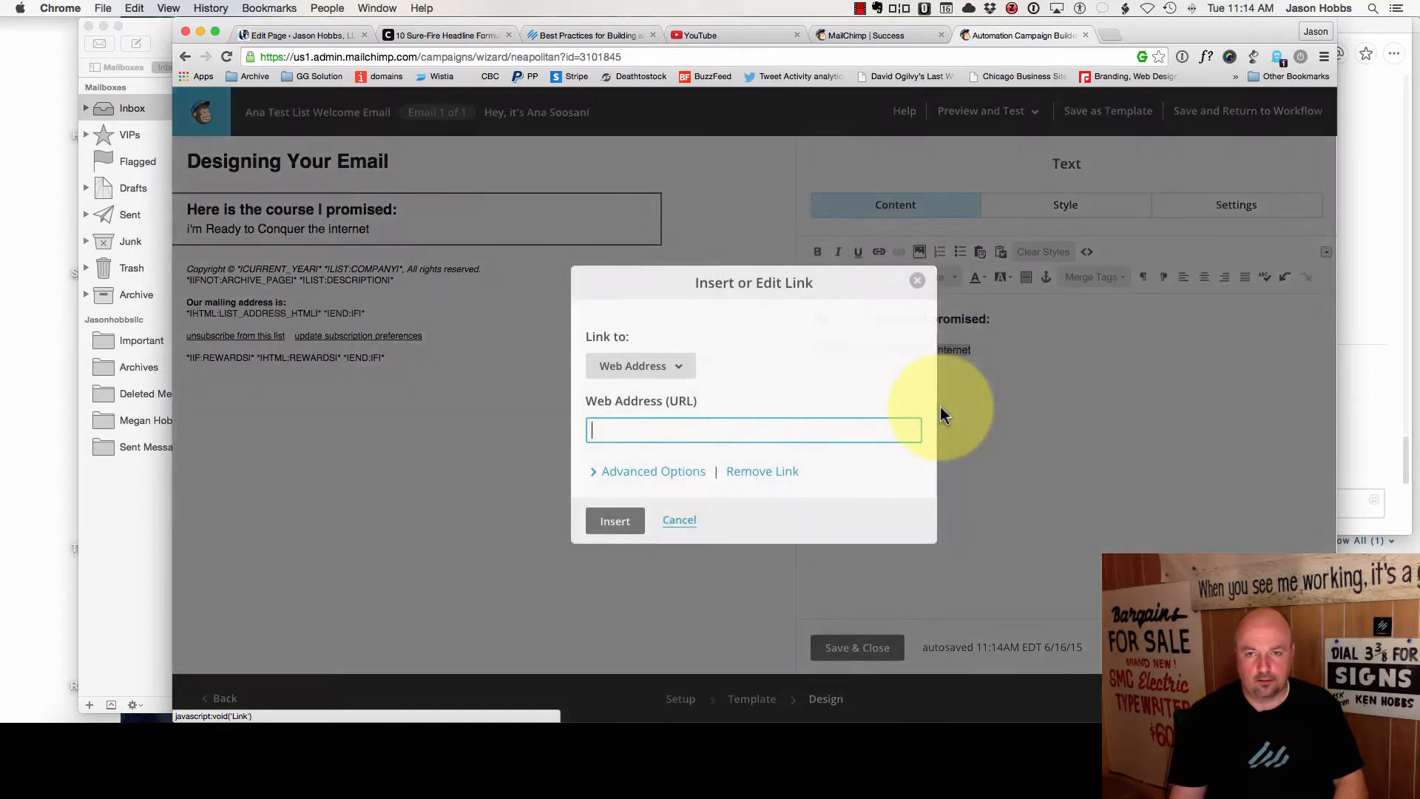
# - Link the 'i'm Ready to Conquer the internet' line to the free content page, undoing an accidental unlink
pyautogui.click(879, 252)
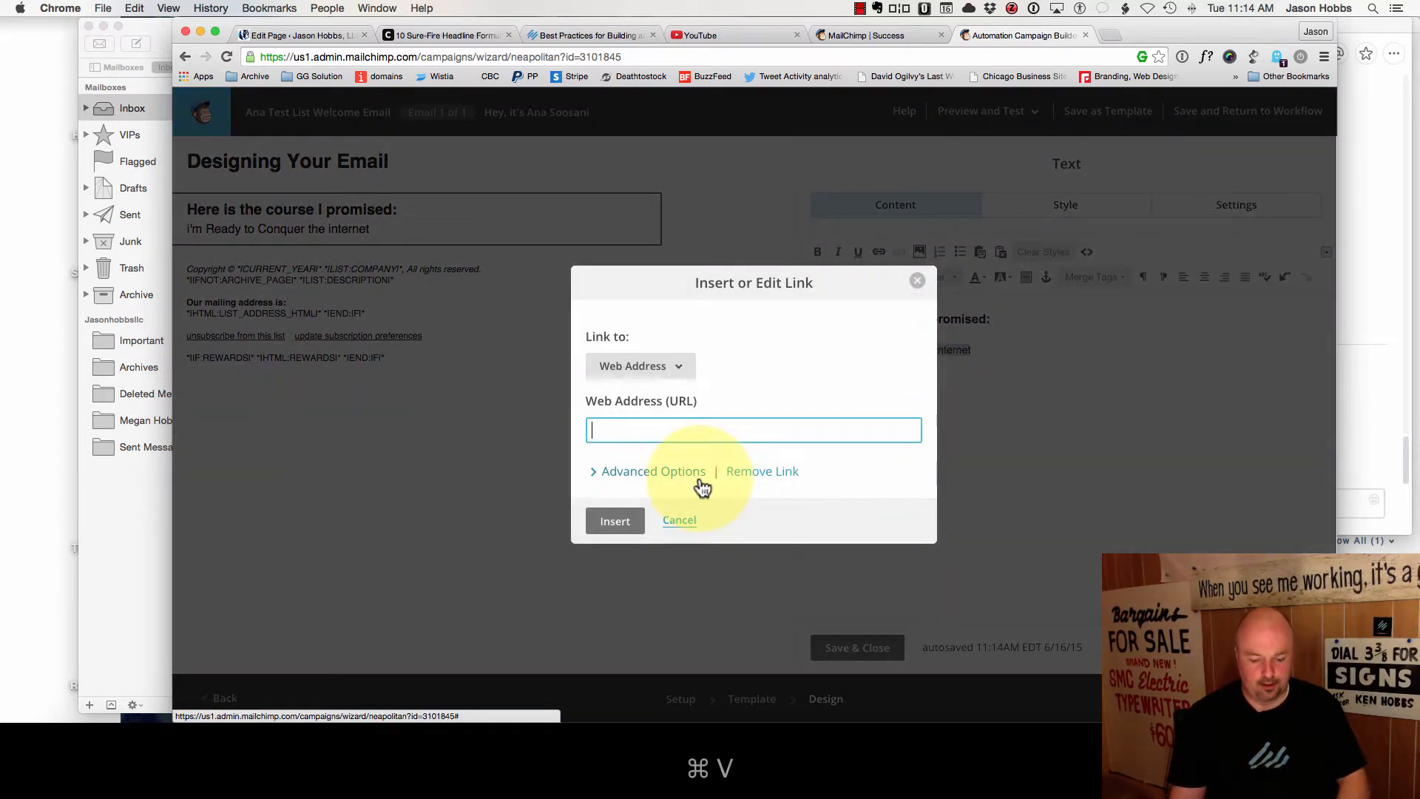
pyautogui.press('super+v')
pyautogui.click(614, 522)
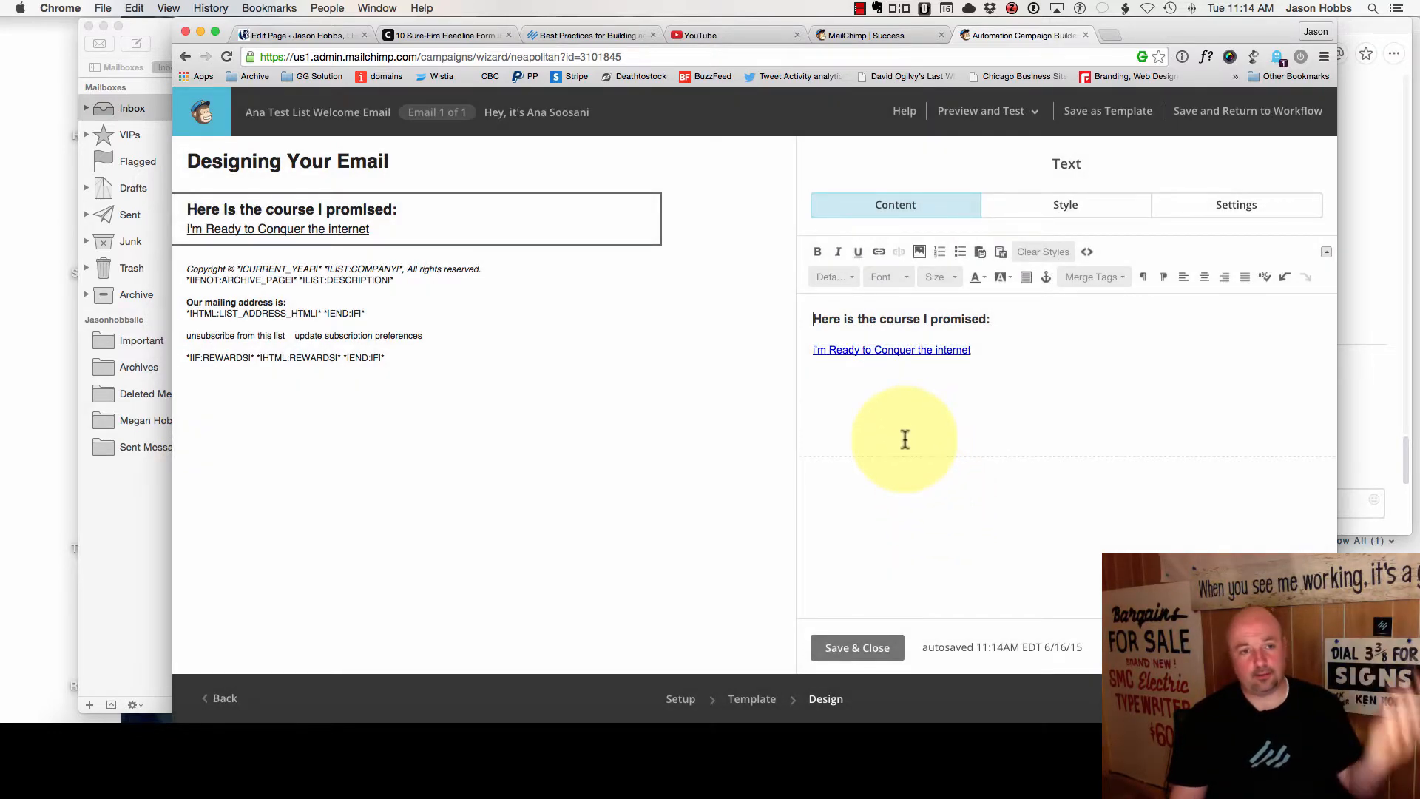
pyautogui.click(1005, 371)
pyautogui.press('Return')
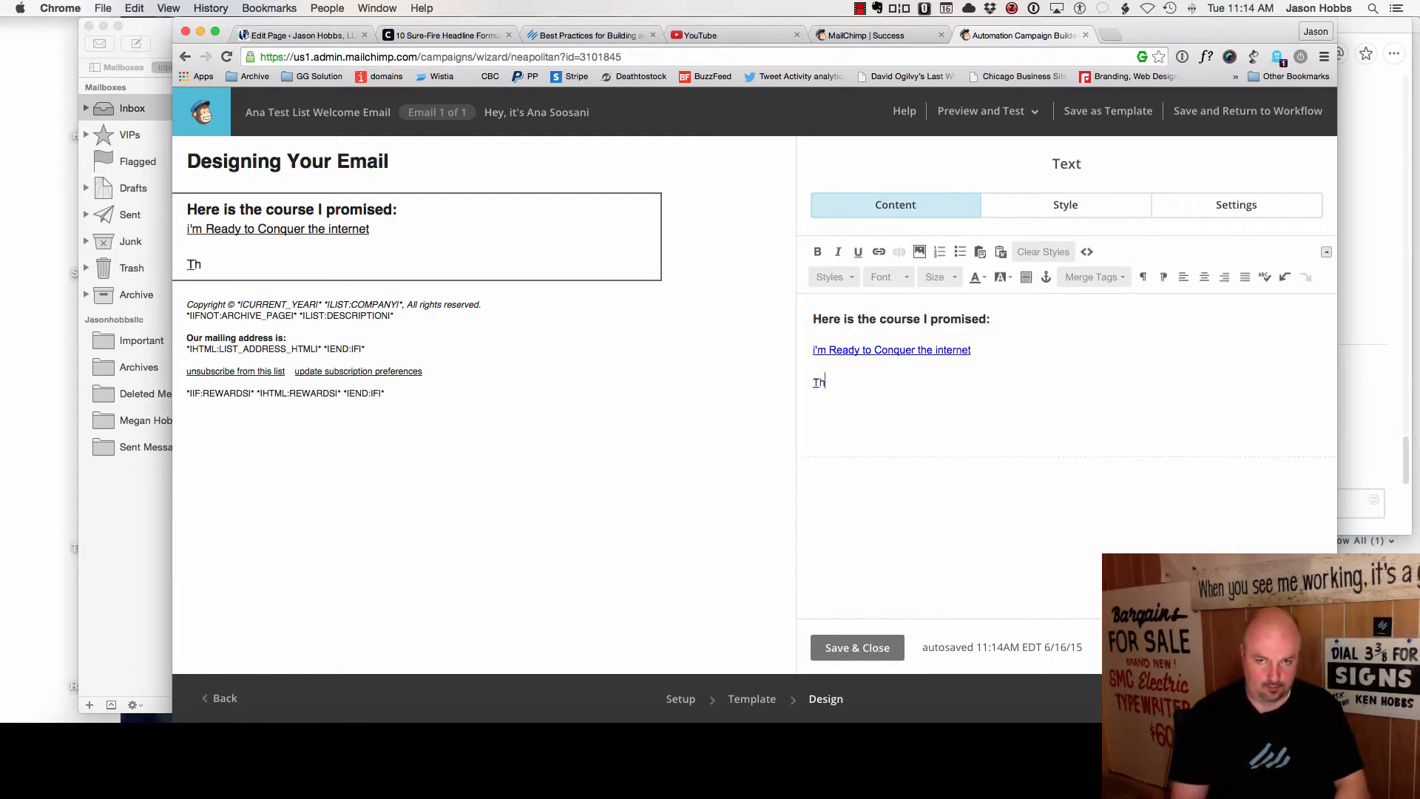
pyautogui.press('BackSpace')
pyautogui.press('BackSpace')
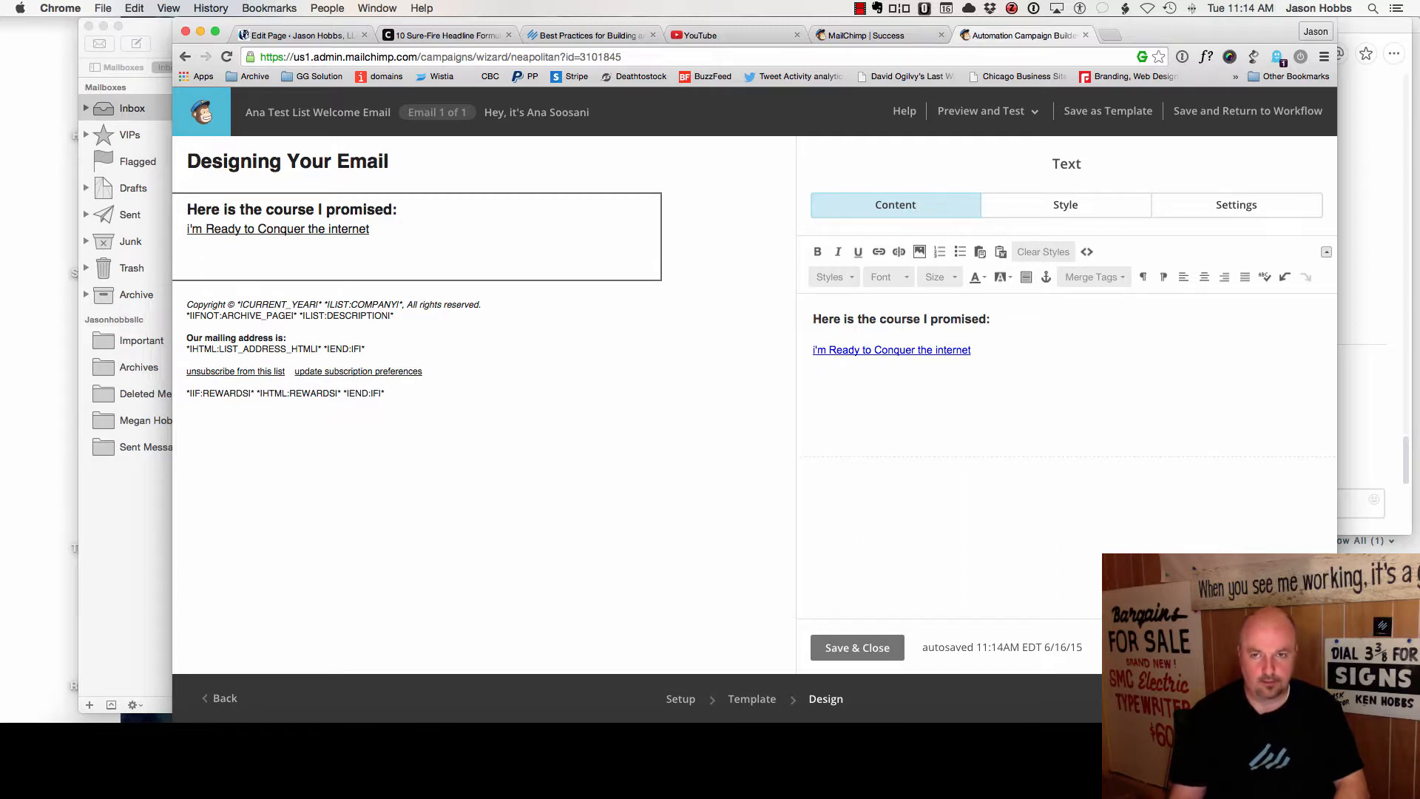
pyautogui.click(898, 251)
pyautogui.write('Thanks')
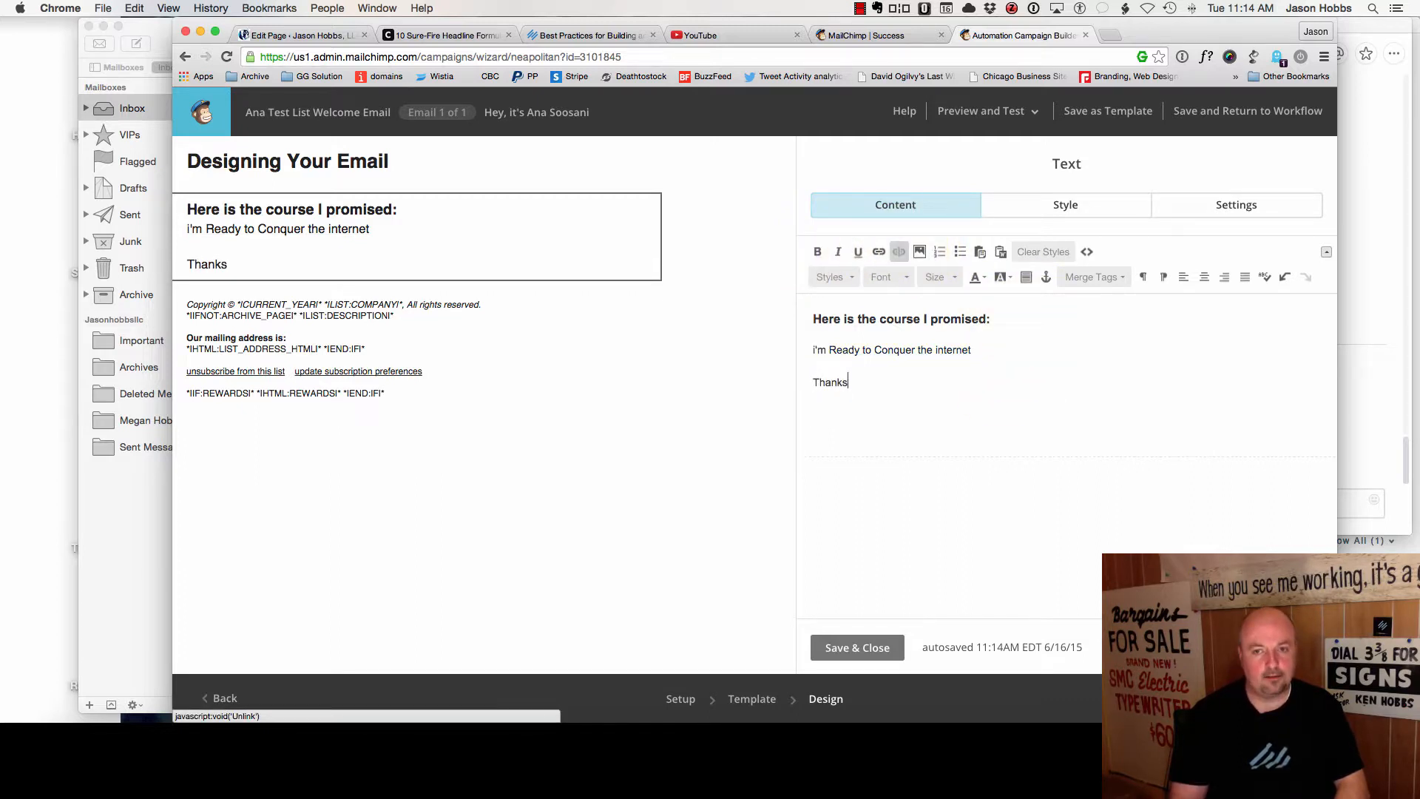
pyautogui.press('super+z')
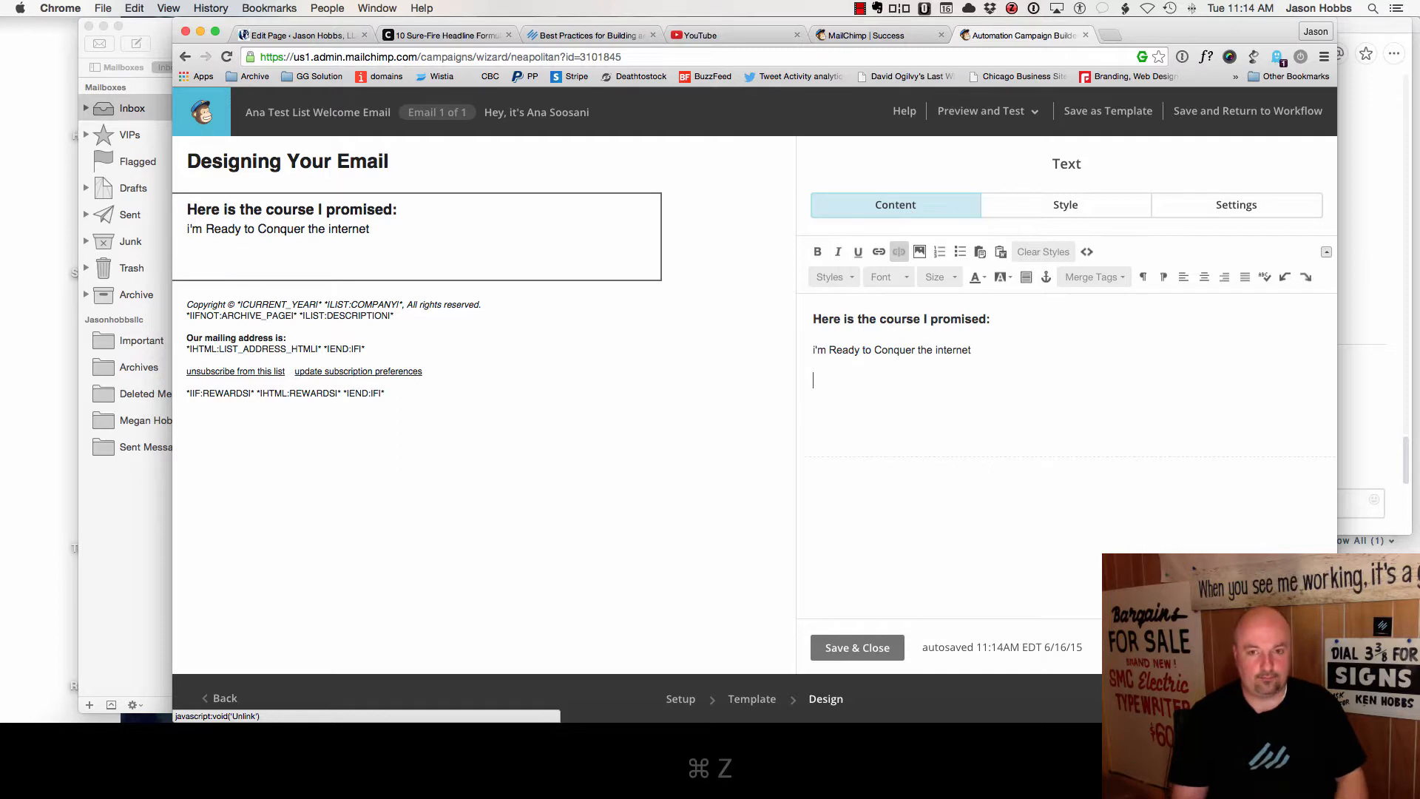
pyautogui.press('super+z')
# - Add a reply invitation ending 'I reply personally.' and a Thanks! sign-off below the course link
pyautogui.click(864, 353)
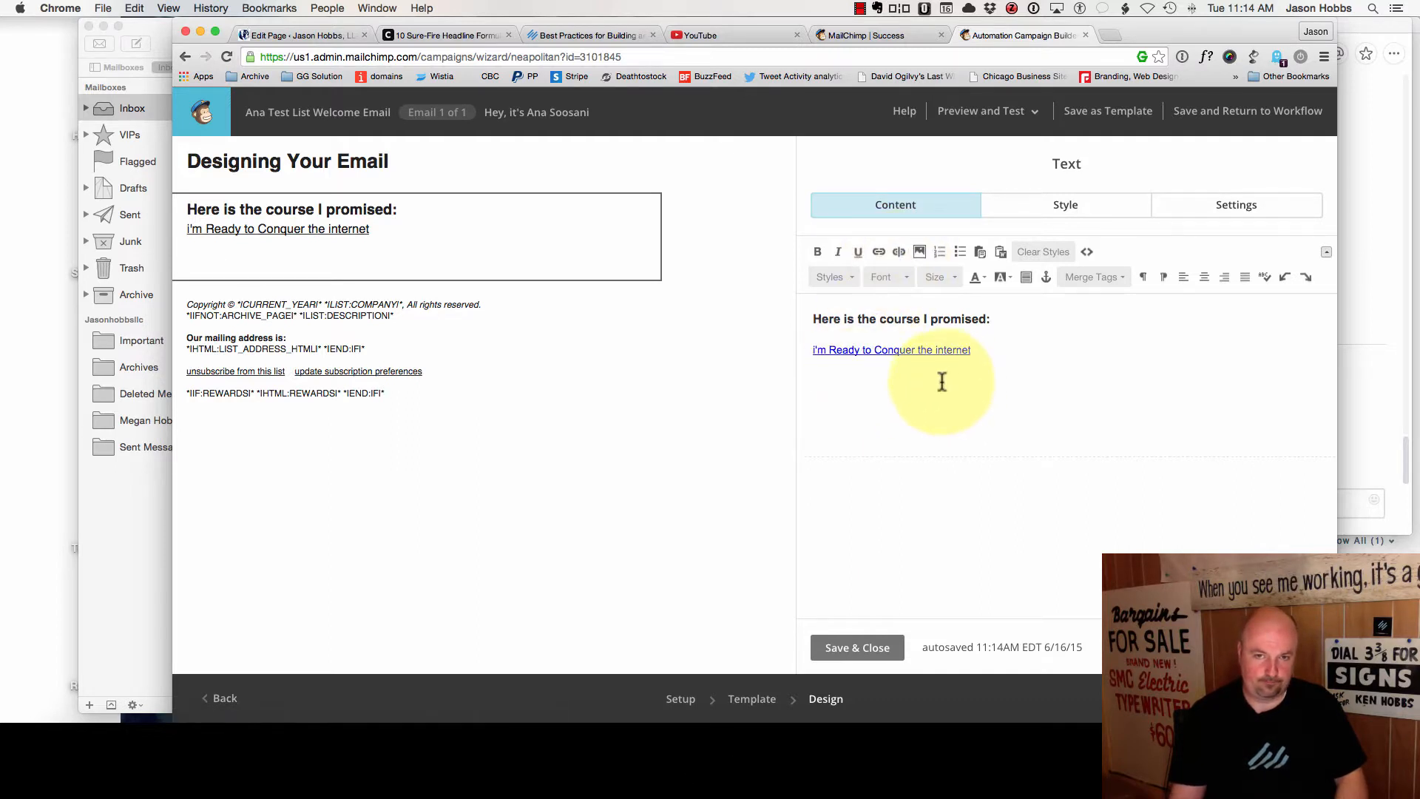
pyautogui.press('Return')
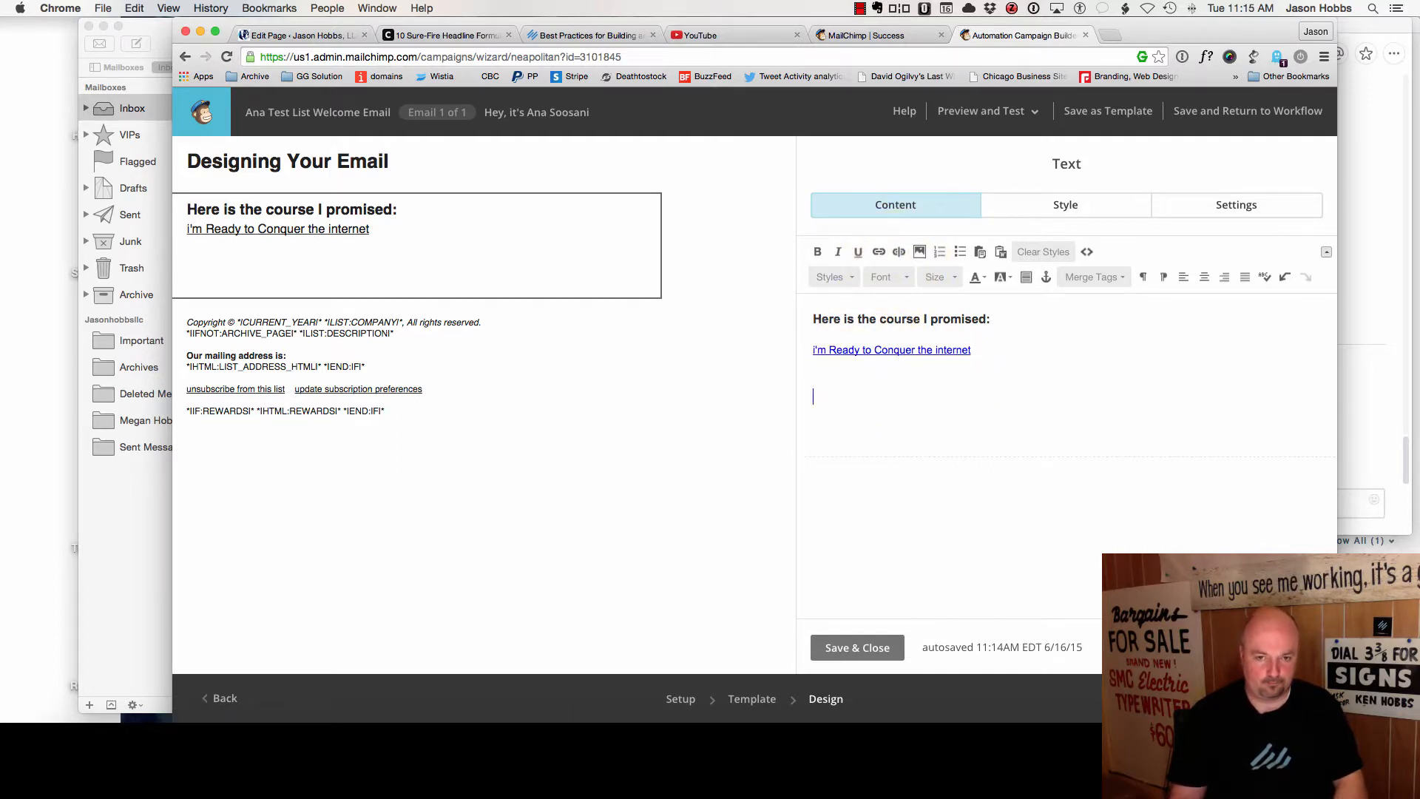
pyautogui.write('https://jasonhobbsllc.com/welcome-email-free-content/')
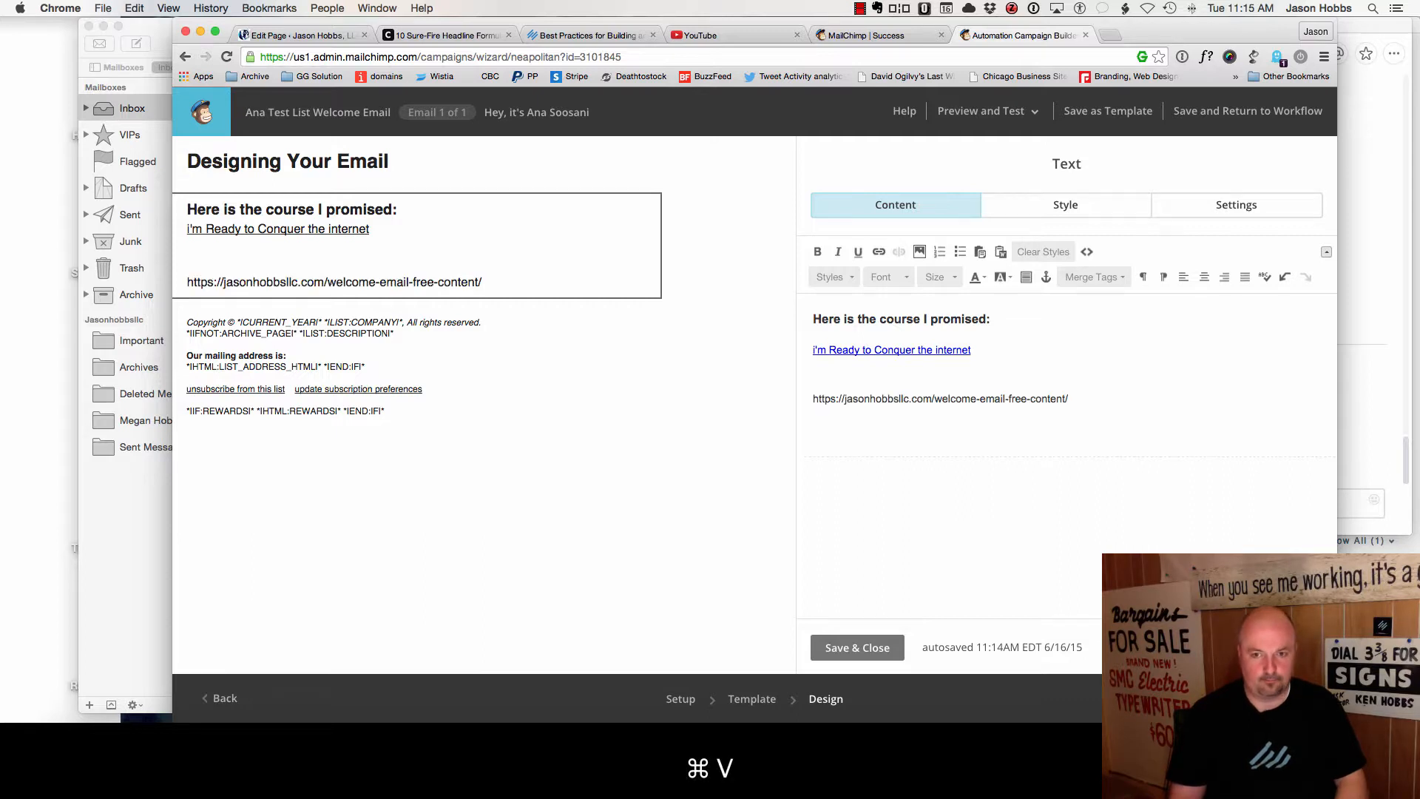
pyautogui.press('super+z')
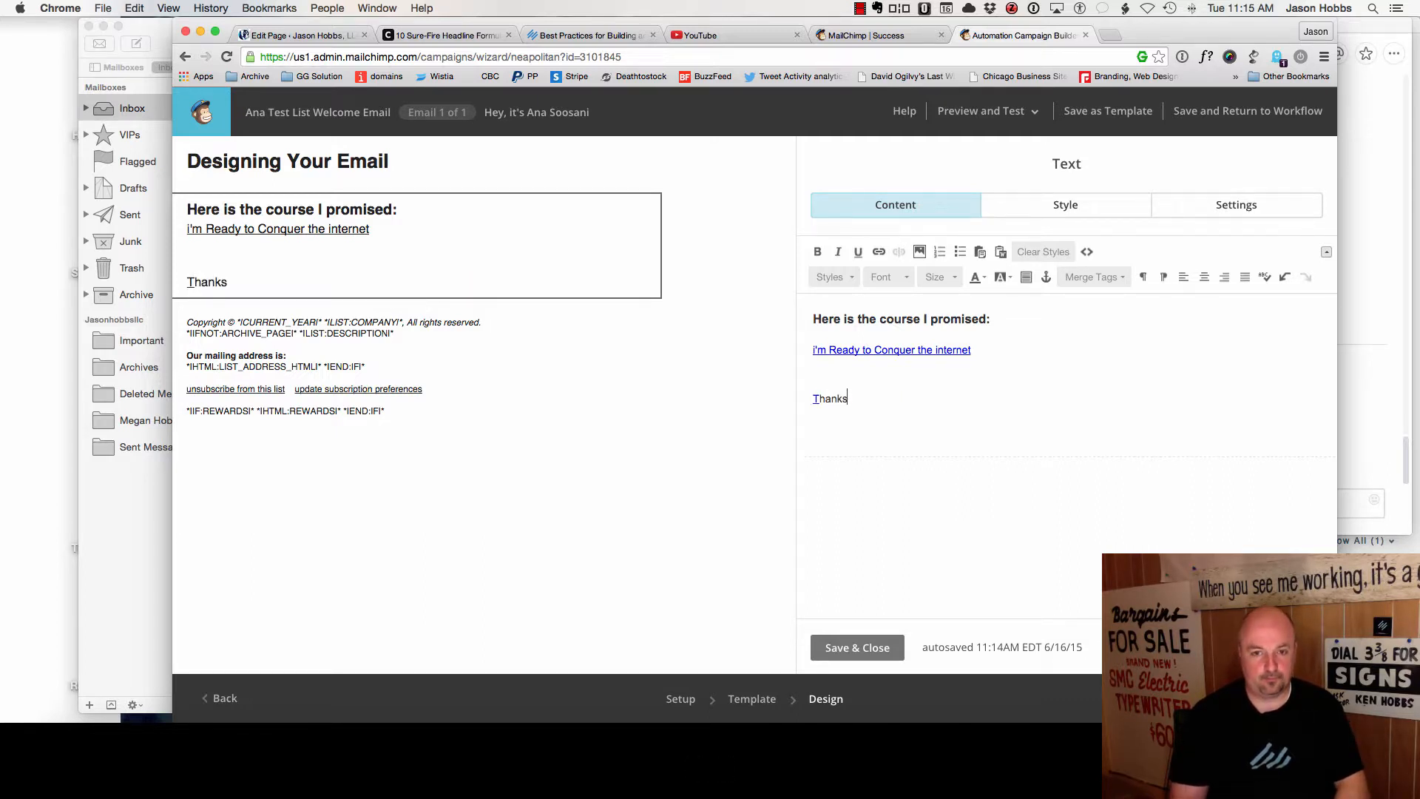
pyautogui.press('Return')
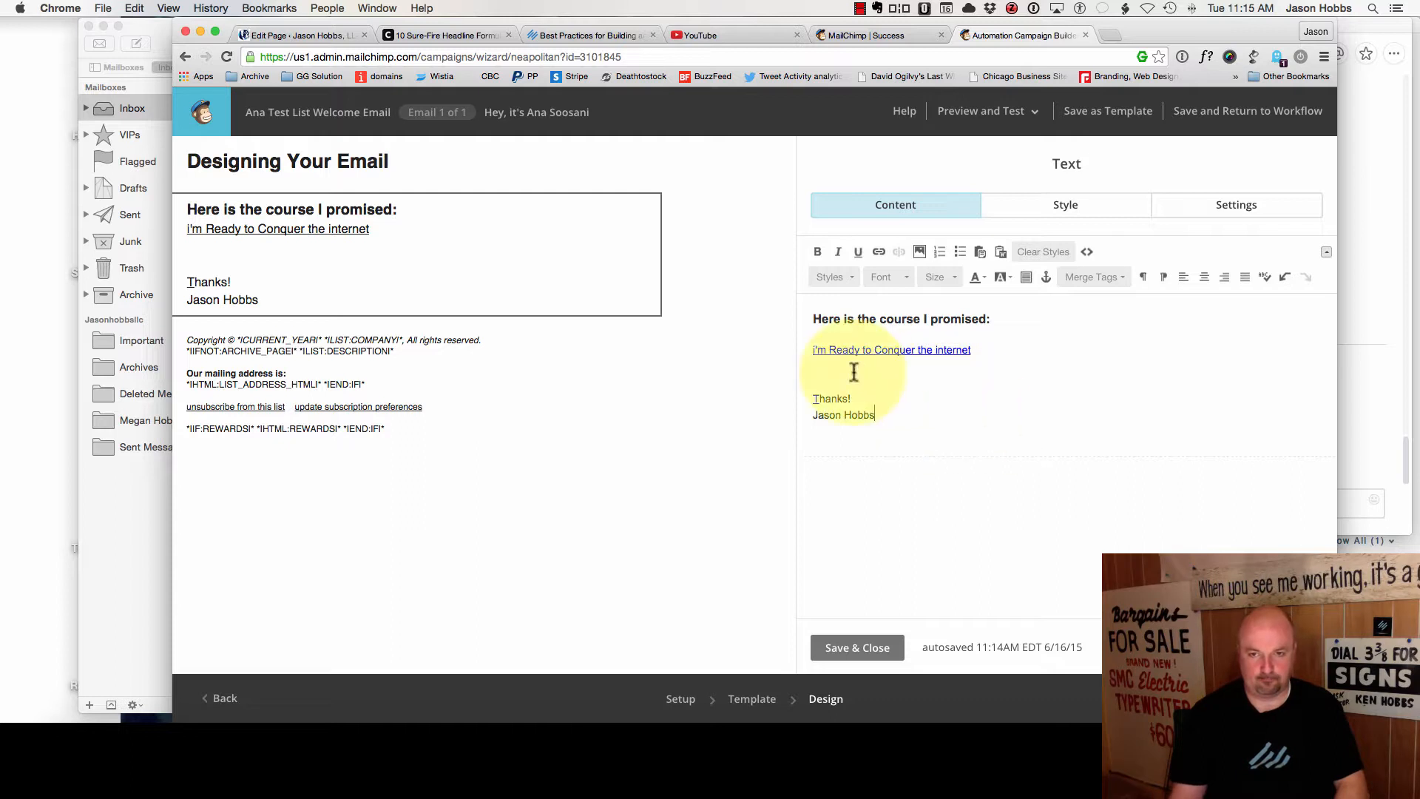
pyautogui.write('Ple')
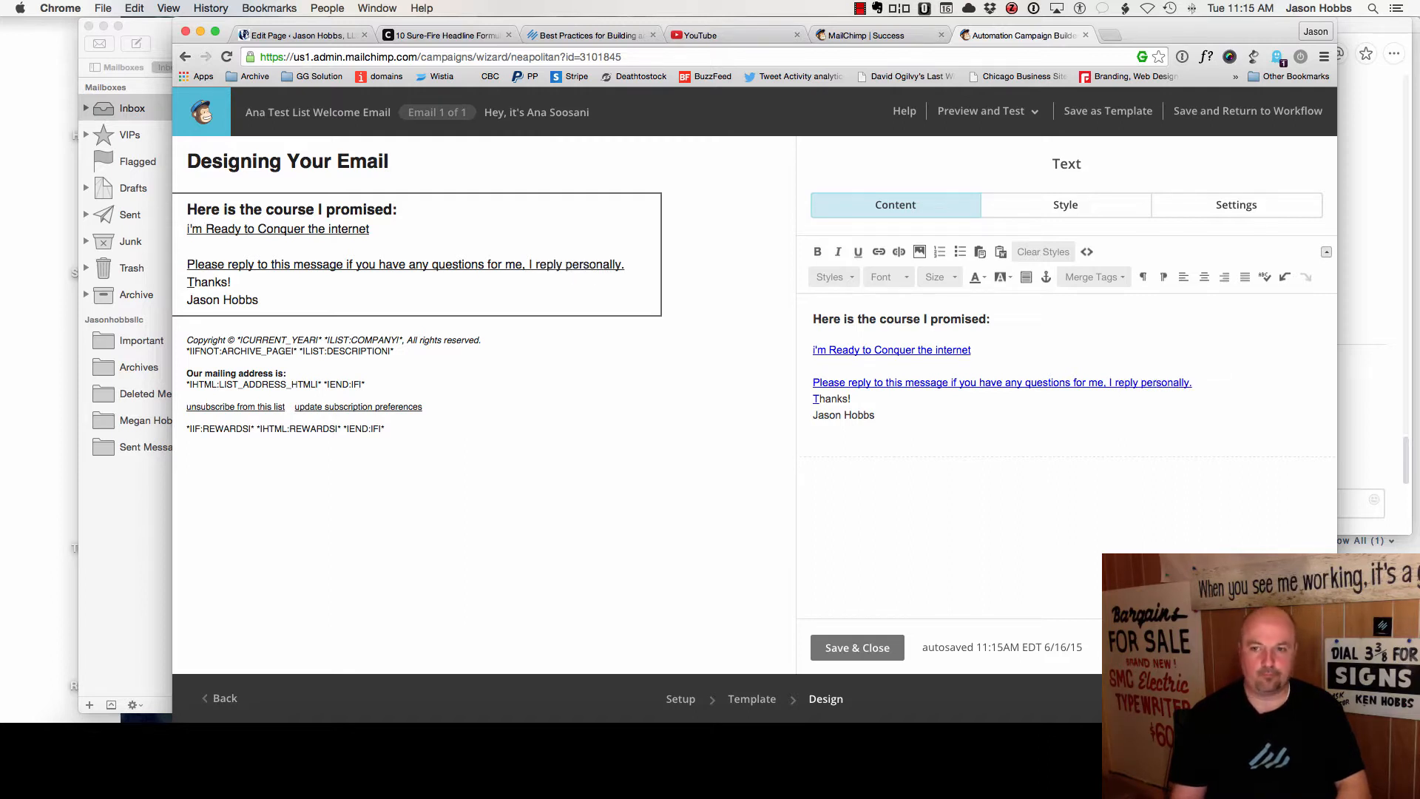
pyautogui.press('Return')
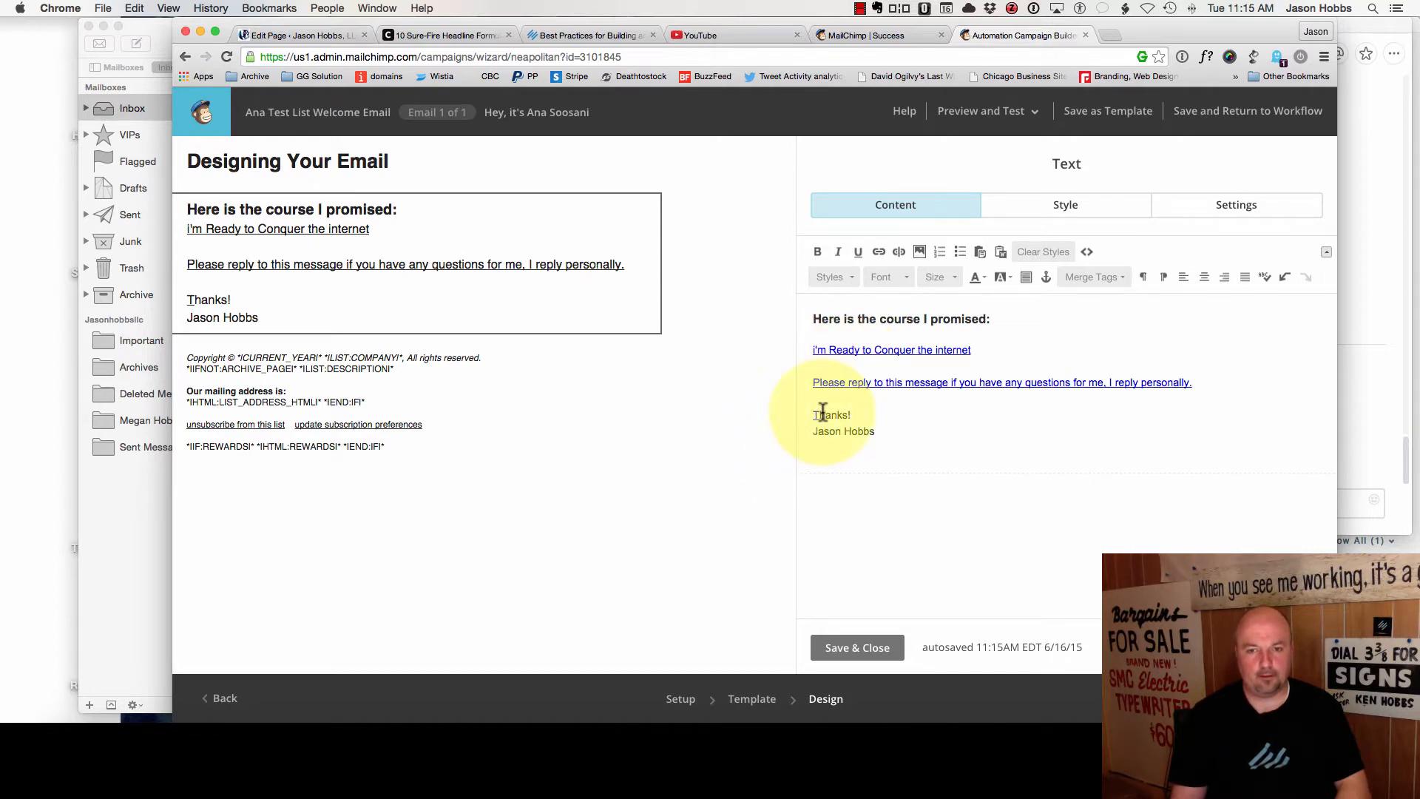
# - Remove the link from the reply sentence, then save and close the text block
pyautogui.moveTo(802, 402); pyautogui.dragTo(802, 380)
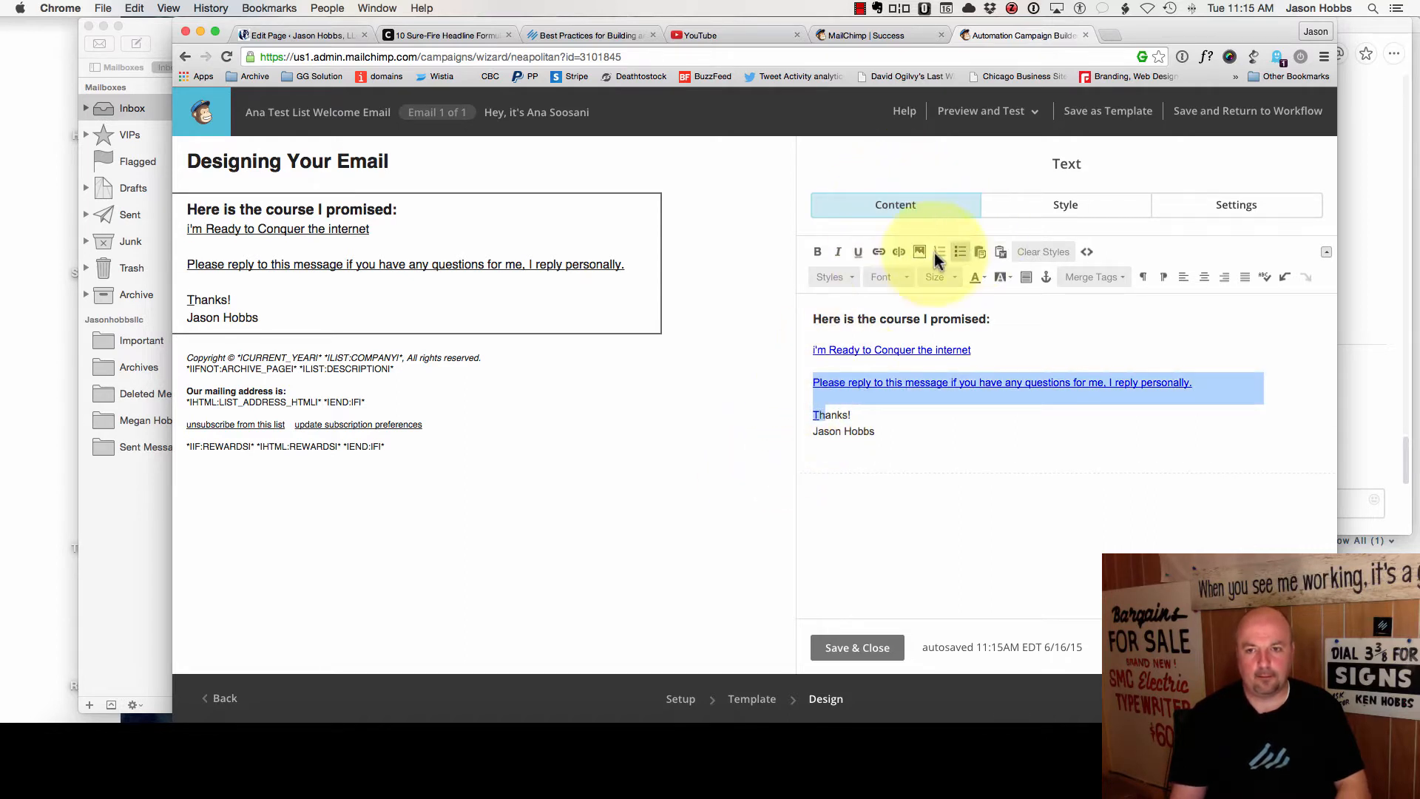
pyautogui.click(899, 252)
pyautogui.click(926, 447)
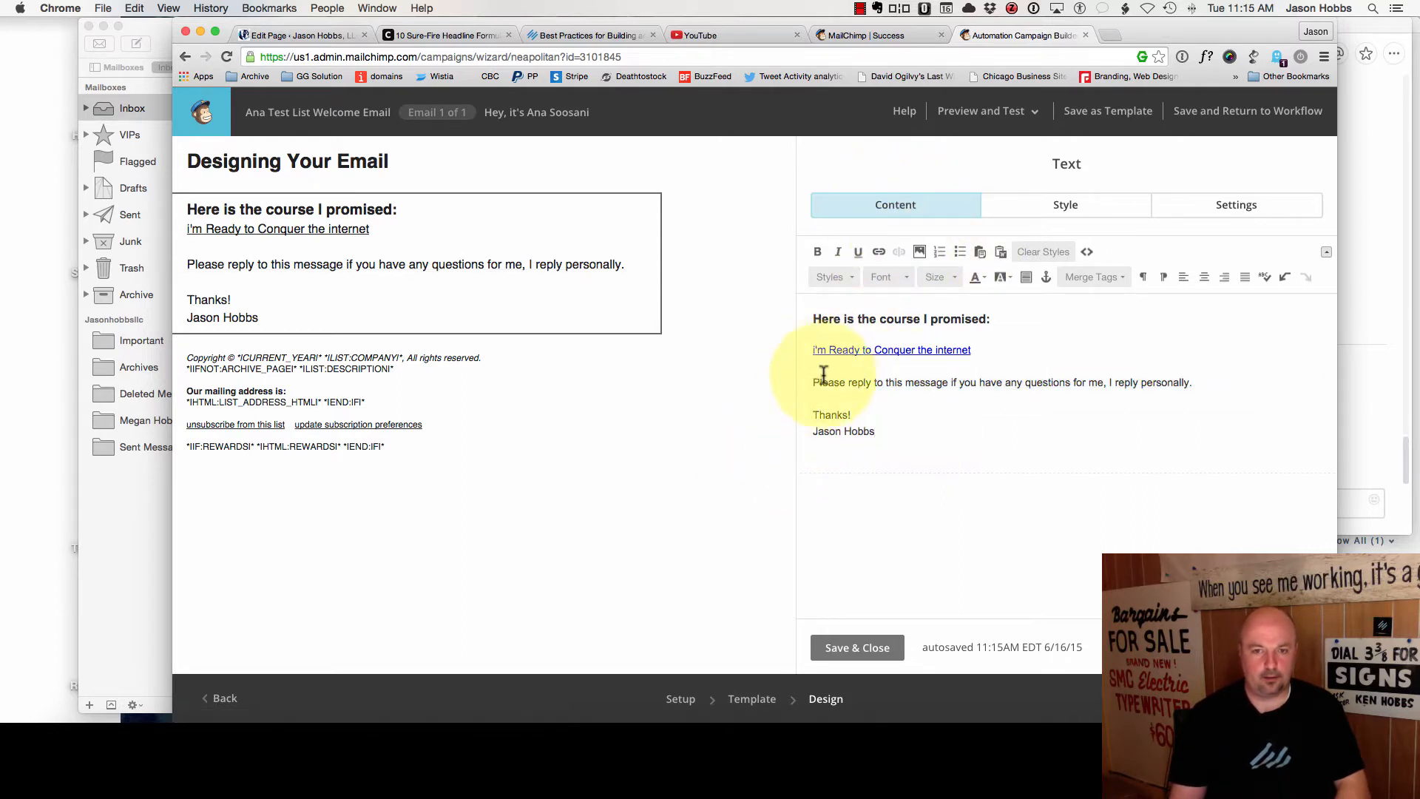
pyautogui.click(858, 651)
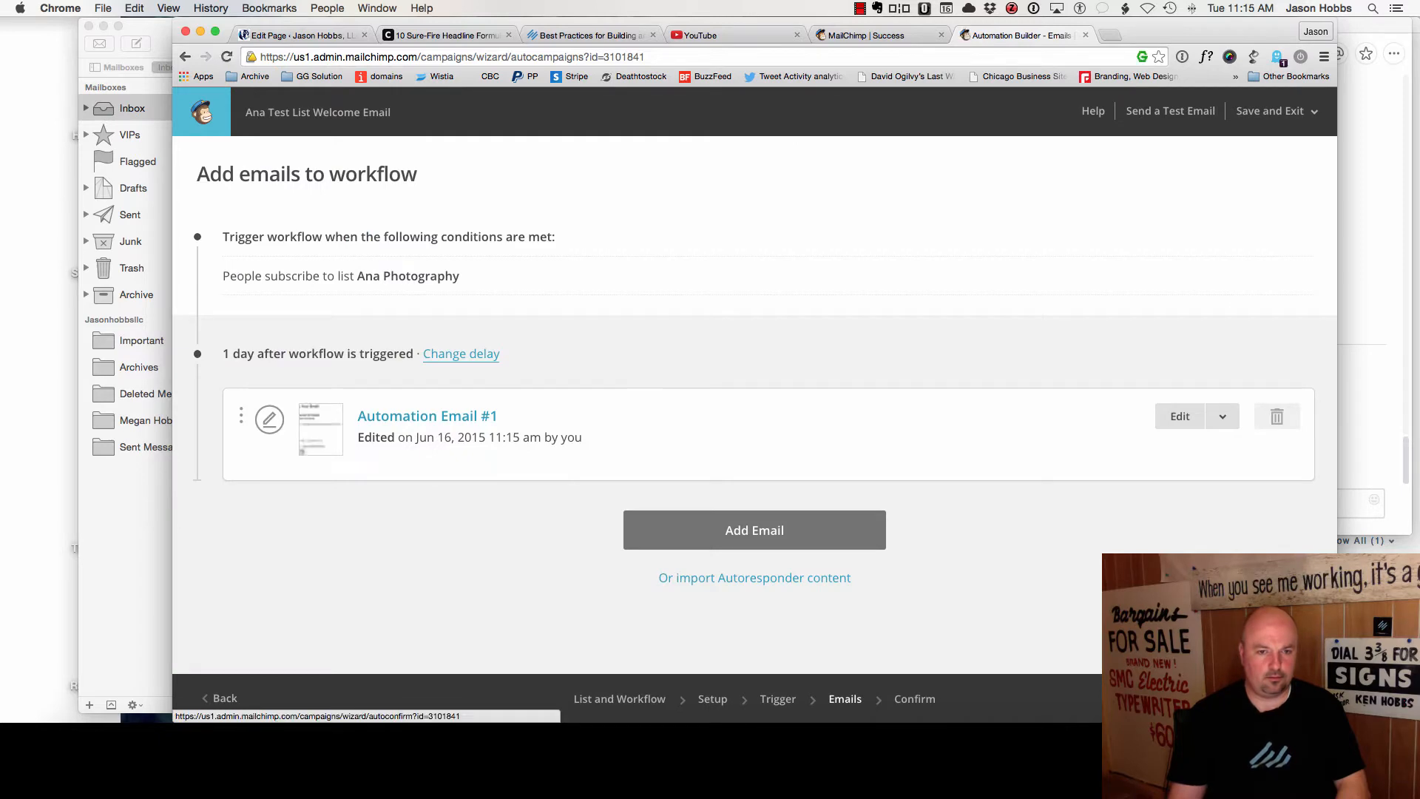
# - Delete the MailChimp welcome message in Apple Mail, minimize Mail, and return to Chrome's headline formulas tab
pyautogui.click(344, 722)
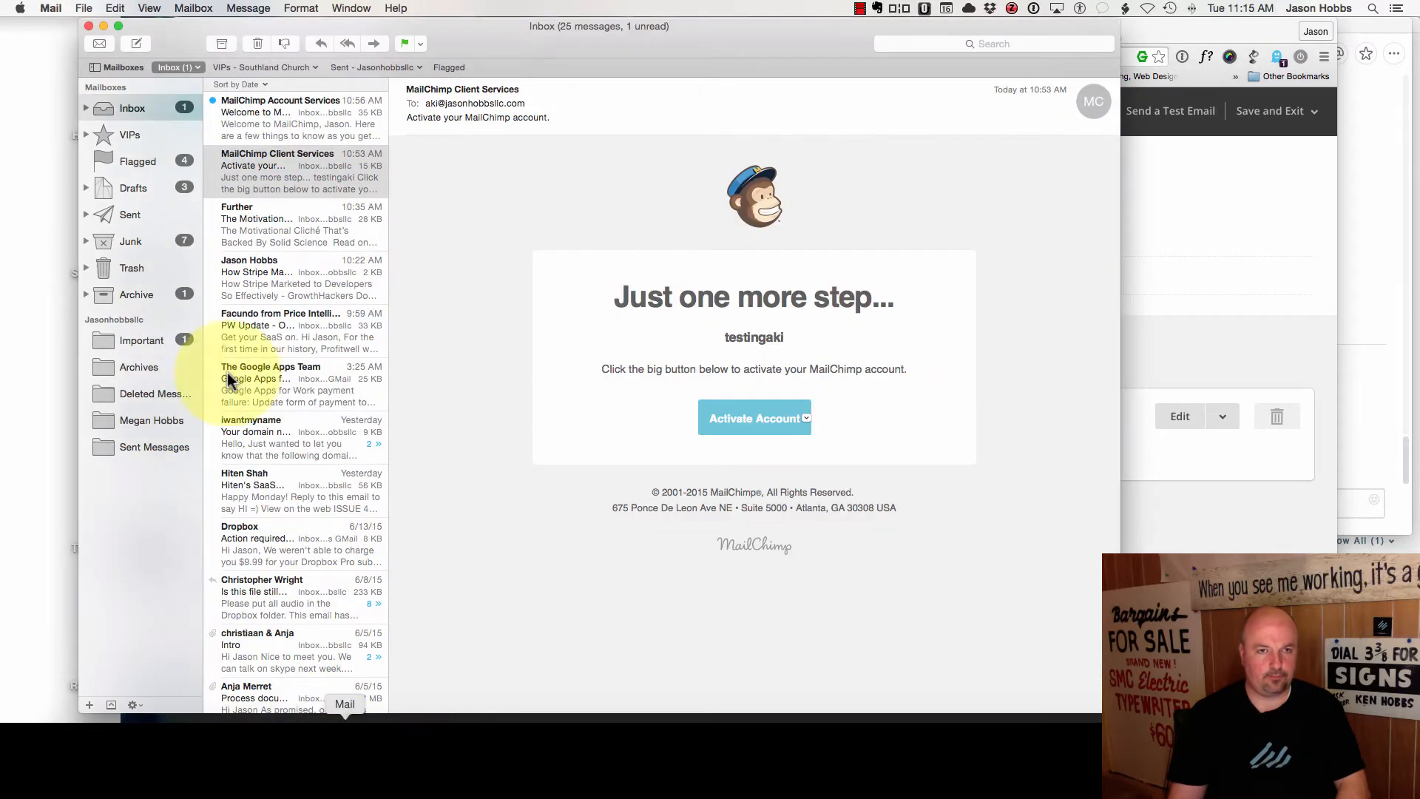
pyautogui.click(244, 139)
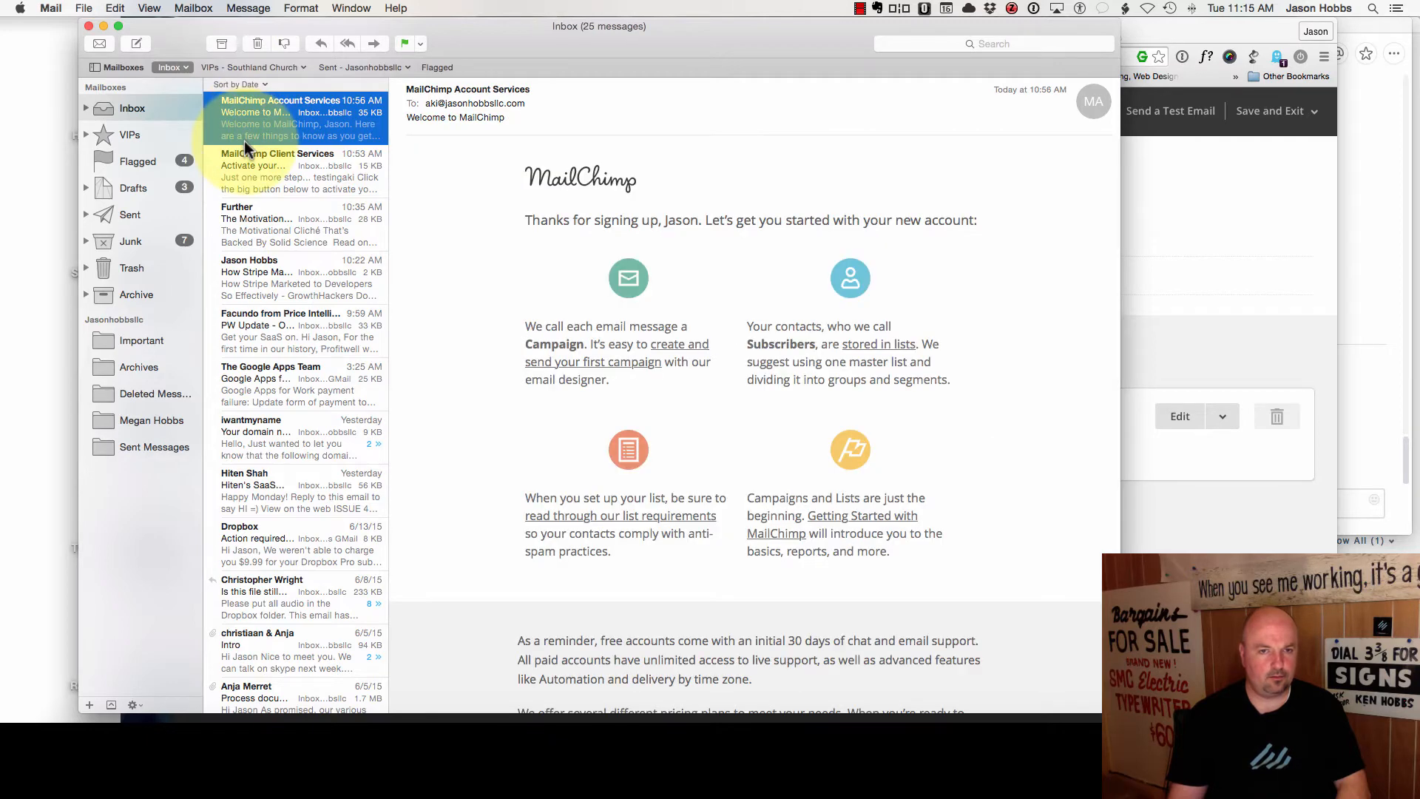
pyautogui.click(259, 44)
pyautogui.doubleClick(269, 26)
pyautogui.click(1063, 531)
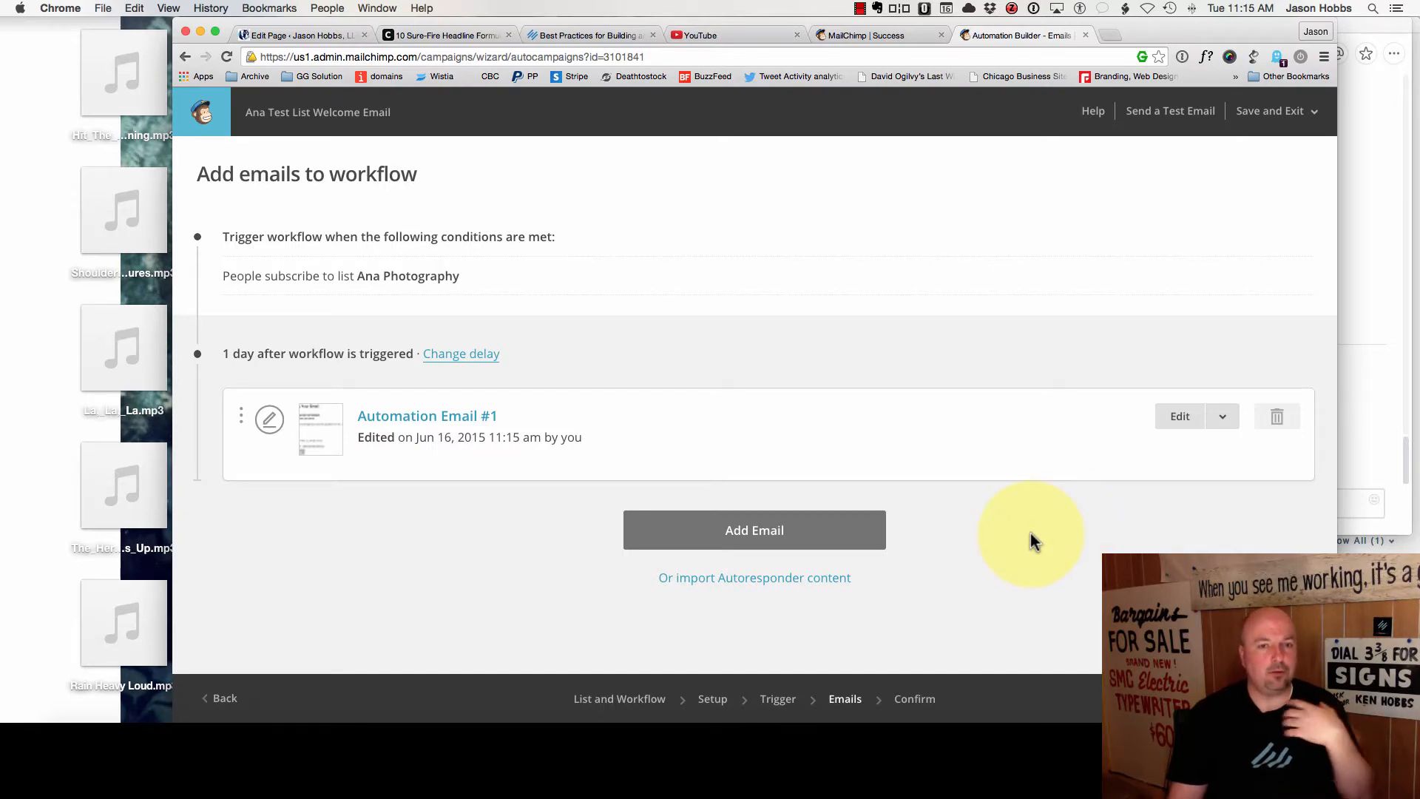
pyautogui.click(465, 37)
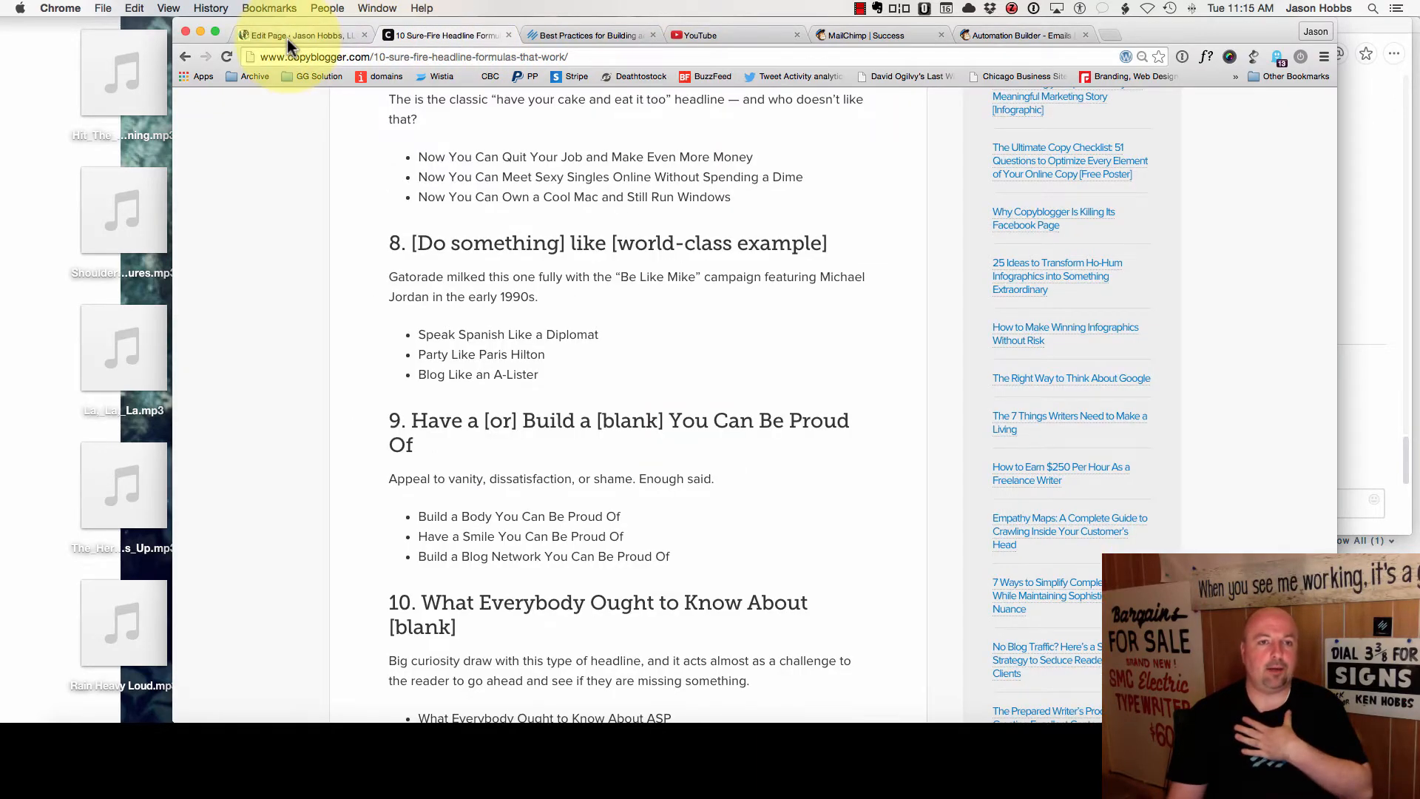
# - Open the published Welcome Email Free Content page and log out of the site
pyautogui.click(278, 34)
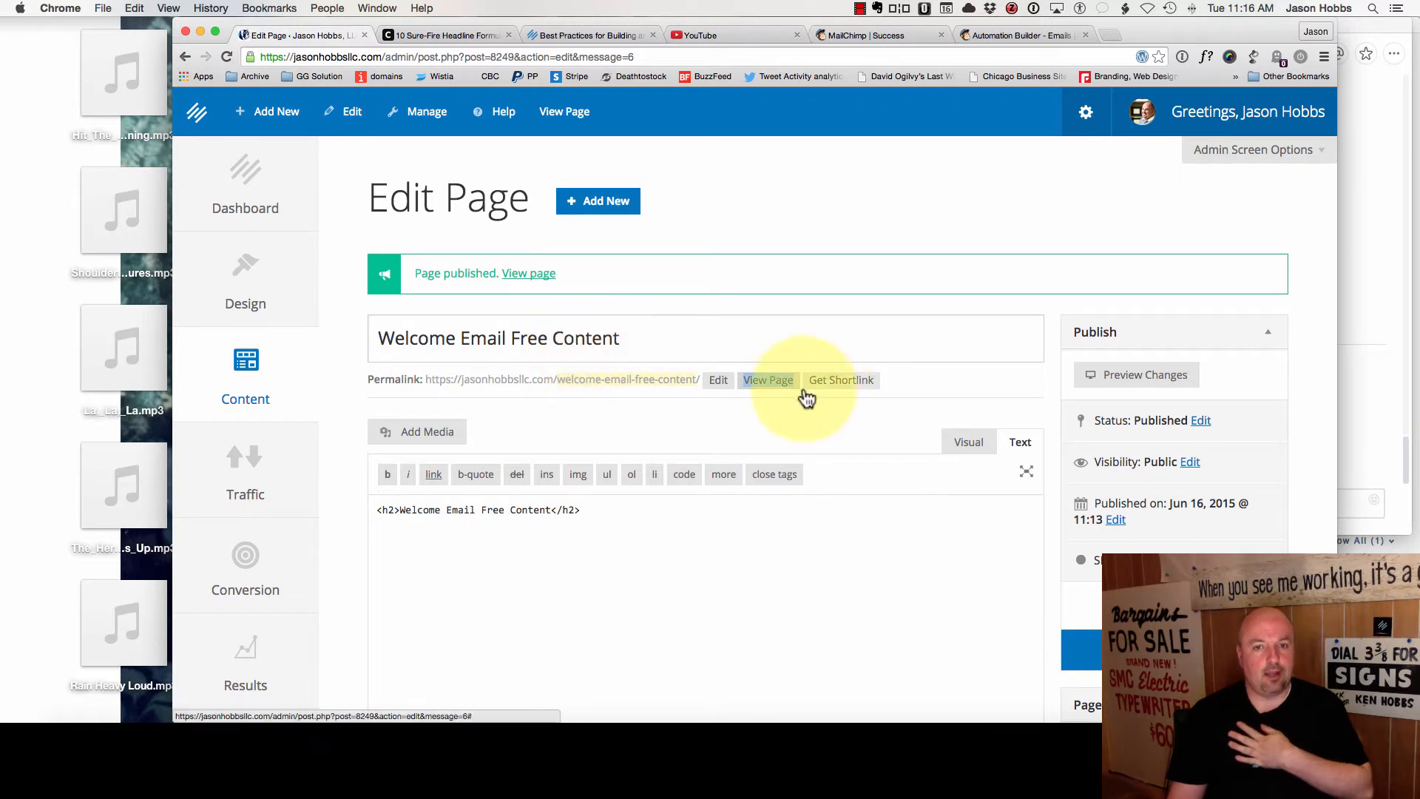
pyautogui.click(762, 385)
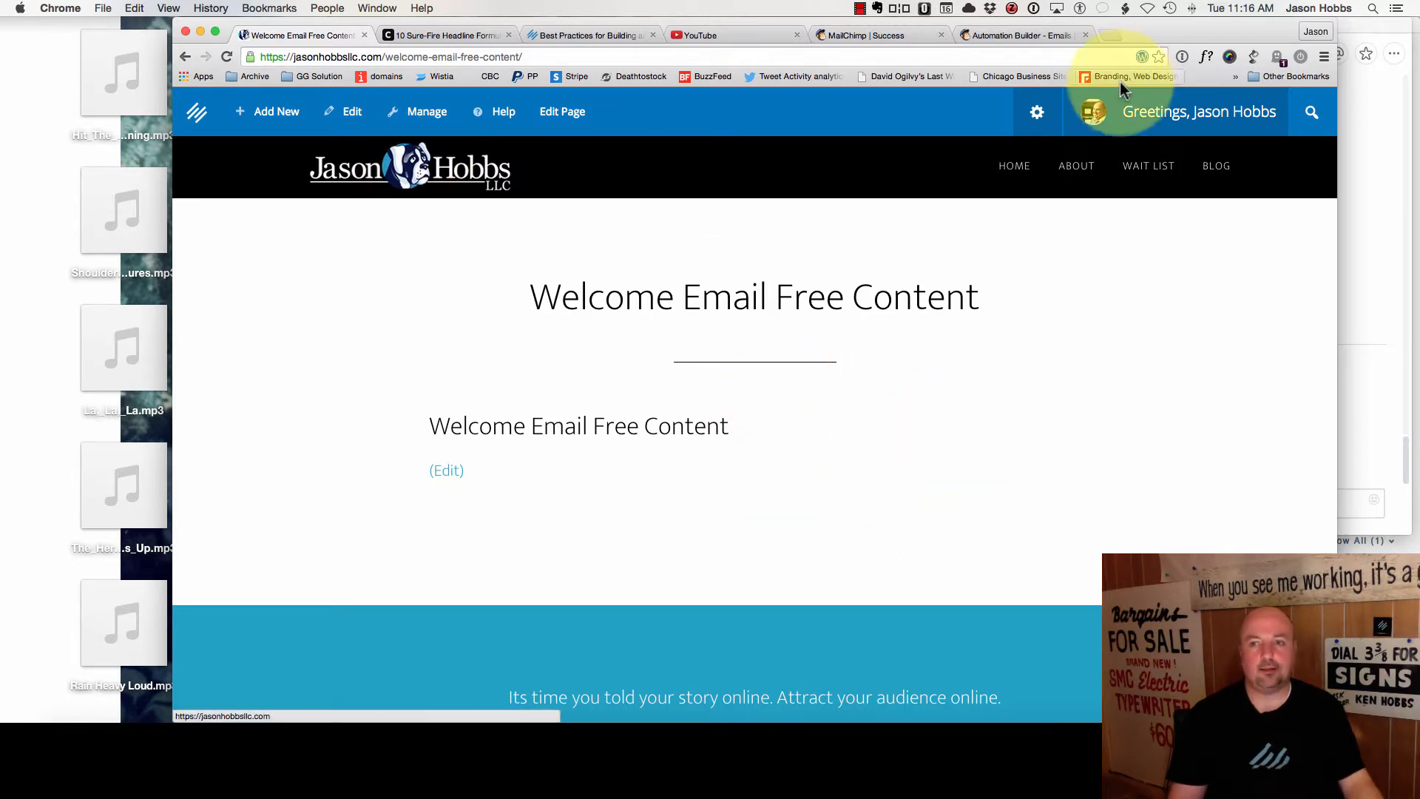
pyautogui.moveTo(1091, 111)
pyautogui.click(1170, 225)
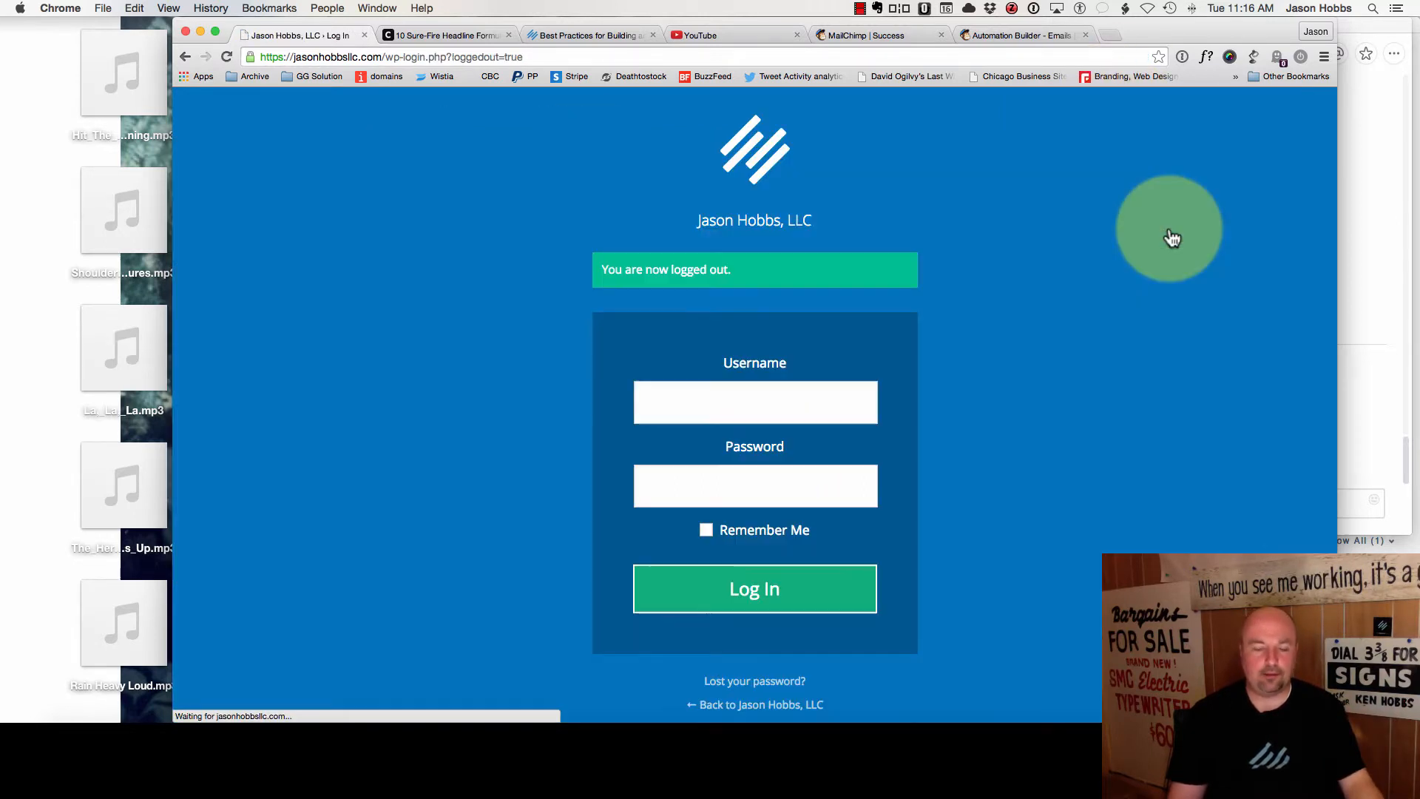
# - Load the free content page's URL and check its heading on the live page
pyautogui.click(353, 61)
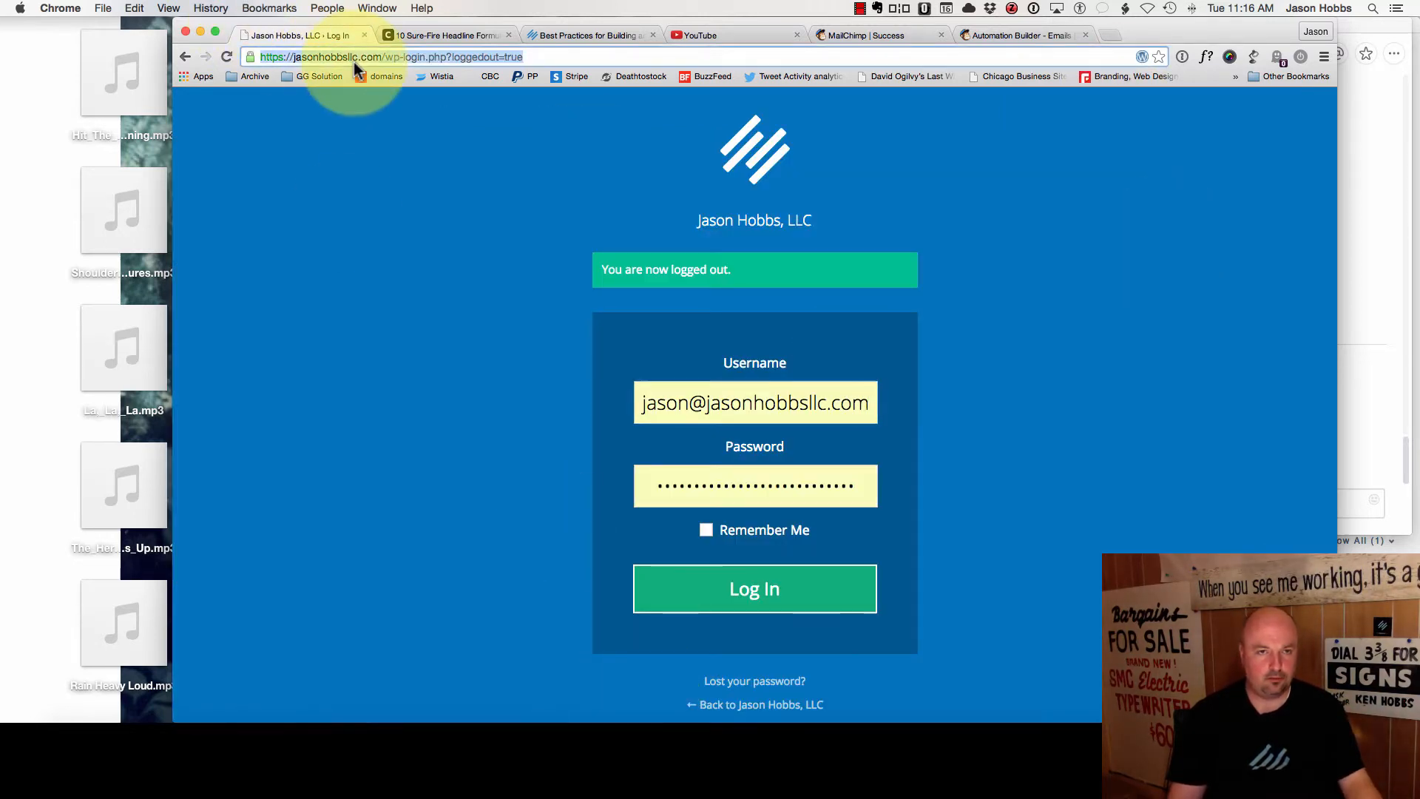
pyautogui.write('https://jasonhobbsllc.com/welcome-email-free-content/')
pyautogui.press('Return')
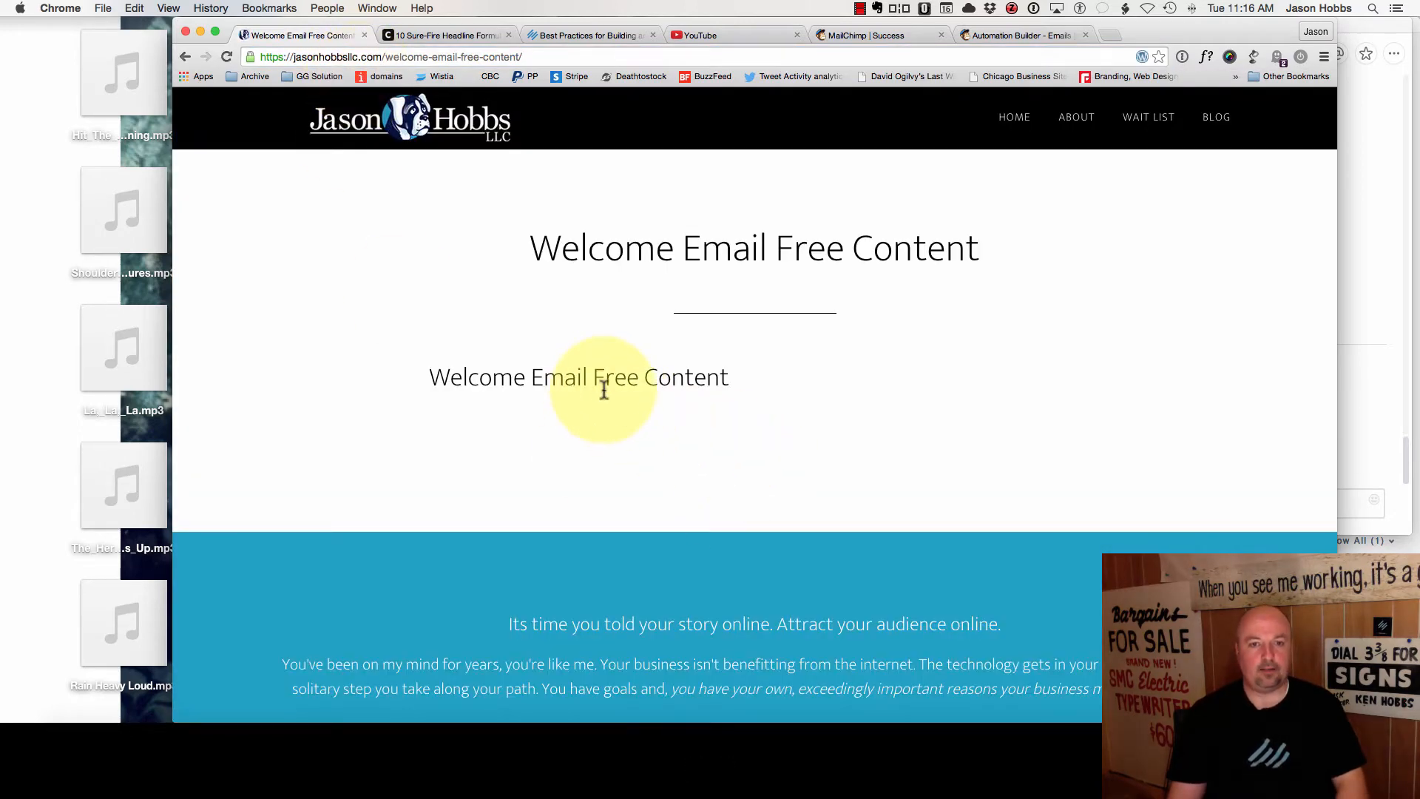
pyautogui.scroll(-5, 780, 448)
pyautogui.scroll(5, 780, 444)
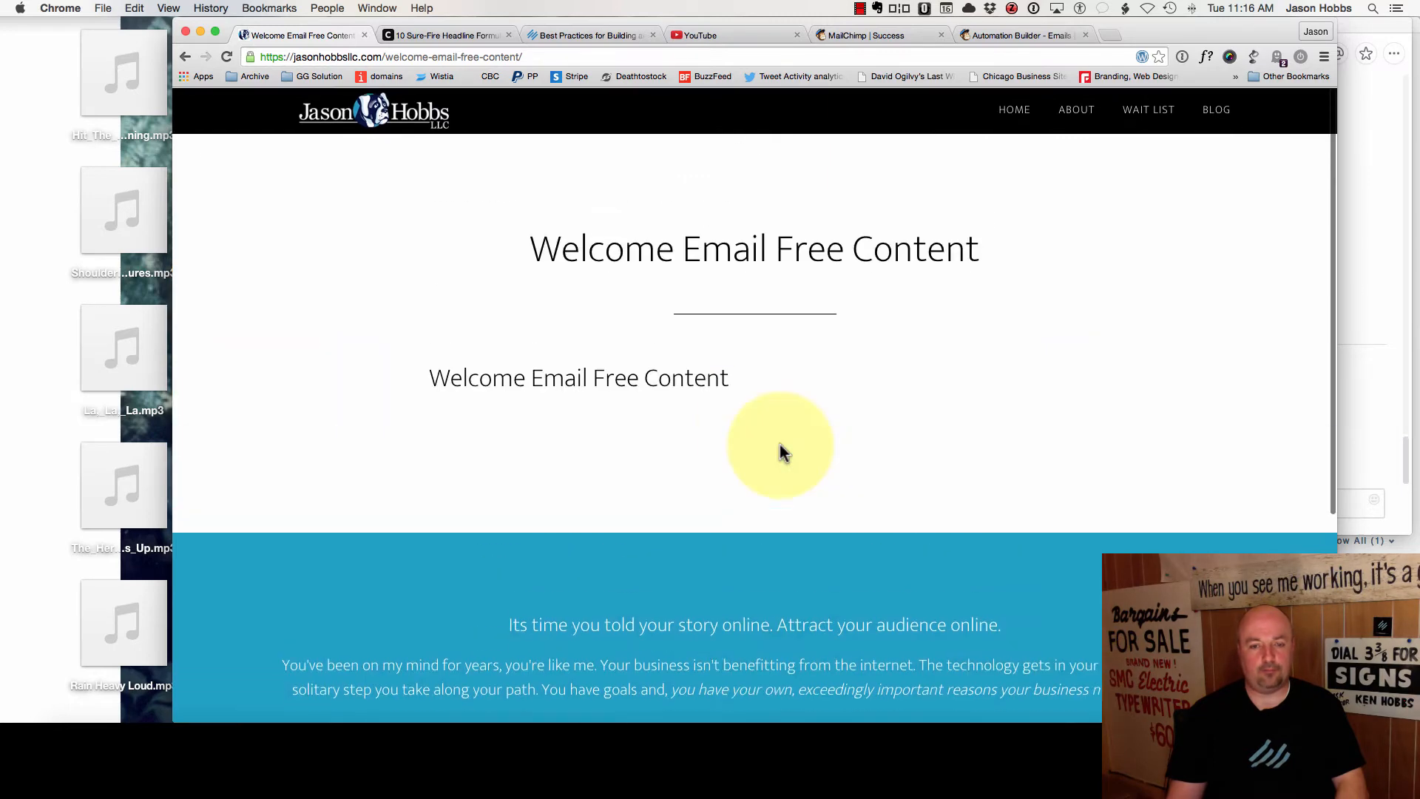
pyautogui.moveTo(453, 377); pyautogui.dragTo(761, 380)
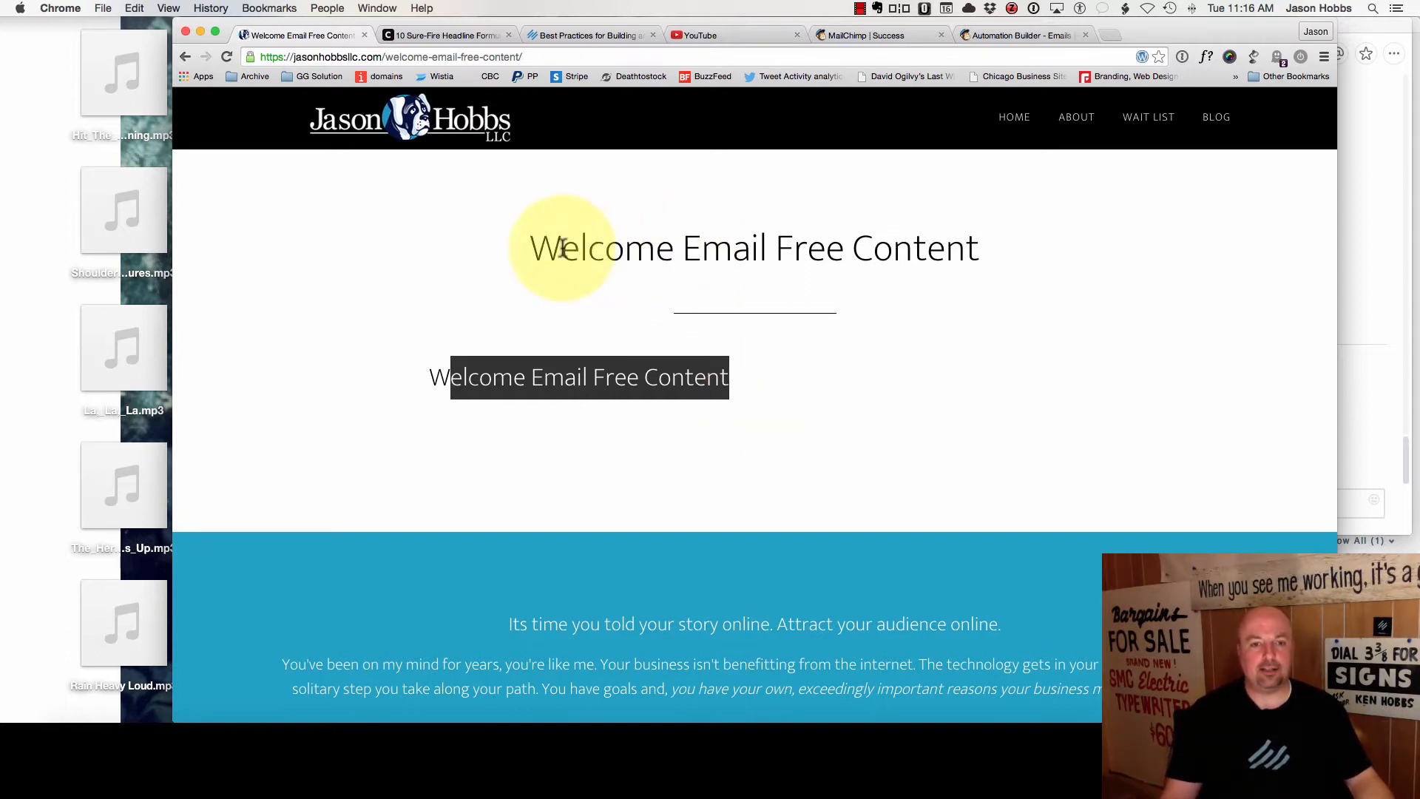
pyautogui.moveTo(527, 244); pyautogui.dragTo(987, 246)
pyautogui.scroll(1, 990, 247)
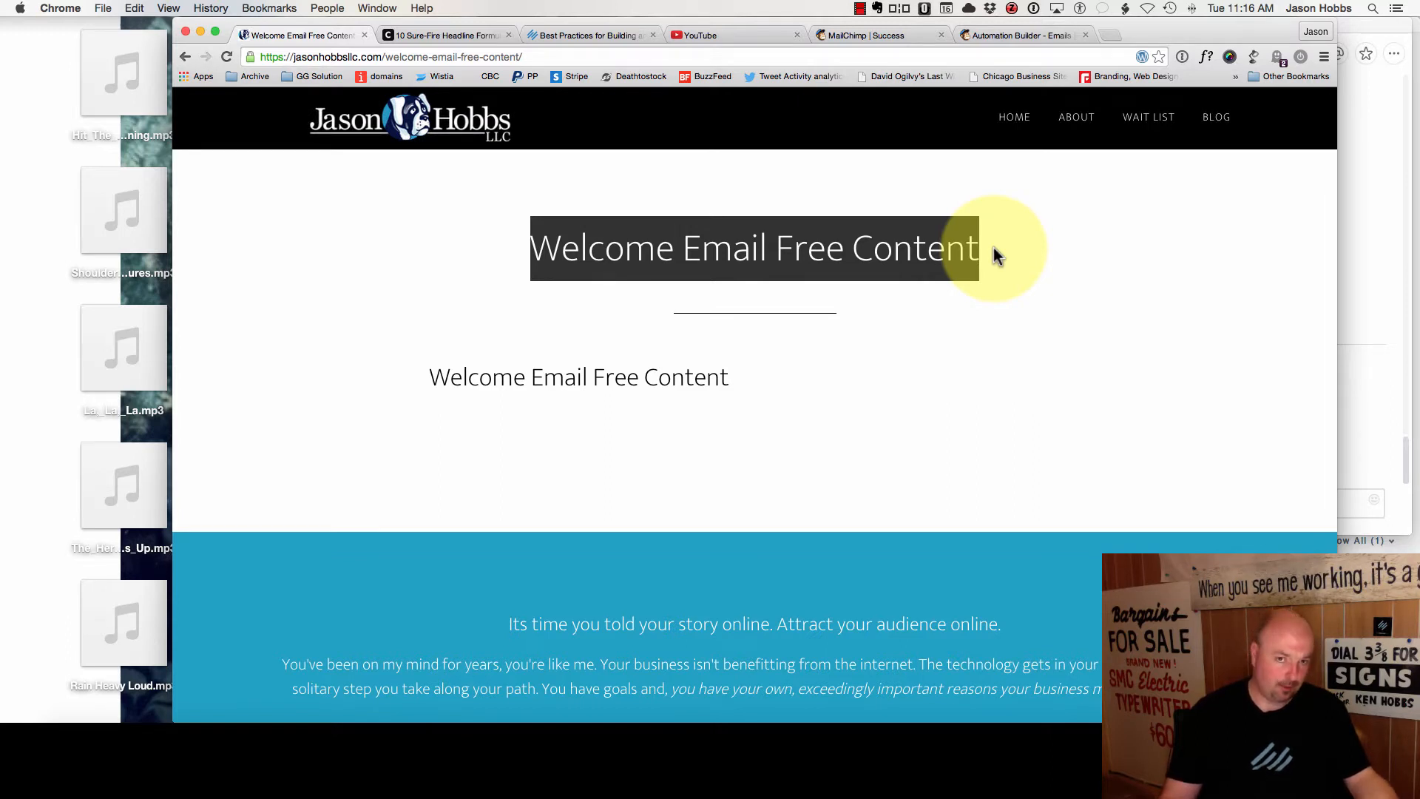
pyautogui.click(742, 403)
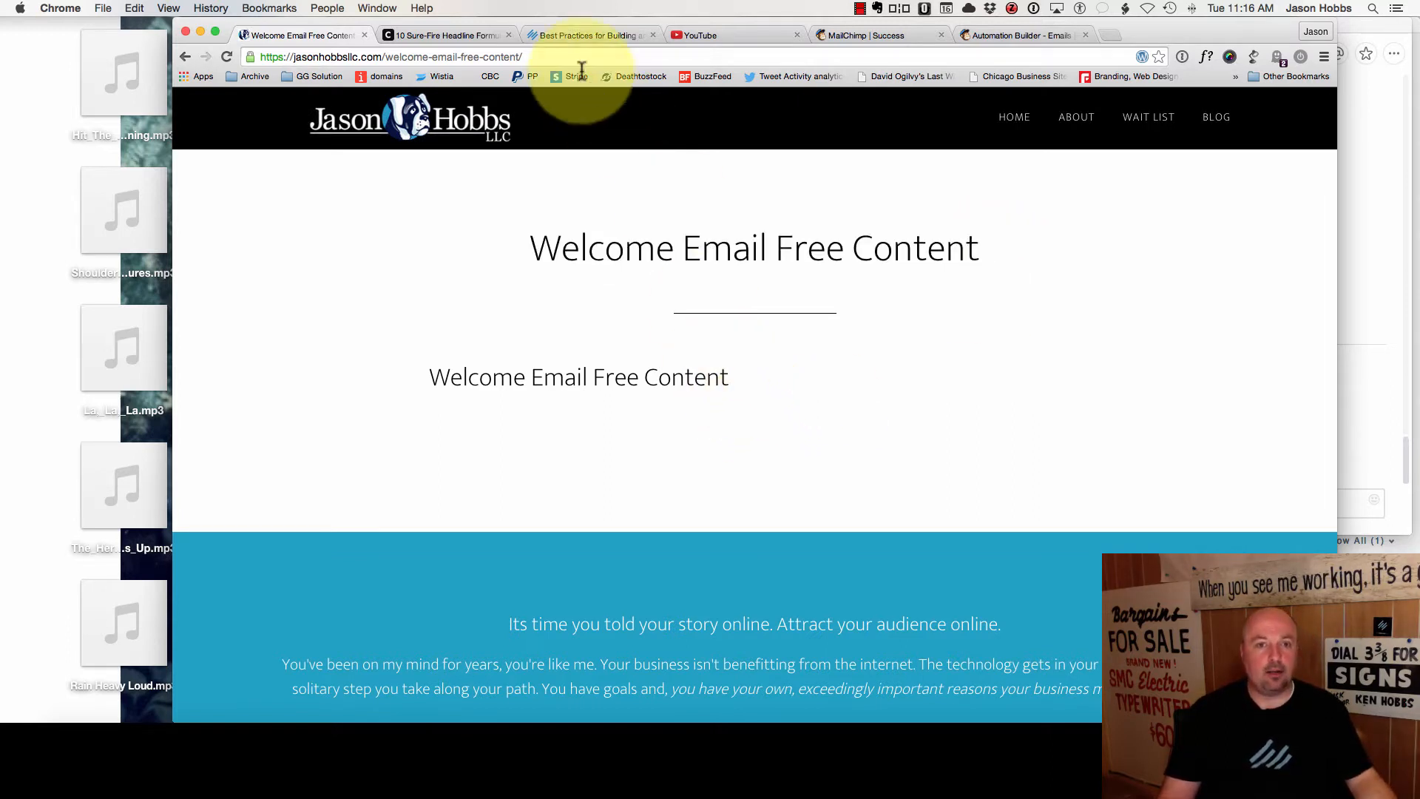
# - Replace the page path with /admin to load the site's admin login
pyautogui.click(387, 57)
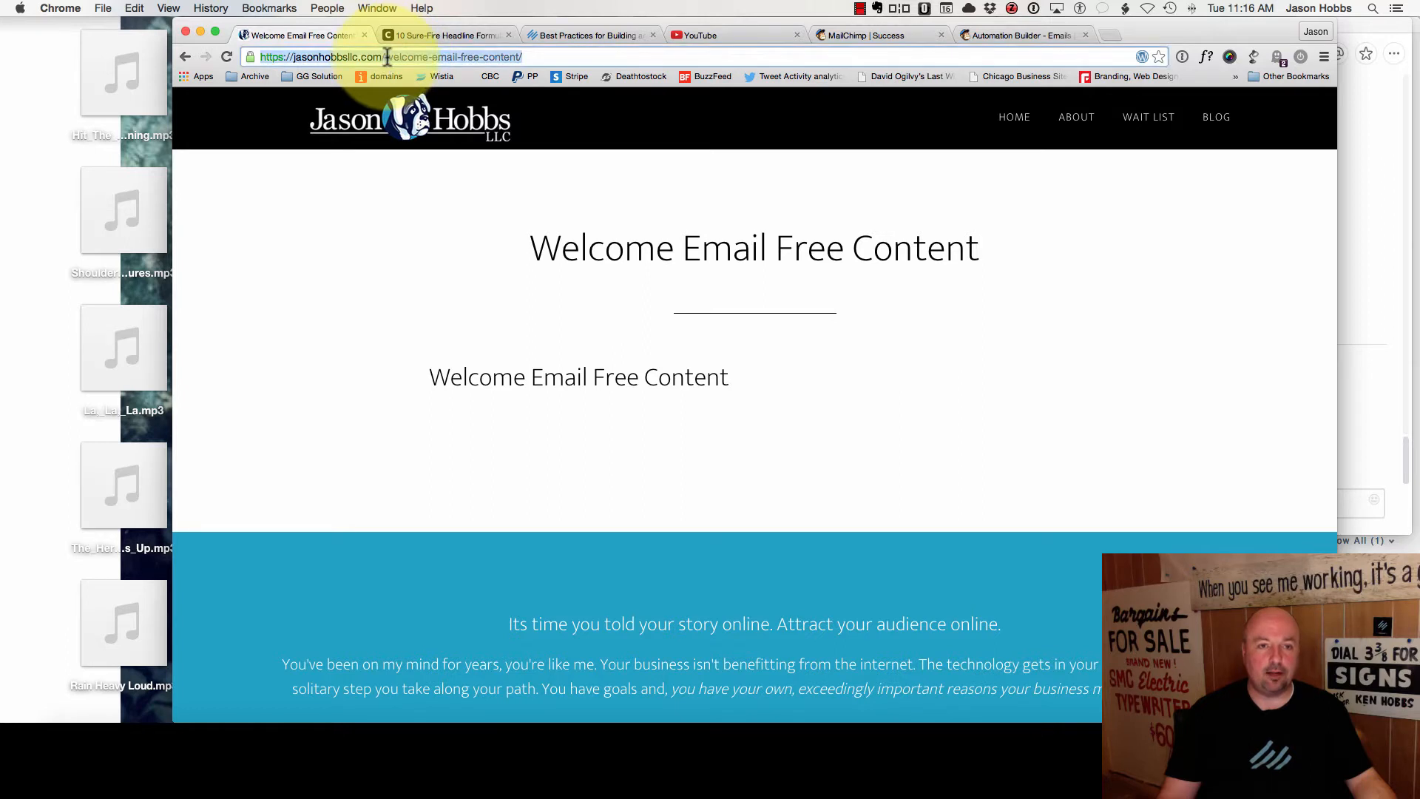
pyautogui.click(386, 57)
pyautogui.moveTo(387, 56); pyautogui.dragTo(619, 69)
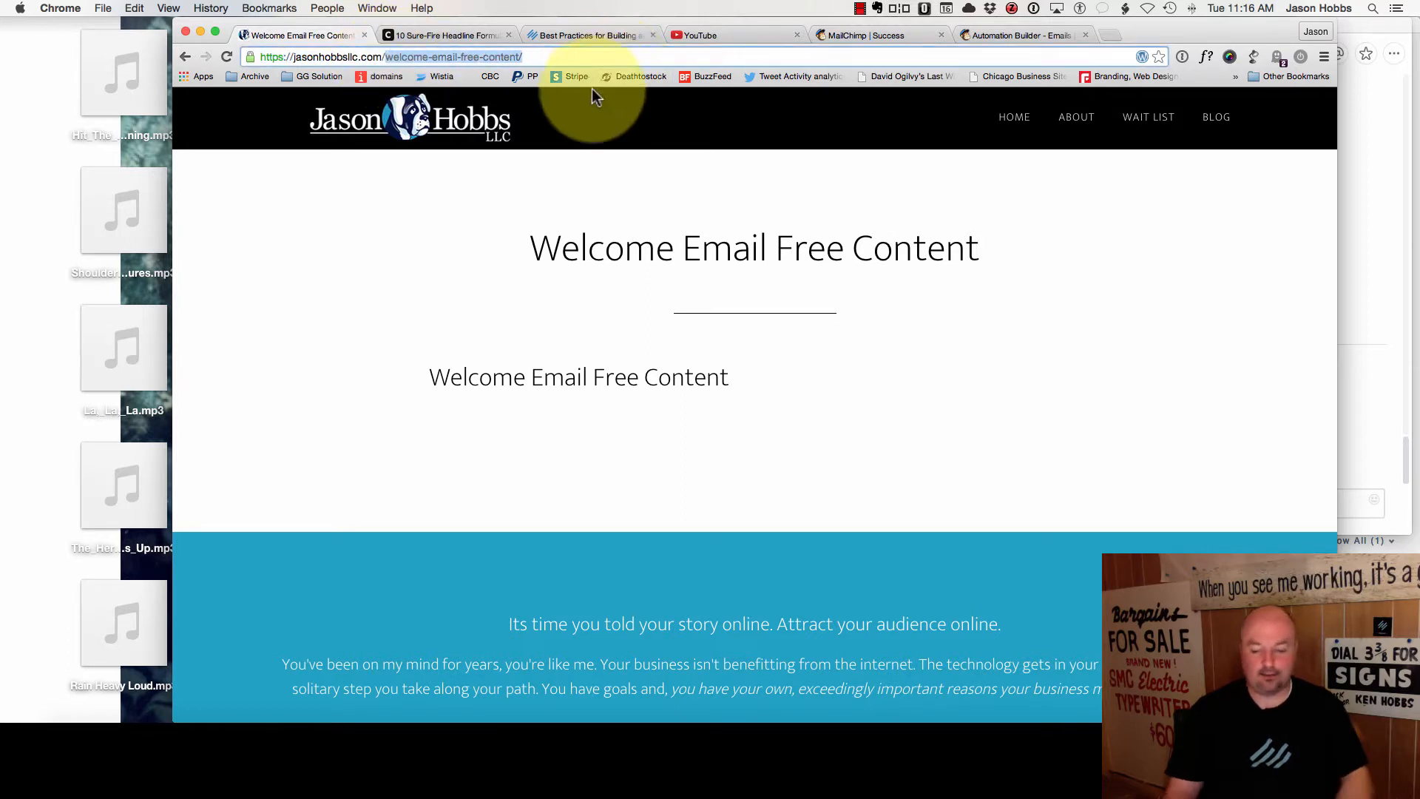
pyautogui.press('BackSpace')
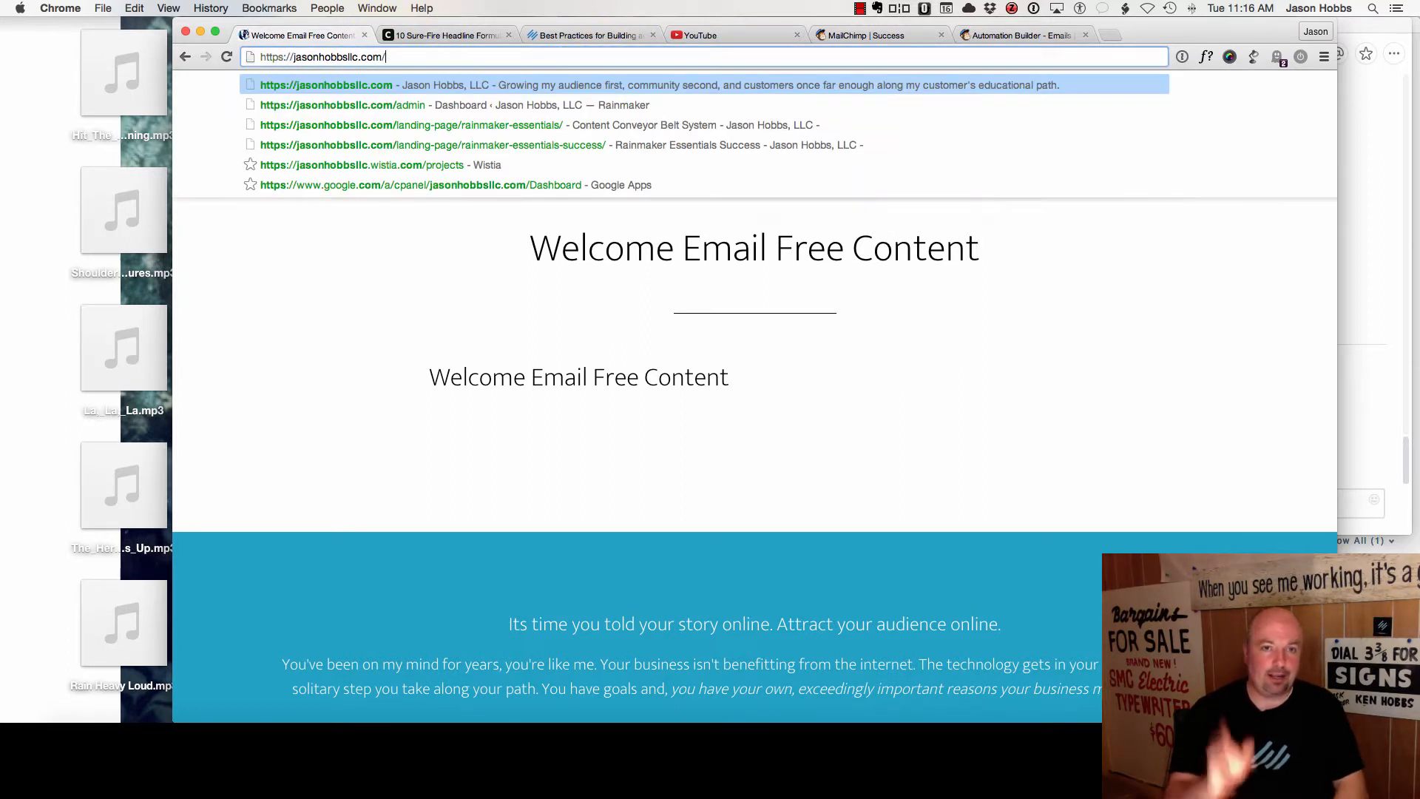
pyautogui.write('admin')
pyautogui.press('Return')
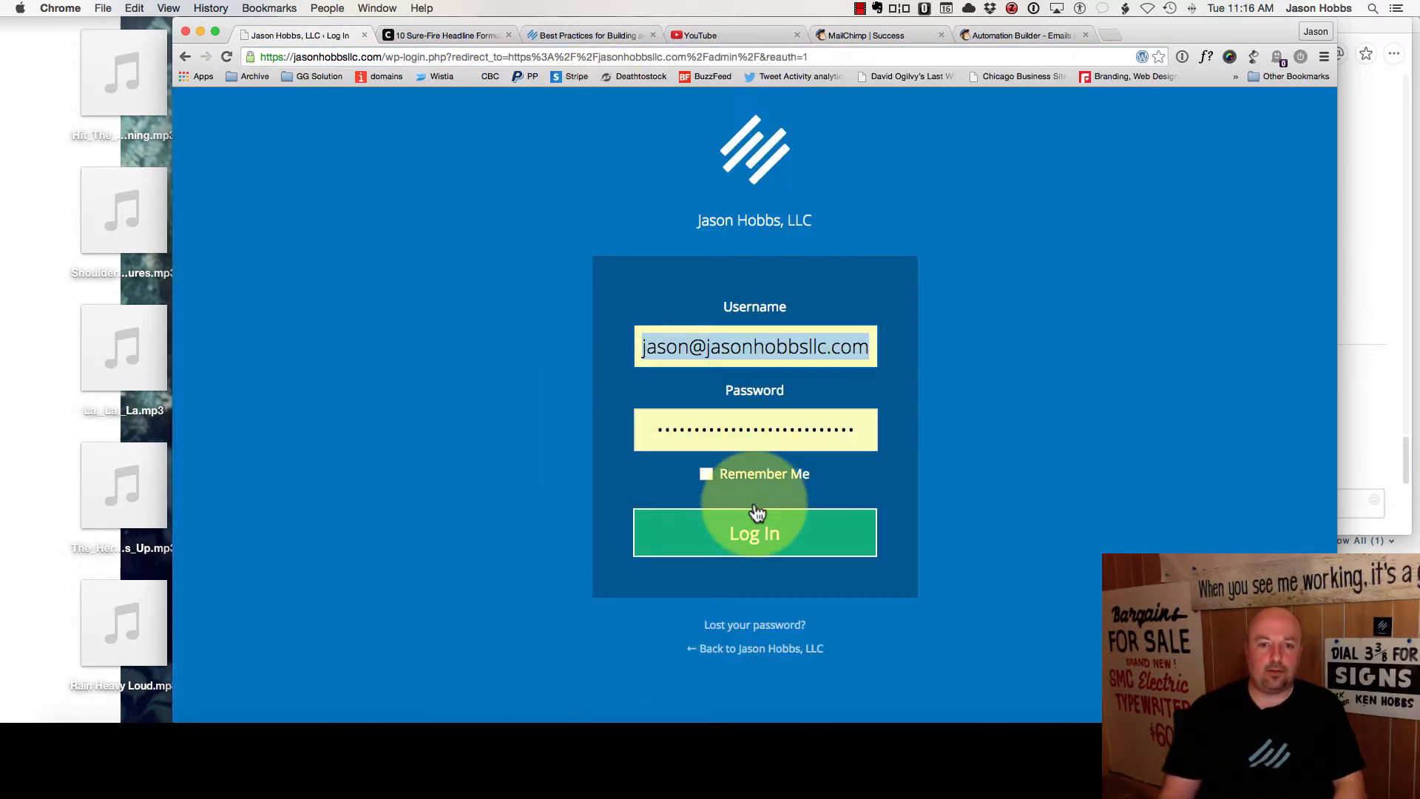
# - Log in and view podcast downloads for This Month, This Week and This Year
pyautogui.click(756, 510)
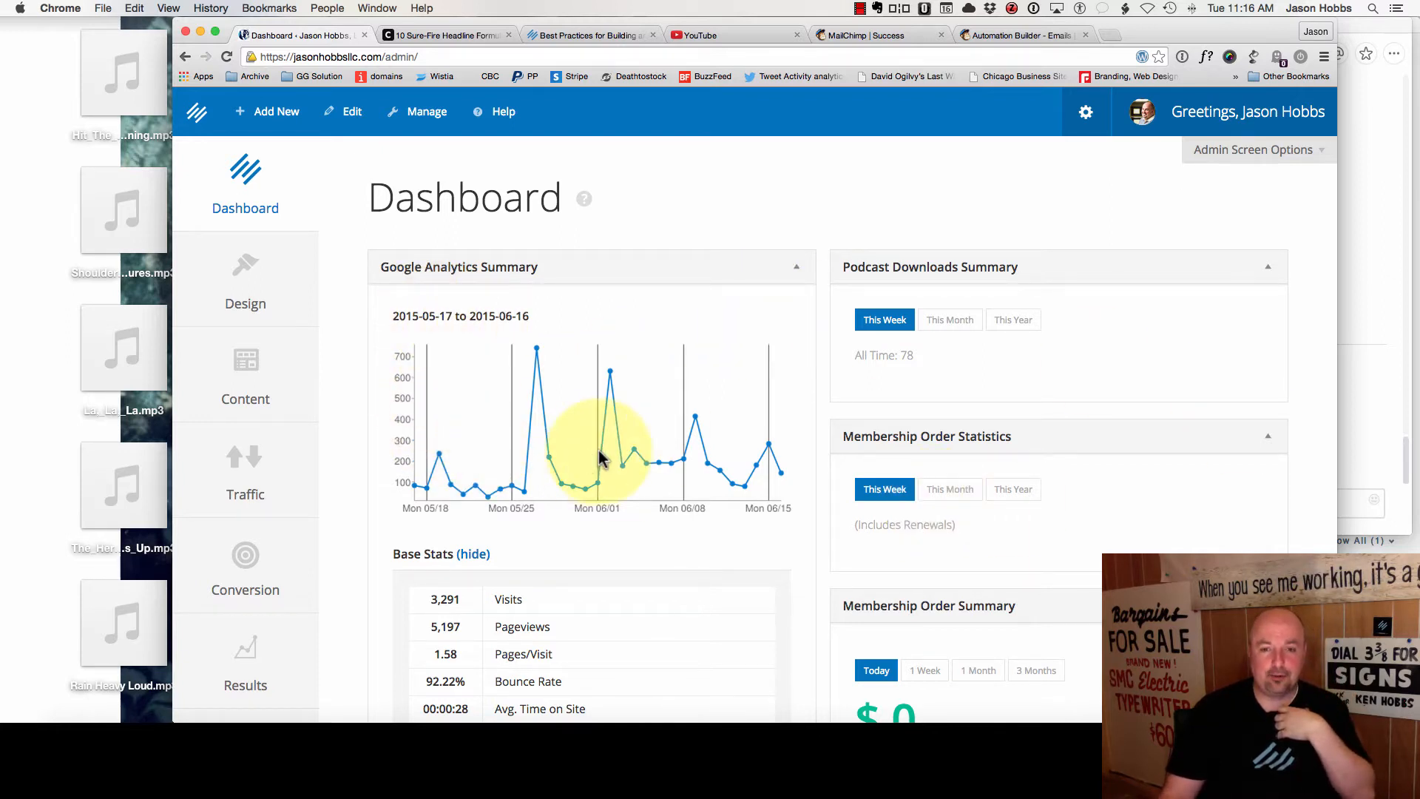
pyautogui.scroll(-1, 602, 469)
pyautogui.click(950, 312)
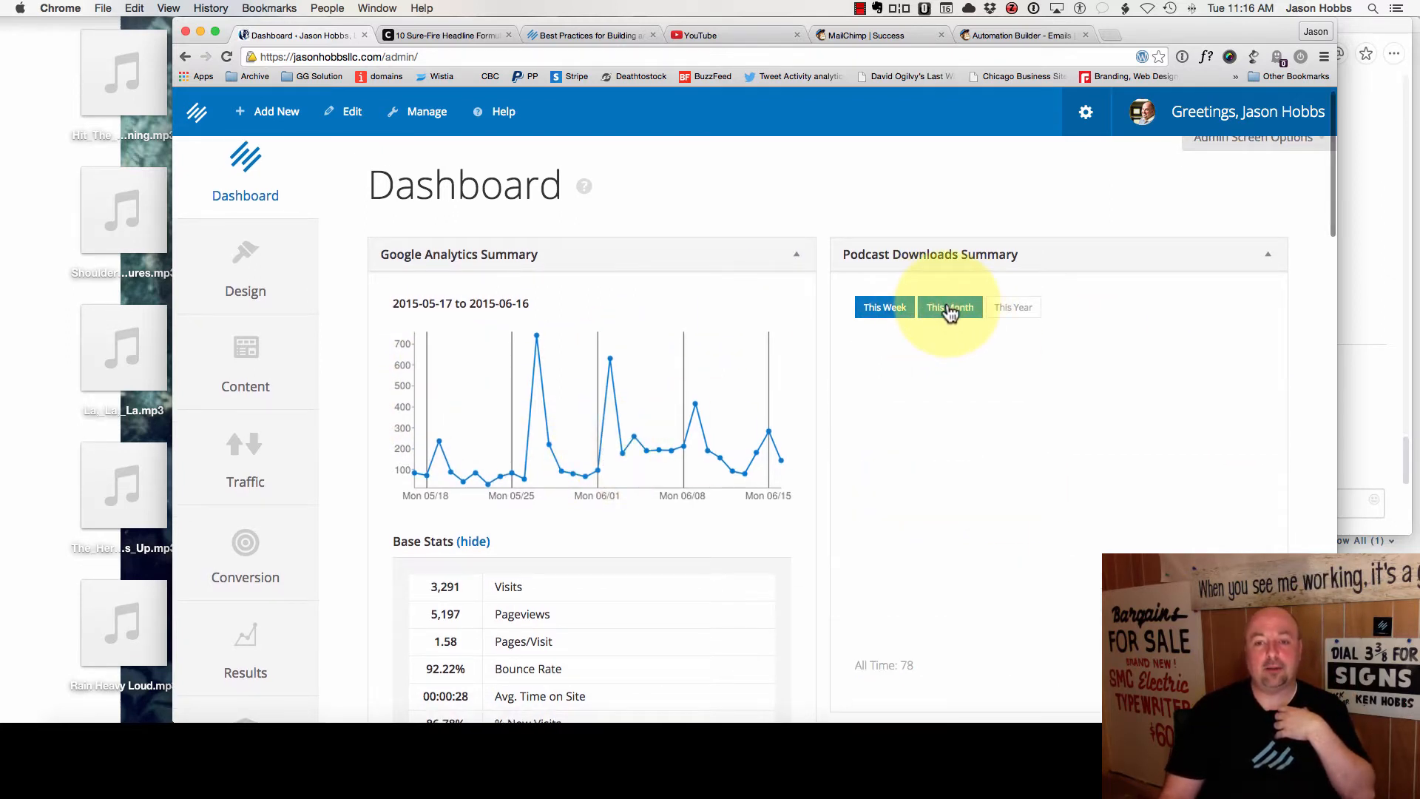
pyautogui.click(887, 314)
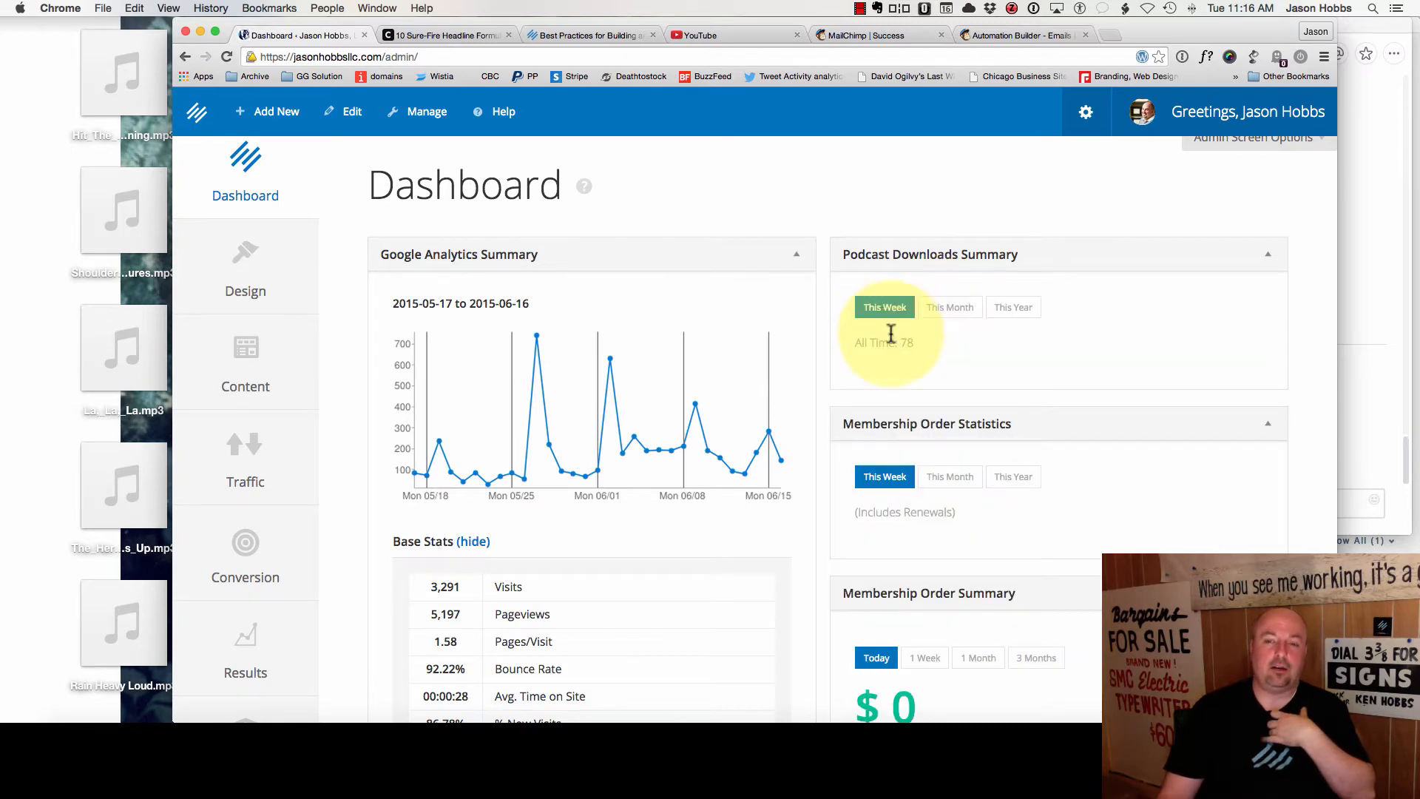
pyautogui.click(1015, 309)
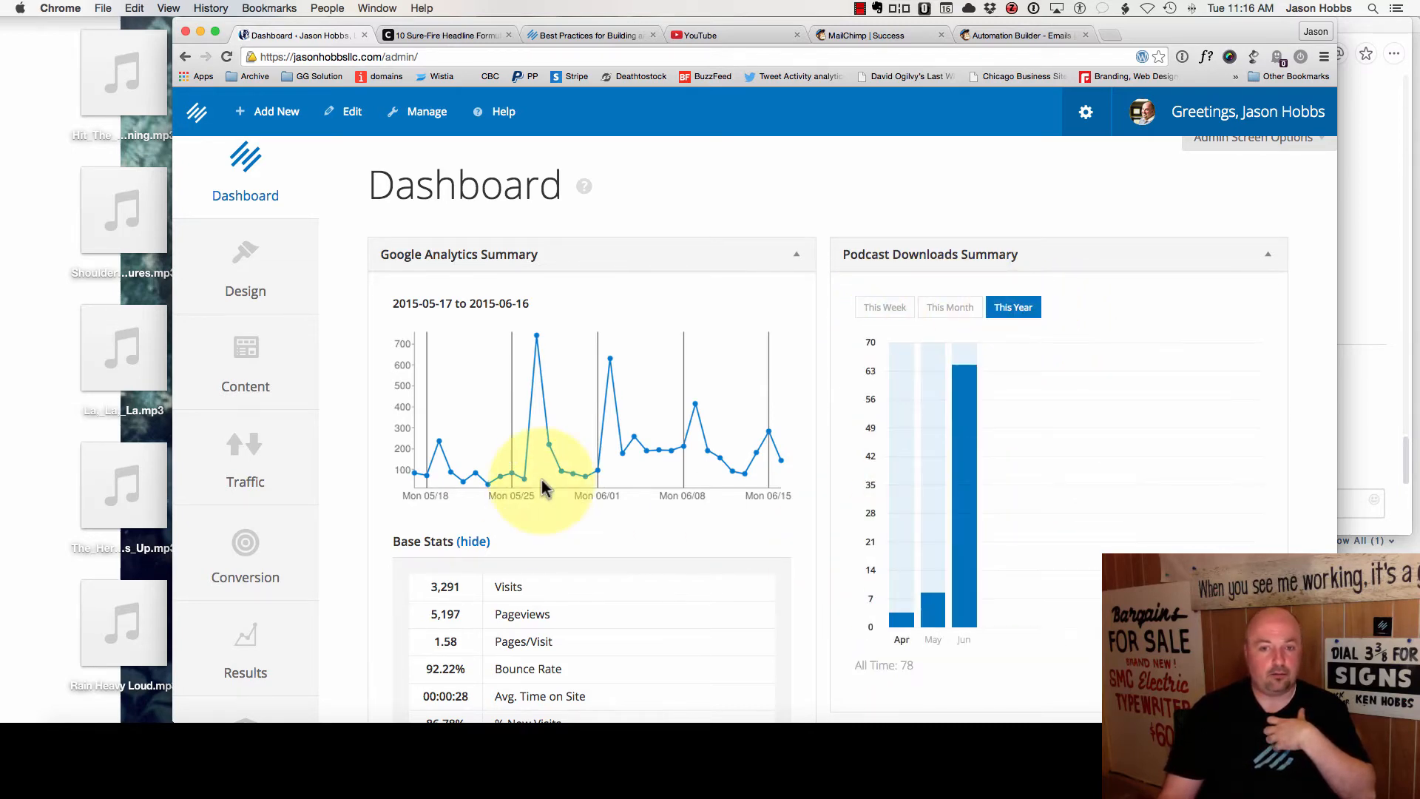
# - Scroll through the dashboard's Extended Stats and membership widgets
pyautogui.scroll(-10, 473, 460)
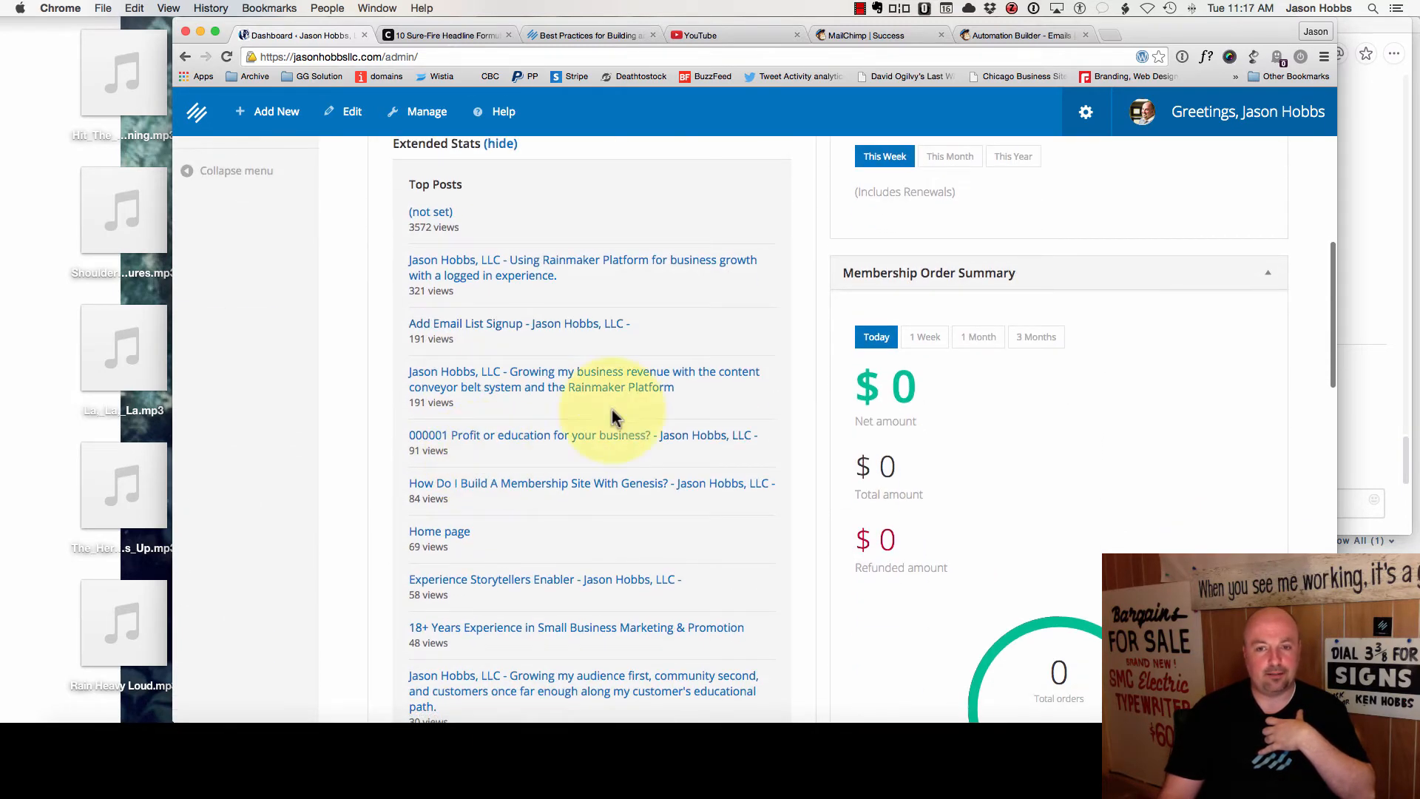
pyautogui.scroll(-3, 482, 307)
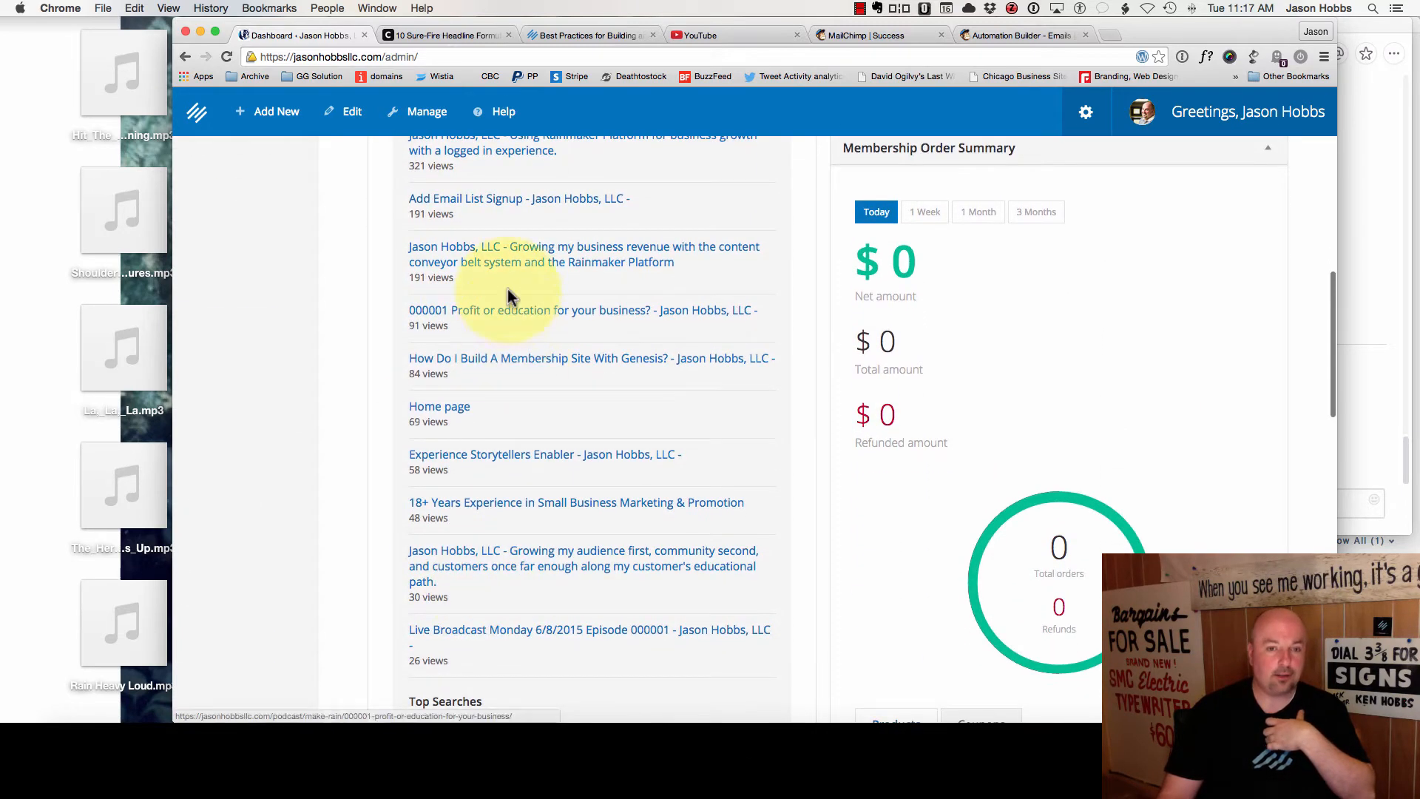
pyautogui.scroll(-4, 539, 537)
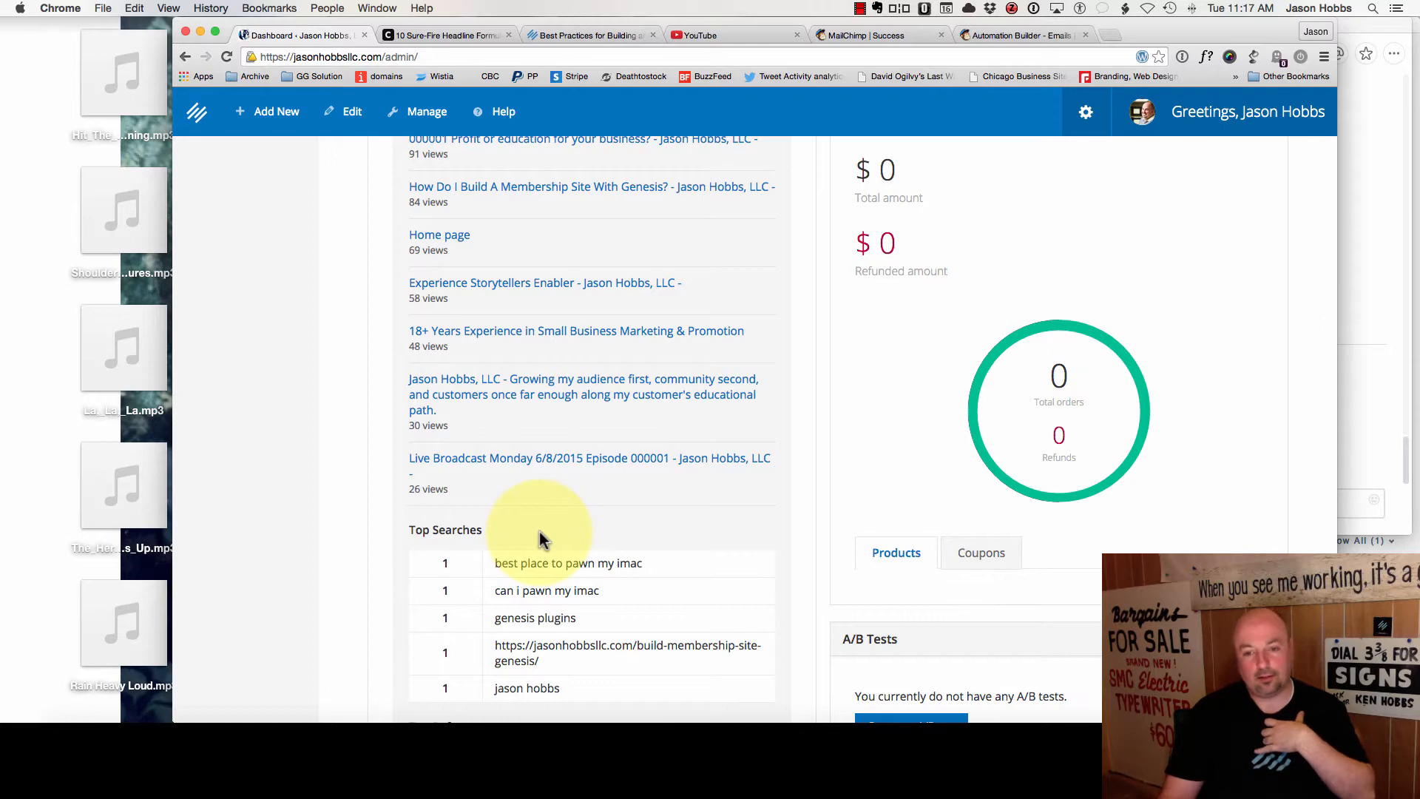
pyautogui.scroll(-5, 539, 536)
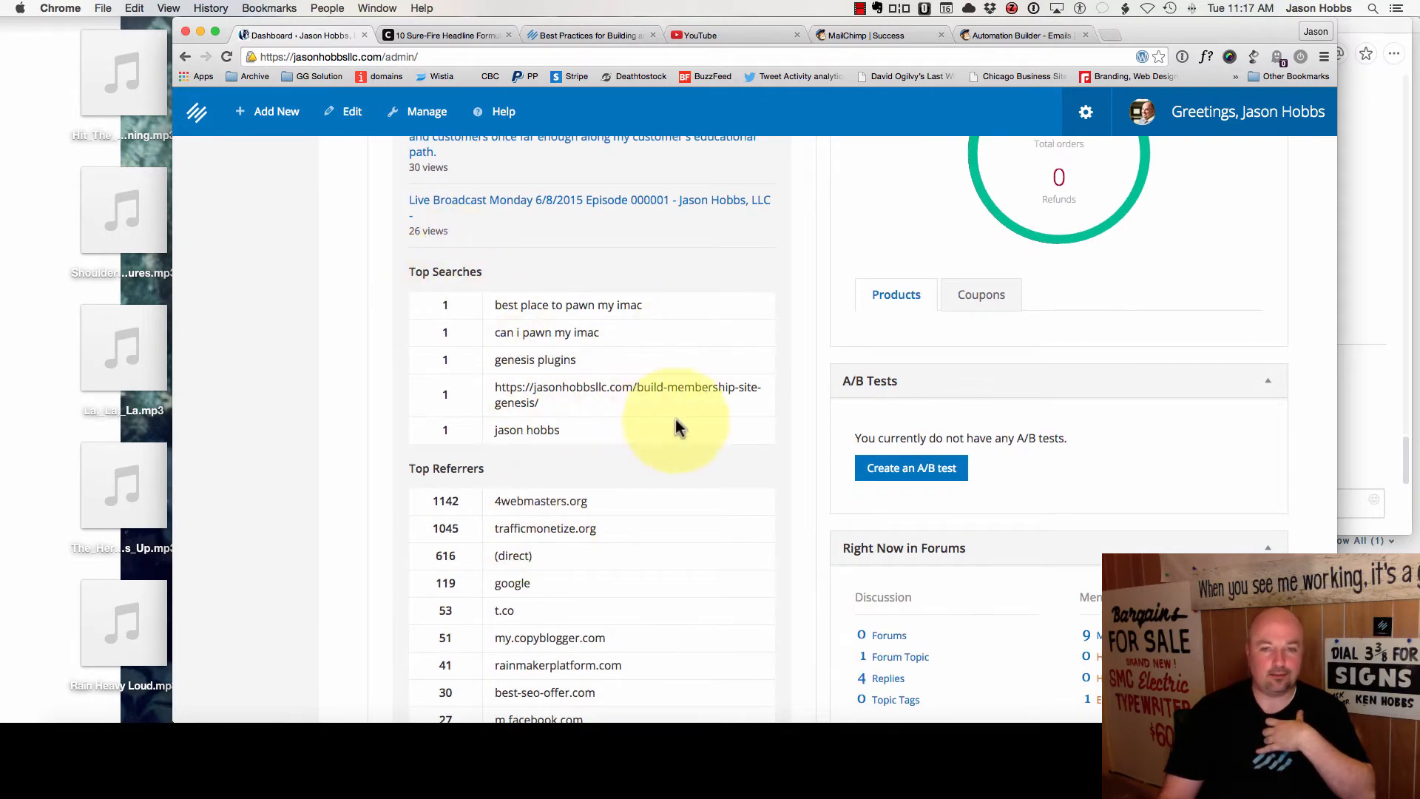
pyautogui.scroll(-7, 740, 429)
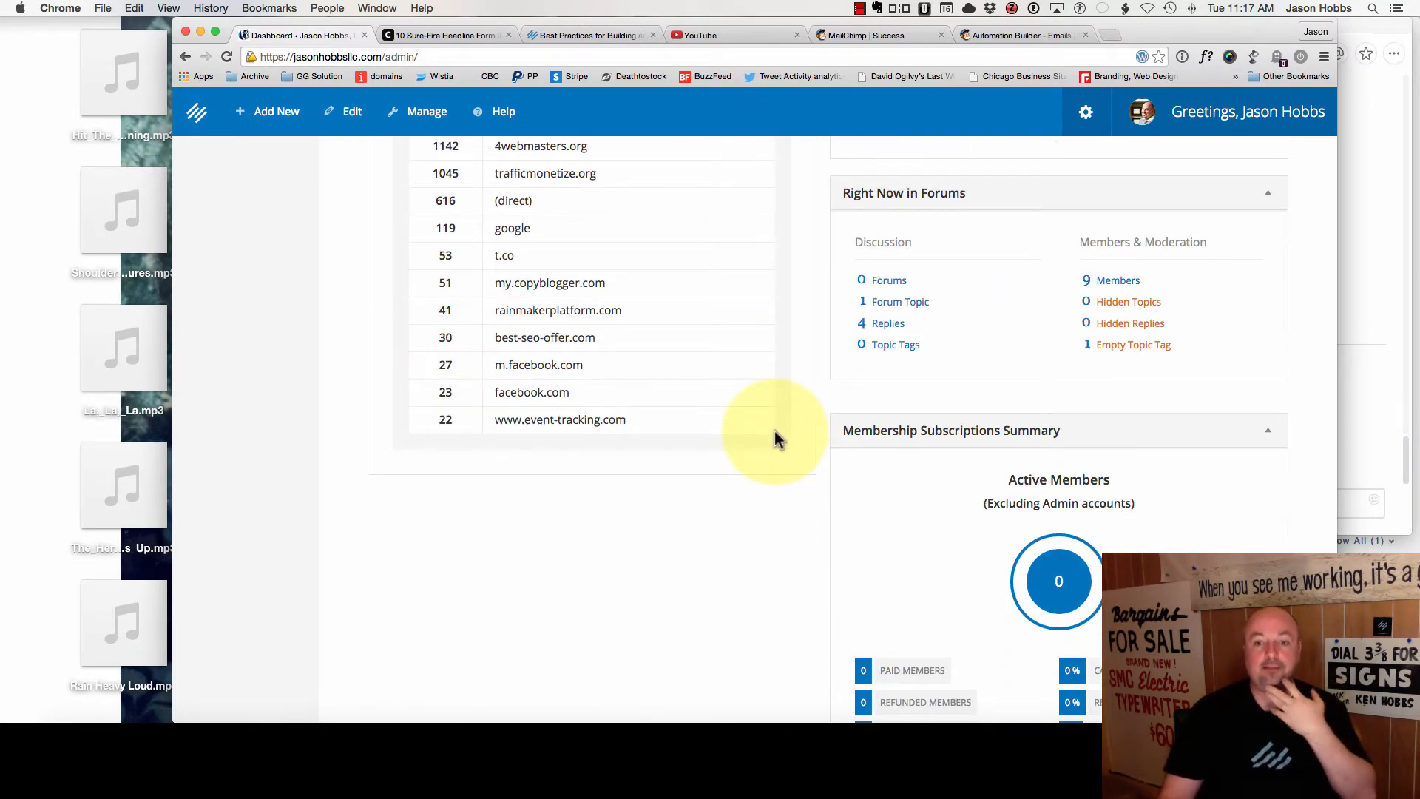
pyautogui.scroll(4, 775, 438)
pyautogui.scroll(-12, 776, 438)
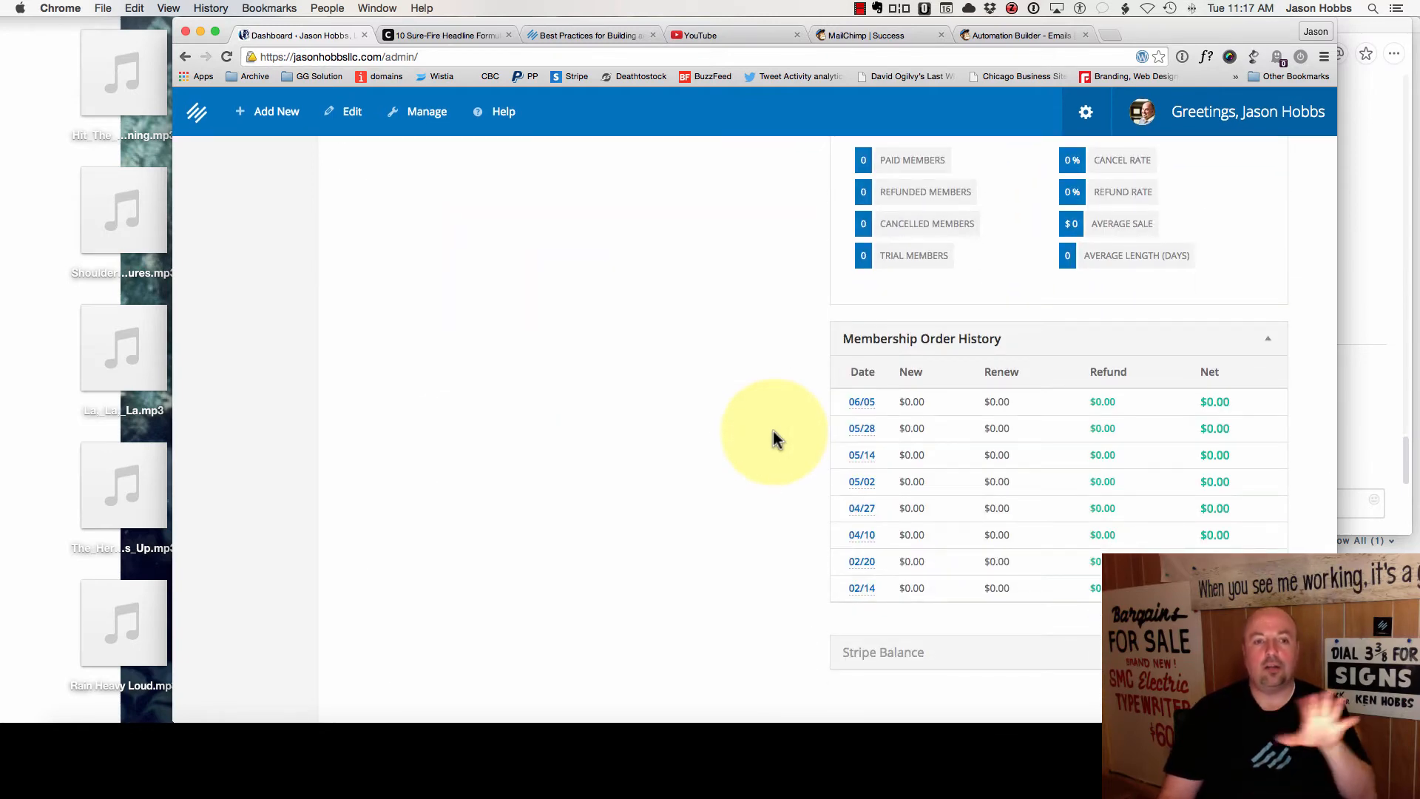
pyautogui.scroll(15, 762, 418)
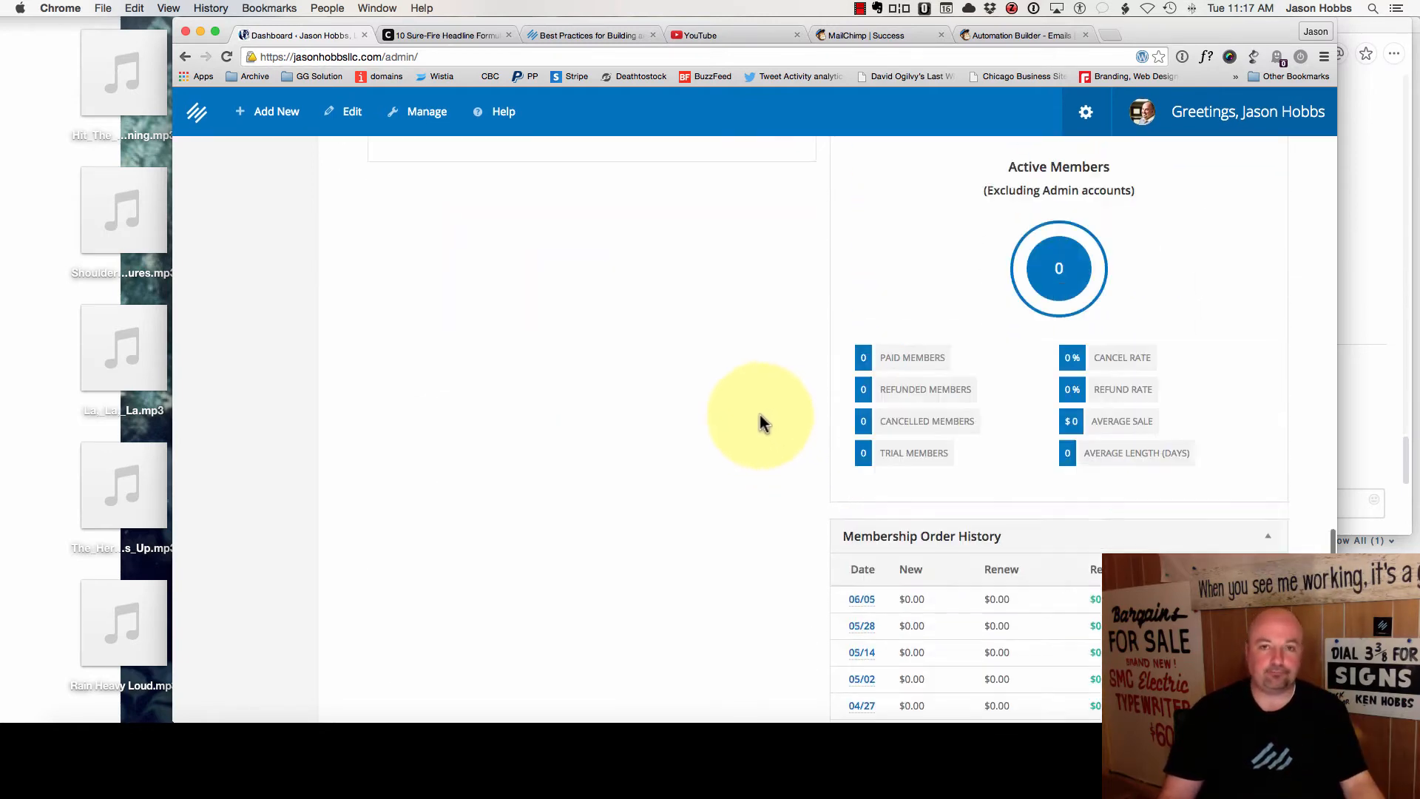
# - Sort Pages by date and open Welcome Email Free Content in the page editor
pyautogui.moveTo(349, 150)
pyautogui.click(337, 182)
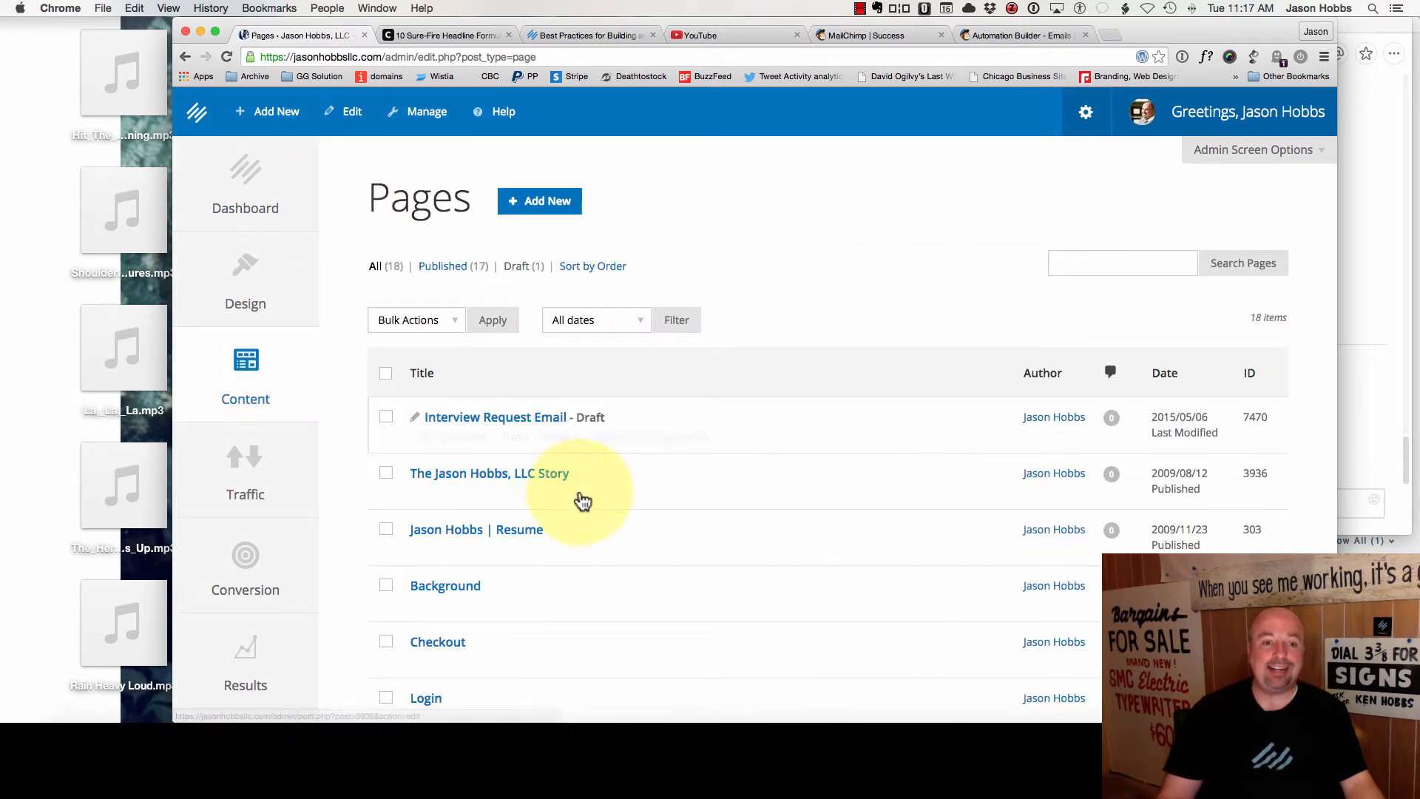
pyautogui.moveTo(586, 501)
pyautogui.scroll(-3, 484, 486)
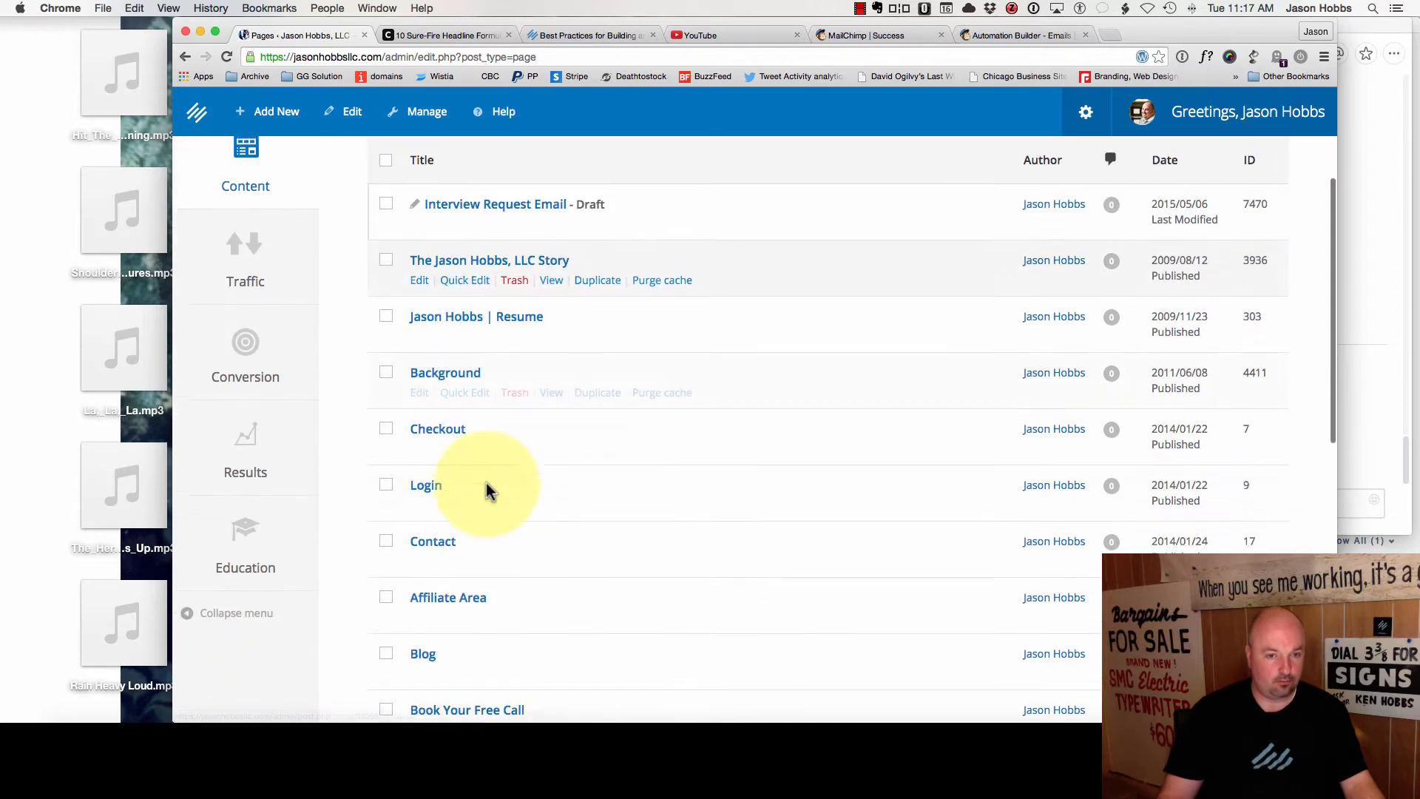
pyautogui.click(1168, 157)
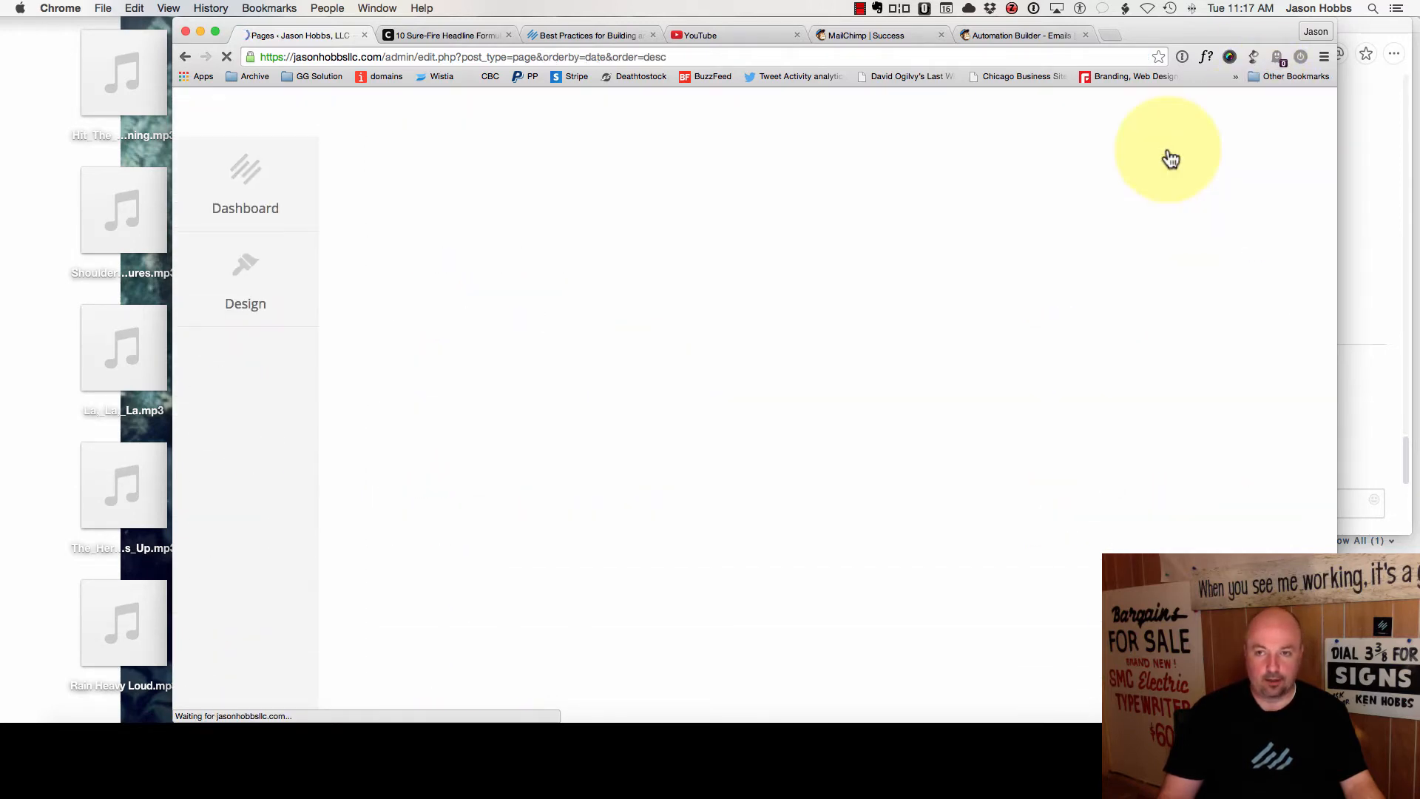
pyautogui.click(534, 426)
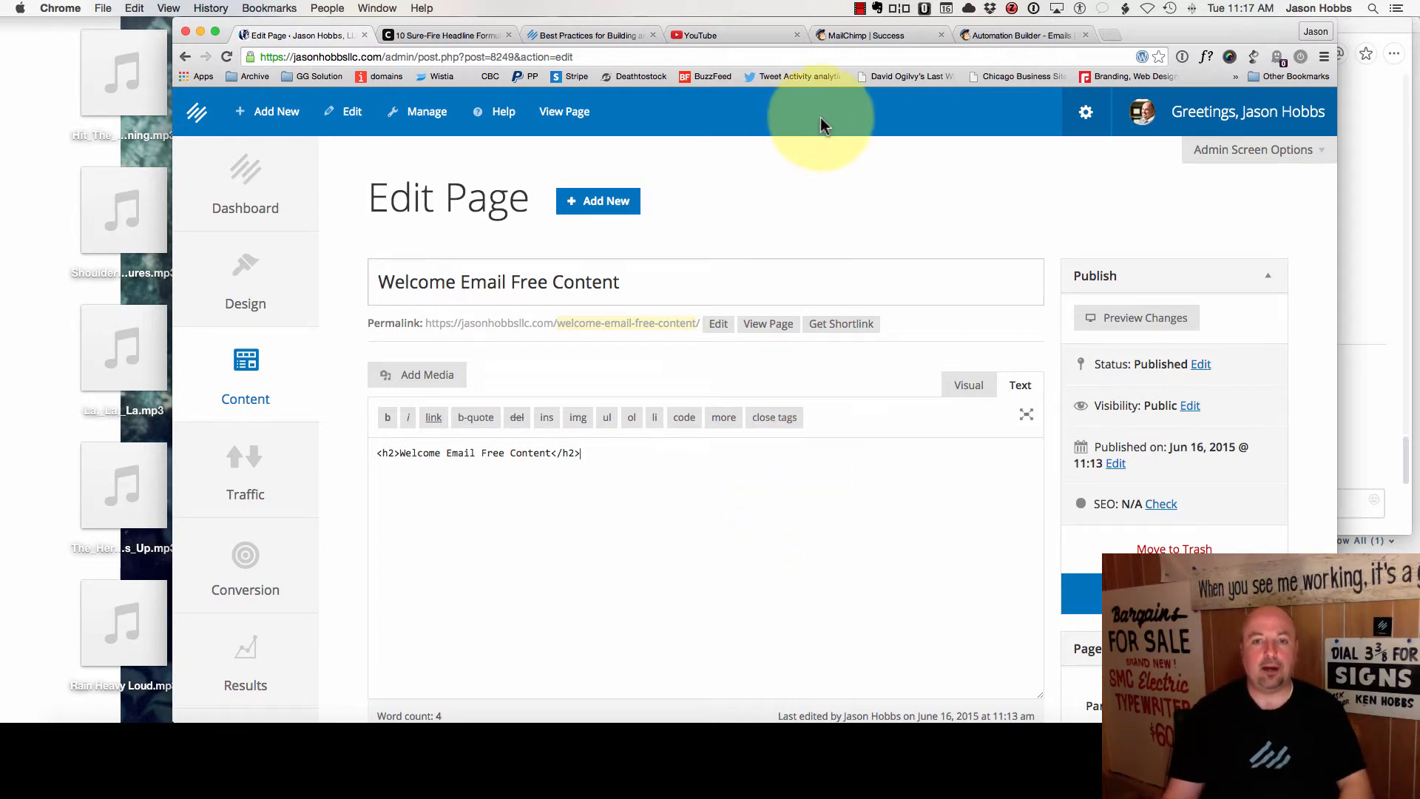
# - Play and pause the video preview on YouTube's editing page, checking its playback settings
pyautogui.click(703, 40)
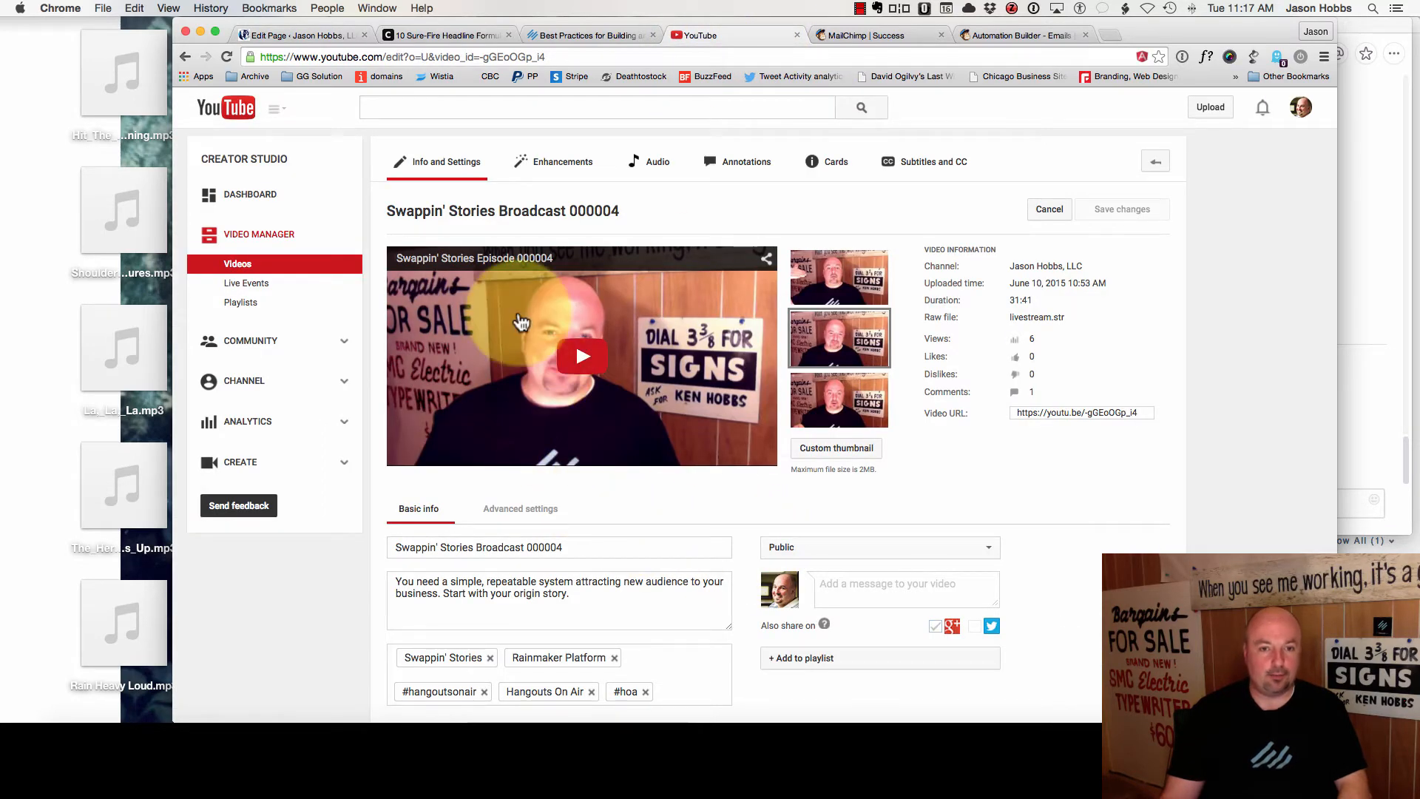
pyautogui.scroll(-3, 523, 326)
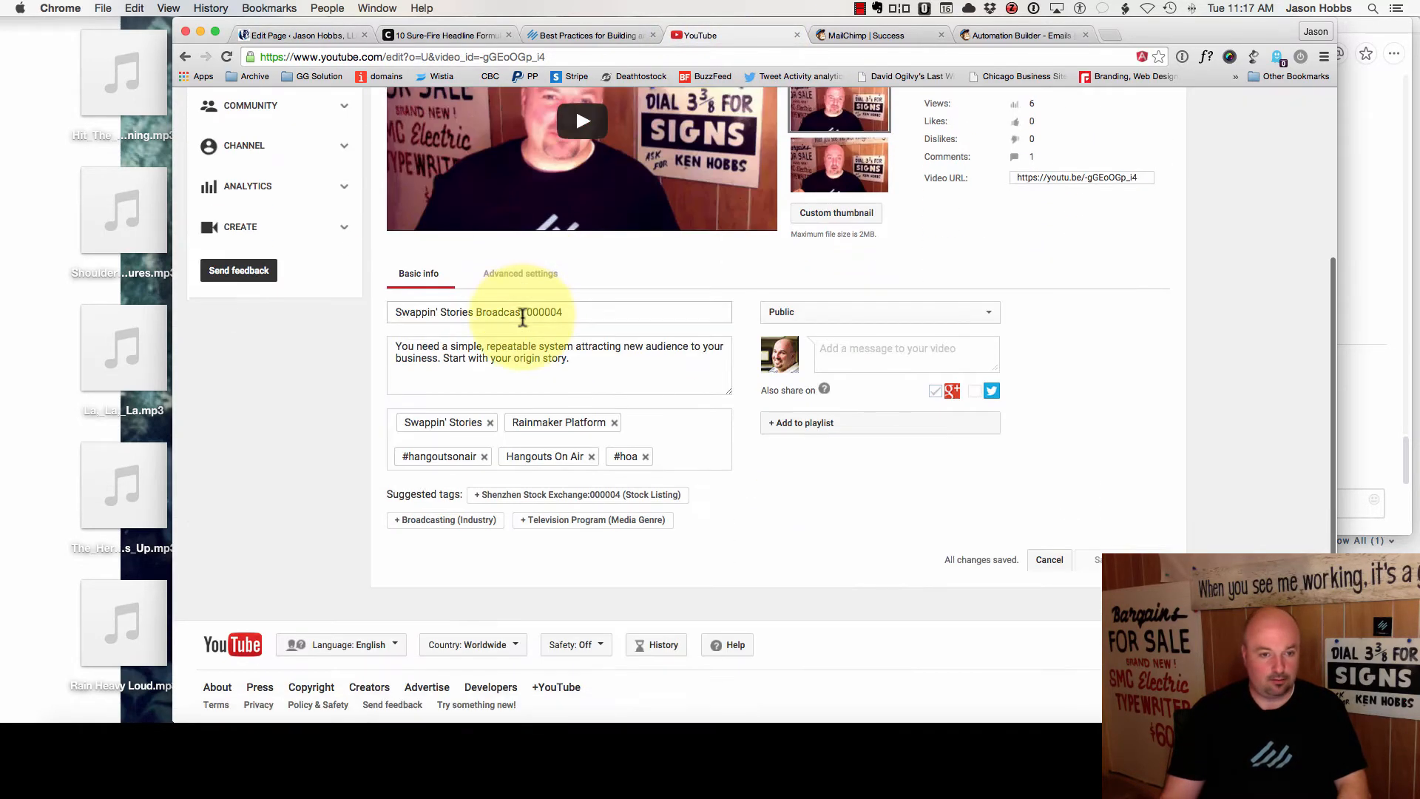
pyautogui.scroll(3, 523, 326)
pyautogui.click(725, 285)
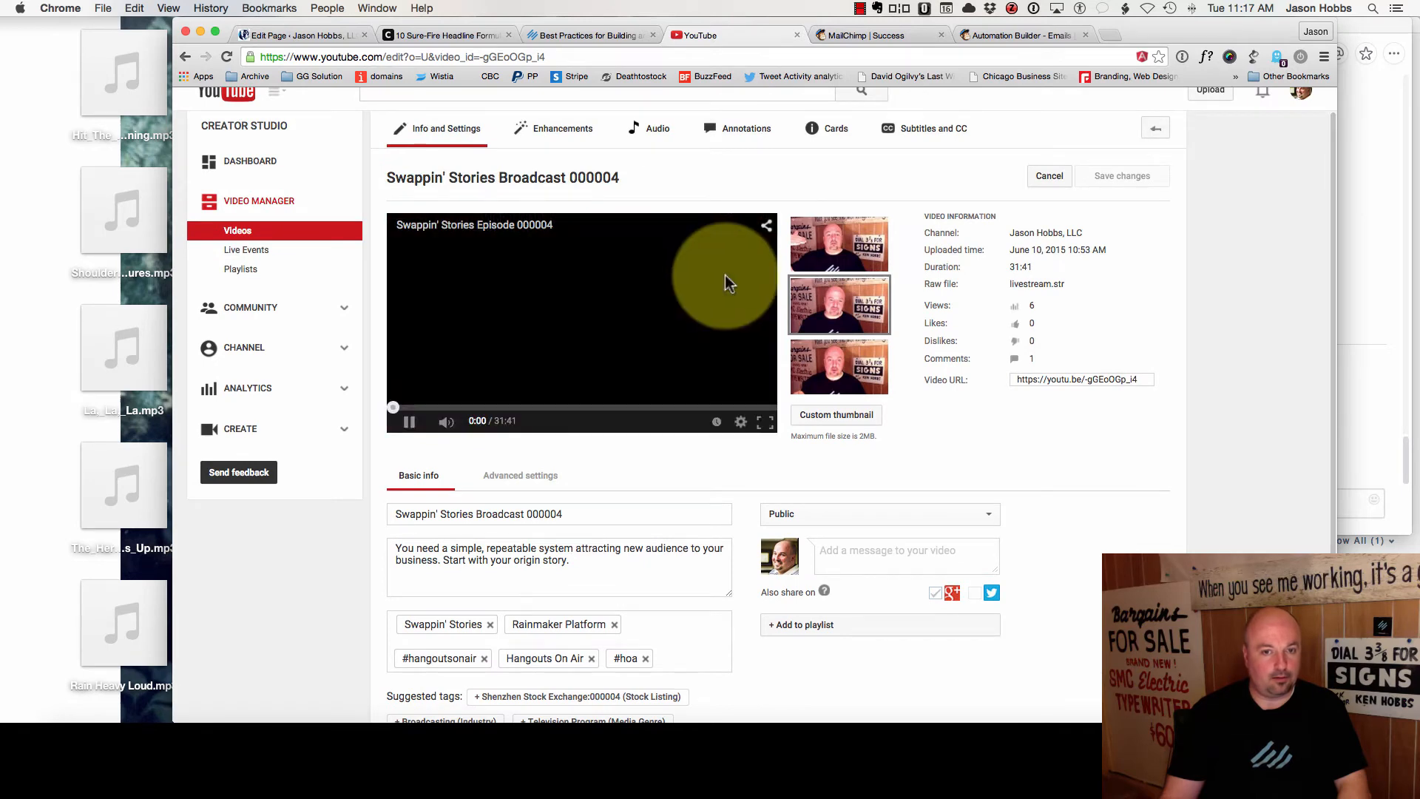
pyautogui.click(741, 423)
pyautogui.click(741, 425)
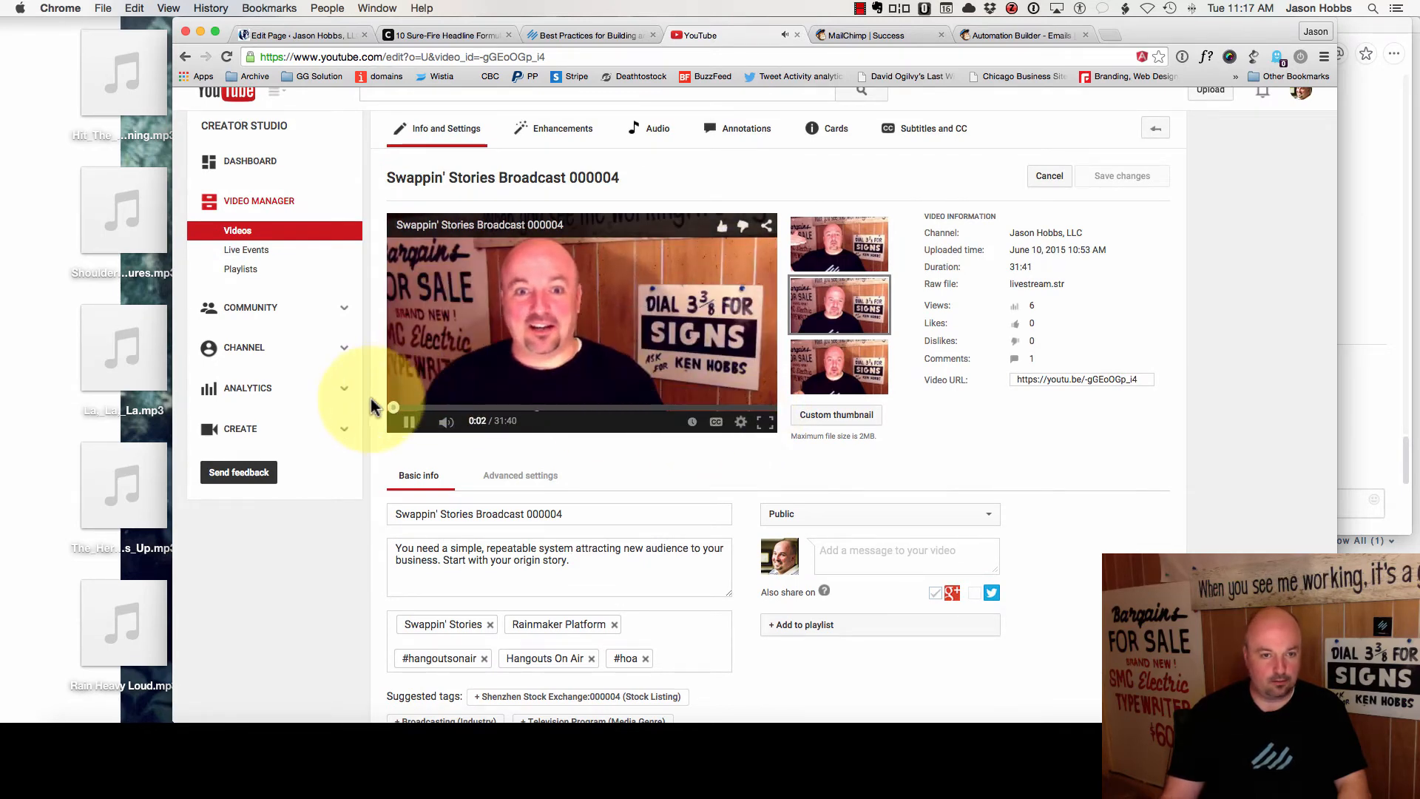
pyautogui.click(409, 423)
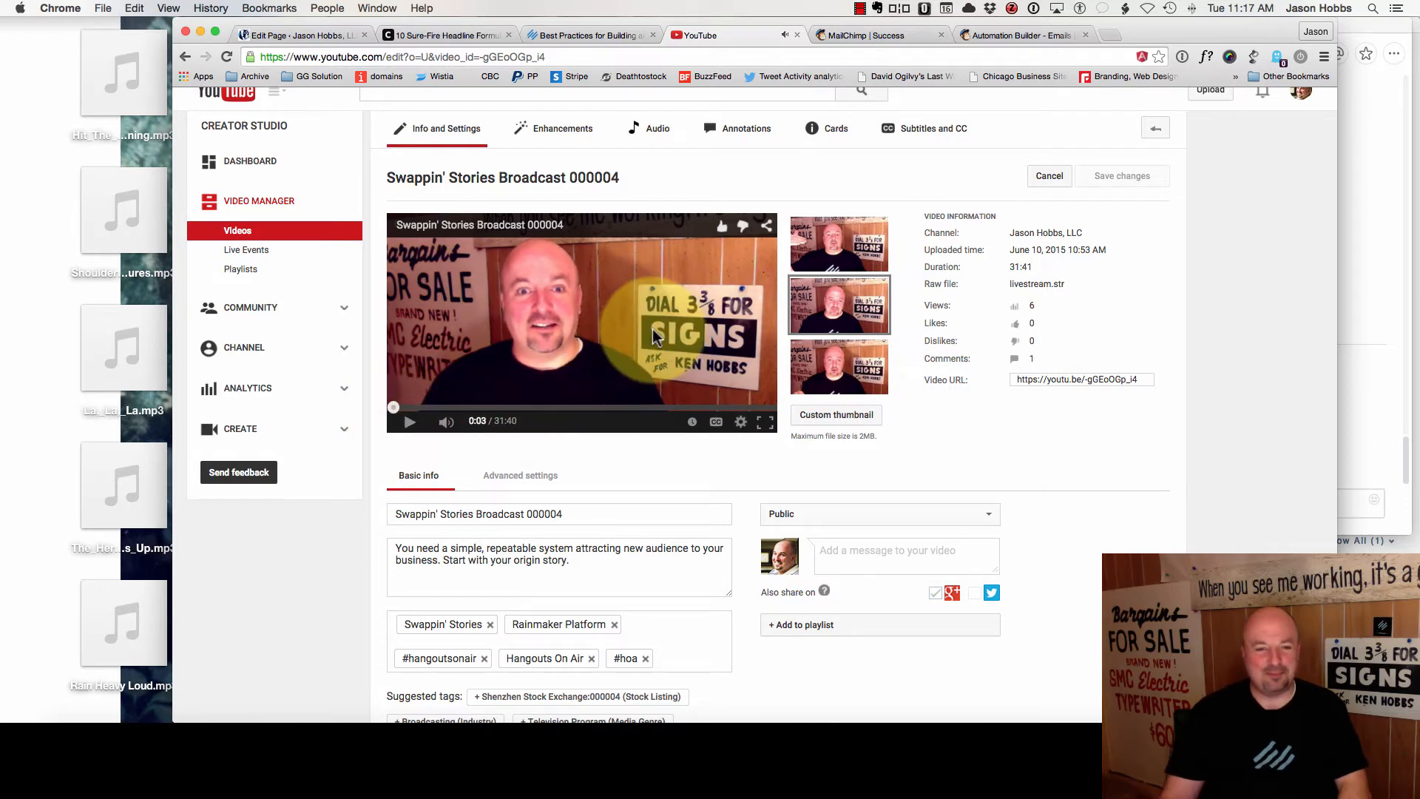
pyautogui.scroll(-3, 747, 437)
pyautogui.scroll(4, 755, 432)
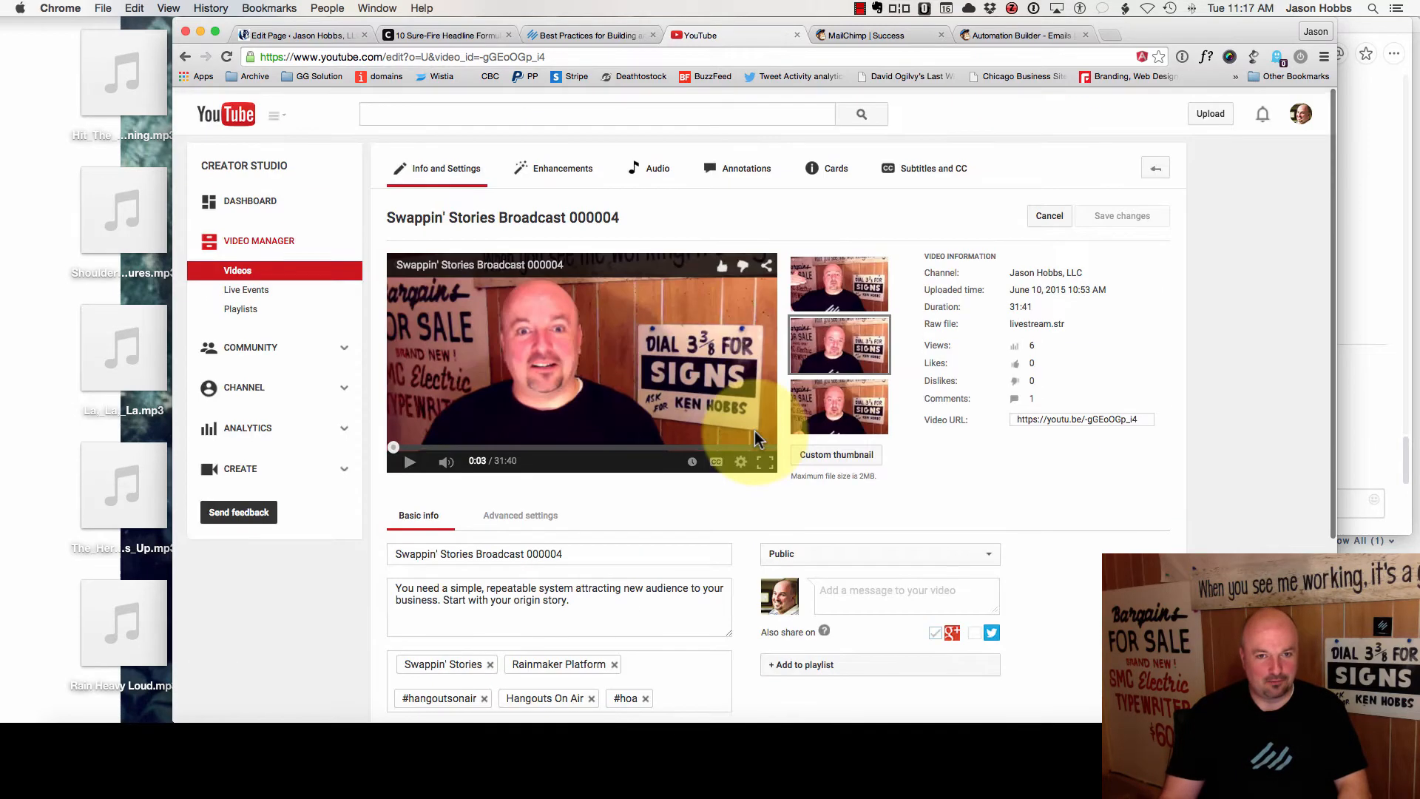
# - Download the first uploaded video as an MP4 from the videos list
pyautogui.click(666, 162)
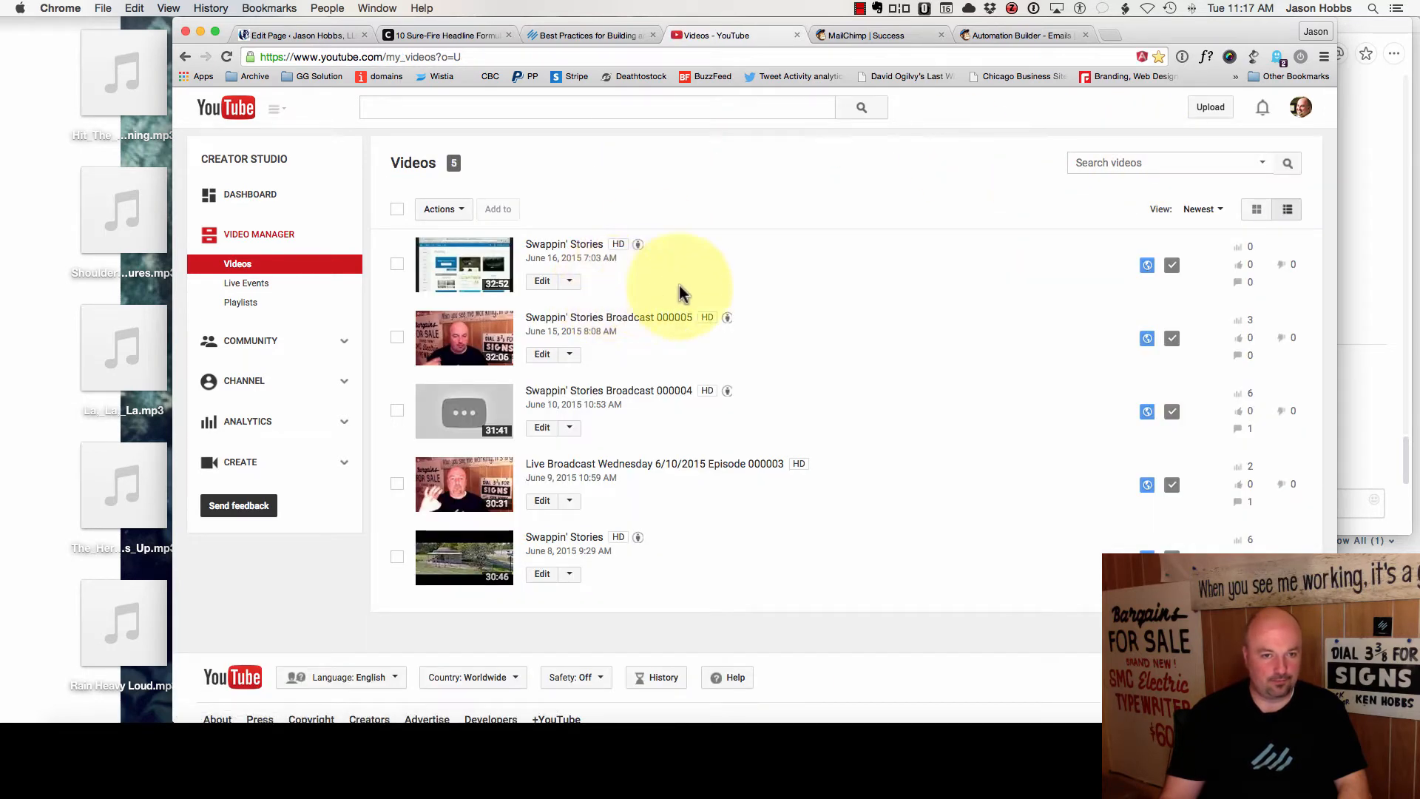
pyautogui.click(569, 282)
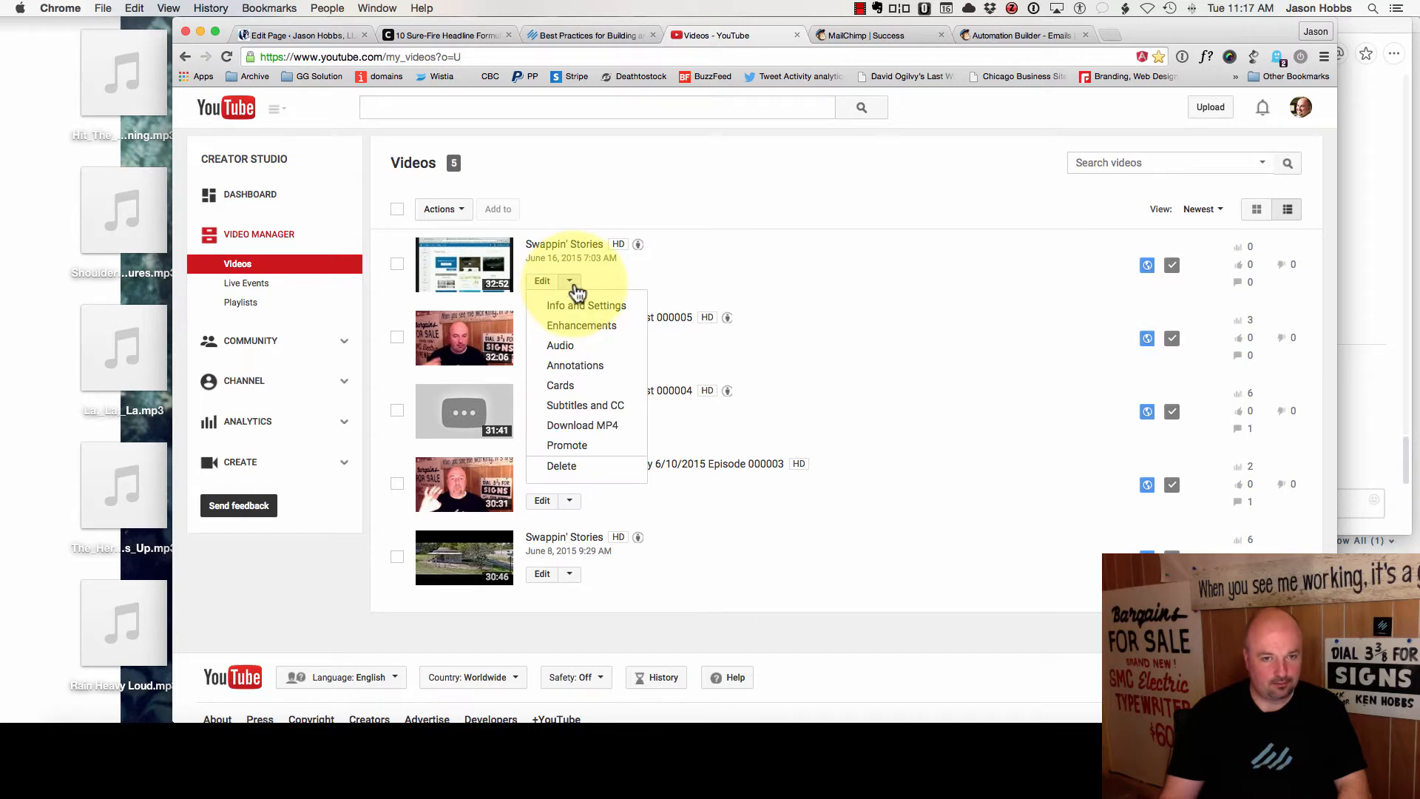
pyautogui.click(601, 430)
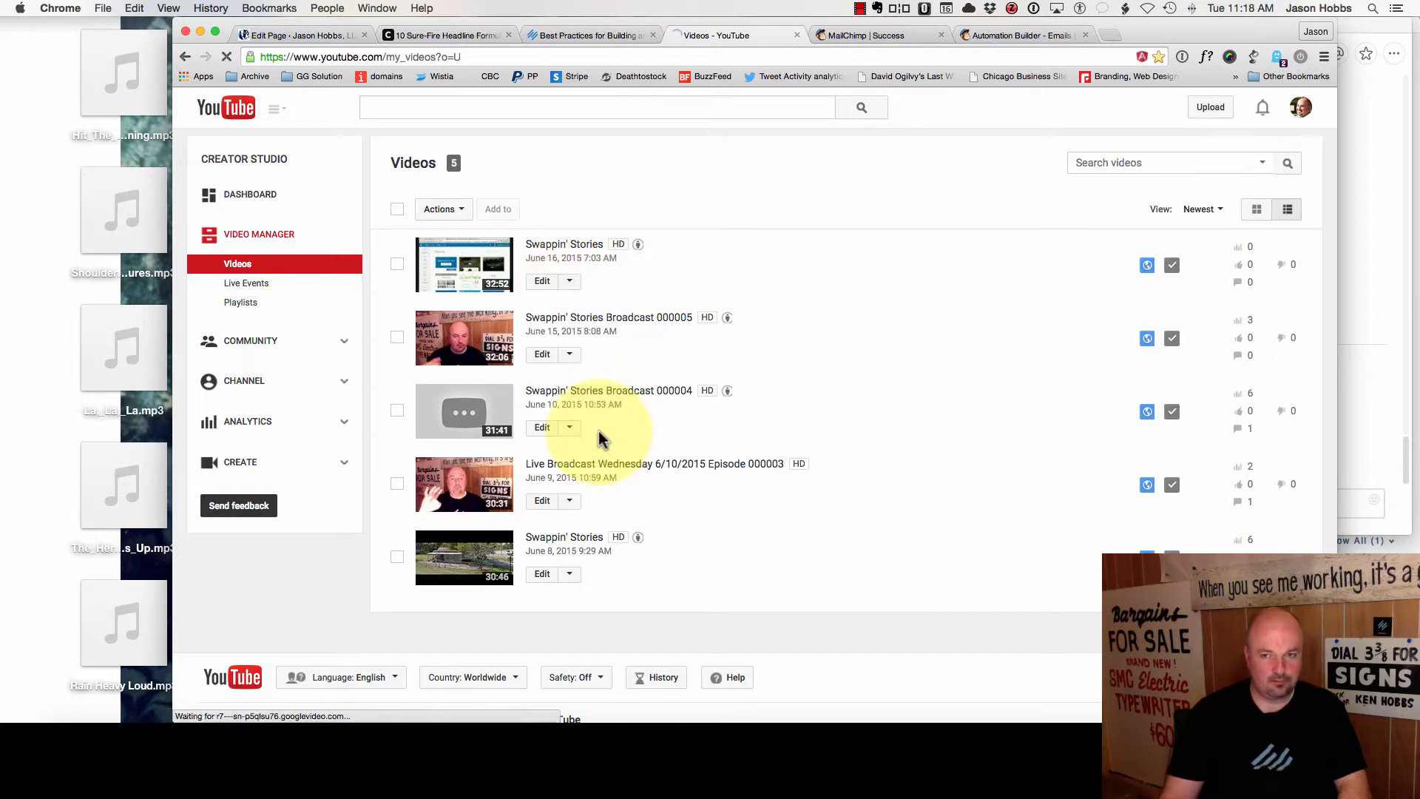
# - Copy the embed code of the newest Swappin' Stories video from its Share panel
pyautogui.click(560, 250)
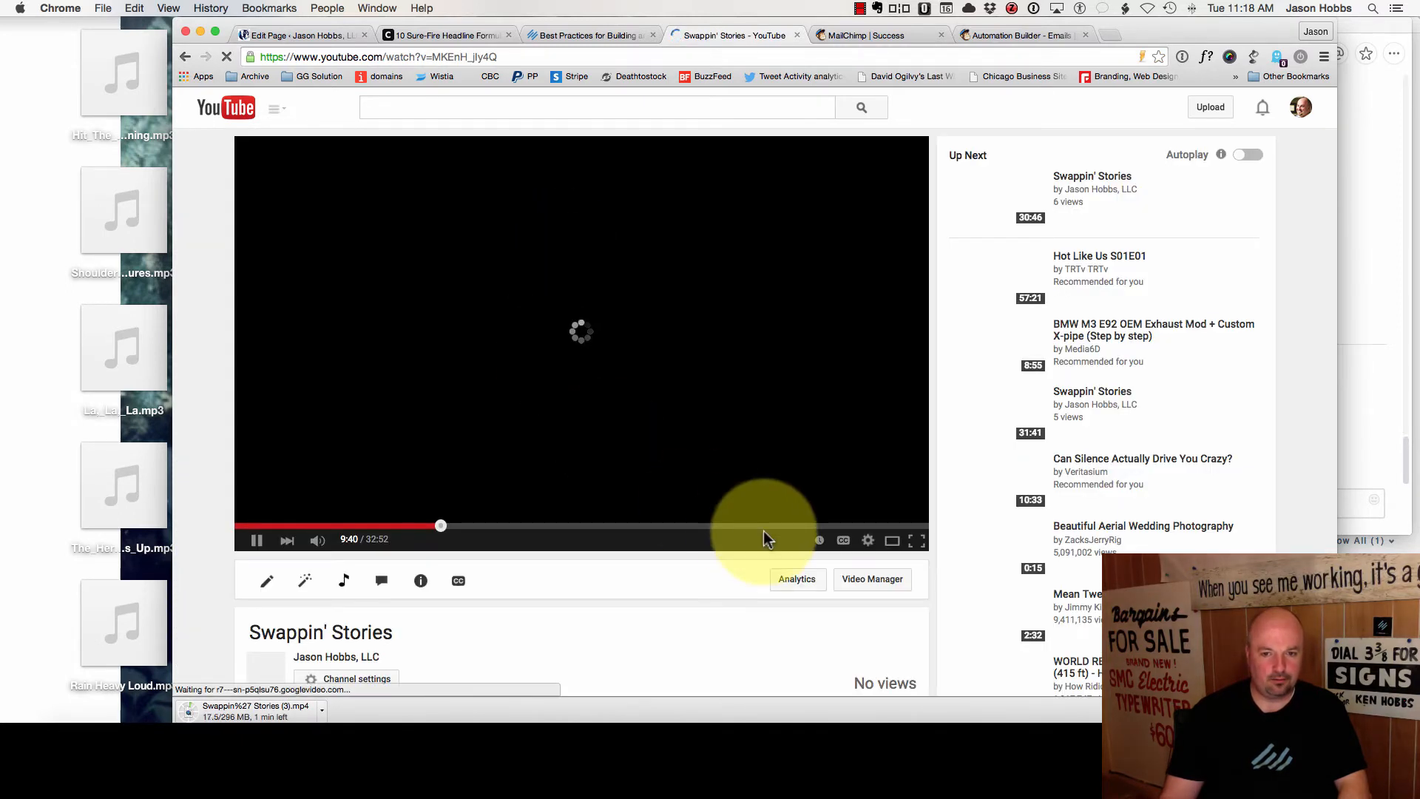
pyautogui.scroll(-2, 374, 665)
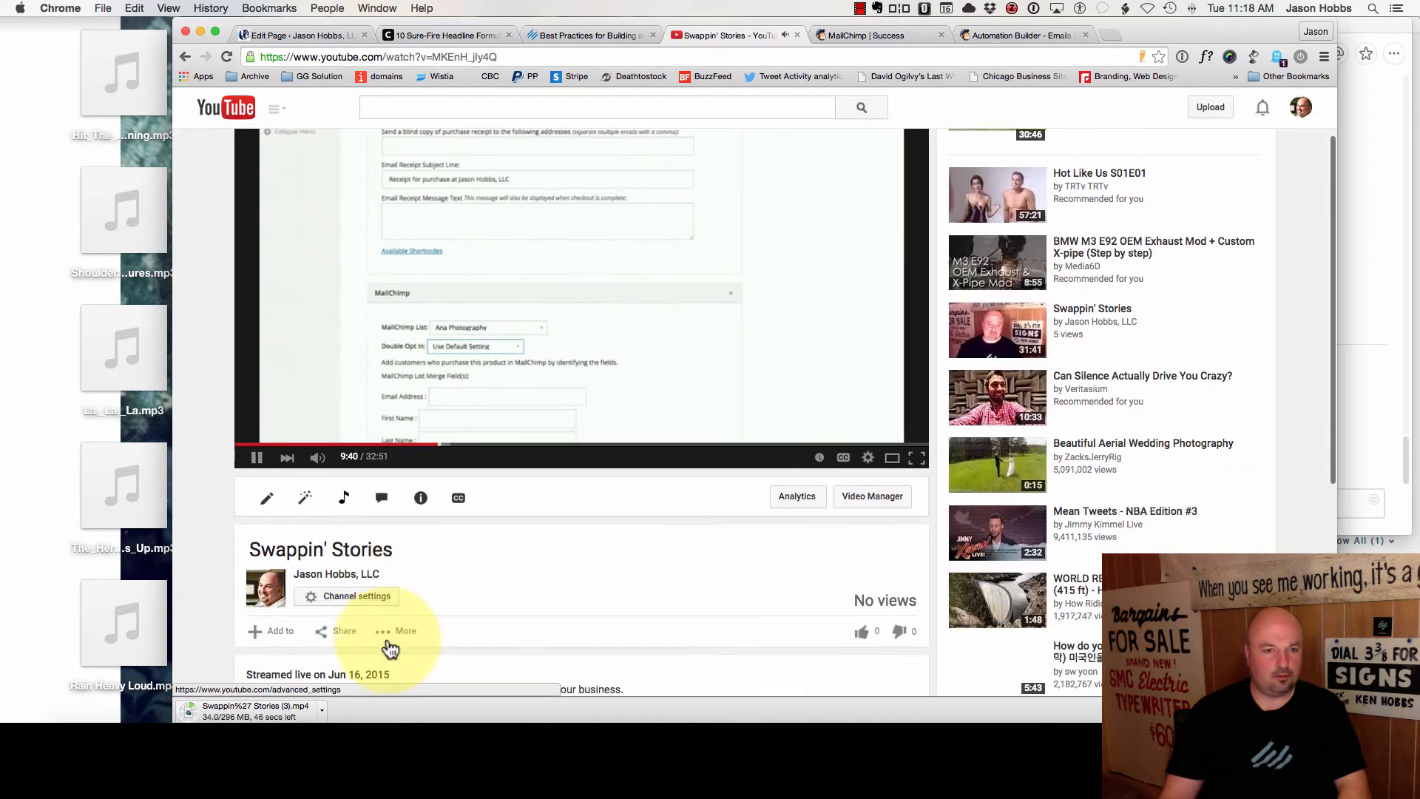
pyautogui.scroll(-5, 381, 517)
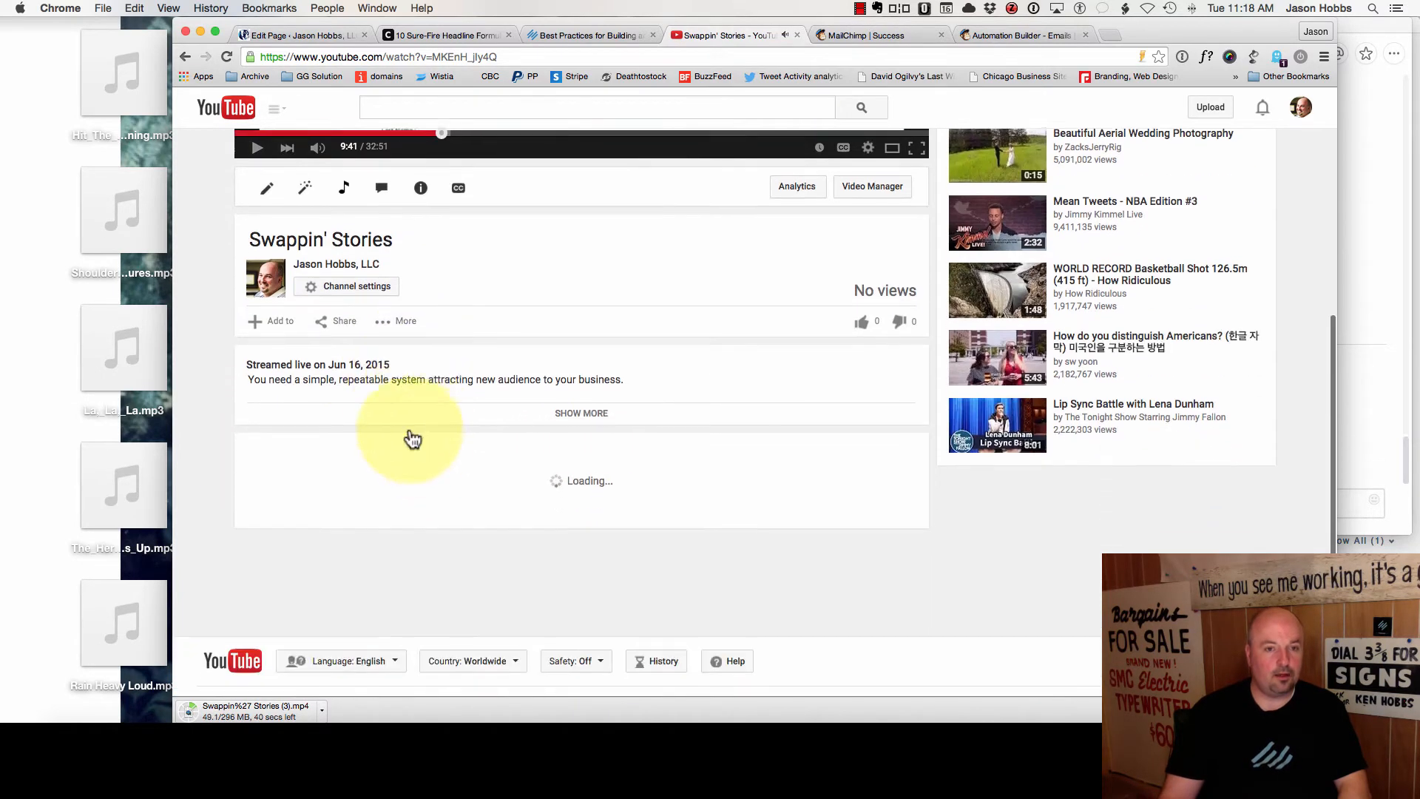
pyautogui.click(333, 297)
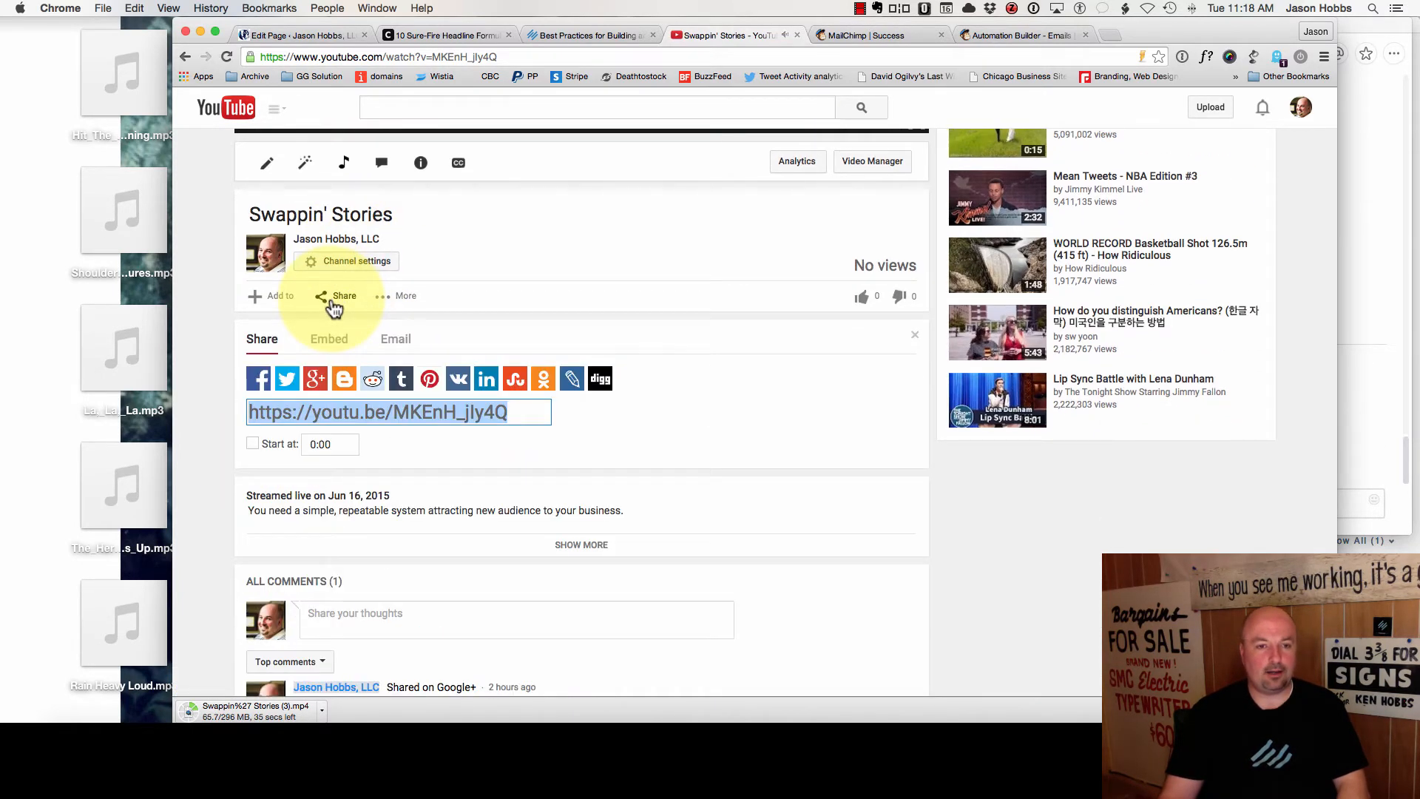
pyautogui.click(332, 341)
pyautogui.press('super+c')
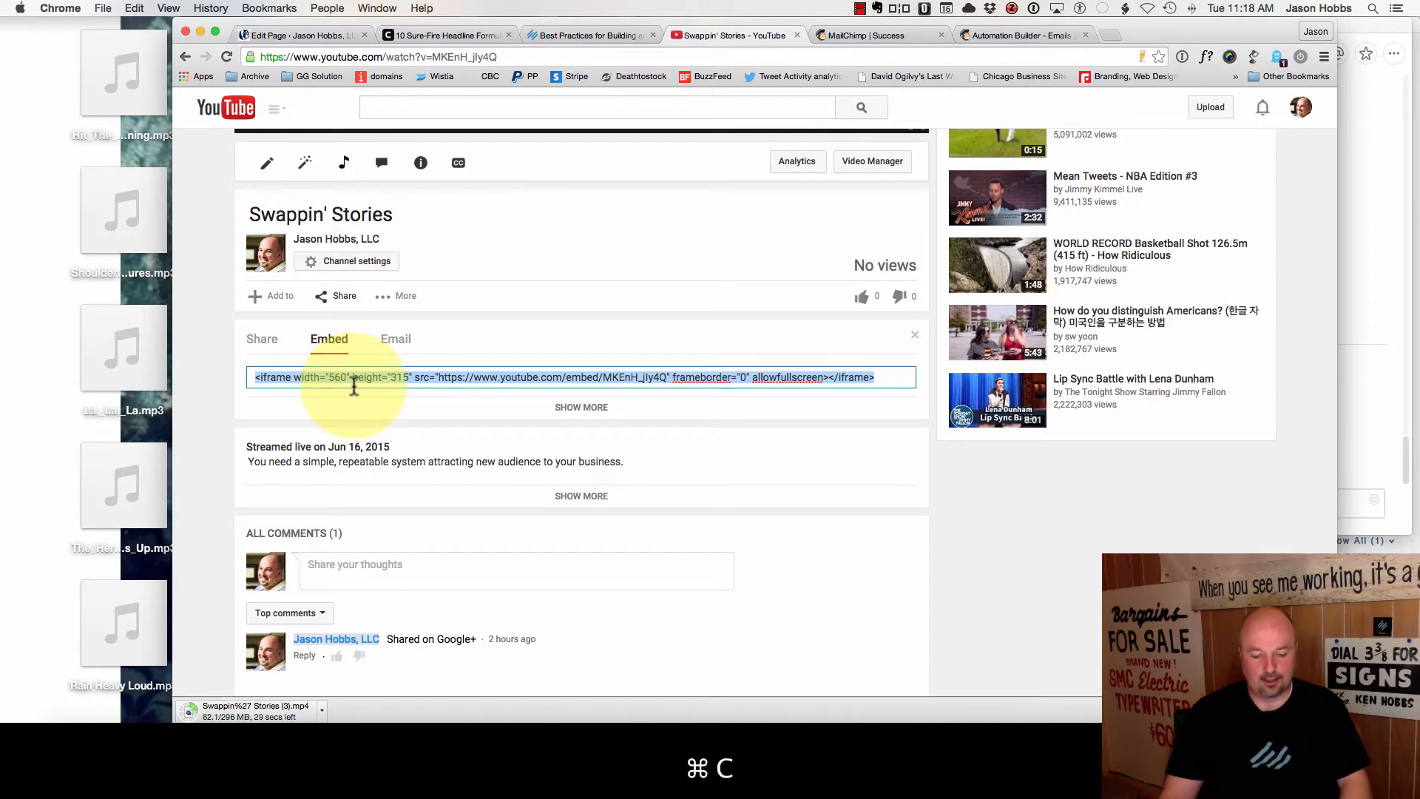
pyautogui.scroll(4, 599, 190)
pyautogui.scroll(3, 603, 192)
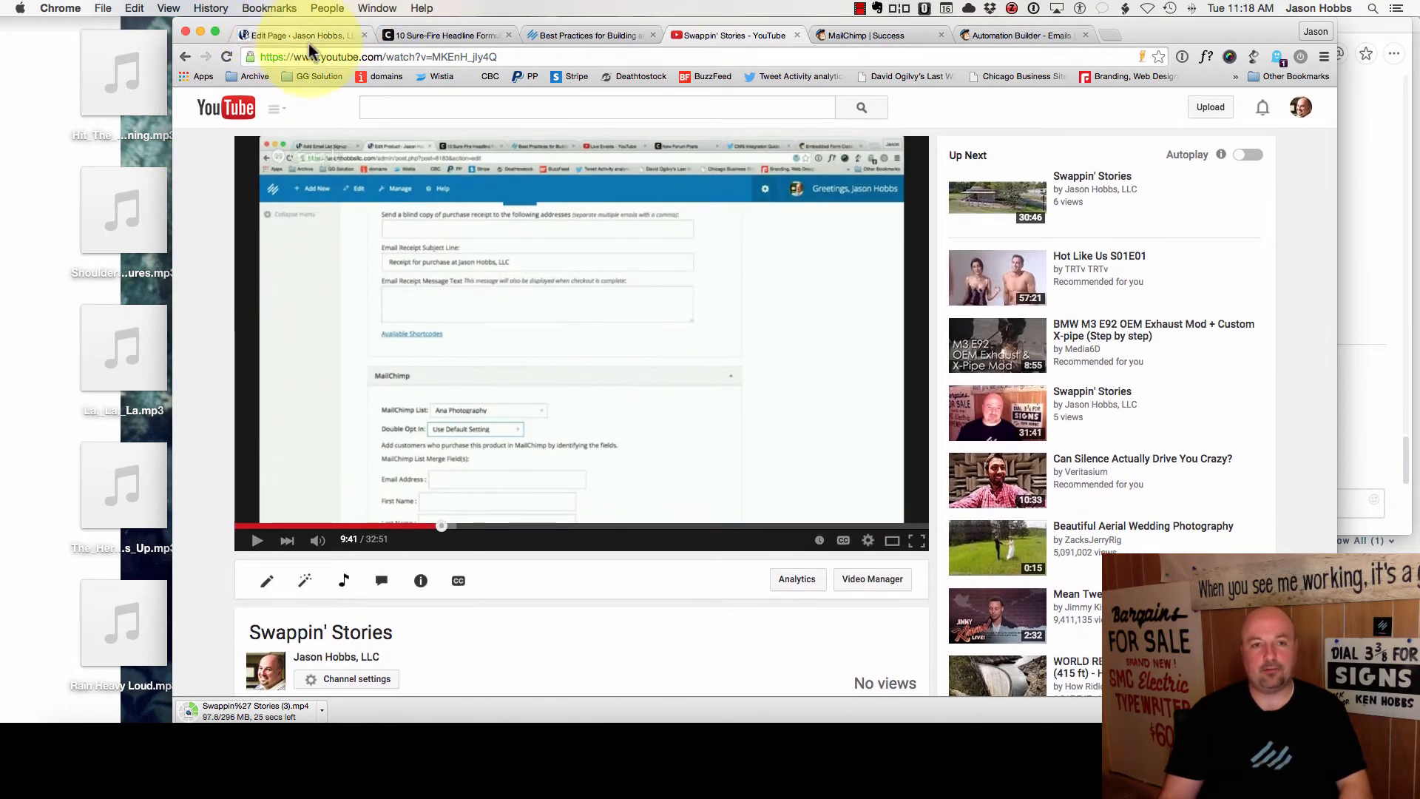
pyautogui.click(300, 36)
# - Paste the embed code below the heading and trim it to the youtube.com/embed URL
pyautogui.click(650, 449)
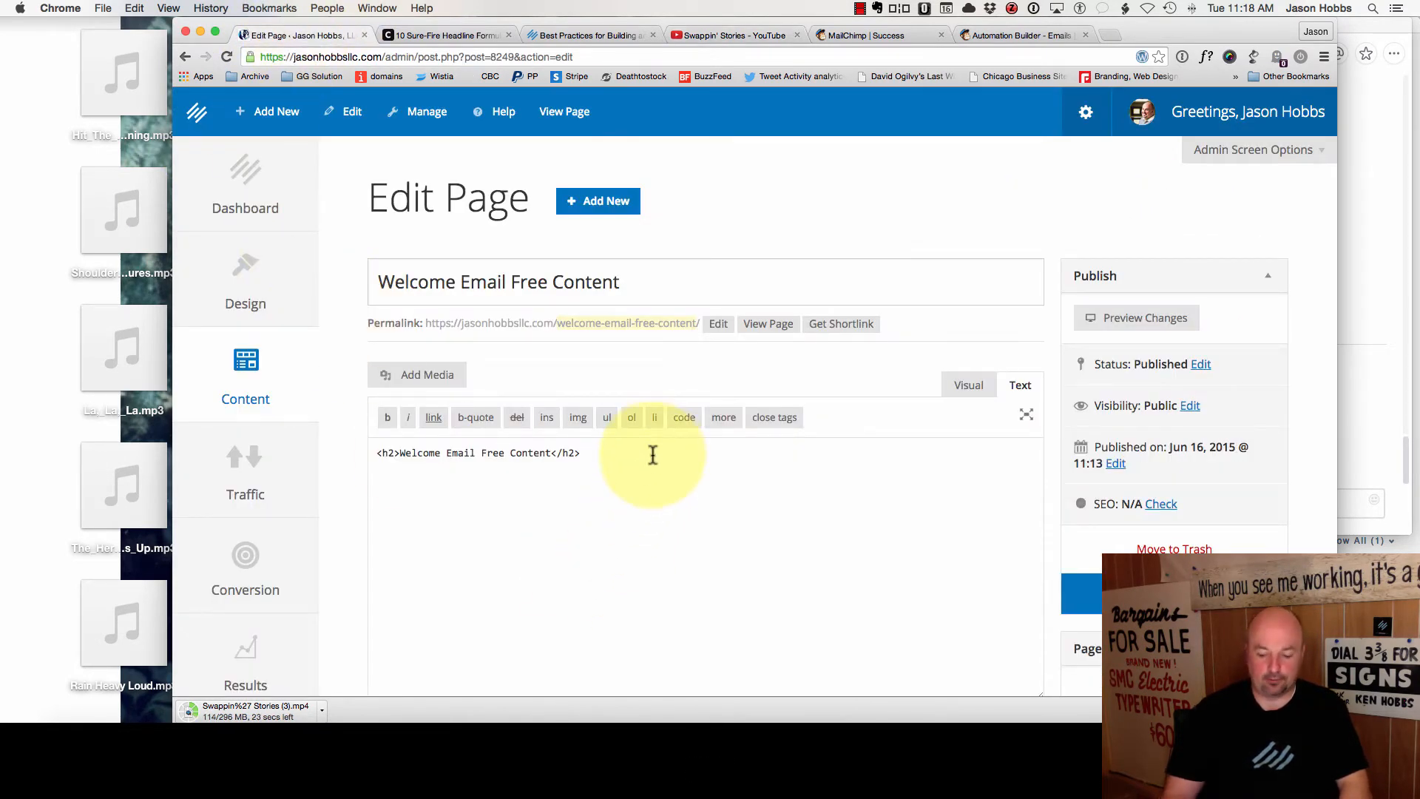
pyautogui.press('Return')
pyautogui.press('Return')
pyautogui.press('super+v')
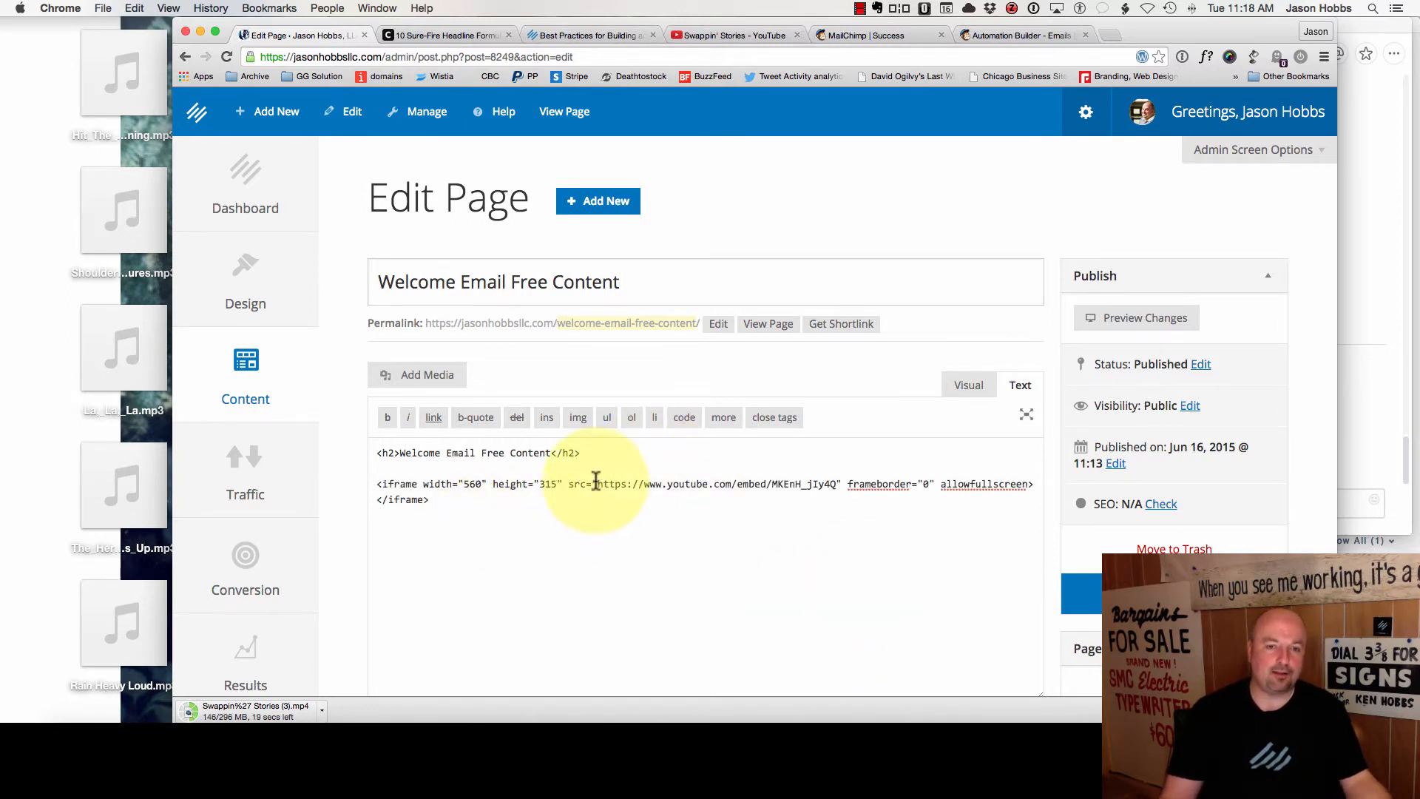
pyautogui.moveTo(598, 486); pyautogui.dragTo(359, 490)
pyautogui.press('BackSpace')
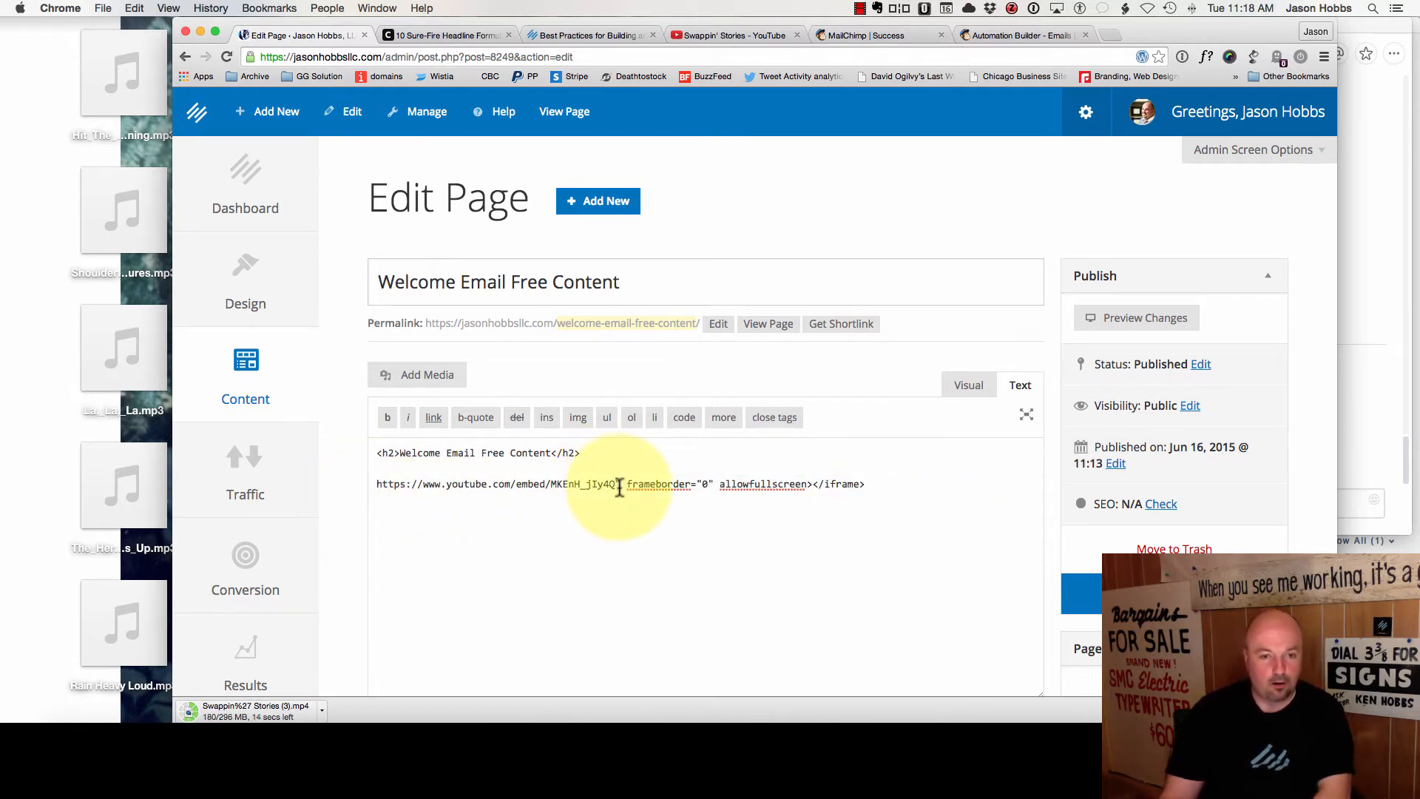
pyautogui.moveTo(617, 484); pyautogui.dragTo(864, 485)
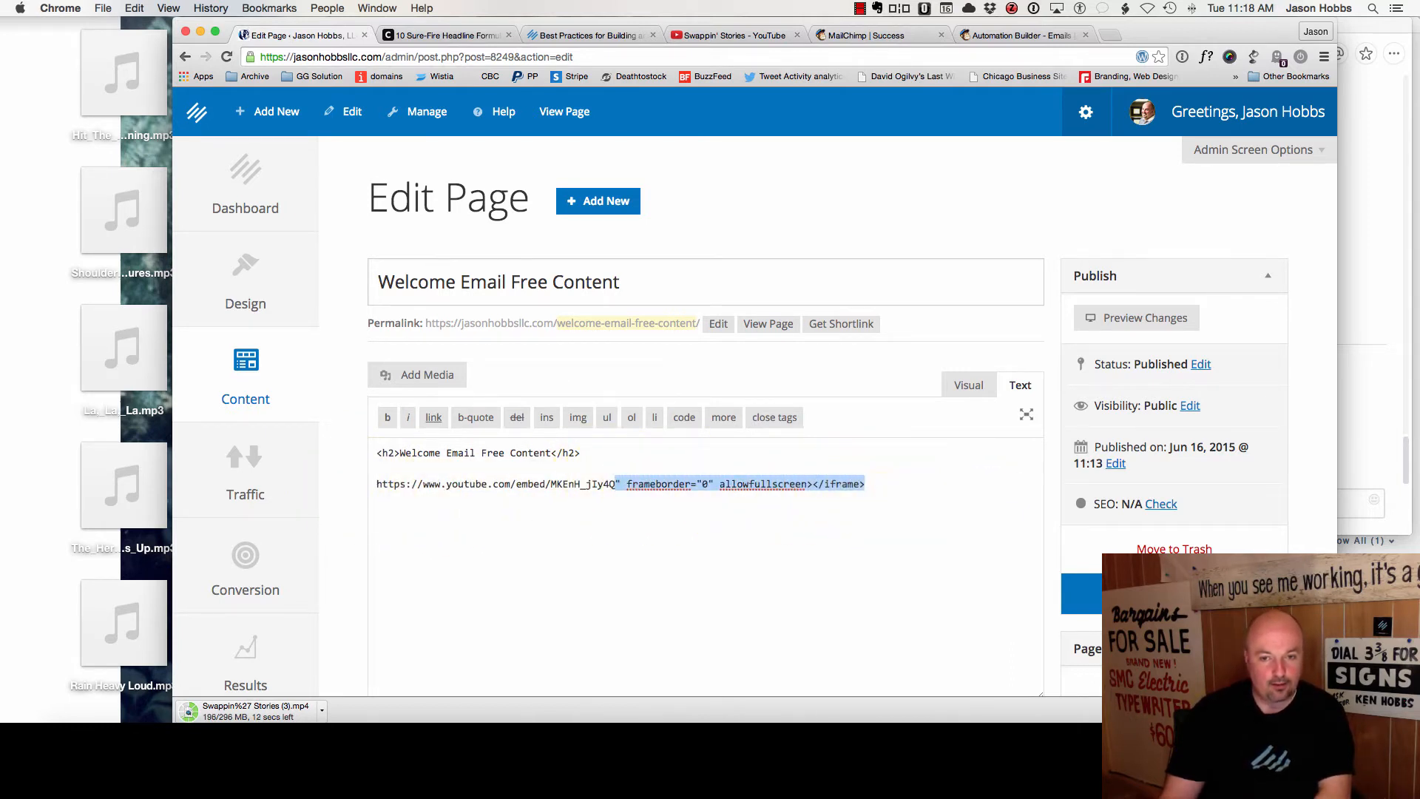
pyautogui.press('BackSpace')
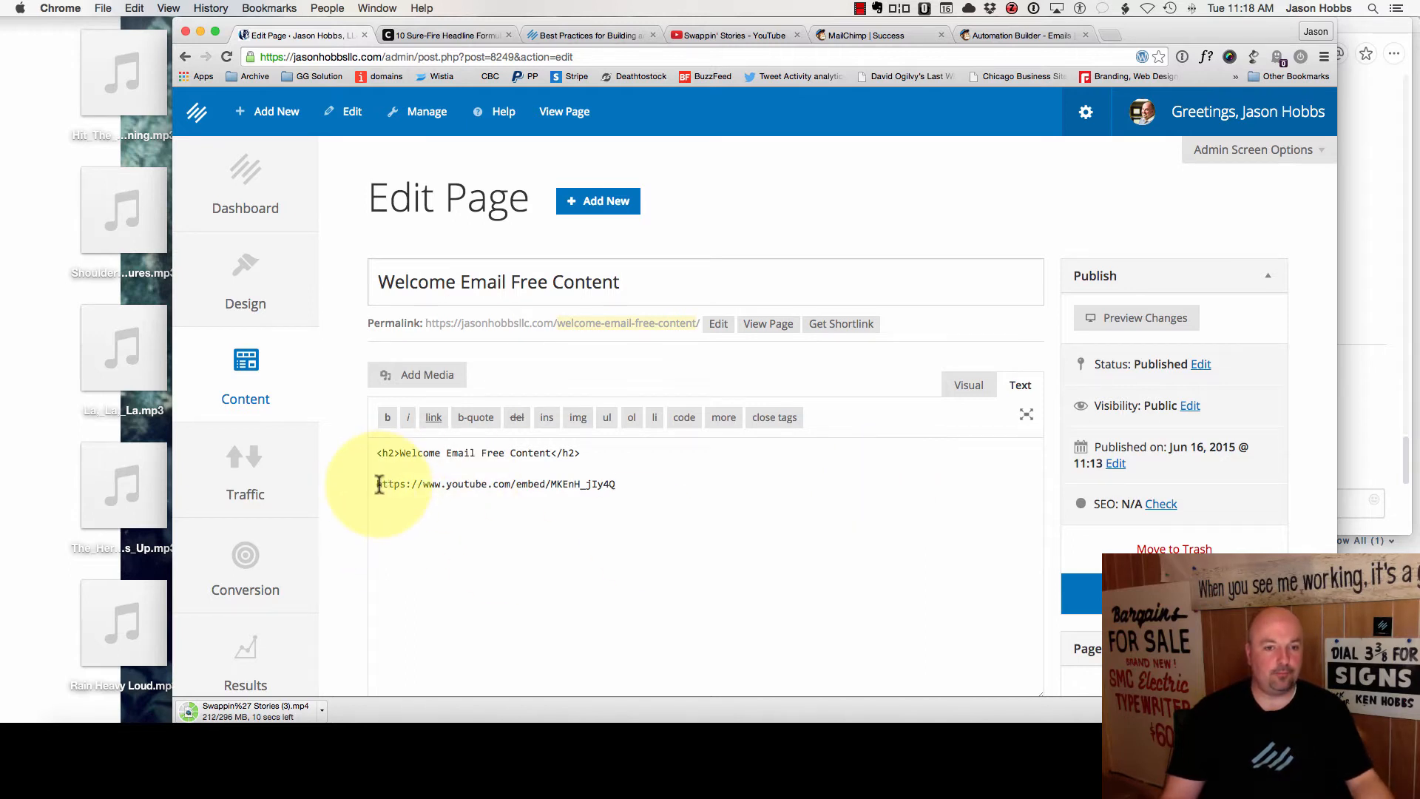
pyautogui.moveTo(376, 484); pyautogui.dragTo(614, 485)
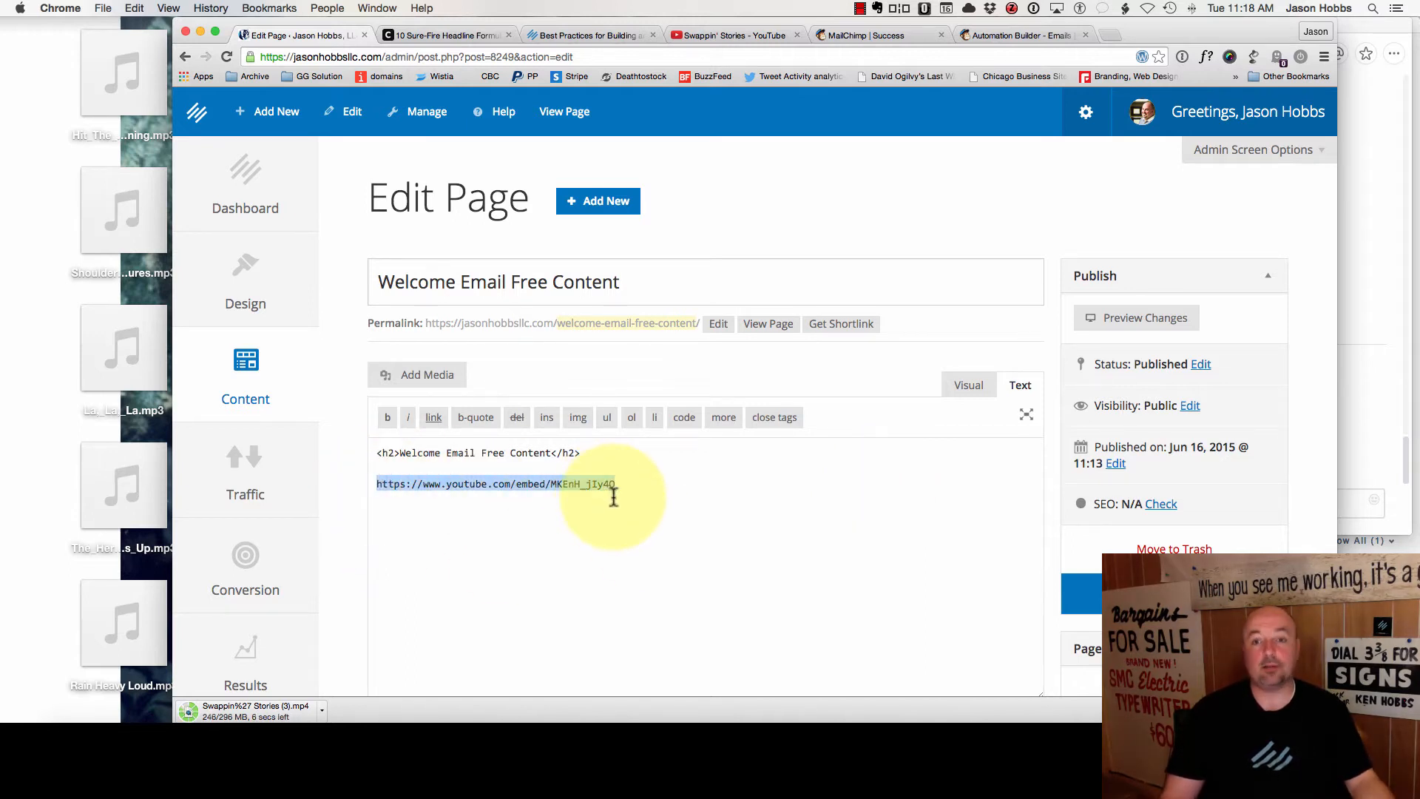
# - Restore the blank line between heading and URL, then update the page
pyautogui.click(950, 497)
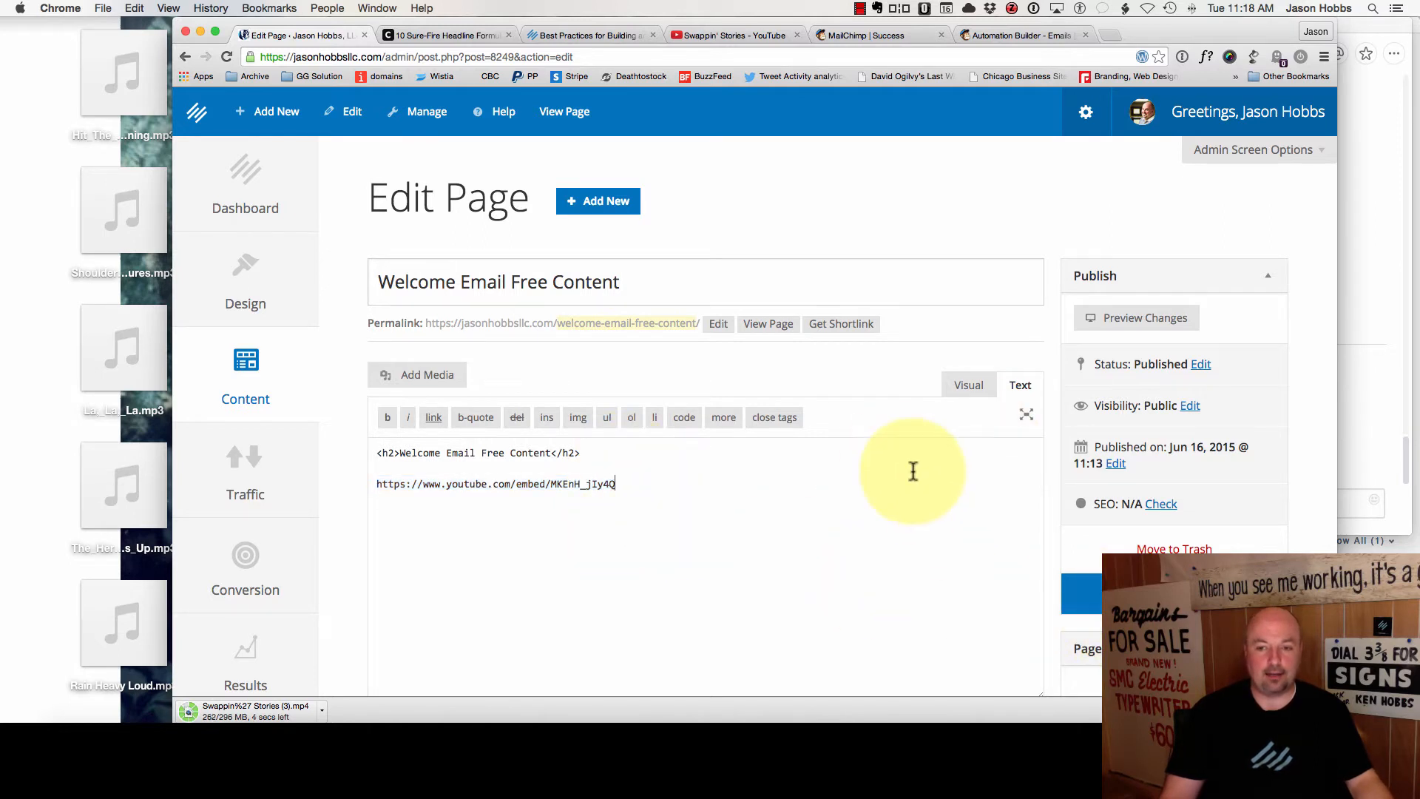
pyautogui.click(1024, 388)
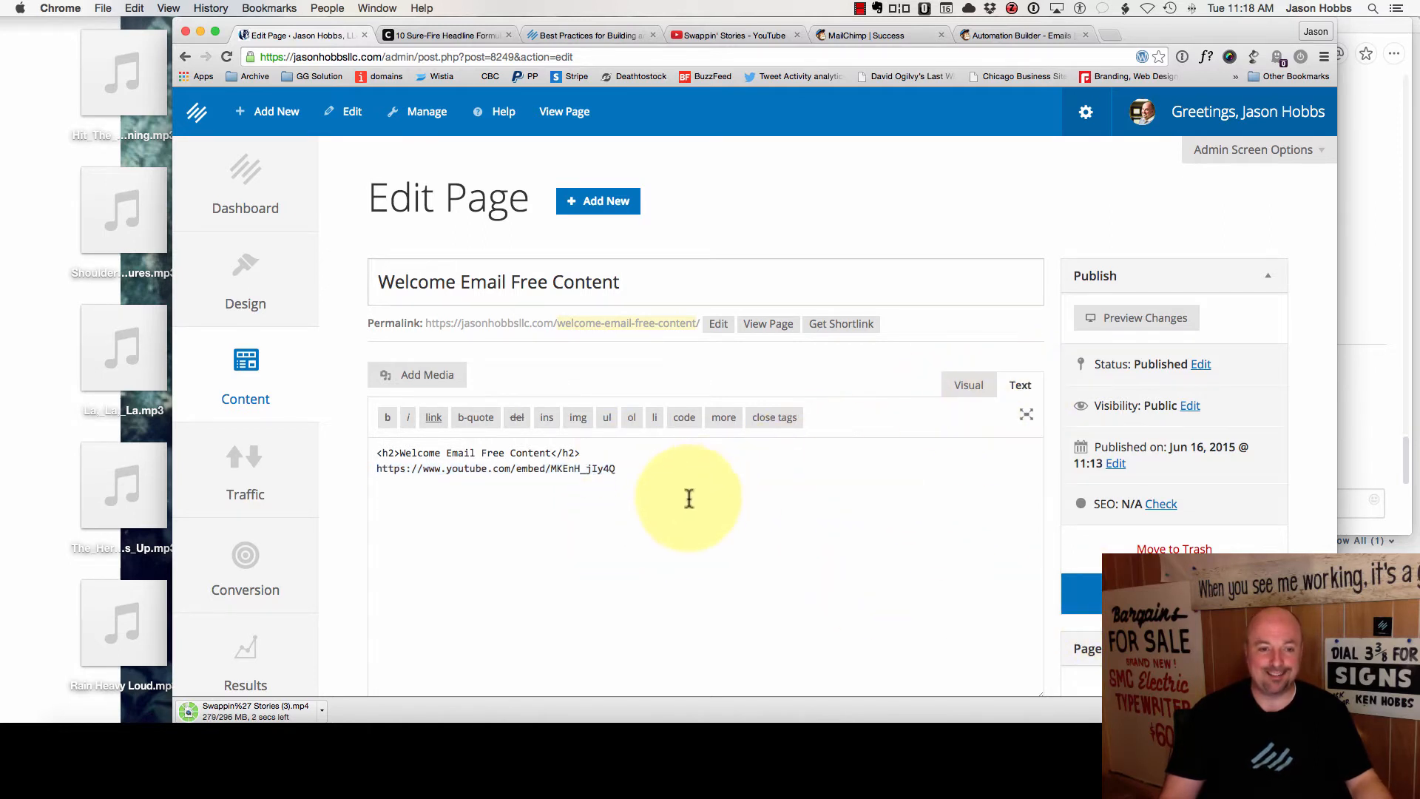
pyautogui.click(588, 453)
pyautogui.press('Return')
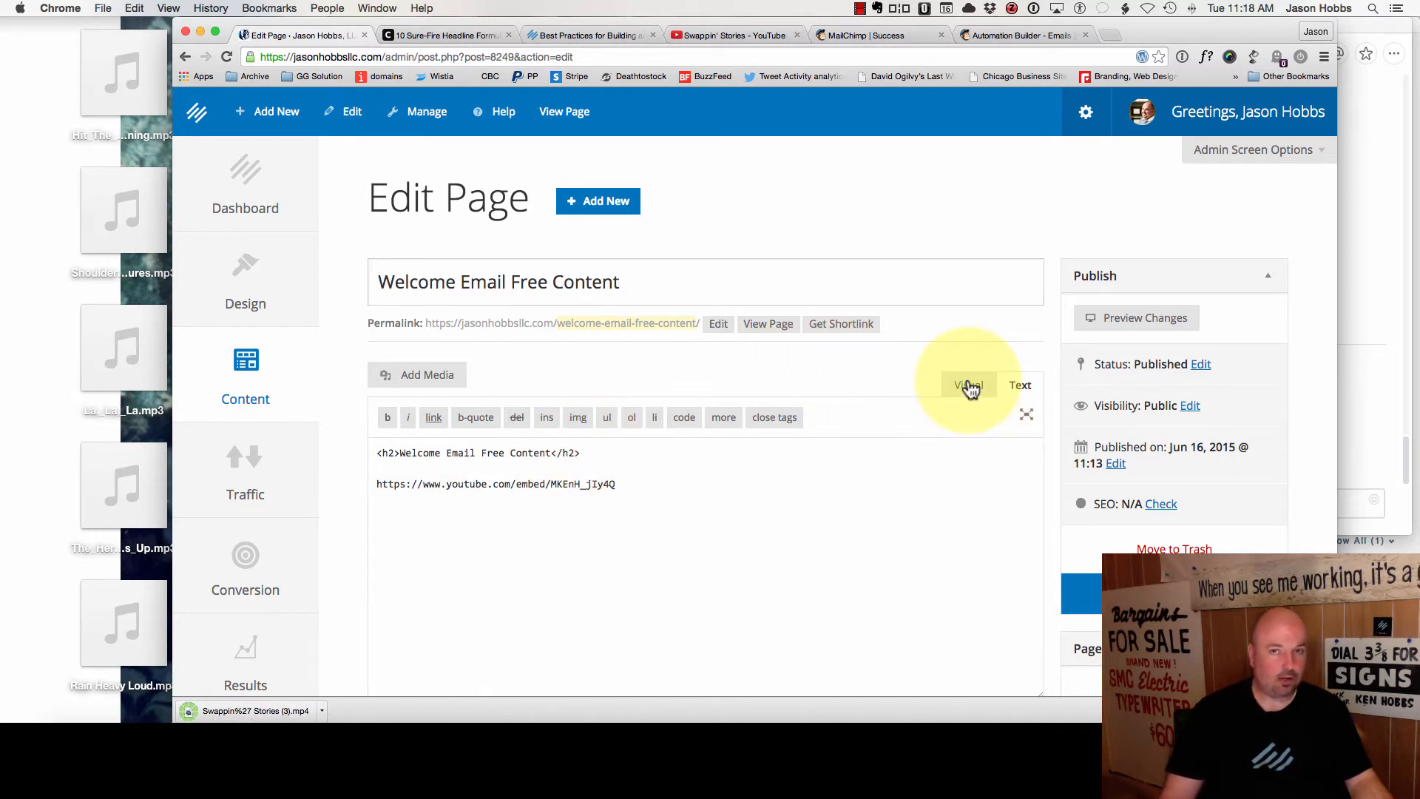
pyautogui.click(1121, 588)
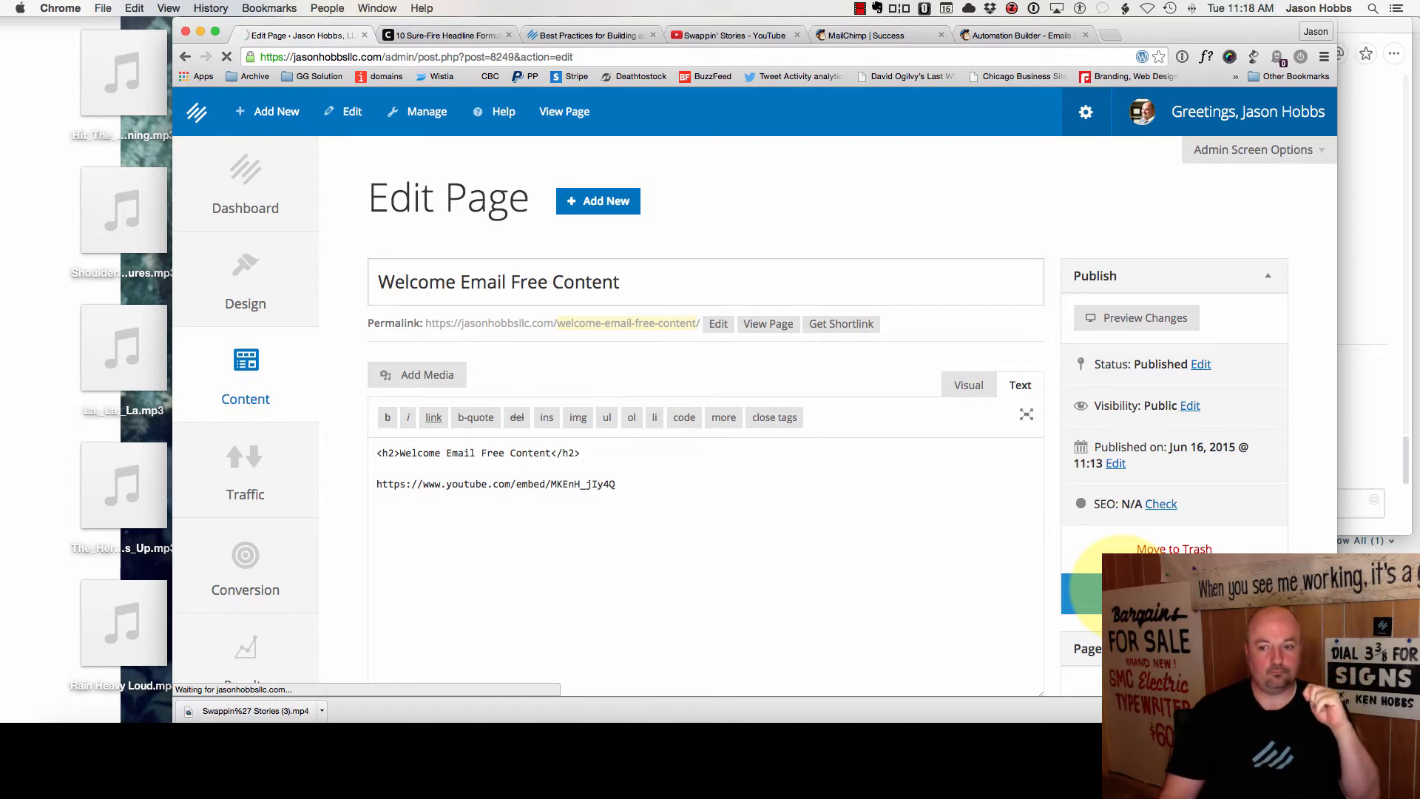
pyautogui.click(773, 380)
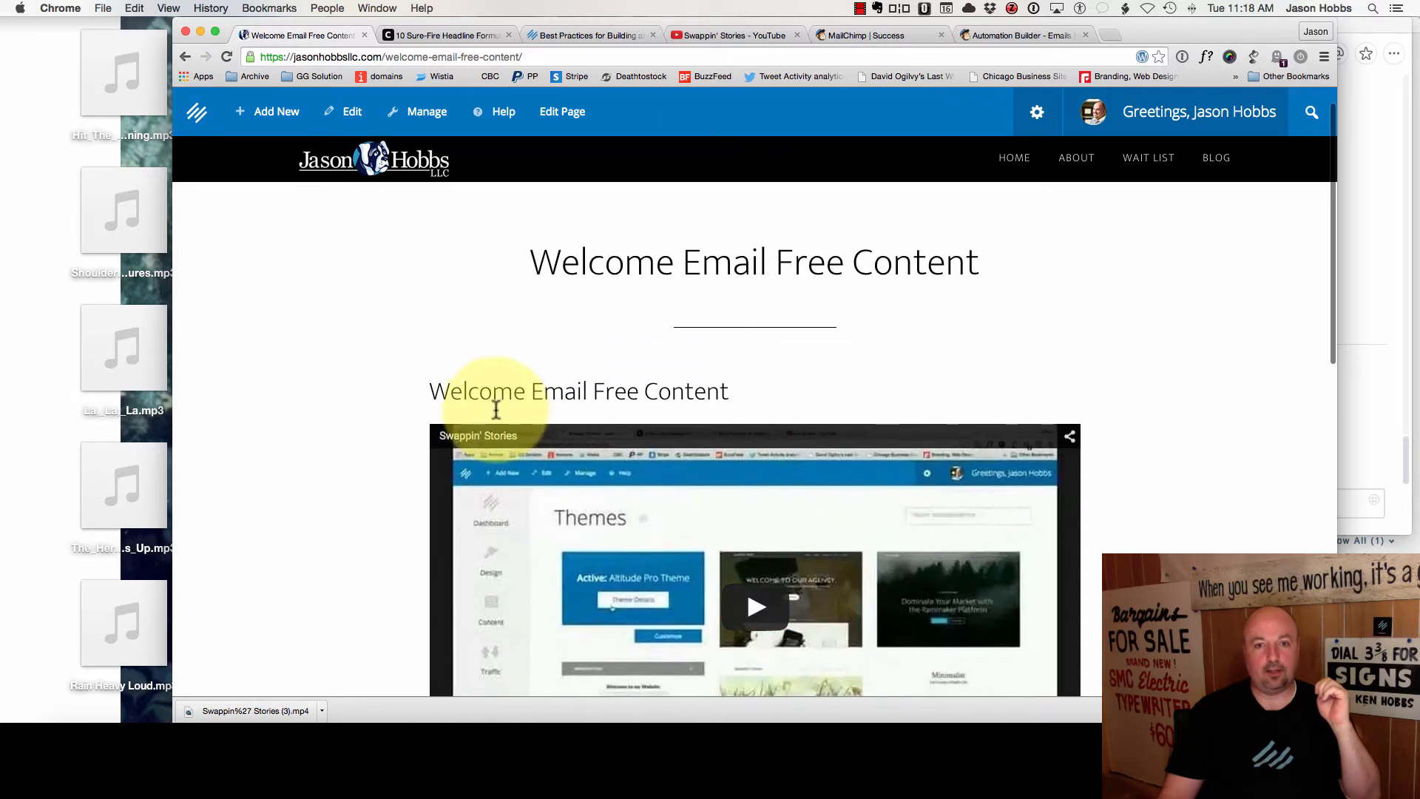
pyautogui.scroll(-2, 740, 429)
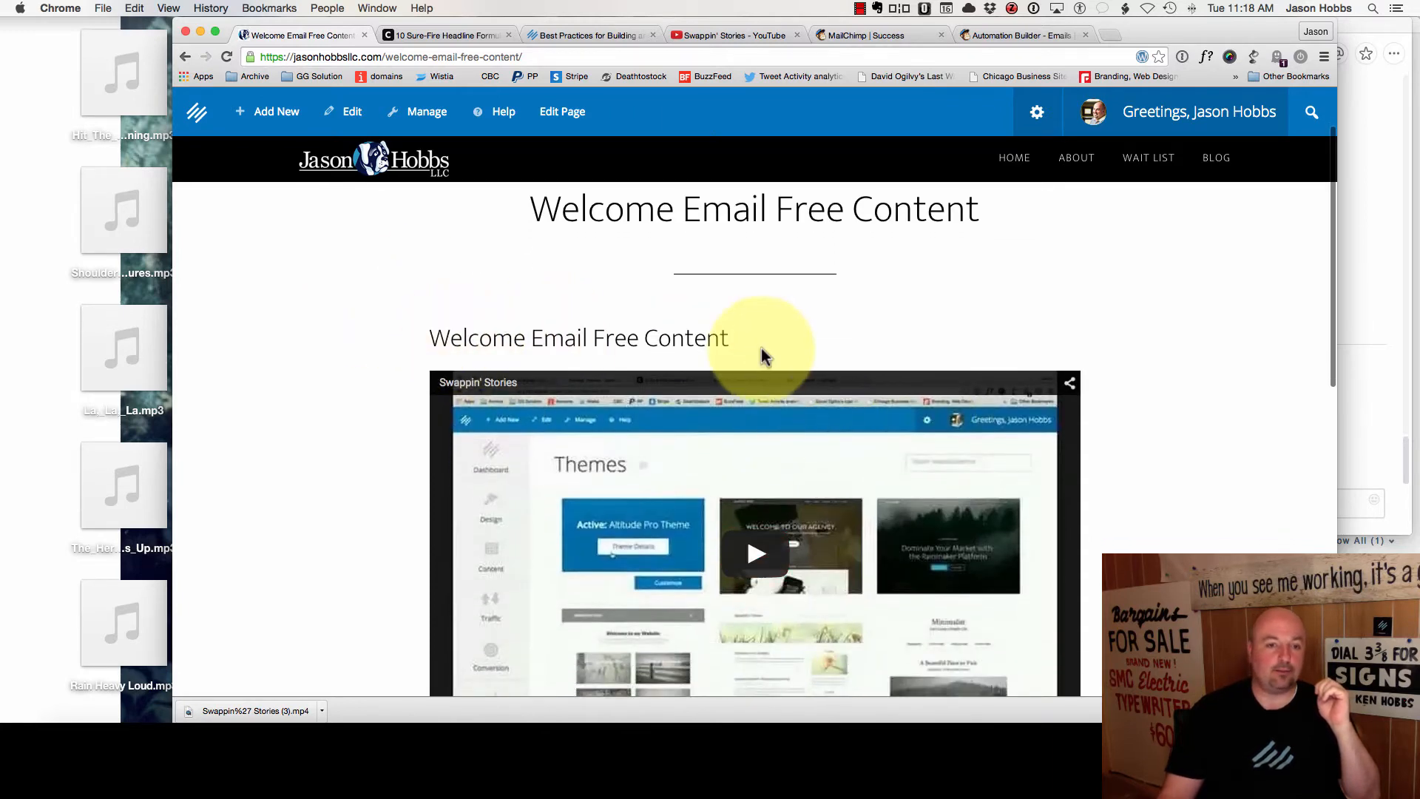
pyautogui.scroll(-5, 742, 362)
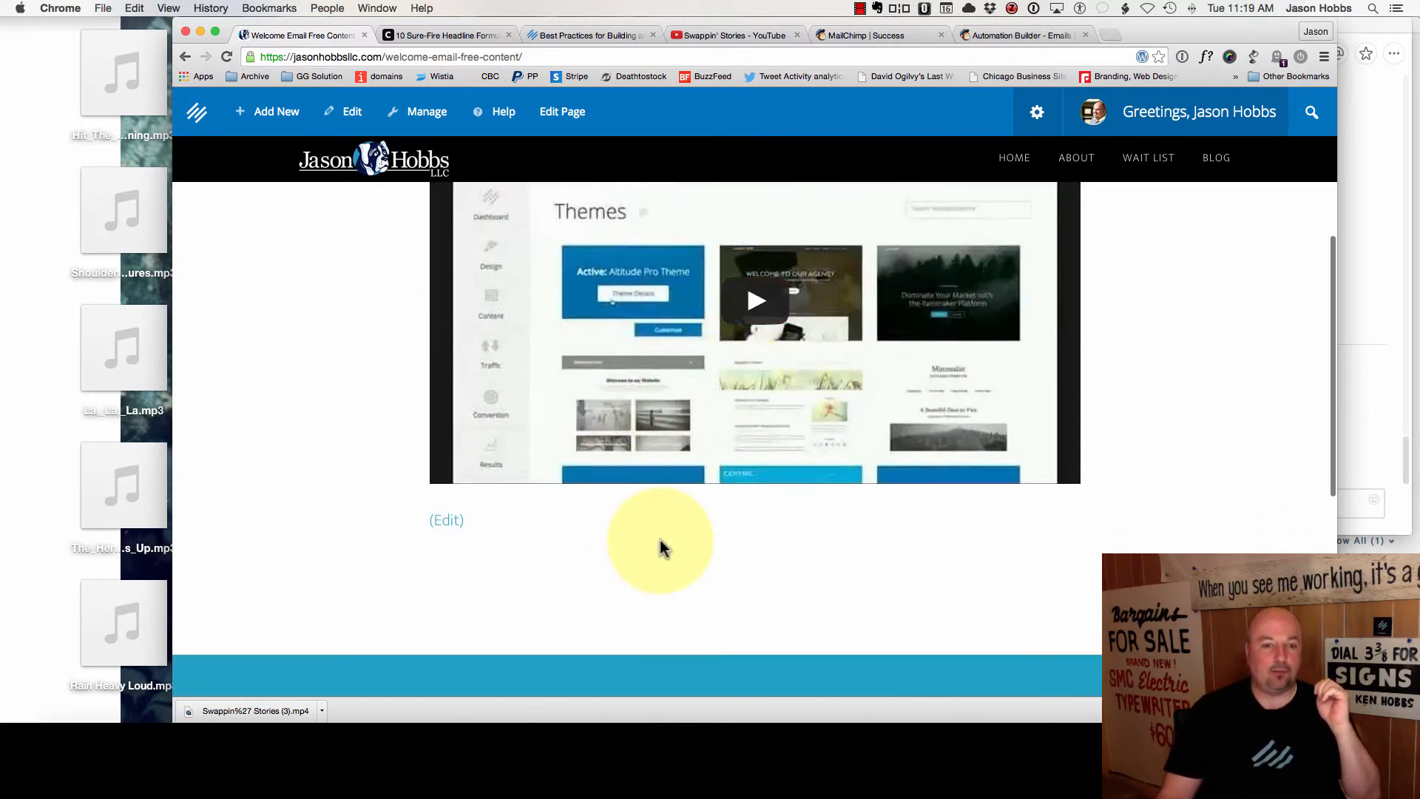
pyautogui.click(444, 521)
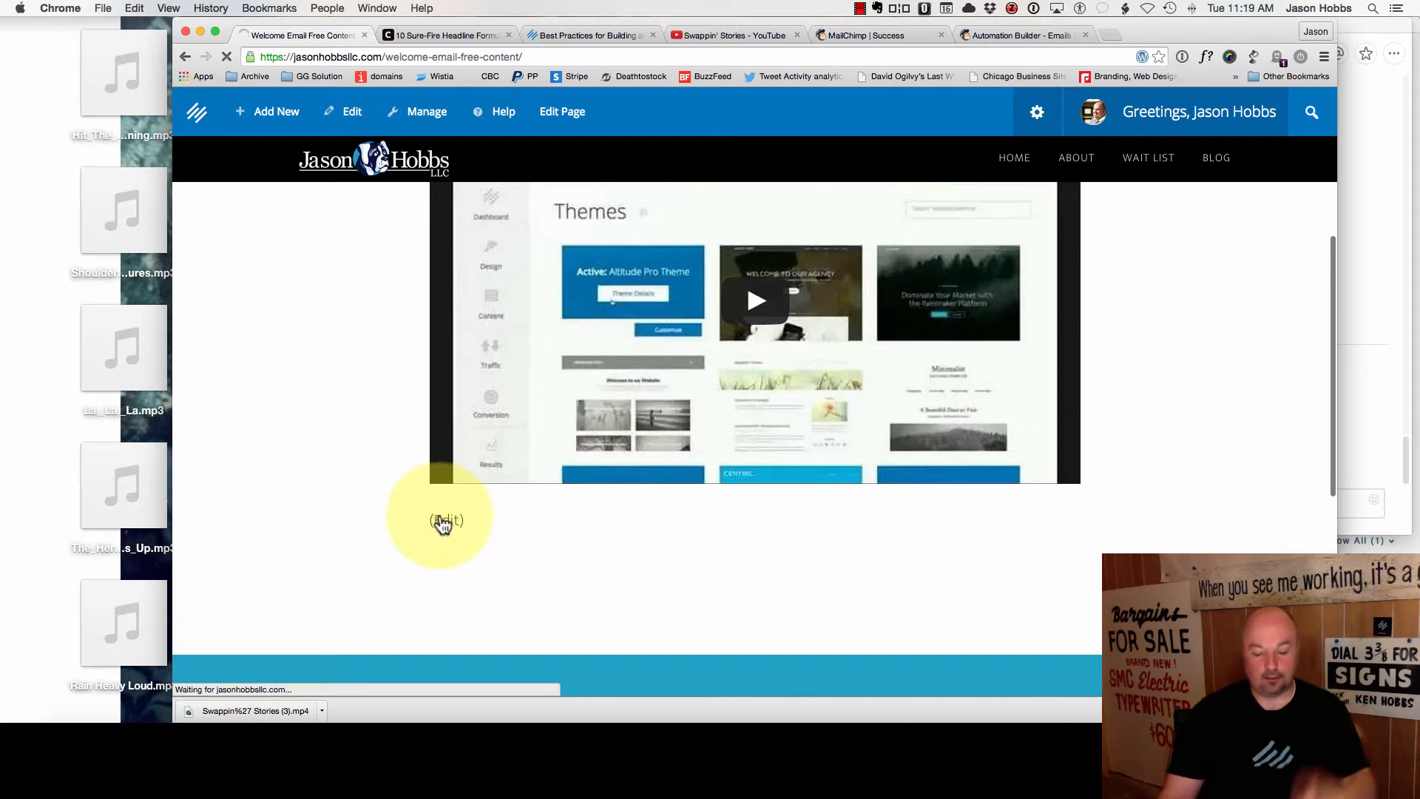
pyautogui.click(683, 514)
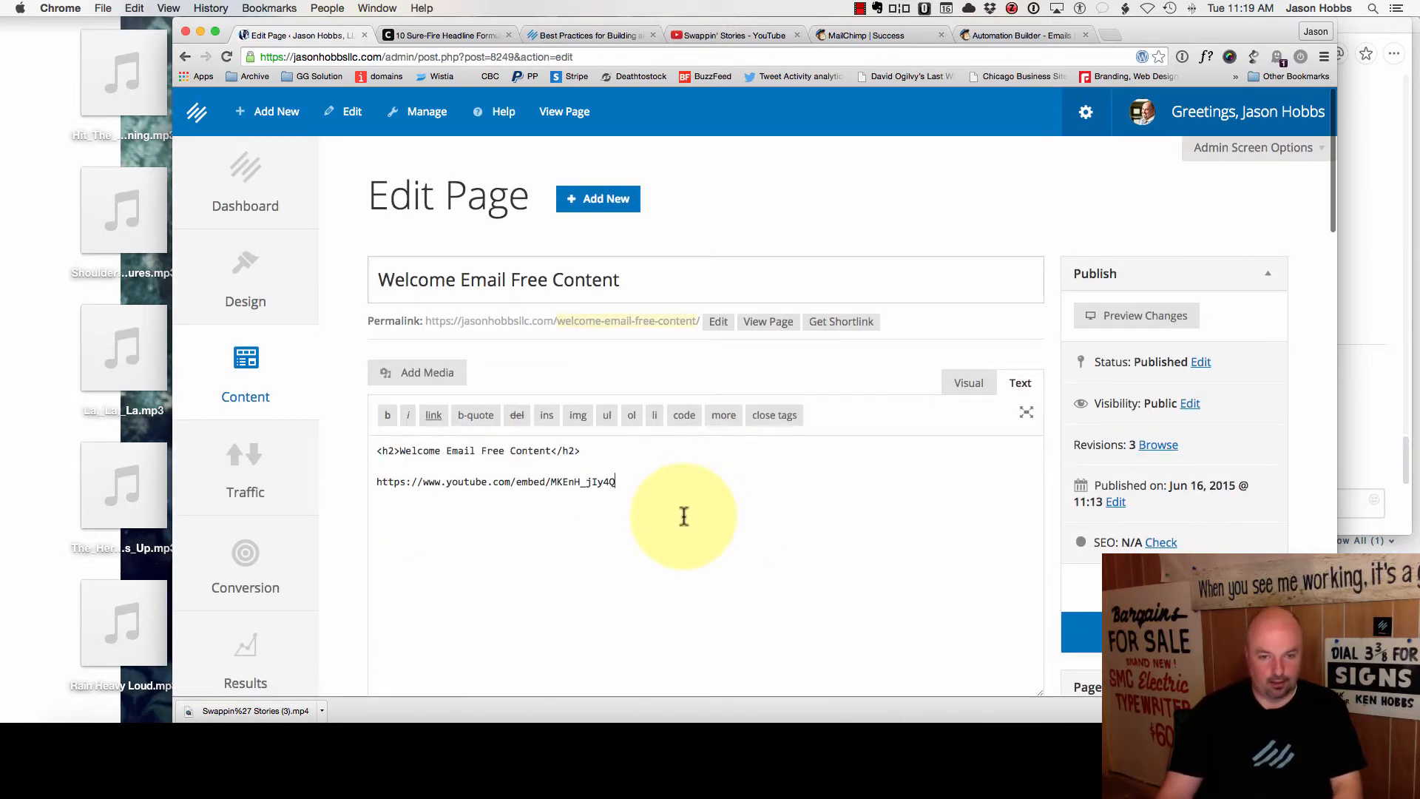
# - Add <div class="clearfix"> and <div class="one-half first"> lines below the YouTube URL
pyautogui.press('Return')
pyautogui.write('<div class="clearfix">')
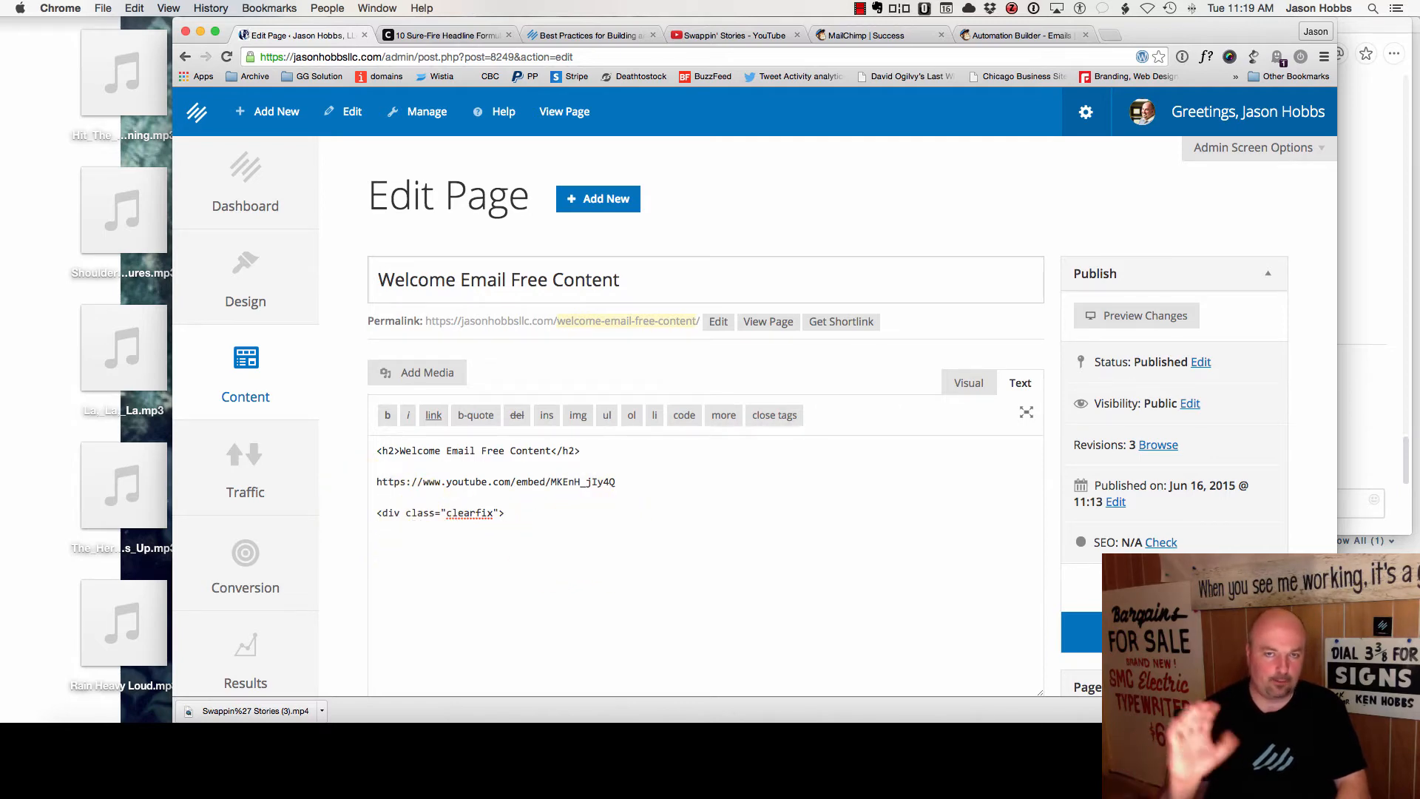
pyautogui.press('Return')
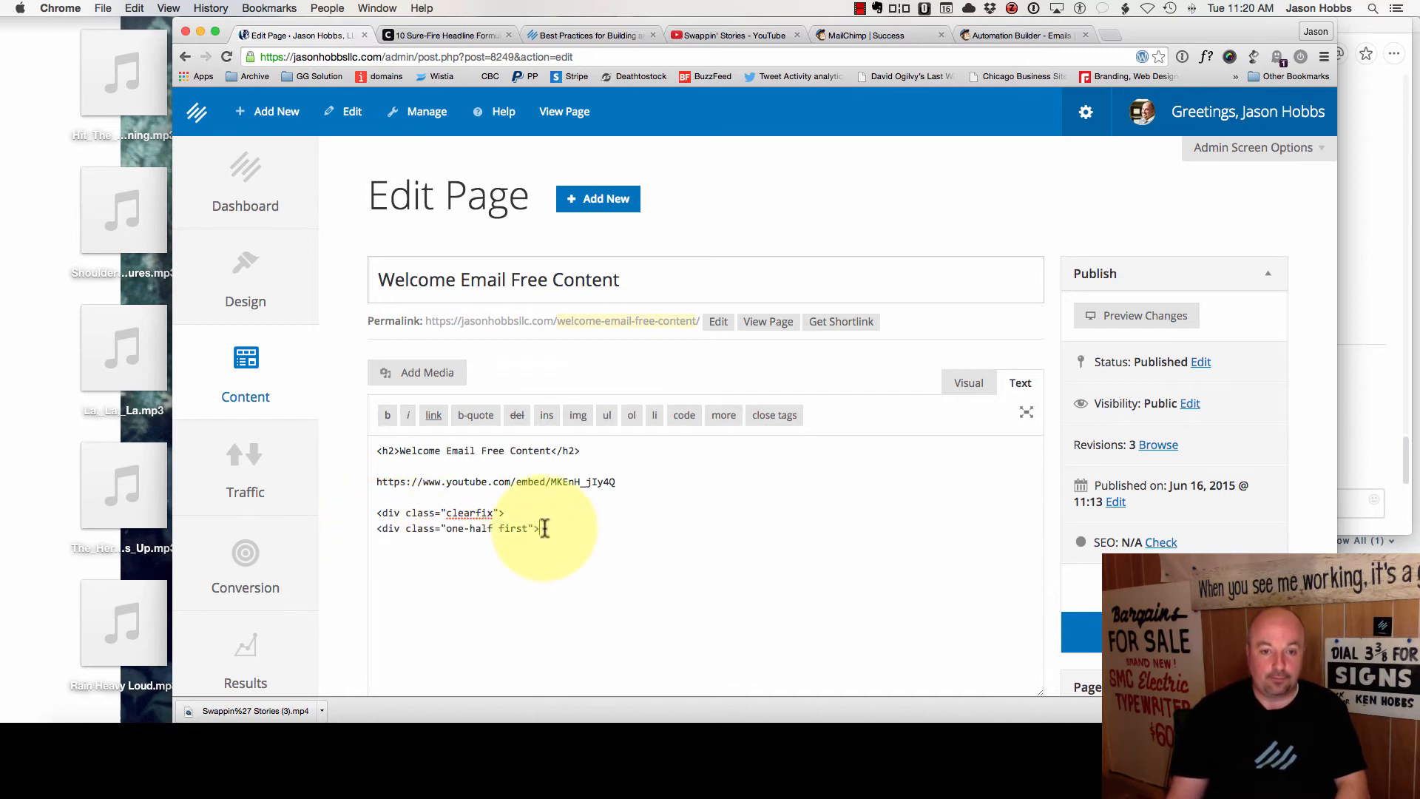
pyautogui.press('Return')
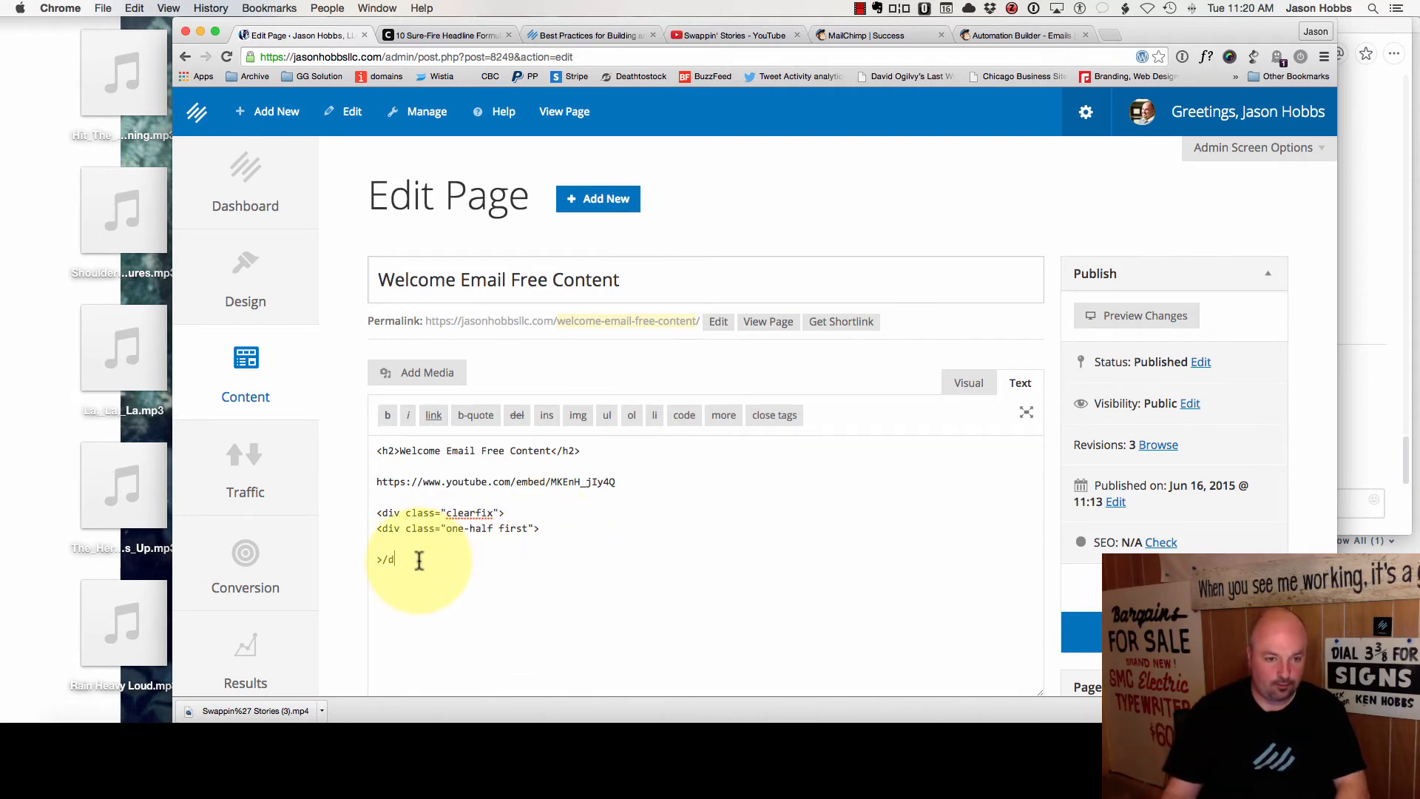
# - Fix the last line and finish the second one-half column div markup
pyautogui.press('BackSpace')
pyautogui.write('<div class=')
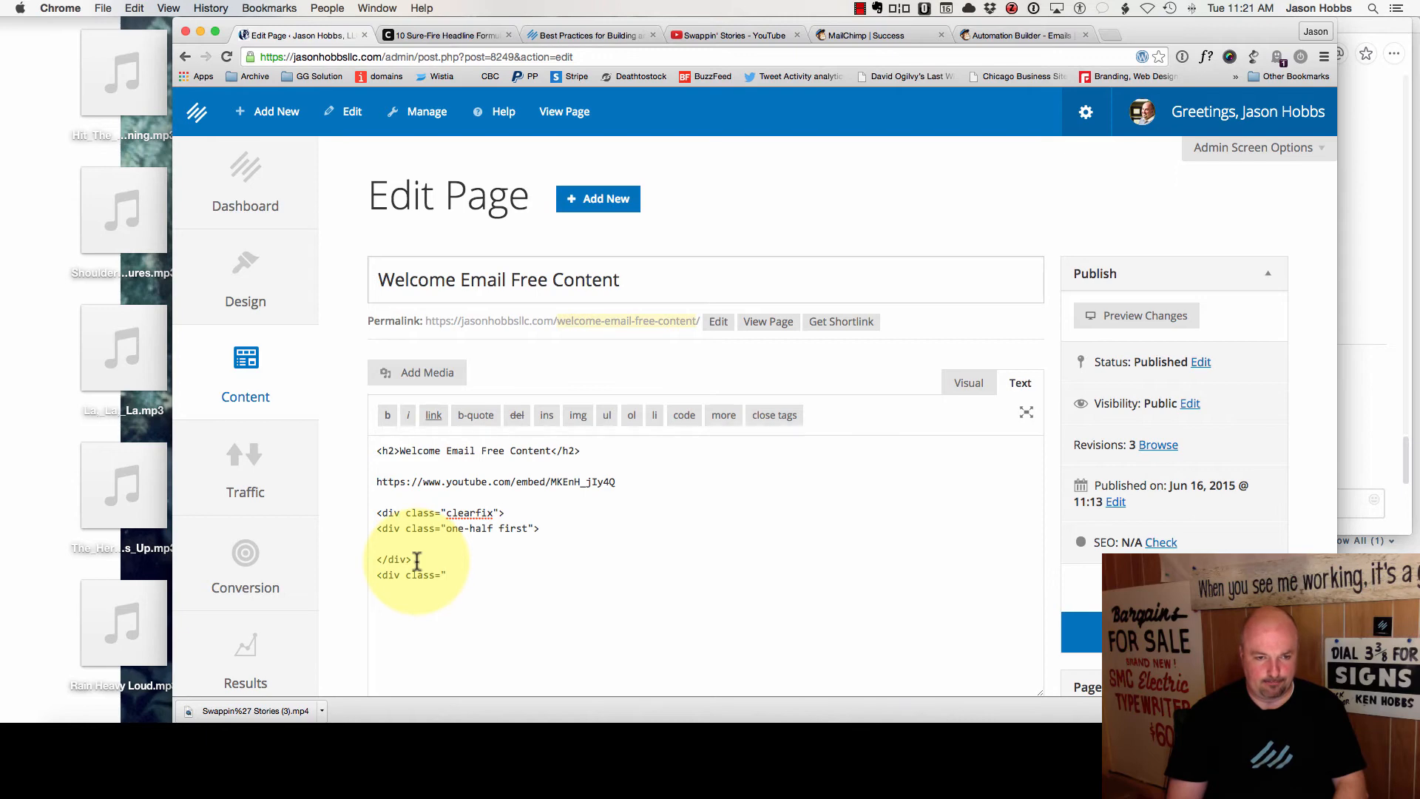
pyautogui.write('one-half')
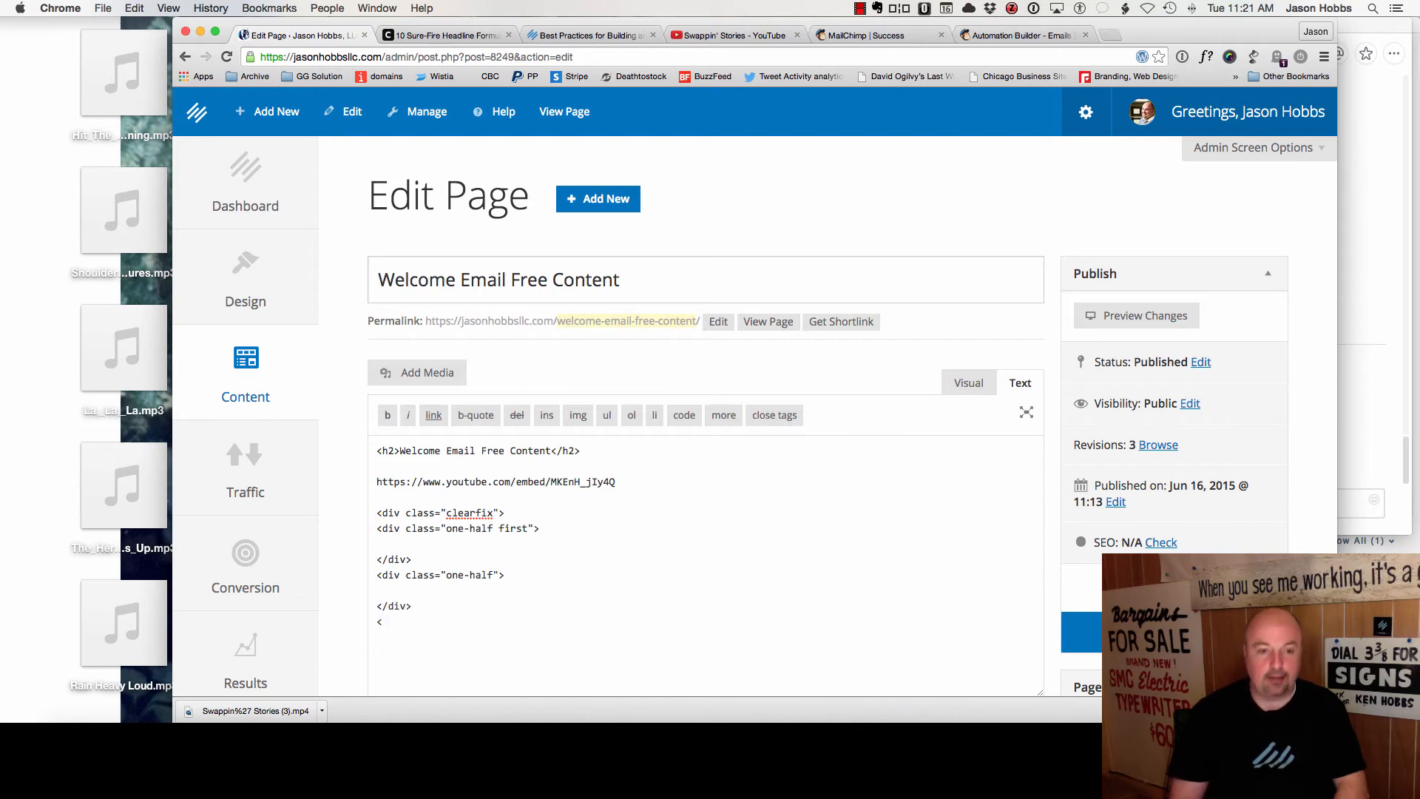
pyautogui.write('>')
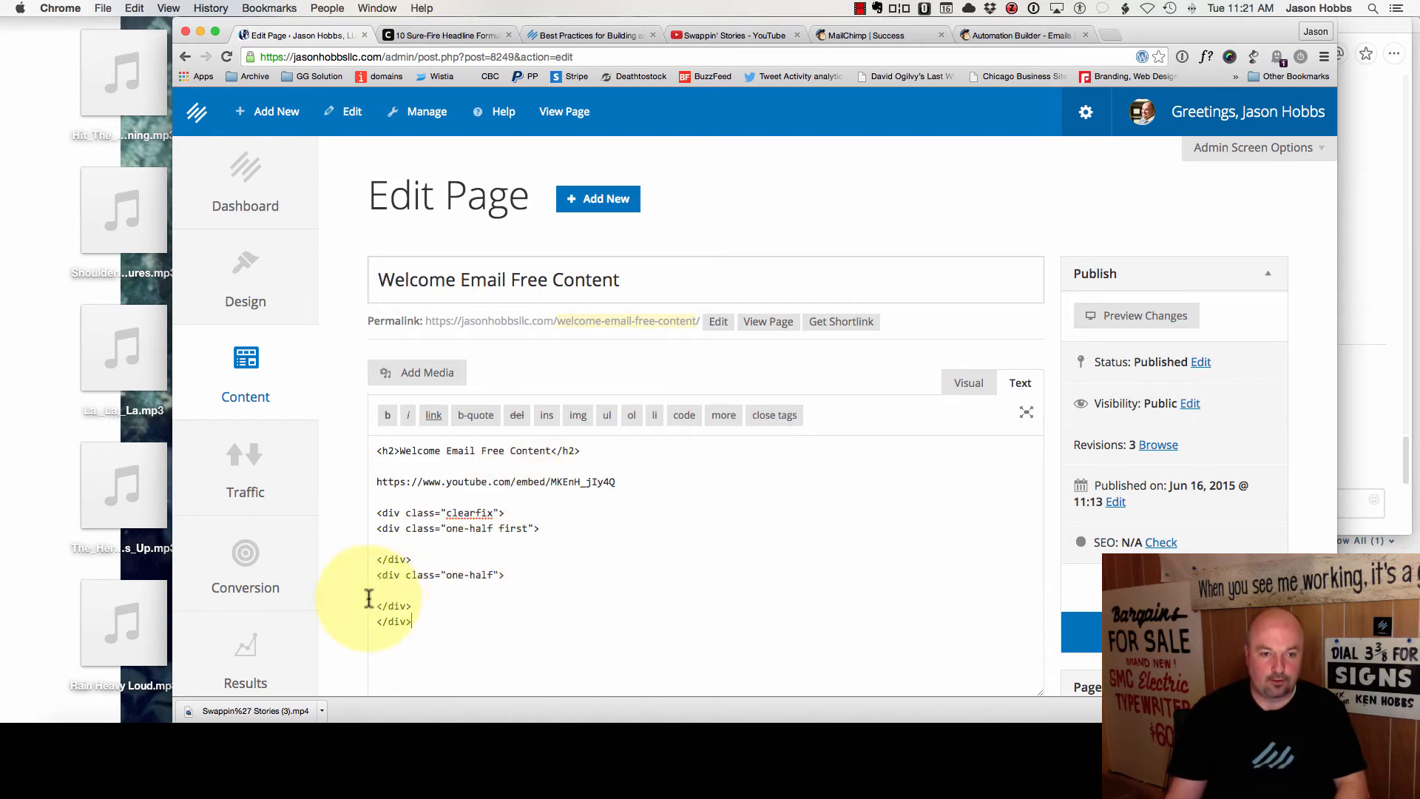
pyautogui.moveTo(375, 607); pyautogui.dragTo(368, 578)
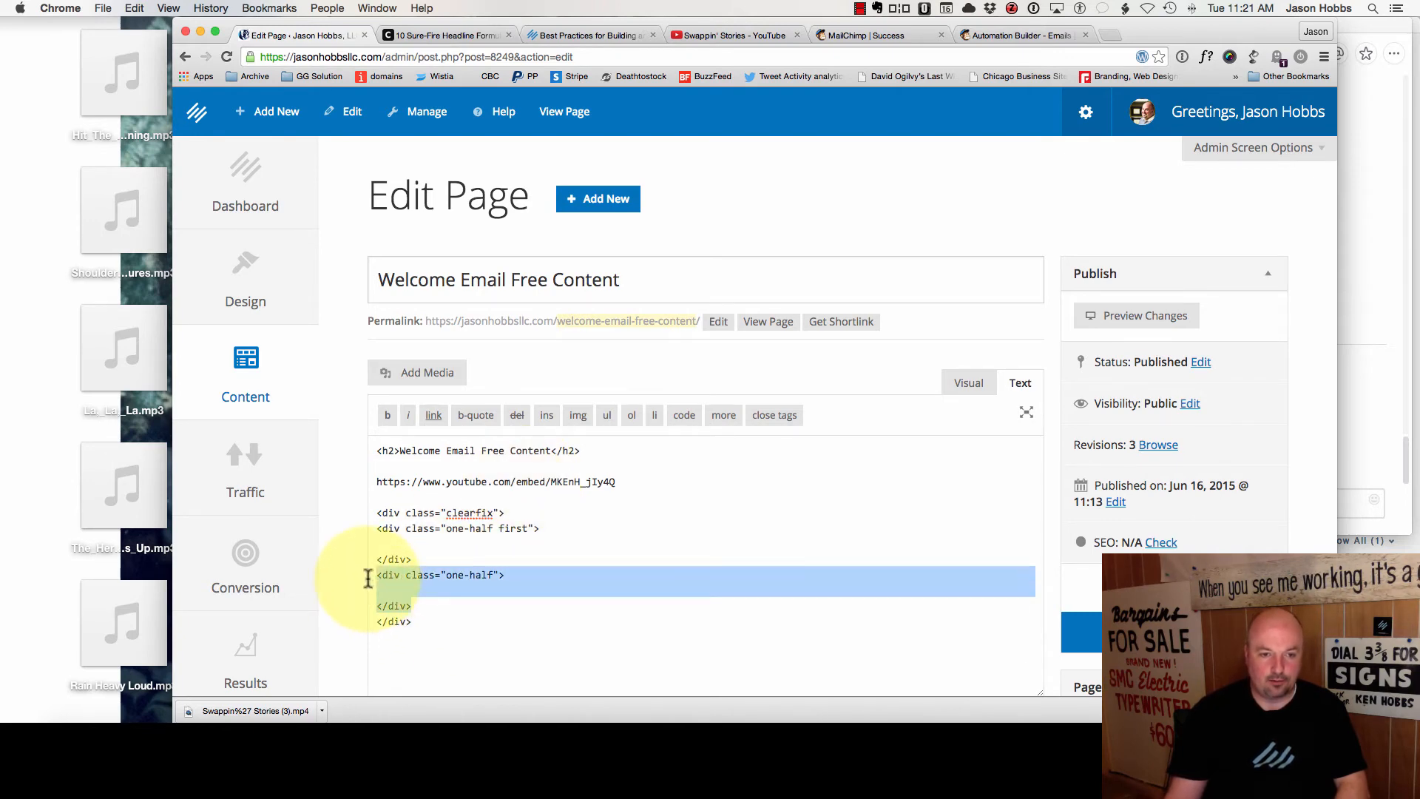
pyautogui.click(405, 616)
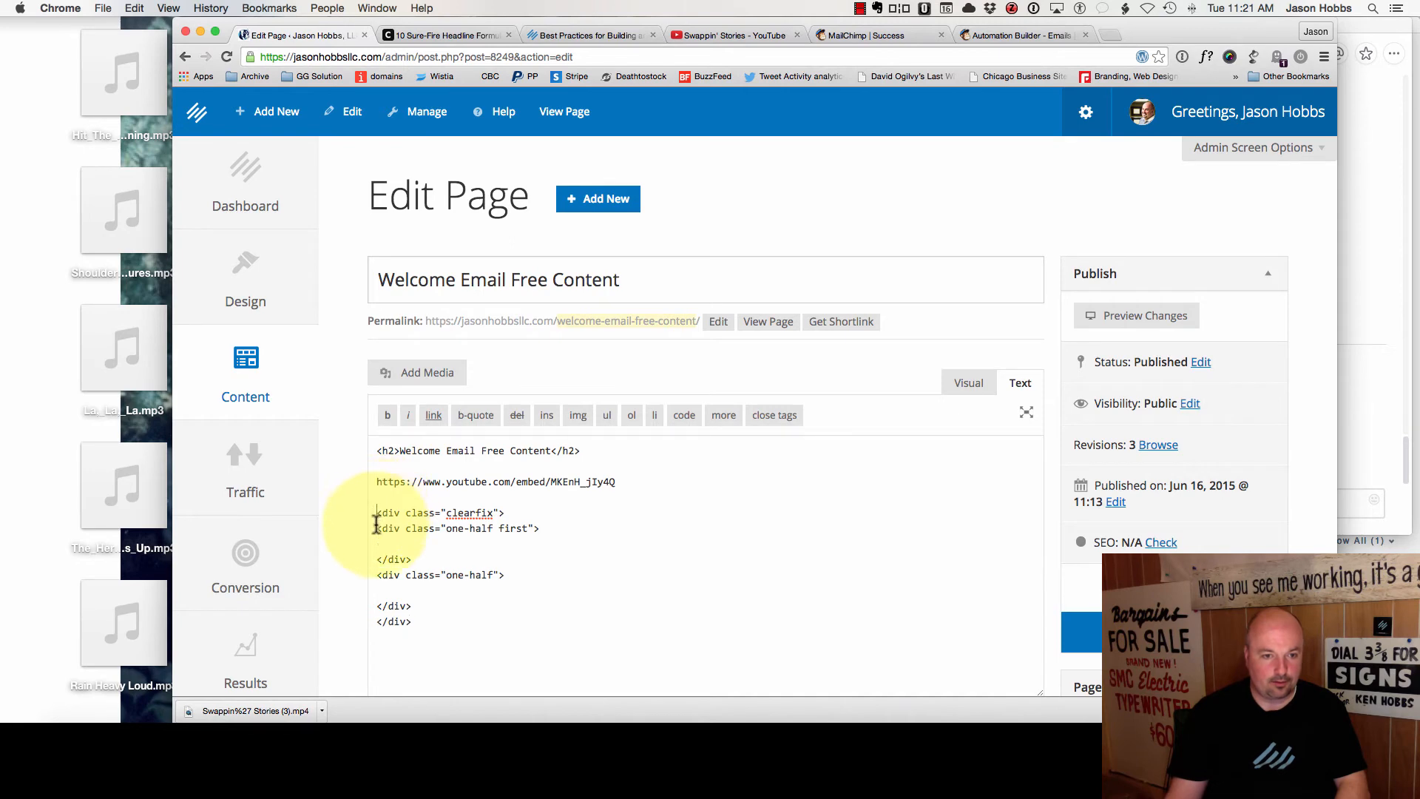
pyautogui.moveTo(375, 513); pyautogui.dragTo(371, 659)
pyautogui.click(522, 548)
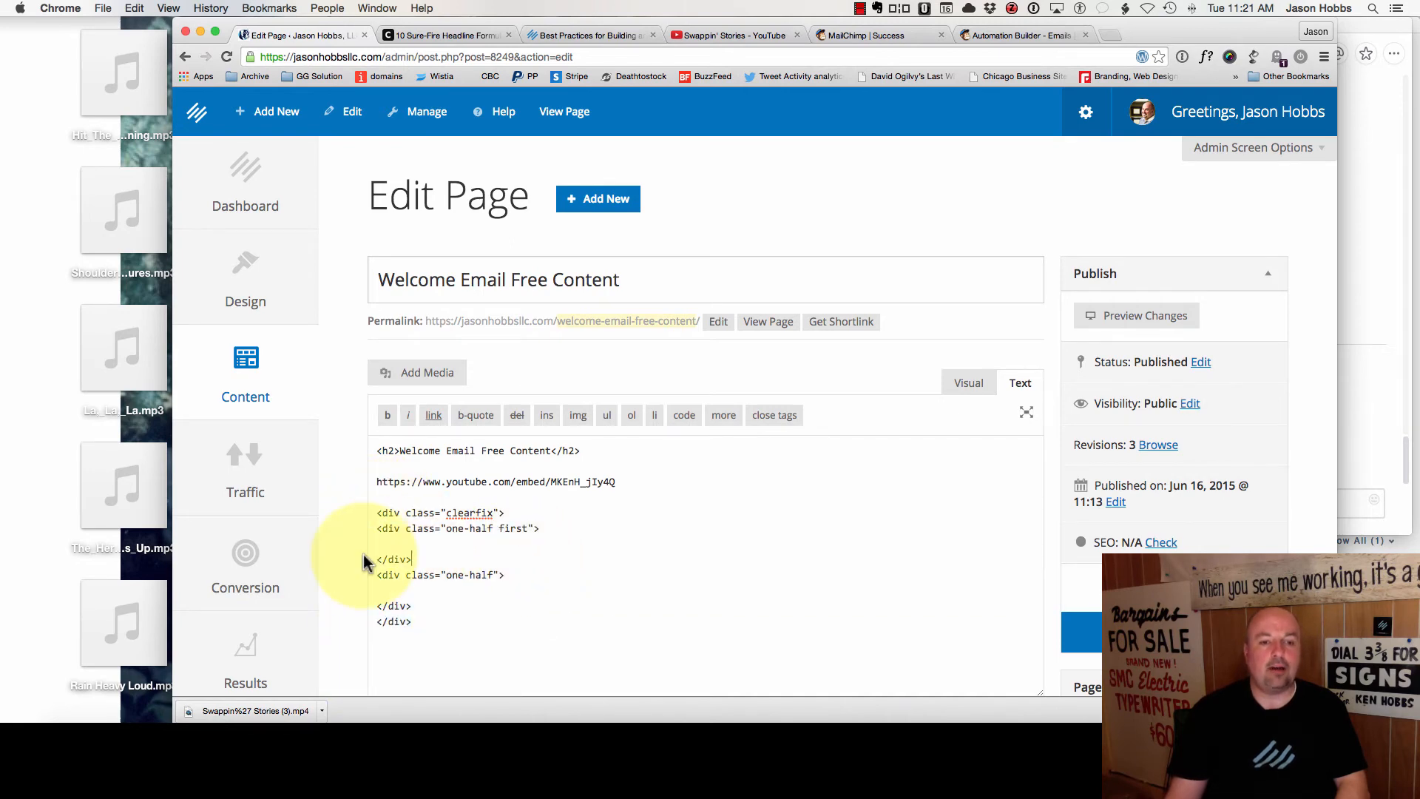
# - Copy the 'Welcome Email Free Content' h2 into both columns and update the page
pyautogui.moveTo(580, 453); pyautogui.dragTo(358, 449)
pyautogui.press('super+c')
pyautogui.click(402, 544)
pyautogui.press('super+v')
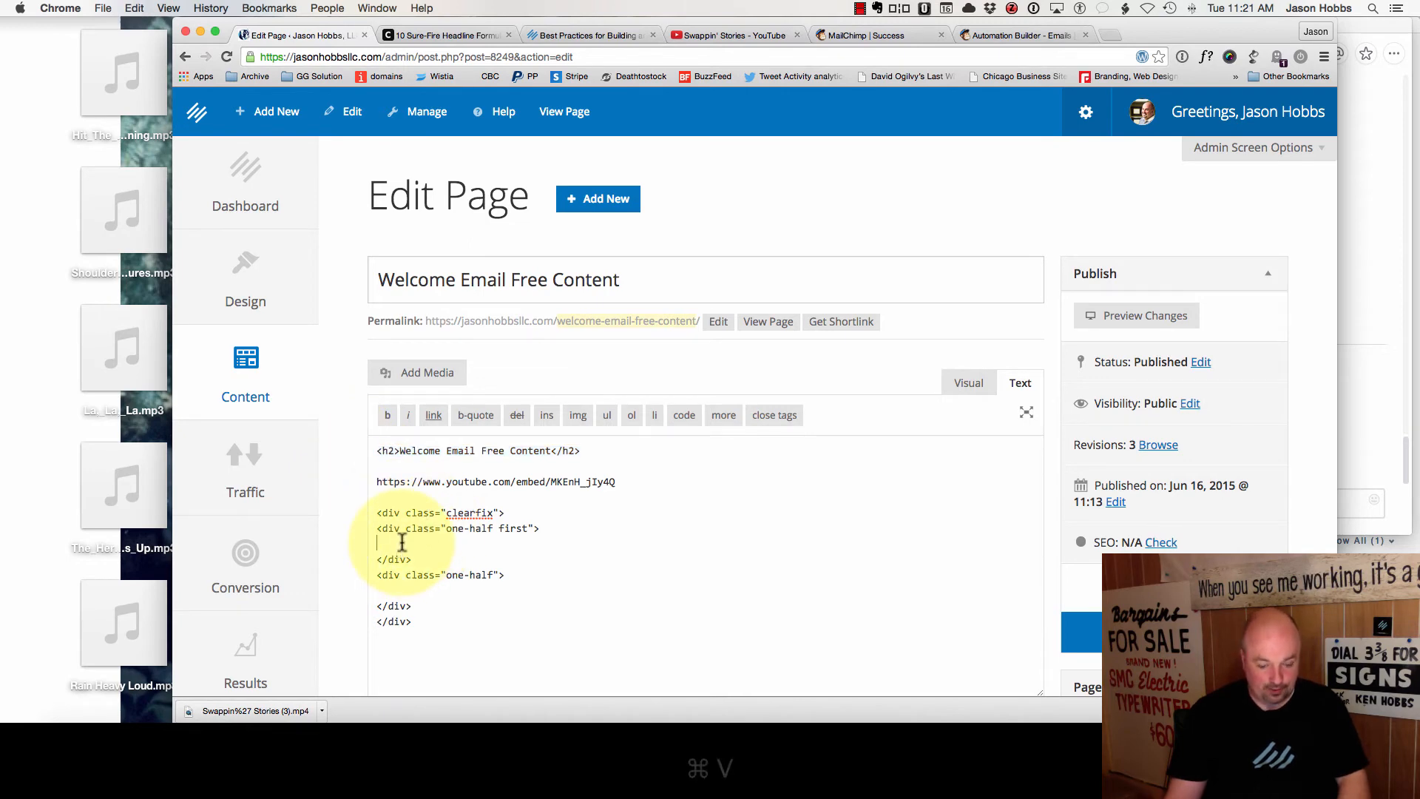
pyautogui.click(392, 588)
pyautogui.press('super+v')
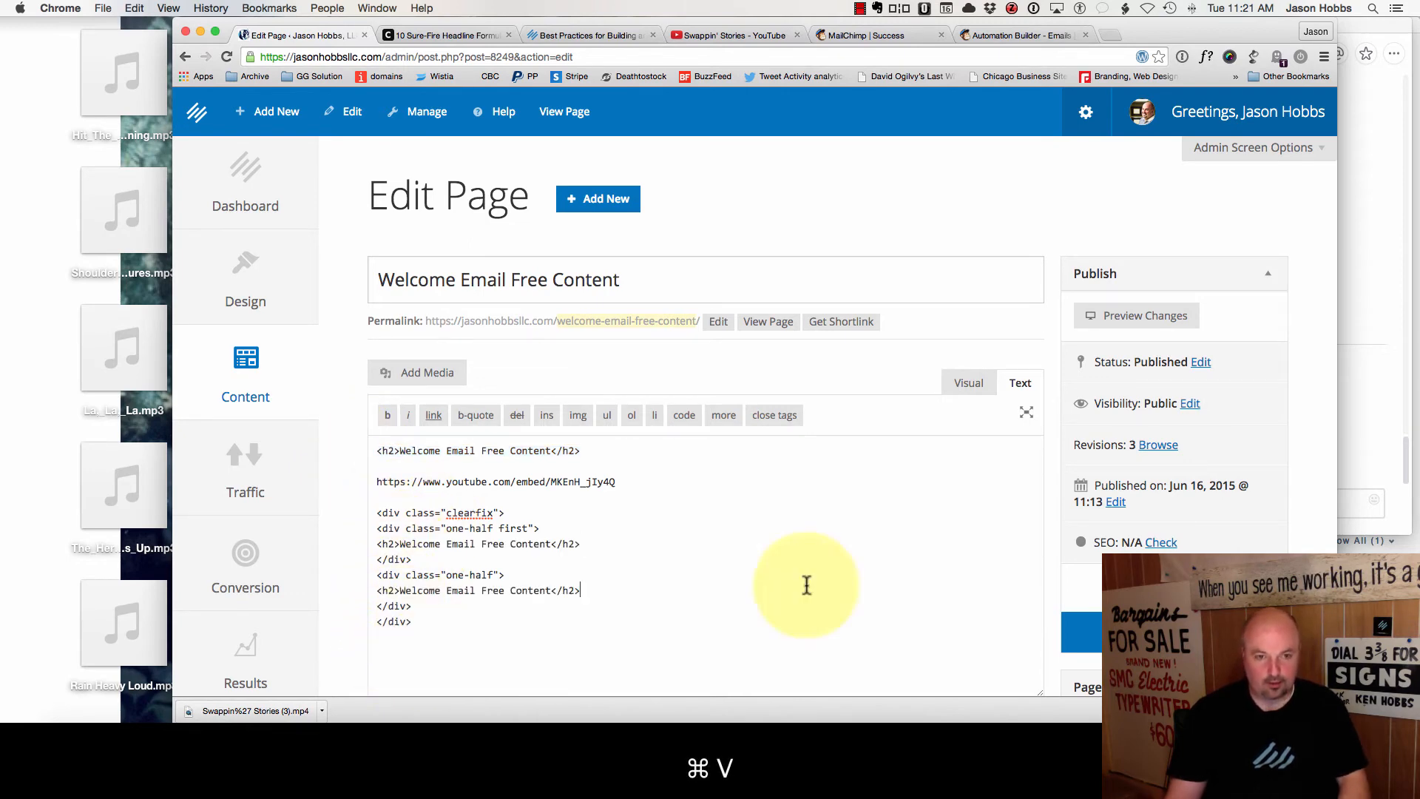
pyautogui.click(1132, 631)
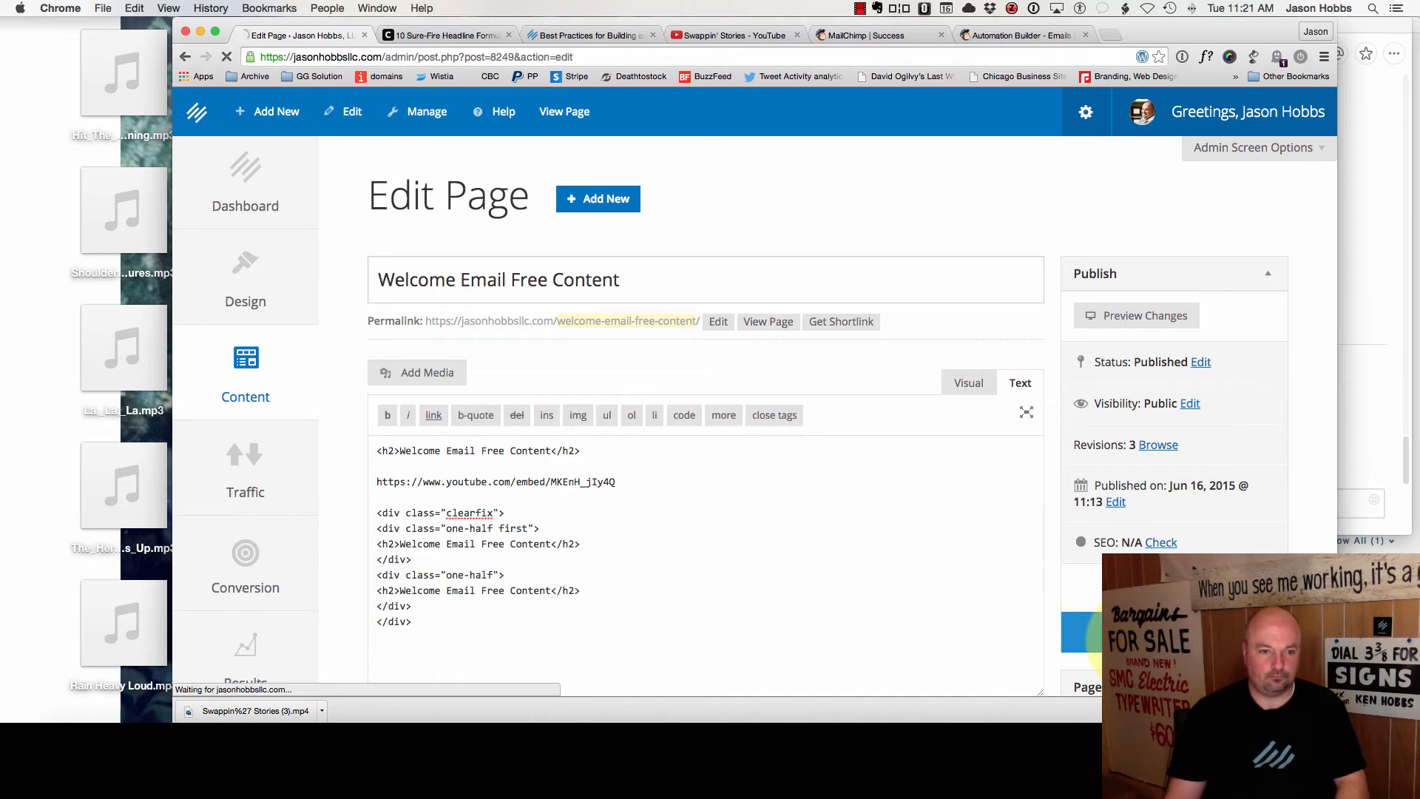
pyautogui.scroll(-2, 723, 507)
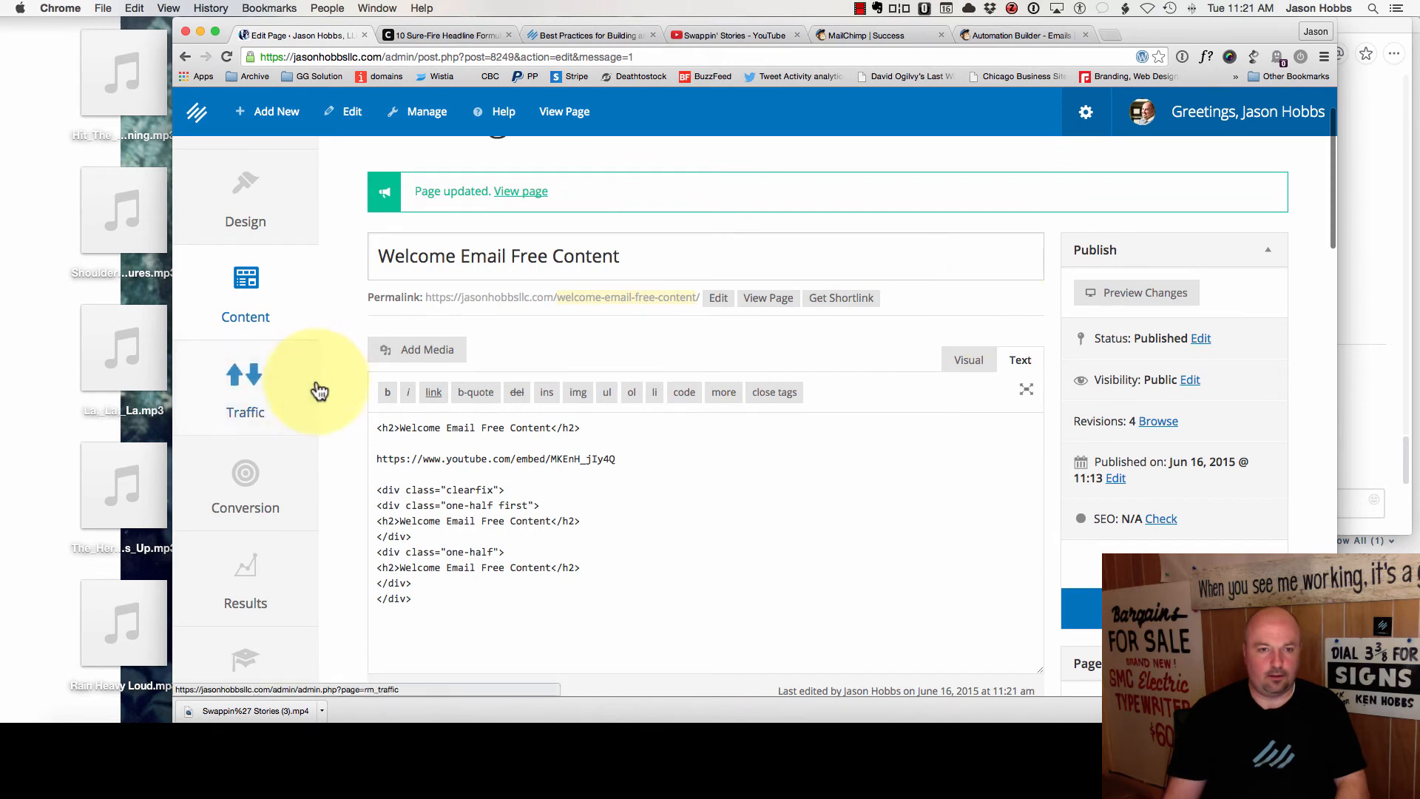
pyautogui.click(752, 303)
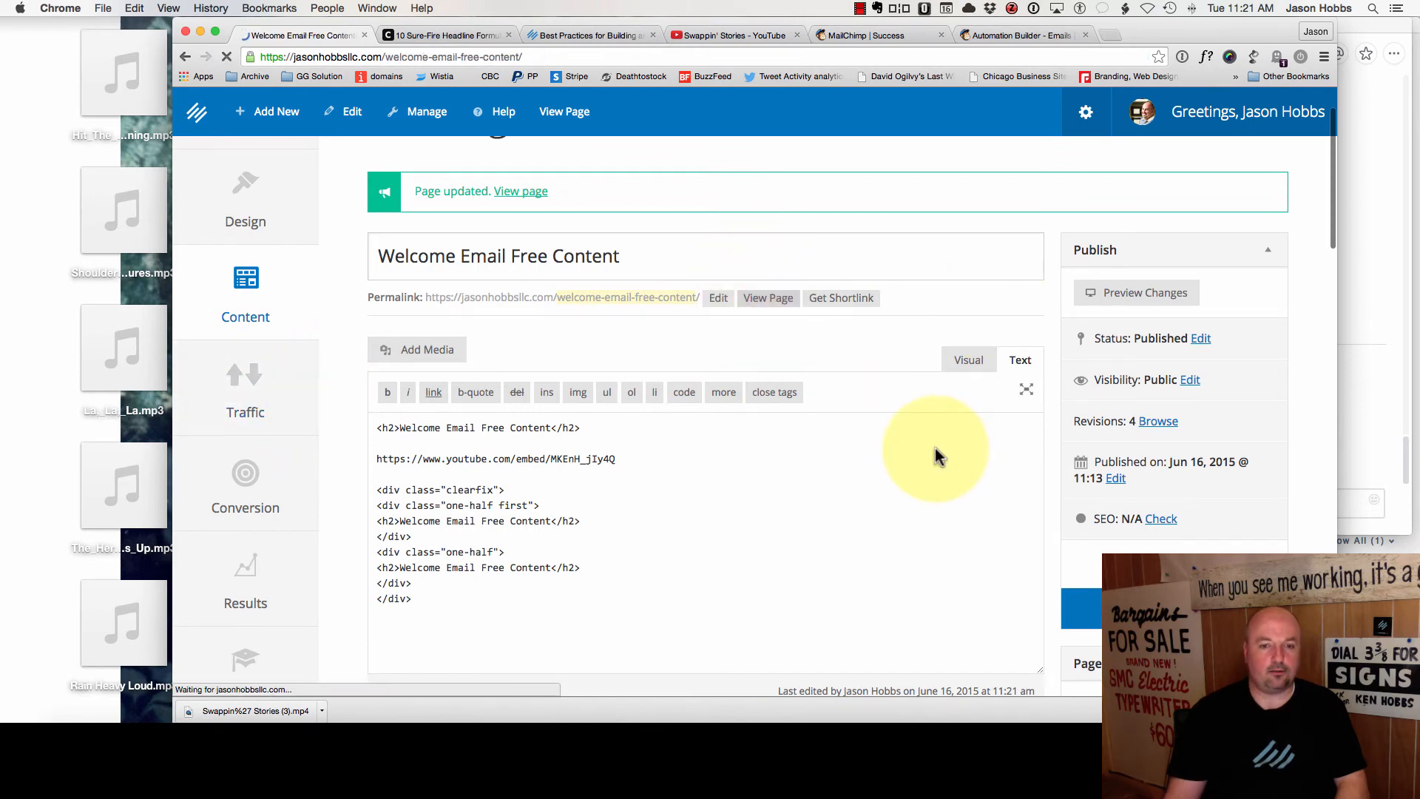
pyautogui.scroll(-3, 821, 509)
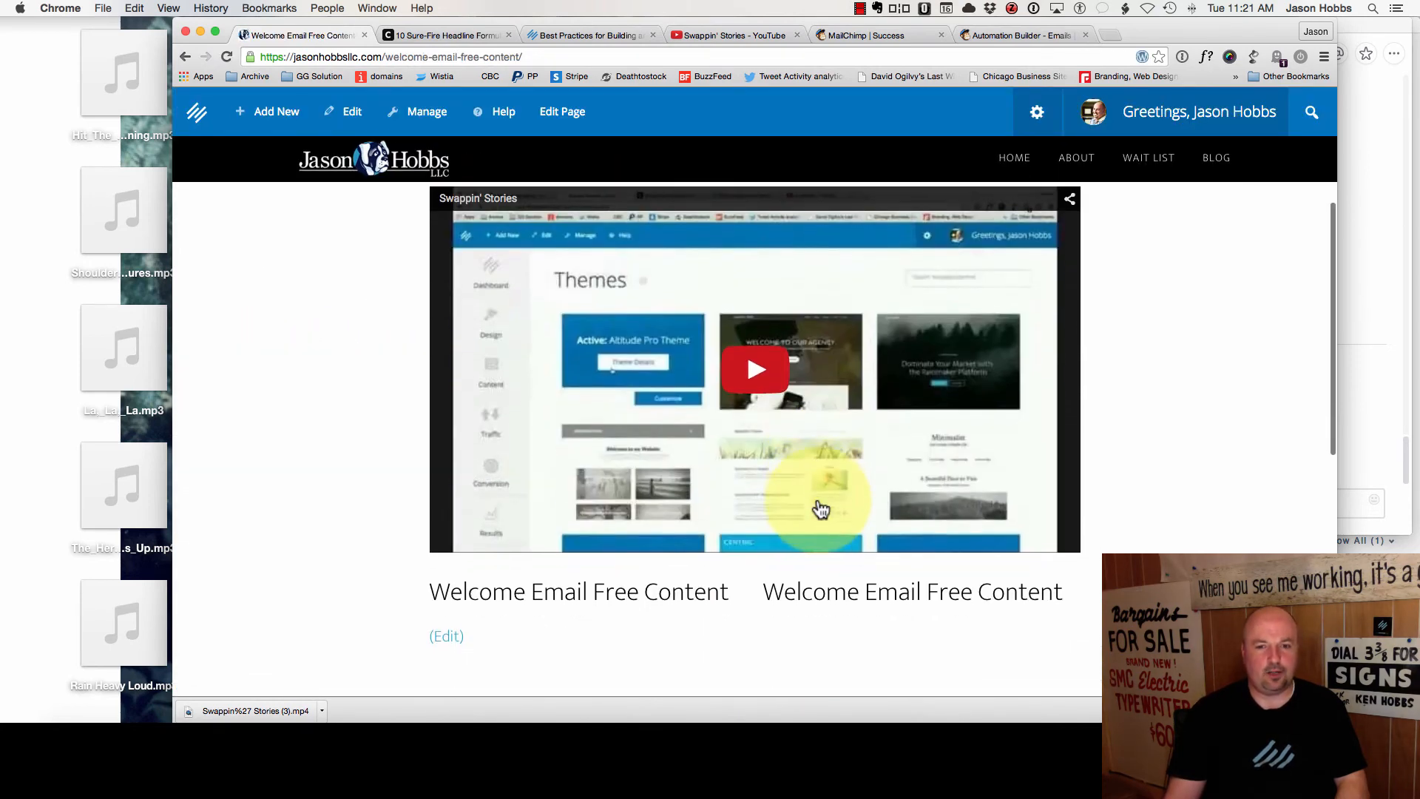
pyautogui.scroll(-3, 821, 509)
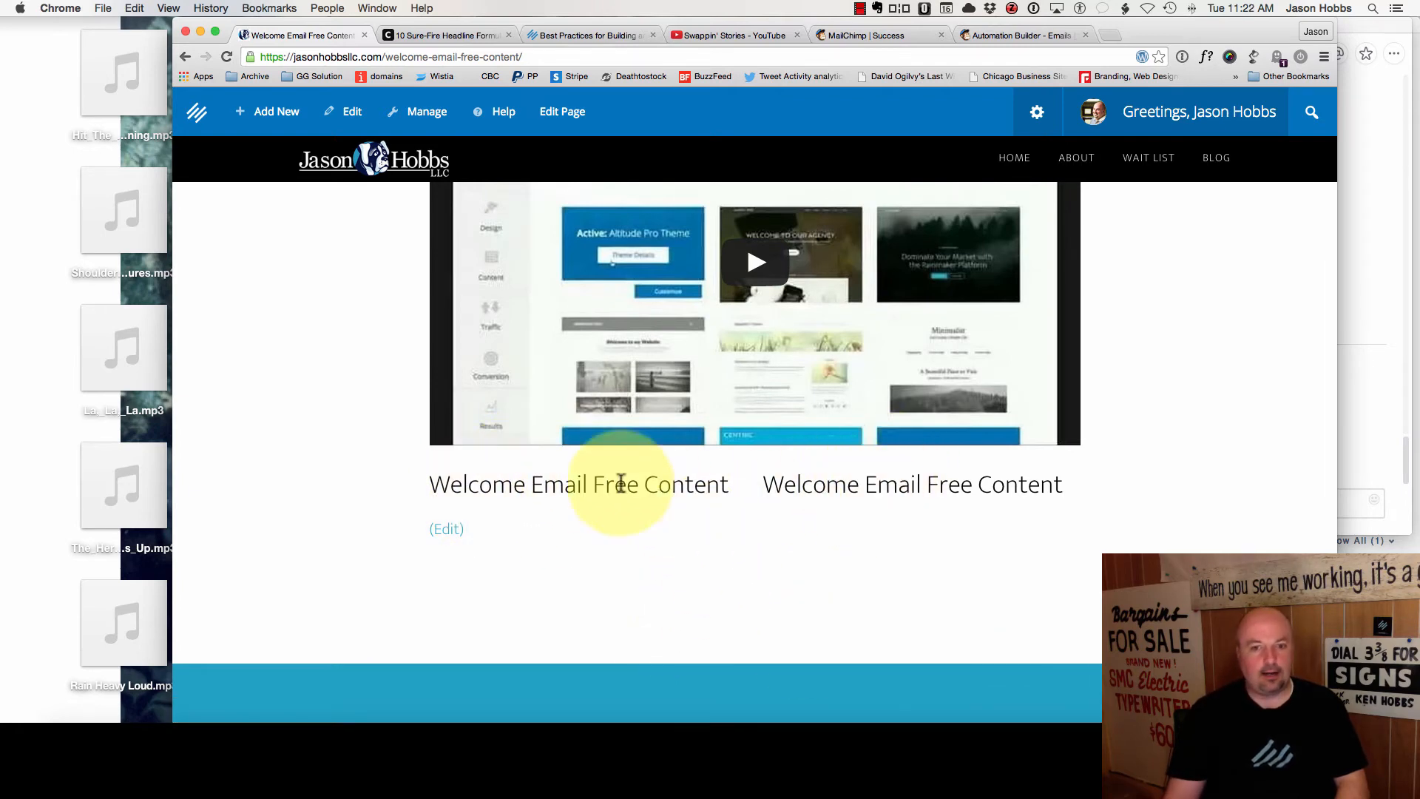
pyautogui.click(441, 534)
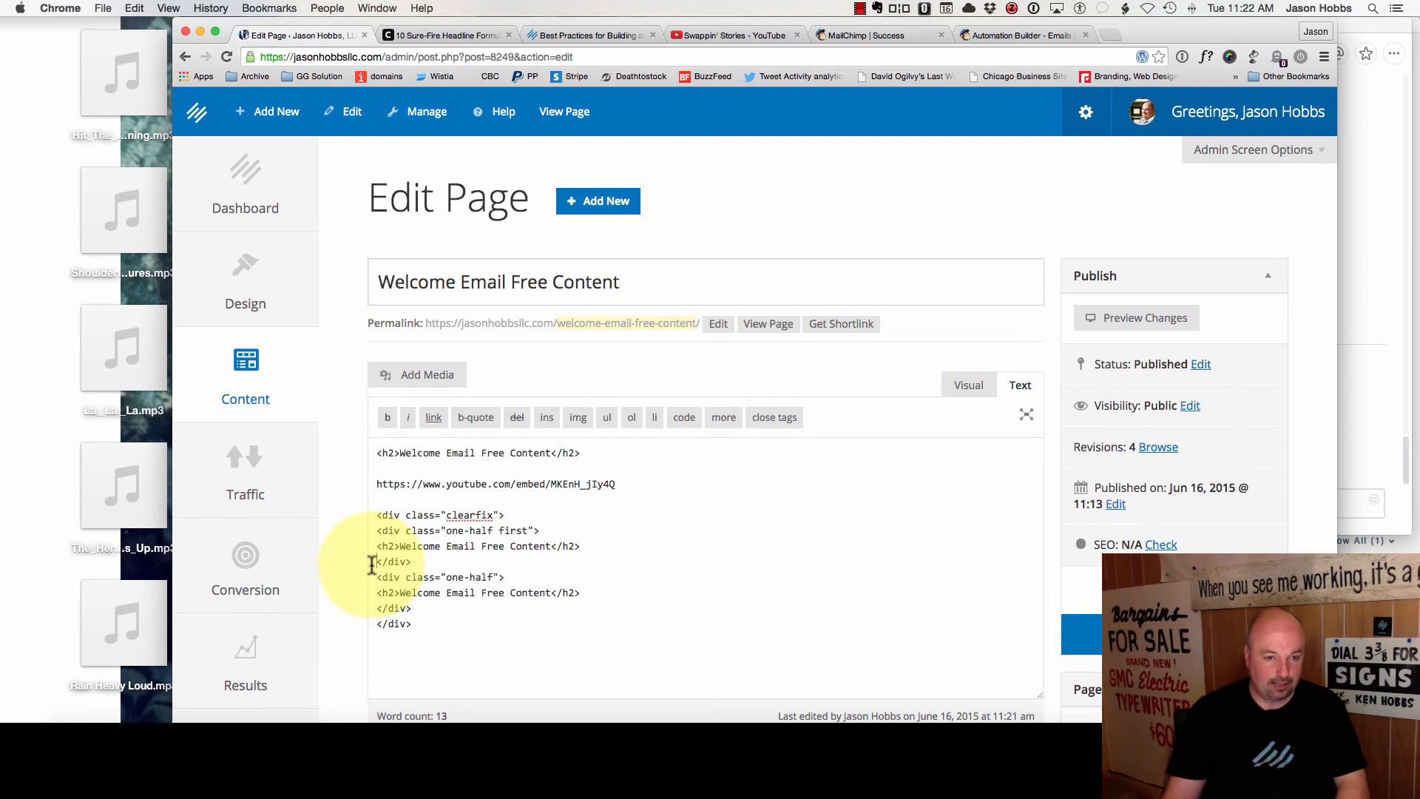
# - Insert two empty lines before the first column's closing </div>
pyautogui.click(373, 562)
pyautogui.press('Return')
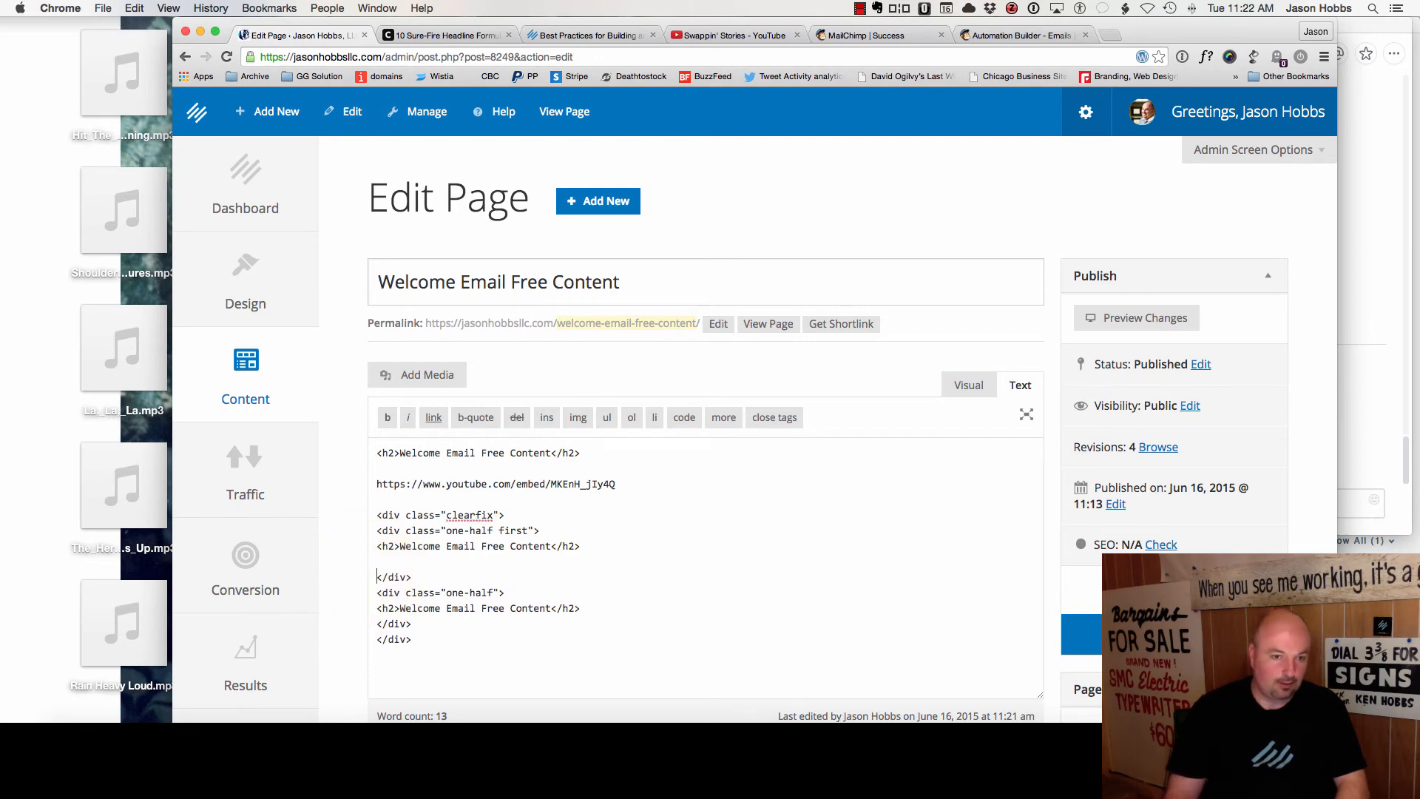
pyautogui.press('Return')
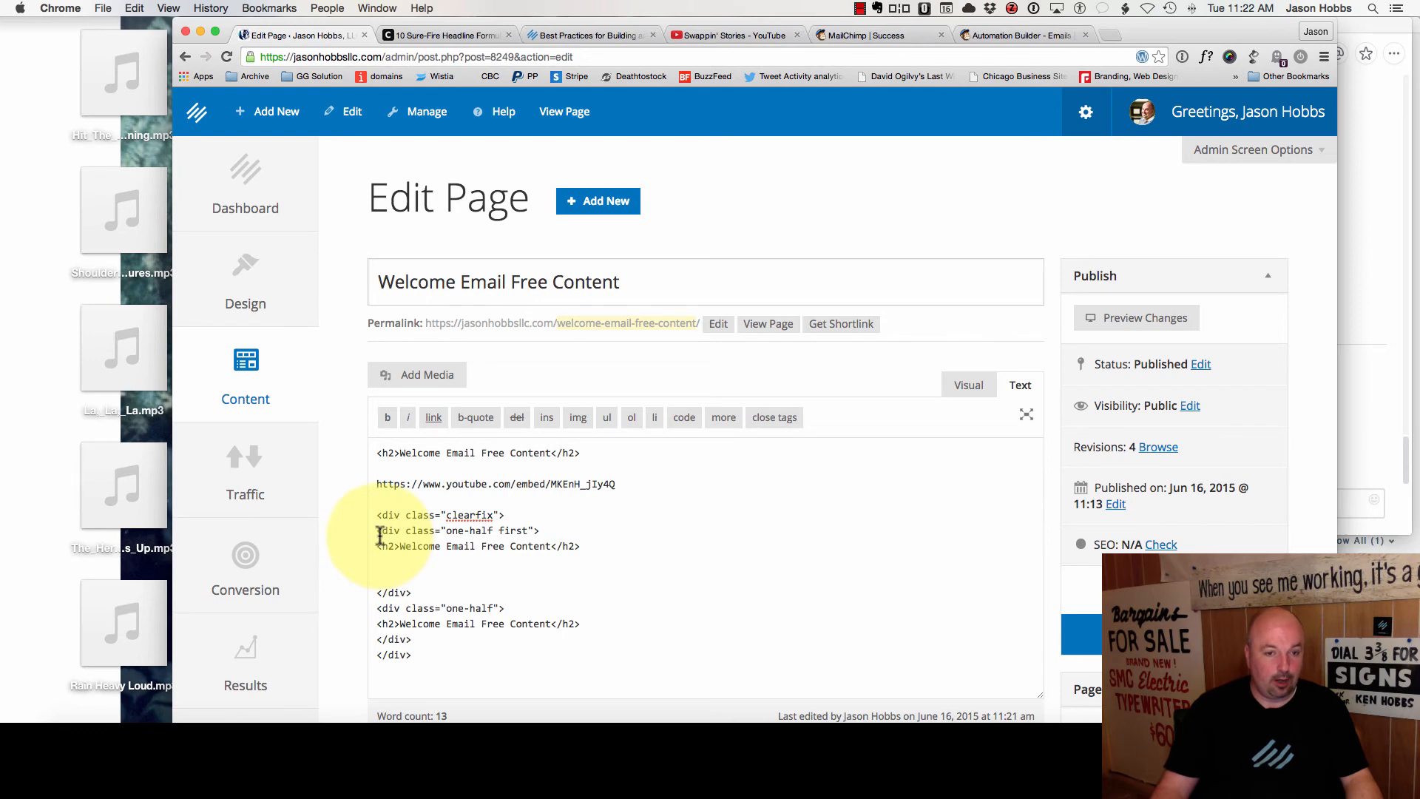
pyautogui.click(383, 577)
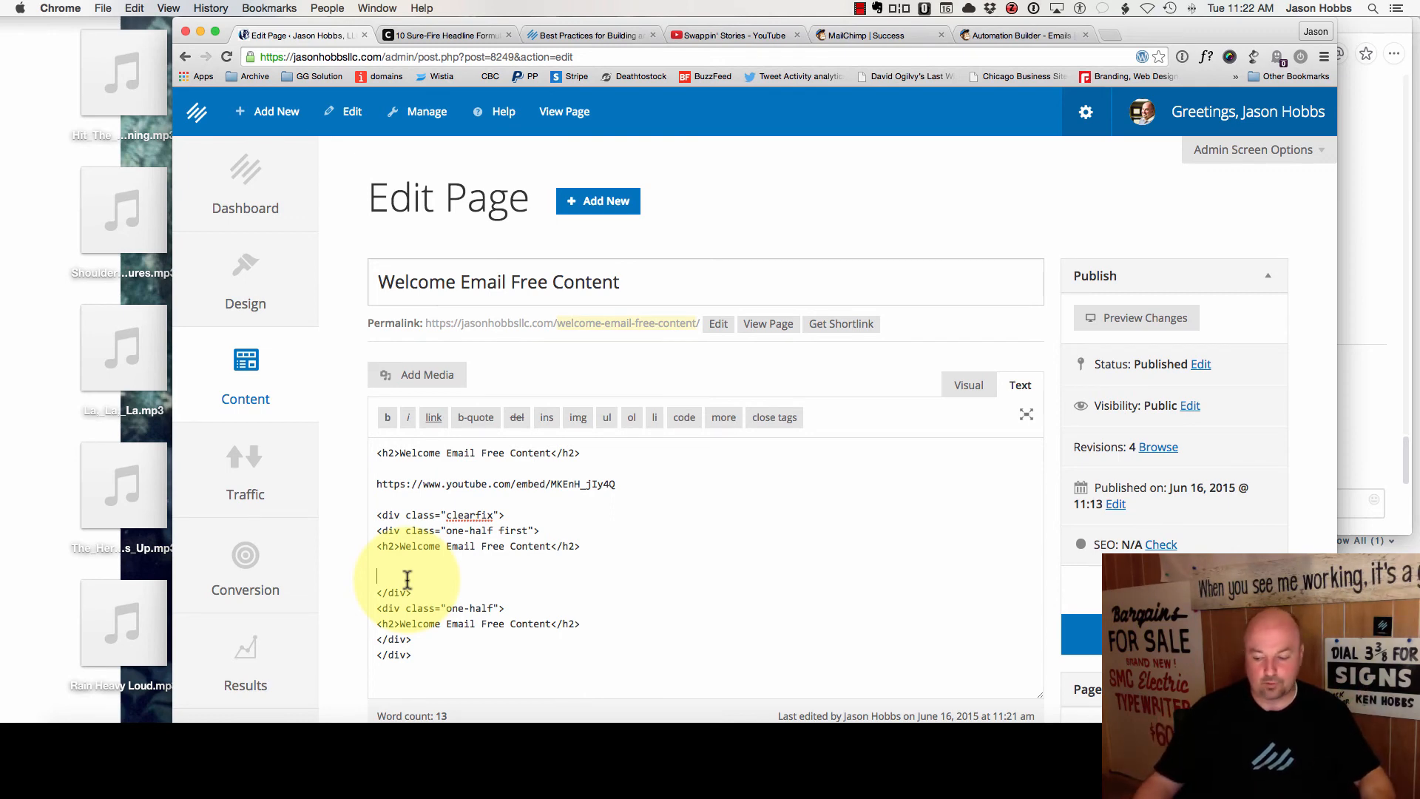
# - Update the page and open a new Chrome tab
pyautogui.scroll(-2, 799, 571)
pyautogui.click(1116, 551)
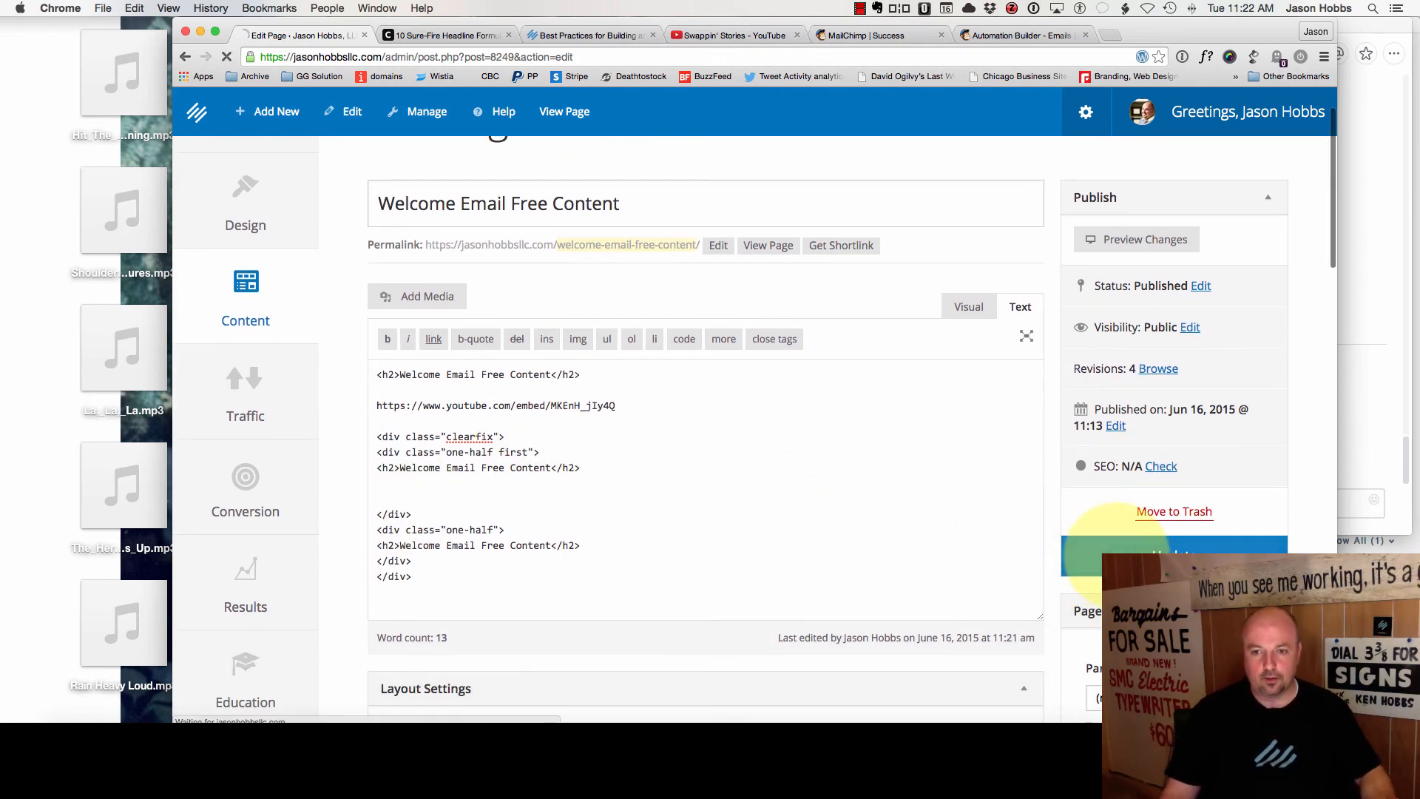
pyautogui.click(1109, 36)
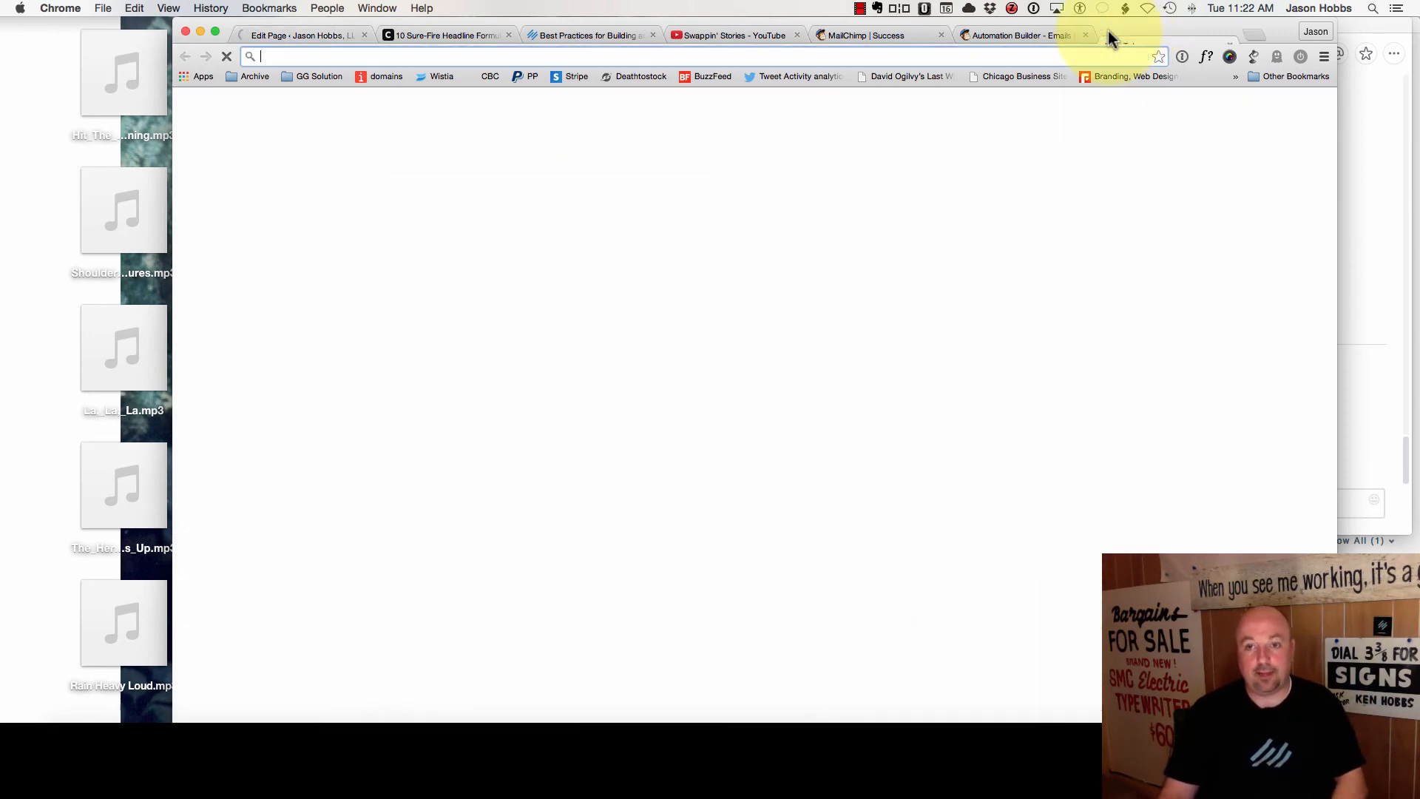
# - Load the GistBox library in the new tab from the 'gist' address-bar suggestion
pyautogui.write('gist')
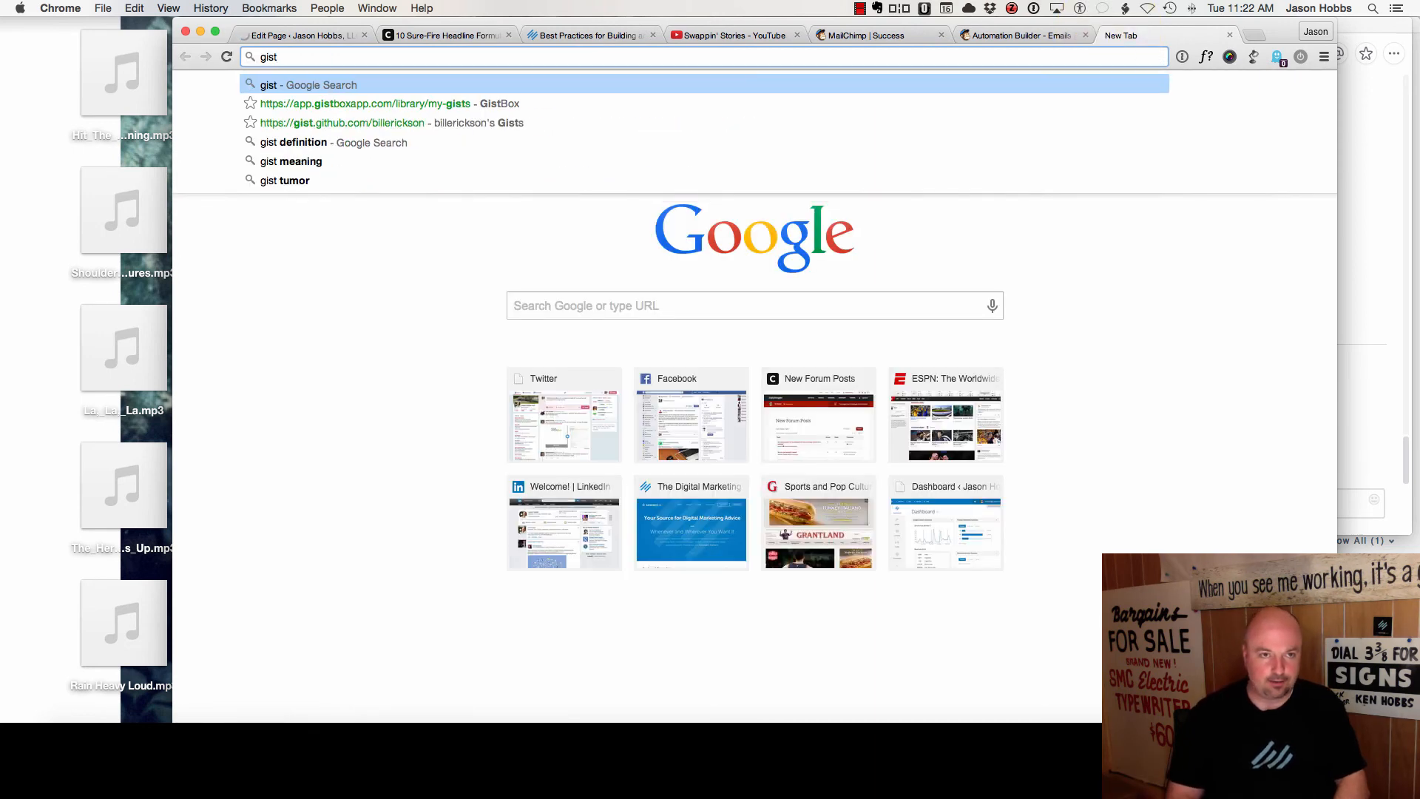
pyautogui.press('Down')
pyautogui.press('Return')
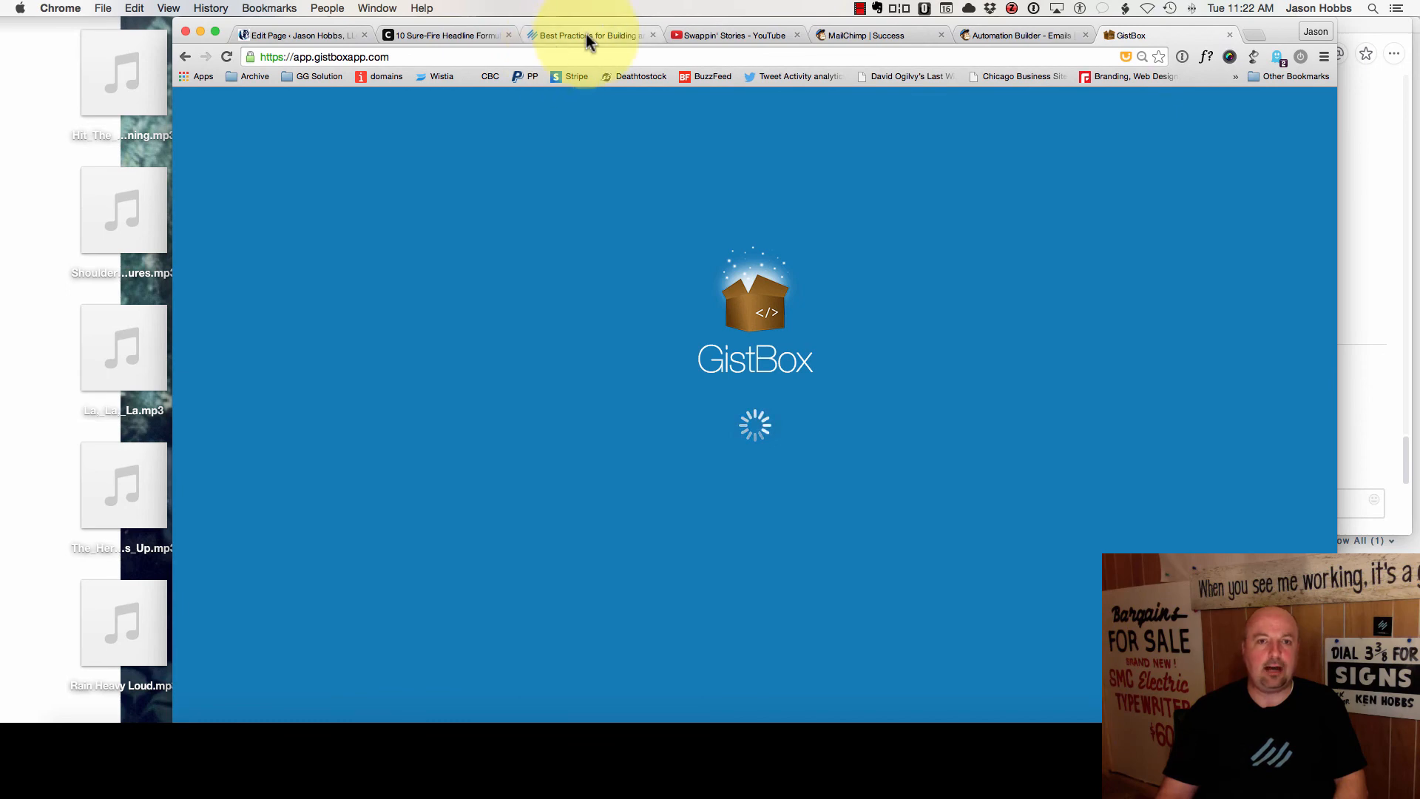
# - Copy the whole two-column div block from the page editor
pyautogui.click(334, 38)
pyautogui.scroll(-3, 539, 374)
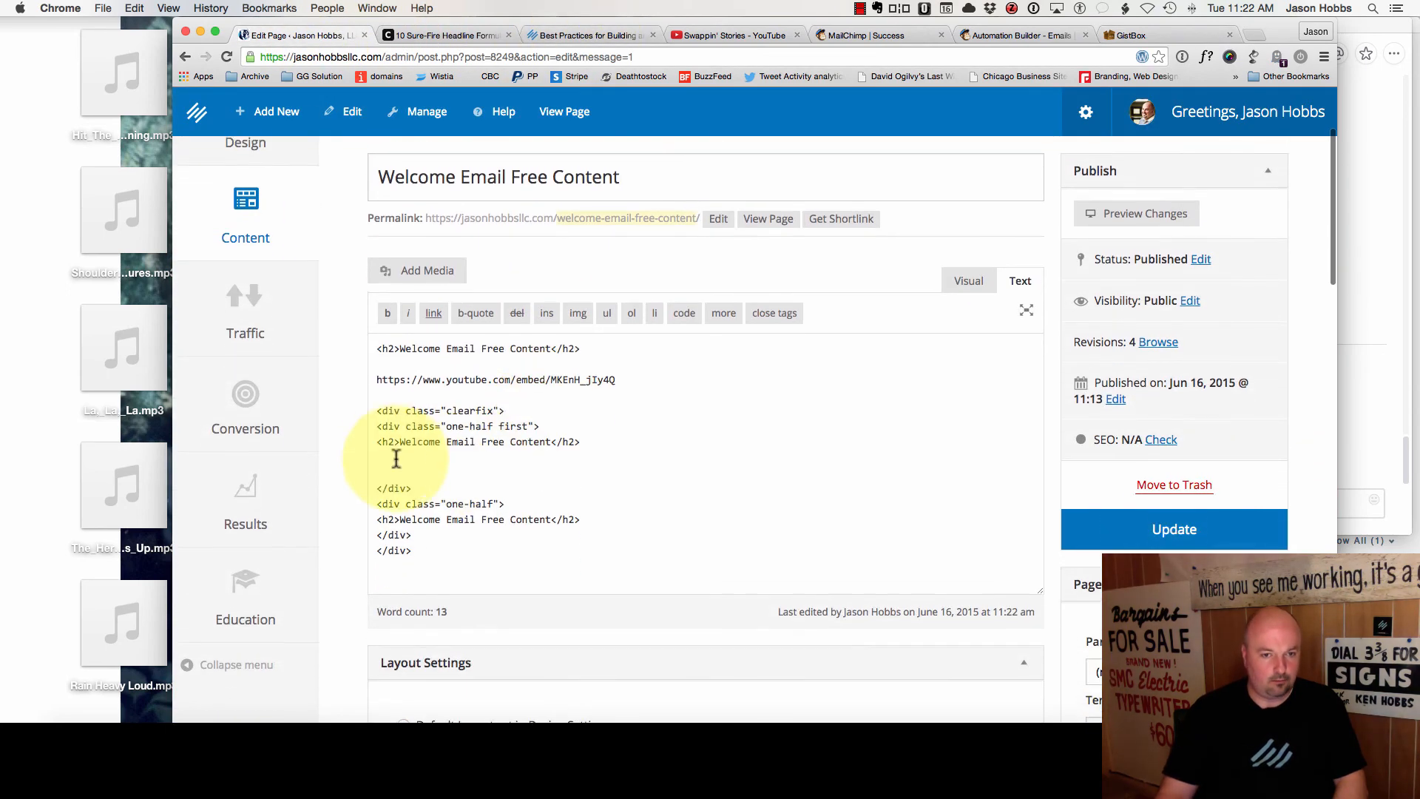
pyautogui.moveTo(373, 403); pyautogui.dragTo(444, 602)
pyautogui.press('super+c')
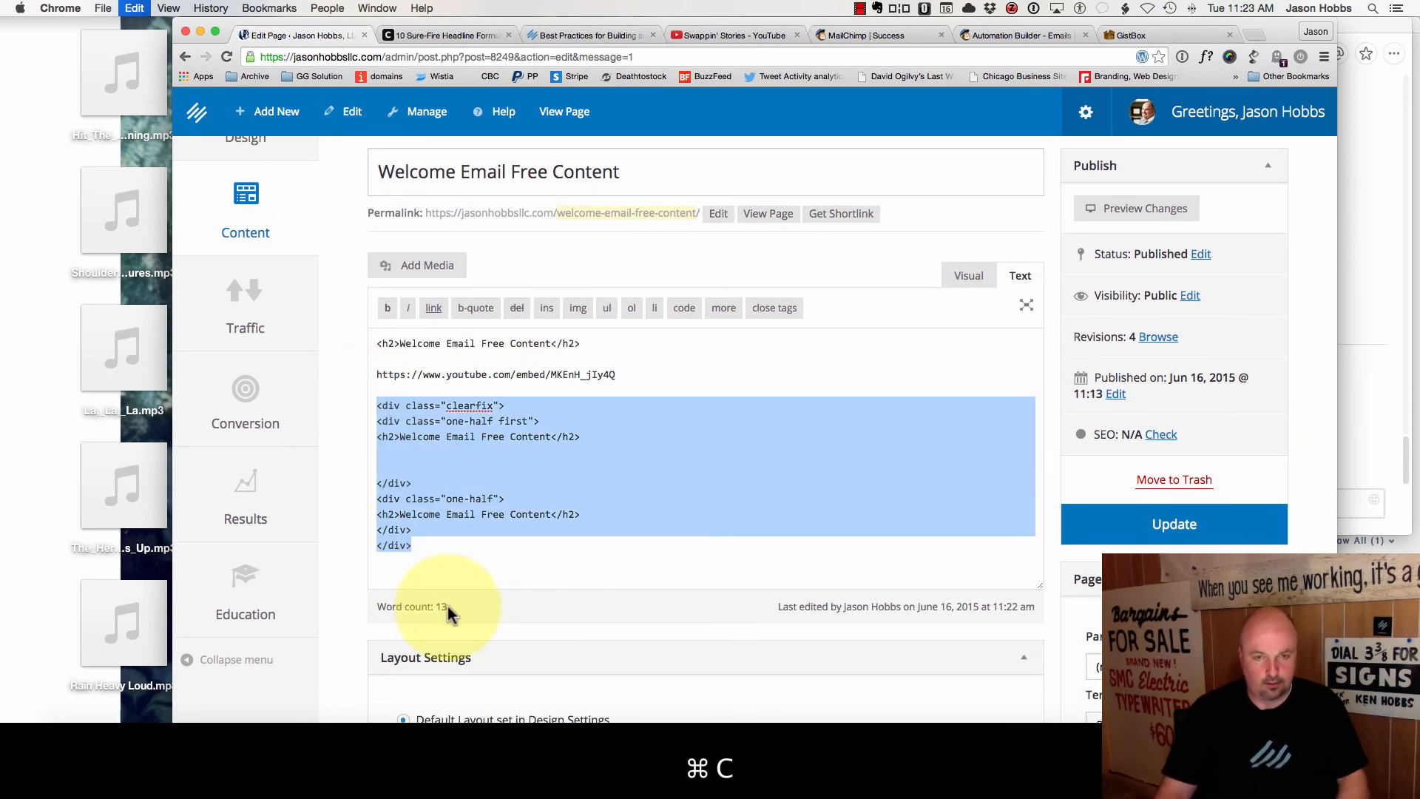
pyautogui.click(1148, 34)
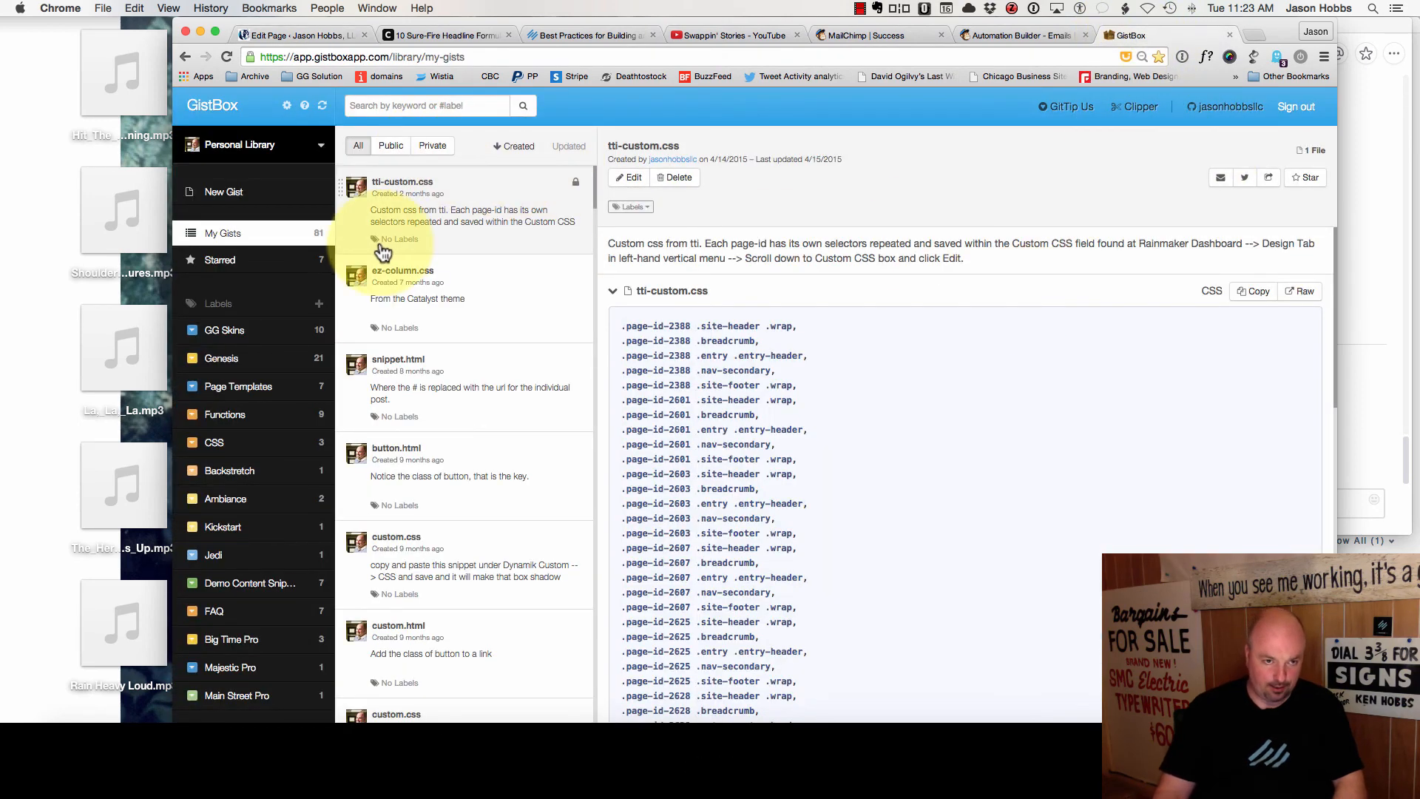
# - Create a new gist named copy-n-paste.css holding the pasted two-column div code
pyautogui.click(280, 194)
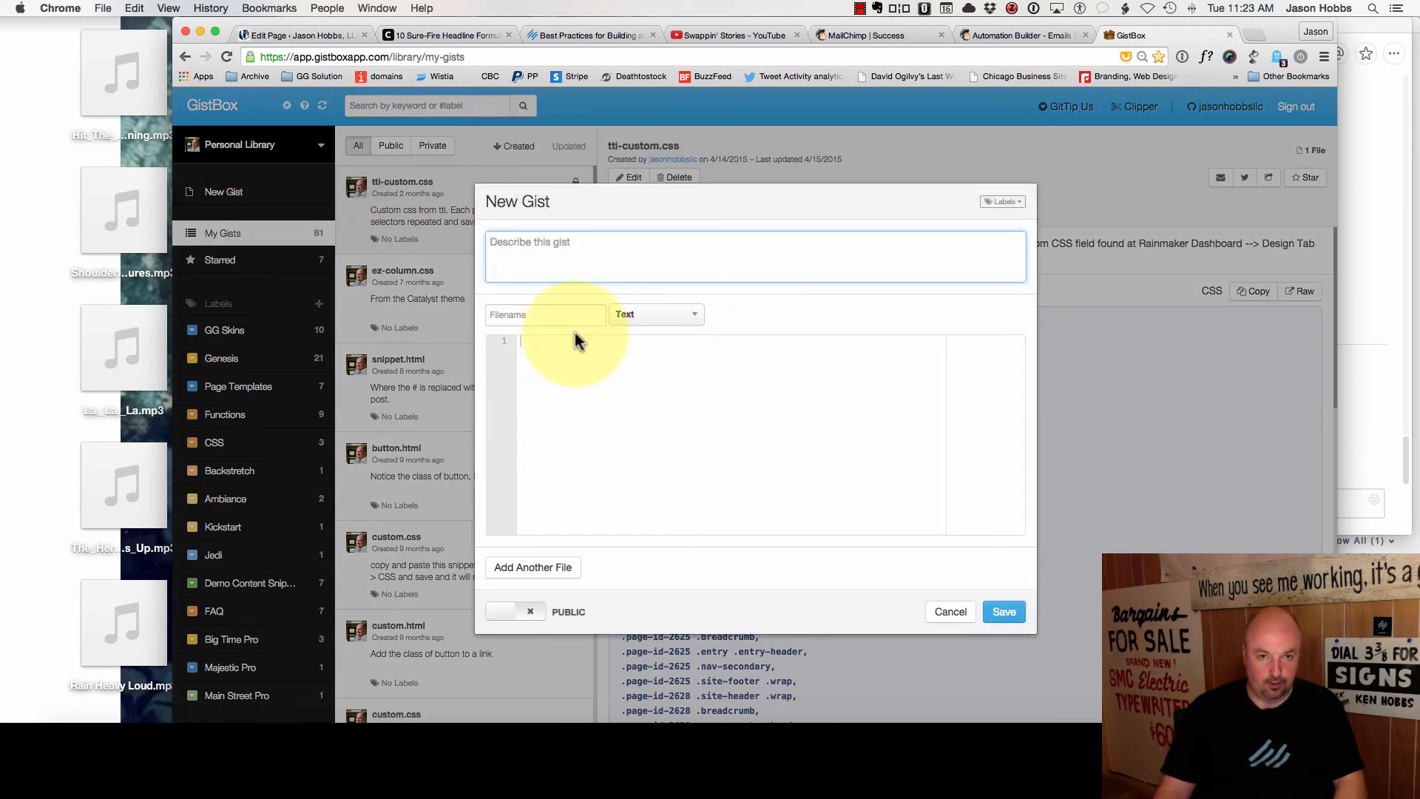
pyautogui.click(592, 383)
pyautogui.press('super+v')
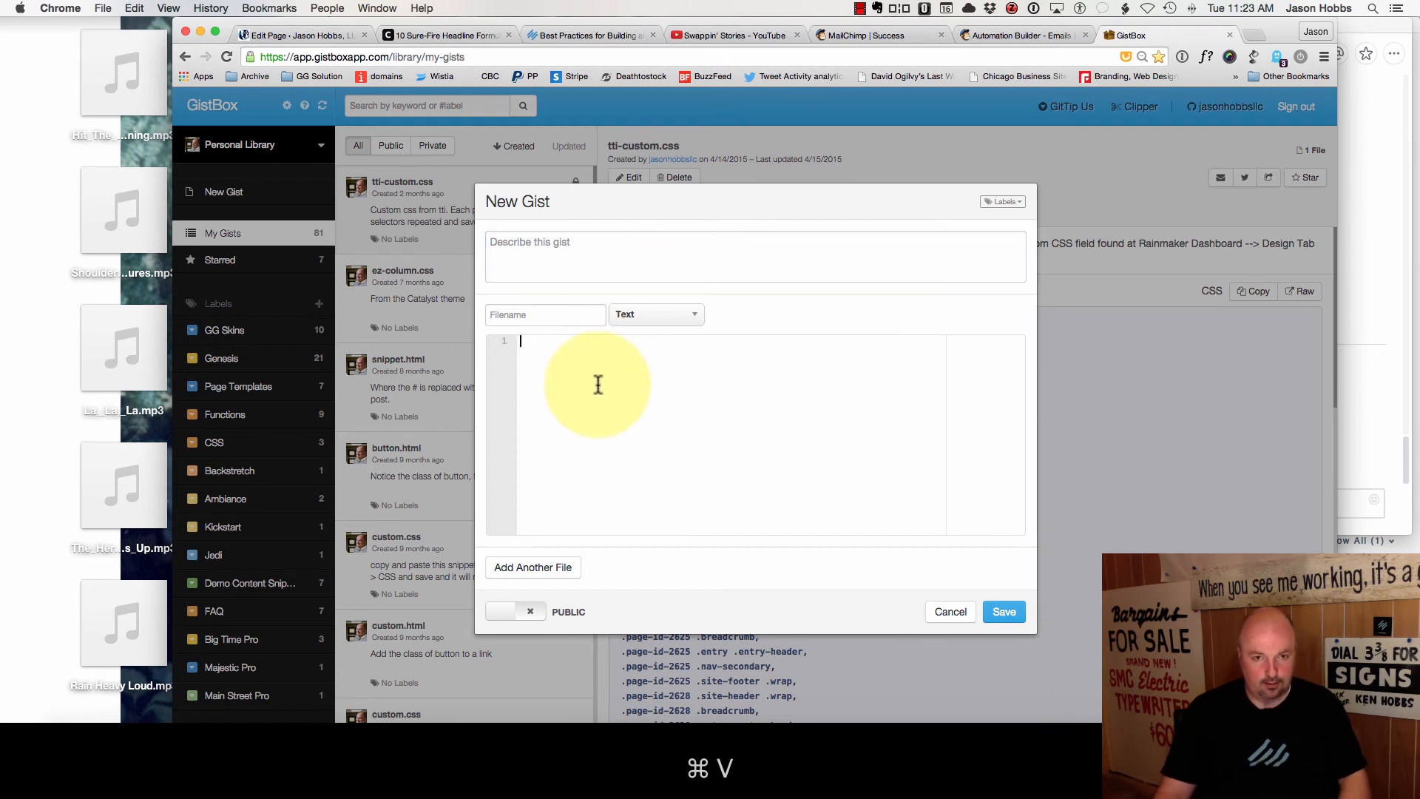
pyautogui.click(545, 313)
pyautogui.write('copy-n-paste.css')
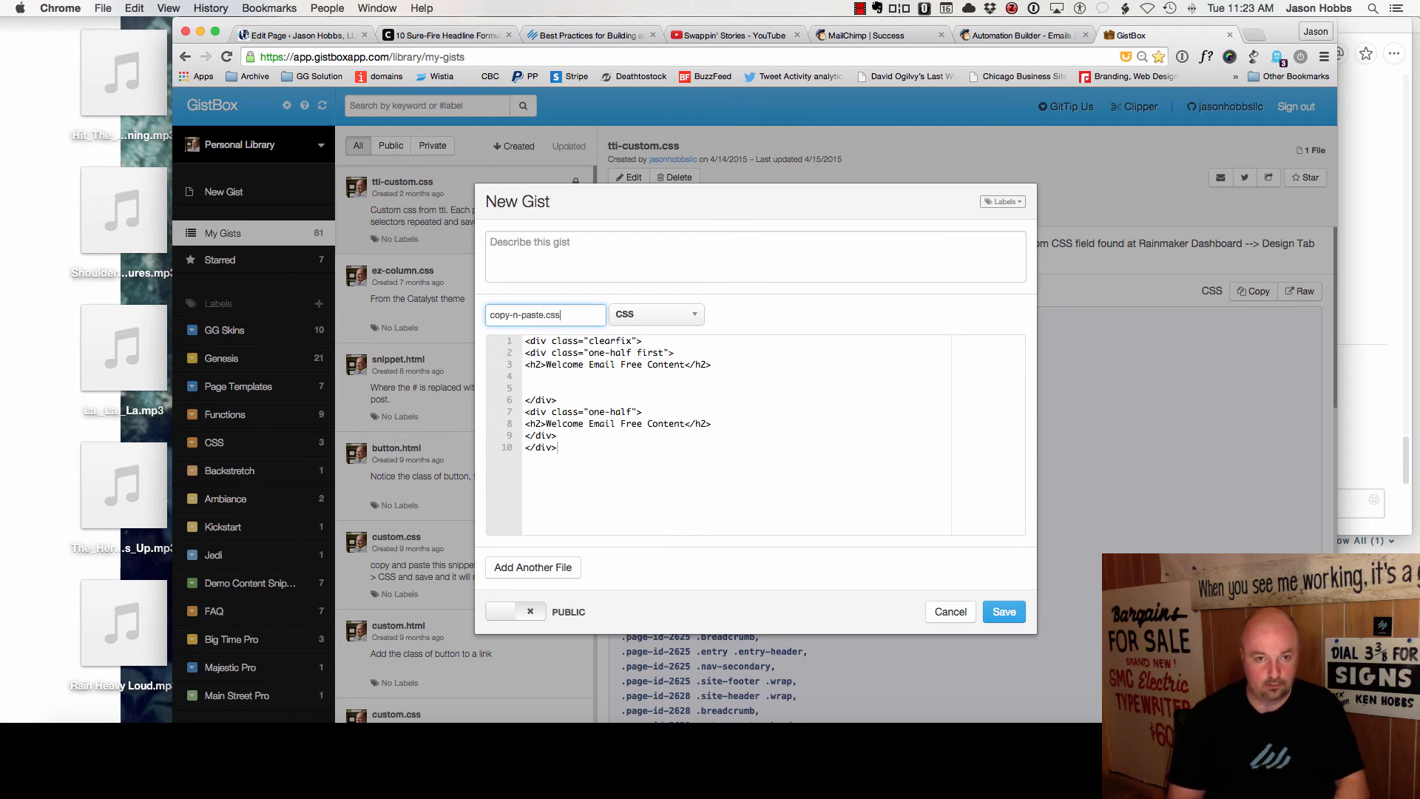
pyautogui.press('Tab')
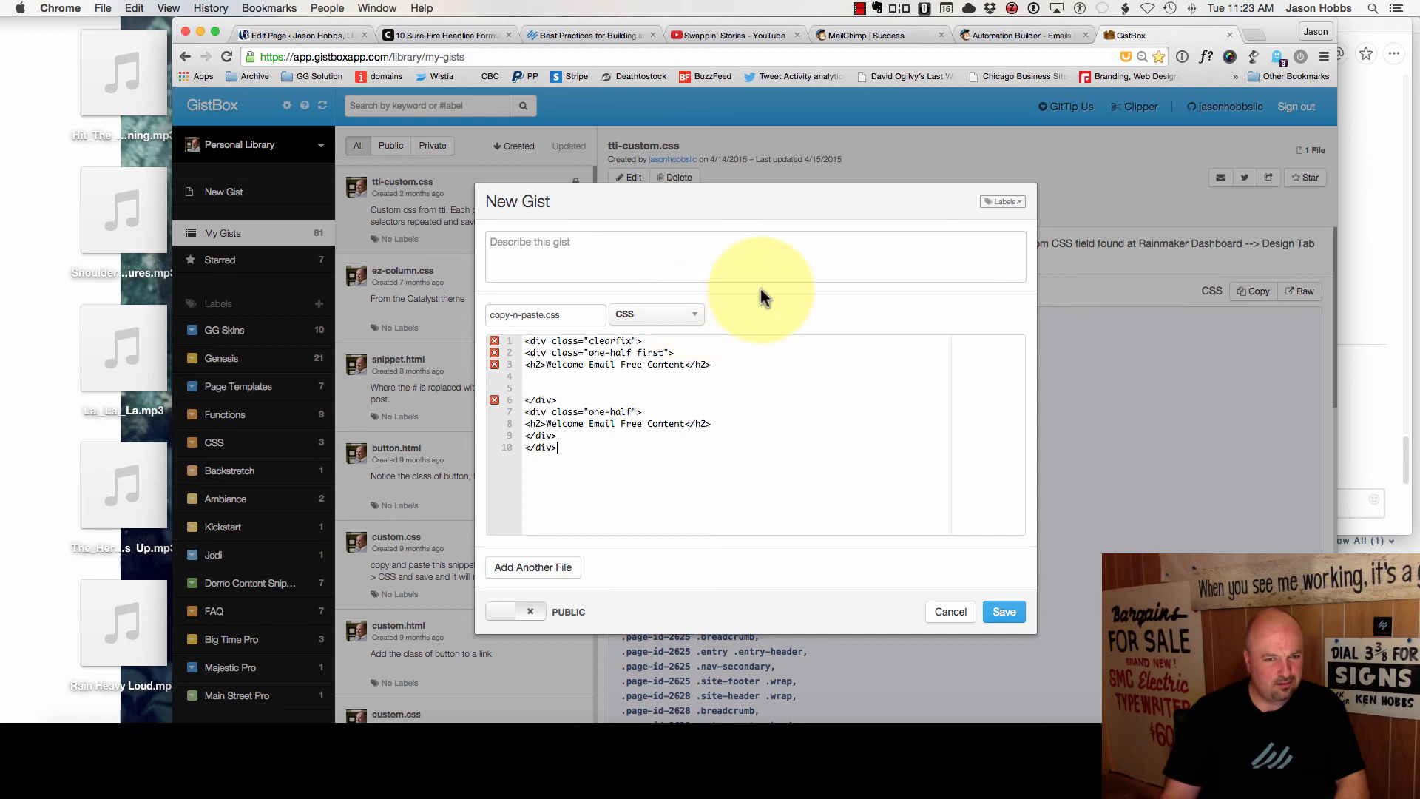
pyautogui.moveTo(493, 344)
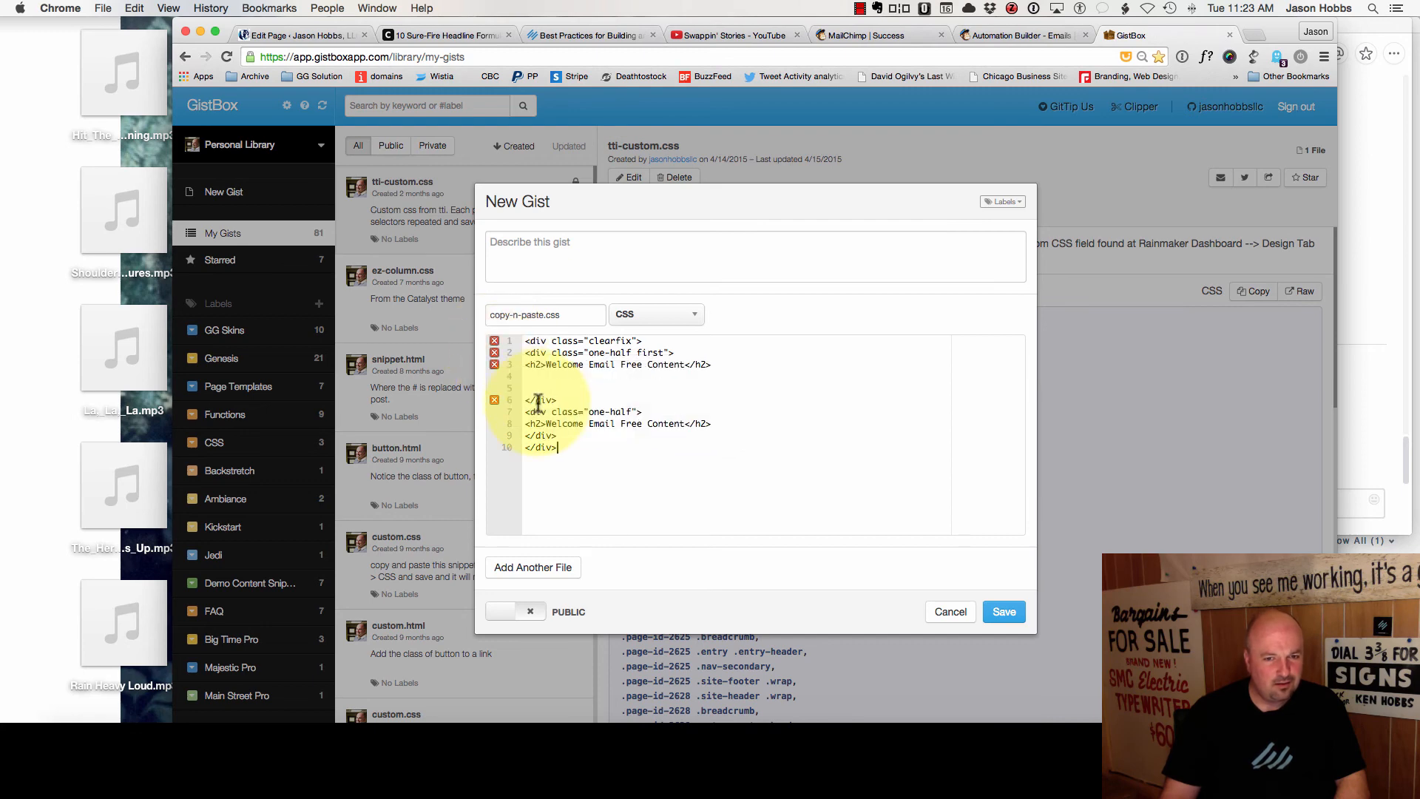
# - Describe the gist as copy-and-paste equal-width column markup, make it public, and save
pyautogui.click(539, 244)
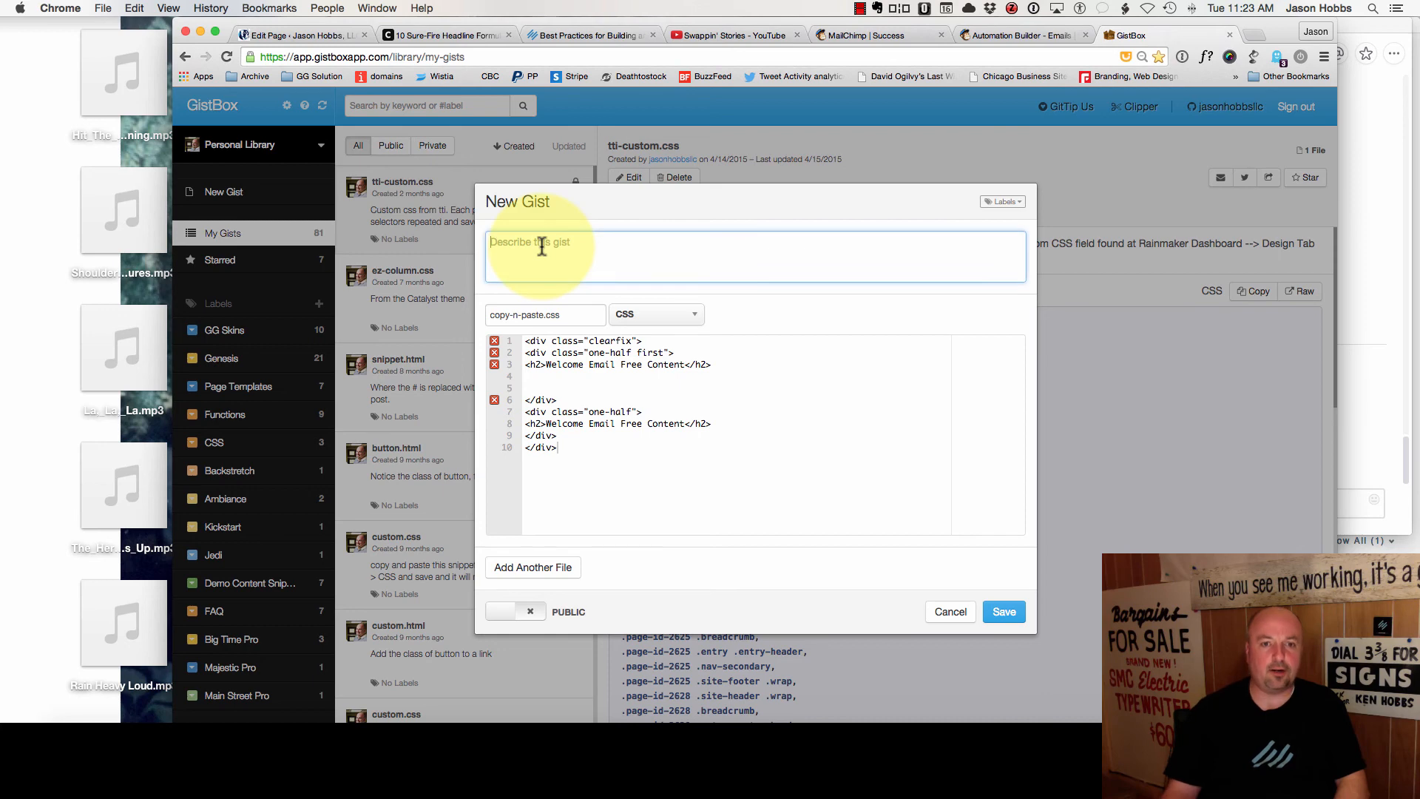
pyautogui.write('Copy and pas')
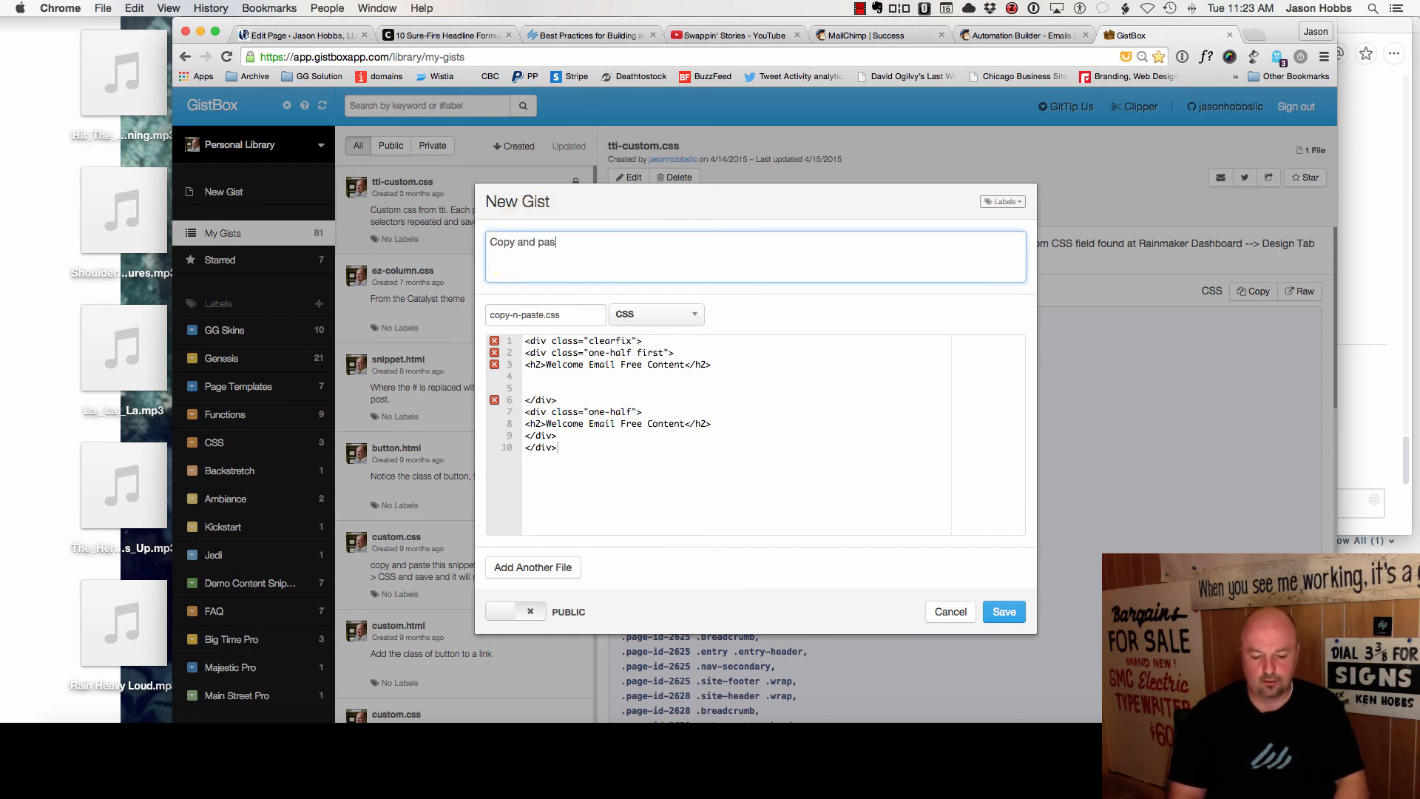
pyautogui.write('te into your con')
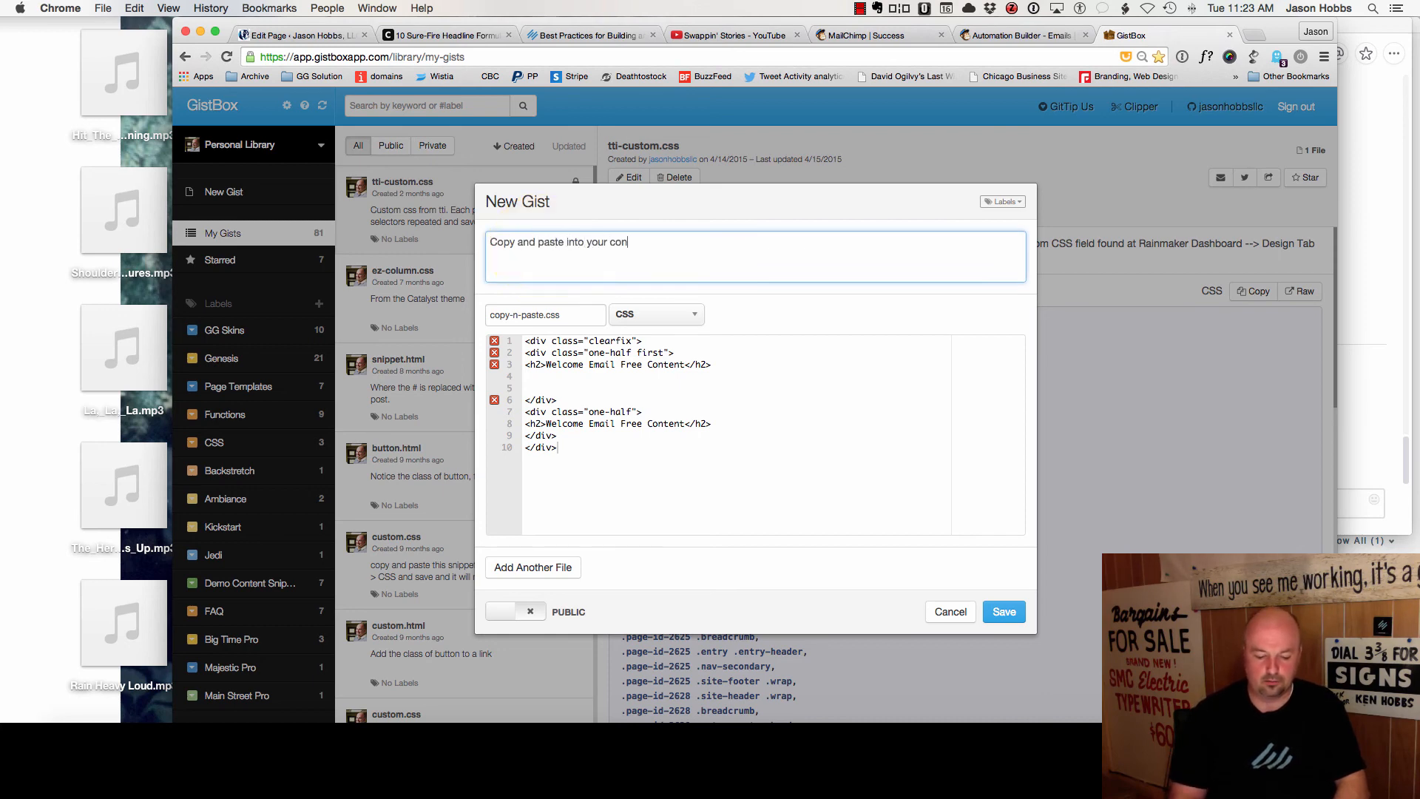
pyautogui.write('tent area to set two col')
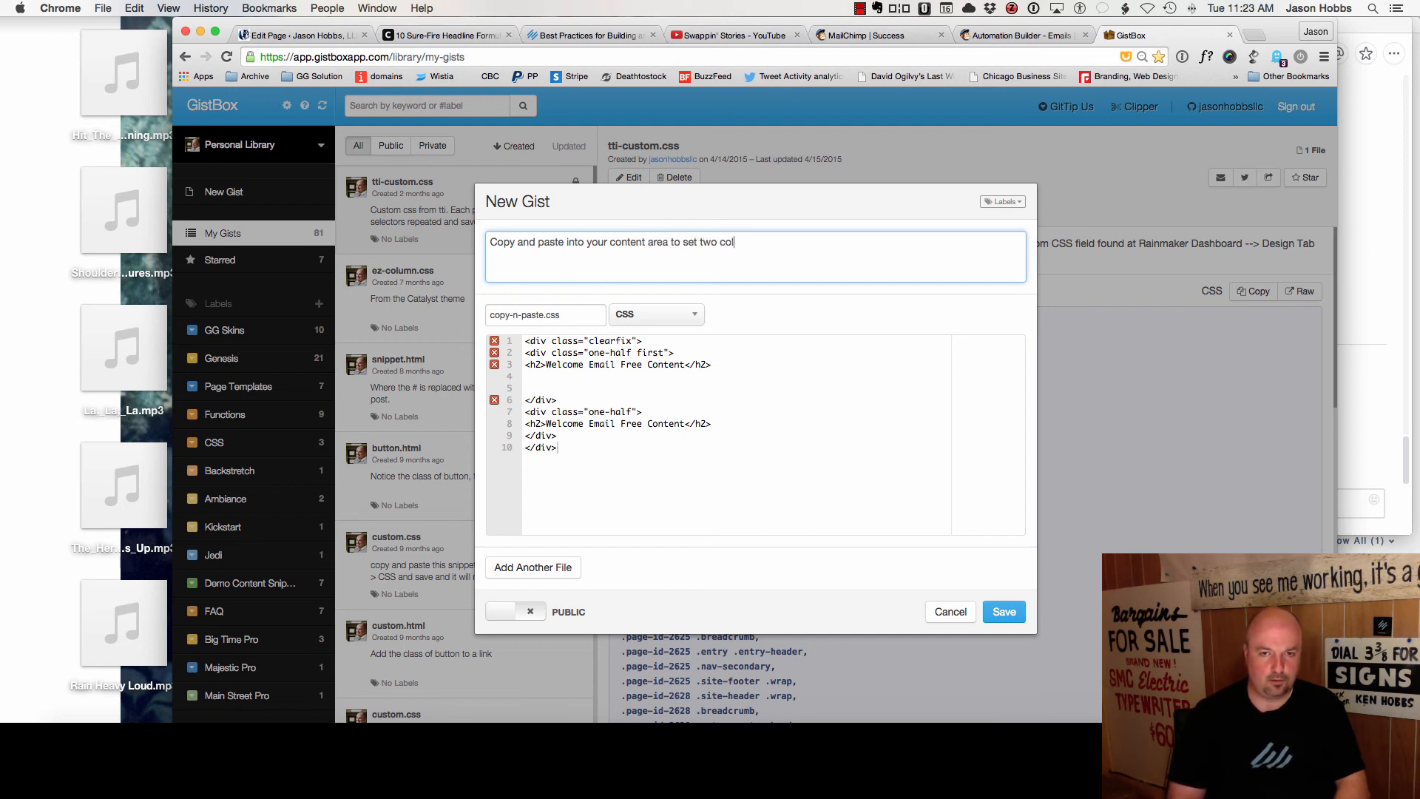
pyautogui.write('side with eq')
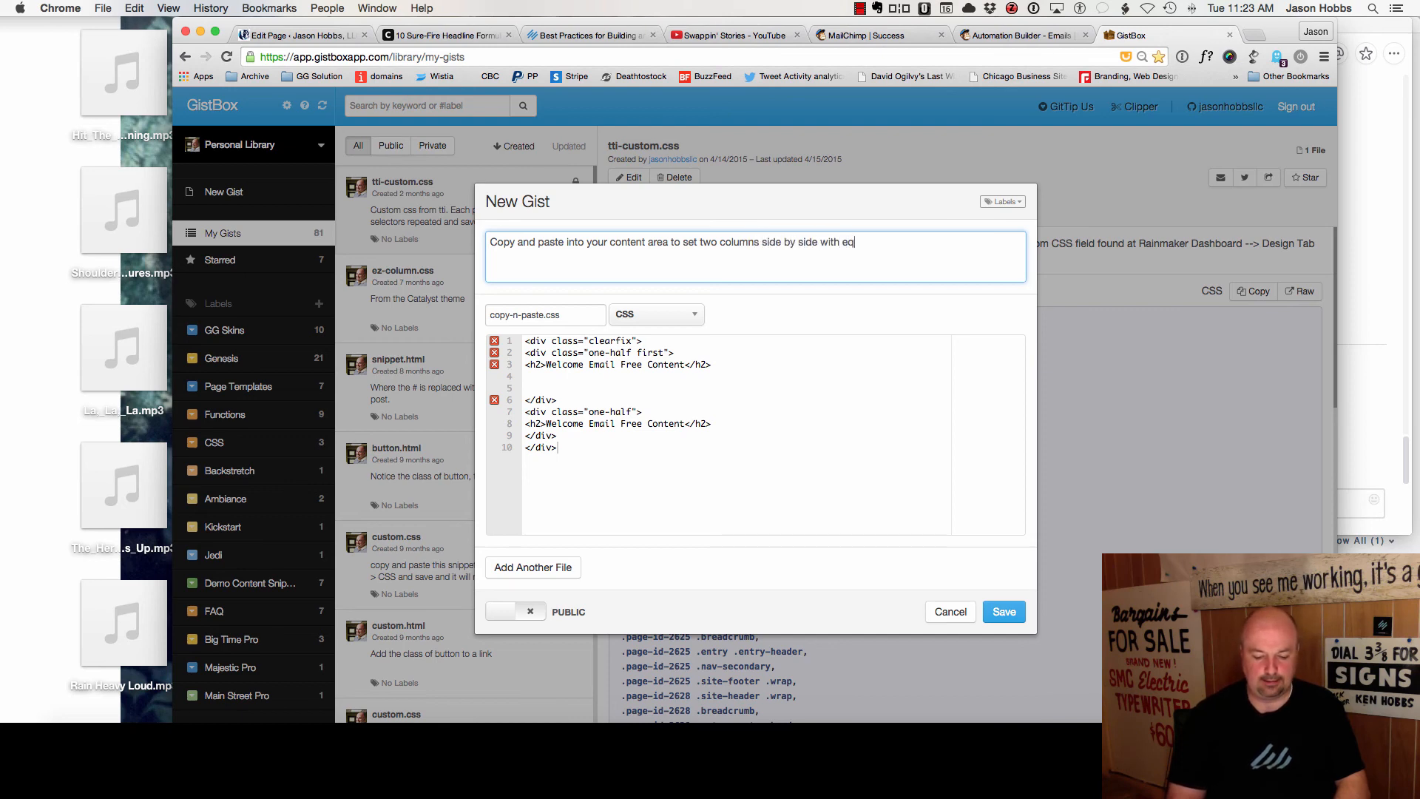
pyautogui.write('ual space in each')
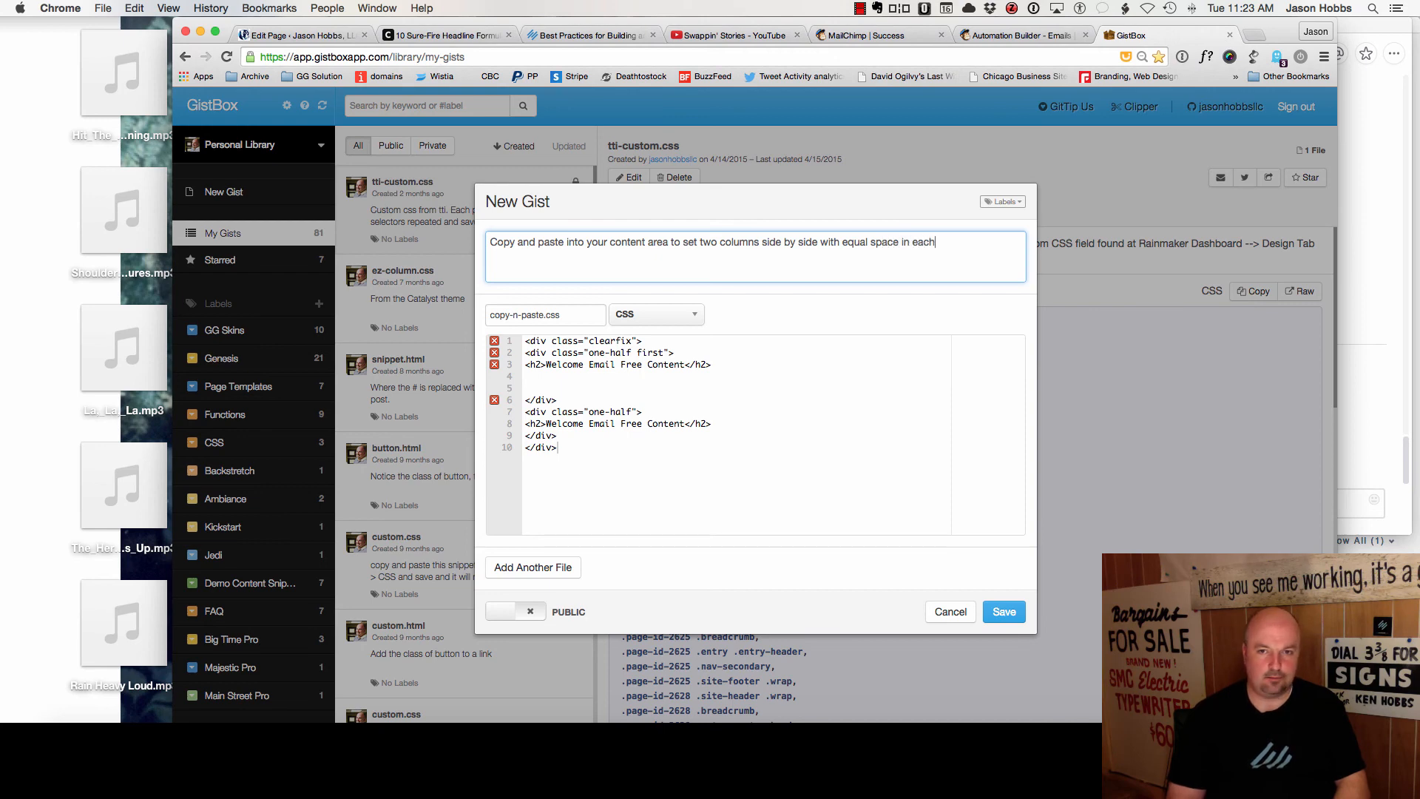
pyautogui.write(' column.')
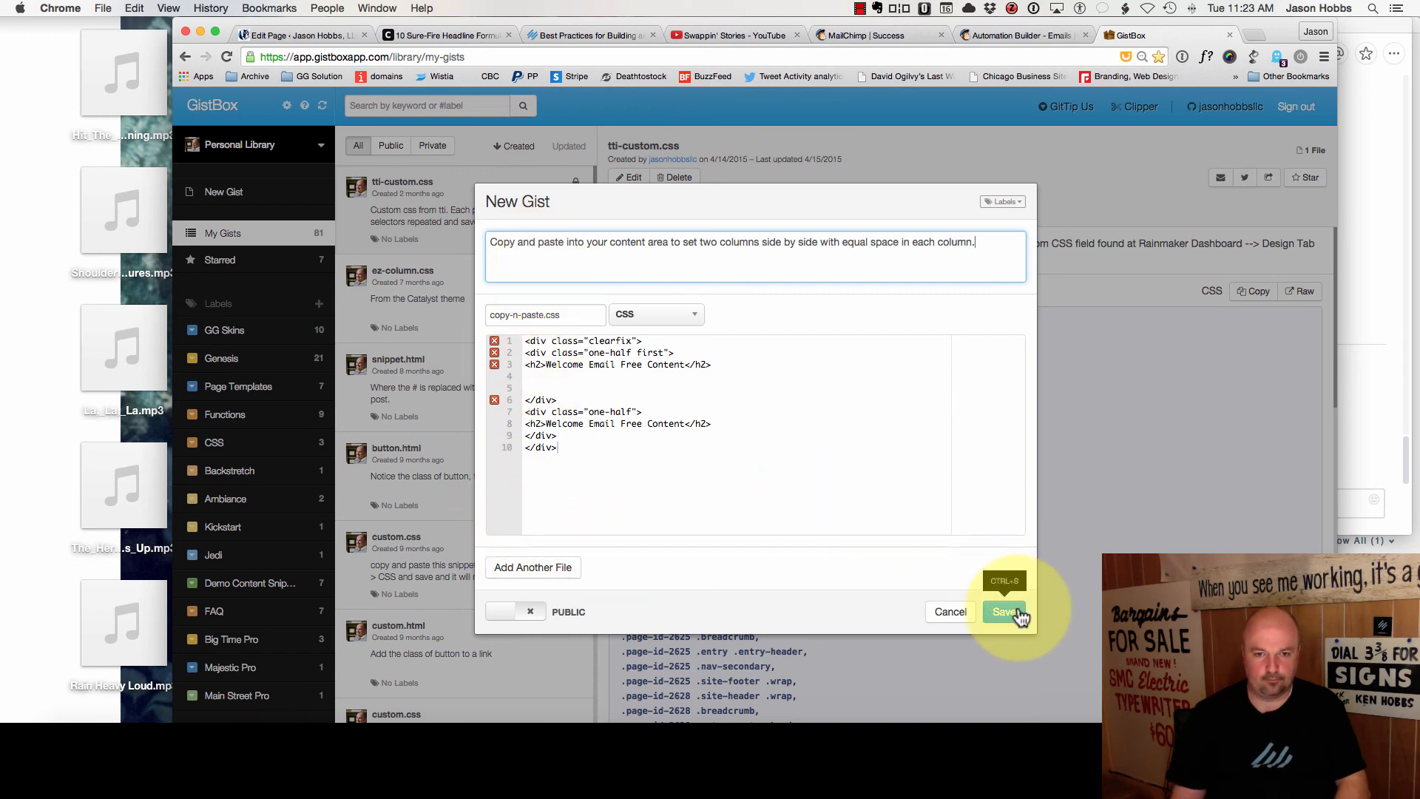
pyautogui.click(562, 611)
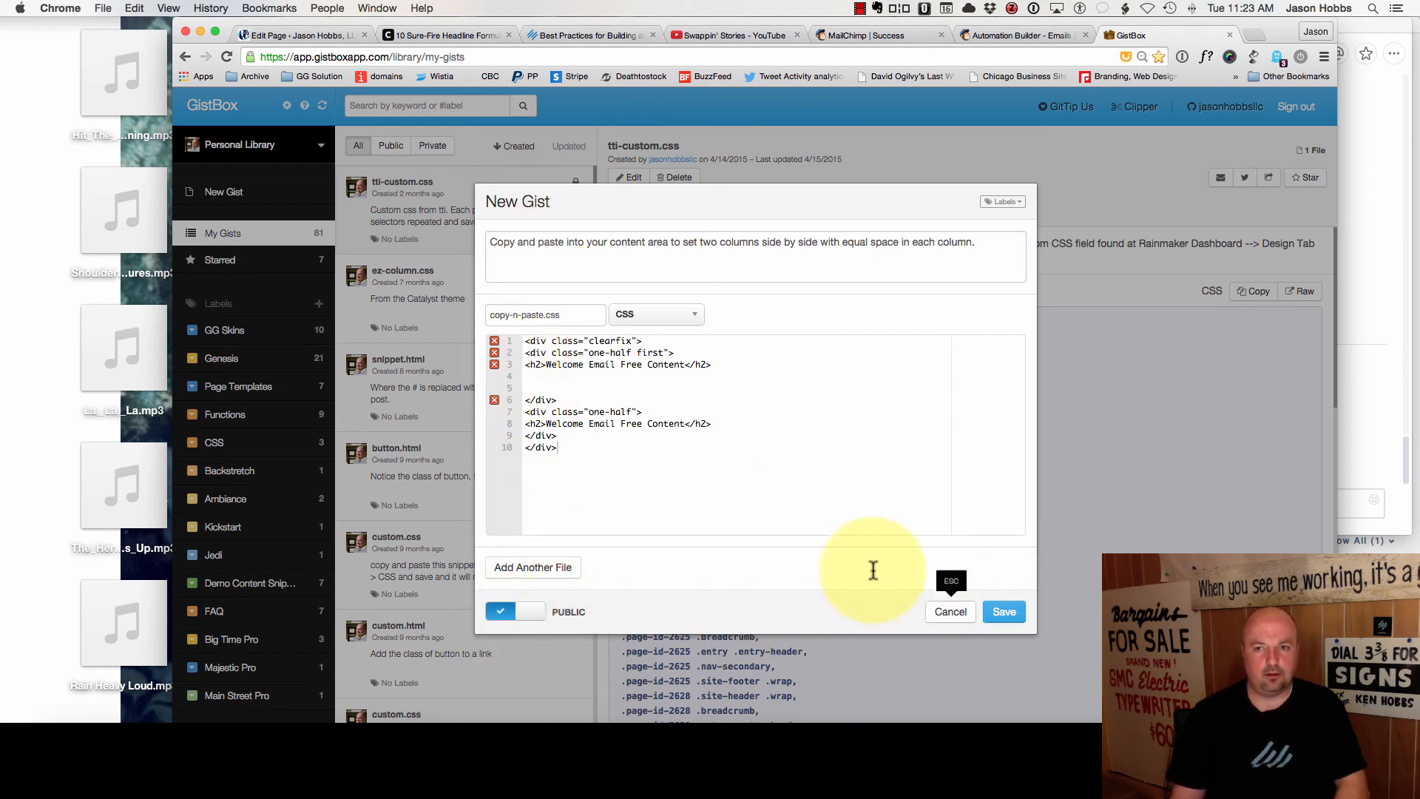
pyautogui.click(1007, 613)
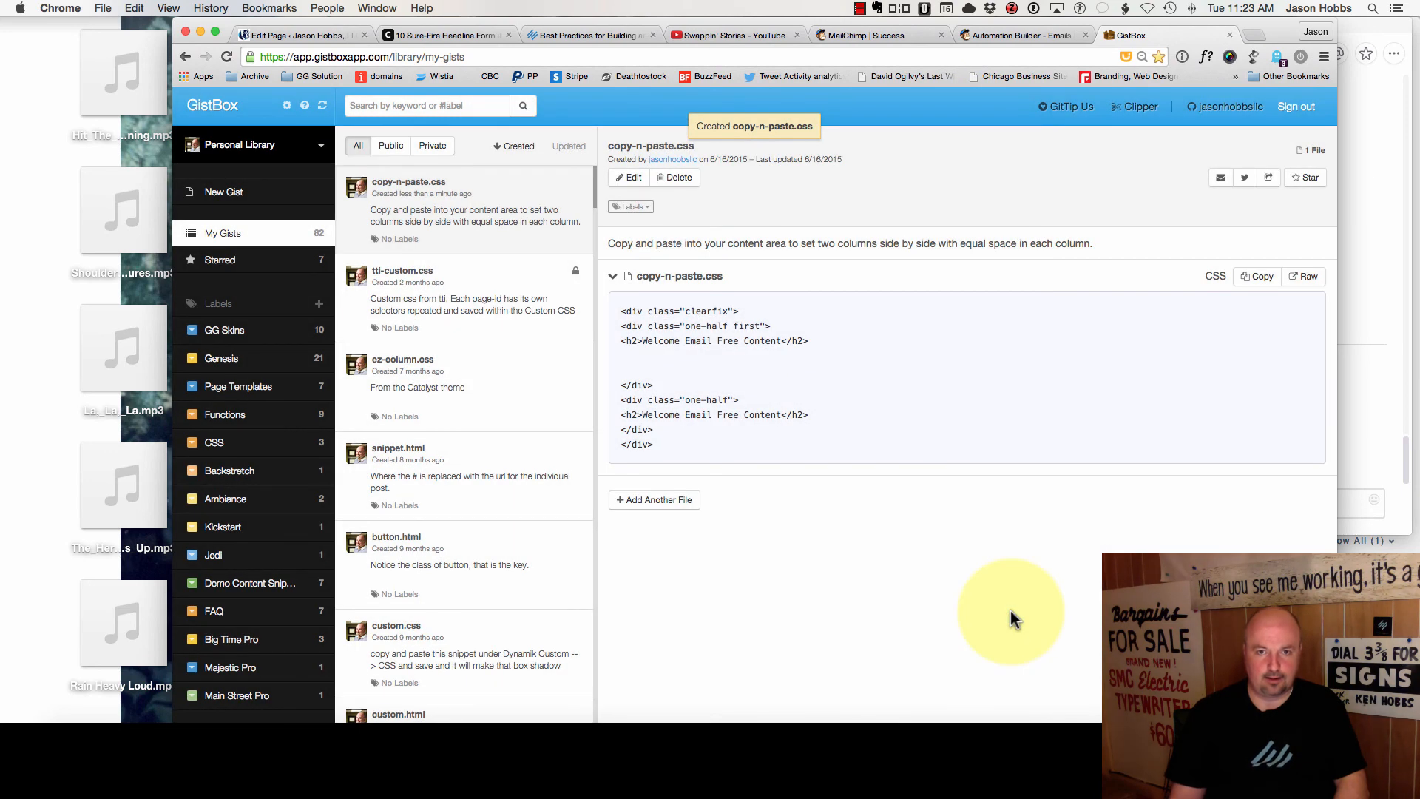
# - Copy the copy-n-paste.css gist's embed script and return to the page editor
pyautogui.click(1255, 281)
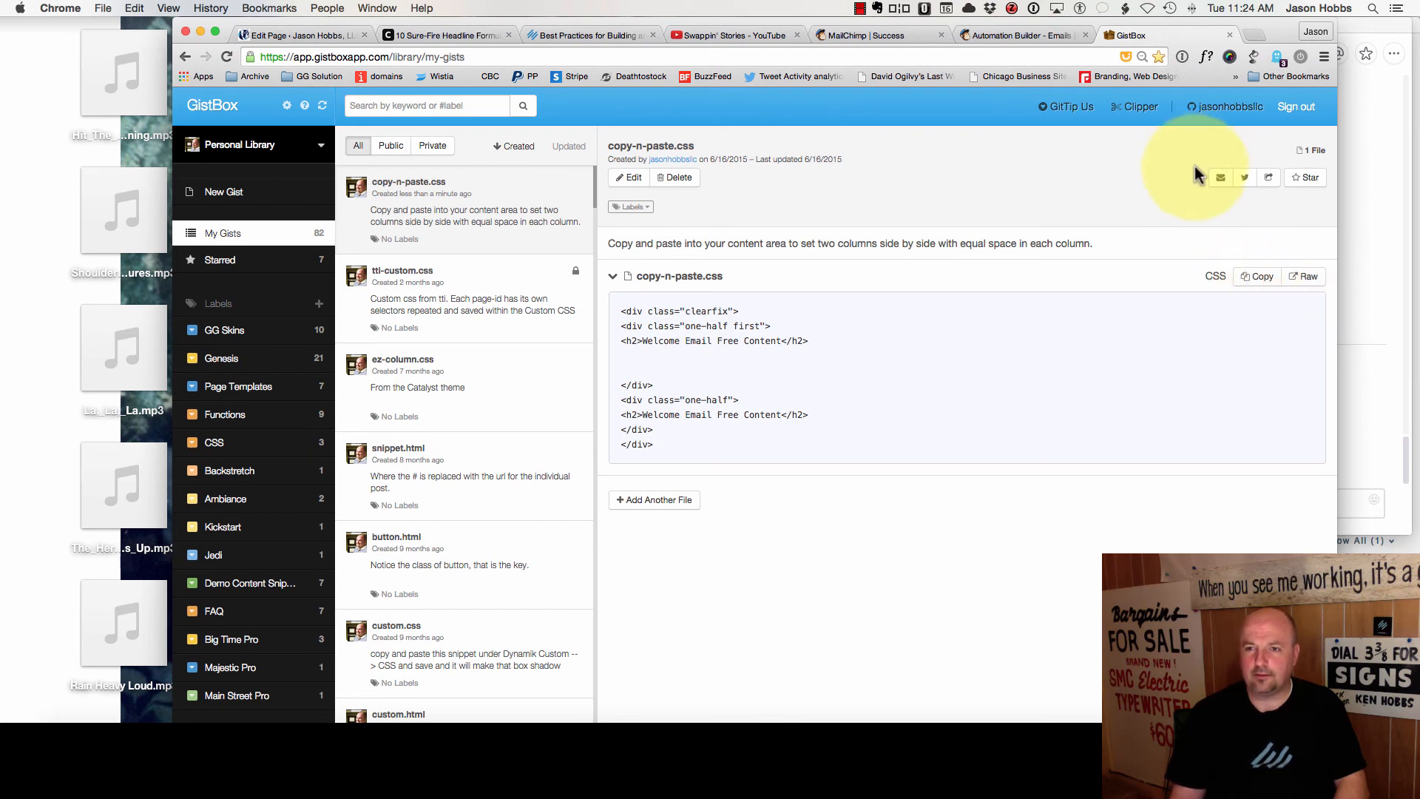
pyautogui.click(1268, 180)
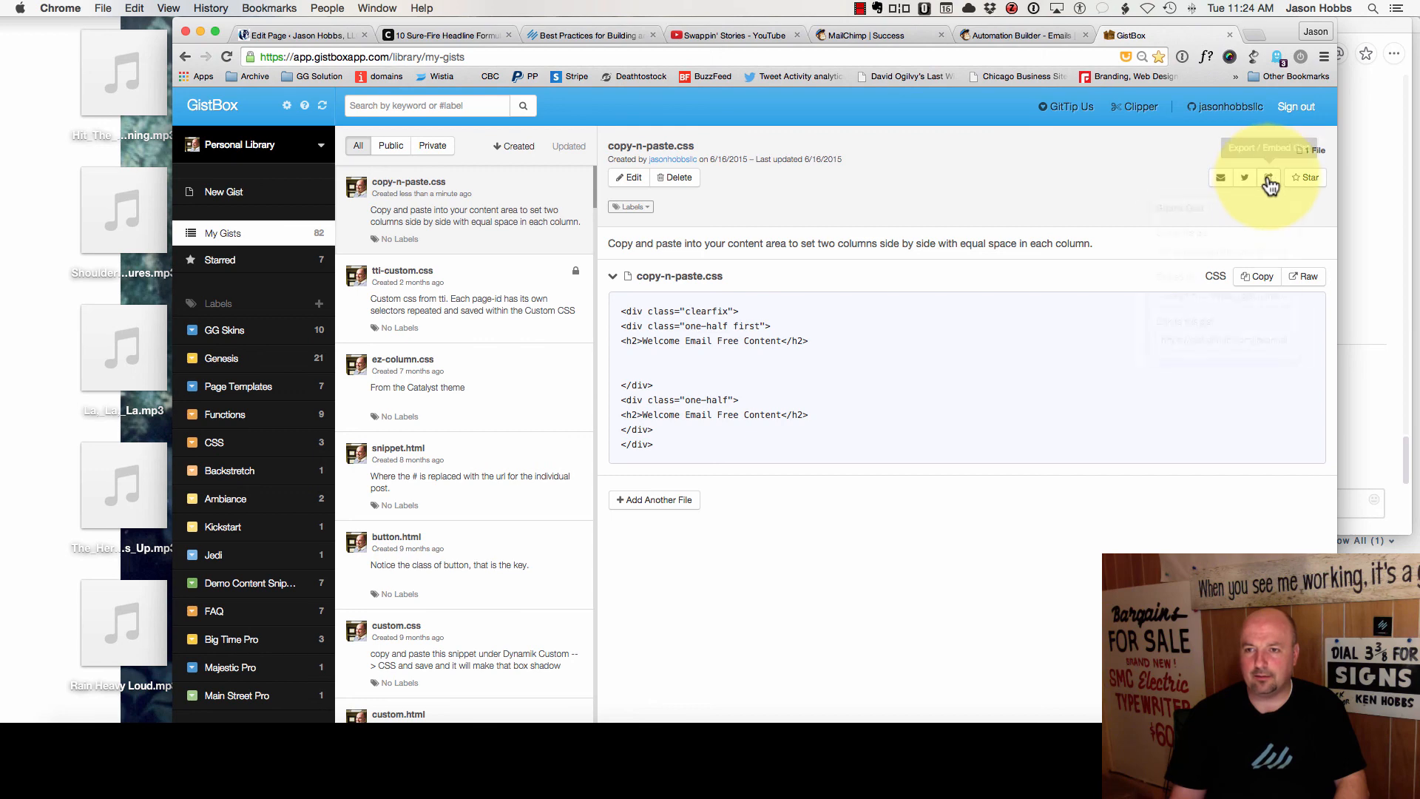
pyautogui.click(1220, 295)
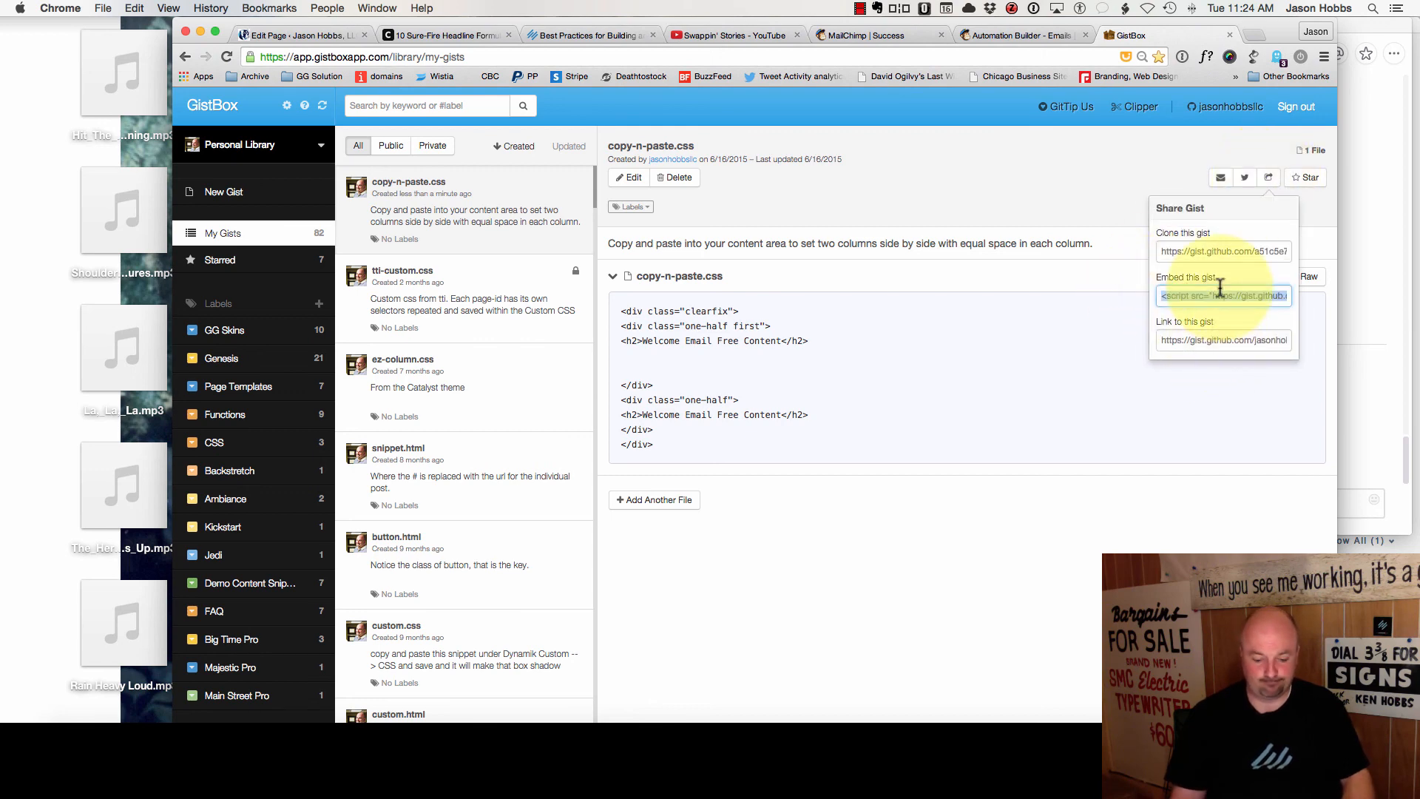
pyautogui.press('super+c')
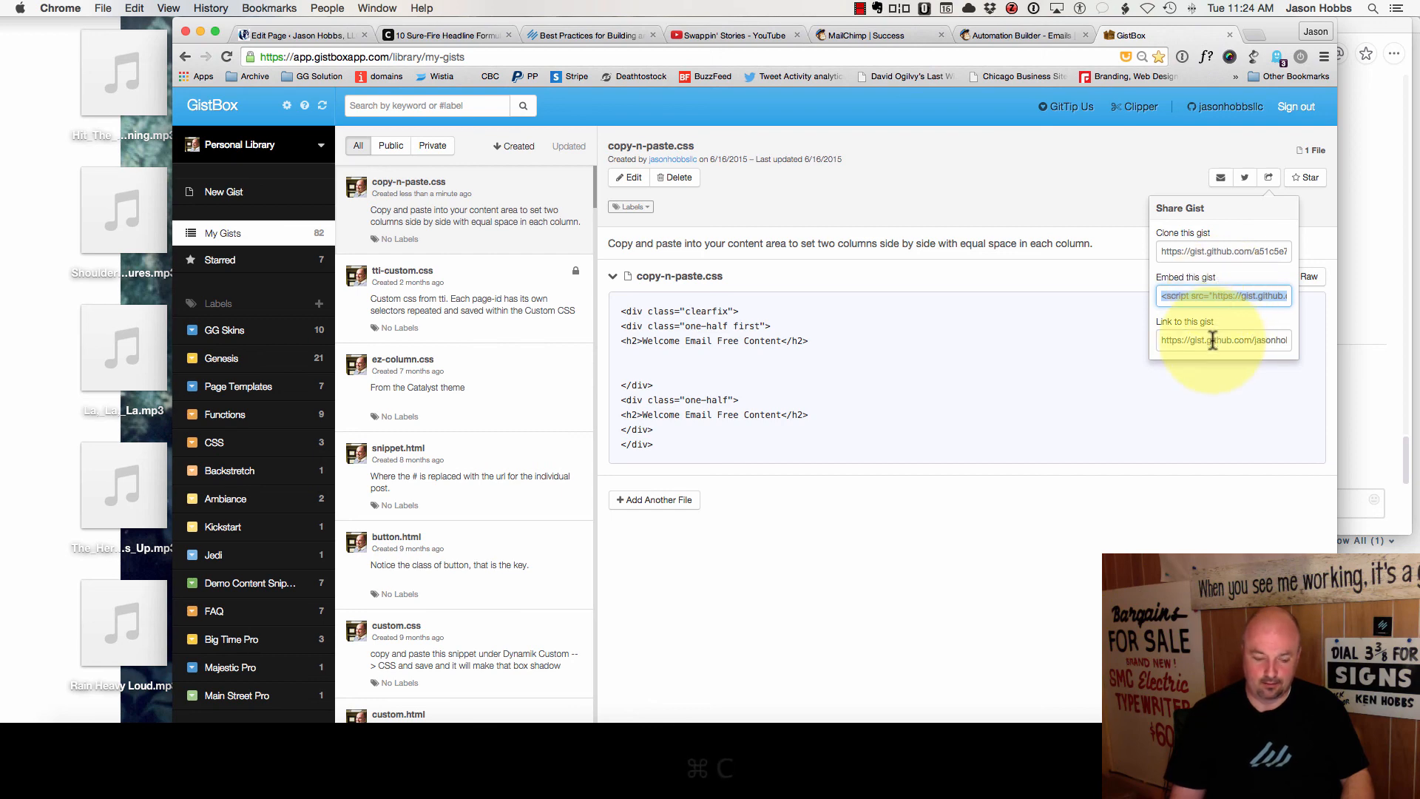
pyautogui.click(277, 37)
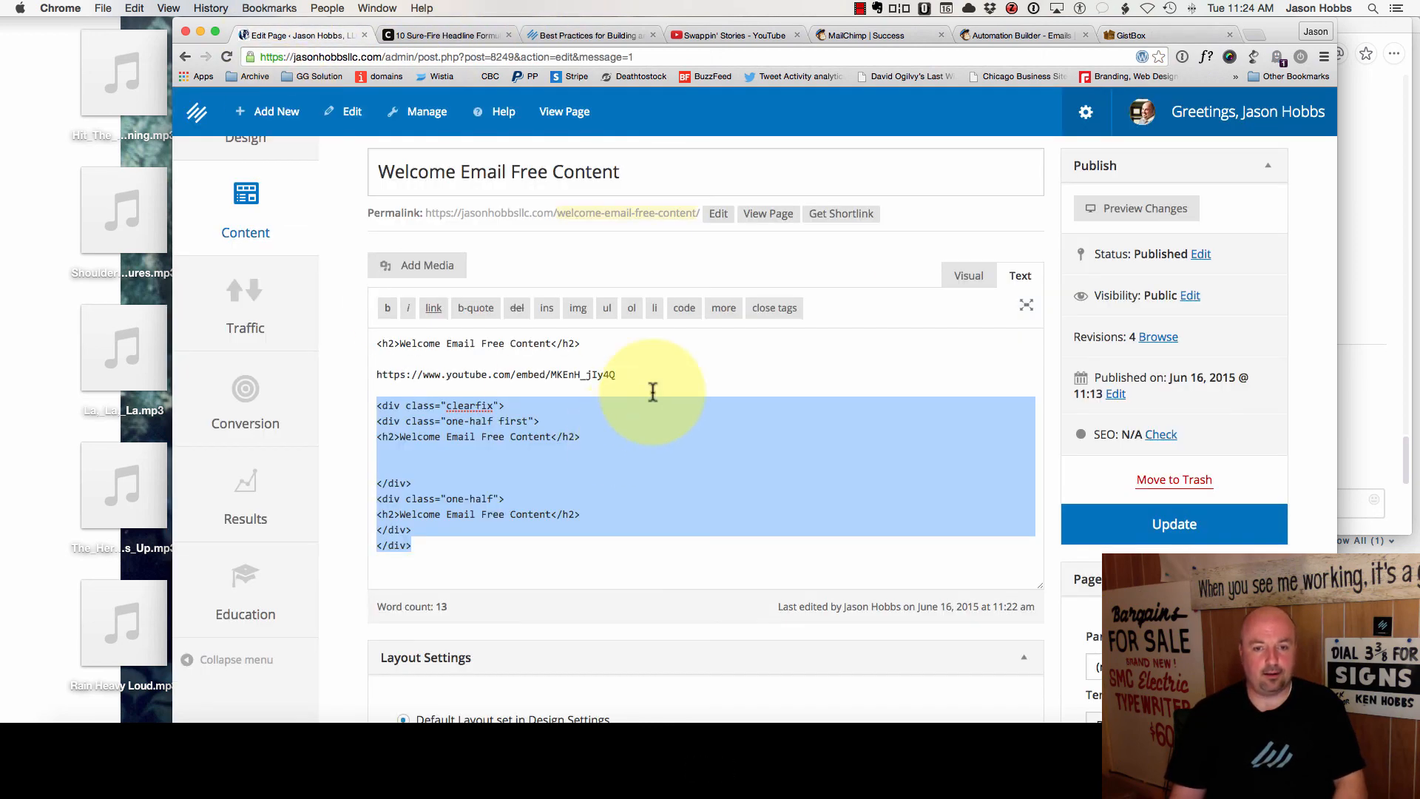
# - Retitle the second column 'Copy and paste the HTML snippet', paste the embed script beneath, and update
pyautogui.scroll(-2, 651, 390)
pyautogui.click(606, 418)
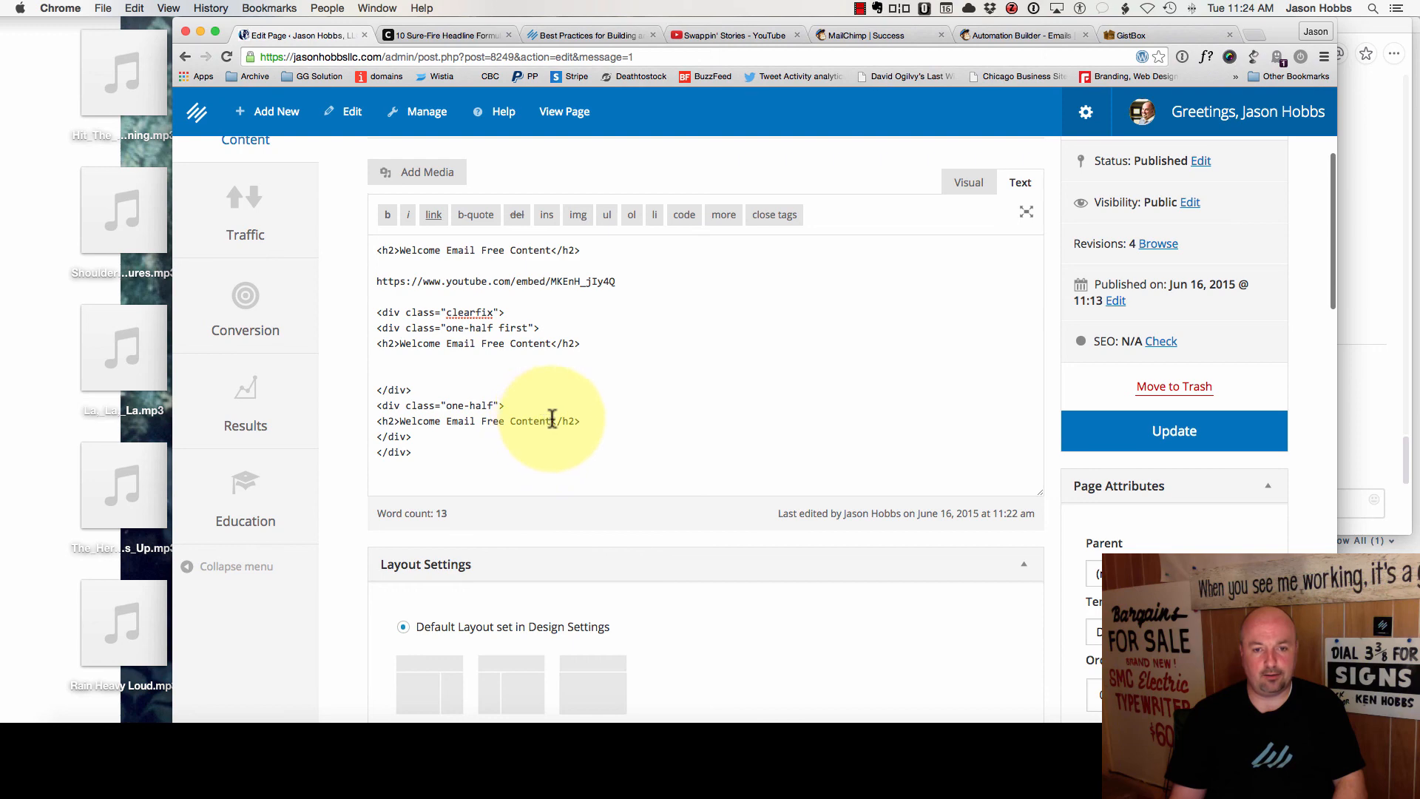
pyautogui.moveTo(552, 419); pyautogui.dragTo(401, 422)
pyautogui.write('Copy a')
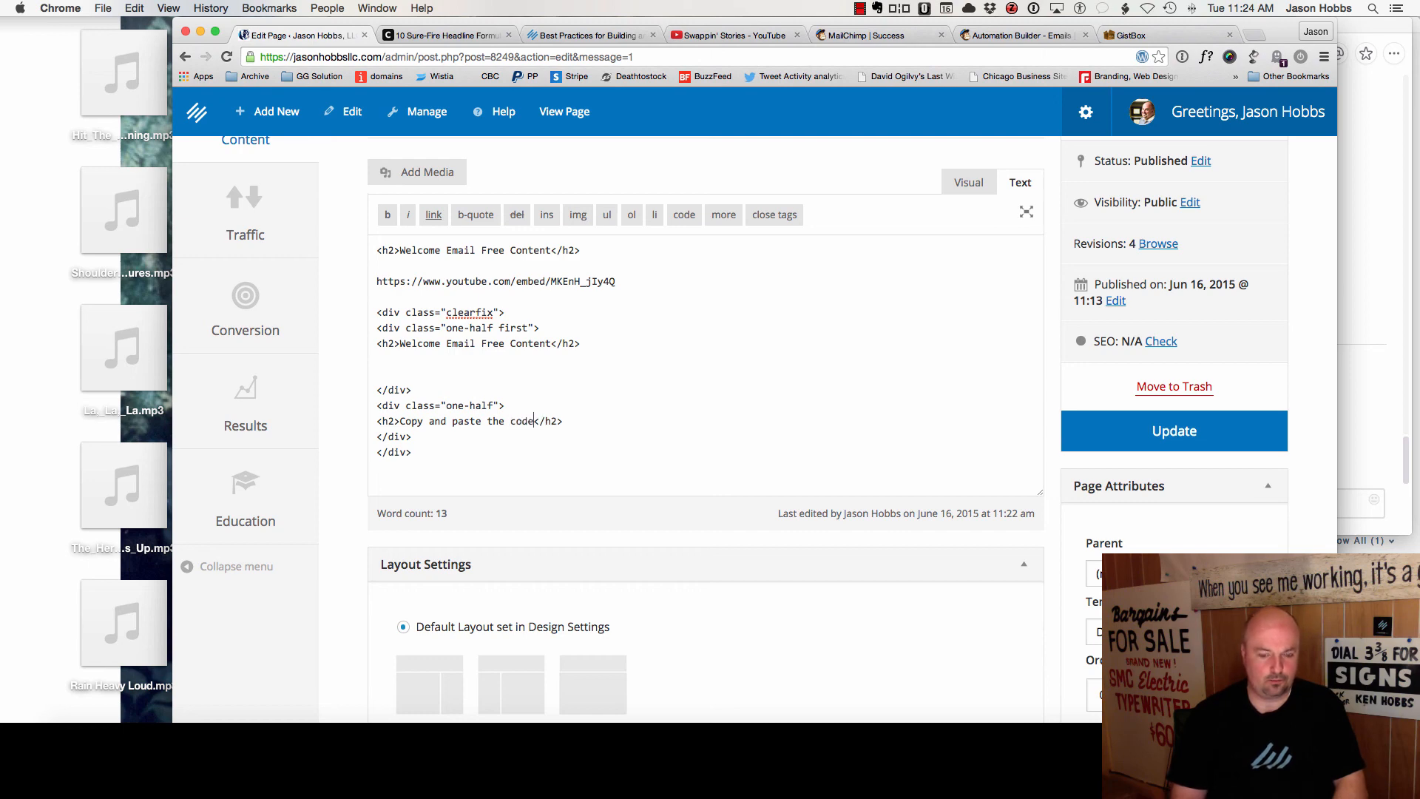
pyautogui.write('nd paste the code snippet')
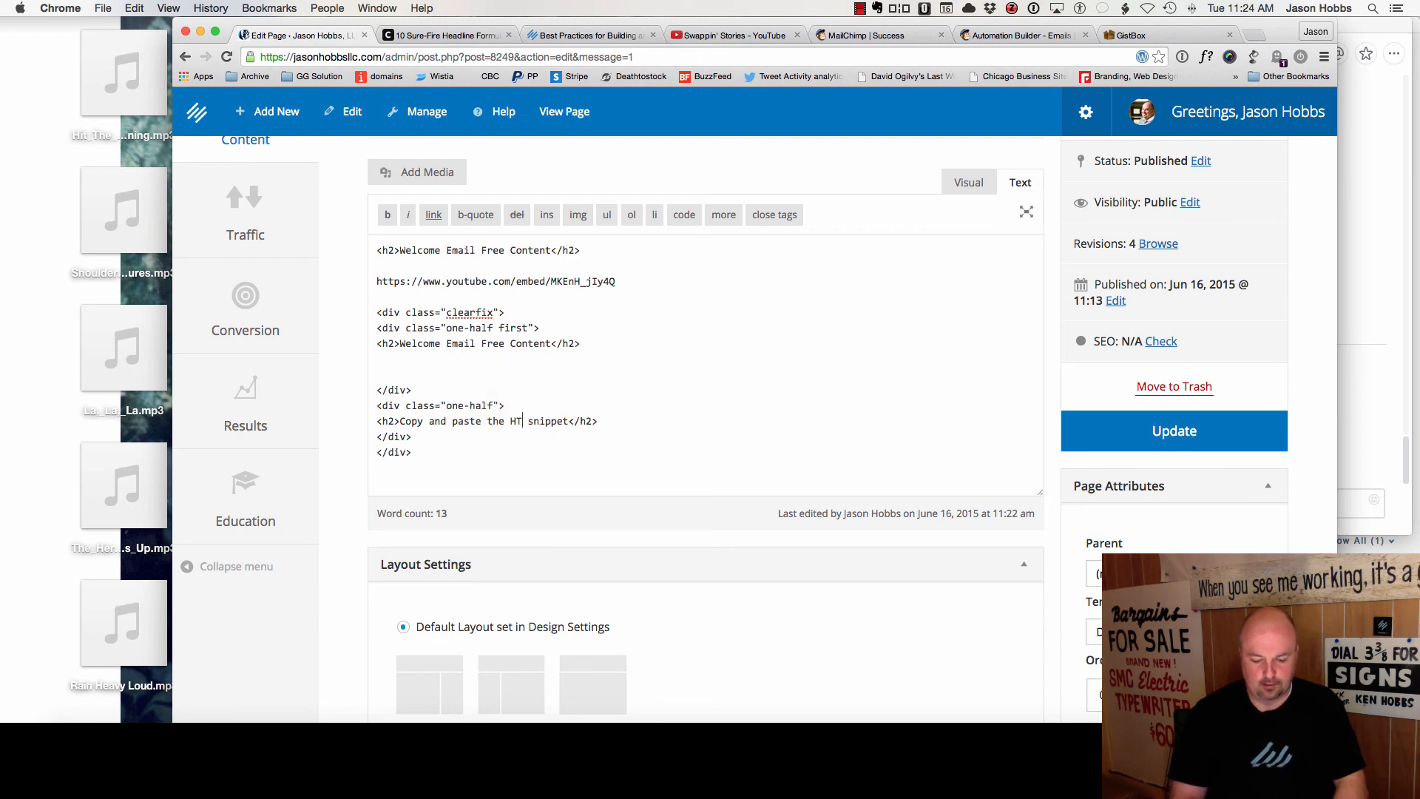
pyautogui.write('HTML')
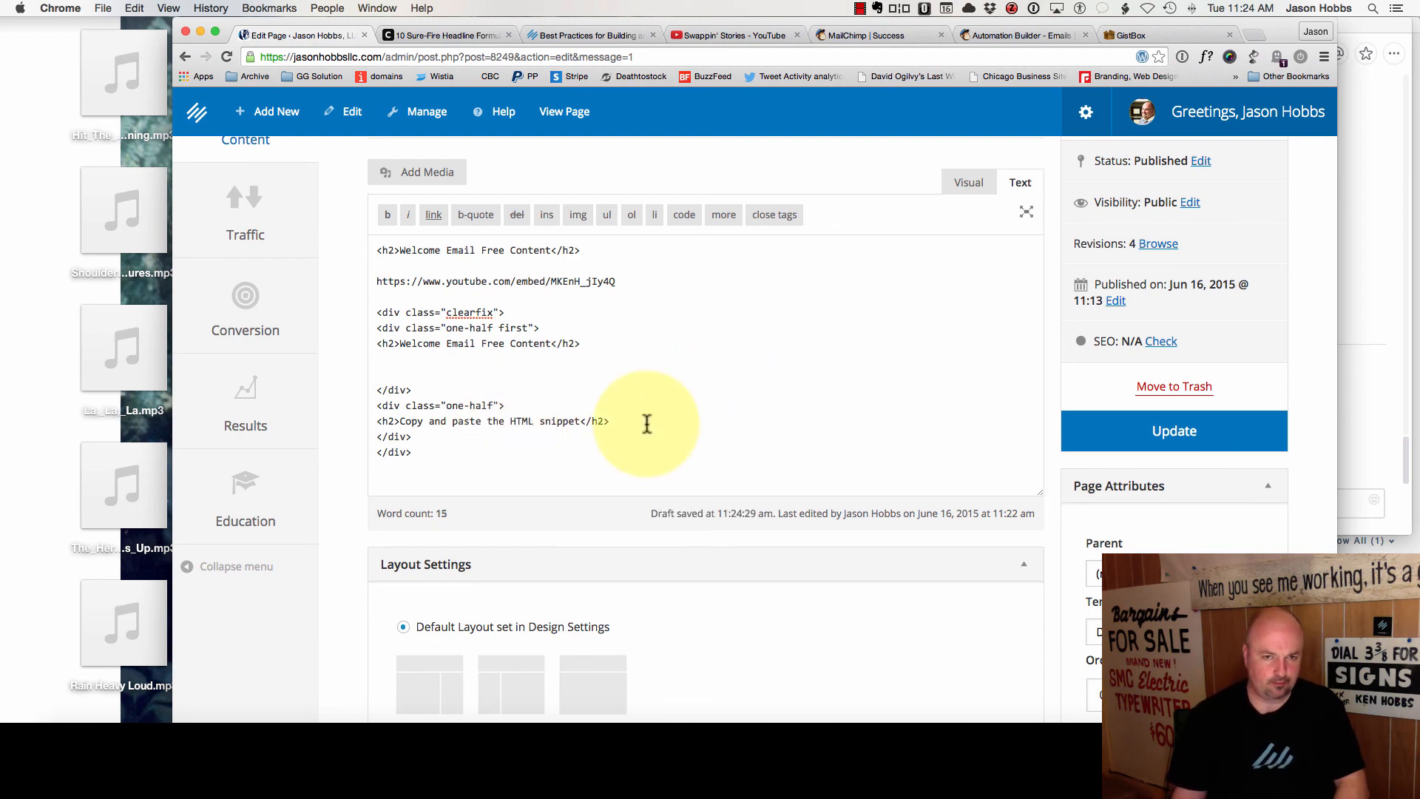
pyautogui.press('super+v')
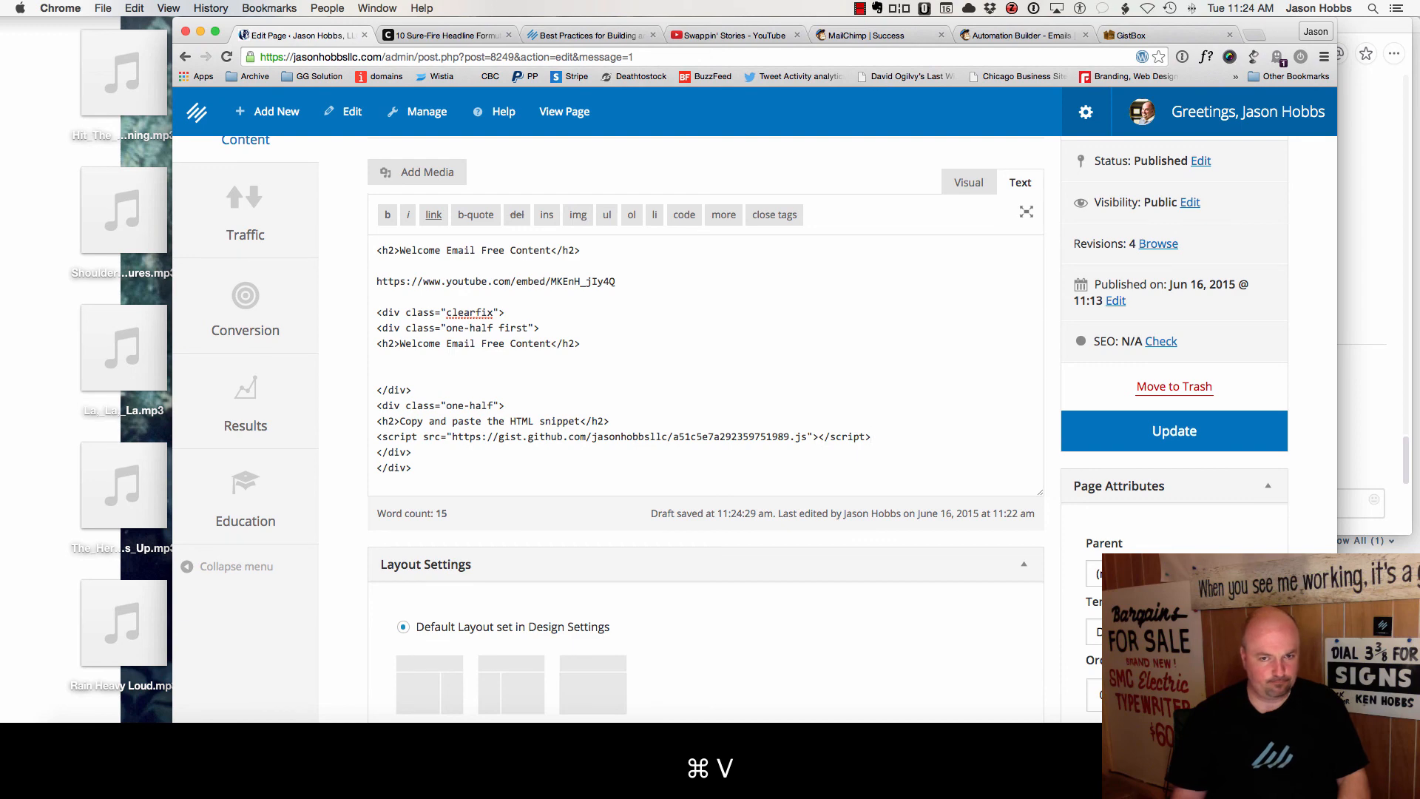
pyautogui.click(1180, 437)
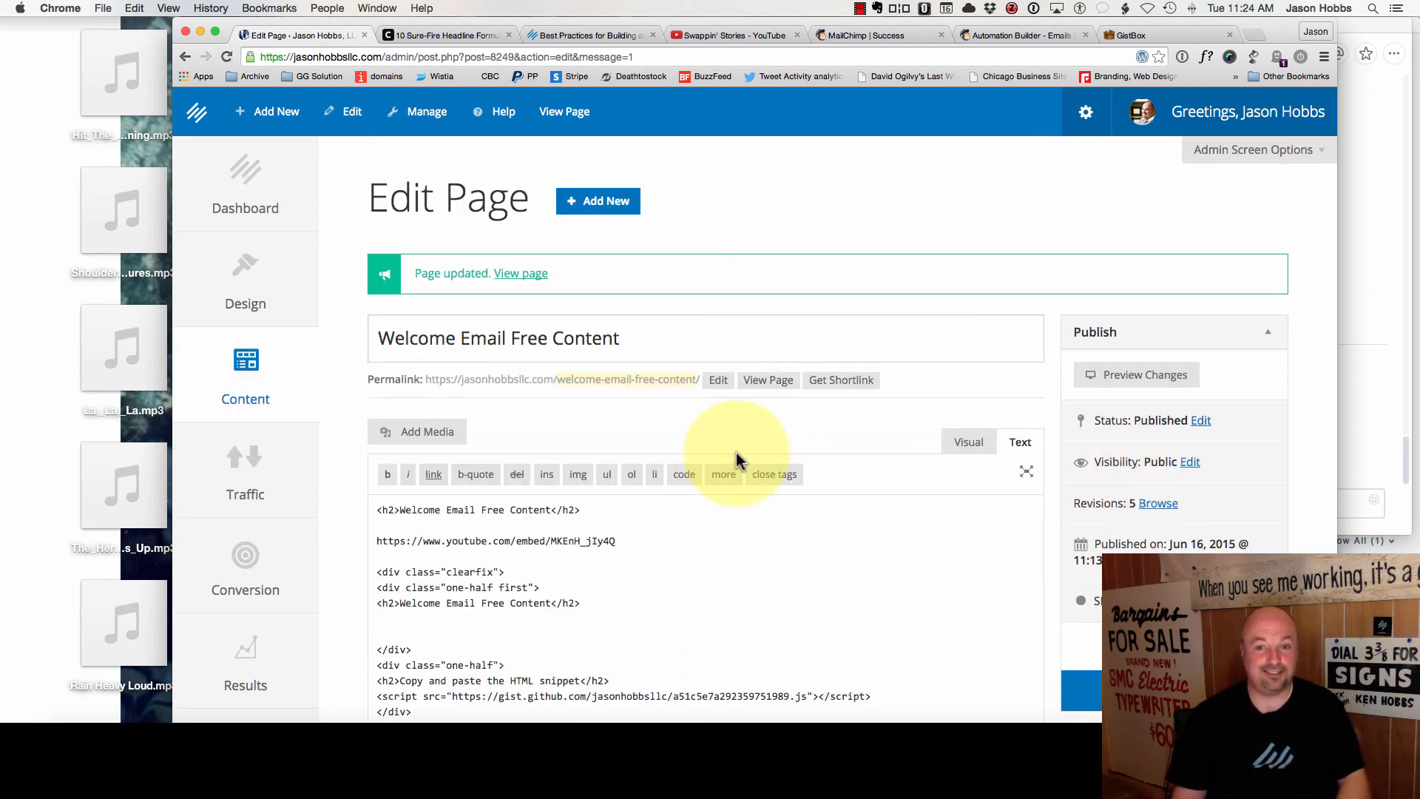
# - Rename the gist file to copy-n-paste.html, save it, and close the GistBox tab
pyautogui.click(1131, 36)
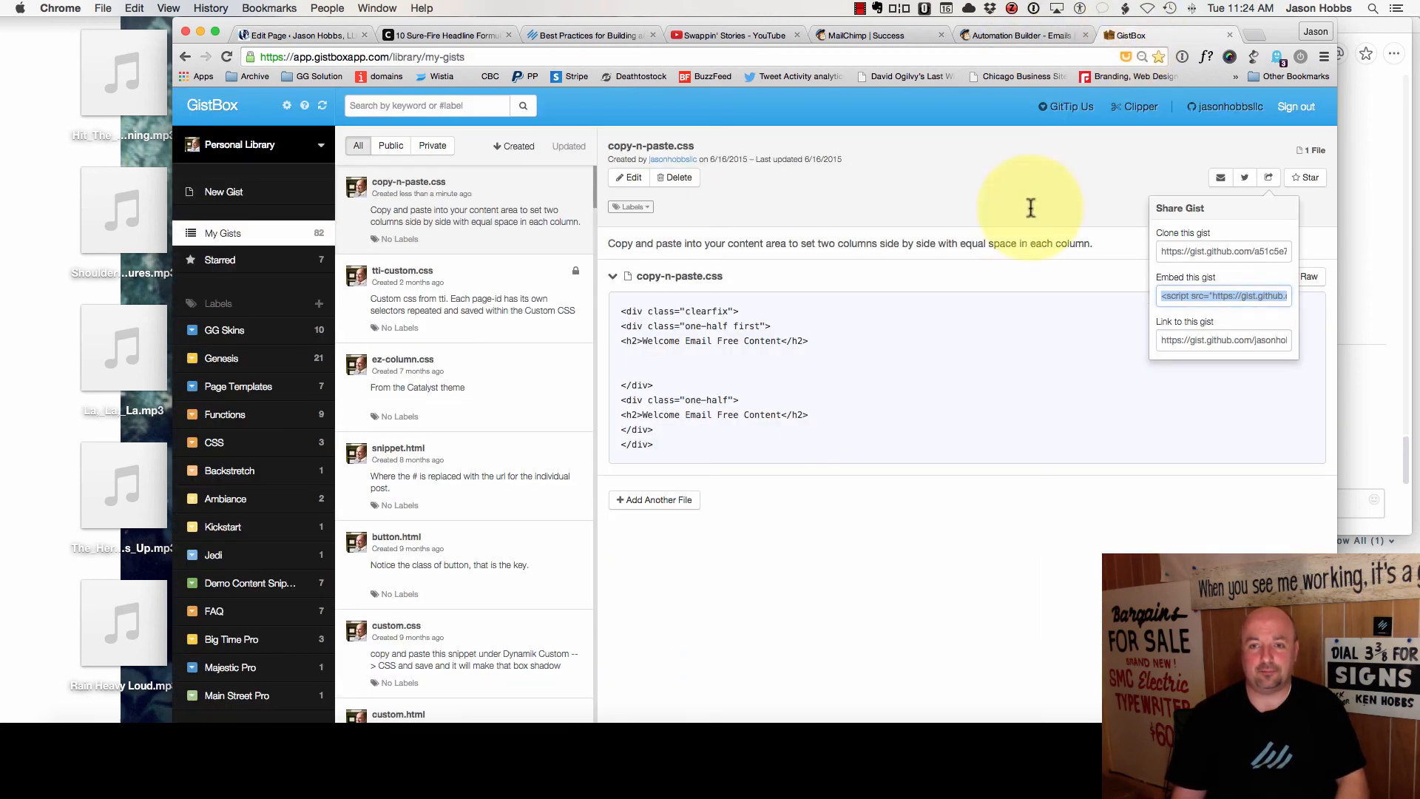
pyautogui.click(1114, 190)
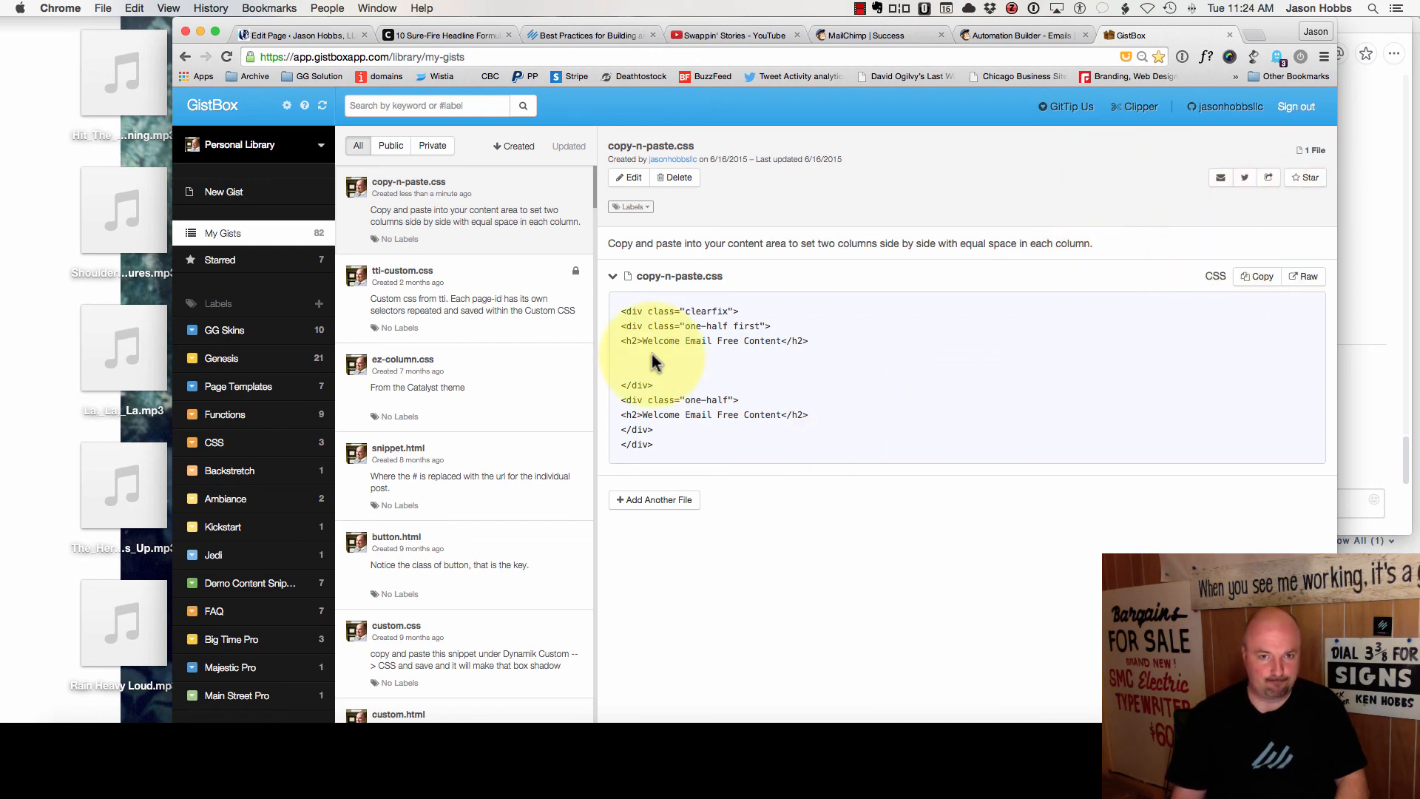
pyautogui.click(630, 177)
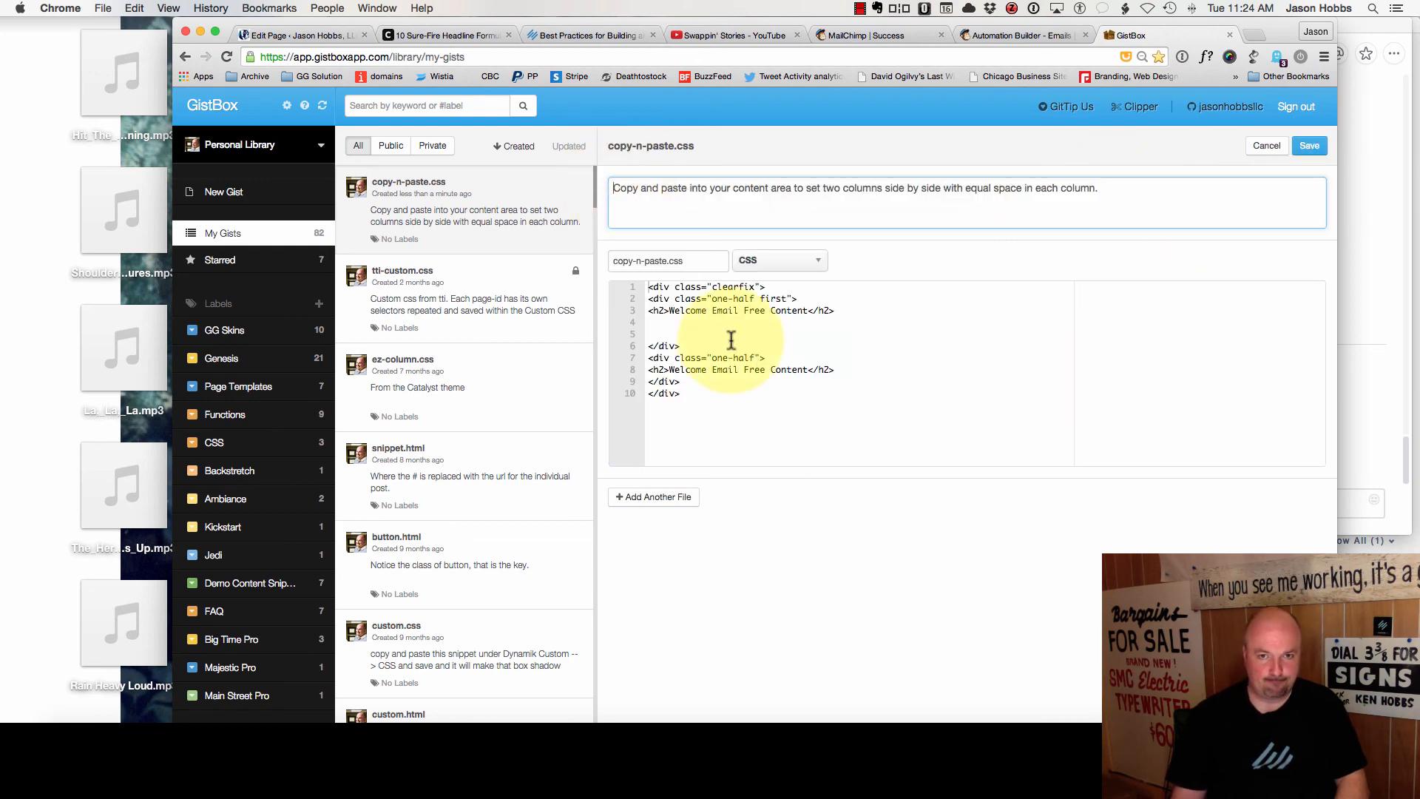
pyautogui.click(779, 261)
pyautogui.click(679, 263)
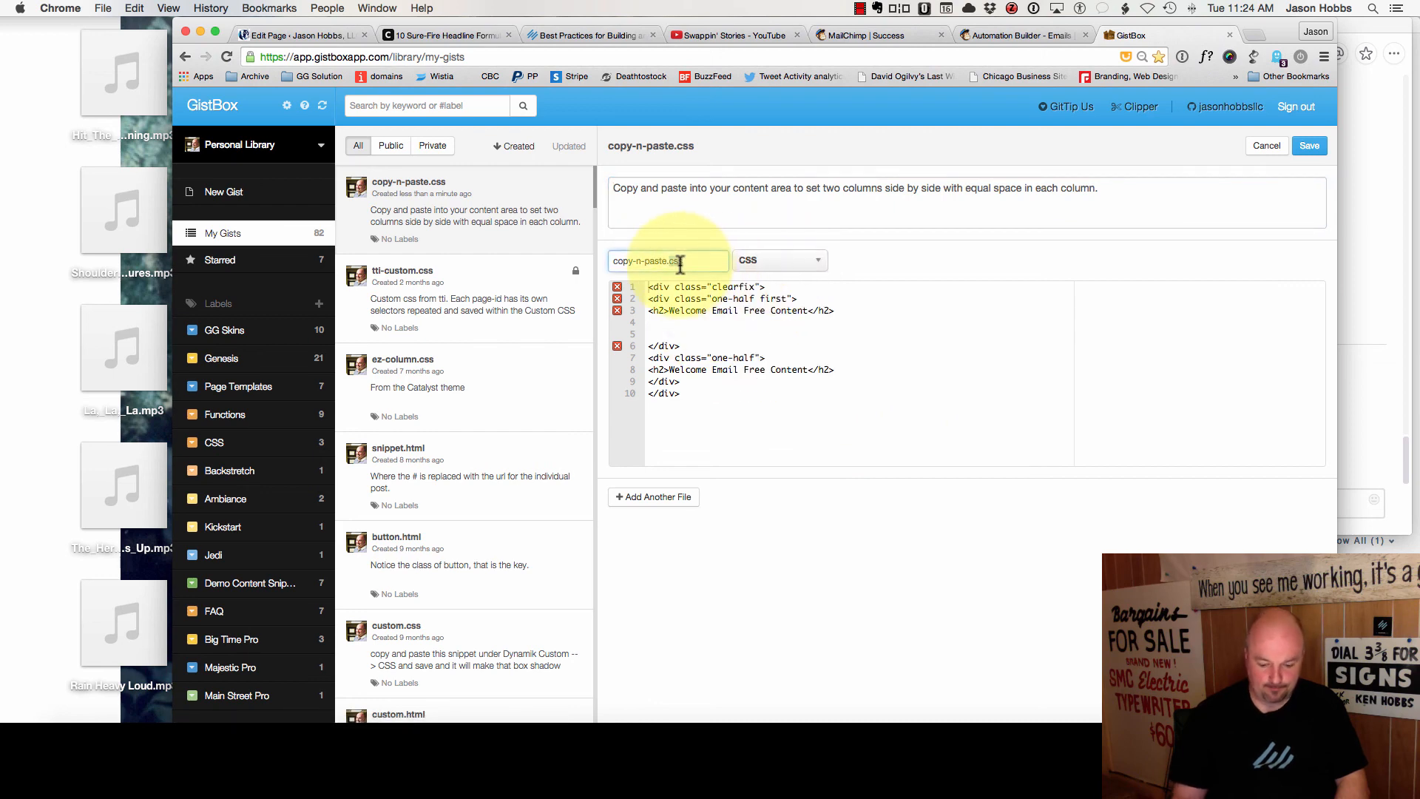
pyautogui.write('html')
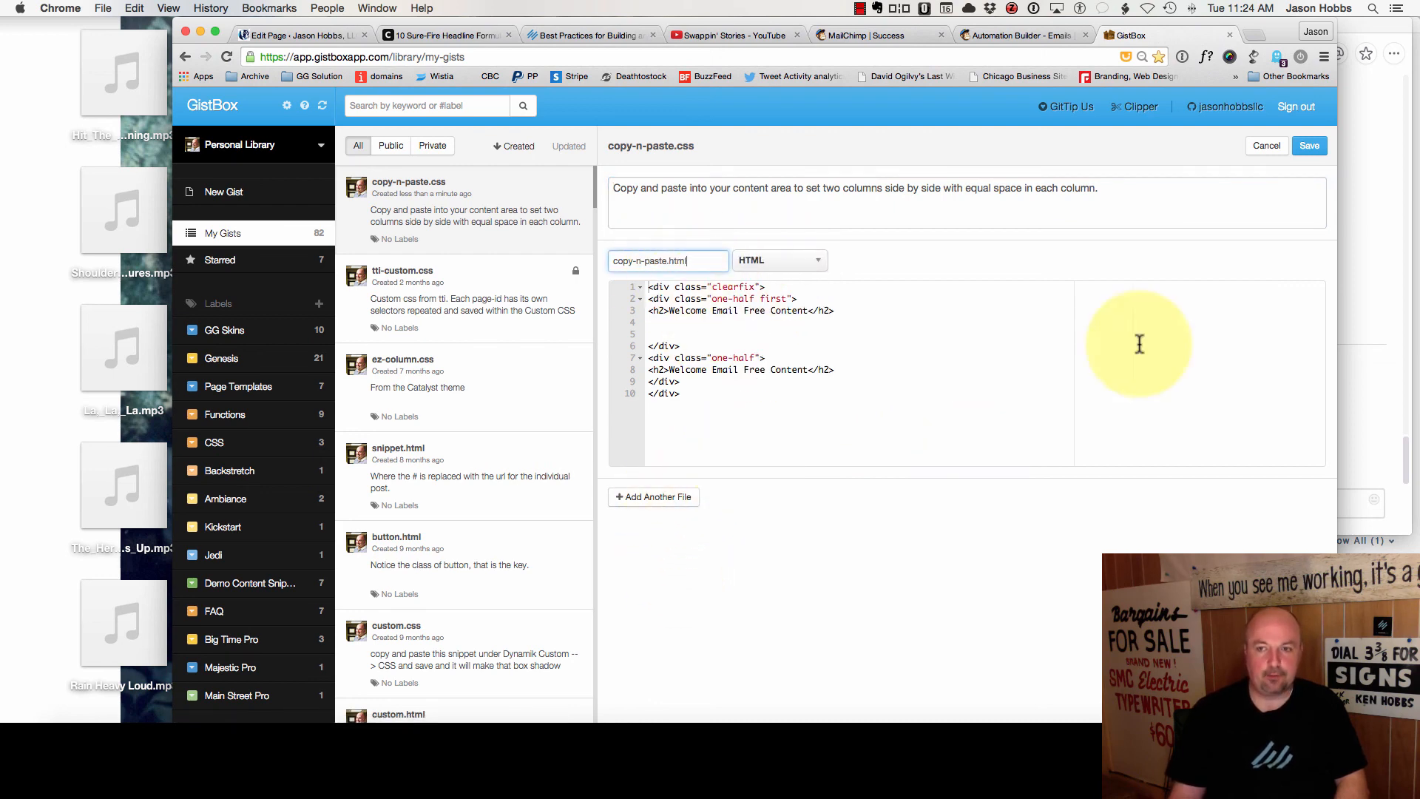
pyautogui.click(1309, 146)
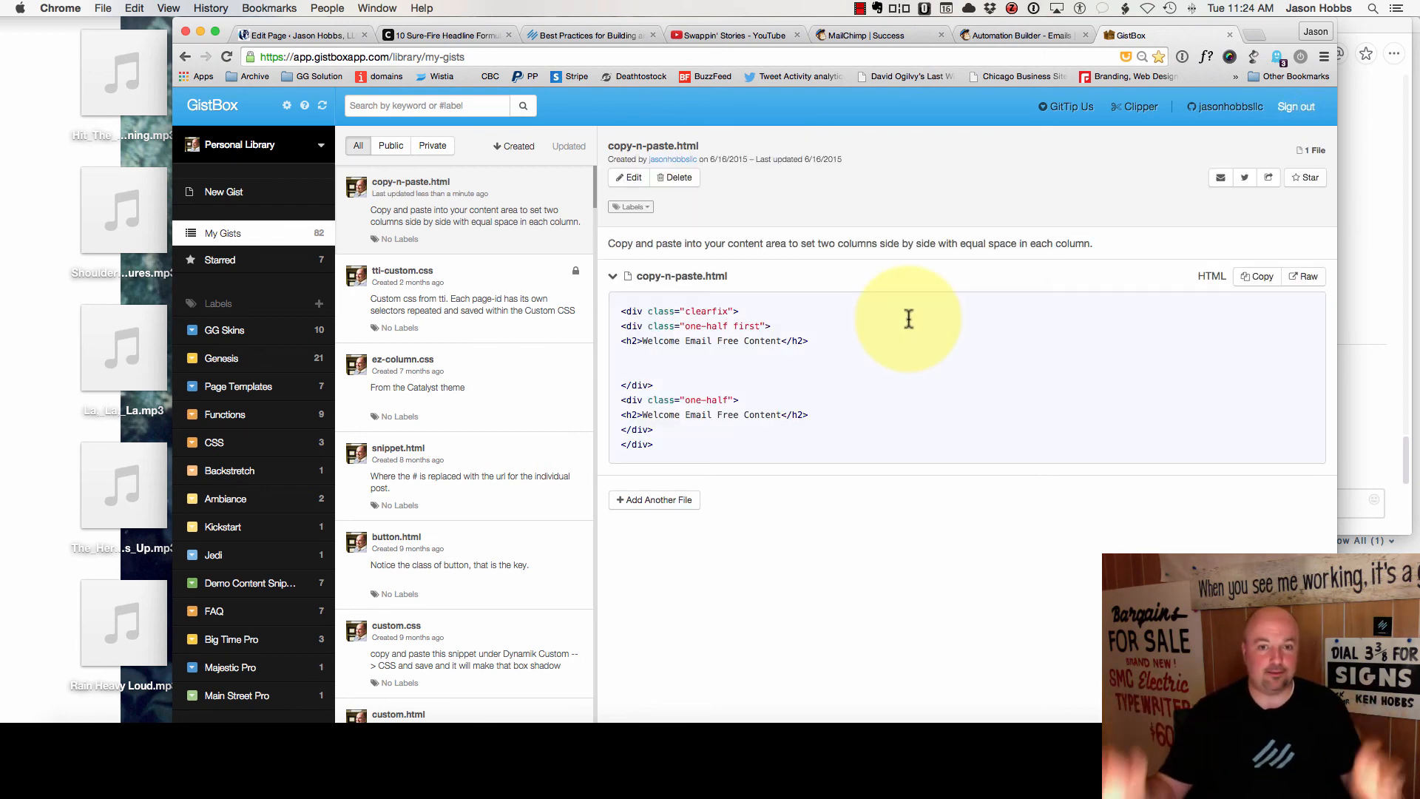
pyautogui.click(1229, 34)
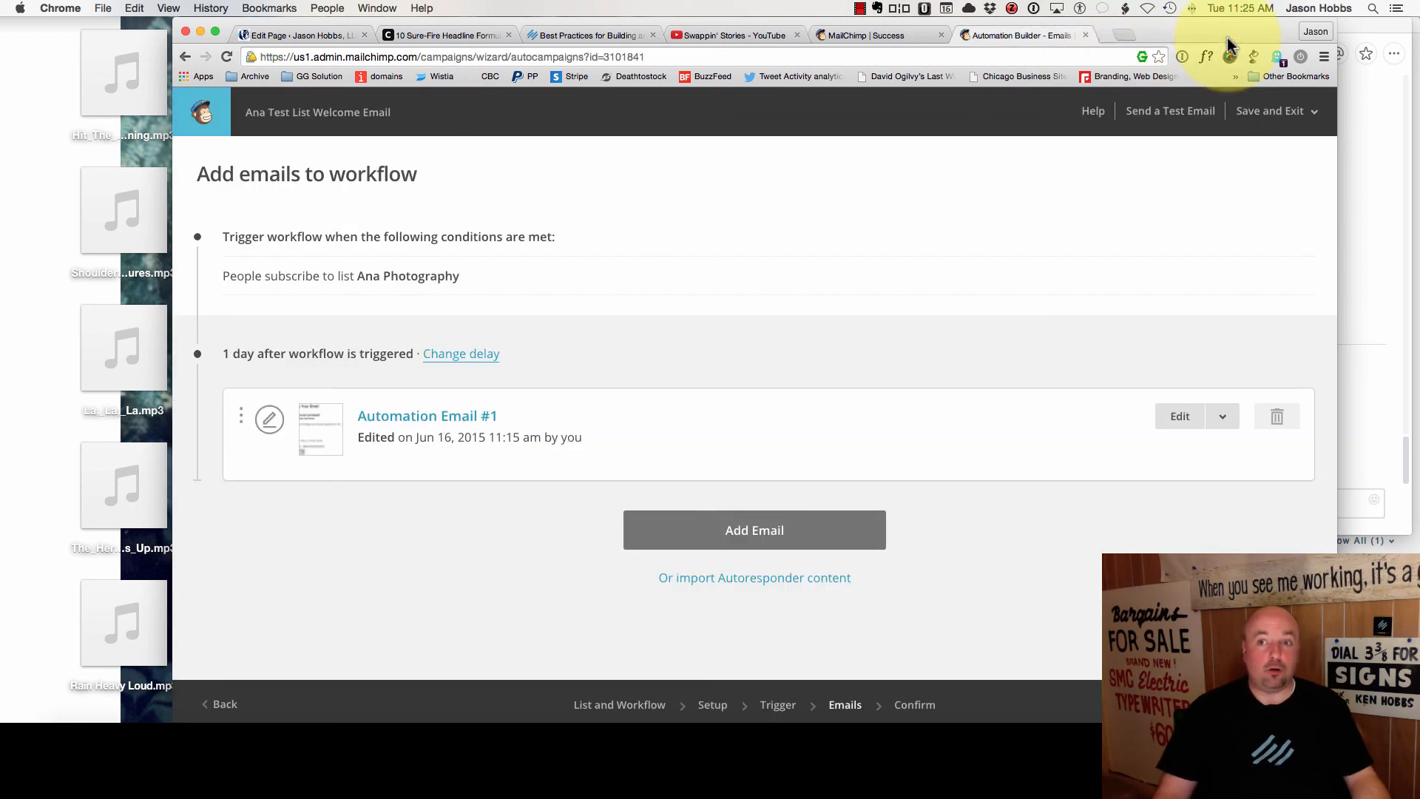
# - Return from MailChimp to the Welcome Email Free Content page editor tab
pyautogui.click(300, 43)
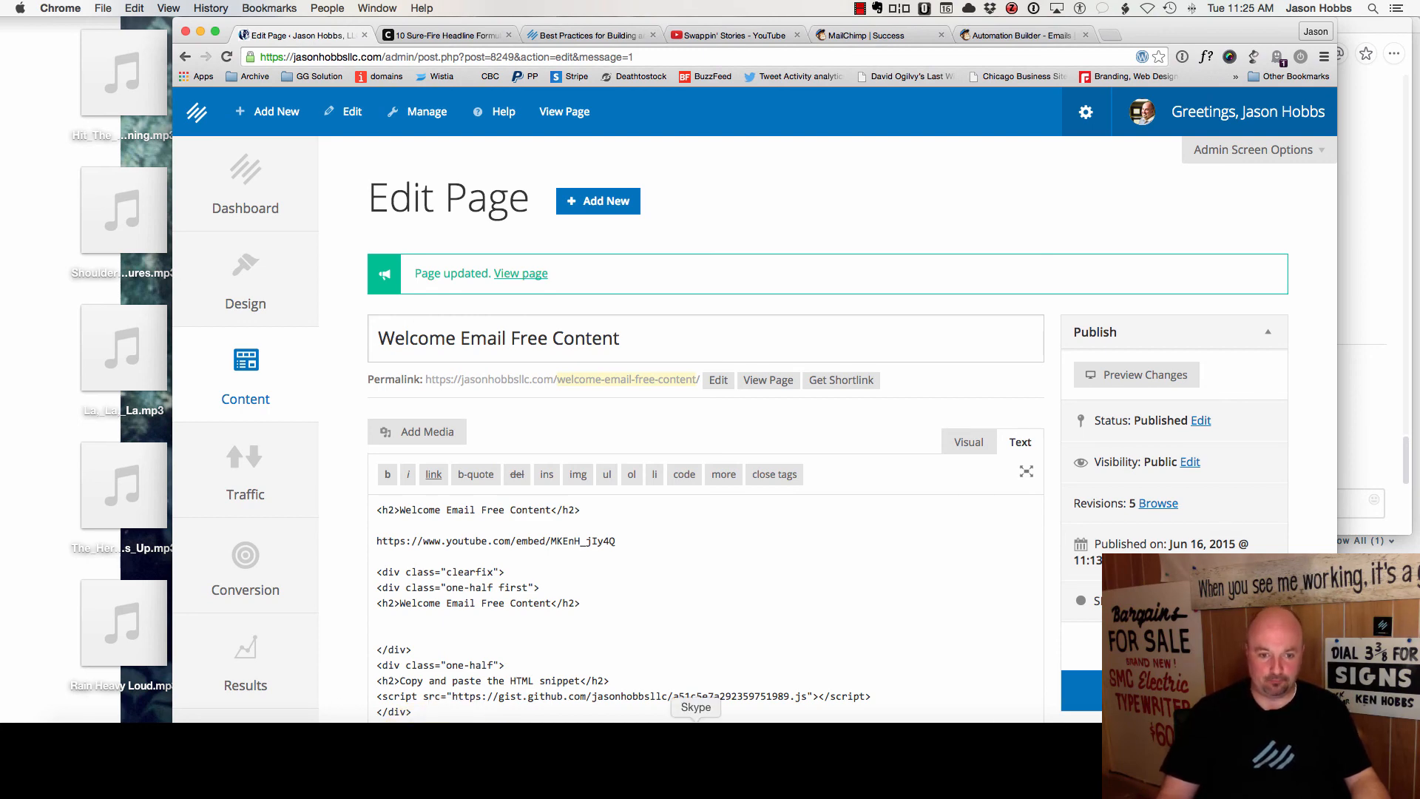
pyautogui.click(997, 719)
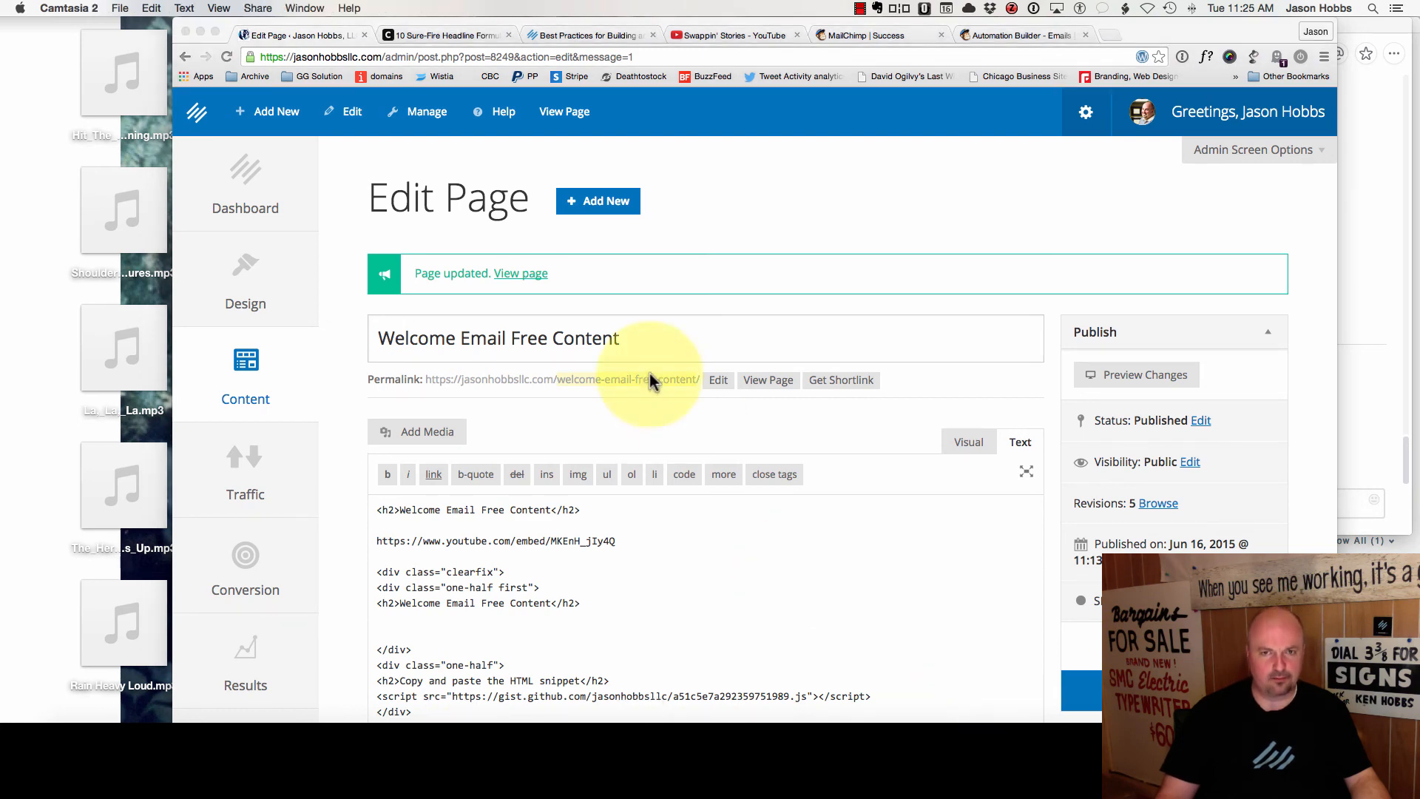
pyautogui.click(859, 8)
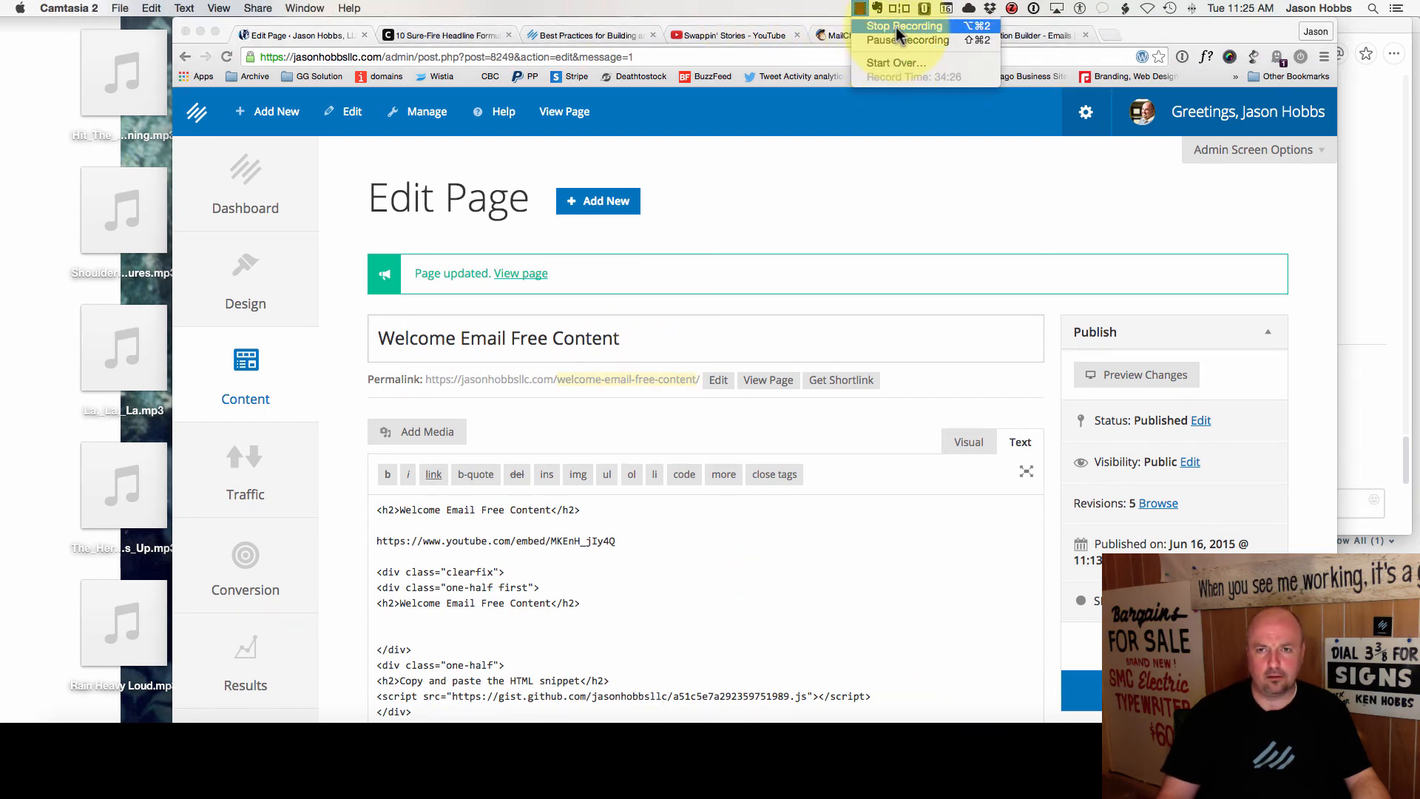